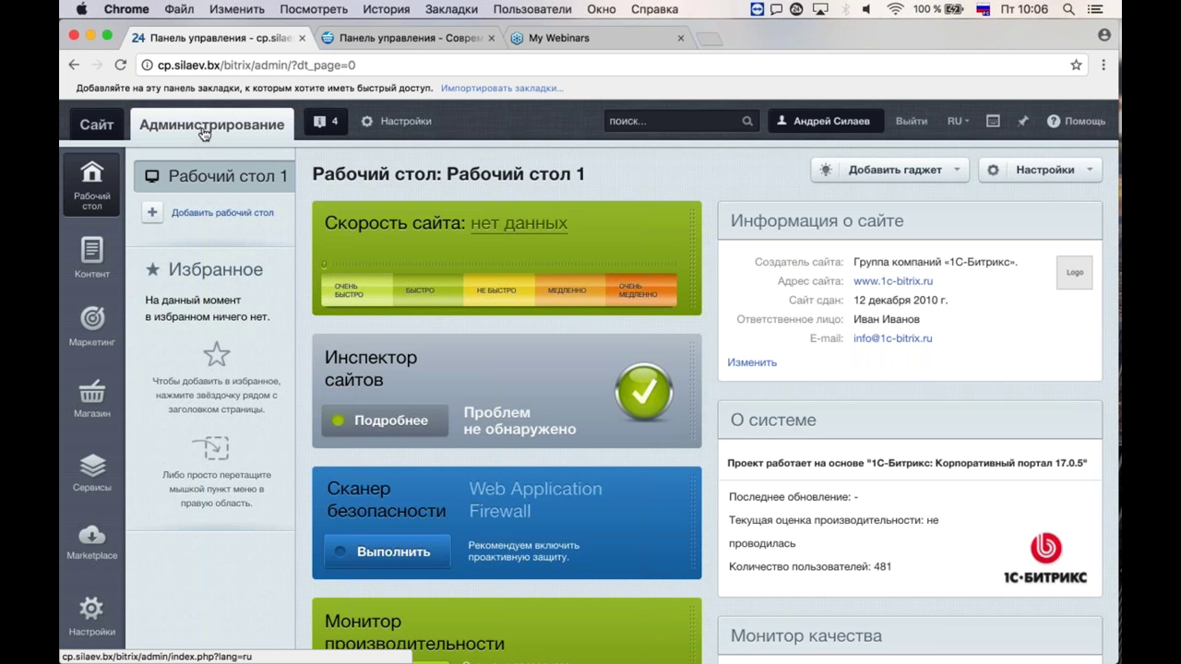
# Step: Open the list of email marketing mailings in the Маркетинг section and start adding a mailing through the wizard
pyautogui.click(93, 323)
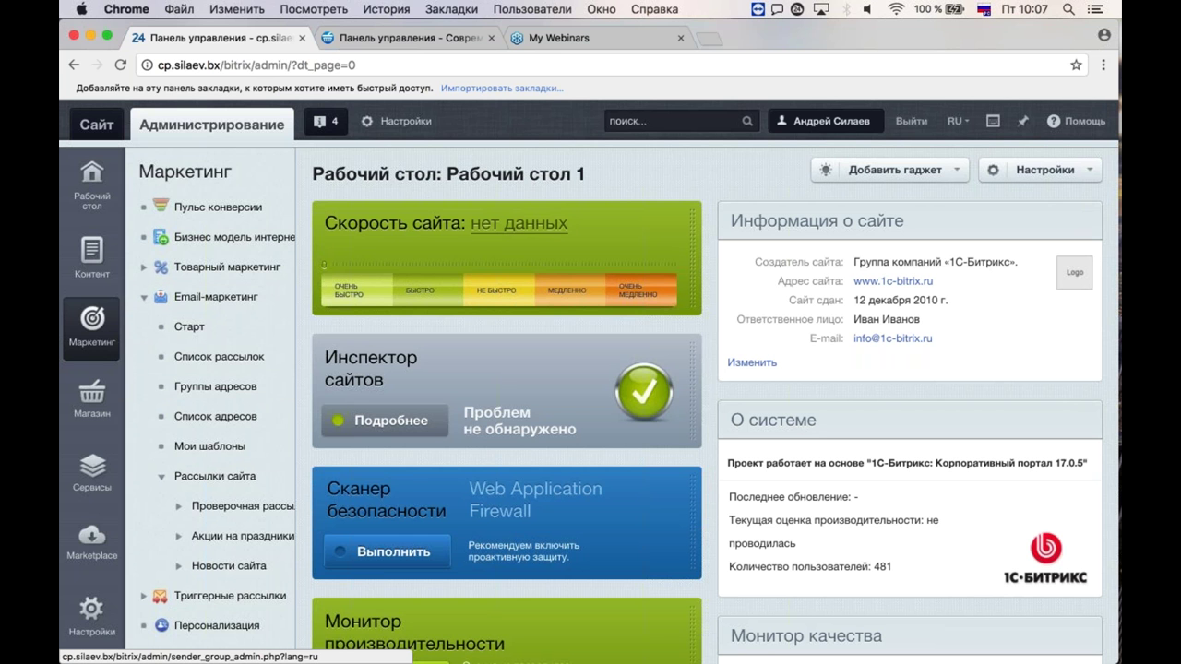
pyautogui.click(222, 360)
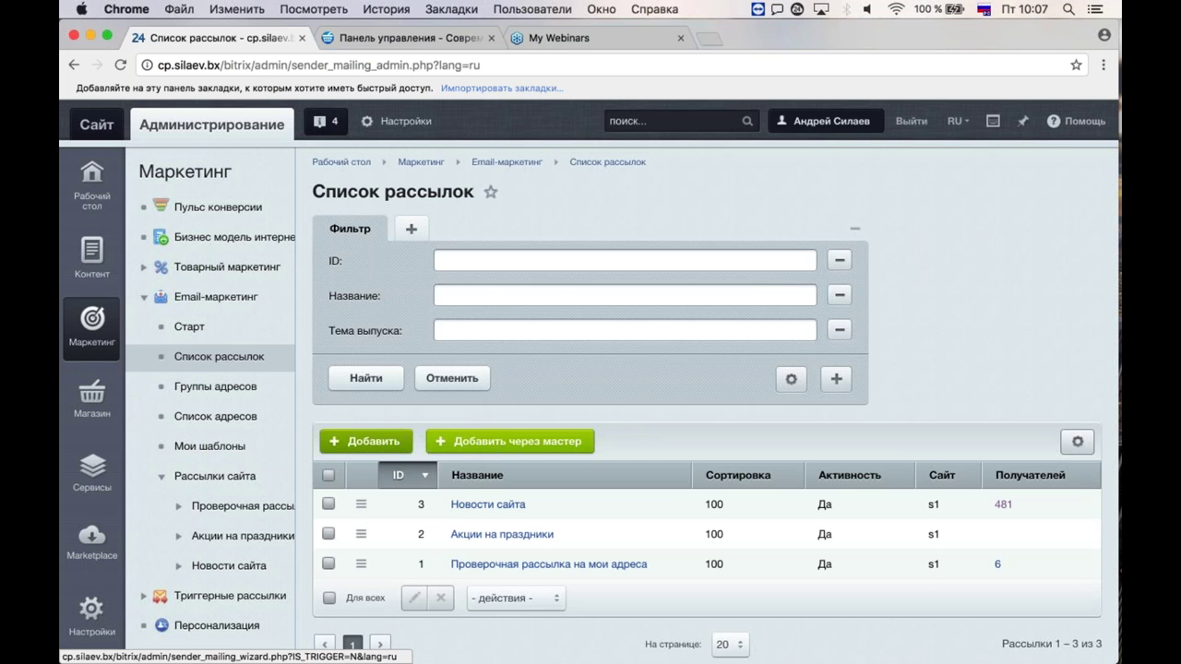
pyautogui.click(542, 447)
pyautogui.click(548, 445)
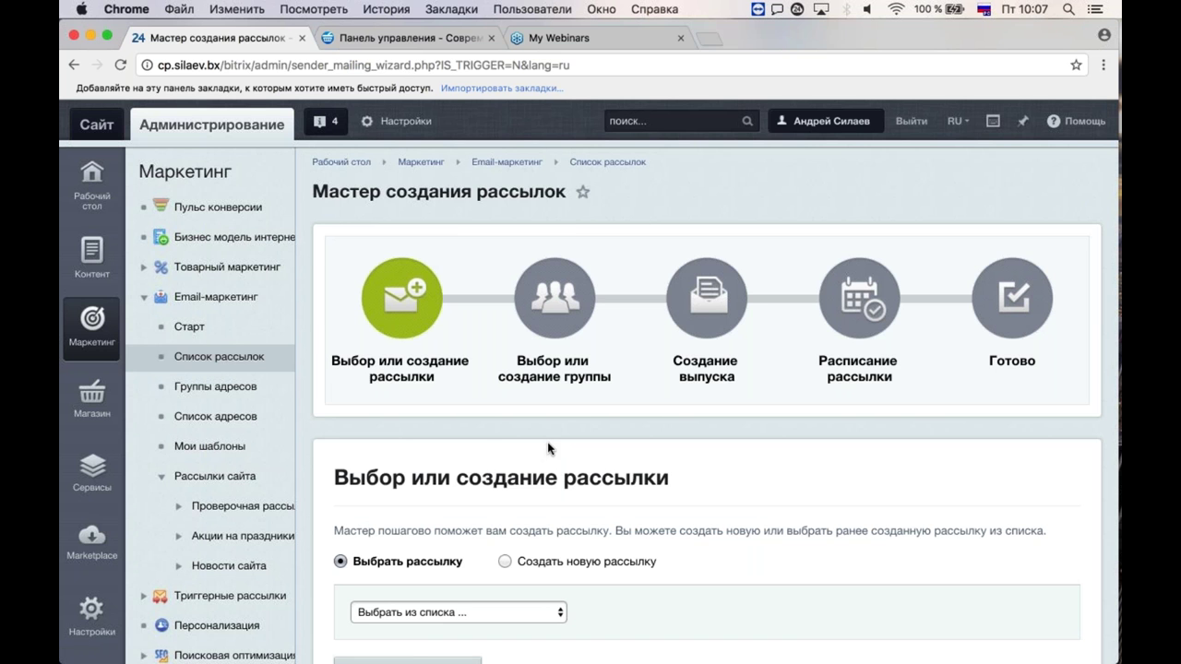
pyautogui.moveTo(548, 449); pyautogui.dragTo(546, 383)
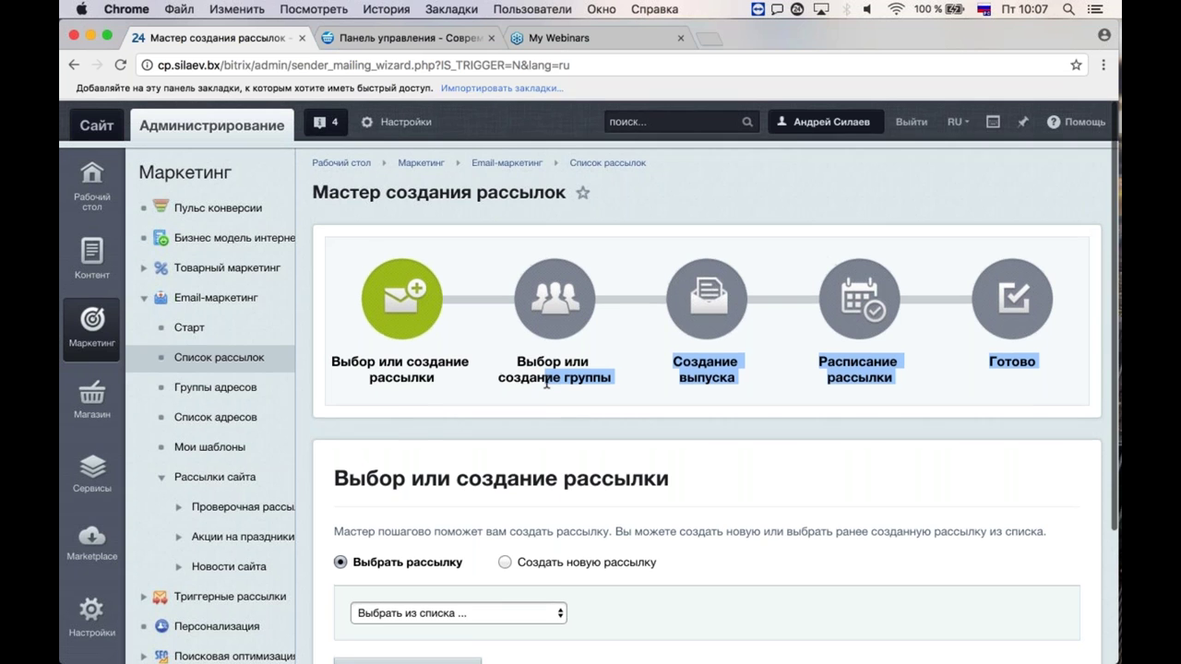
pyautogui.click(546, 382)
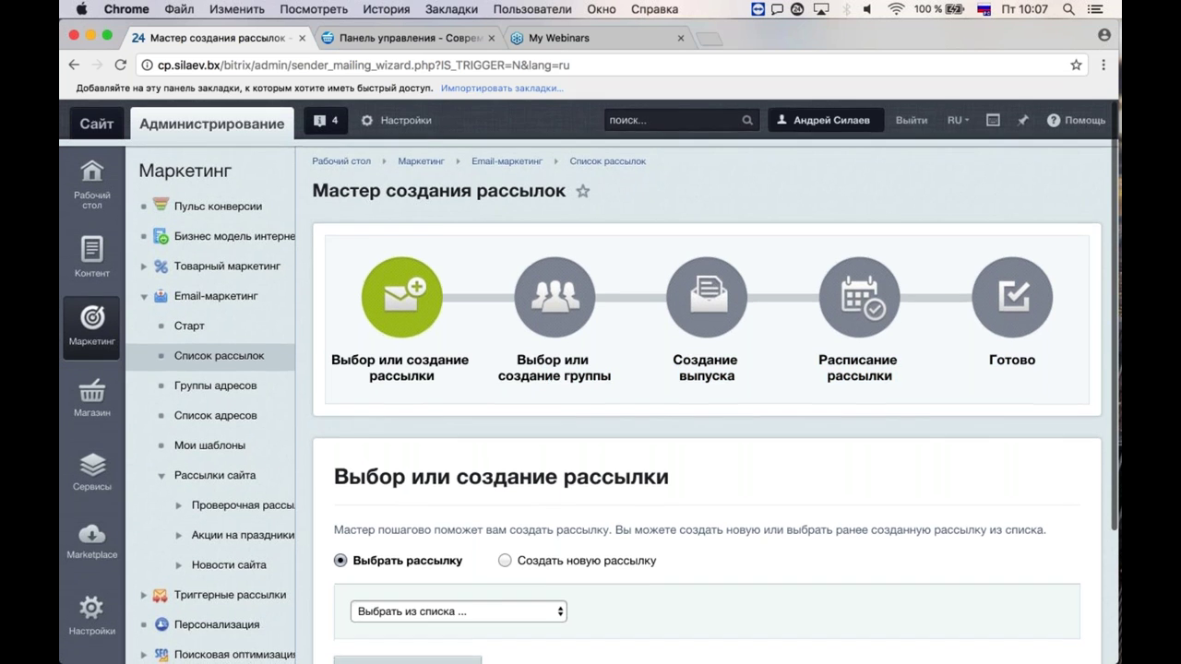
# Step: Create a new mailing named "Анонсы" for the site Магазин удовольствий and proceed to the recipient group stage
pyautogui.scroll(-3, 547, 383)
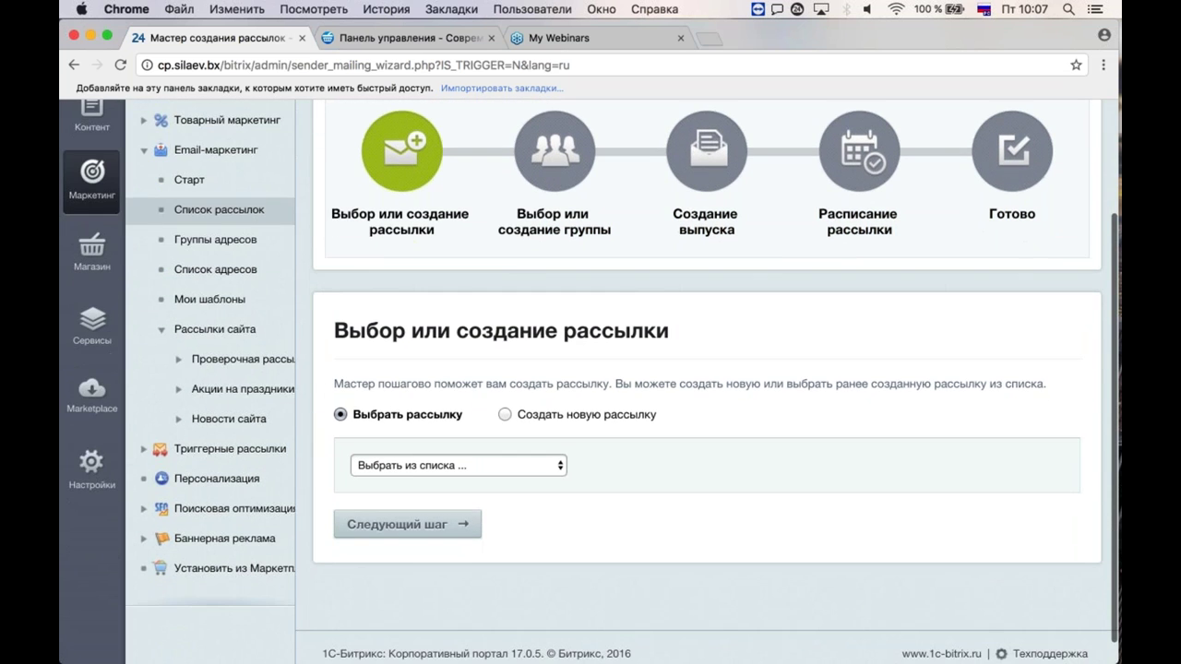
pyautogui.click(583, 414)
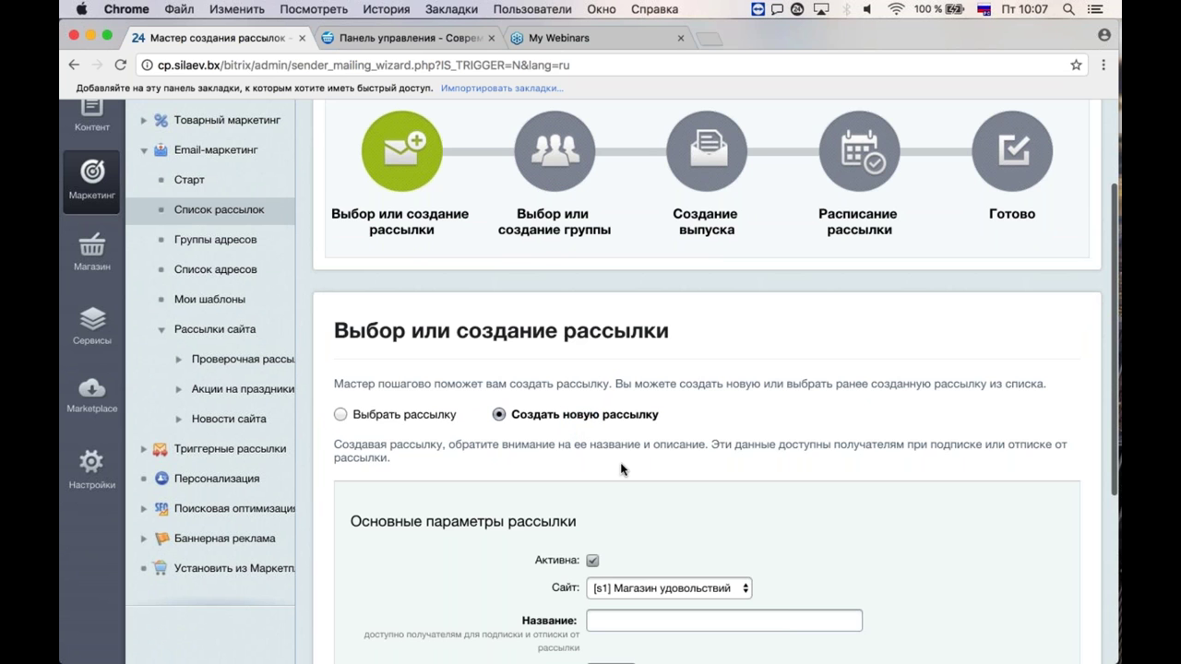
pyautogui.scroll(-5, 622, 468)
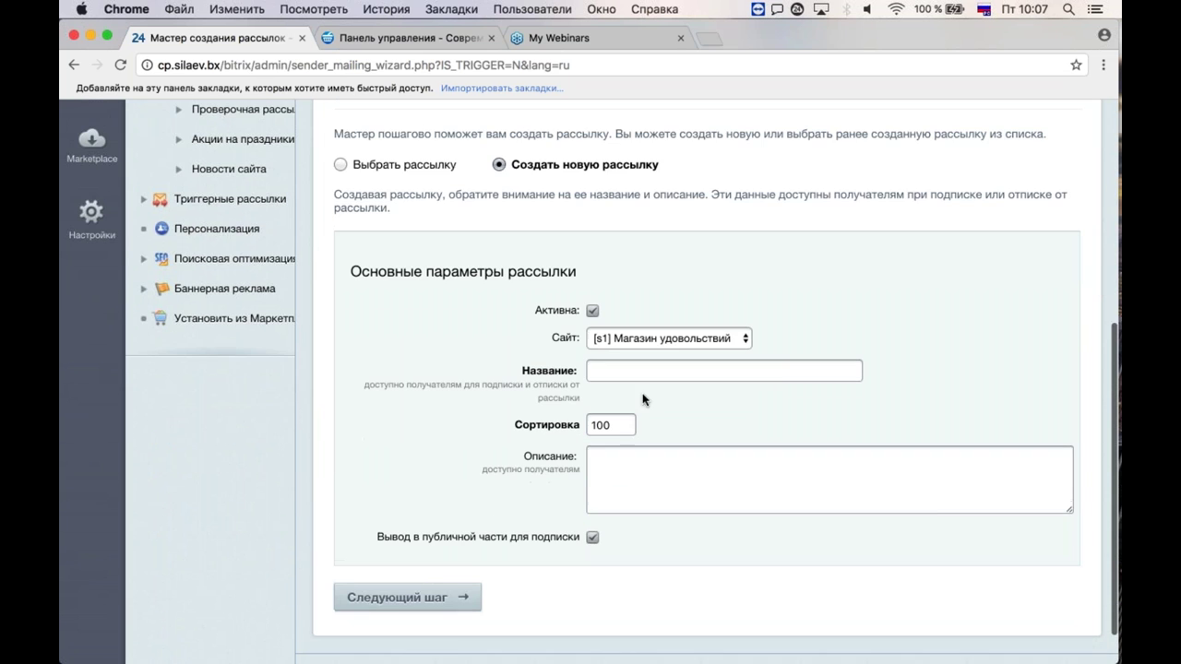
pyautogui.click(591, 372)
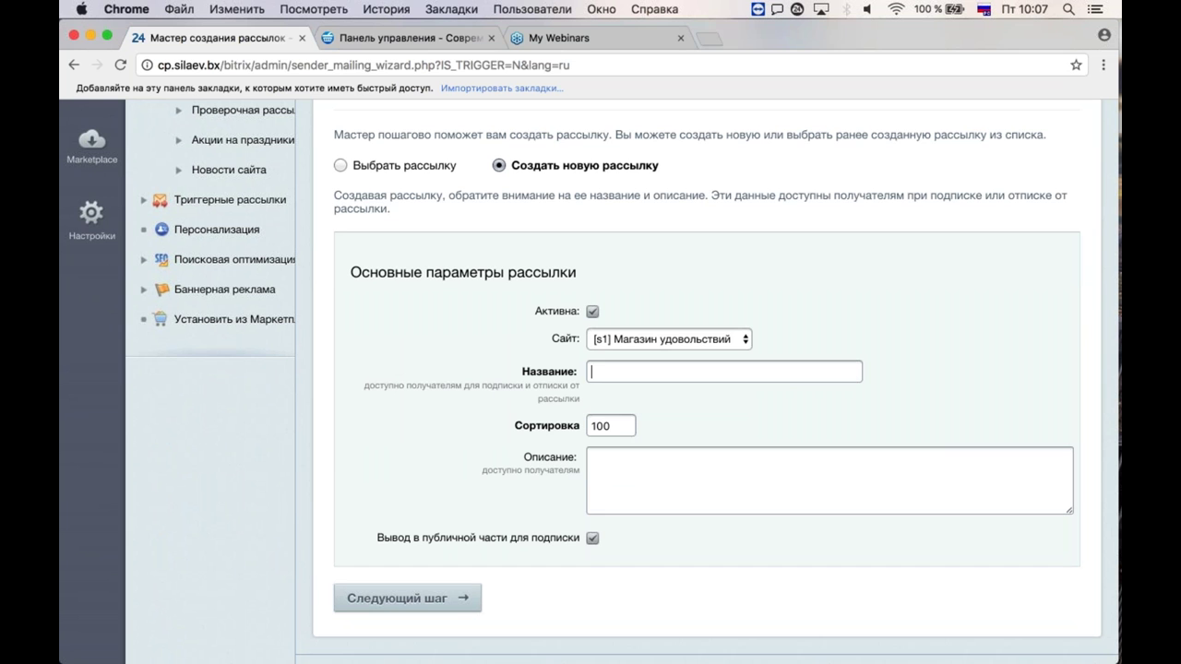
pyautogui.write('Ано')
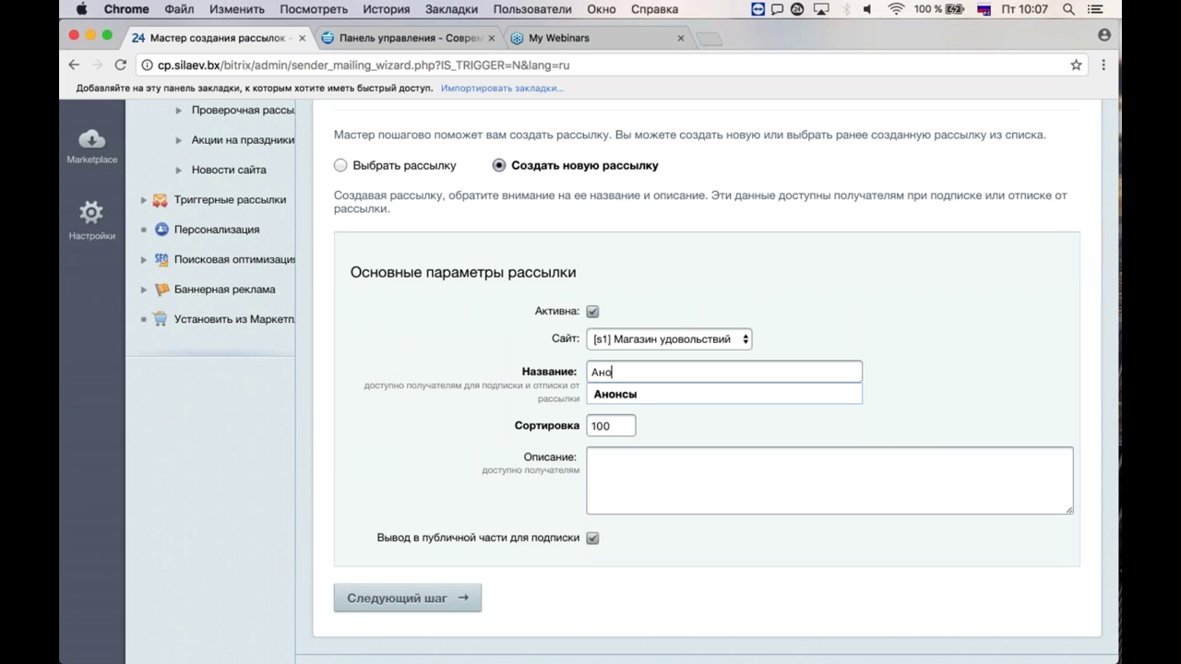
pyautogui.press('Down')
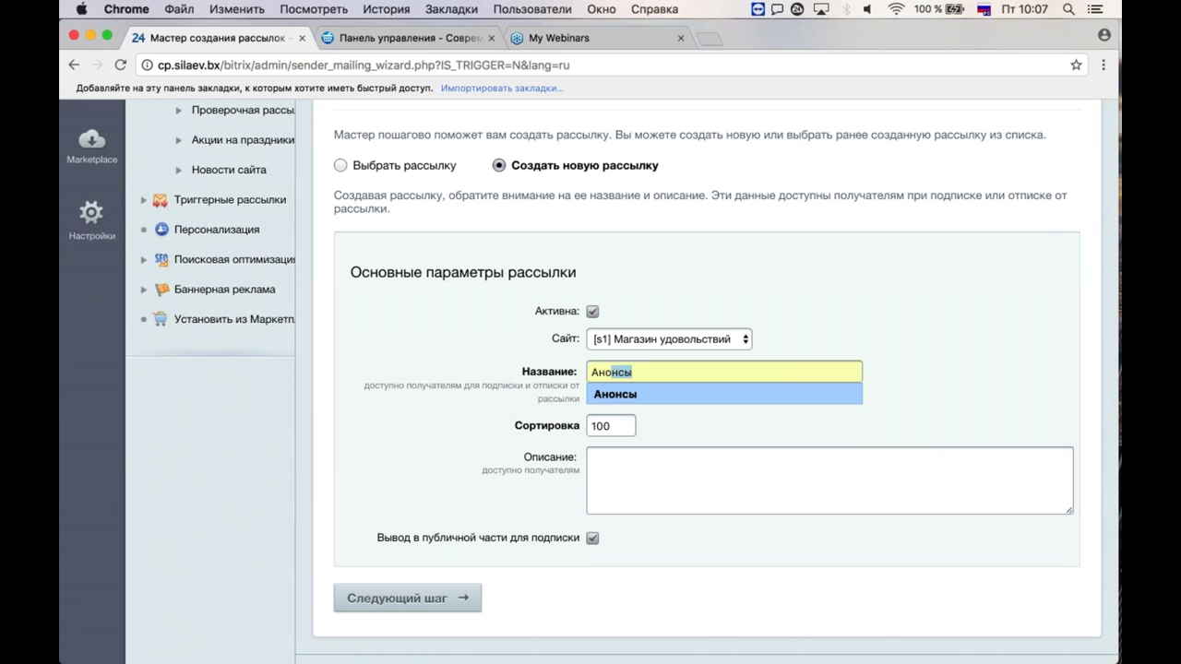
pyautogui.press('Up')
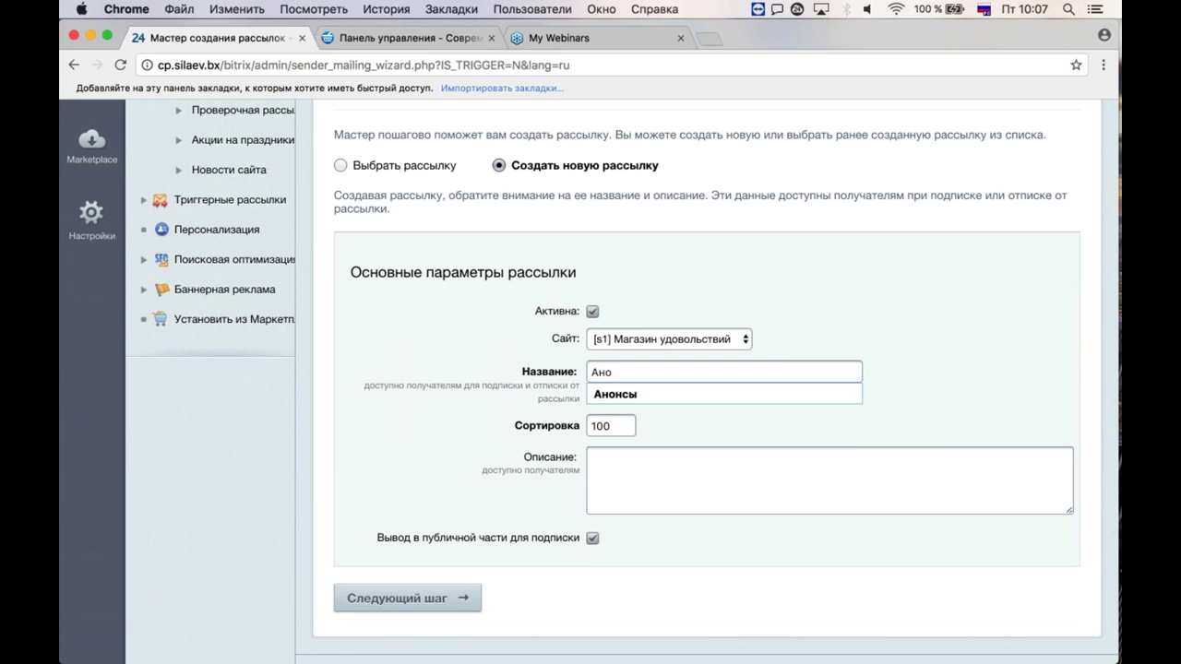
pyautogui.click(770, 395)
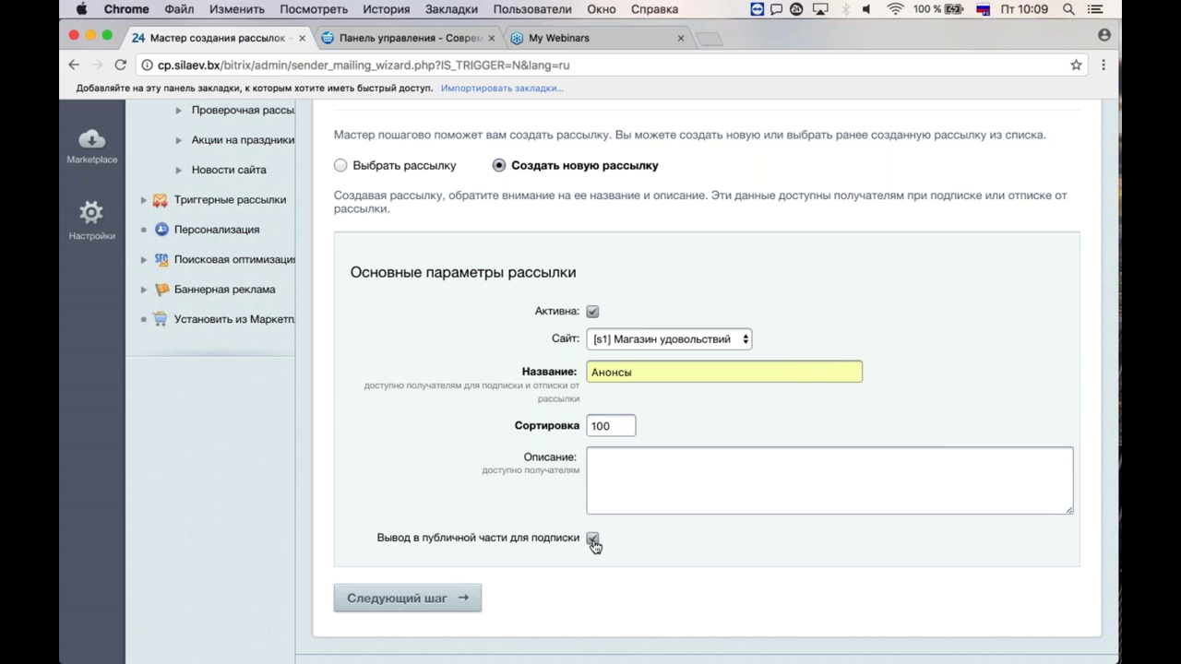
pyautogui.click(461, 600)
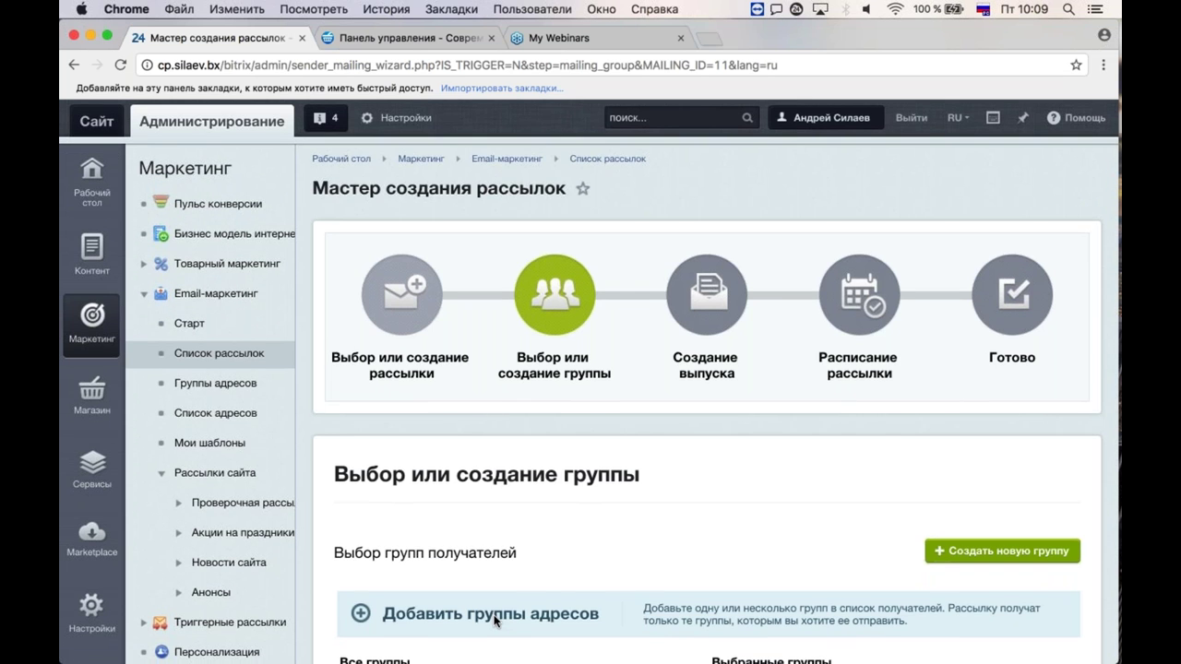
# Step: Examine the lists for adding address groups to the mailing and for excluding address groups from it
pyautogui.scroll(-5, 495, 621)
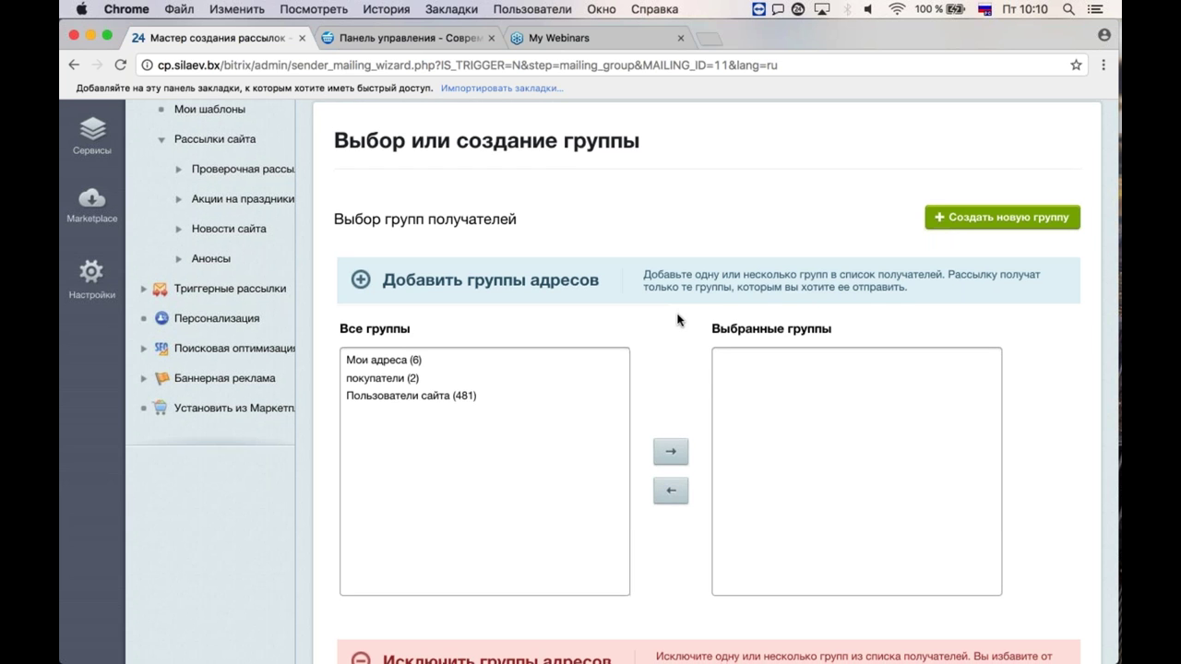
pyautogui.scroll(1, 677, 319)
pyautogui.scroll(-3, 688, 337)
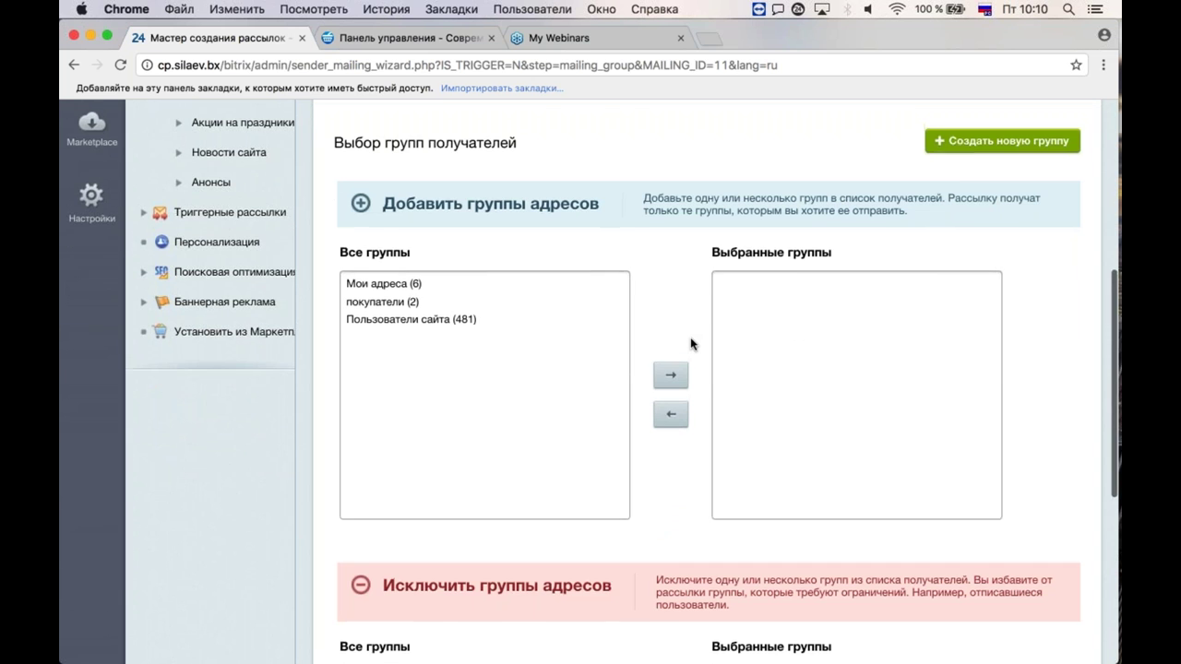
pyautogui.scroll(1, 691, 344)
pyautogui.scroll(-1, 691, 344)
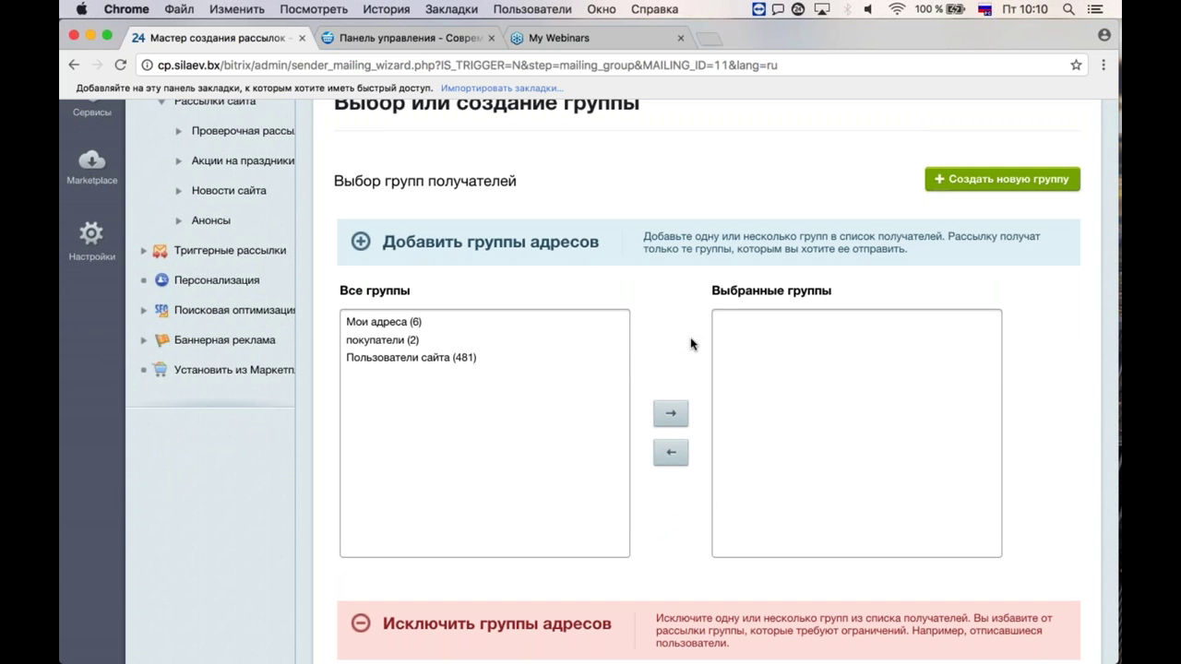
pyautogui.scroll(-1, 691, 344)
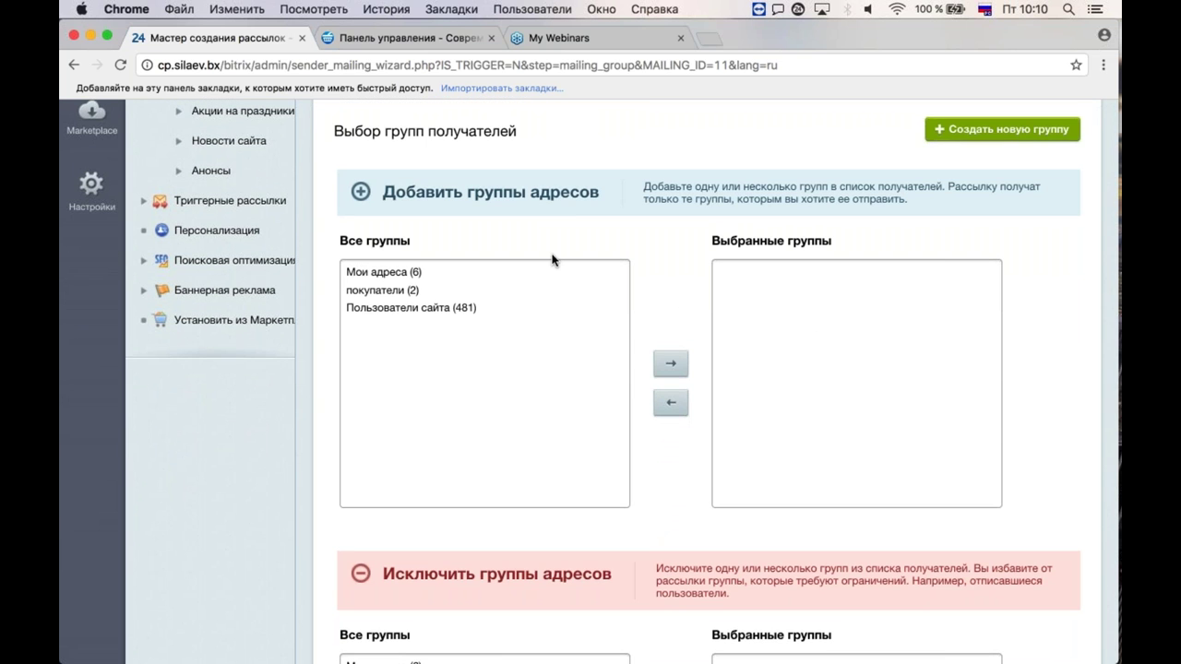
pyautogui.scroll(-5, 552, 259)
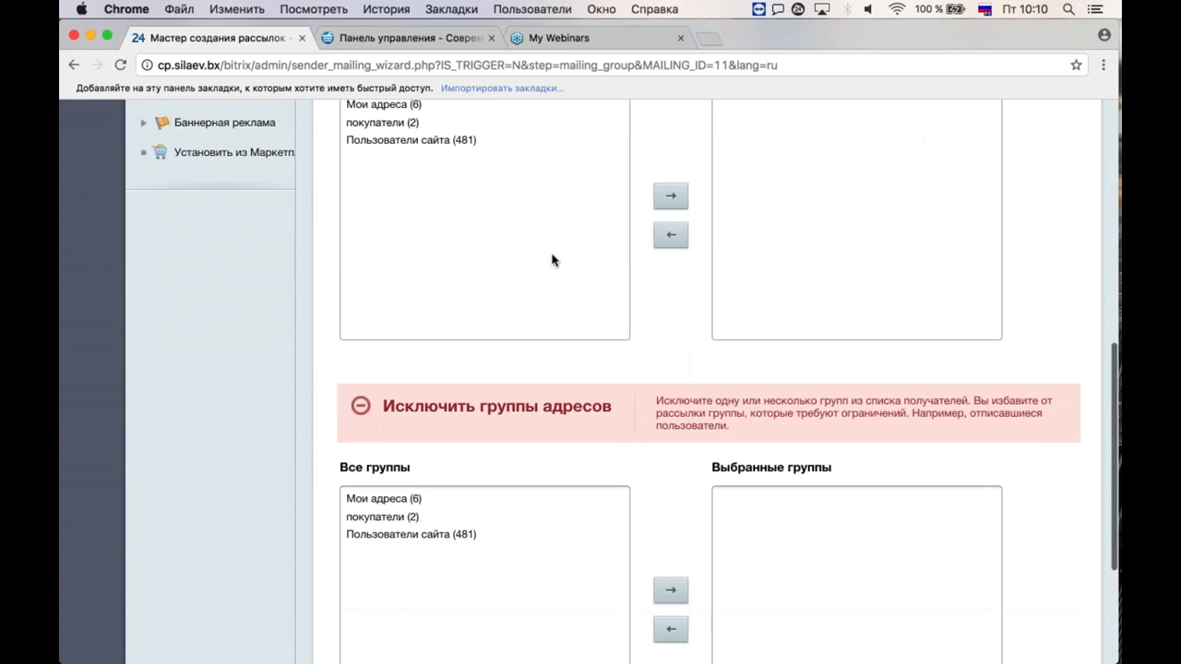
pyautogui.scroll(-3, 558, 342)
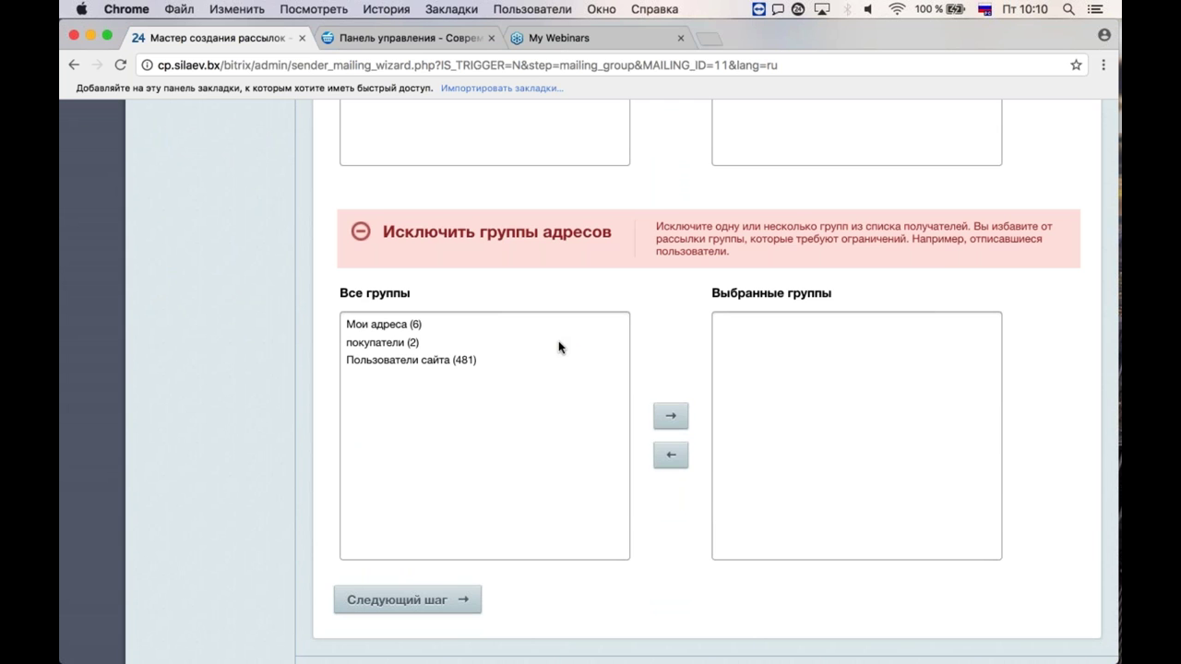
pyautogui.scroll(7, 563, 343)
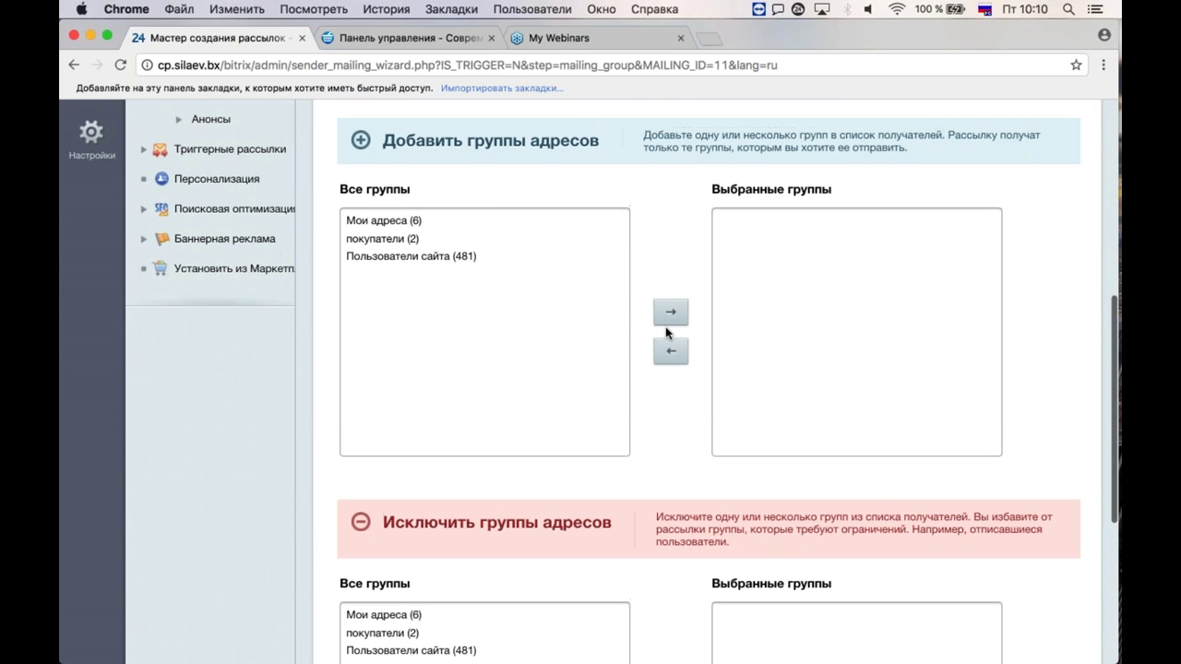
pyautogui.scroll(2, 738, 277)
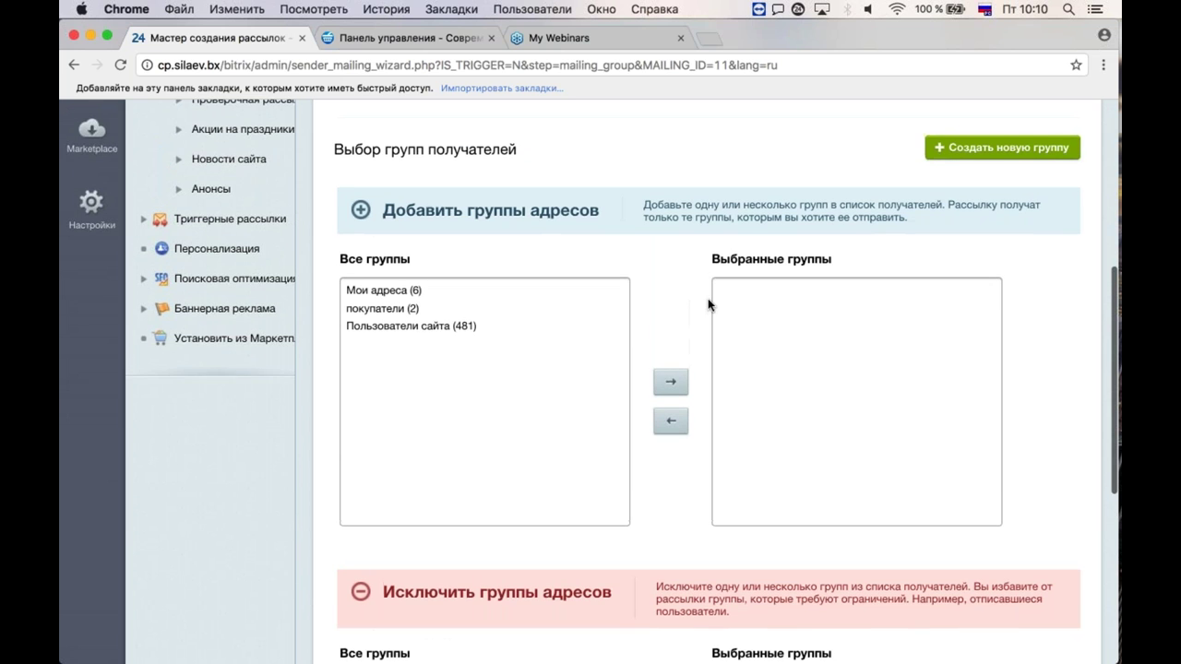
pyautogui.scroll(1, 709, 305)
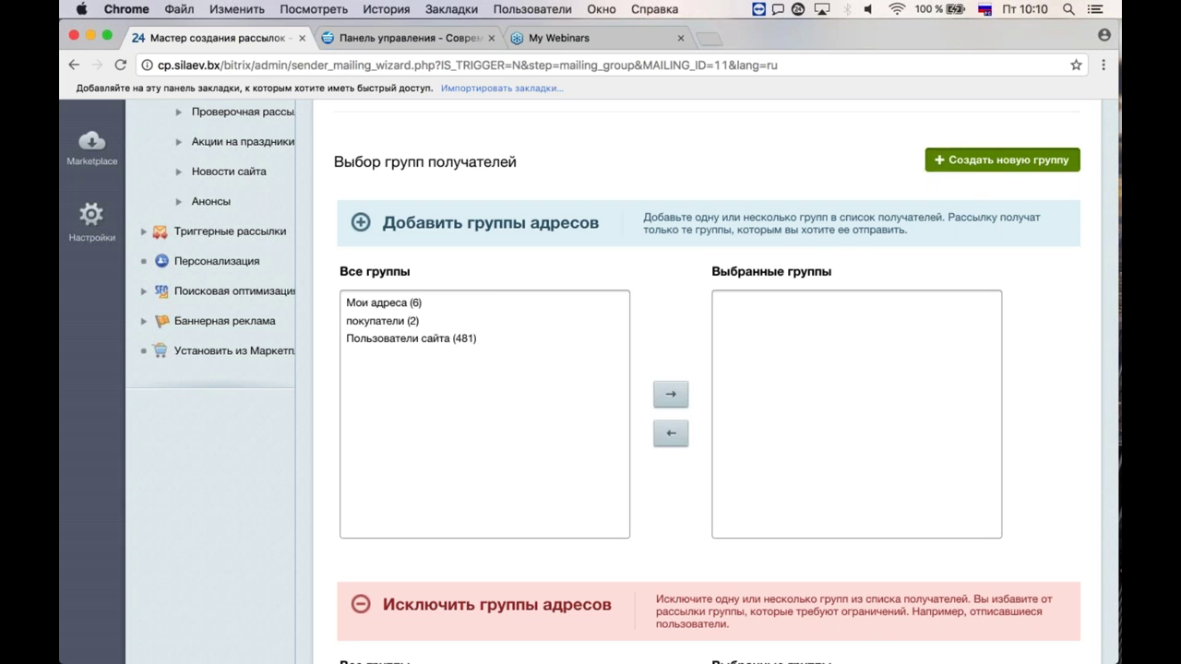
# Step: Start a new address group and name it "Покупатели магазина"
pyautogui.click(979, 168)
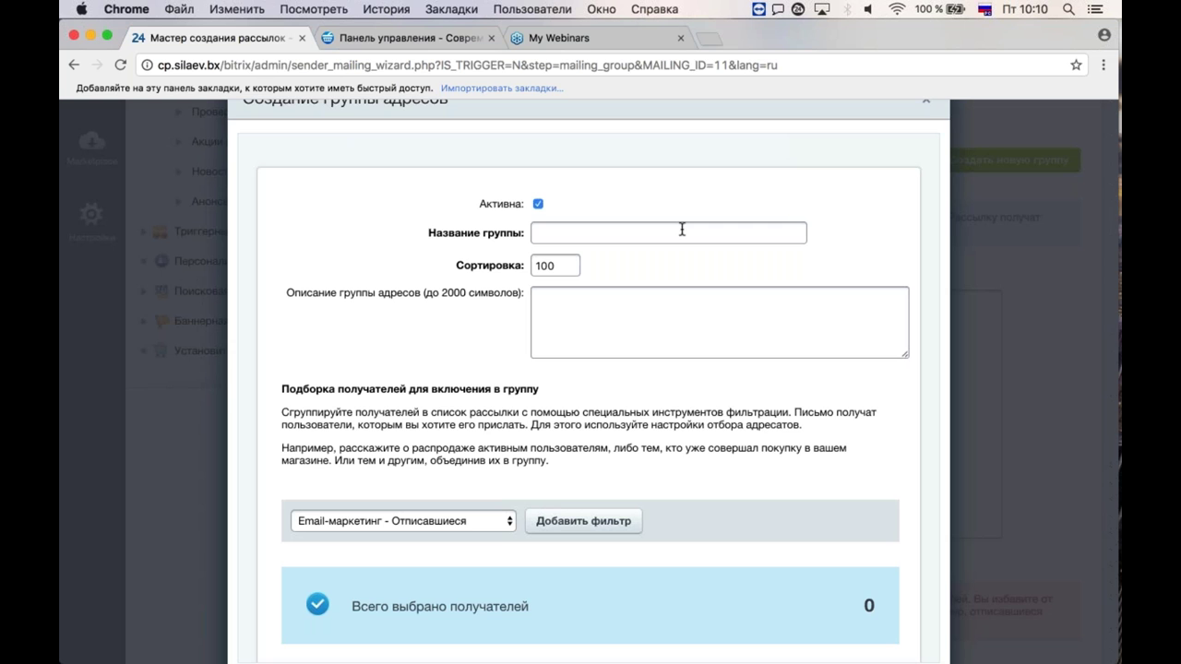
pyautogui.scroll(2, 681, 229)
pyautogui.click(572, 257)
pyautogui.write('По')
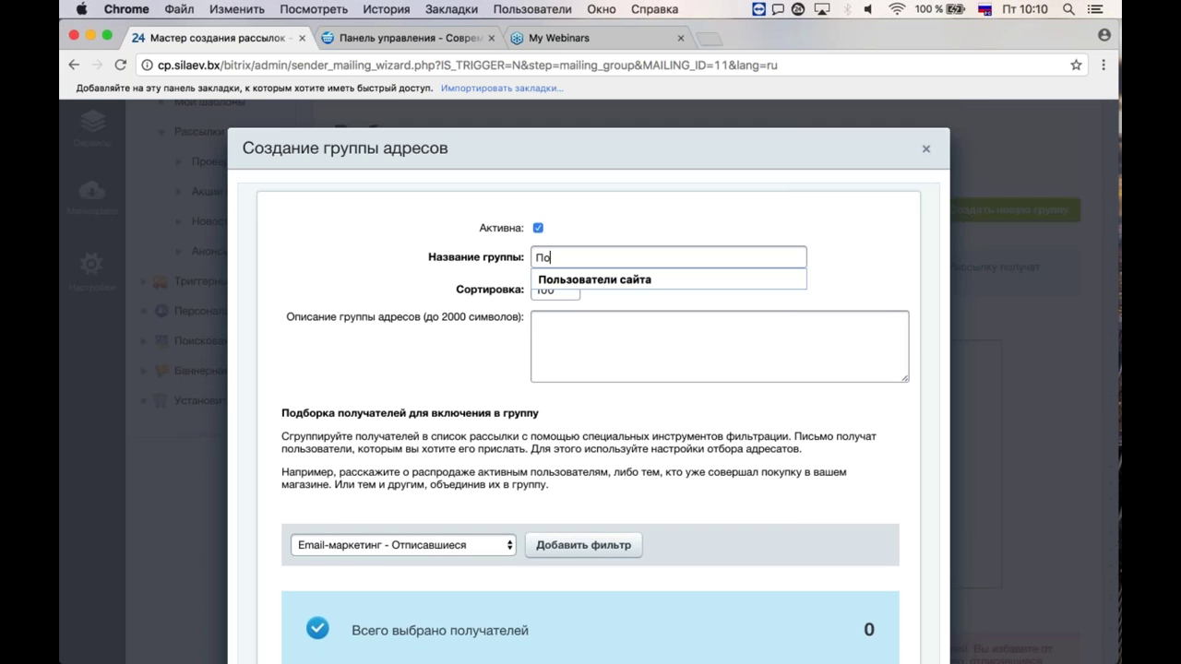
pyautogui.write('ку')
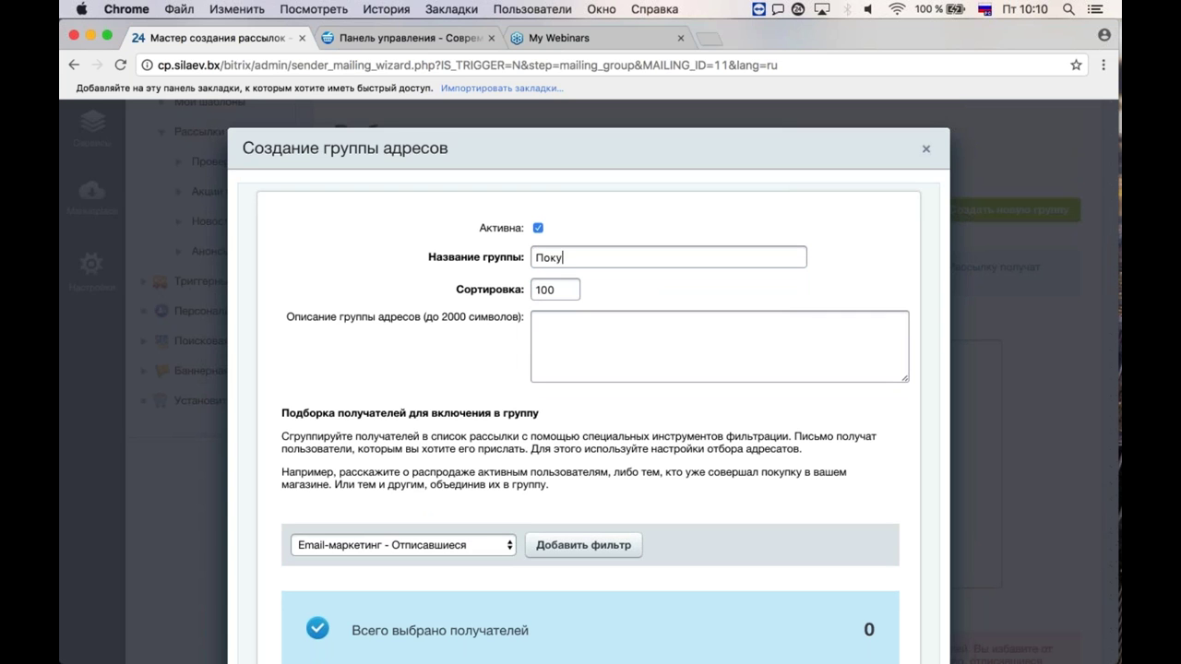
pyautogui.write('патели магазина')
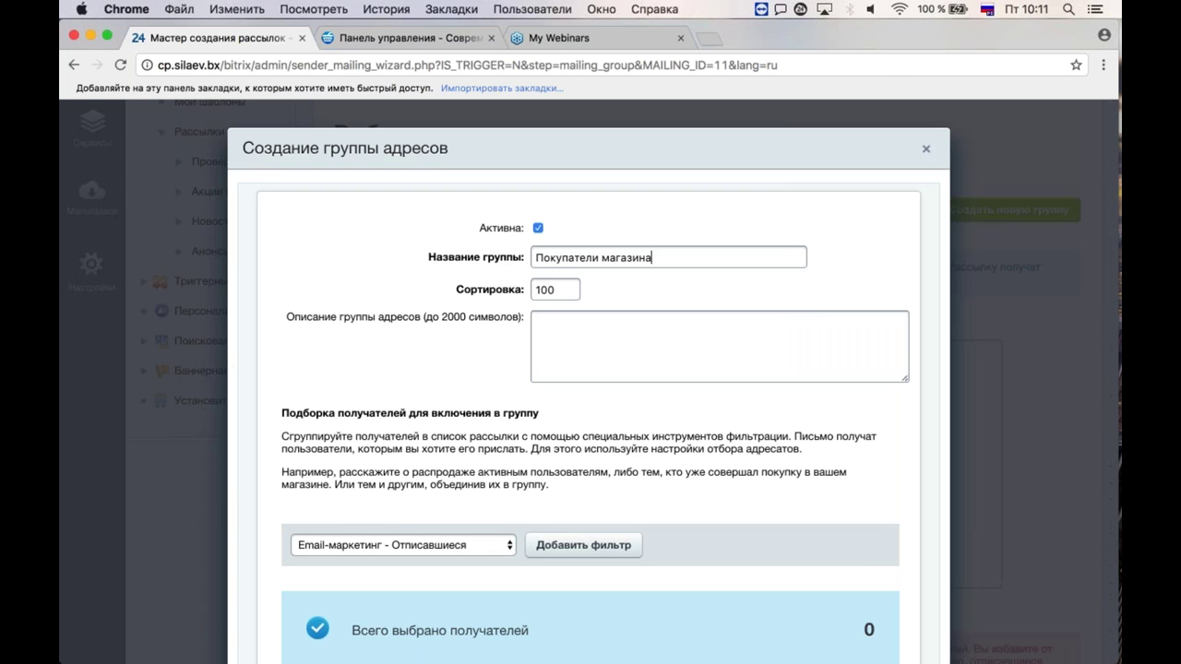
# Step: Add the "Магазин - Покупатели" recipient filter to the address group and bring its conditions into view
pyautogui.scroll(-4, 456, 369)
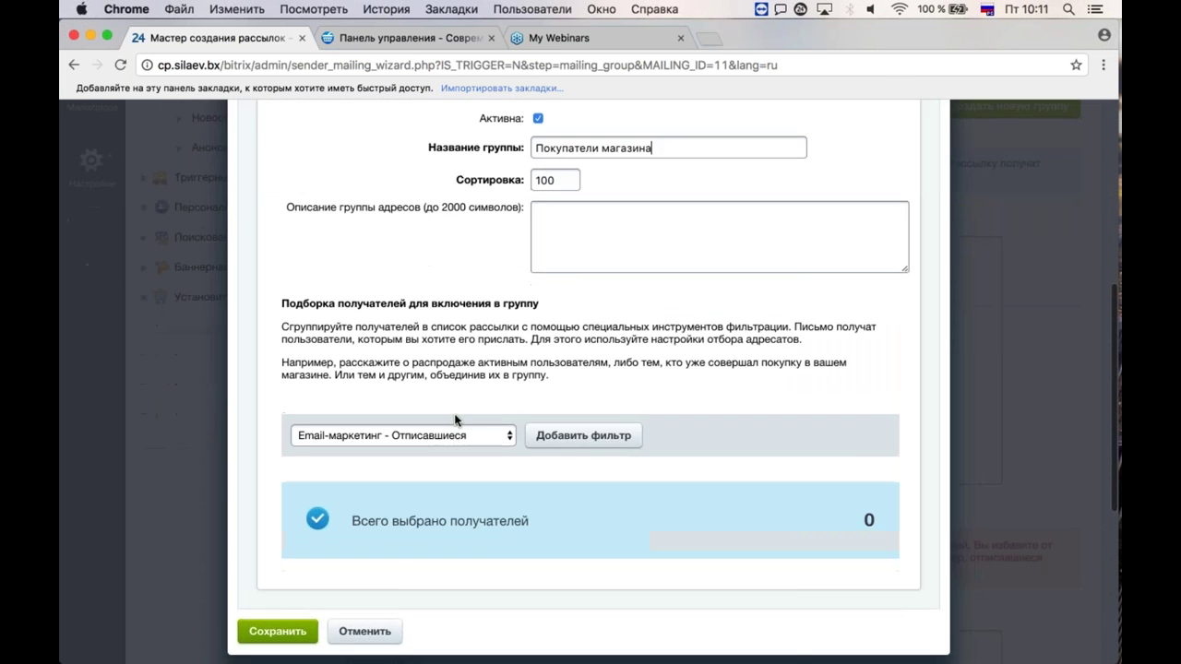
pyautogui.click(455, 368)
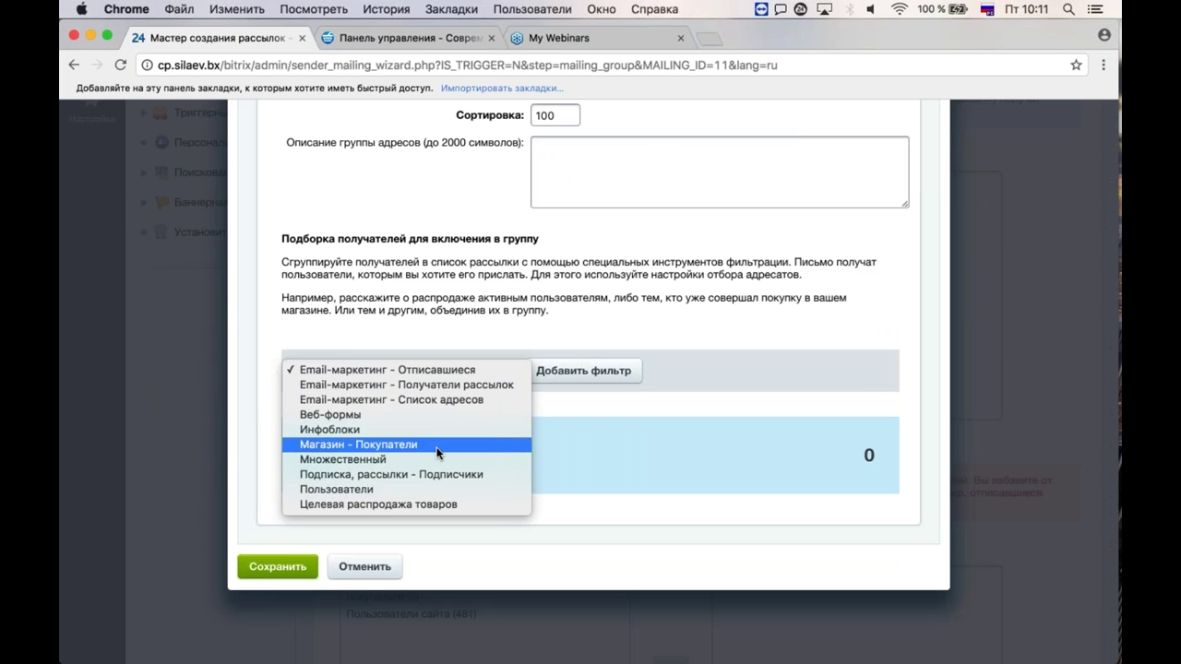
pyautogui.click(397, 447)
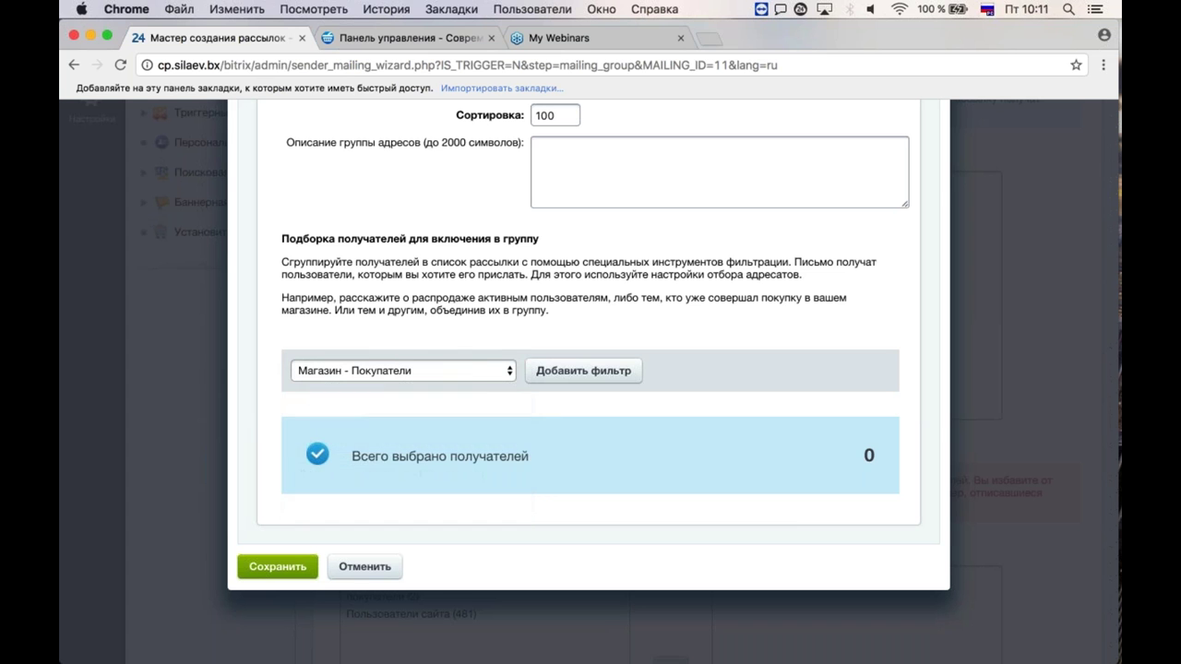
pyautogui.click(593, 374)
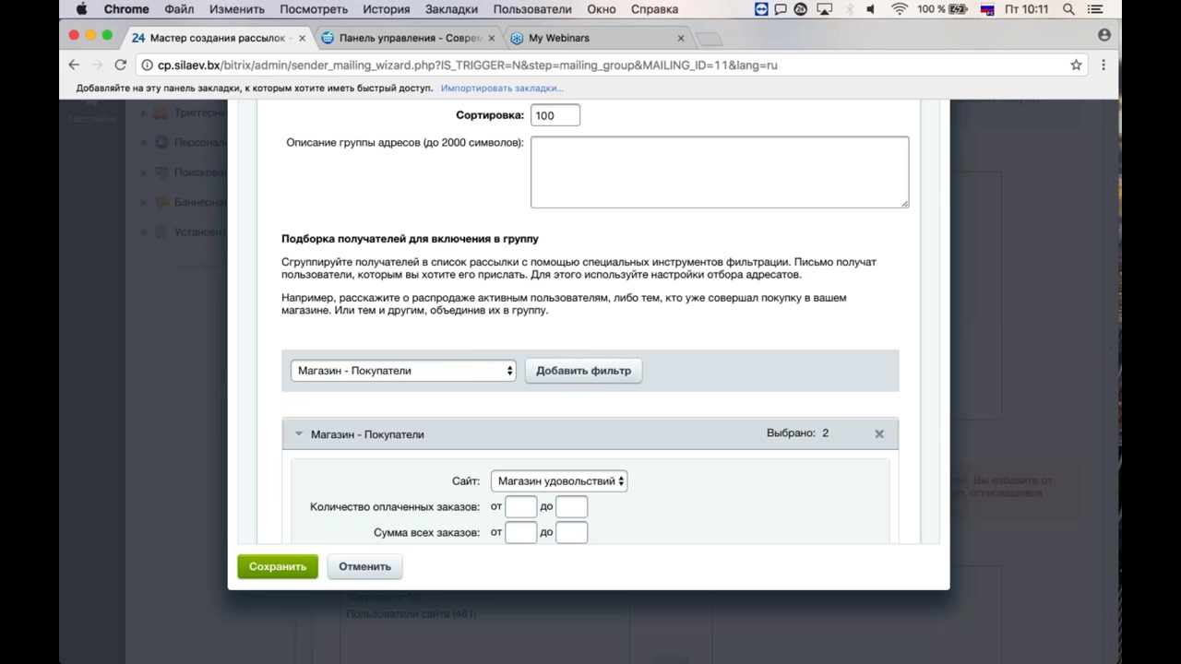
pyautogui.scroll(-3, 572, 369)
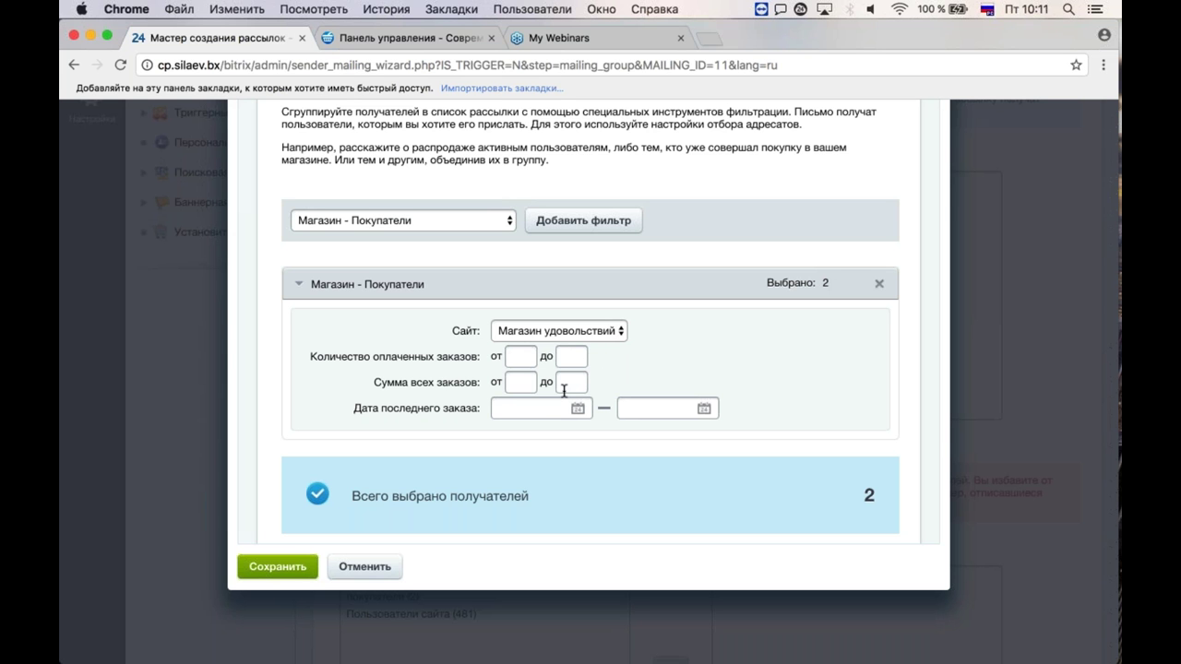
pyautogui.click(489, 219)
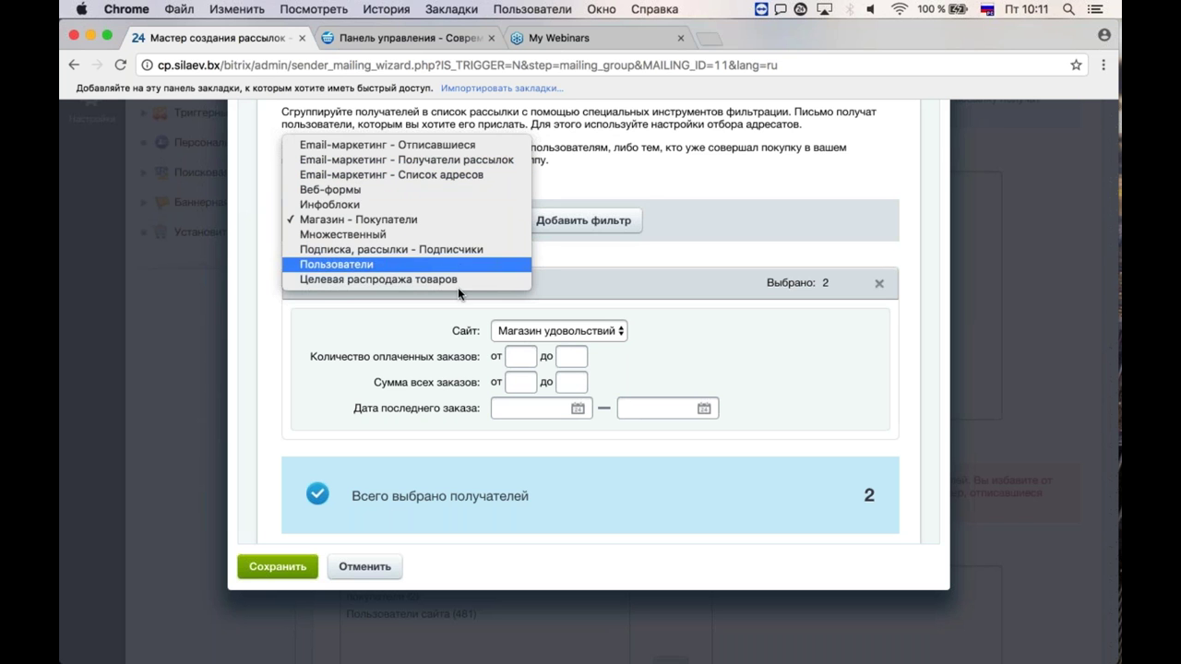
pyautogui.click(572, 259)
pyautogui.click(497, 227)
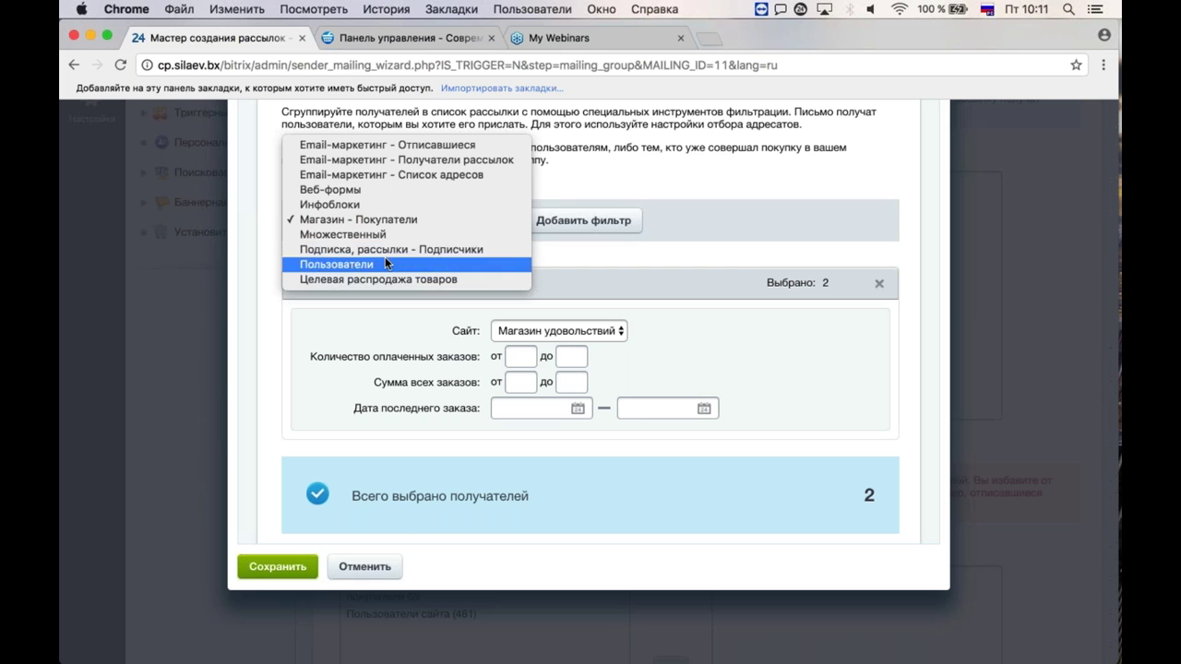
pyautogui.click(542, 260)
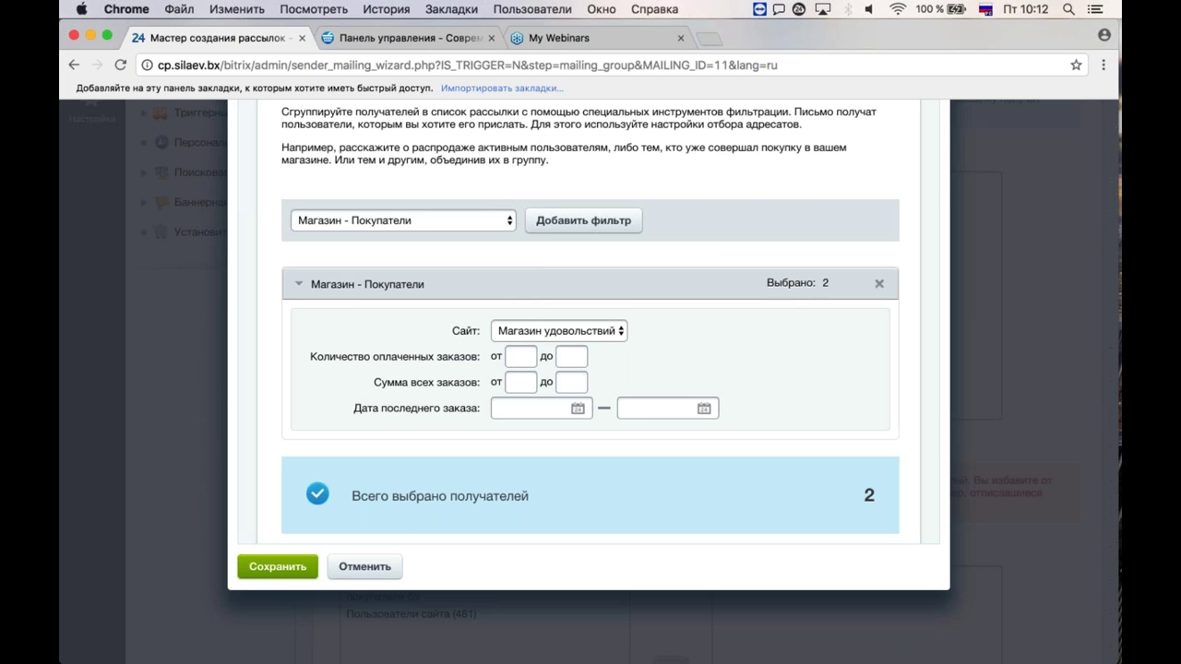
# Step: Review the "Покупатели магазина" address group settings and save the group
pyautogui.scroll(5, 591, 369)
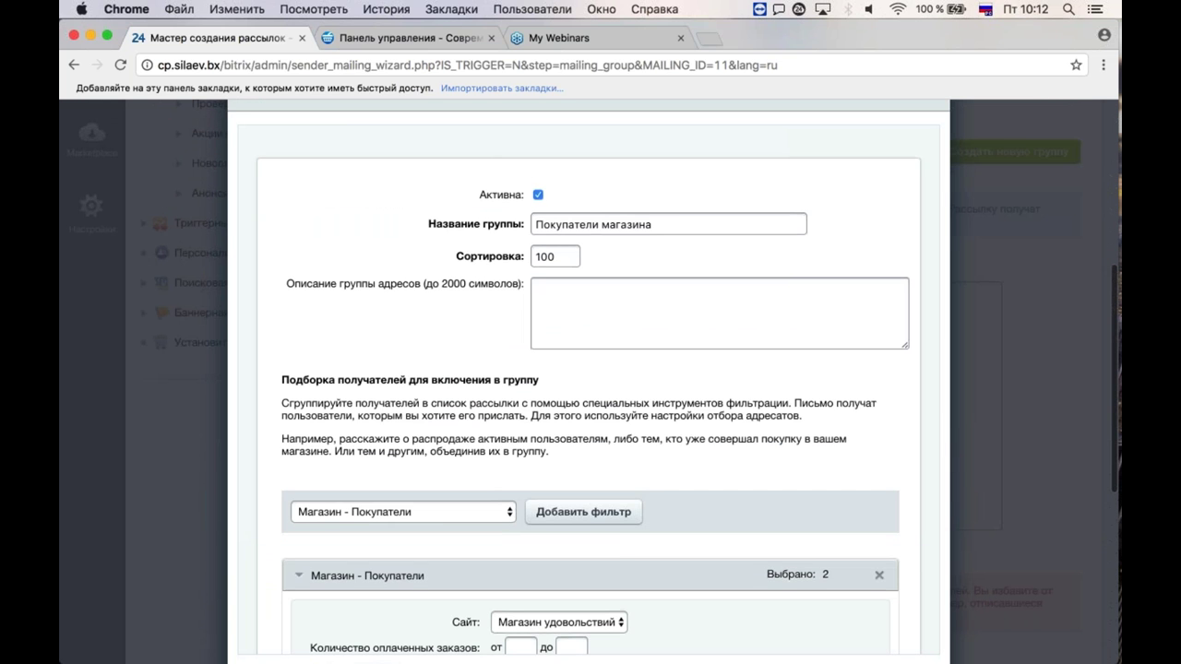
pyautogui.scroll(-5, 590, 369)
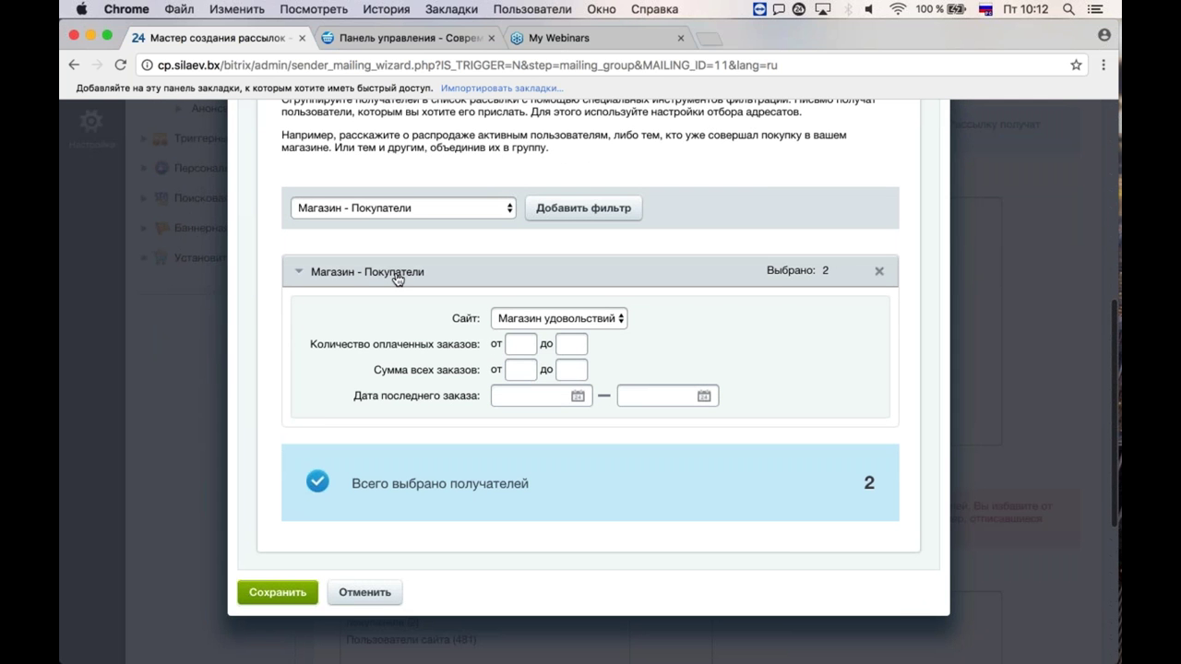
pyautogui.click(278, 593)
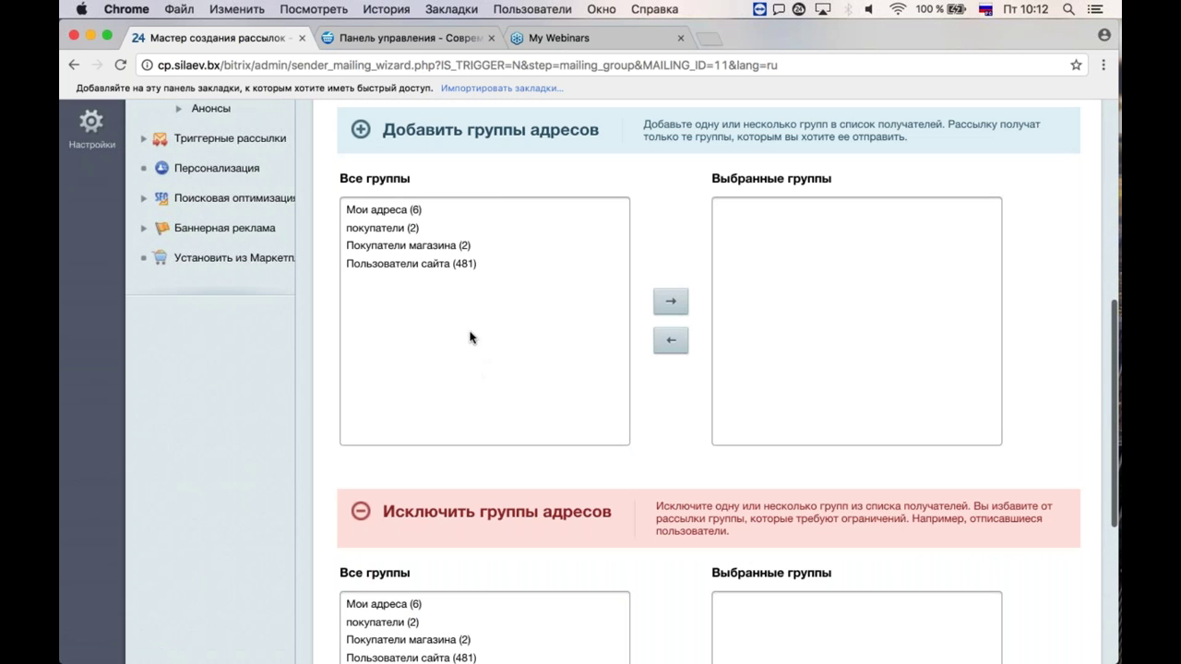
# Step: Try adding the "Пользователи сайта" address group to the mailing's recipients and remove it again
pyautogui.click(440, 267)
pyautogui.doubleClick(431, 267)
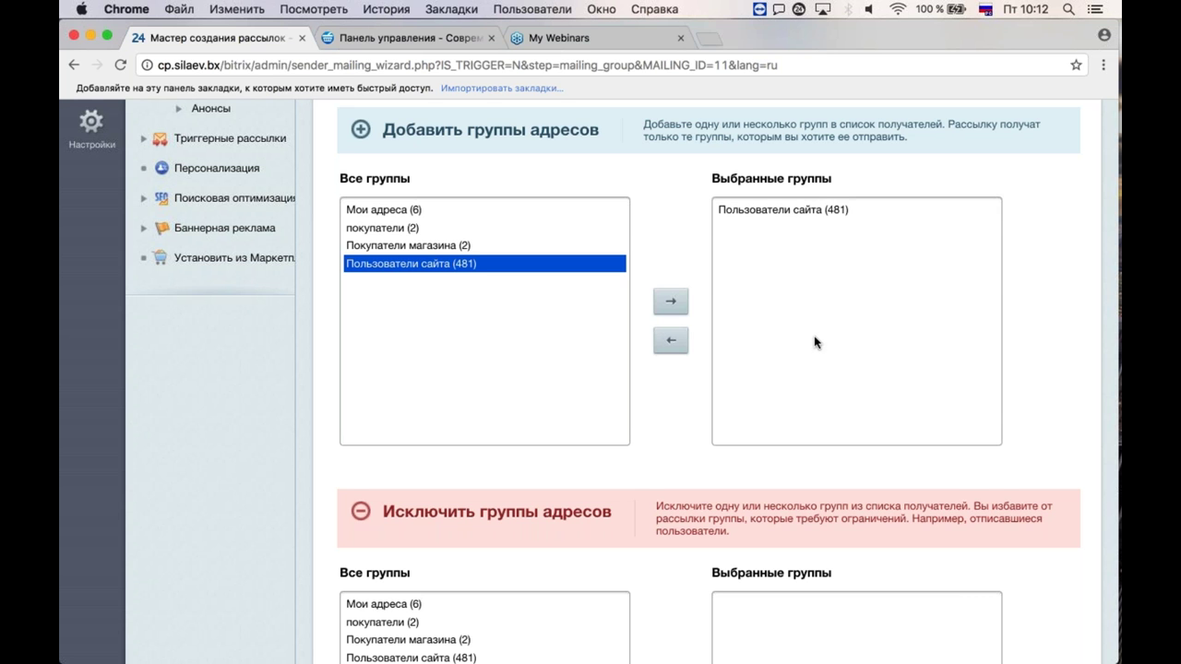
pyautogui.scroll(-2, 813, 342)
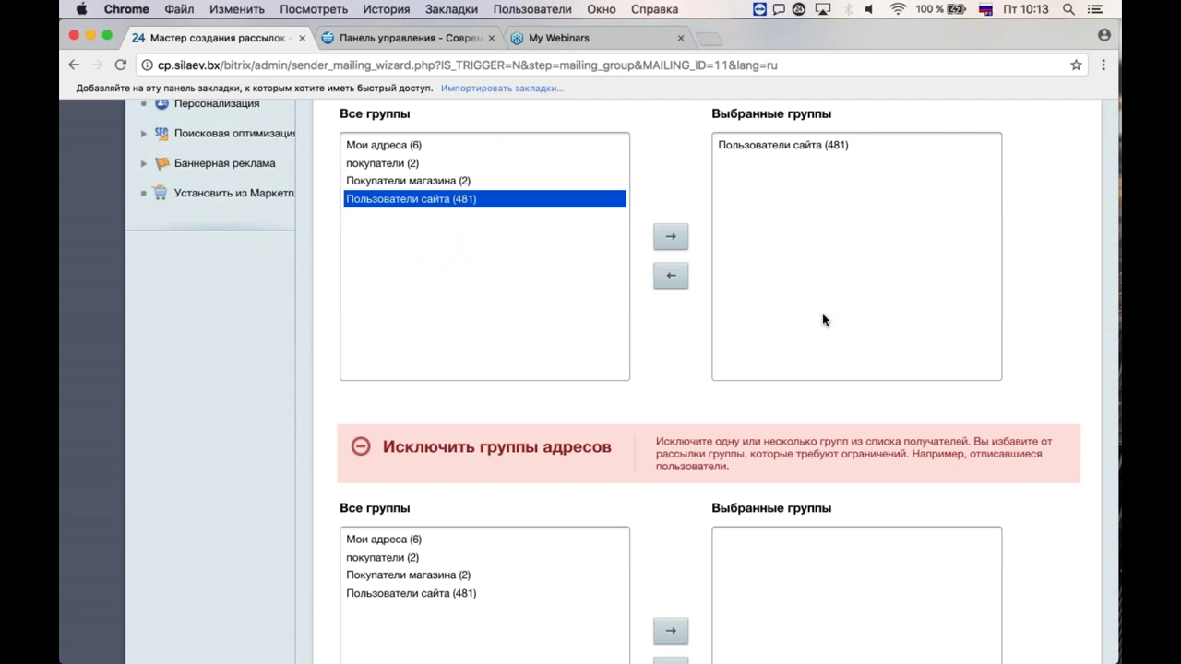
pyautogui.doubleClick(828, 148)
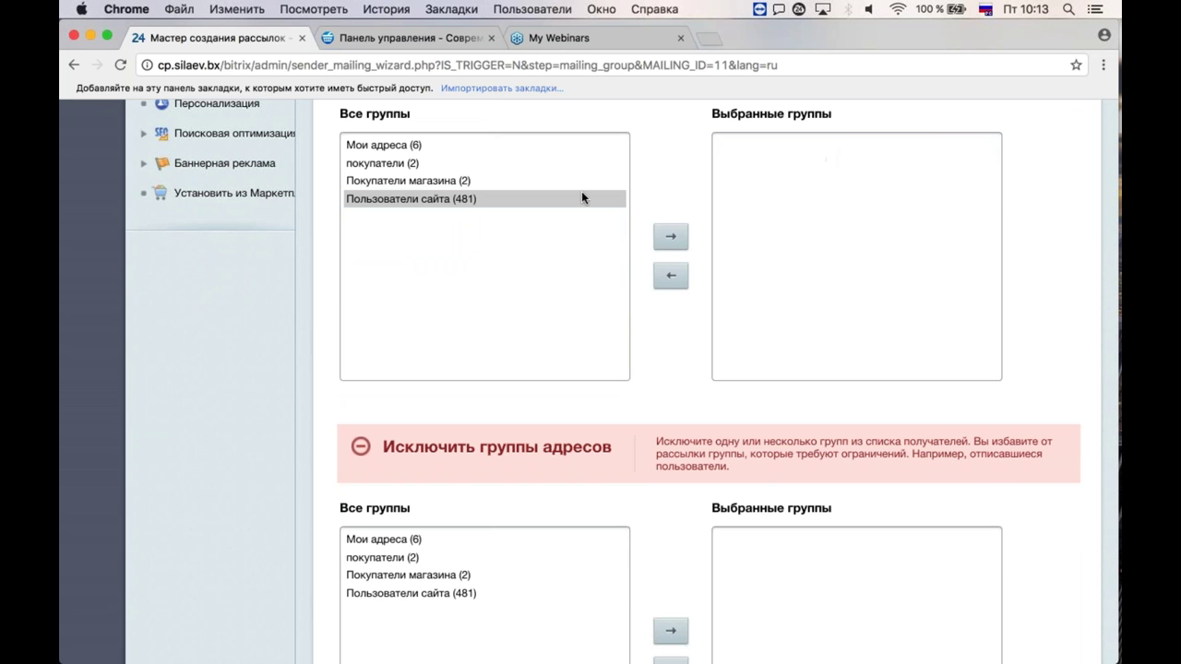
# Step: Add the "Покупатели магазина" address group to the mailing's recipients and proceed to the issue creation stage
pyautogui.click(548, 182)
pyautogui.doubleClick(548, 182)
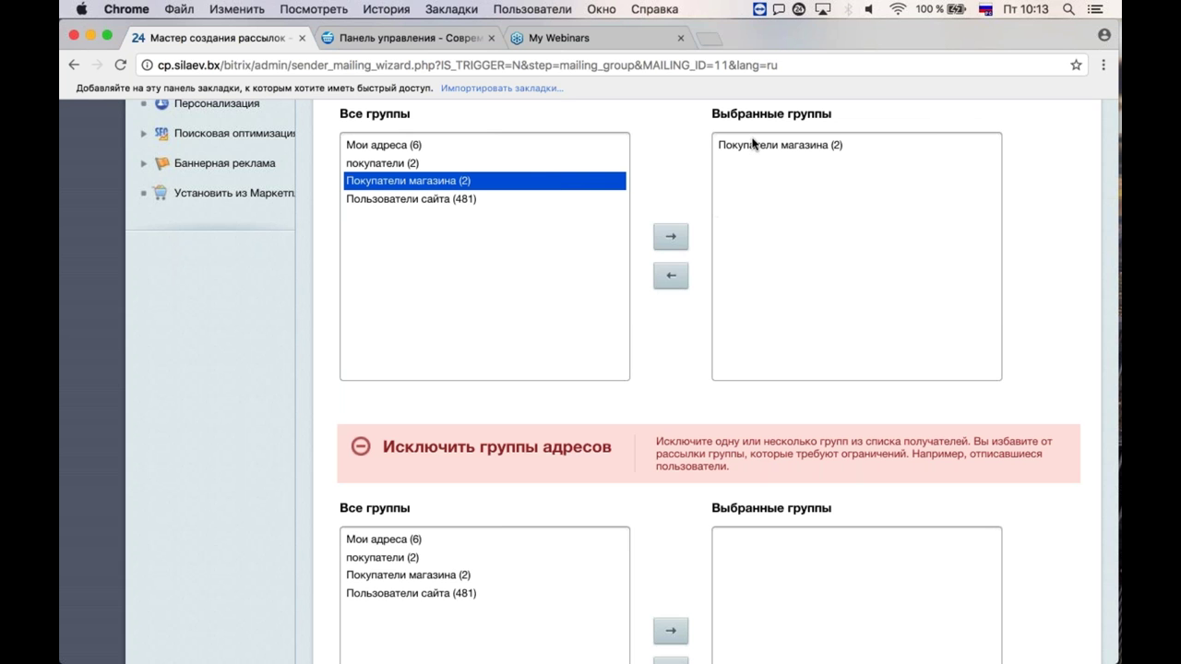
pyautogui.click(648, 170)
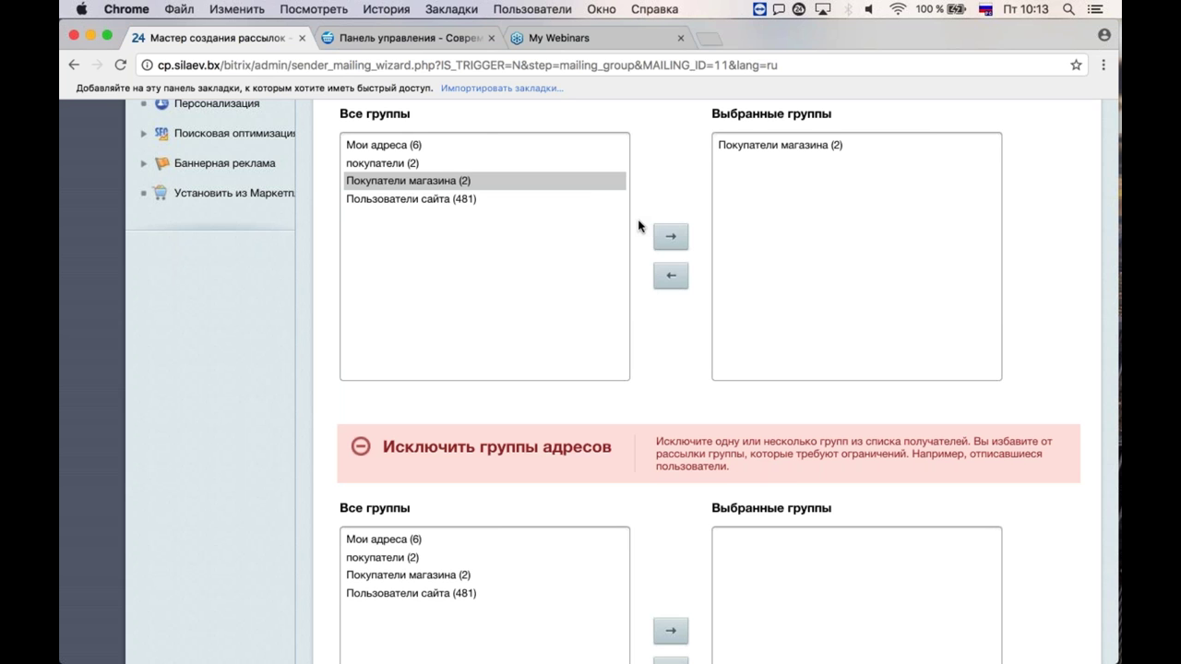
pyautogui.scroll(-1, 638, 226)
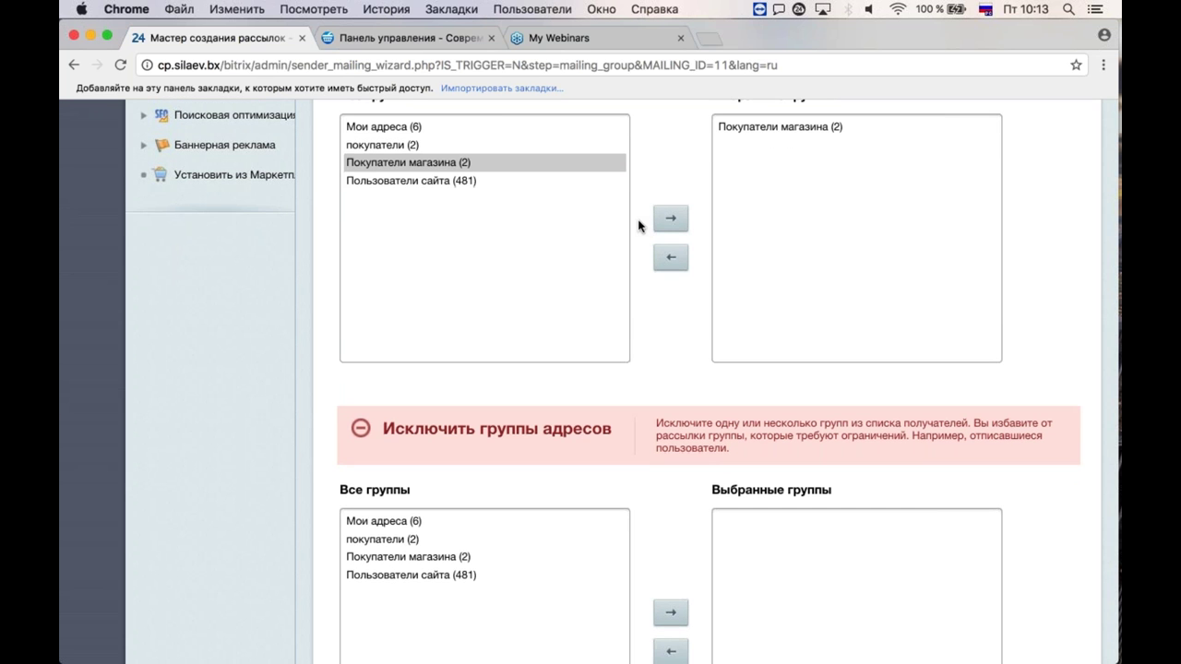
pyautogui.scroll(1, 639, 226)
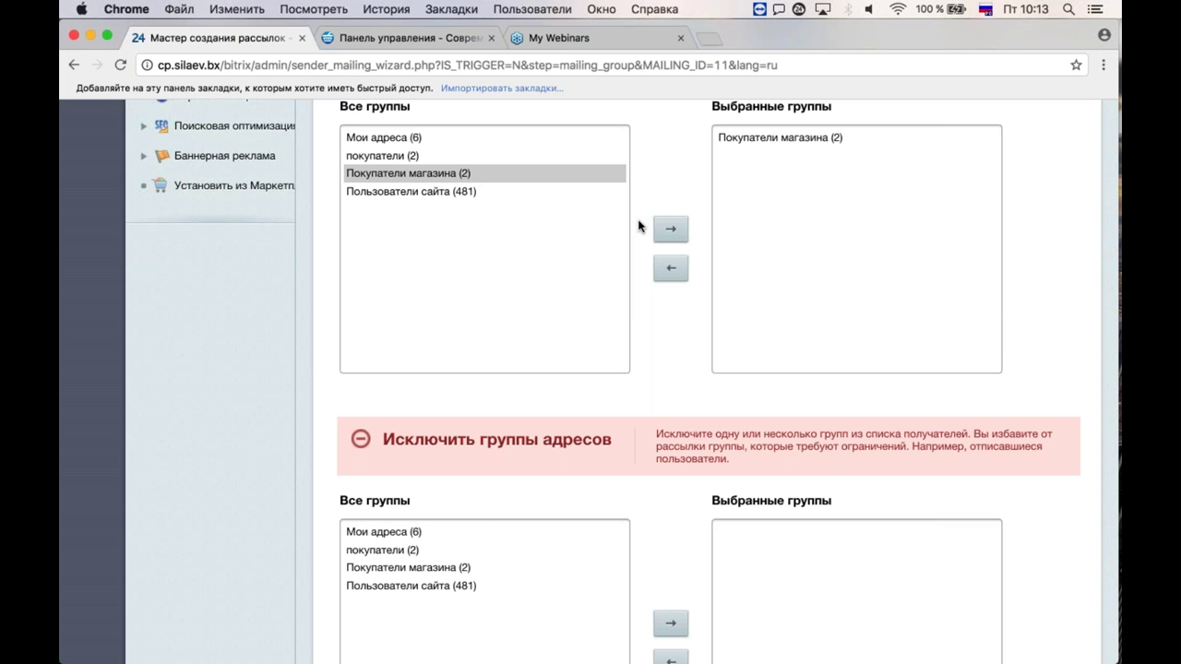
pyautogui.scroll(2, 778, 198)
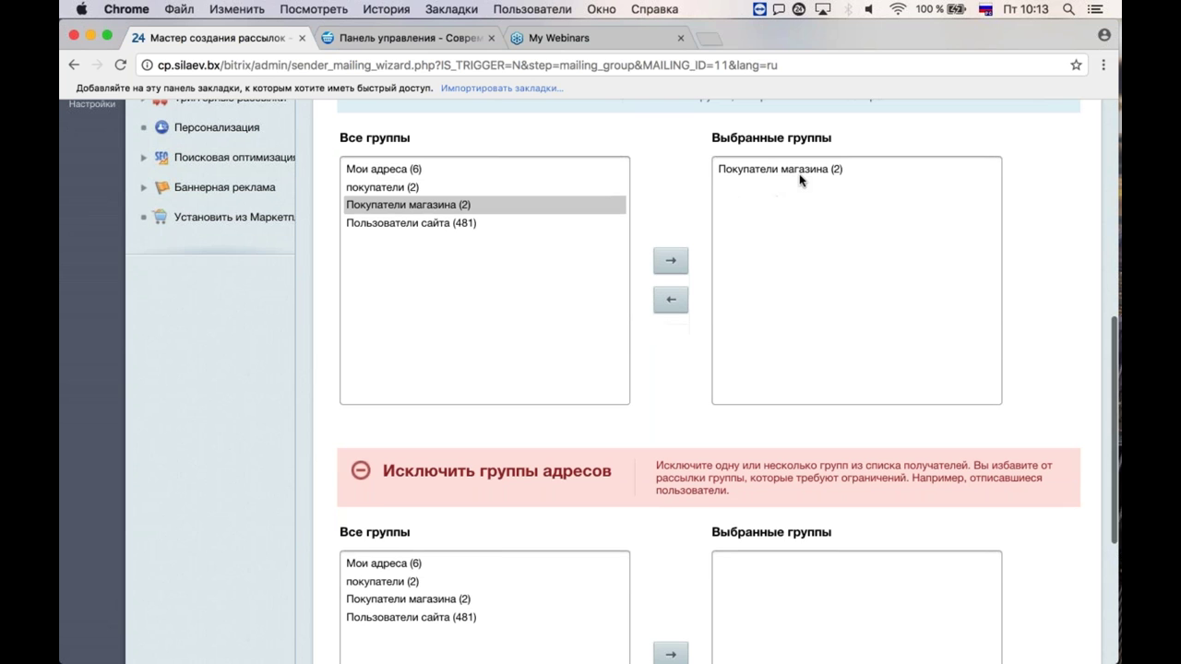
pyautogui.scroll(-1, 799, 174)
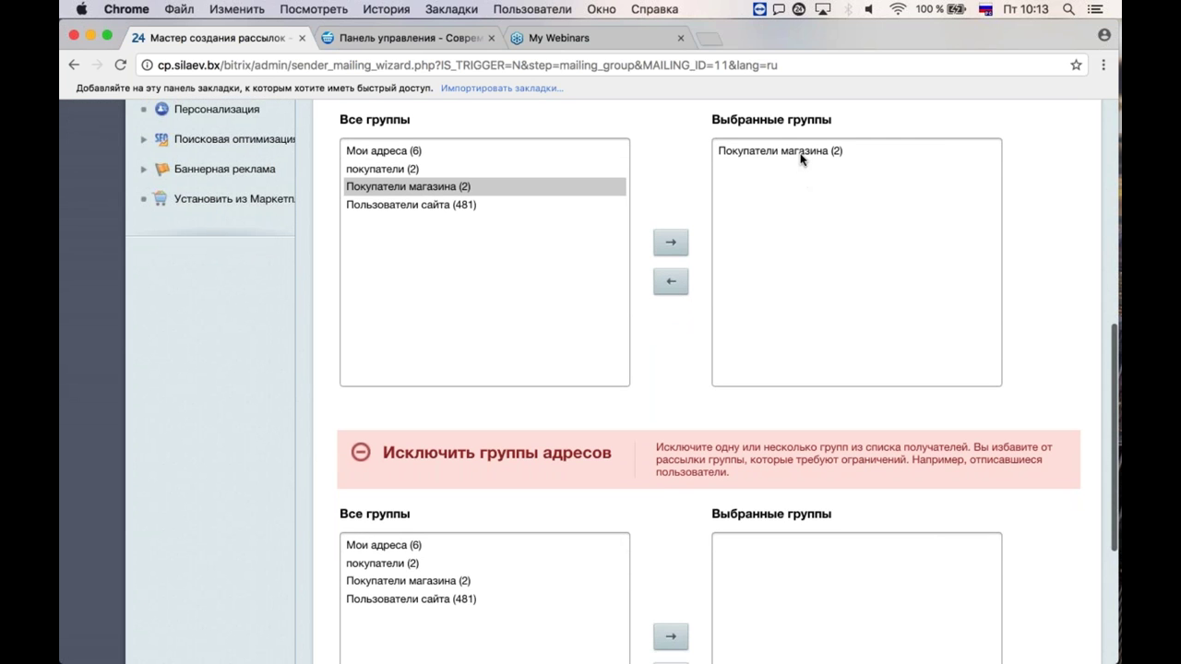
pyautogui.scroll(1, 801, 166)
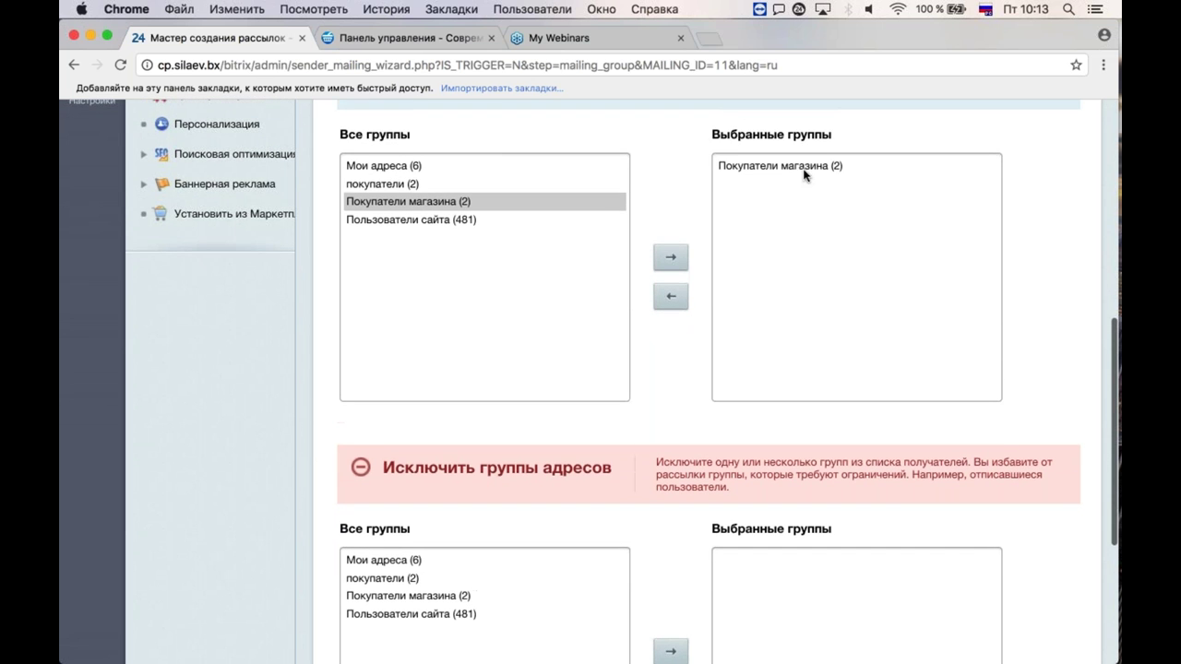
pyautogui.scroll(-5, 772, 211)
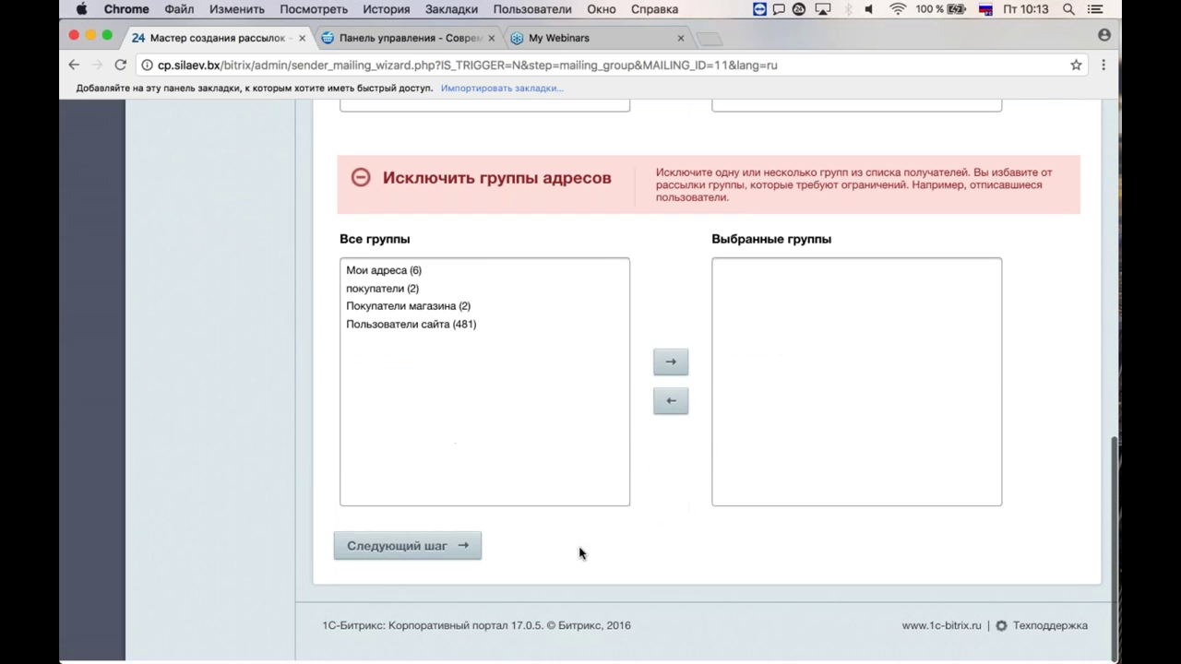
pyautogui.click(437, 552)
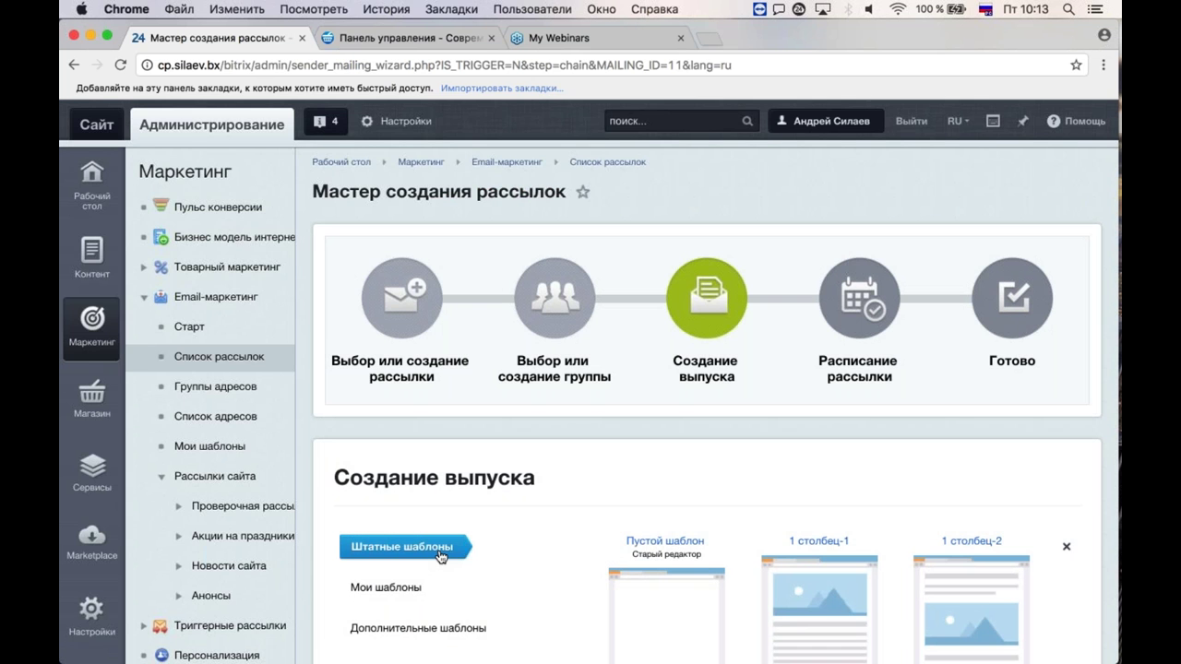
# Step: Examine the stock message templates offered for the mailing issue
pyautogui.scroll(-5, 439, 555)
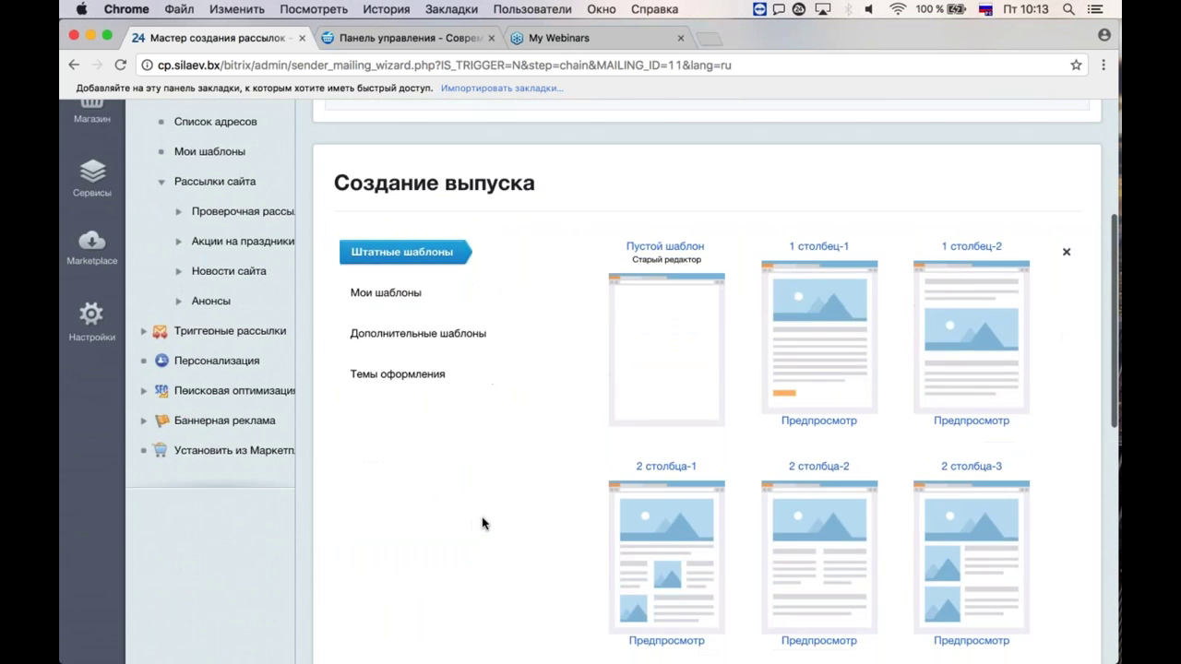
pyautogui.scroll(-1, 481, 523)
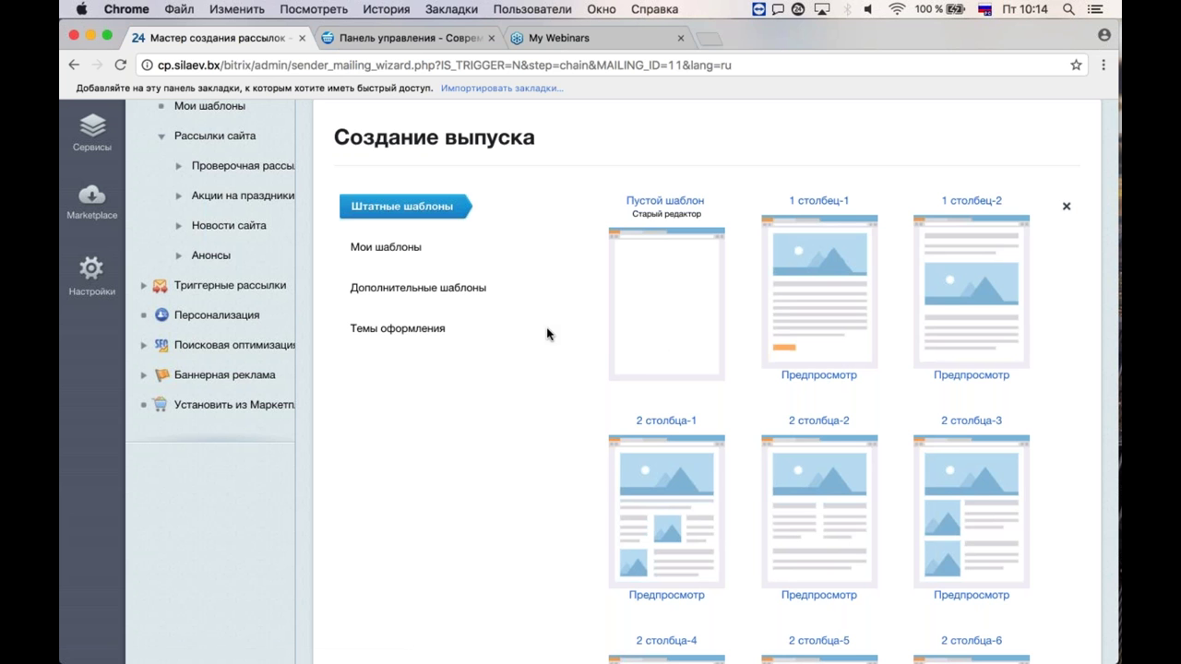
pyautogui.scroll(3, 545, 334)
pyautogui.scroll(-2, 544, 334)
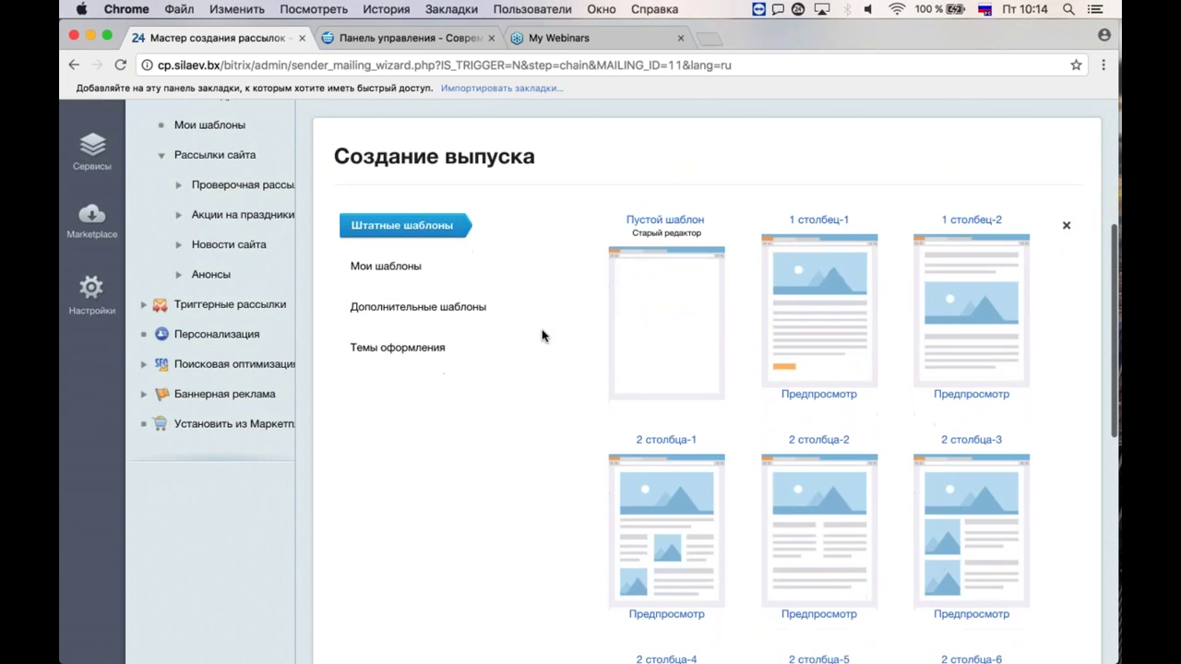
pyautogui.scroll(-2, 542, 334)
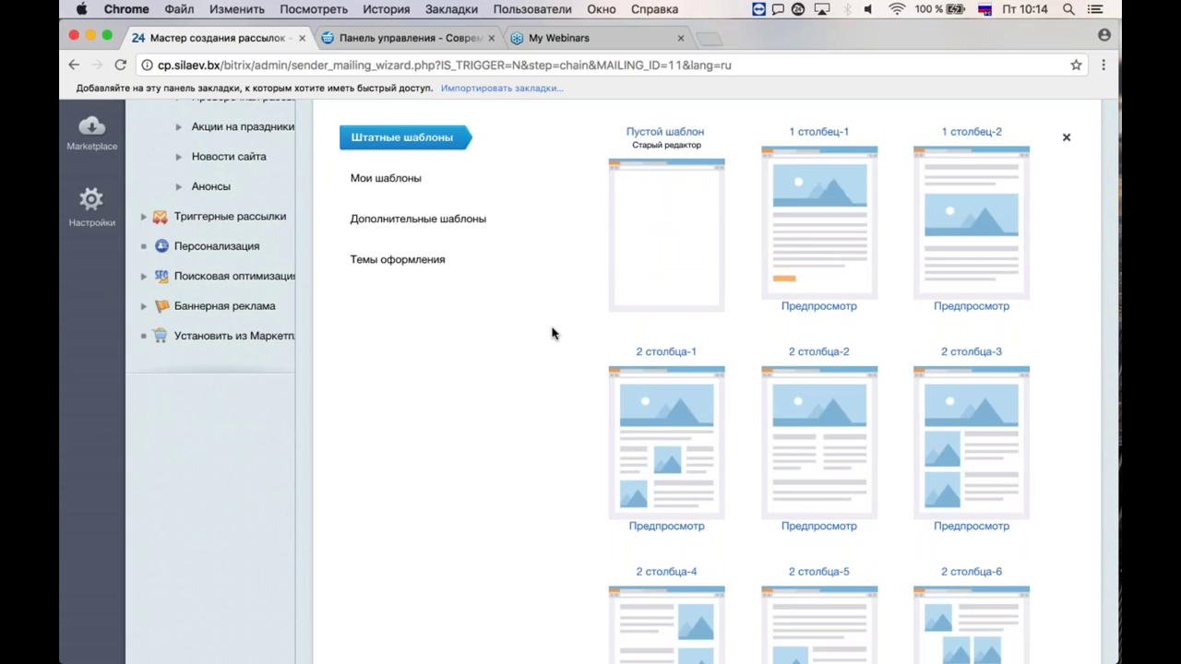
pyautogui.scroll(-2, 648, 338)
pyautogui.scroll(1, 717, 304)
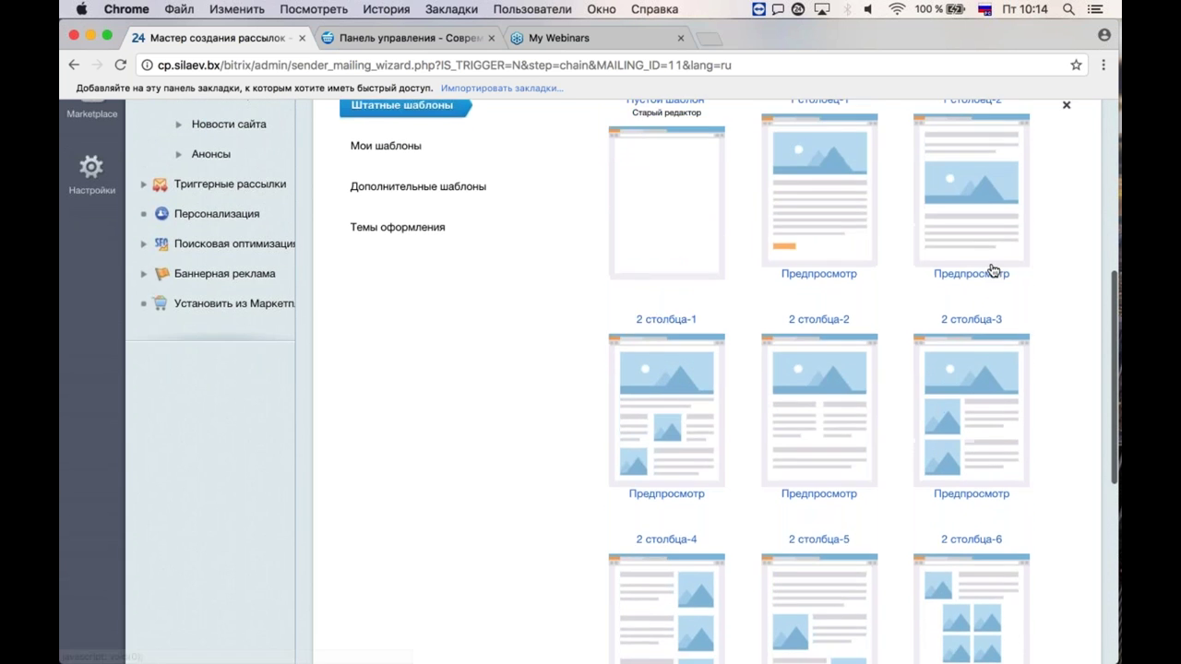
pyautogui.scroll(1, 827, 295)
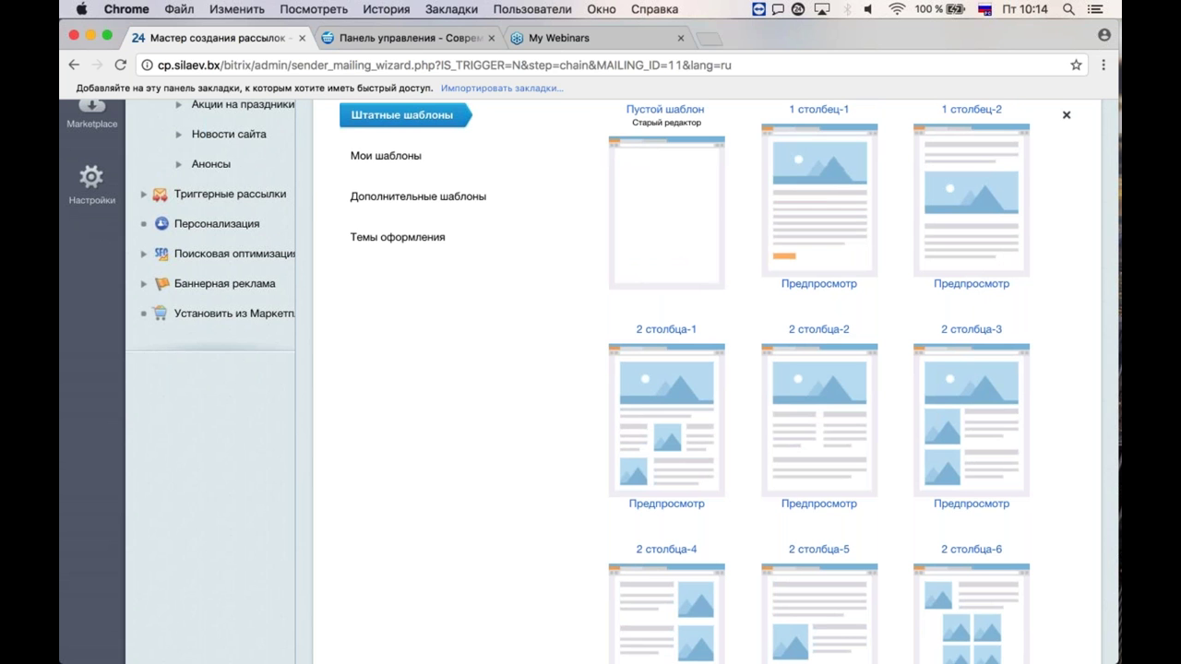
# Step: Preview the "1 столбец-1" stock template and close the preview
pyautogui.click(812, 285)
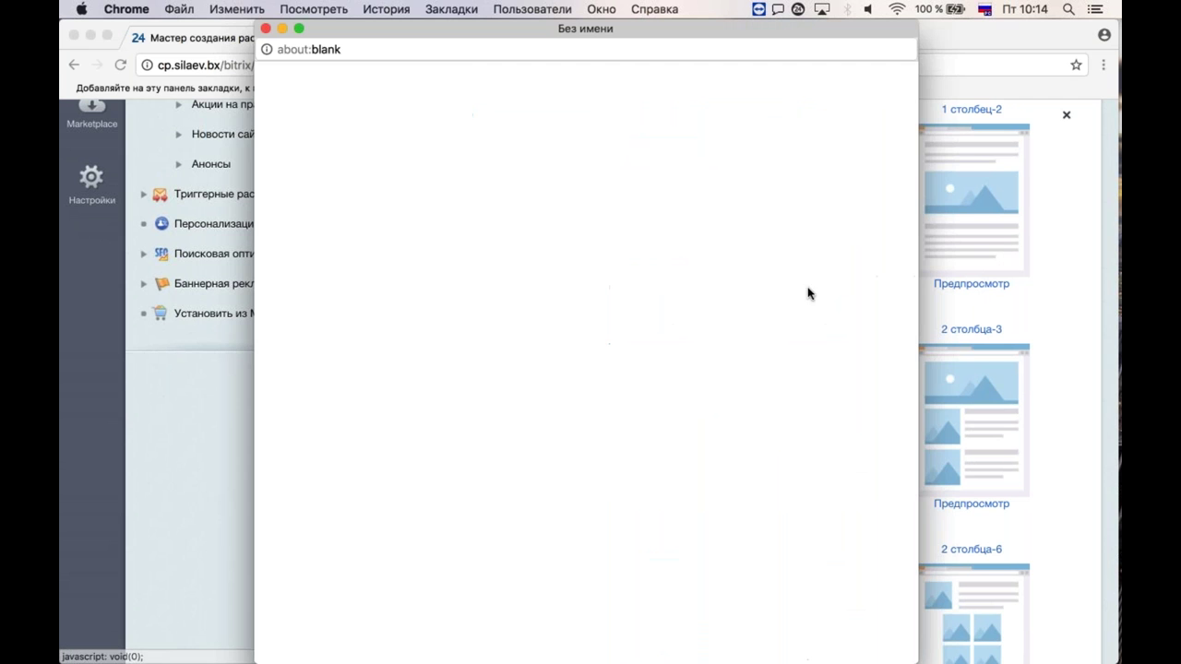
pyautogui.scroll(-5, 791, 299)
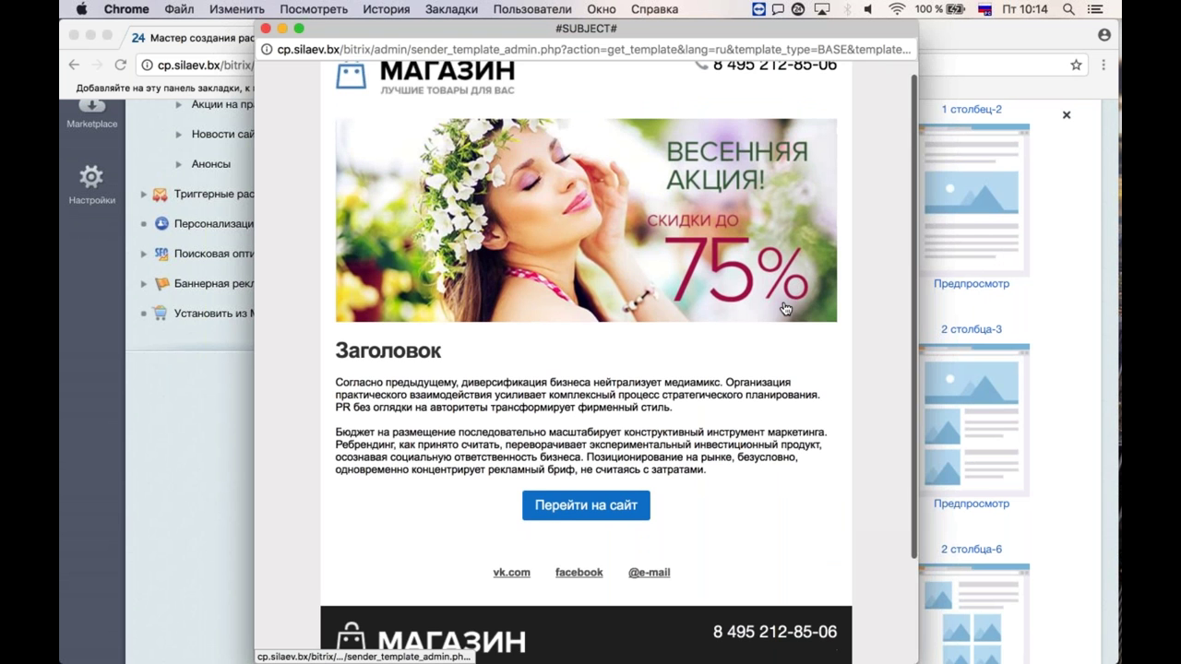
pyautogui.scroll(5, 590, 290)
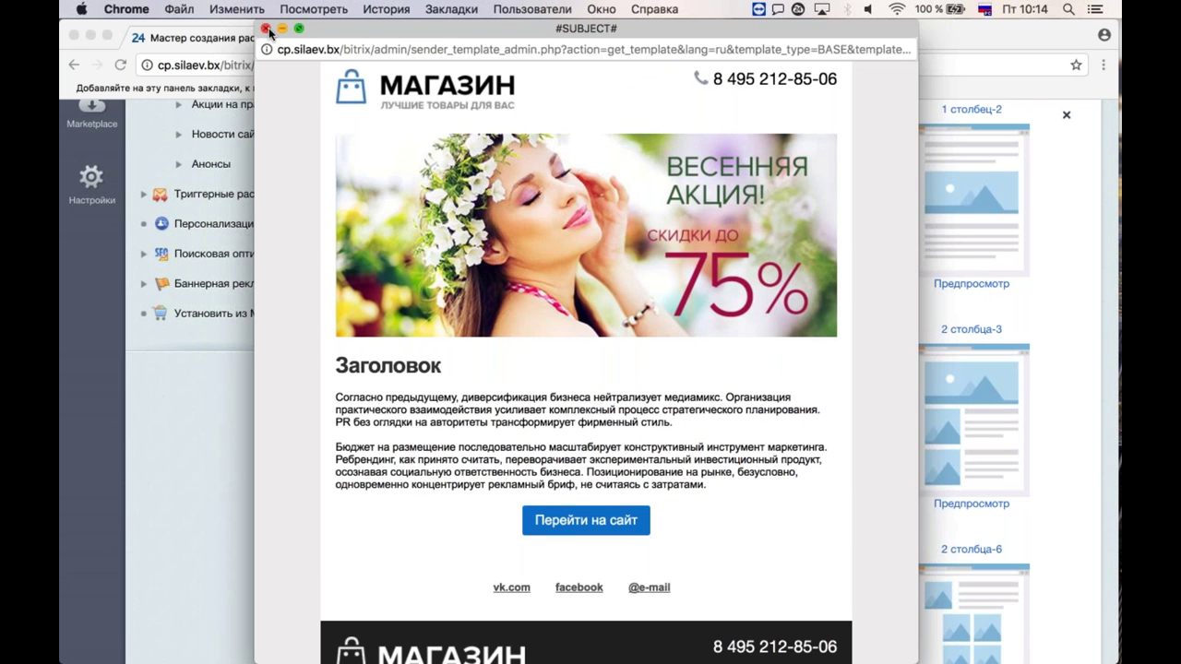
pyautogui.click(266, 29)
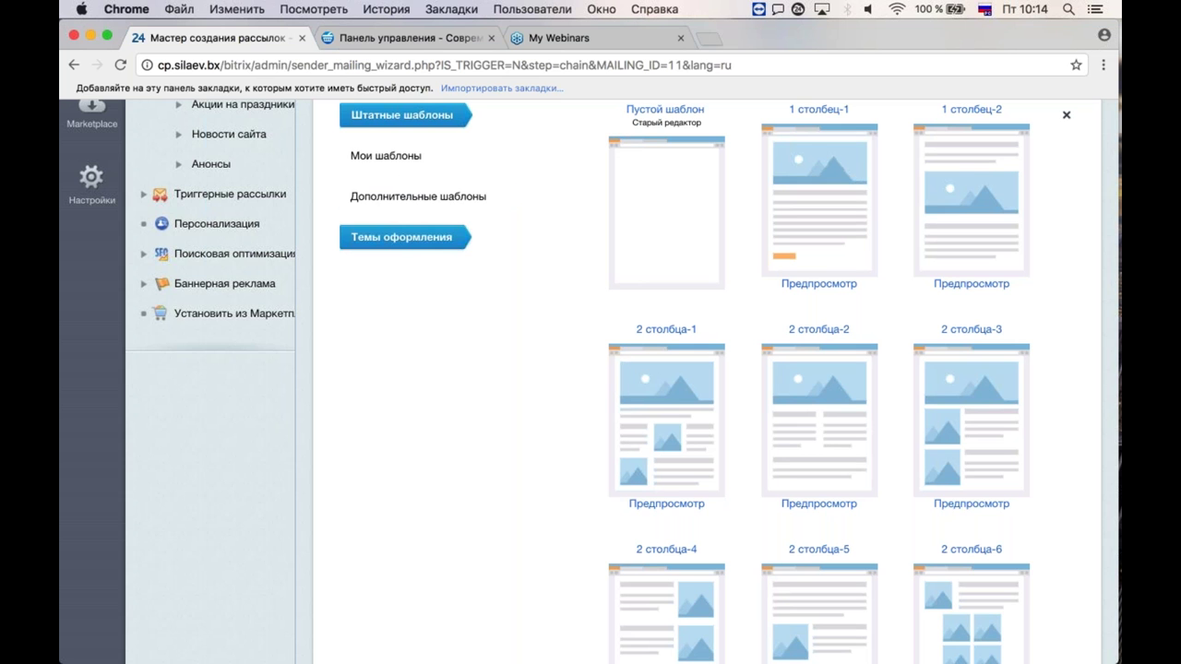
pyautogui.scroll(1, 449, 311)
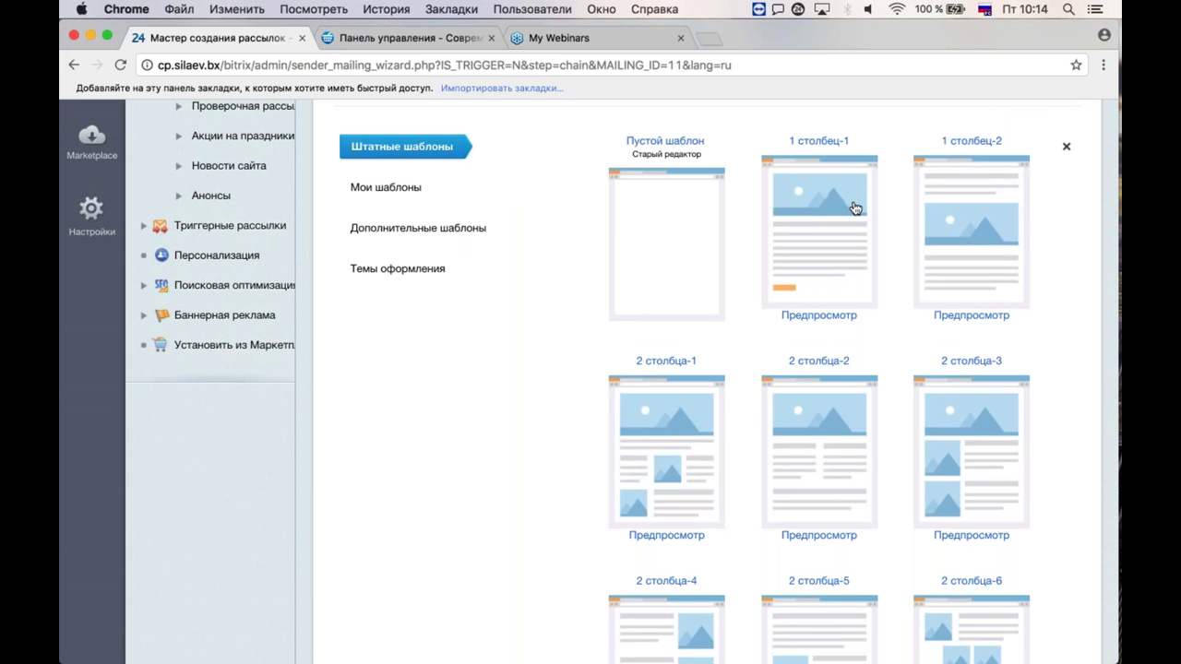
# Step: Preview the "2 столбца-6" stock template and close the preview
pyautogui.scroll(-5, 855, 208)
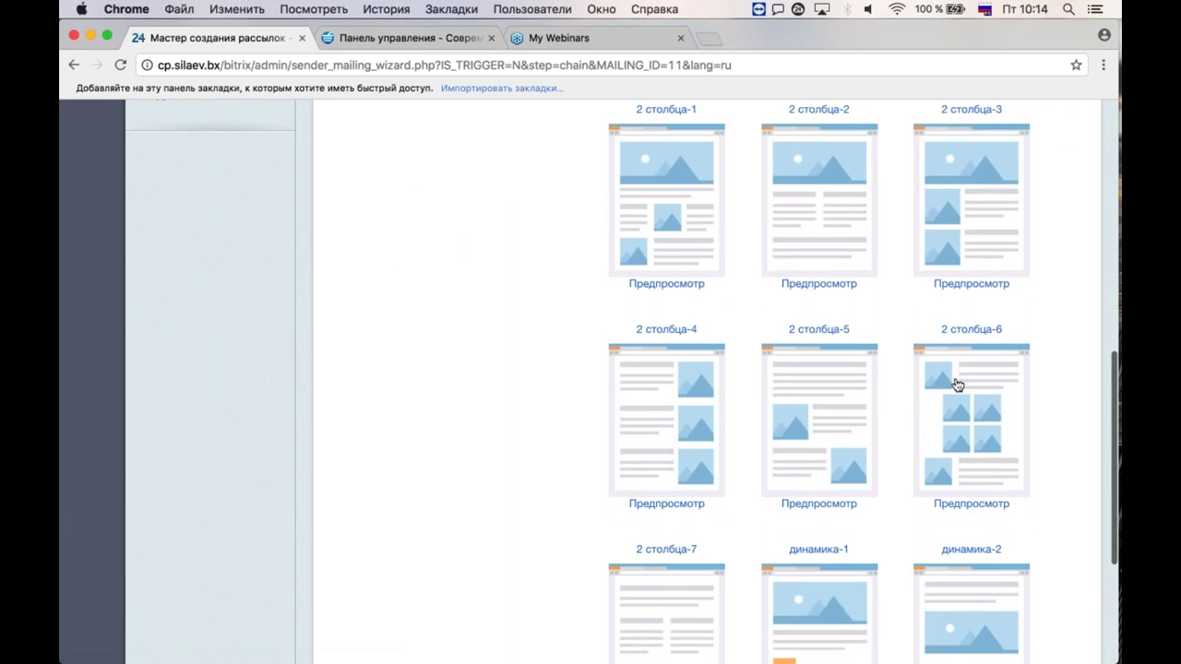
pyautogui.click(969, 504)
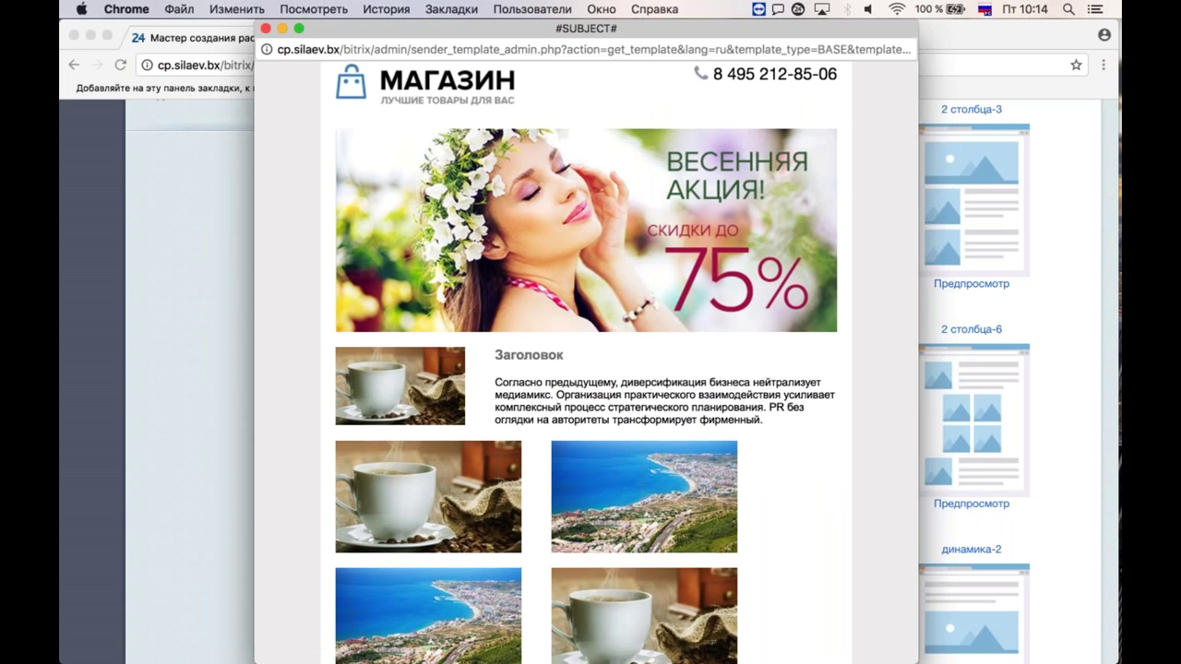
pyautogui.scroll(-3, 849, 308)
pyautogui.click(266, 29)
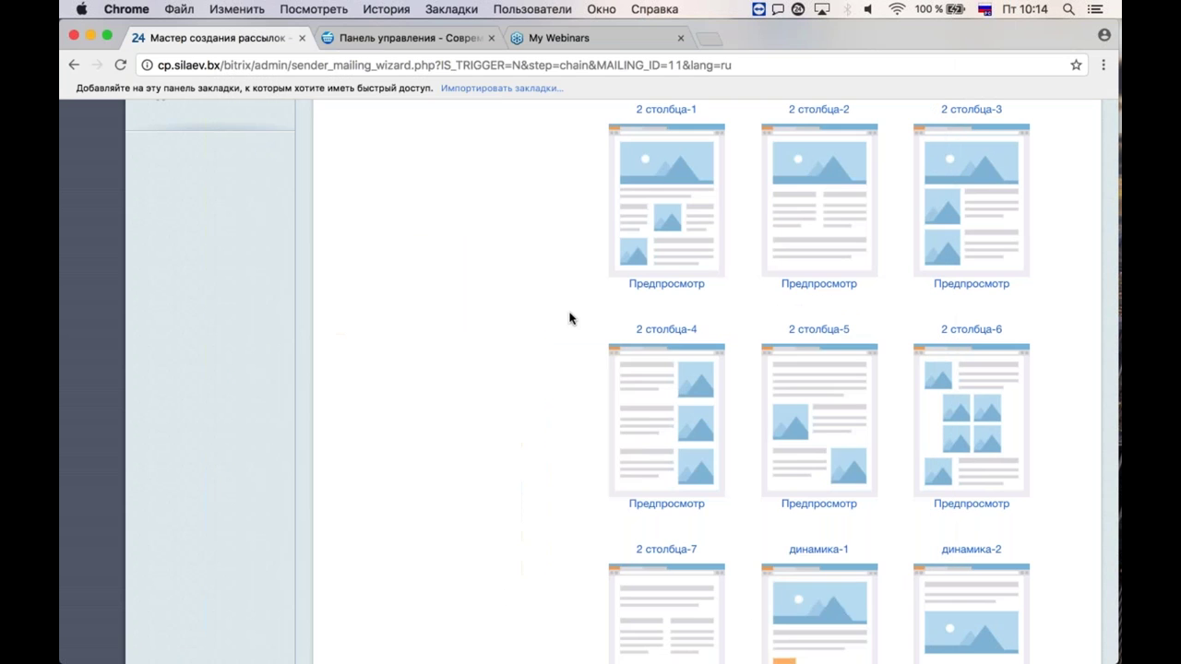
# Step: Look at the templates saved under "Мои шаблоны" and return to the stock templates
pyautogui.scroll(5, 730, 308)
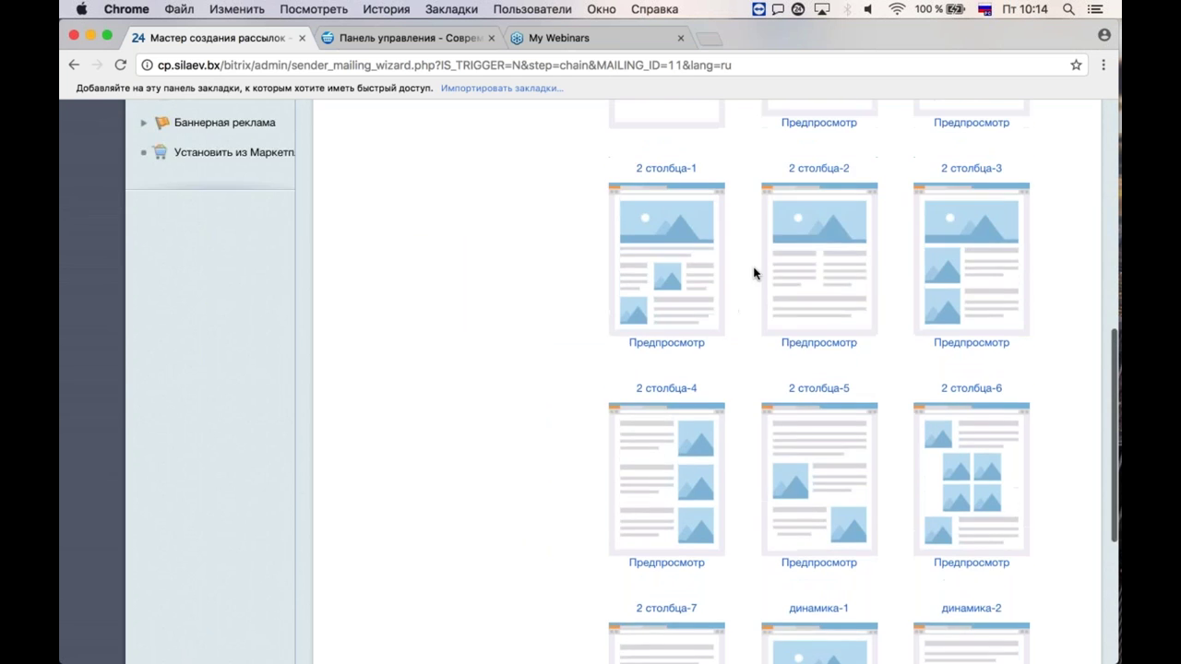
pyautogui.scroll(-2, 748, 273)
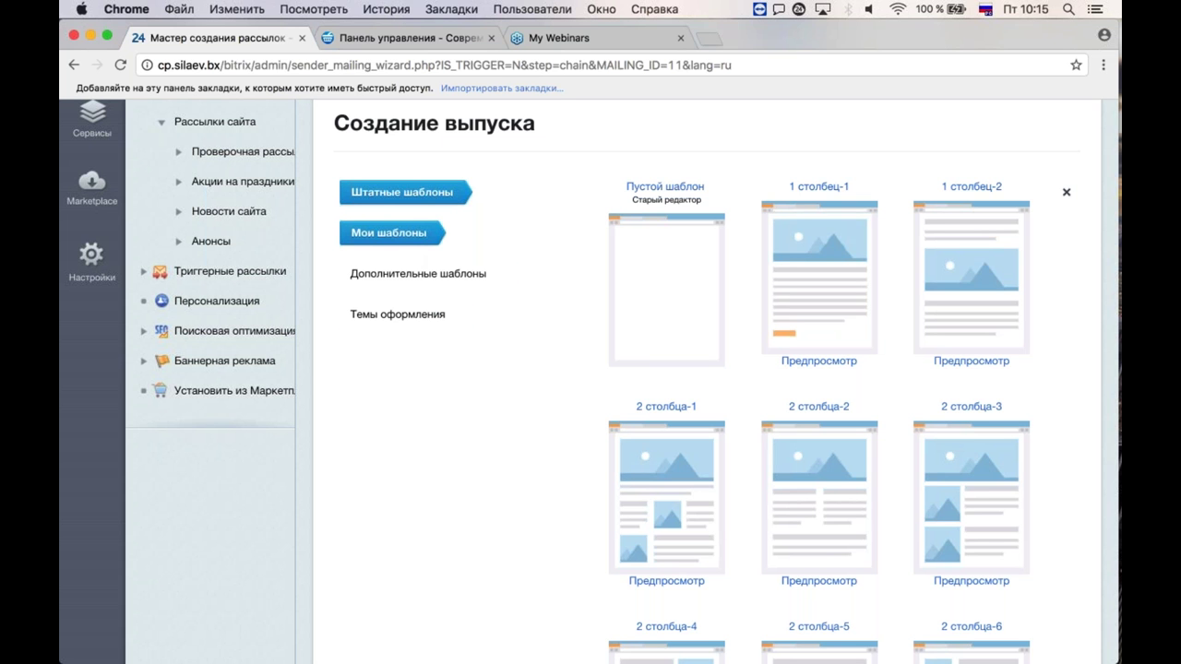
pyautogui.click(422, 241)
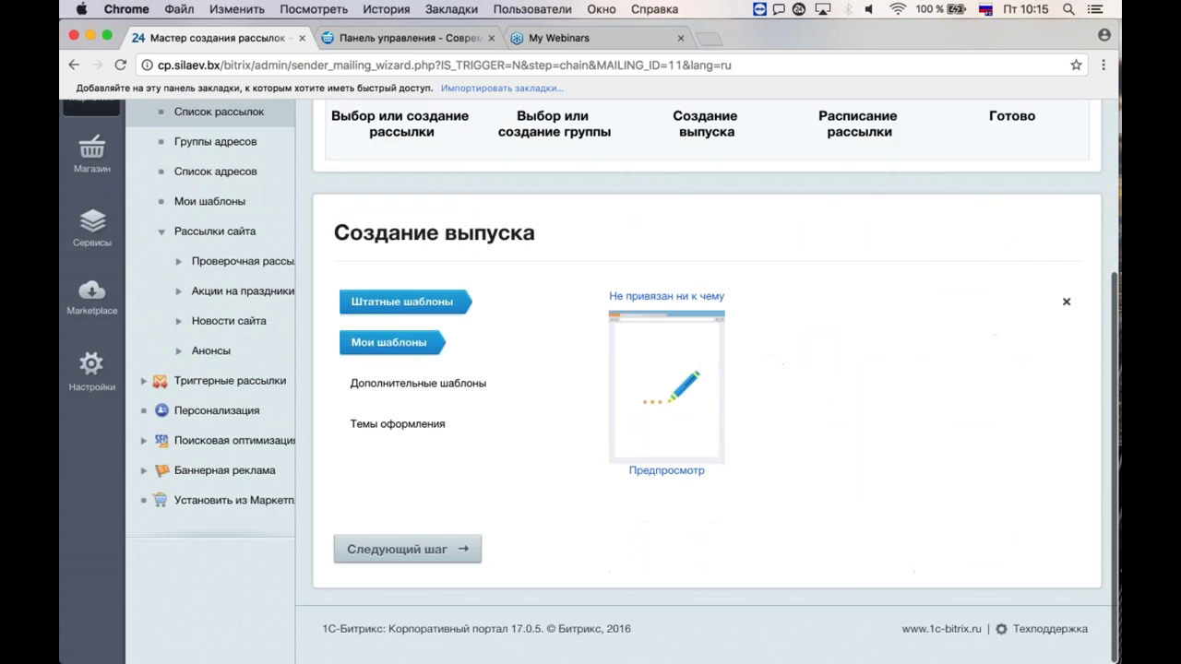
pyautogui.click(400, 304)
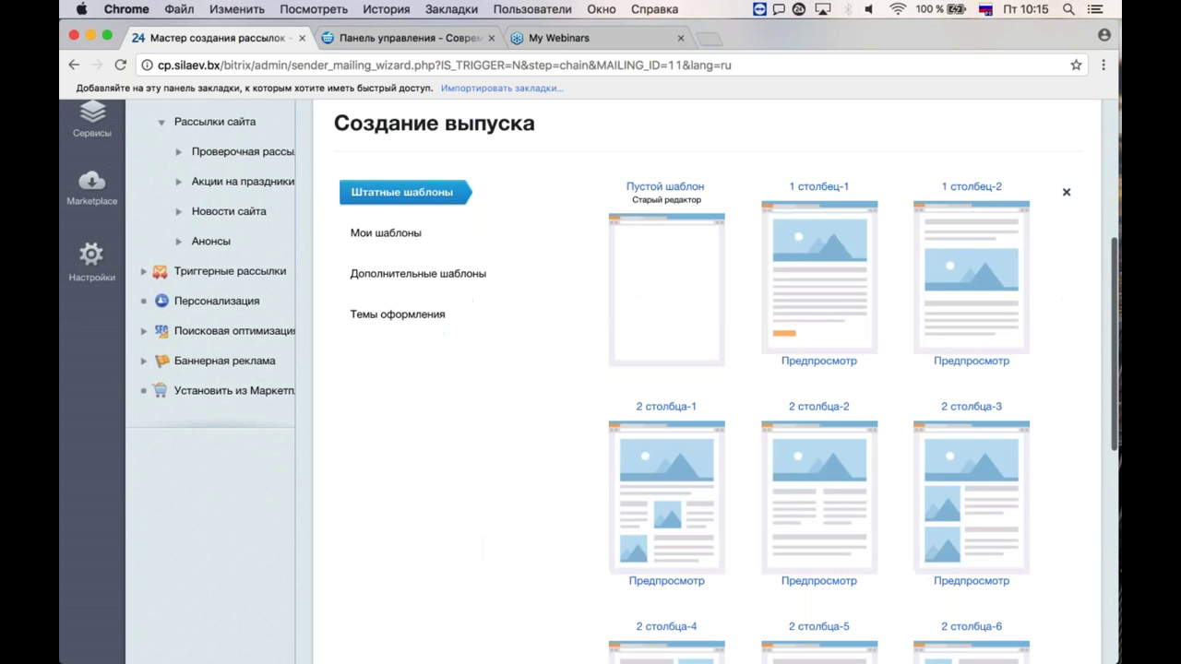
# Step: Choose the "1 столбец-1" stock template for the issue and bring its letter body editor into view
pyautogui.click(836, 295)
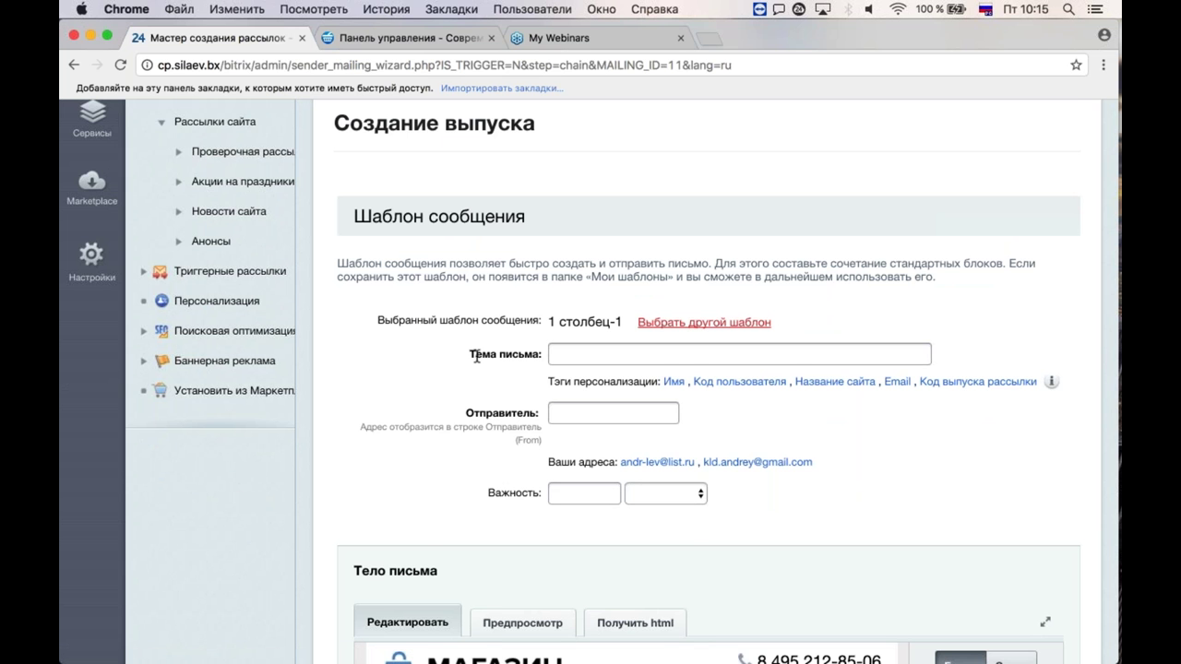
pyautogui.scroll(-3, 231, 323)
pyautogui.scroll(-15, 231, 323)
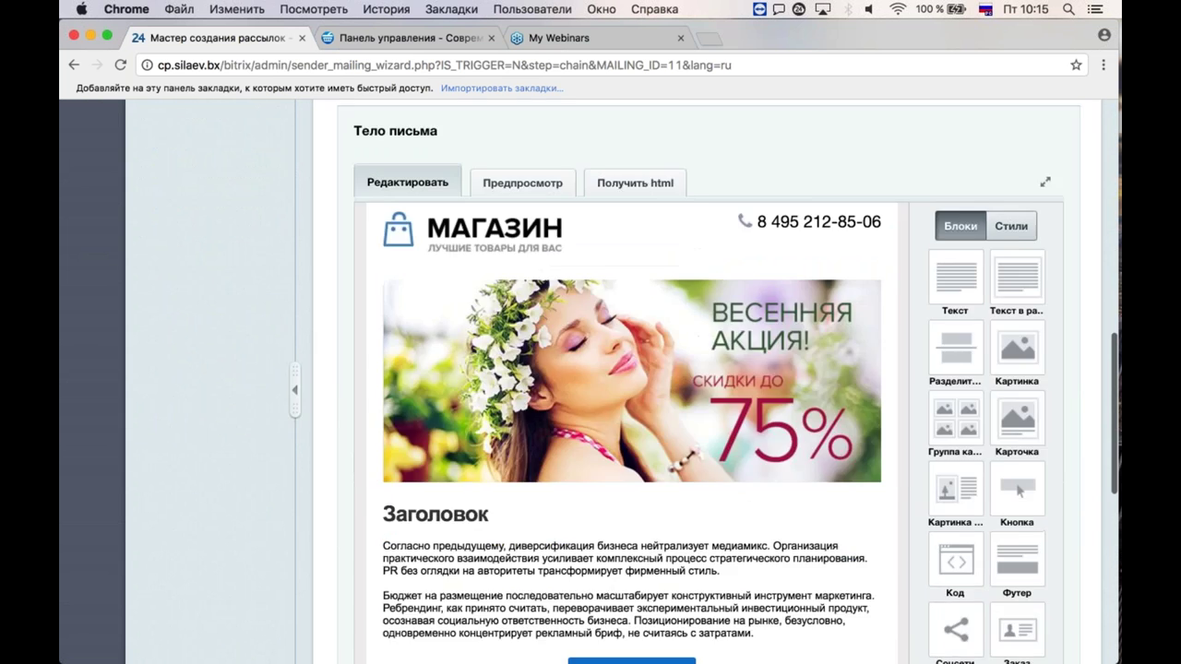
# Step: Set the letter subject to "Первый анонс" and choose the suggested Gmail address as the sender
pyautogui.scroll(15, 322, 499)
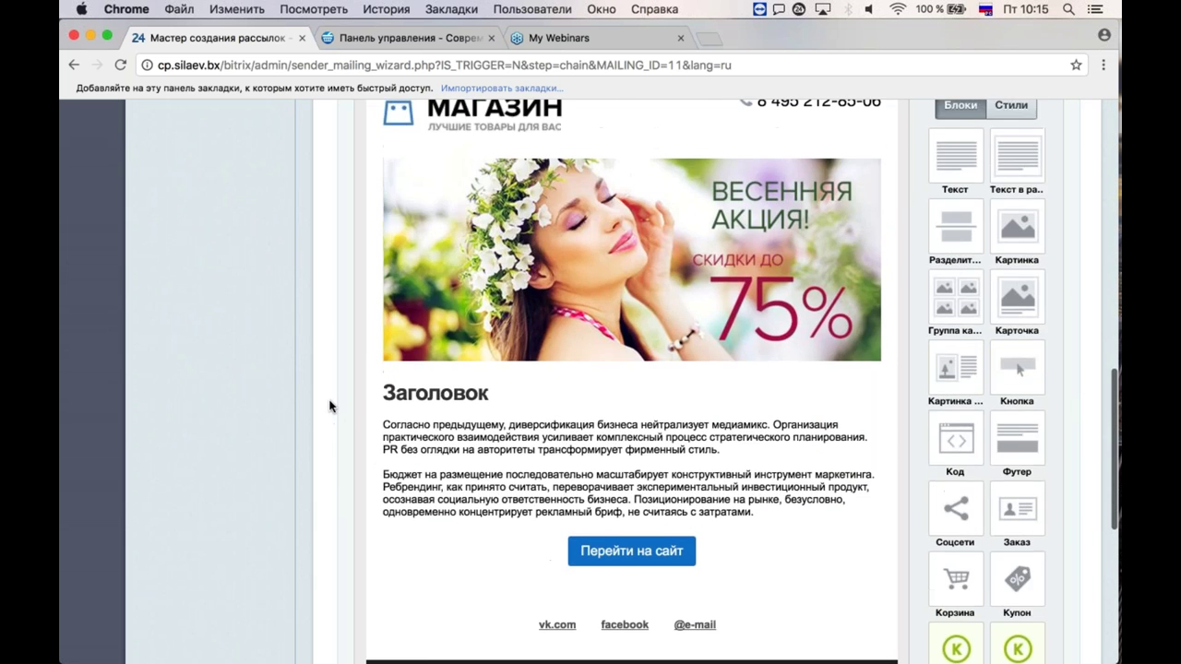
pyautogui.scroll(2, 446, 365)
pyautogui.click(554, 268)
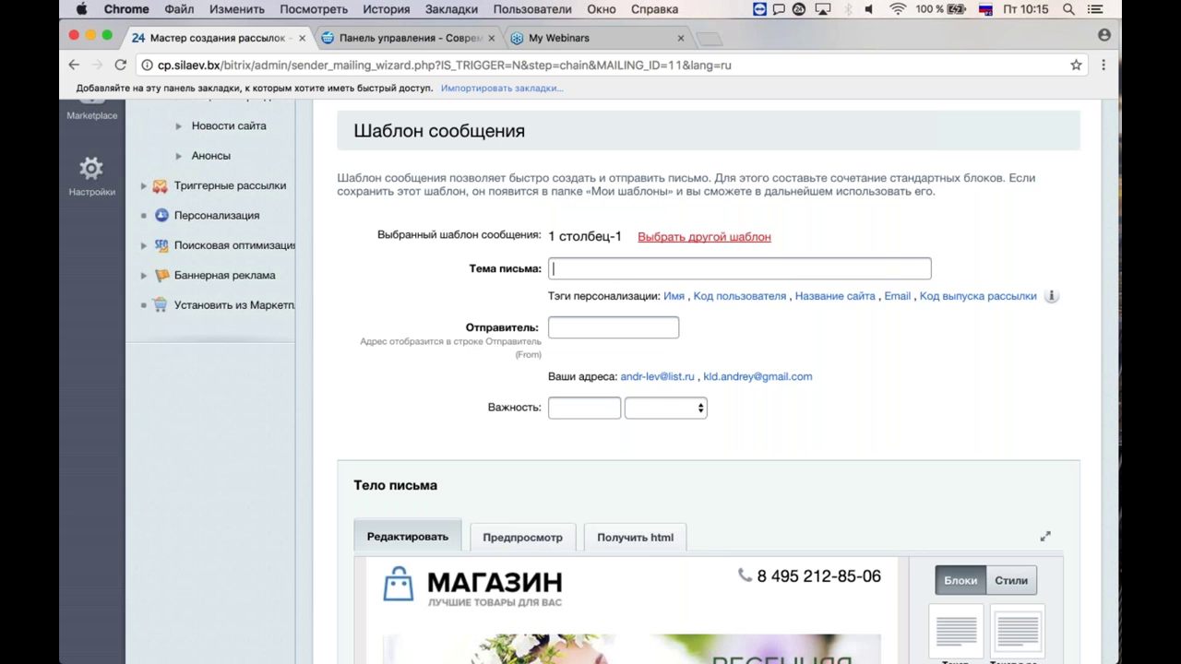
pyautogui.write('П')
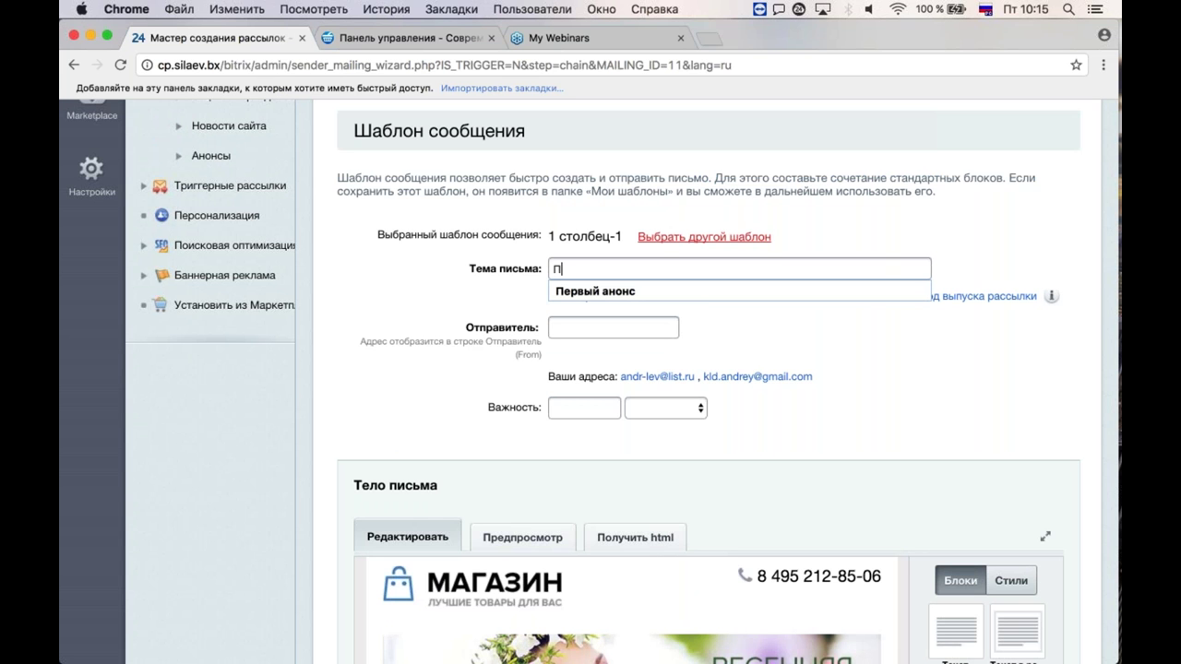
pyautogui.press('Down')
pyautogui.press('Escape')
pyautogui.doubleClick(556, 268)
pyautogui.press('Down')
pyautogui.press('Return')
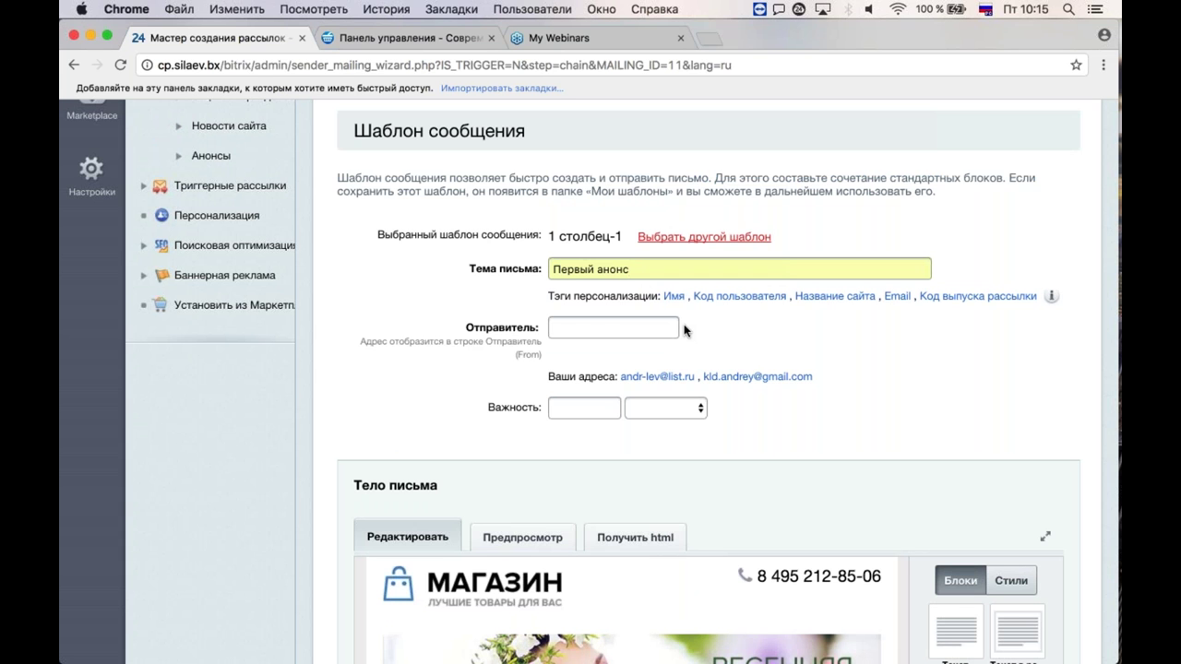
pyautogui.click(743, 379)
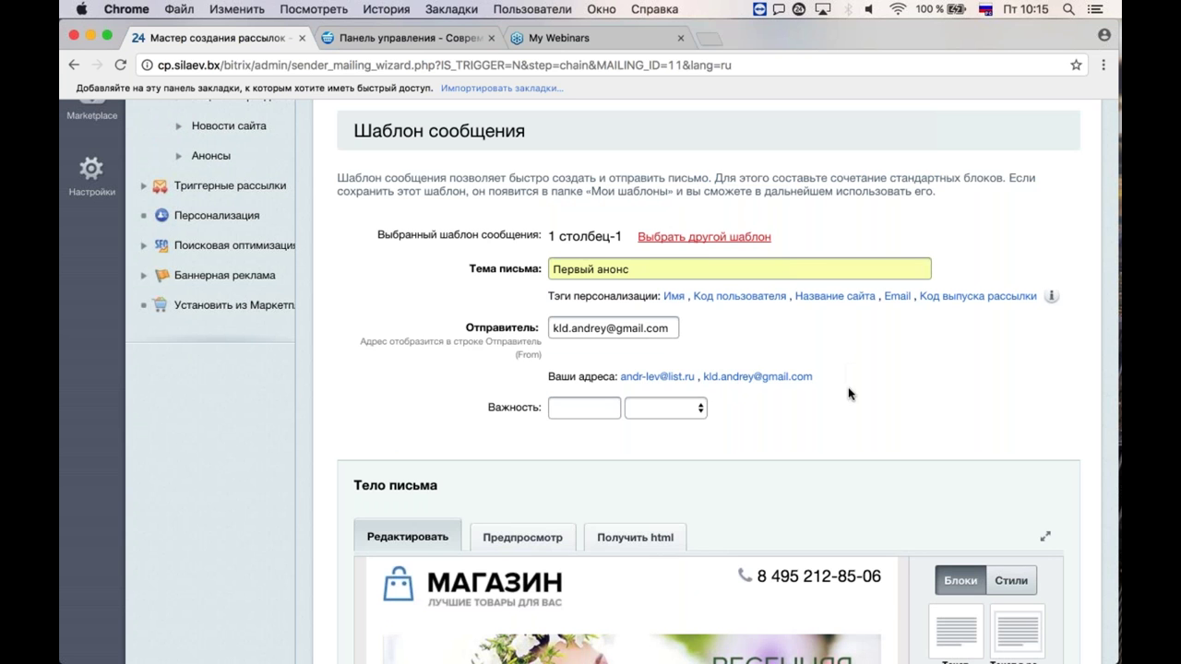
# Step: Append a comma and the "Имя" personalization tag to the letter subject
pyautogui.scroll(-4, 848, 394)
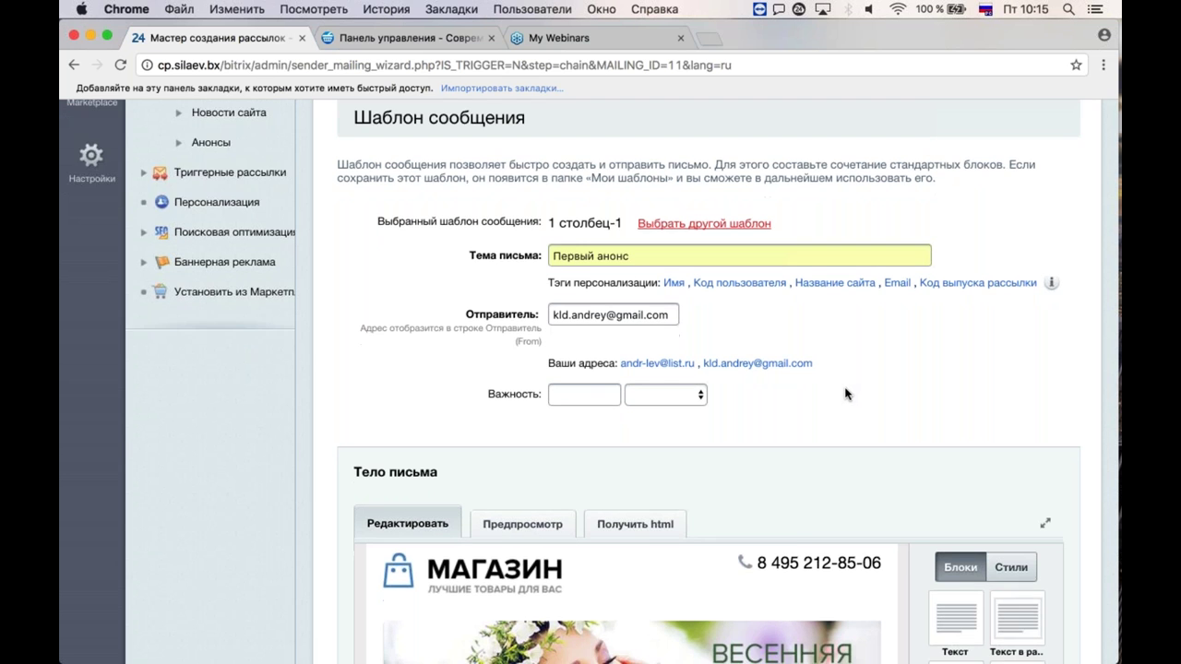
pyautogui.scroll(3, 804, 260)
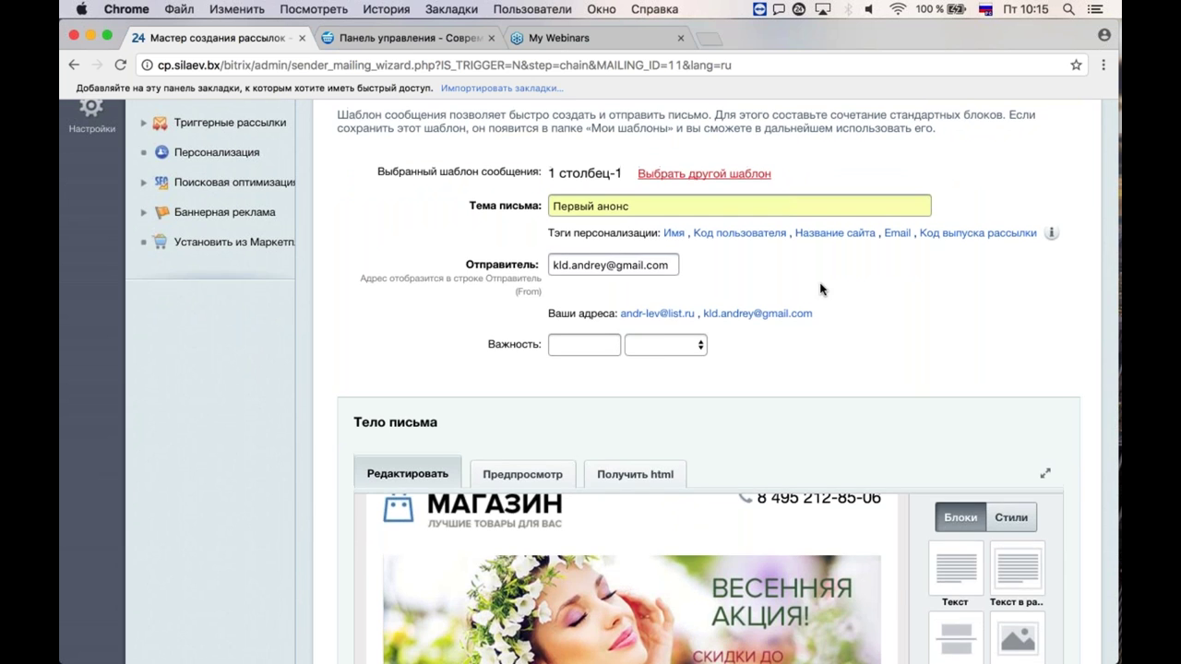
pyautogui.scroll(3, 807, 281)
pyautogui.scroll(6, 729, 210)
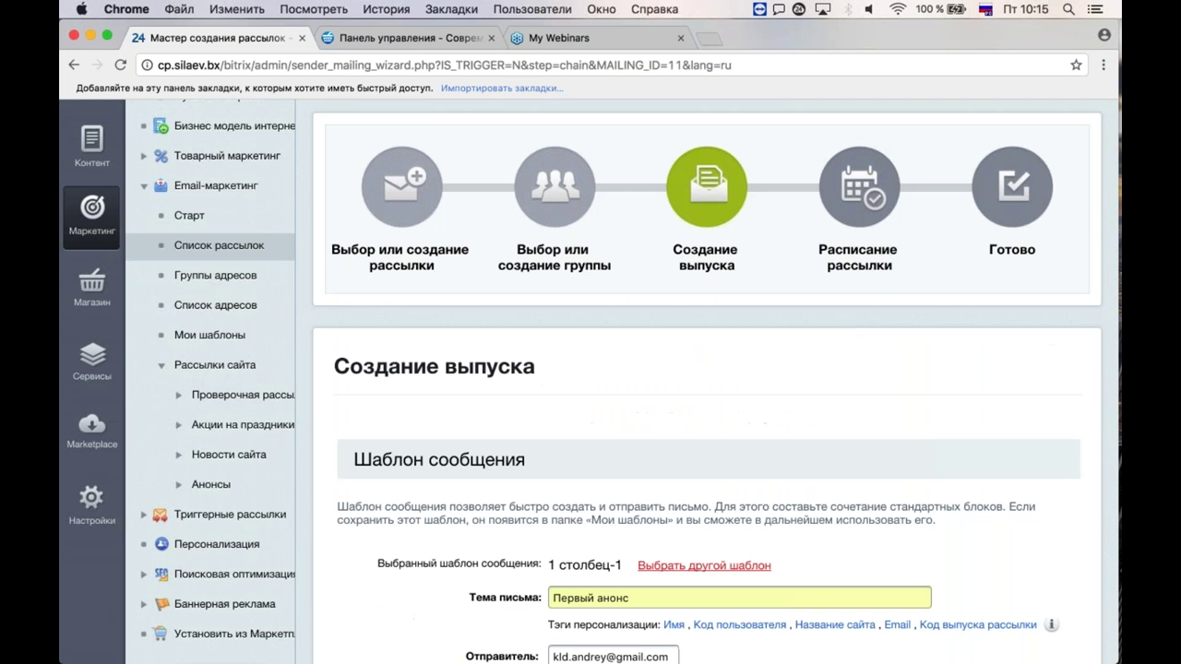
pyautogui.click(658, 597)
pyautogui.scroll(-4, 961, 455)
pyautogui.scroll(-3, 962, 455)
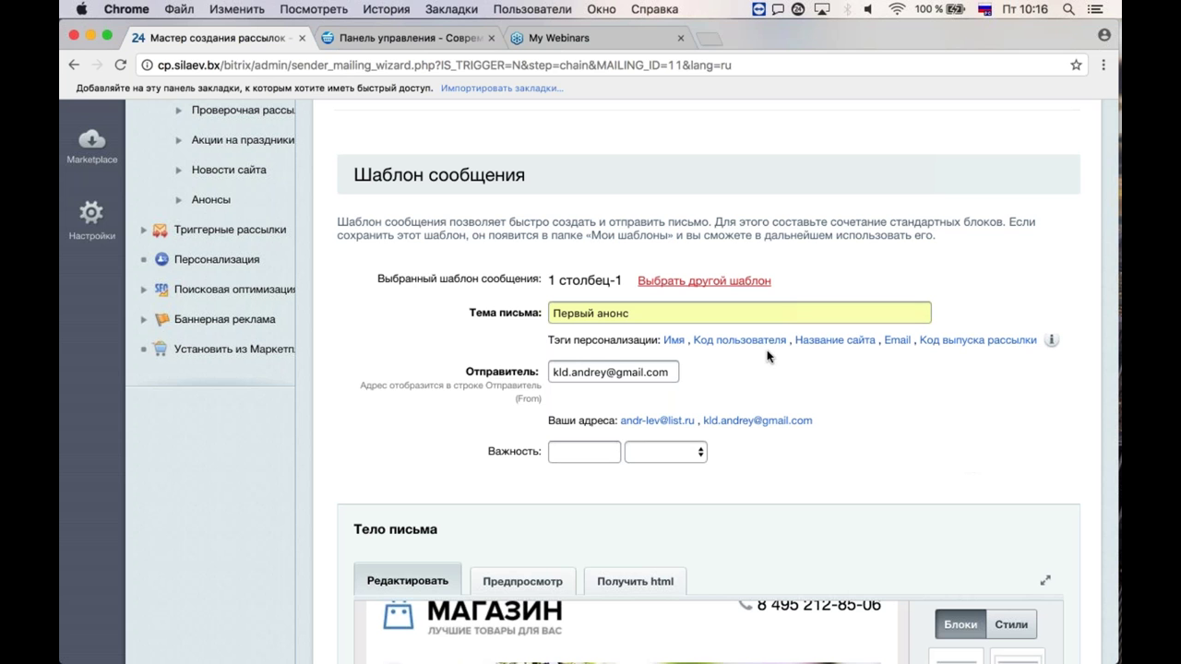
pyautogui.write('б')
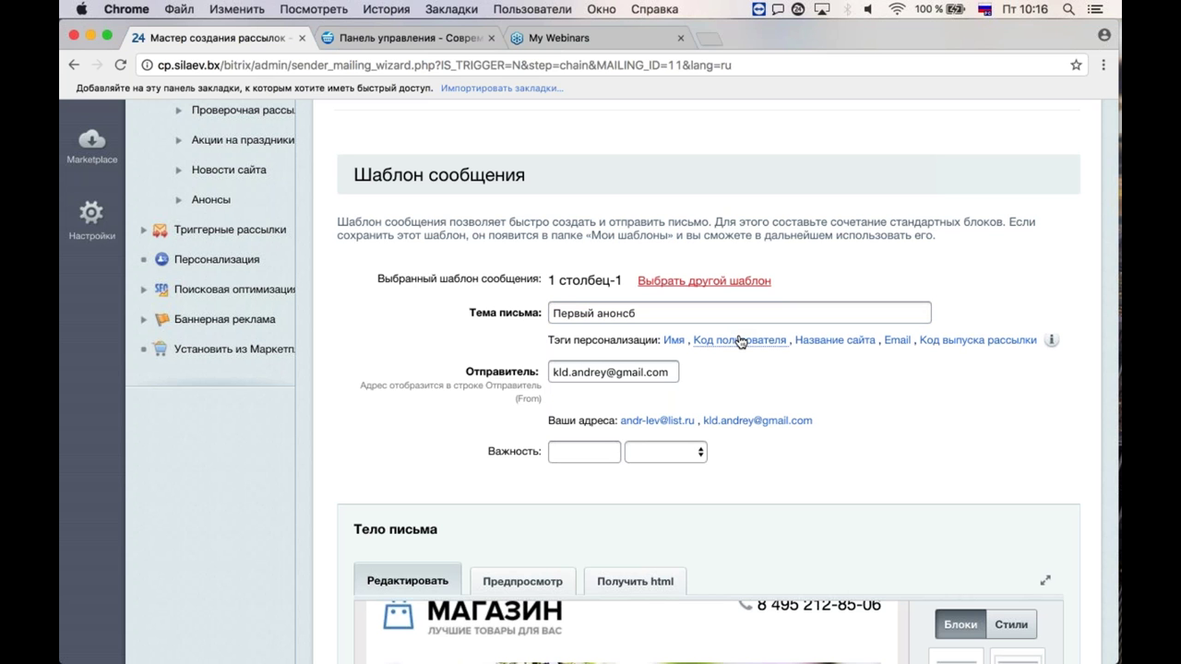
pyautogui.write(',')
pyautogui.press('BackSpace')
pyautogui.press('BackSpace')
pyautogui.write(',')
pyautogui.click(675, 341)
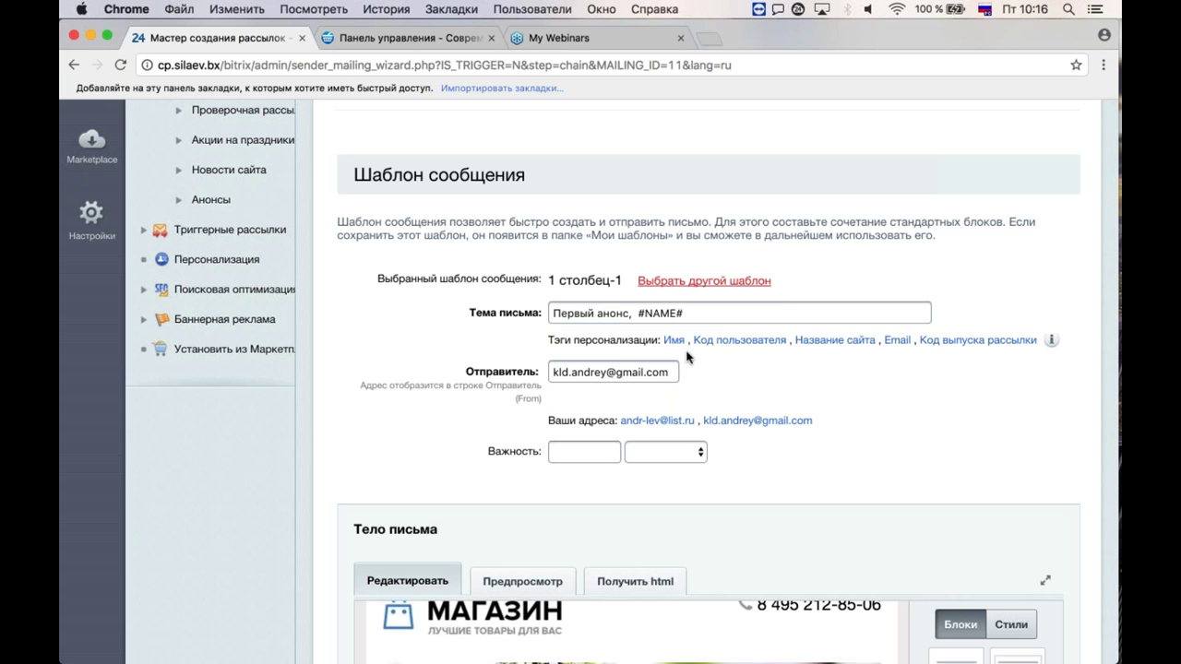
# Step: Remove the comma and the #NAME# tag from the subject, leaving only "Первый анонс"
pyautogui.moveTo(675, 346)
pyautogui.moveTo(684, 313); pyautogui.dragTo(628, 315)
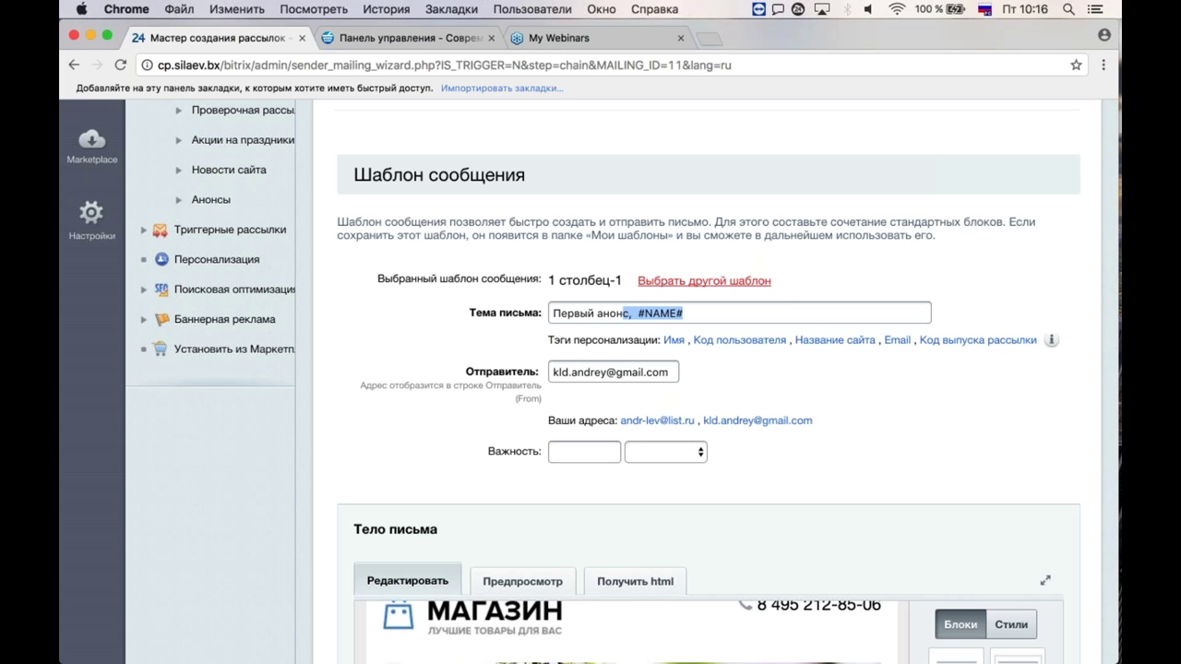
pyautogui.press('Right')
pyautogui.press('BackSpace')
pyautogui.press('BackSpace')
pyautogui.press('BackSpace')
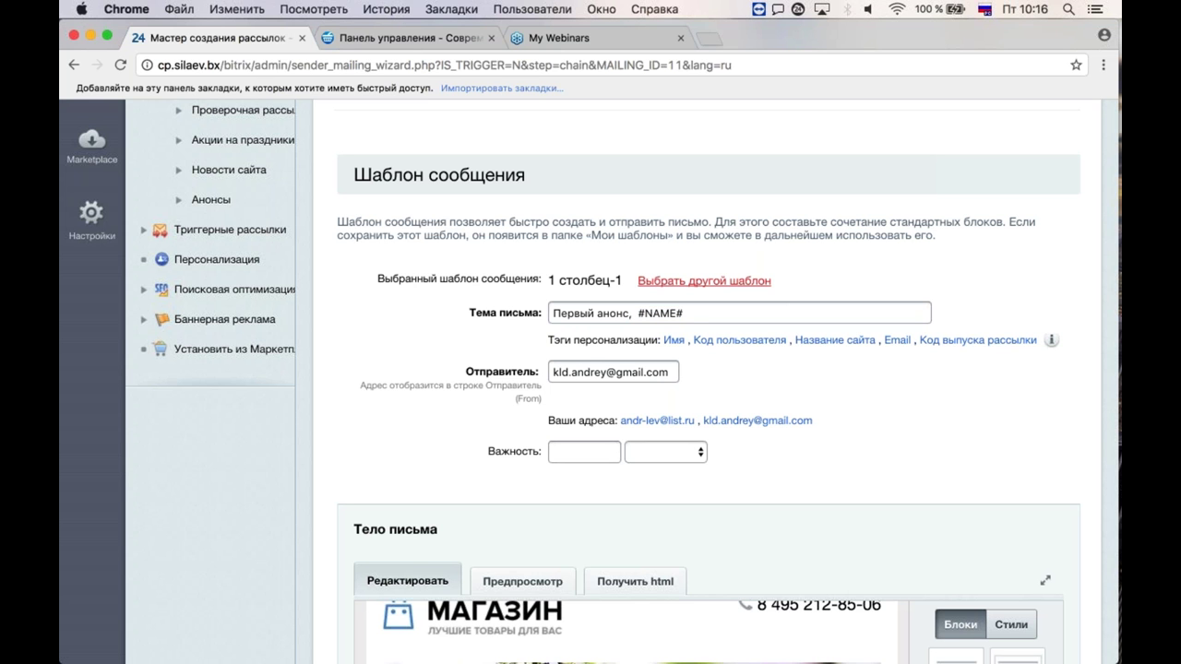
pyautogui.press('BackSpace')
pyautogui.press('BackSpace')
pyautogui.press('BackSpace')
pyautogui.press('BackSpace')
pyautogui.click(674, 341)
pyautogui.press('BackSpace')
pyautogui.press('BackSpace')
pyautogui.press('BackSpace')
pyautogui.press('BackSpace')
pyautogui.press('BackSpace')
pyautogui.press('BackSpace')
pyautogui.press('BackSpace')
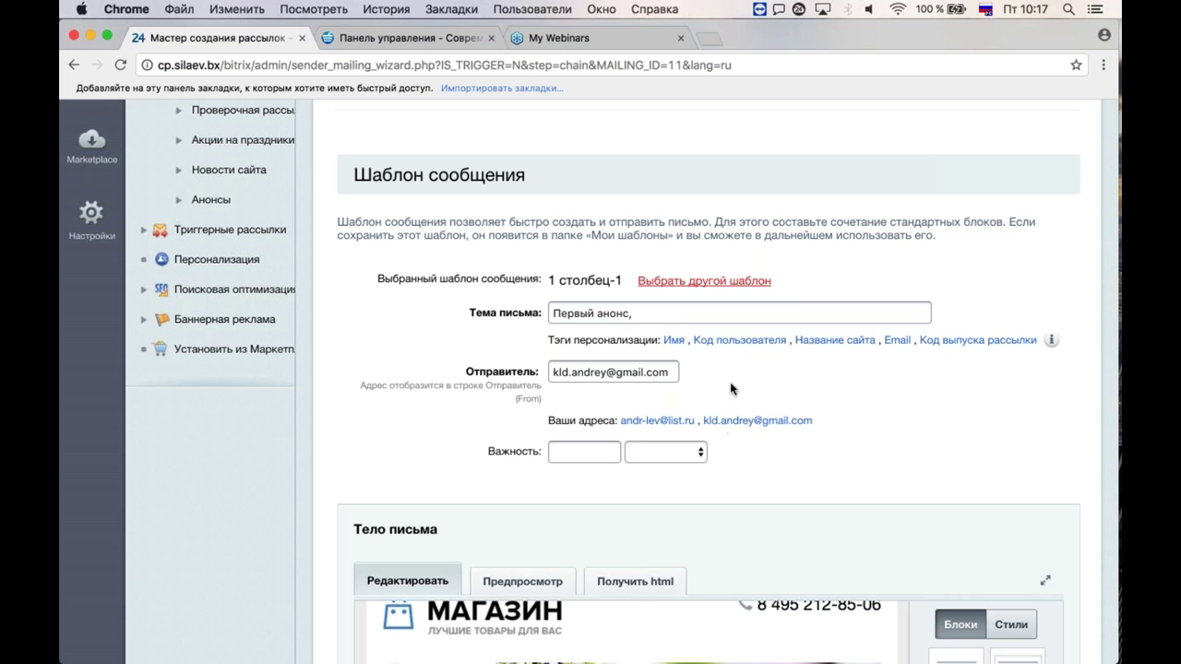
pyautogui.press('BackSpace')
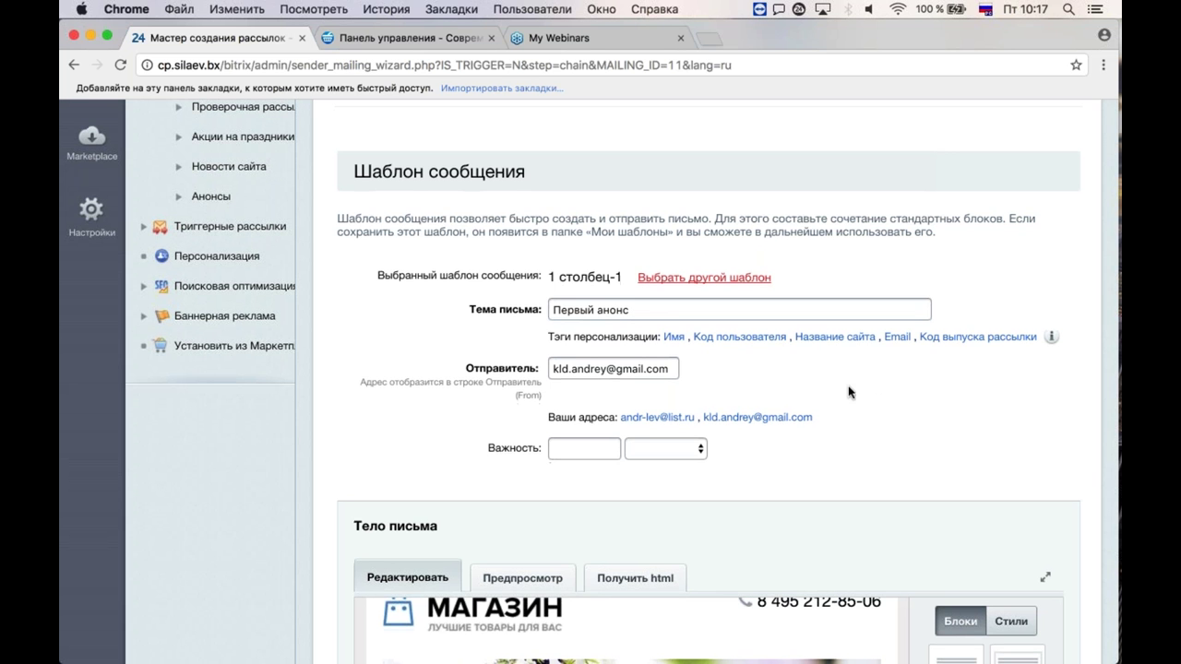
# Step: Check the importance options offered for the letter and close the list without choosing one
pyautogui.scroll(-2, 872, 380)
pyautogui.click(666, 345)
pyautogui.click(754, 373)
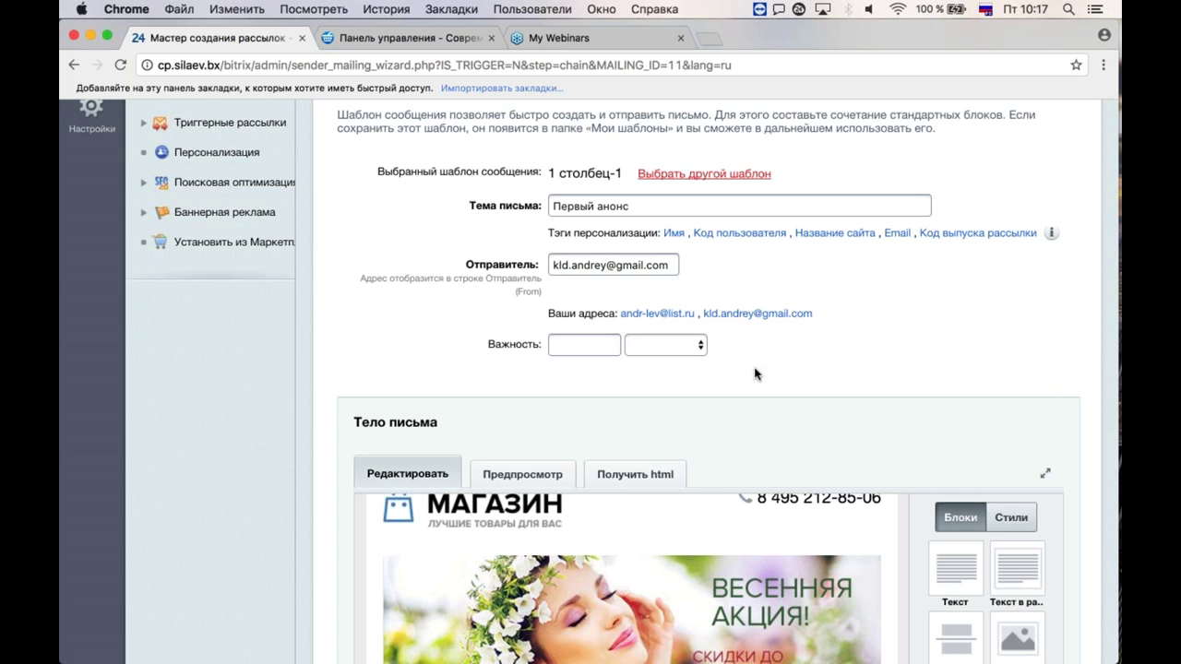
# Step: Examine the content settings of the banner picture block in the letter body and collapse them
pyautogui.scroll(-2, 755, 374)
pyautogui.scroll(-1, 316, 309)
pyautogui.scroll(-1, 314, 320)
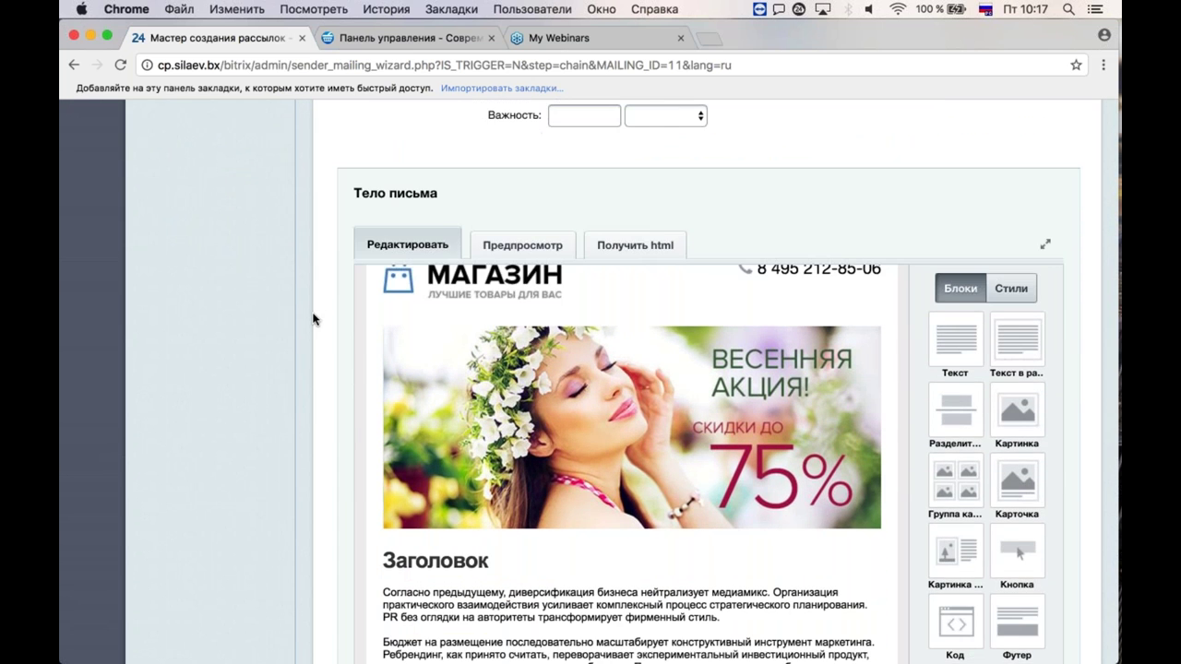
pyautogui.scroll(2, 533, 334)
pyautogui.scroll(-2, 323, 400)
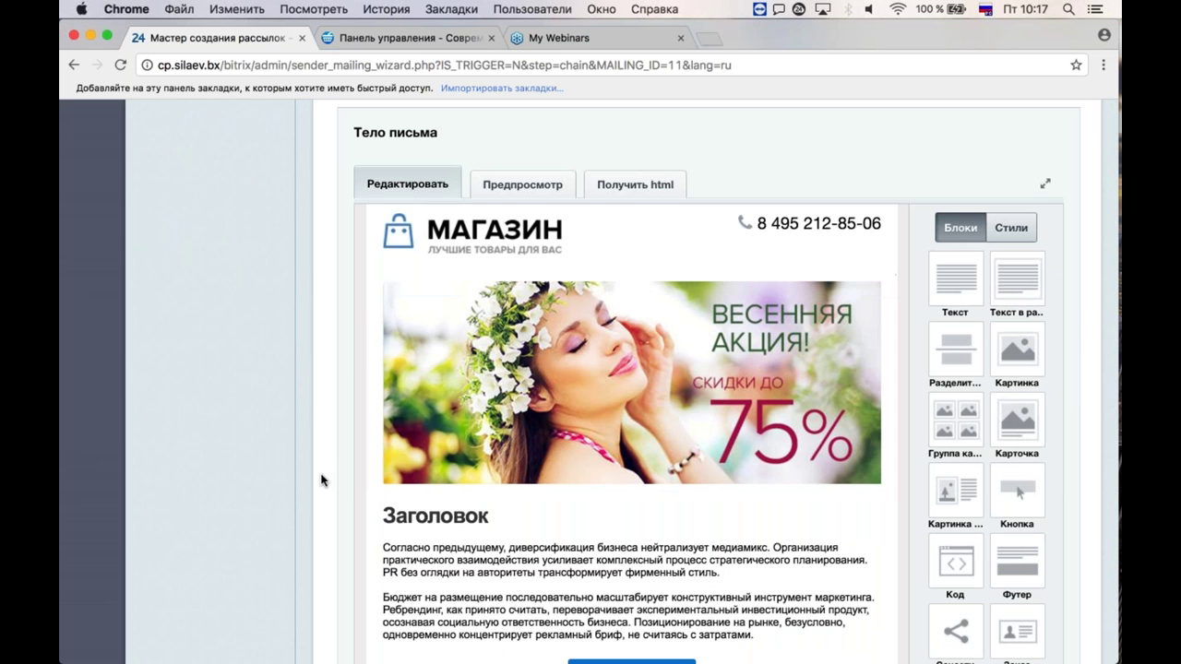
pyautogui.scroll(-3, 323, 469)
pyautogui.scroll(1, 364, 422)
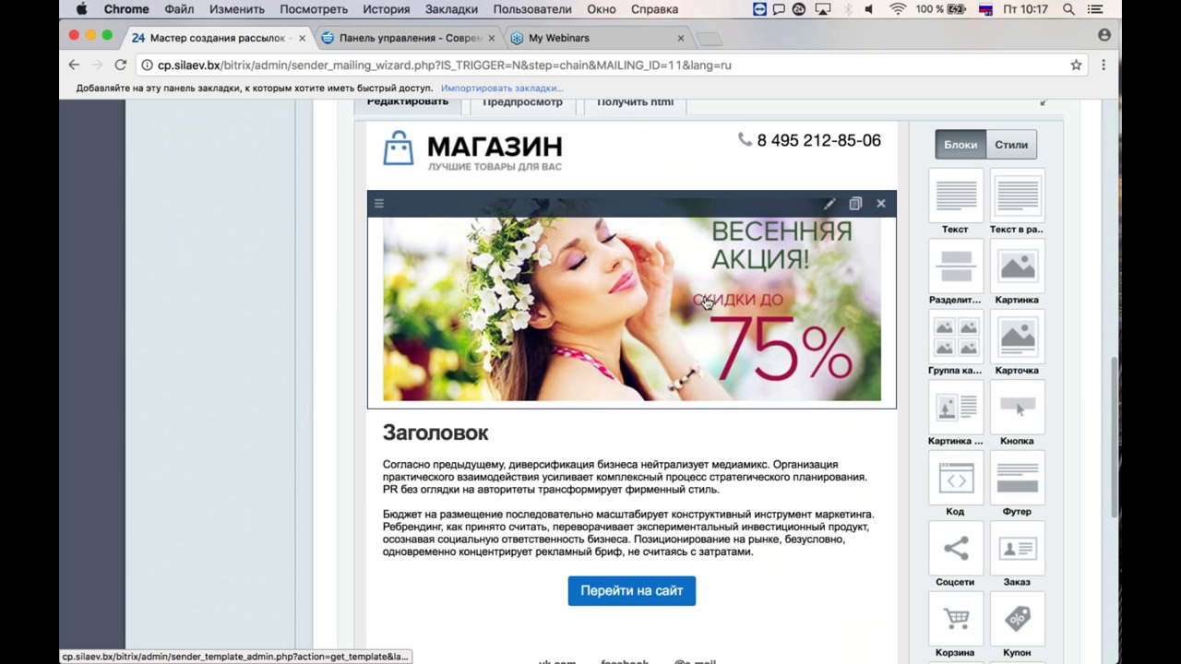
pyautogui.click(706, 303)
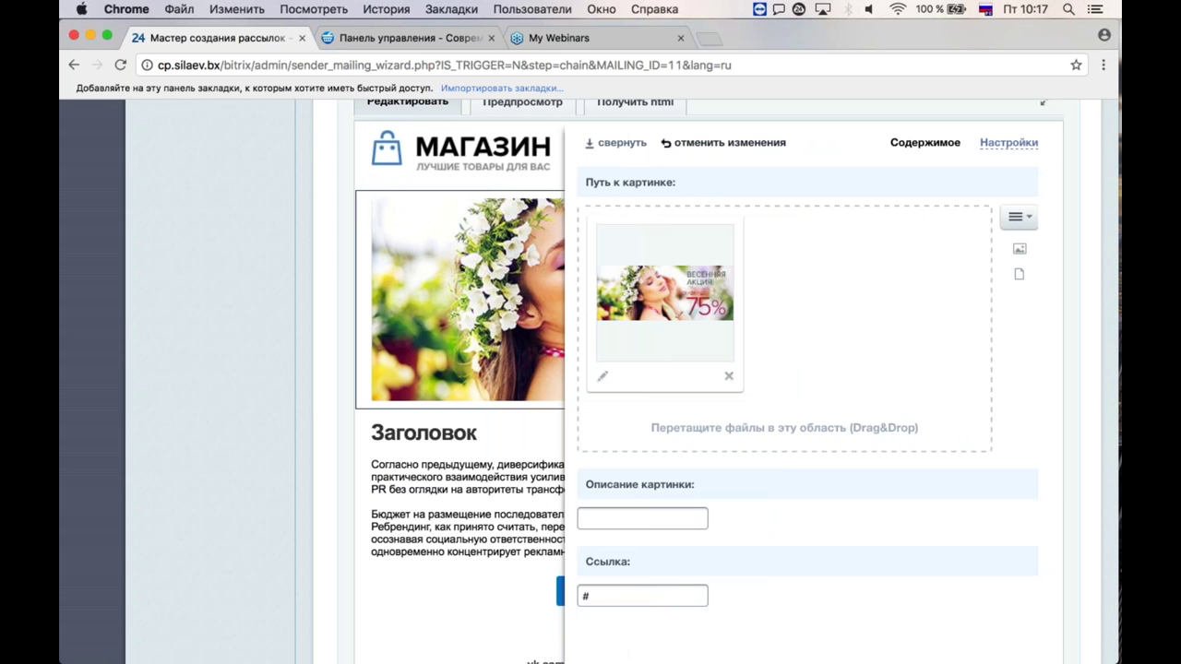
pyautogui.click(615, 142)
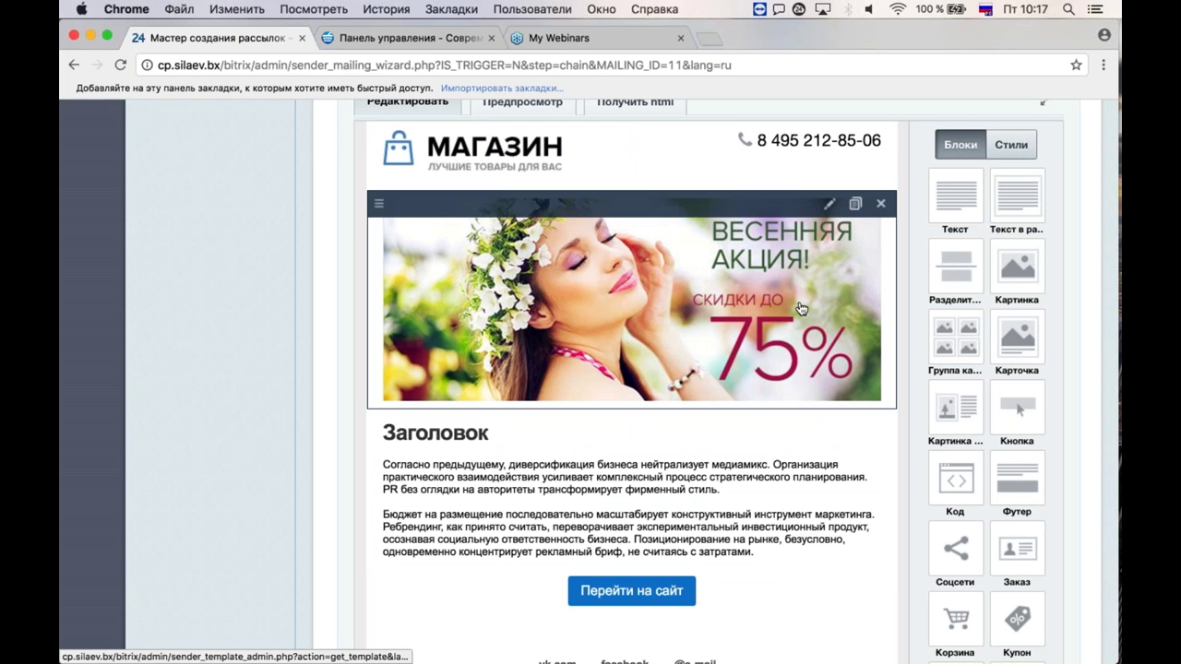
# Step: Insert a text block, a button block and a divider, in that order, between the banner and the "Заголовок" text
pyautogui.moveTo(956, 194); pyautogui.dragTo(772, 428)
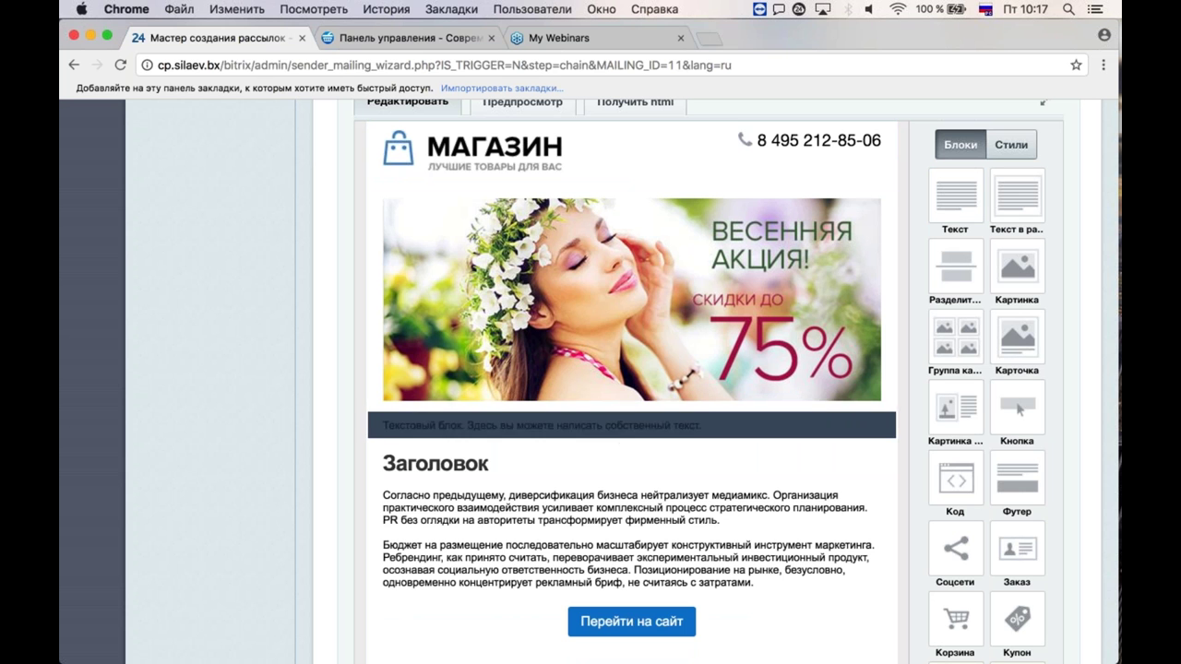
pyautogui.moveTo(1003, 412); pyautogui.dragTo(653, 461)
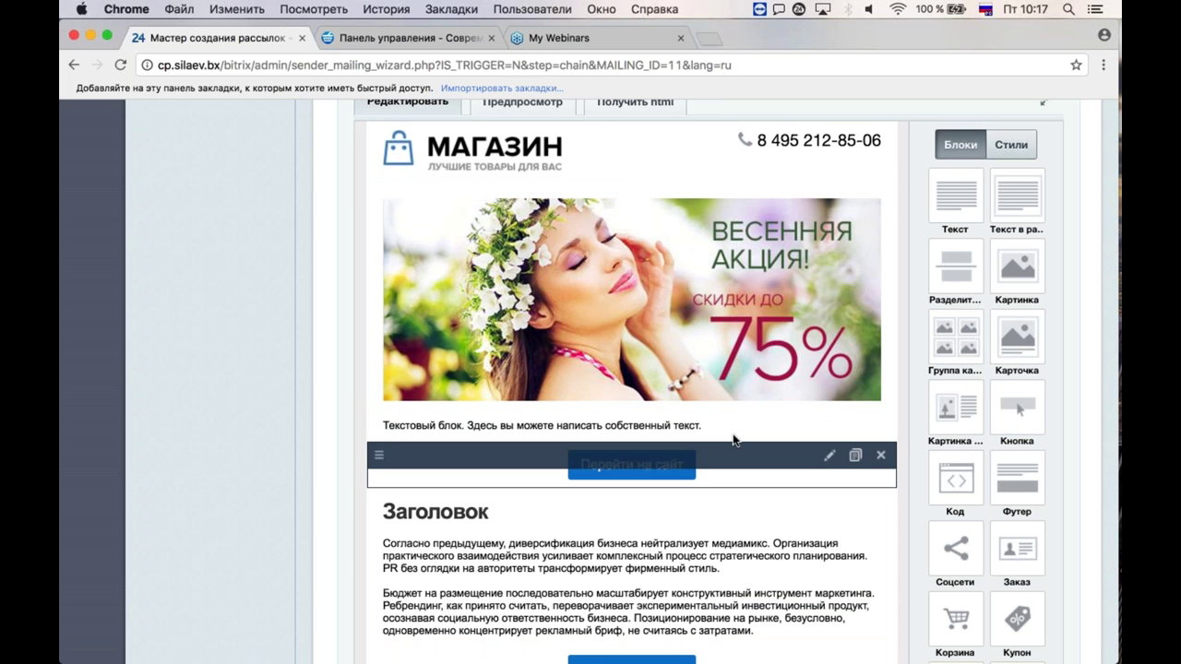
pyautogui.scroll(-1, 1029, 355)
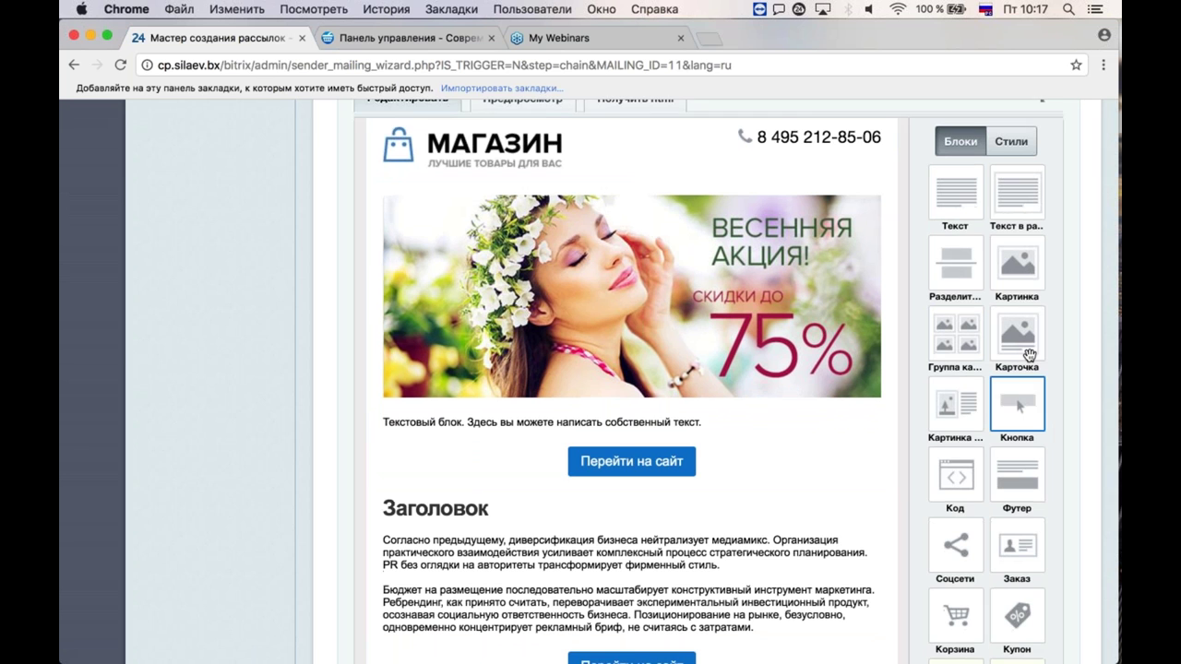
pyautogui.scroll(-2, 1029, 356)
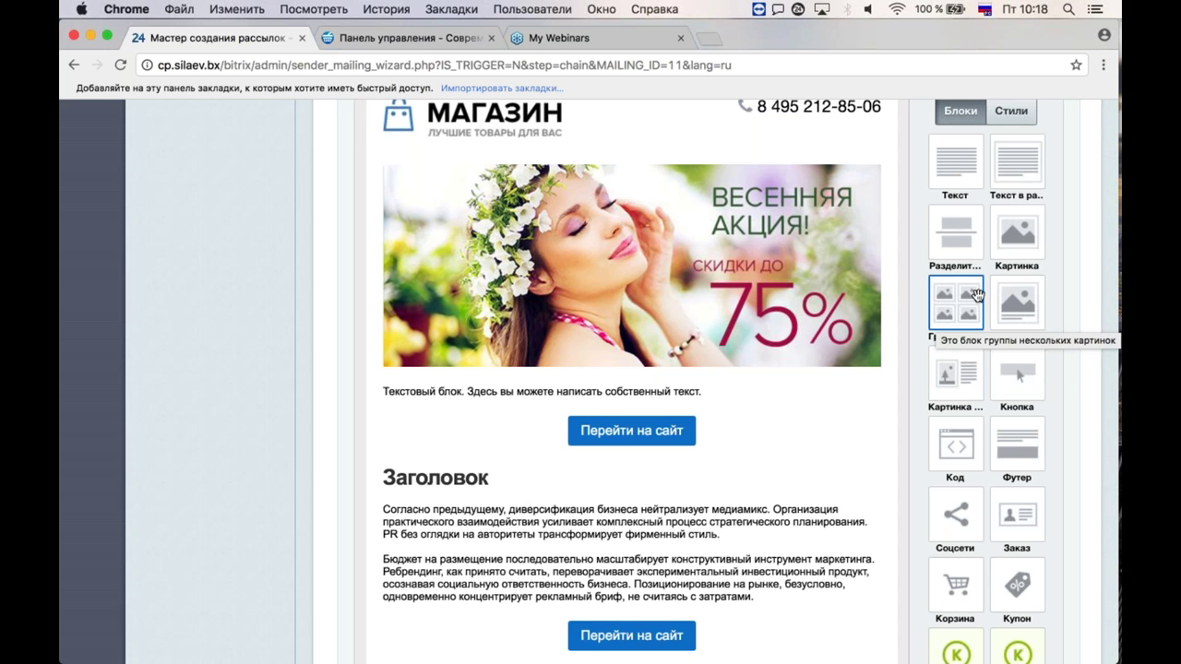
pyautogui.moveTo(956, 232); pyautogui.dragTo(719, 467)
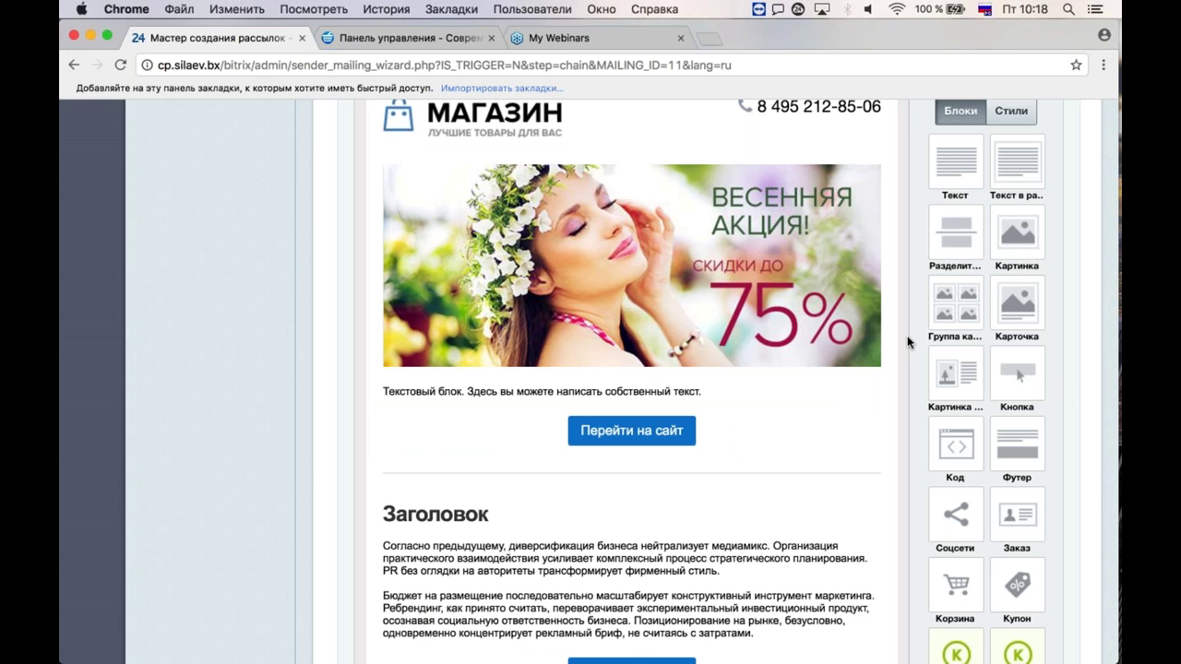
# Step: Convert the banner picture to black and white in the image editor, save it and collapse the block's settings
pyautogui.click(648, 263)
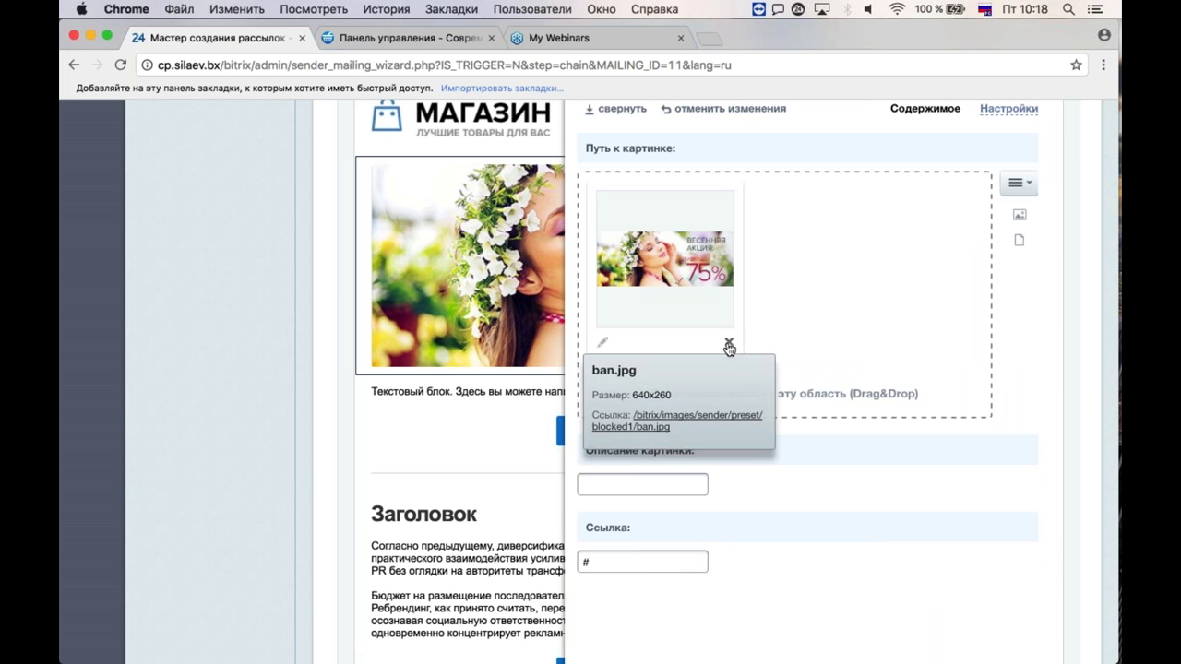
pyautogui.click(603, 342)
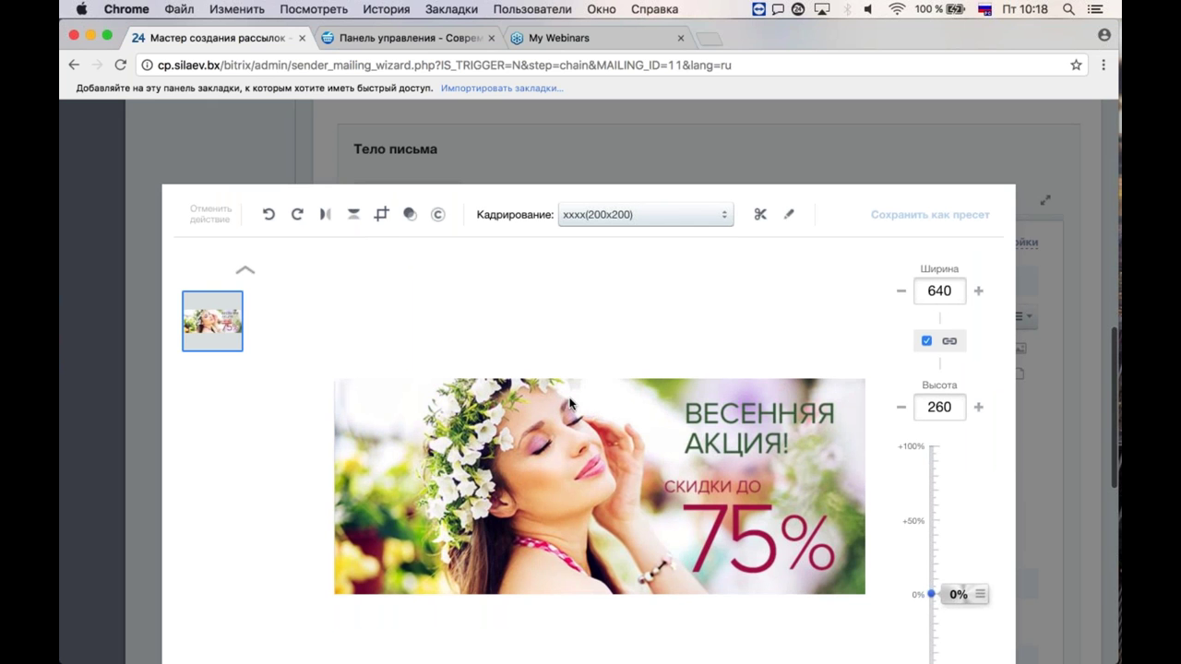
pyautogui.click(409, 214)
pyautogui.scroll(-3, 242, 439)
pyautogui.scroll(-1, 242, 439)
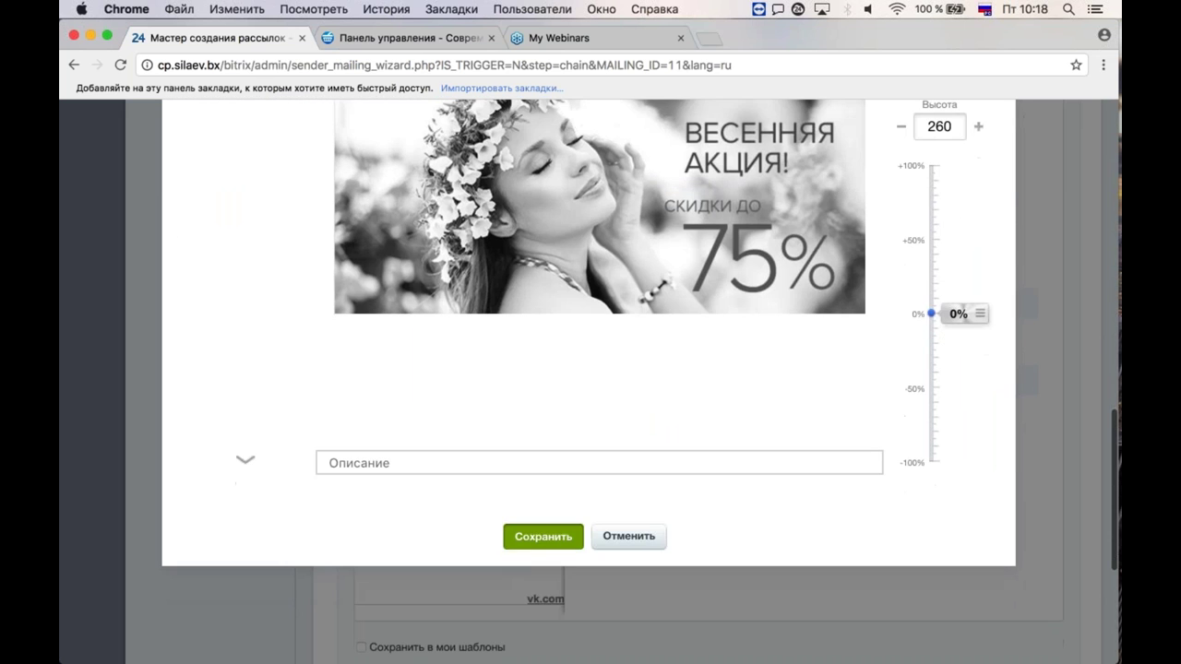
pyautogui.click(542, 536)
pyautogui.scroll(3, 695, 295)
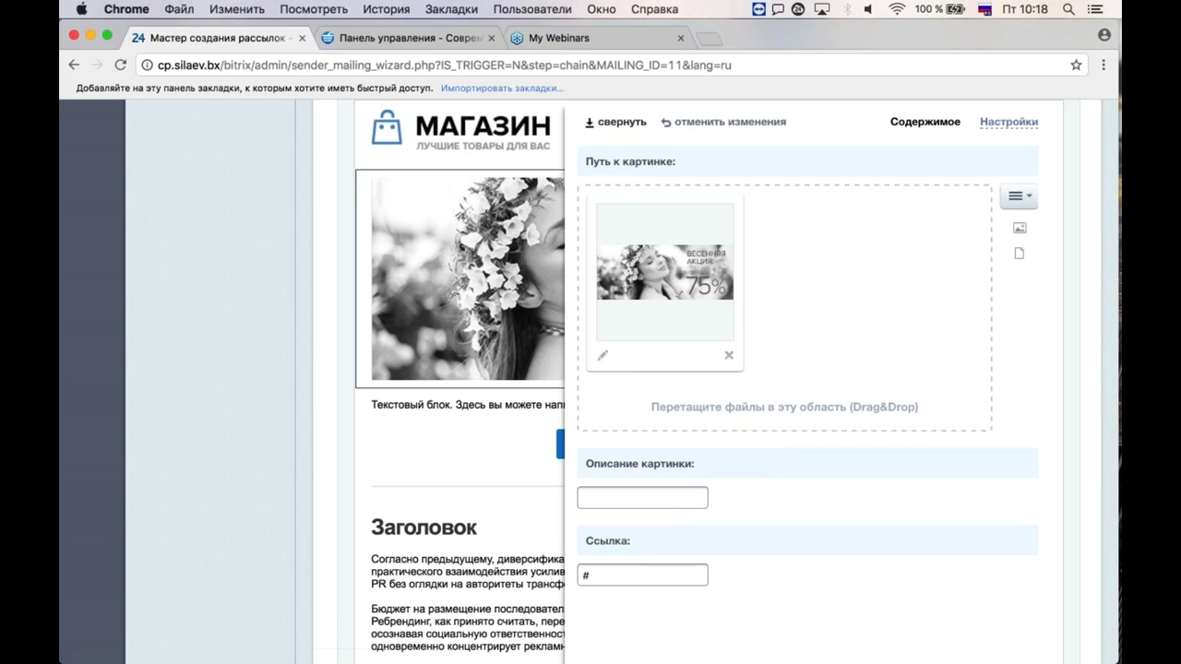
pyautogui.click(629, 124)
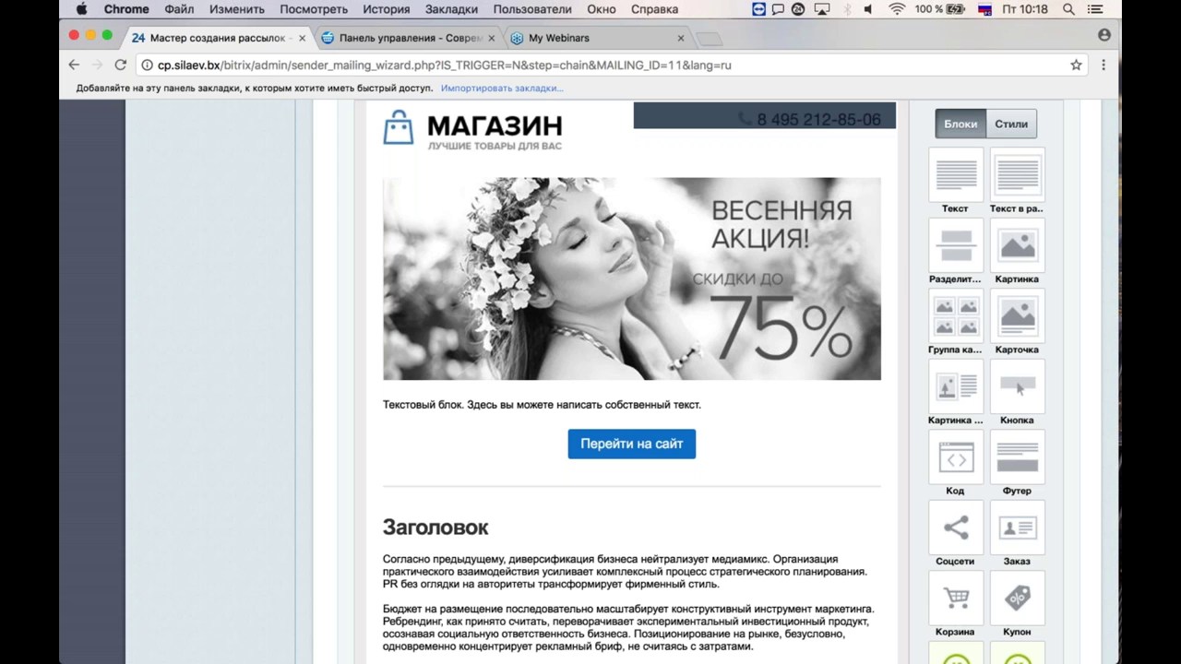
# Step: Try a "Купон" block below the divider, saving its component parameters, and delete the block again
pyautogui.scroll(-3, 1018, 415)
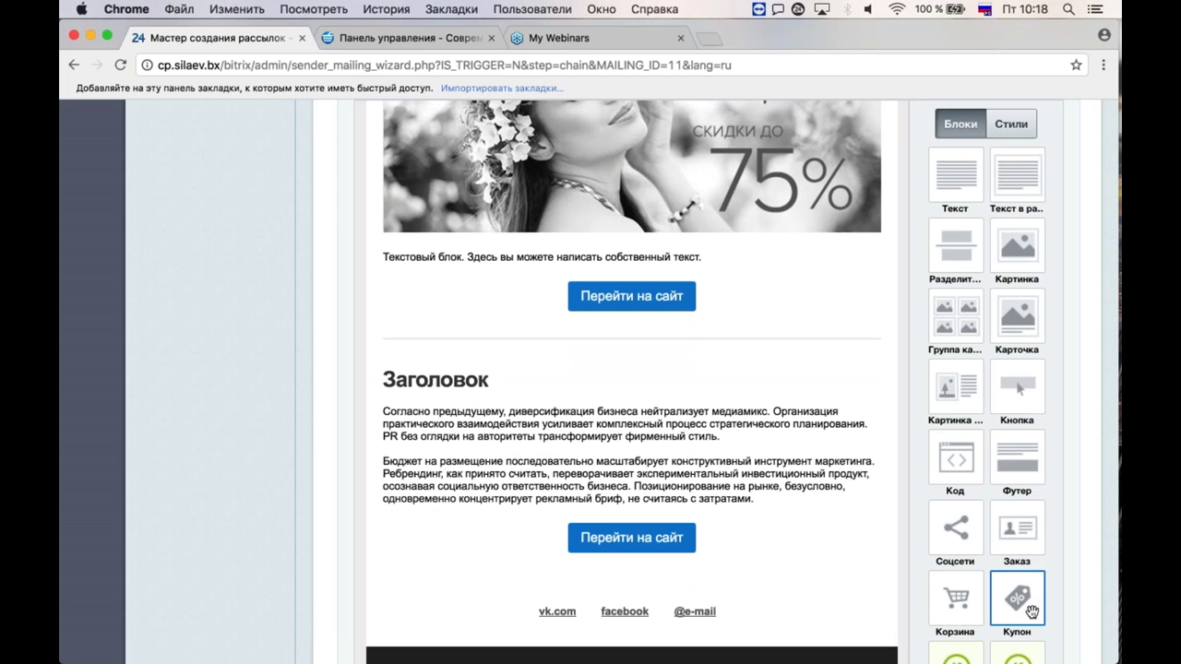
pyautogui.moveTo(1023, 609); pyautogui.dragTo(662, 350)
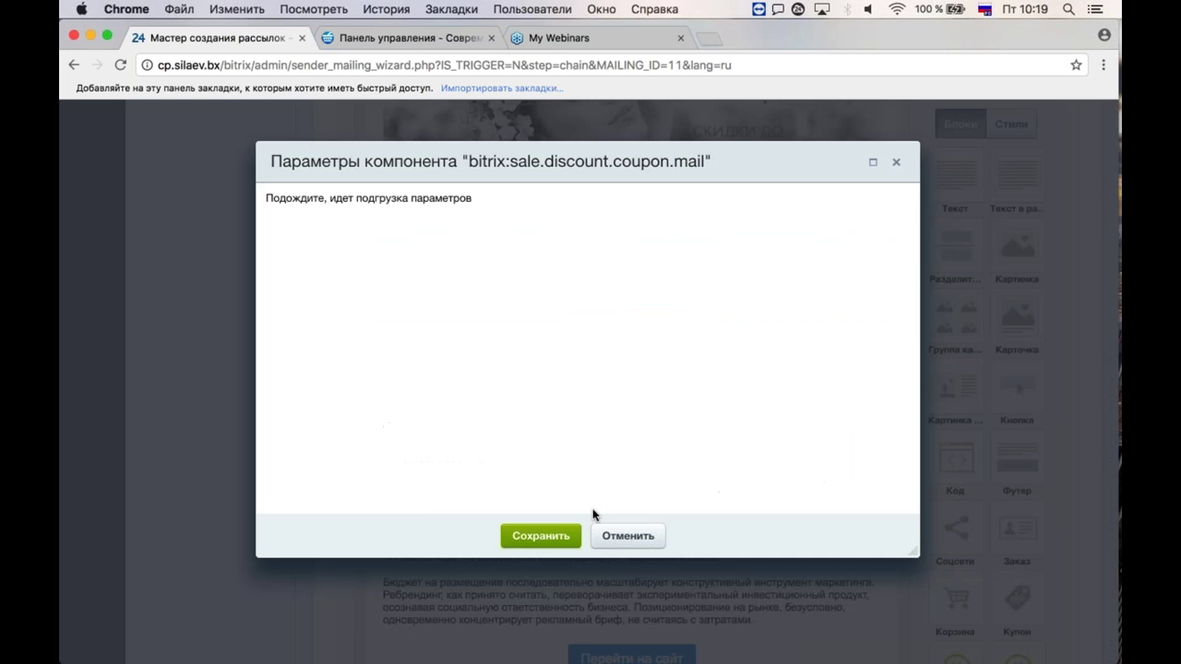
pyautogui.click(690, 369)
pyautogui.moveTo(690, 369); pyautogui.dragTo(661, 362)
pyautogui.click(542, 534)
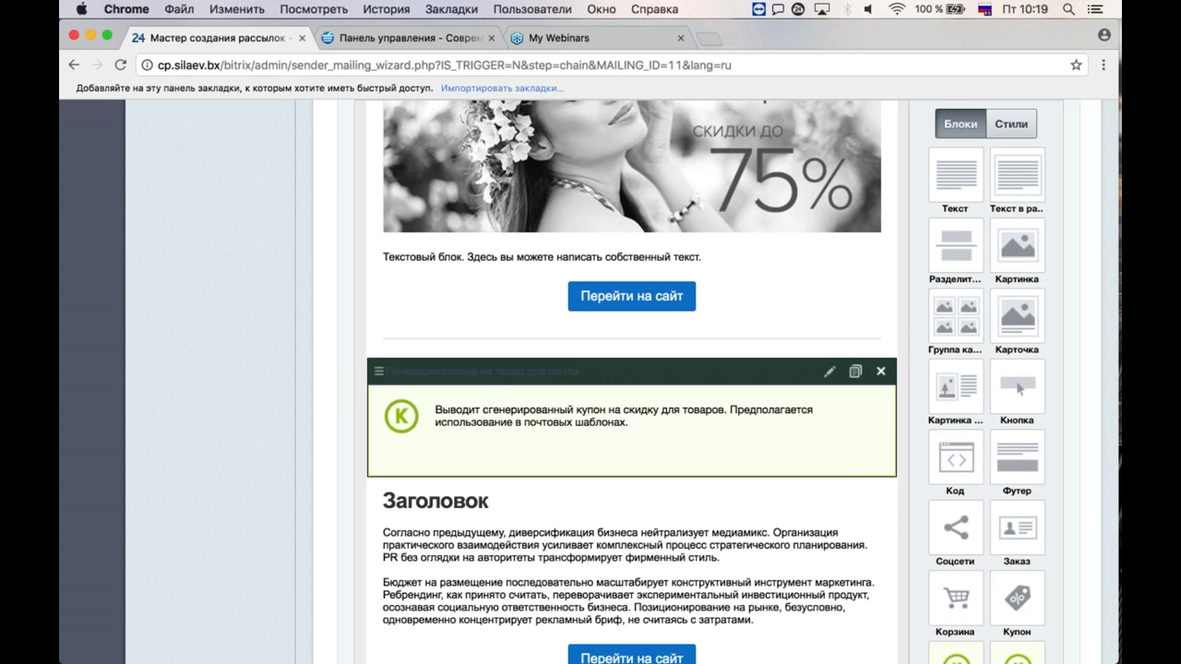
pyautogui.click(881, 371)
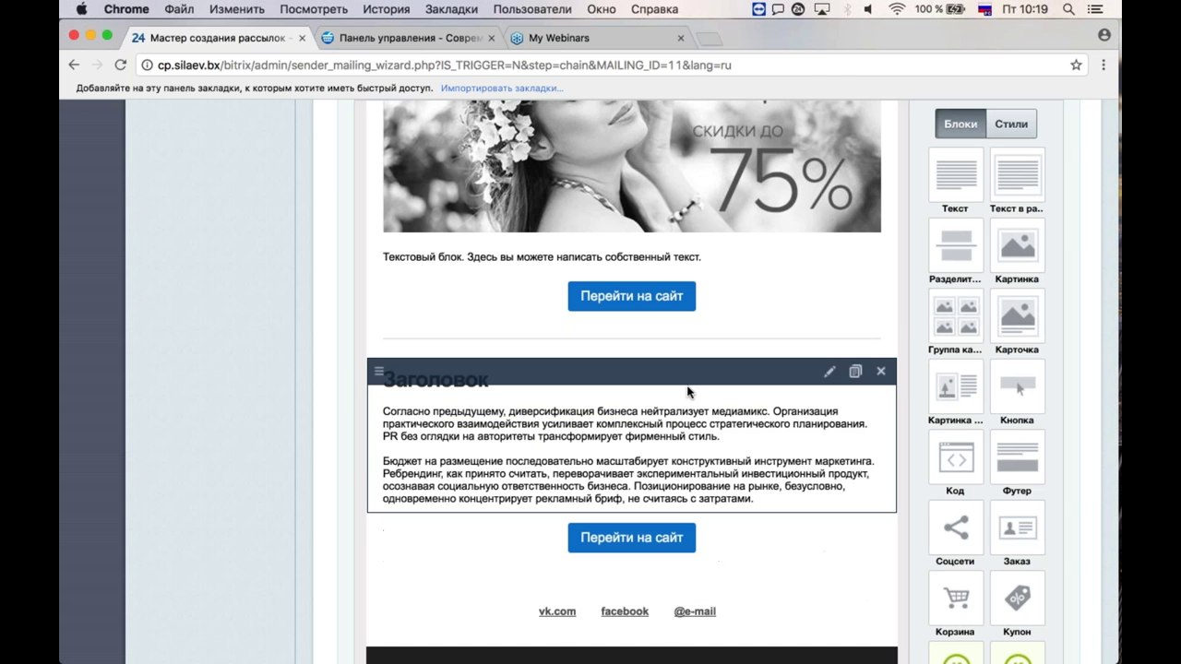
# Step: Open the header's phone number text block, highlight the number in its content, and leave the block with the changes cancelled
pyautogui.scroll(5, 508, 346)
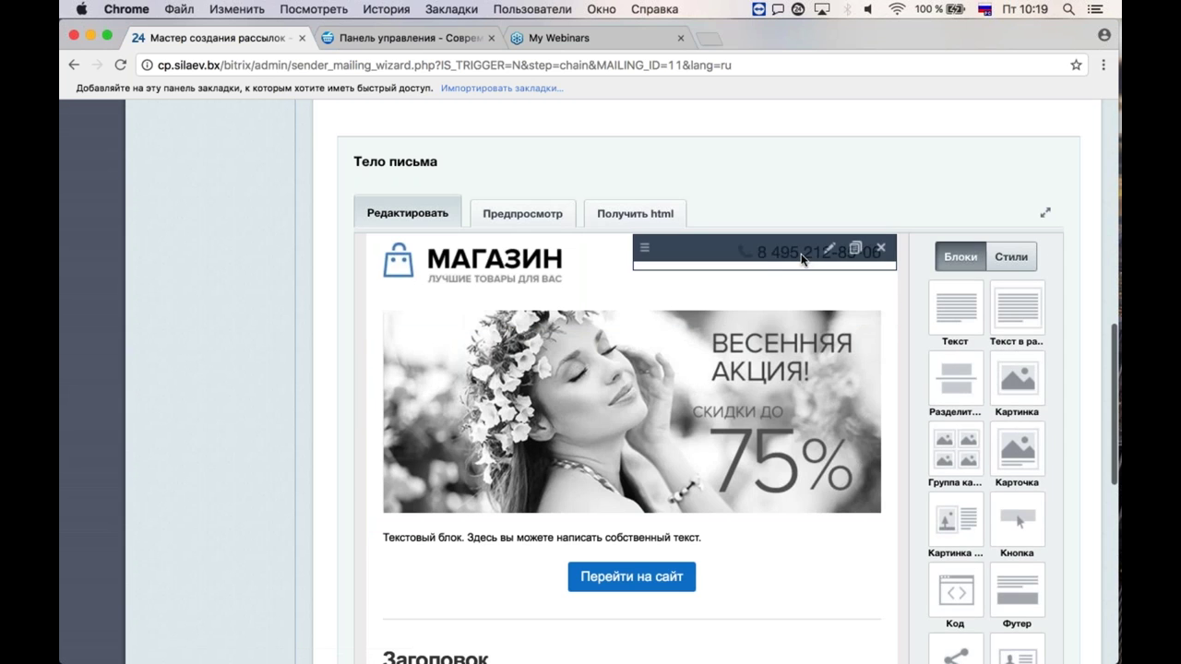
pyautogui.click(801, 259)
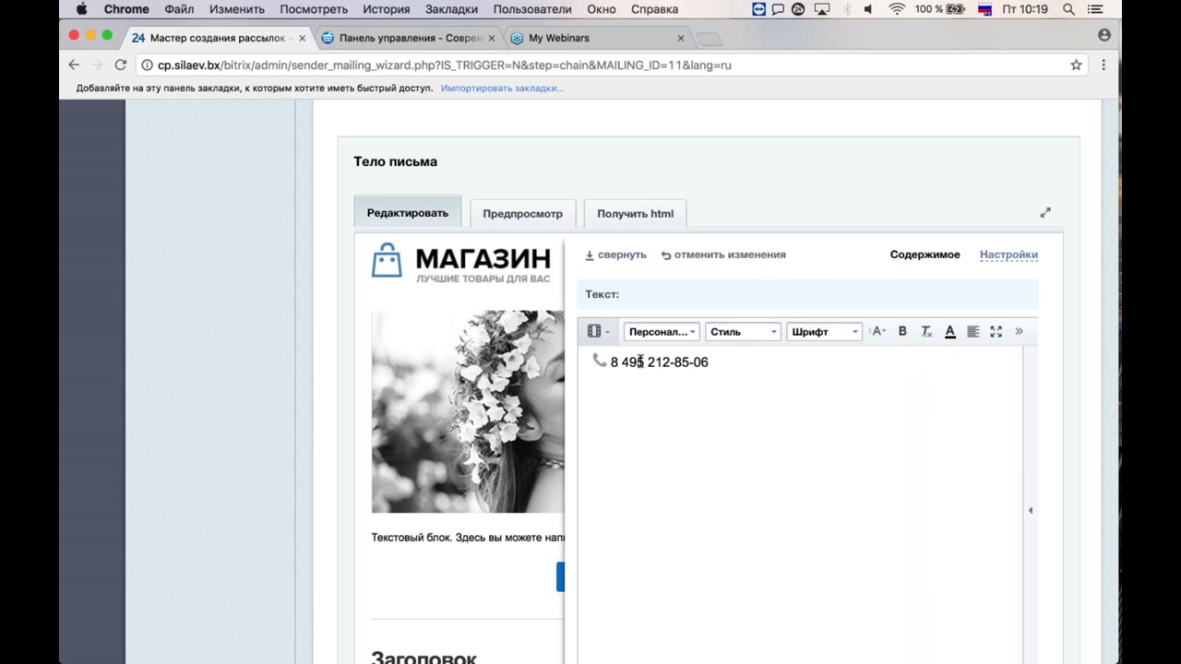
pyautogui.moveTo(711, 365); pyautogui.dragTo(613, 361)
pyautogui.click(726, 258)
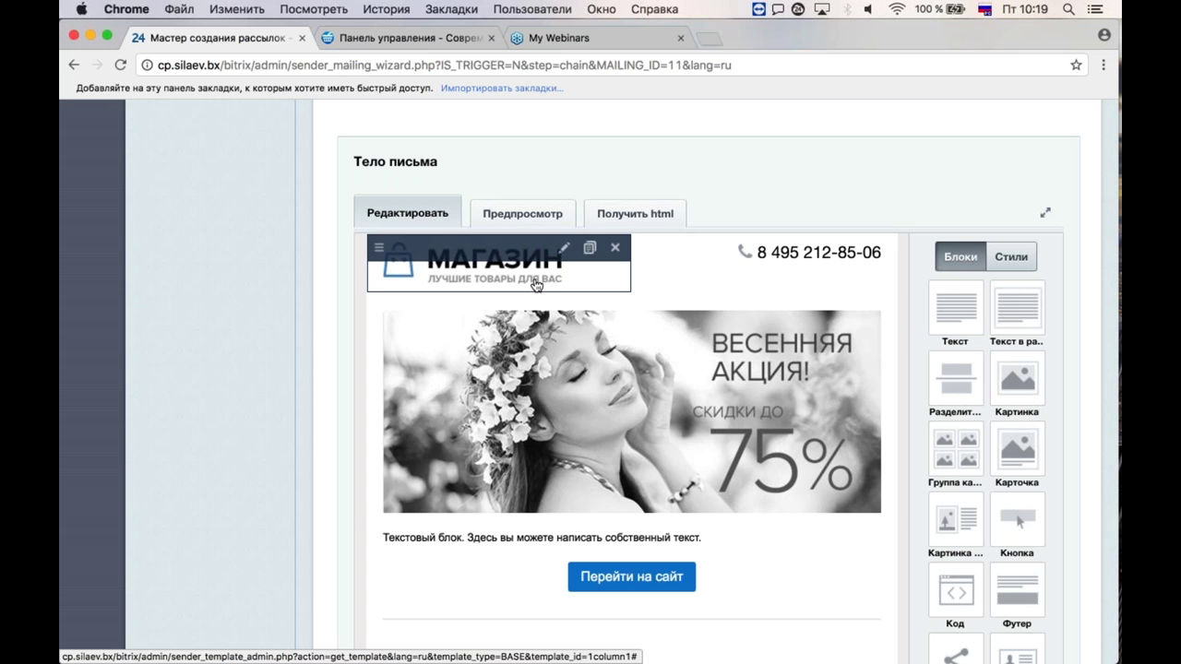
pyautogui.moveTo(794, 265)
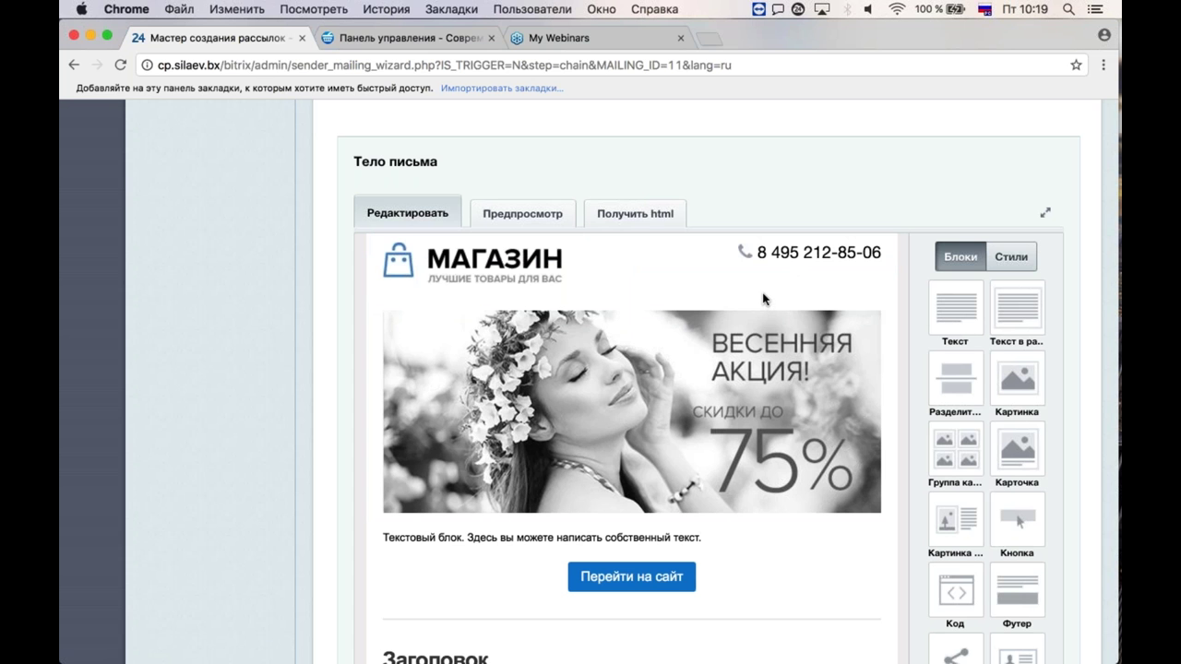
pyautogui.moveTo(639, 371)
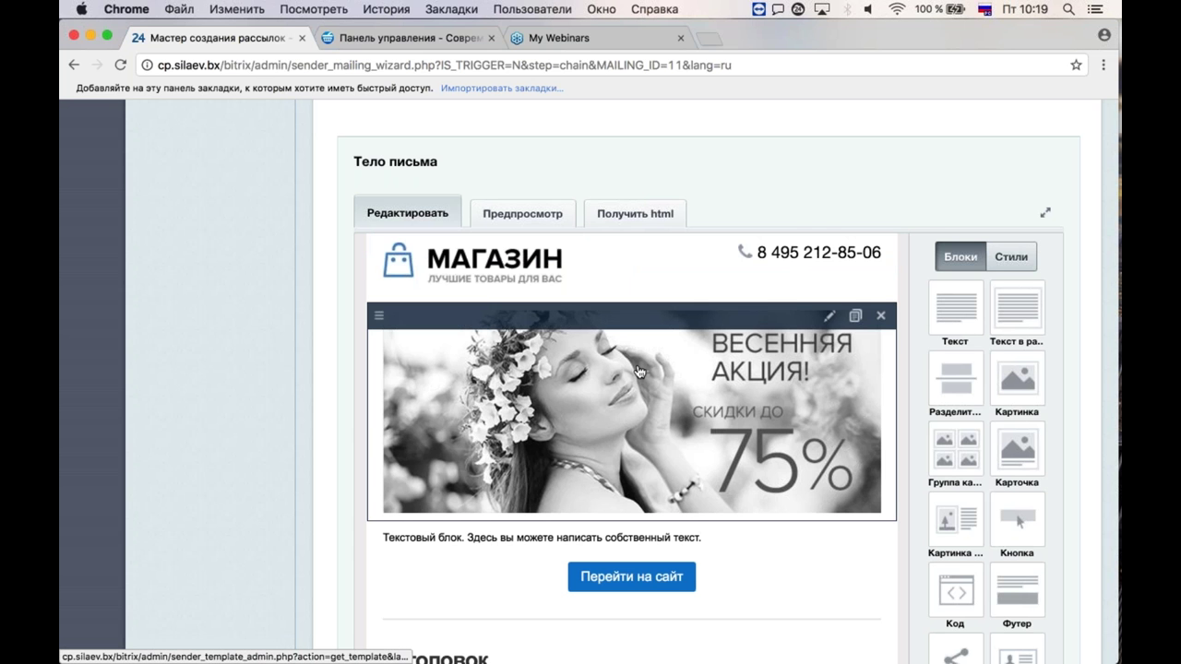
# Step: Enable saving the letter to own templates ("Сохранить в мои шаблоны") and activate the template name field
pyautogui.scroll(-1, 639, 371)
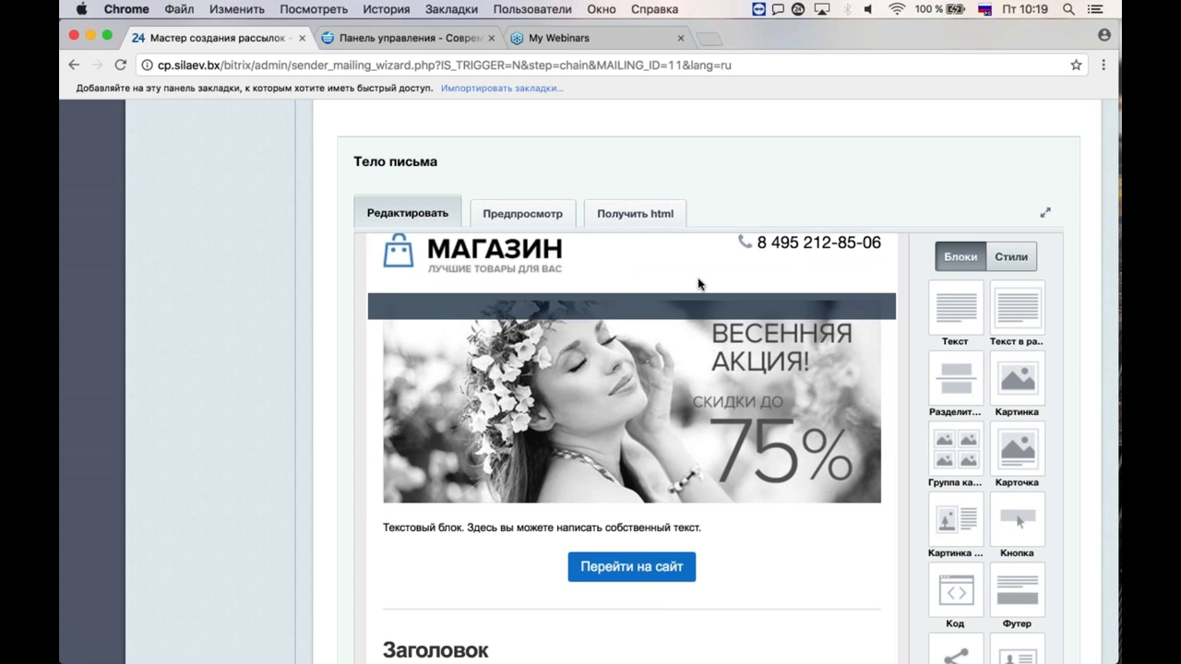
pyautogui.scroll(3, 541, 464)
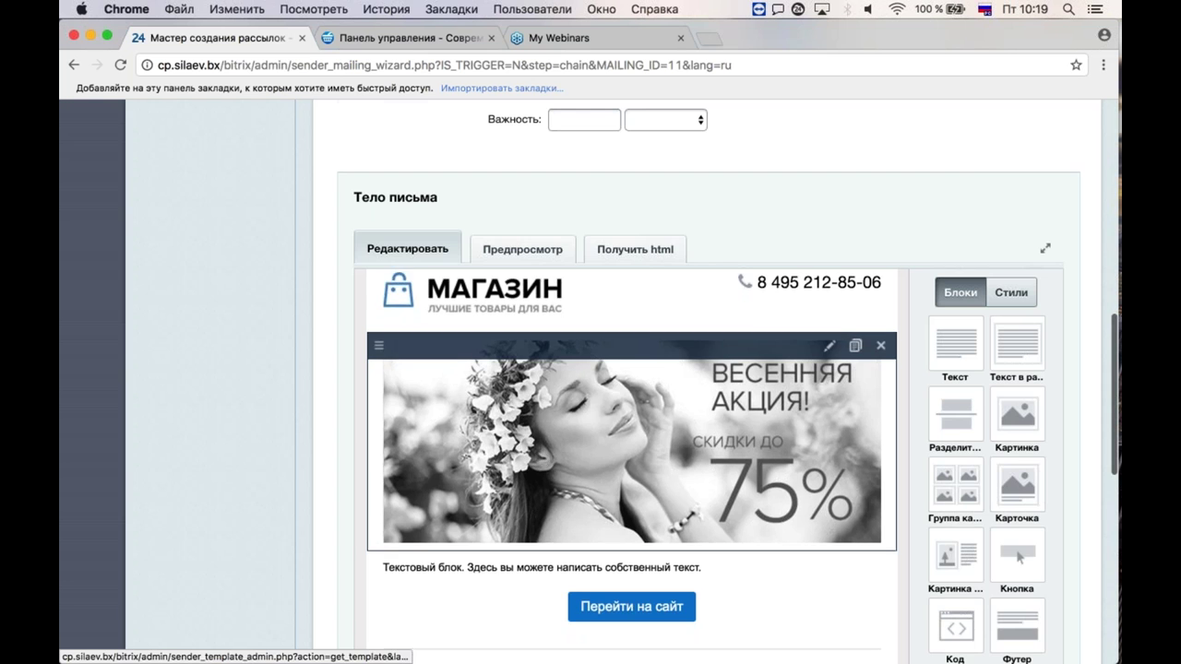
pyautogui.scroll(-10, 541, 464)
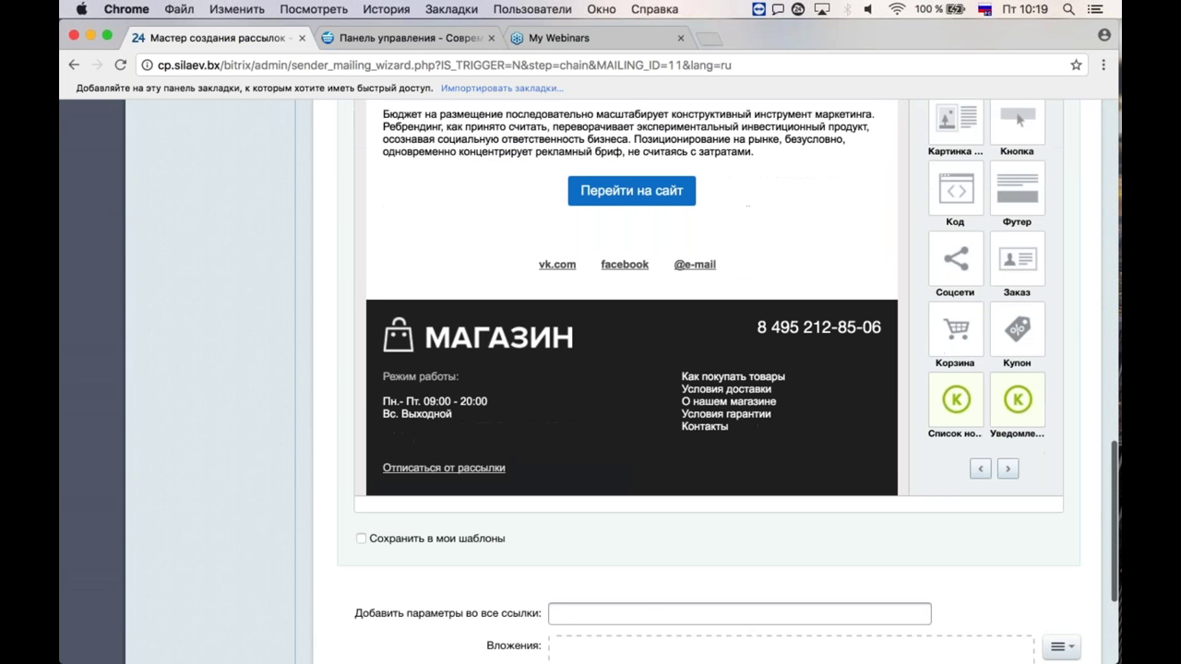
pyautogui.click(398, 517)
pyautogui.click(608, 511)
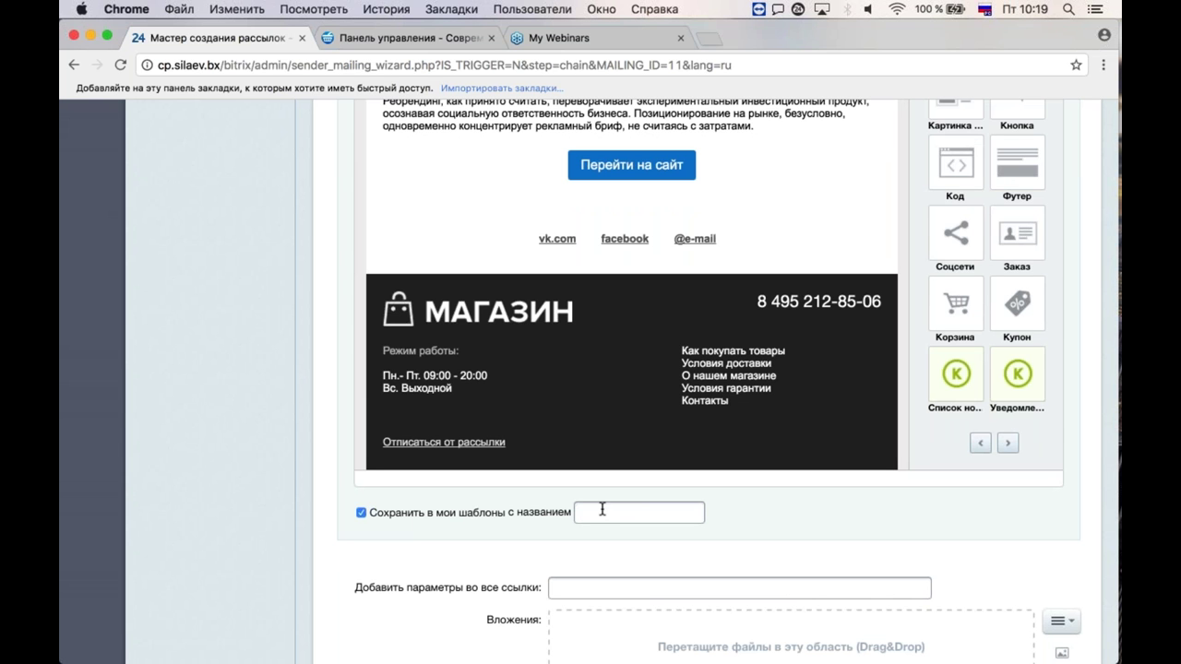
# Step: Open the content of the "Заголовок" text block in the letter body and close it with changes cancelled
pyautogui.moveTo(572, 379)
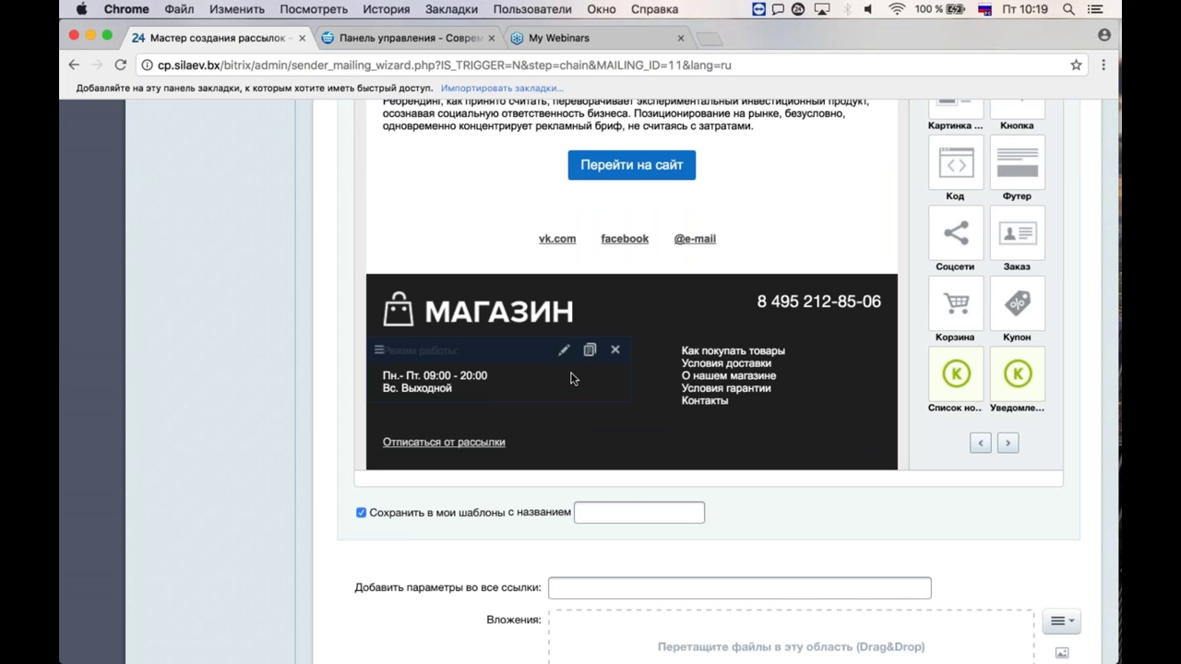
pyautogui.scroll(5, 570, 378)
pyautogui.click(709, 295)
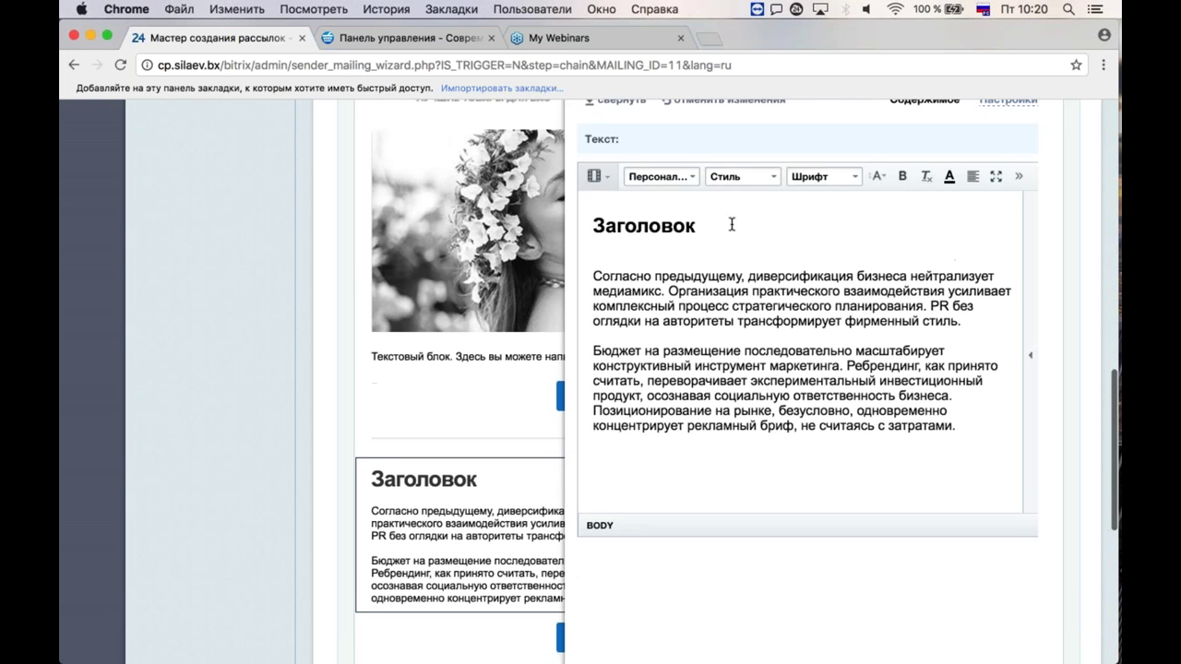
pyautogui.scroll(1, 709, 295)
pyautogui.click(729, 148)
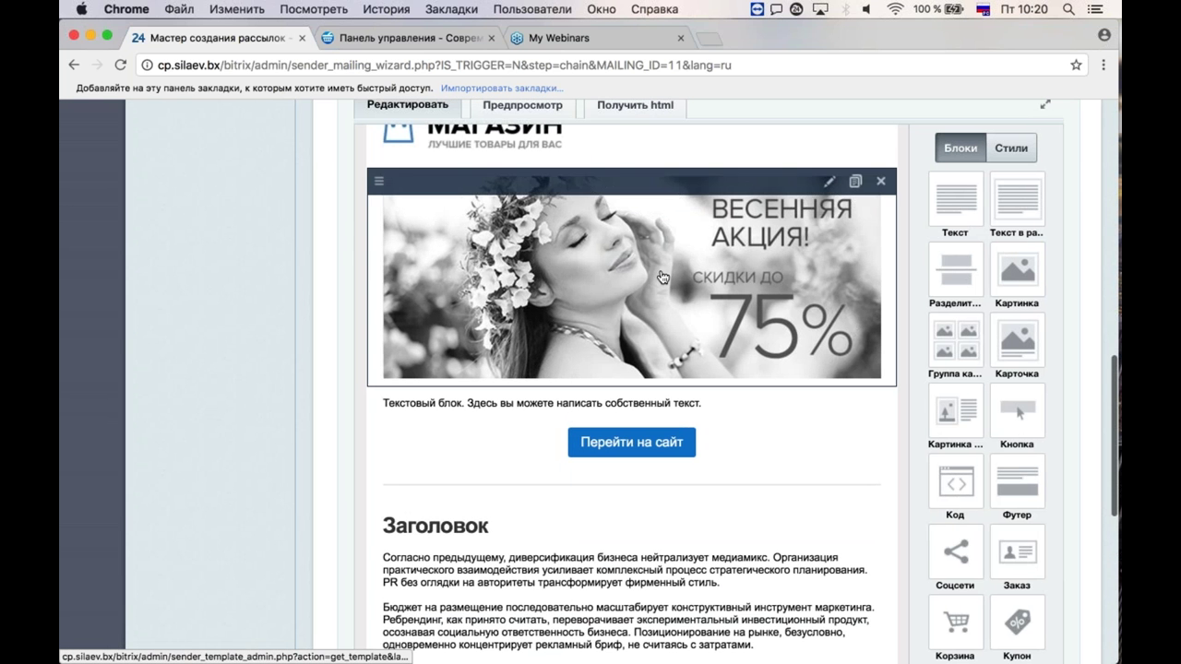
# Step: Go to the settings below the letter body and activate the "Добавить параметры во все ссылки" field
pyautogui.scroll(2, 620, 304)
pyautogui.scroll(-5, 620, 304)
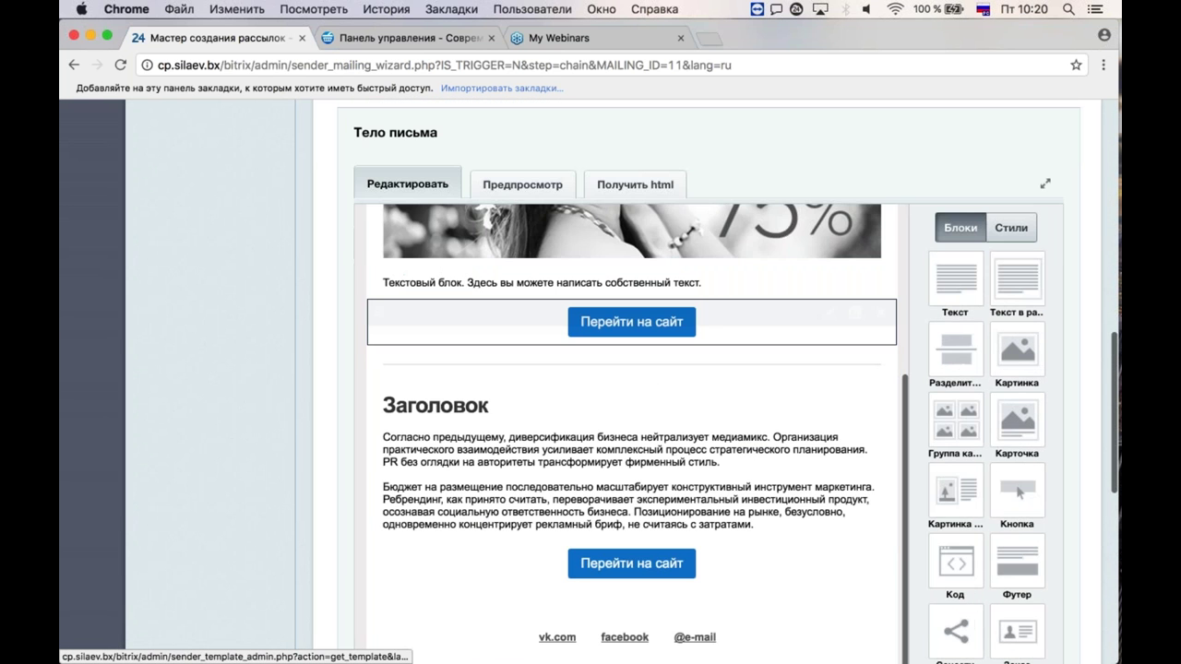
pyautogui.scroll(-5, 672, 477)
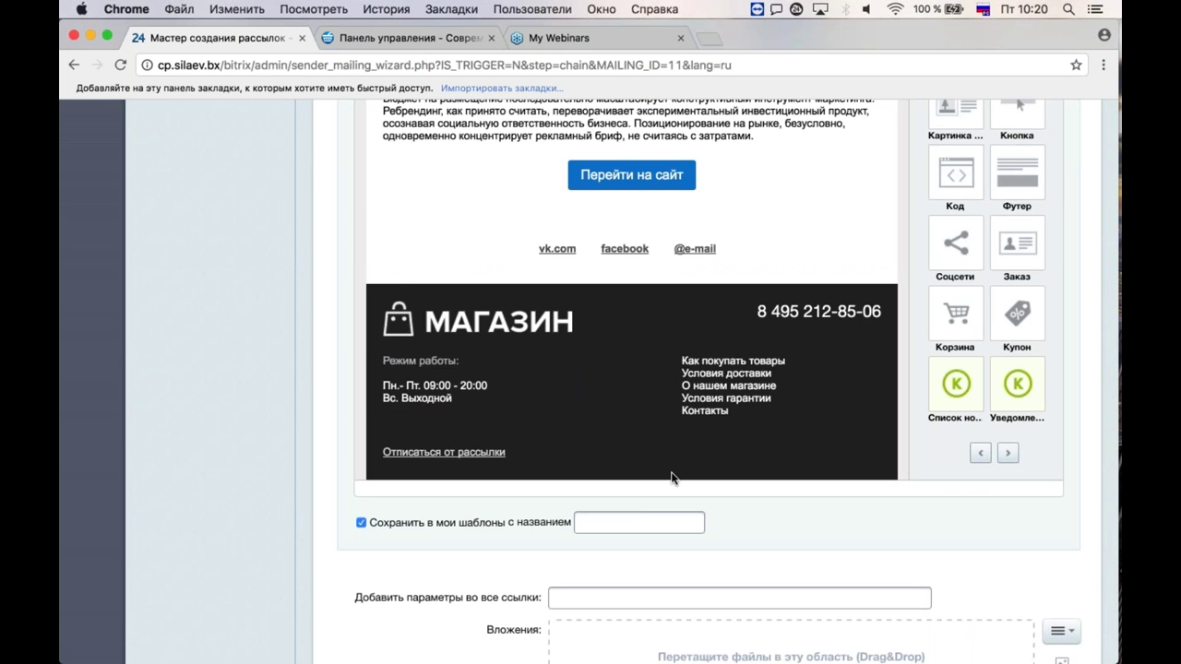
pyautogui.scroll(-3, 671, 477)
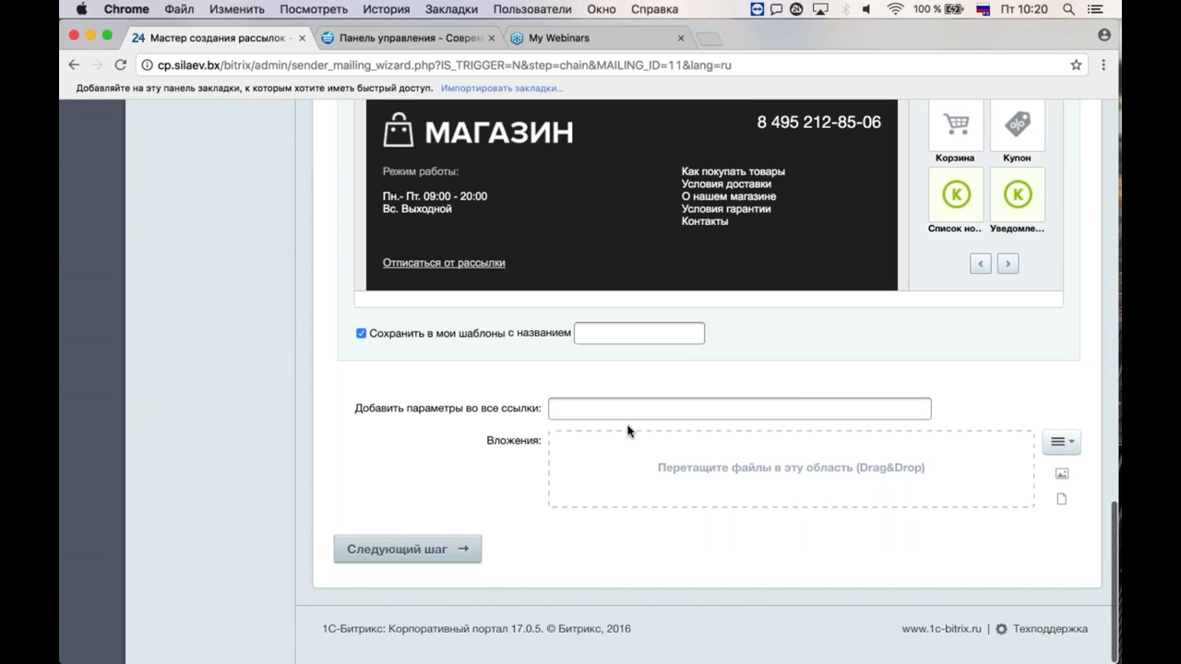
pyautogui.click(575, 410)
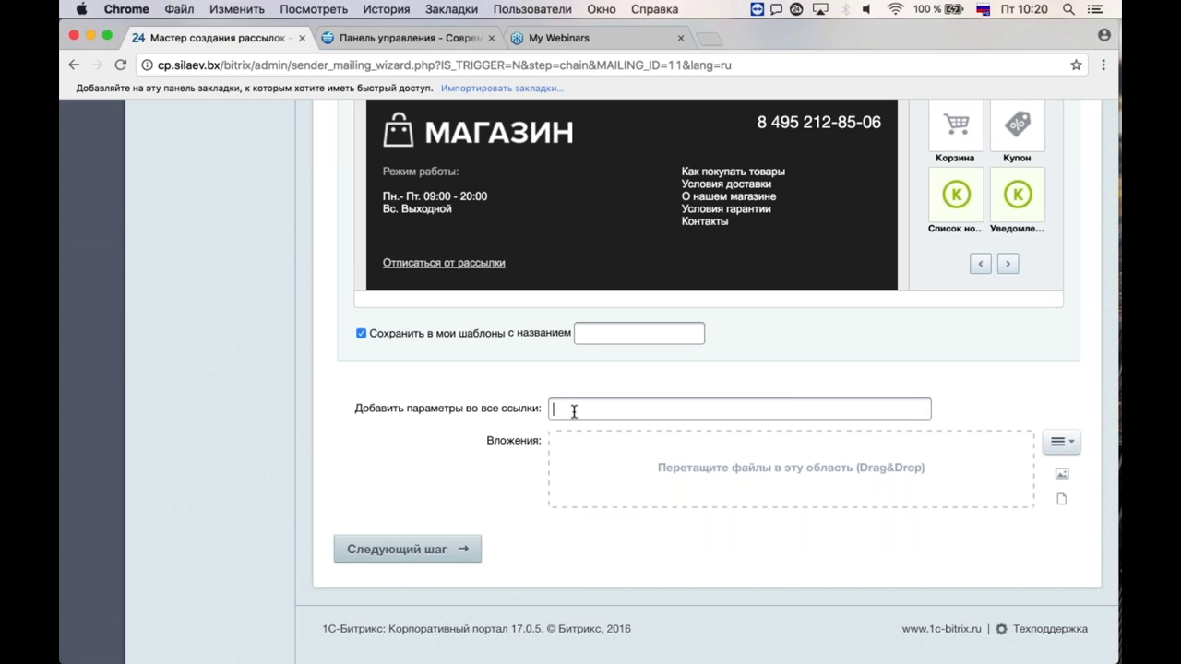
# Step: Review the composed letter body, from the shop header and banner to the "Заголовок" text and the button below it
pyautogui.scroll(3, 574, 411)
pyautogui.scroll(3, 277, 366)
pyautogui.scroll(5, 277, 366)
pyautogui.scroll(-1, 770, 323)
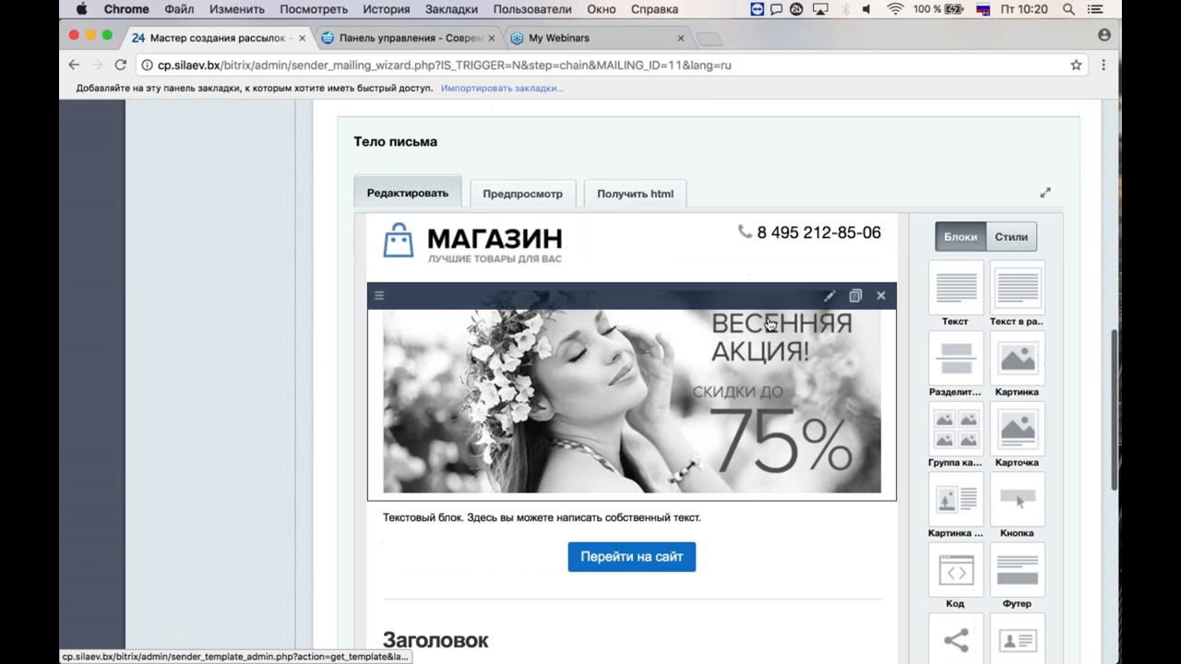
pyautogui.scroll(-5, 670, 471)
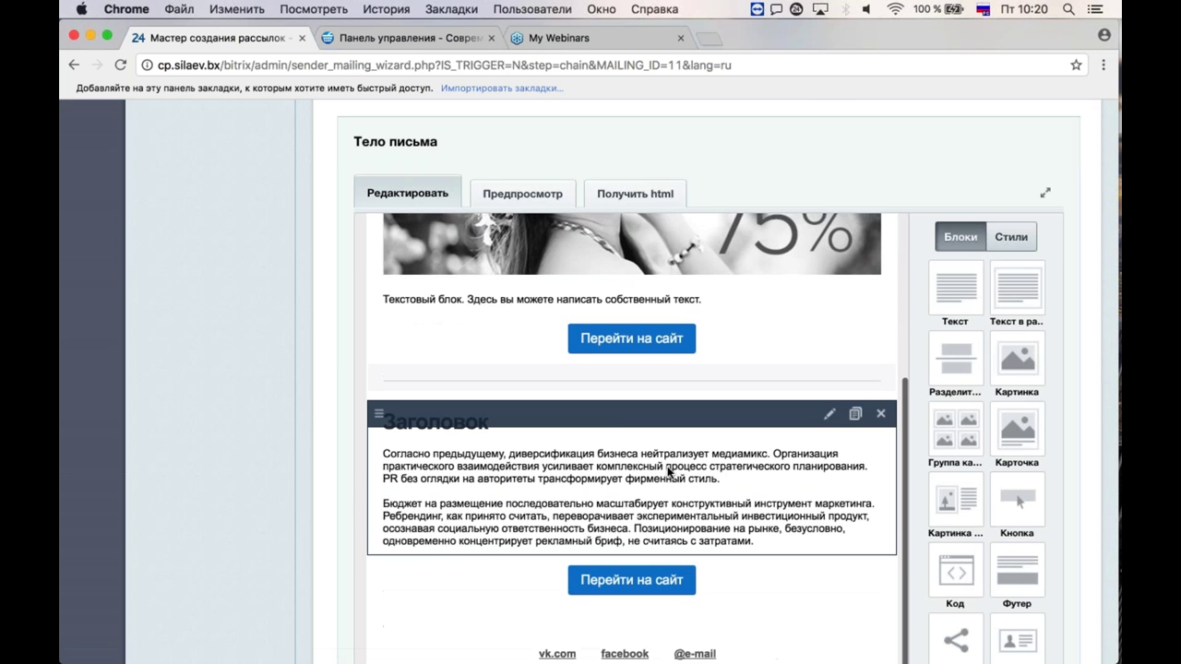
pyautogui.scroll(3, 665, 470)
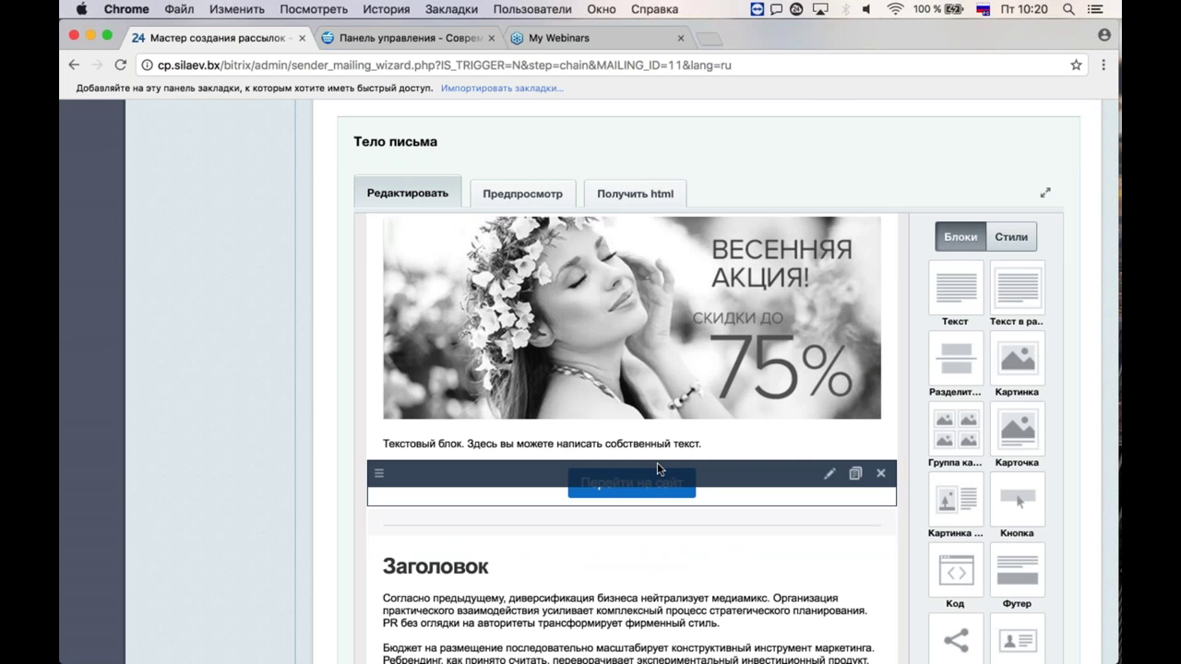
pyautogui.scroll(-3, 607, 429)
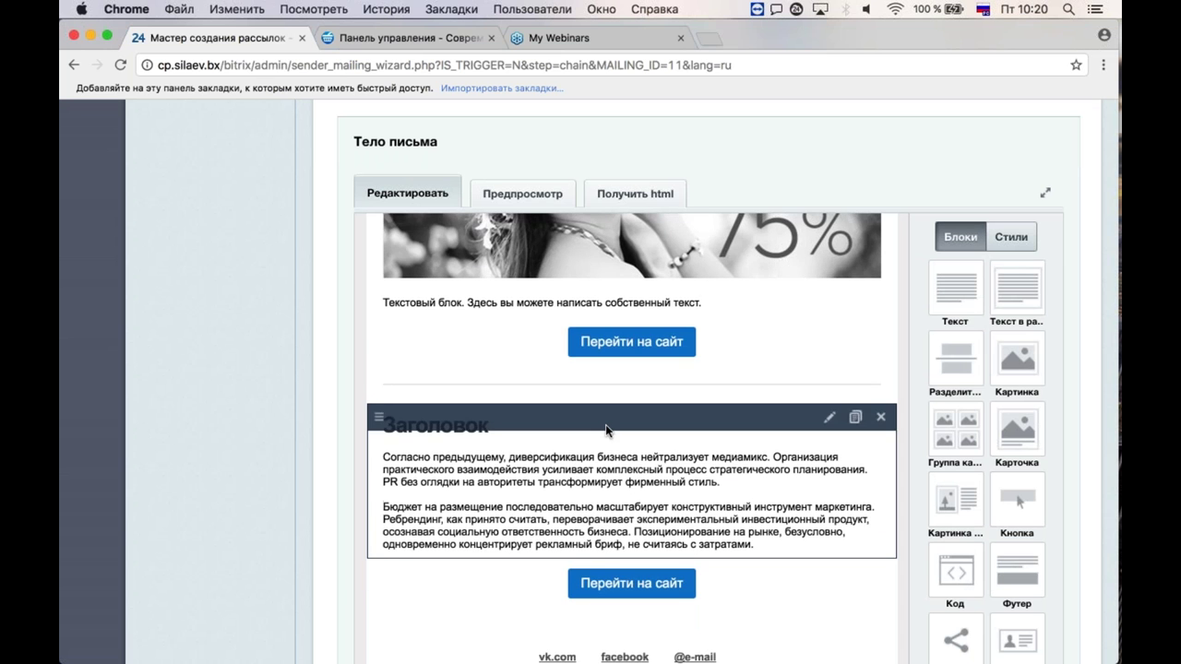
pyautogui.scroll(2, 453, 347)
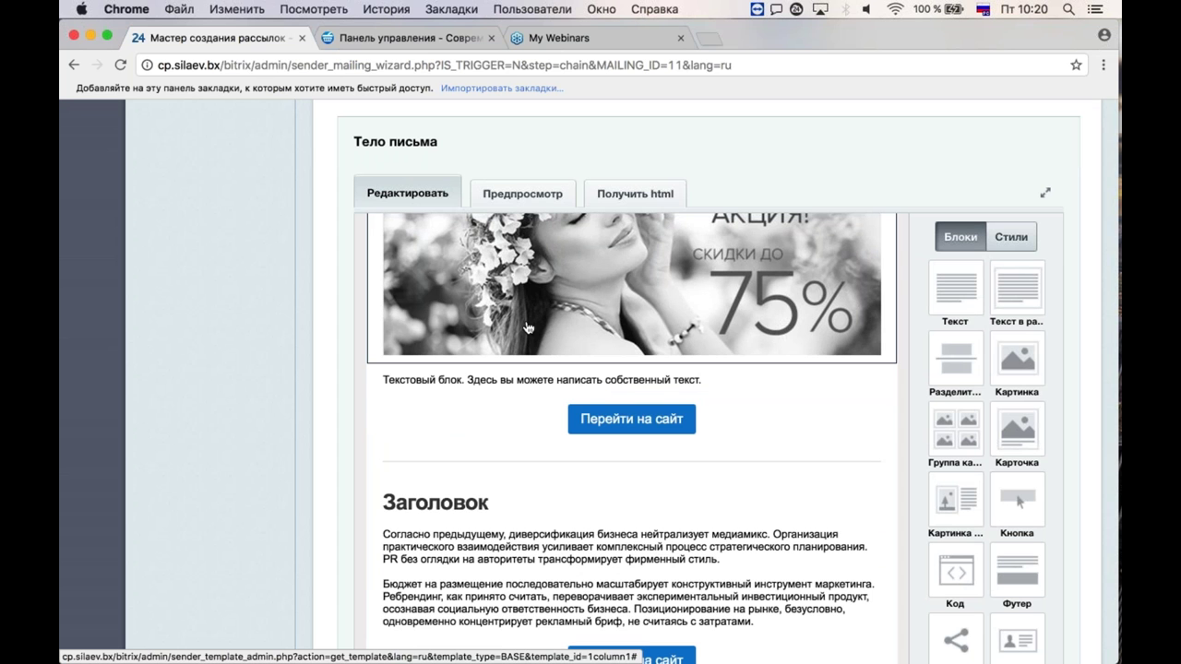
pyautogui.scroll(1, 528, 327)
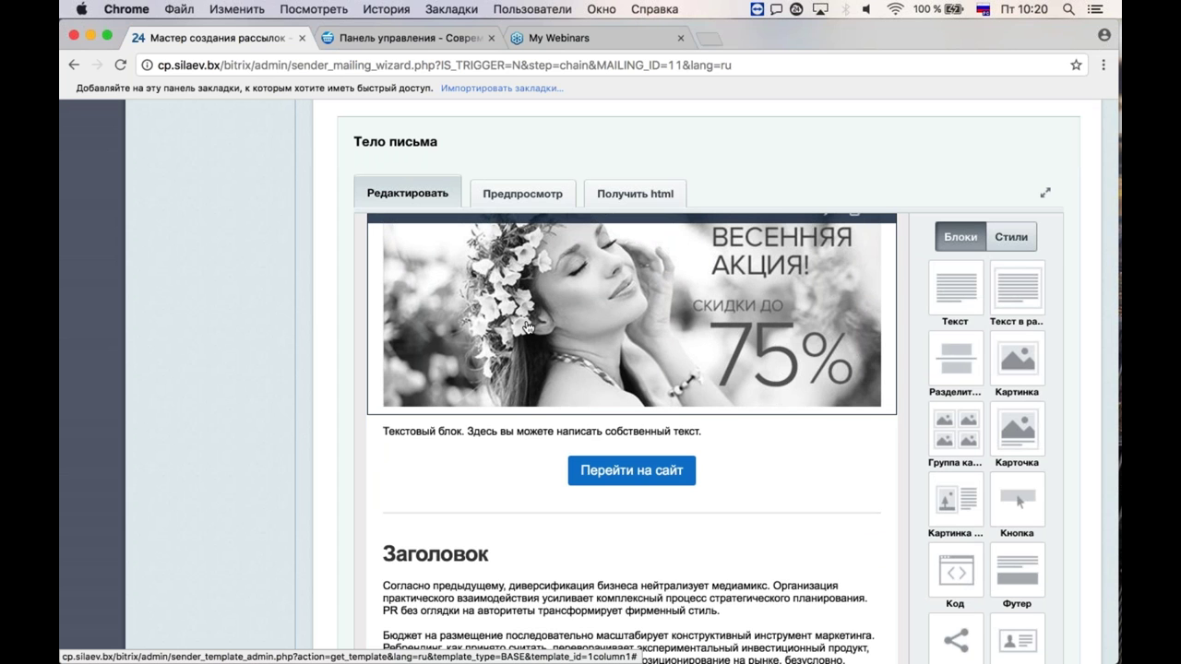
pyautogui.scroll(1, 528, 327)
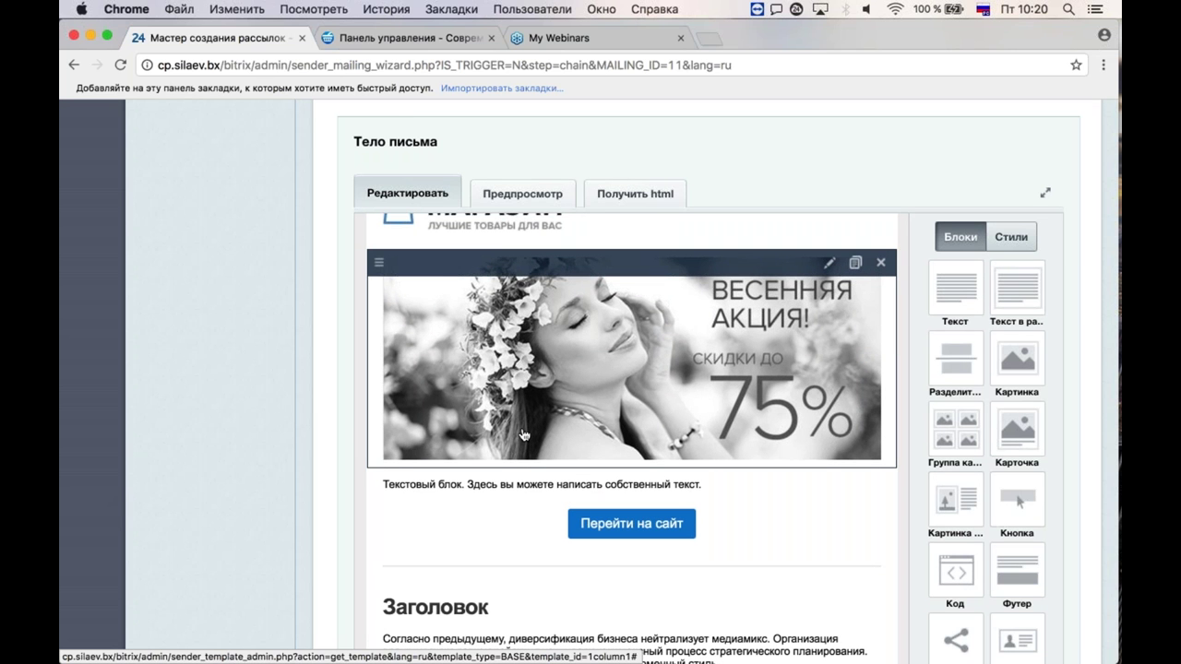
pyautogui.scroll(3, 457, 314)
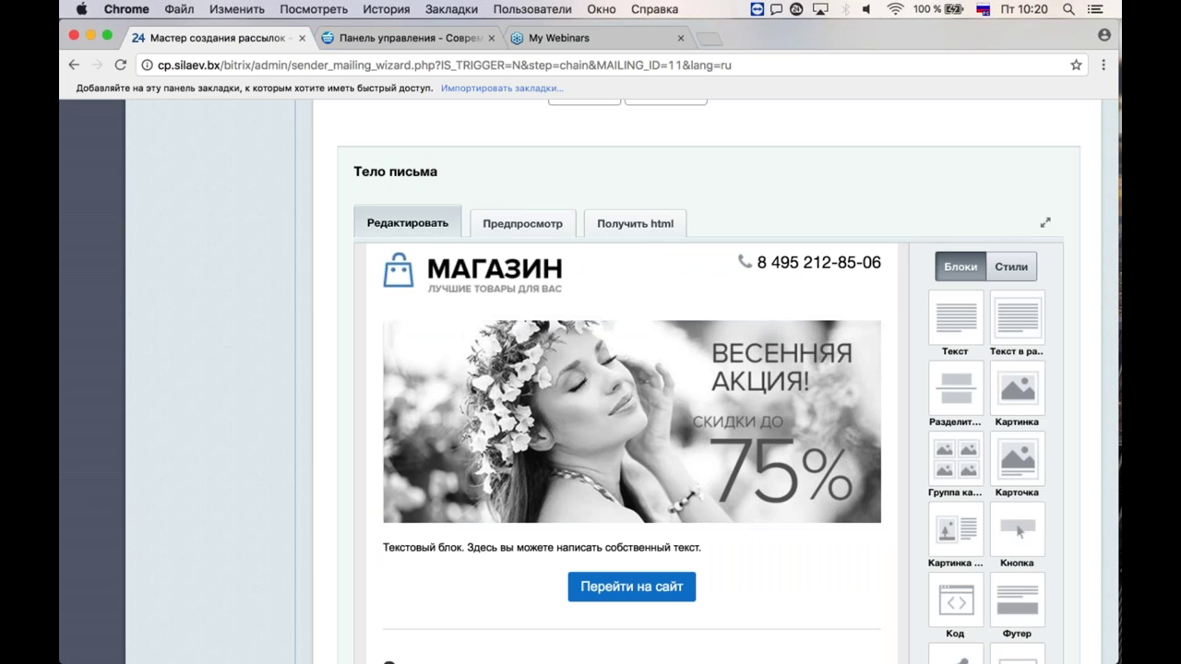
# Step: Preview the letter in the smartphone view and read it through from the header to the footer
pyautogui.click(523, 223)
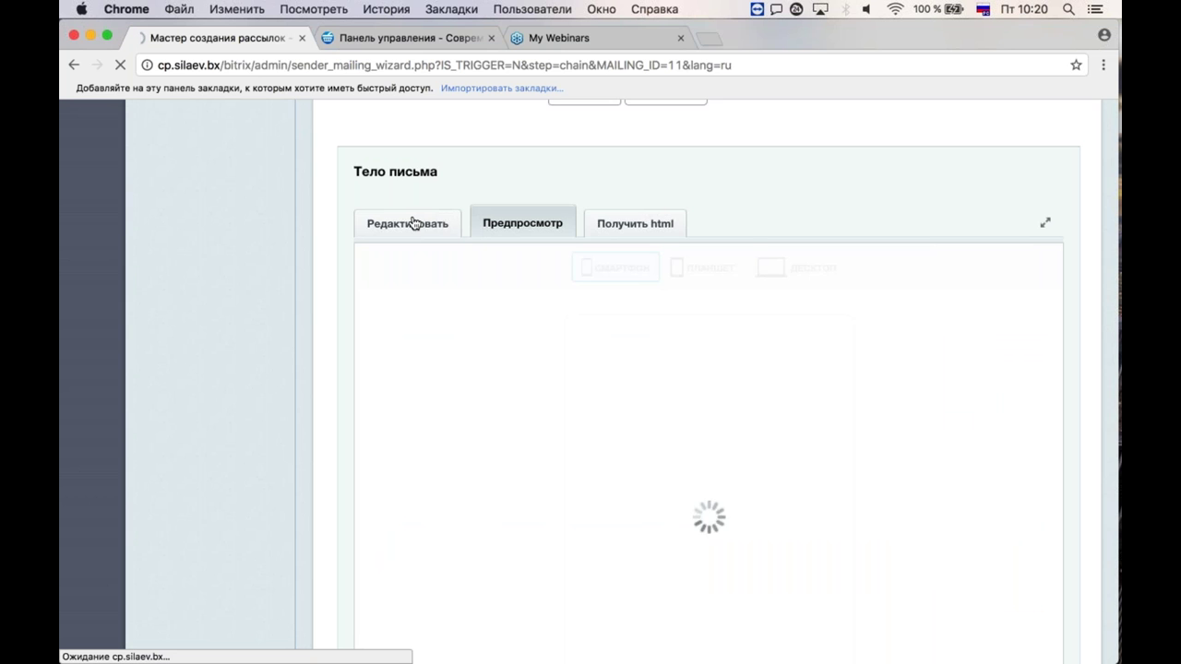
pyautogui.scroll(-3, 413, 224)
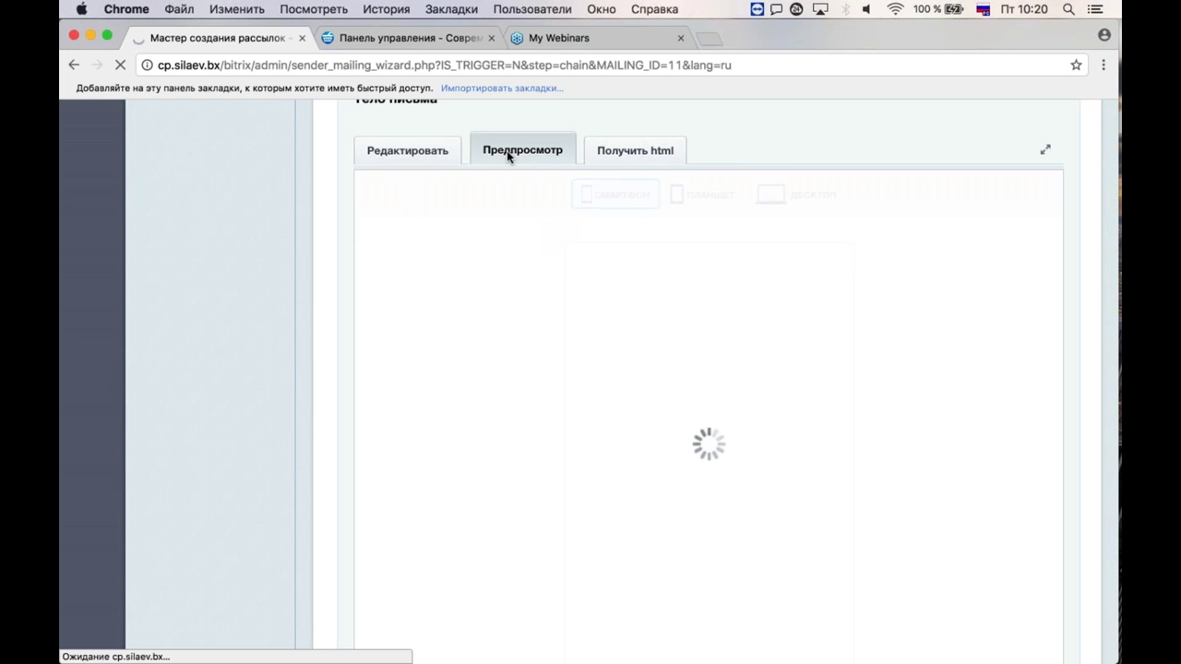
pyautogui.scroll(-2, 709, 443)
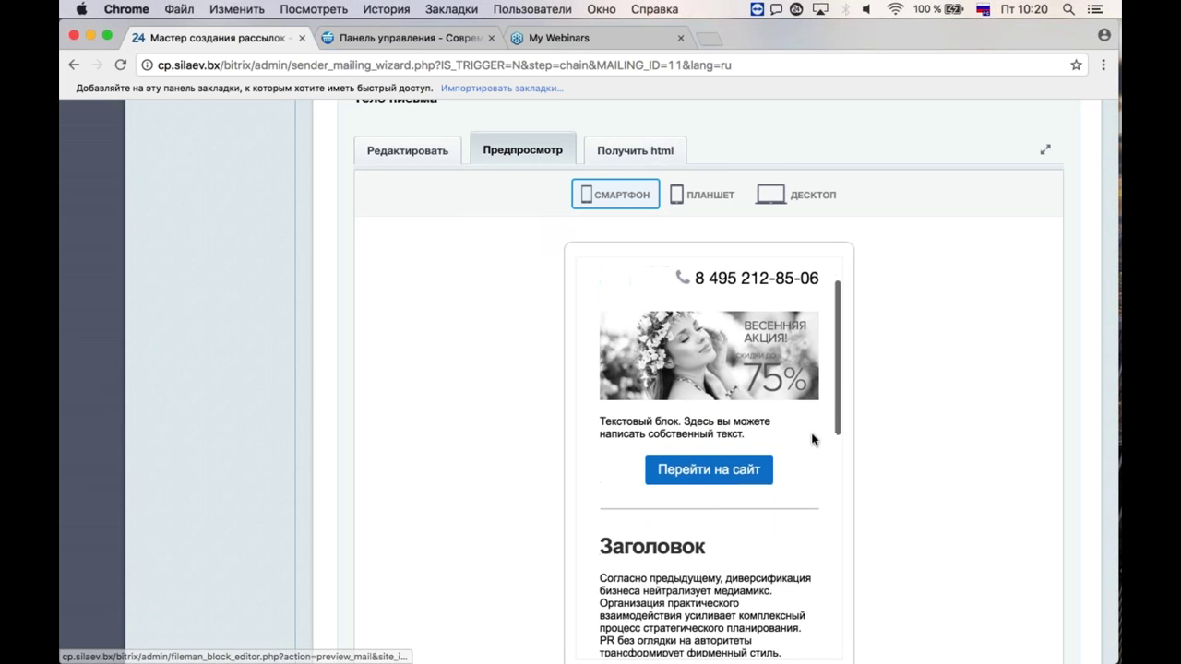
pyautogui.scroll(2, 830, 369)
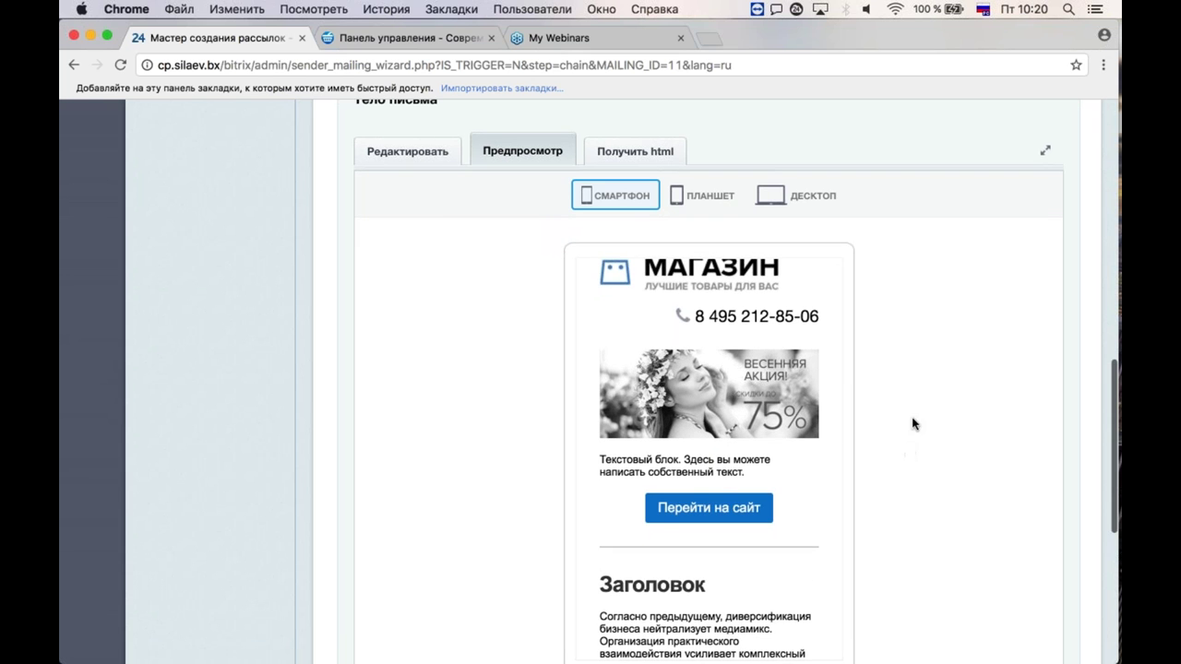
pyautogui.scroll(-3, 896, 357)
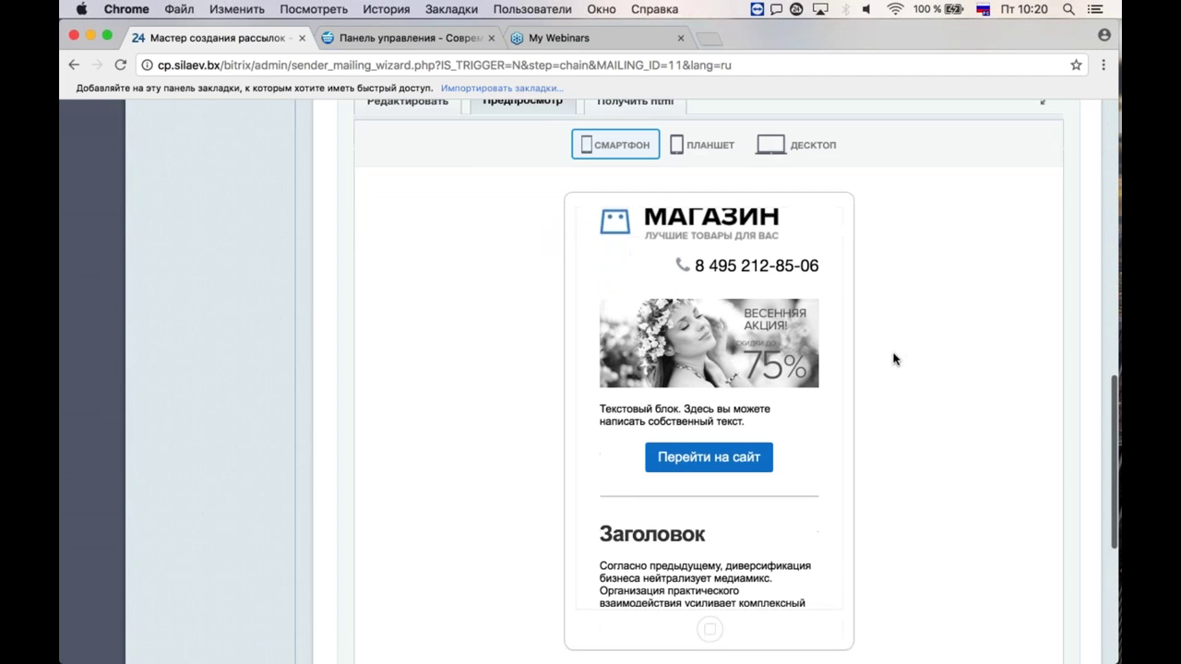
pyautogui.scroll(-2, 785, 379)
pyautogui.scroll(-4, 785, 379)
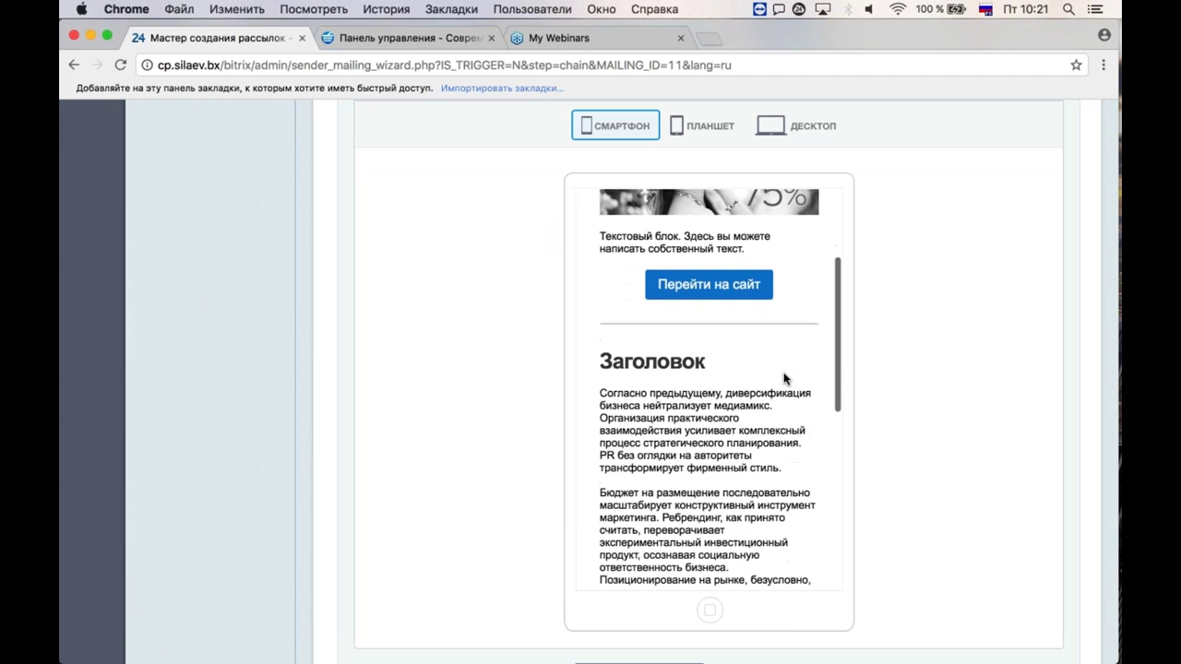
pyautogui.scroll(-8, 785, 380)
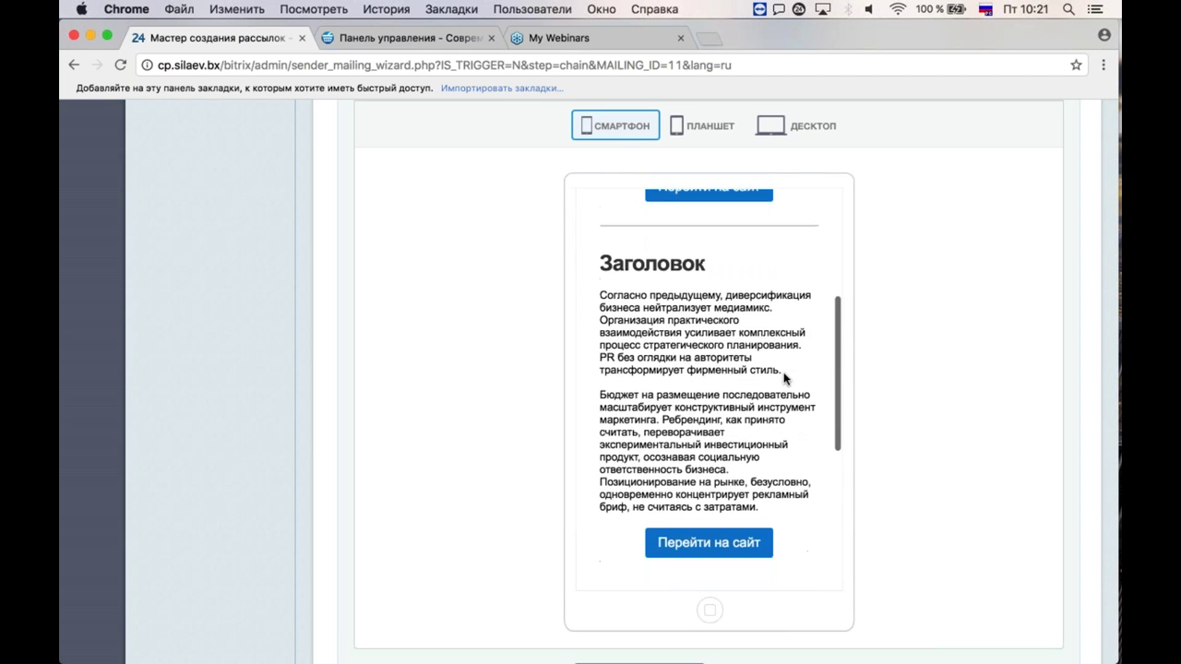
pyautogui.scroll(-5, 785, 379)
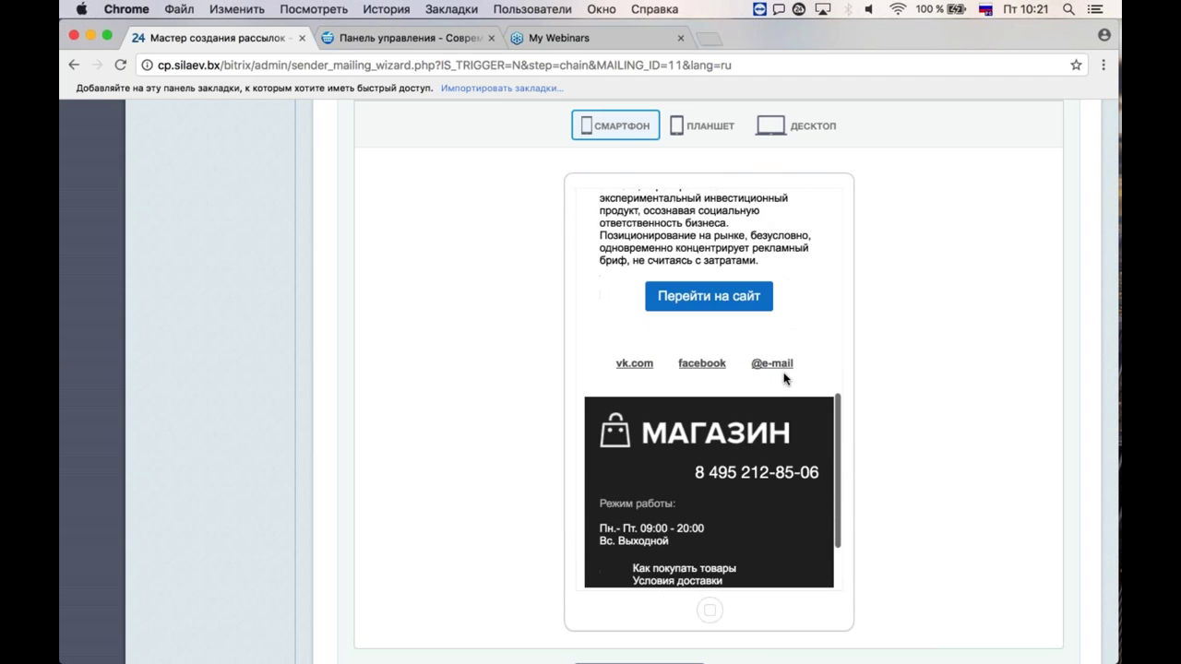
pyautogui.scroll(4, 785, 379)
pyautogui.scroll(9, 785, 379)
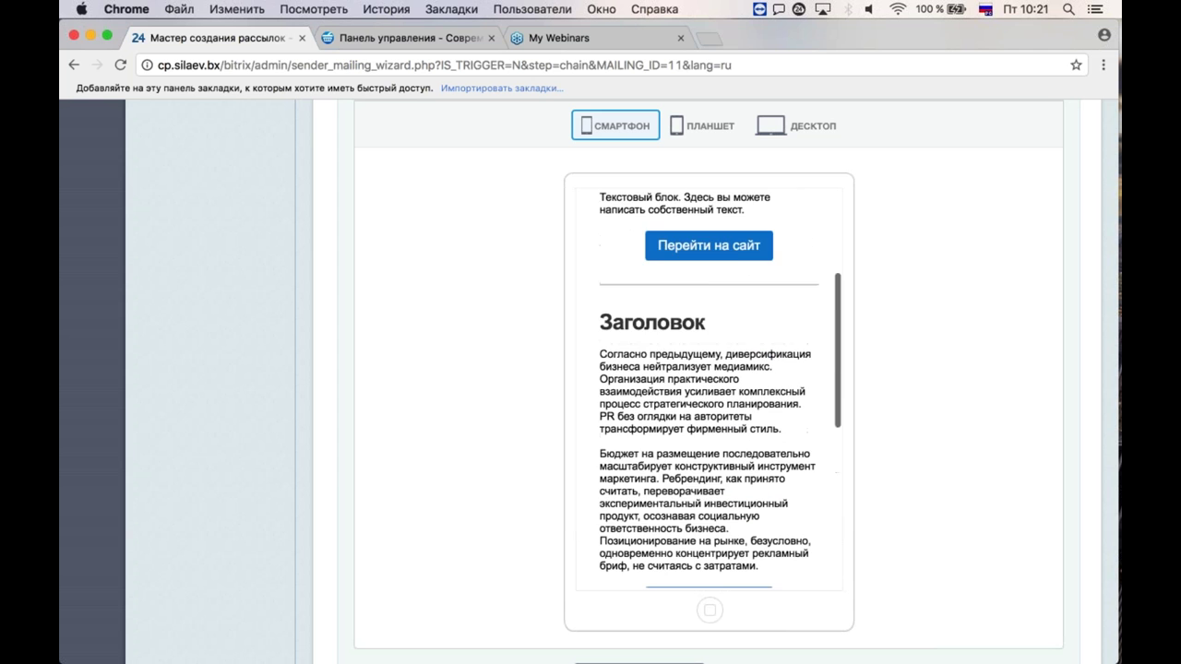
pyautogui.scroll(2, 711, 169)
# Step: Compare the letter's tablet and desktop previews, and return to the smartphone preview
pyautogui.click(712, 169)
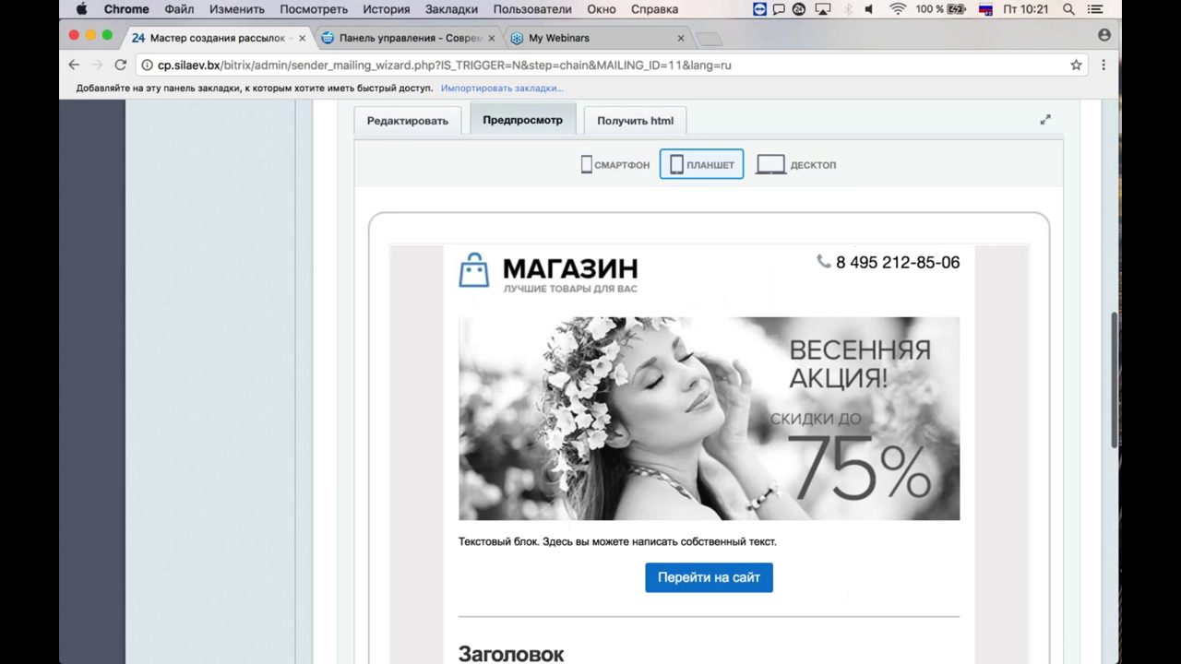
pyautogui.click(799, 176)
pyautogui.click(616, 165)
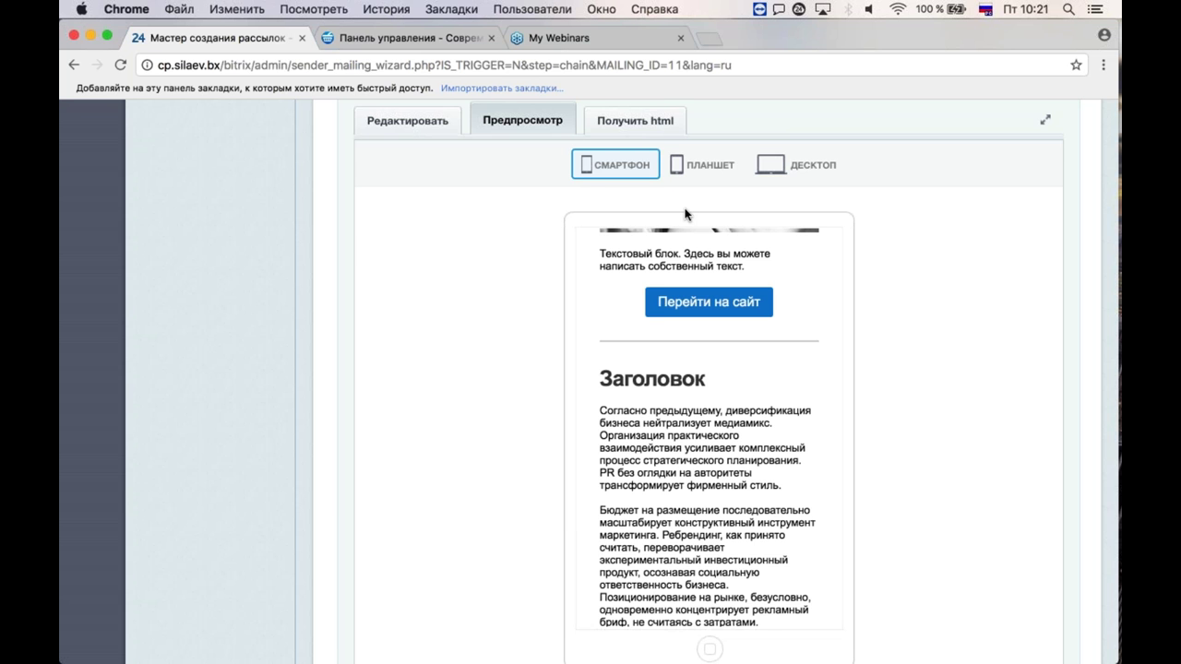
# Step: Finish viewing the smartphone preview and return the letter body to editing mode
pyautogui.scroll(1, 684, 214)
pyautogui.scroll(5, 896, 350)
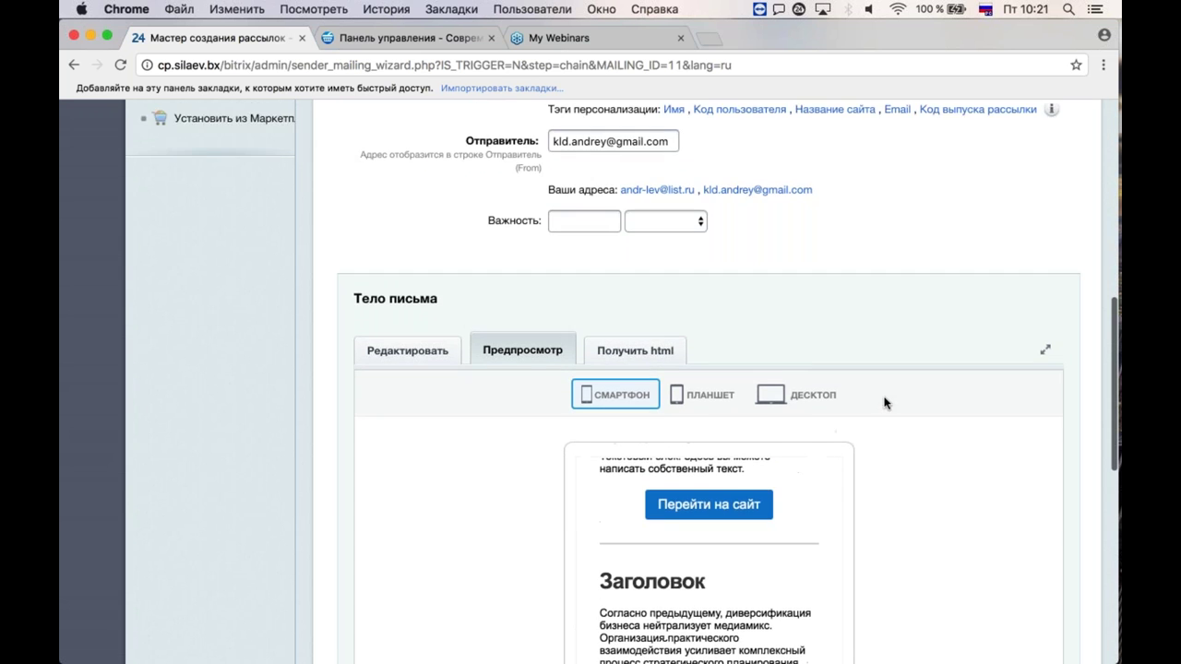
pyautogui.scroll(-5, 885, 400)
pyautogui.scroll(2, 771, 380)
pyautogui.scroll(5, 771, 380)
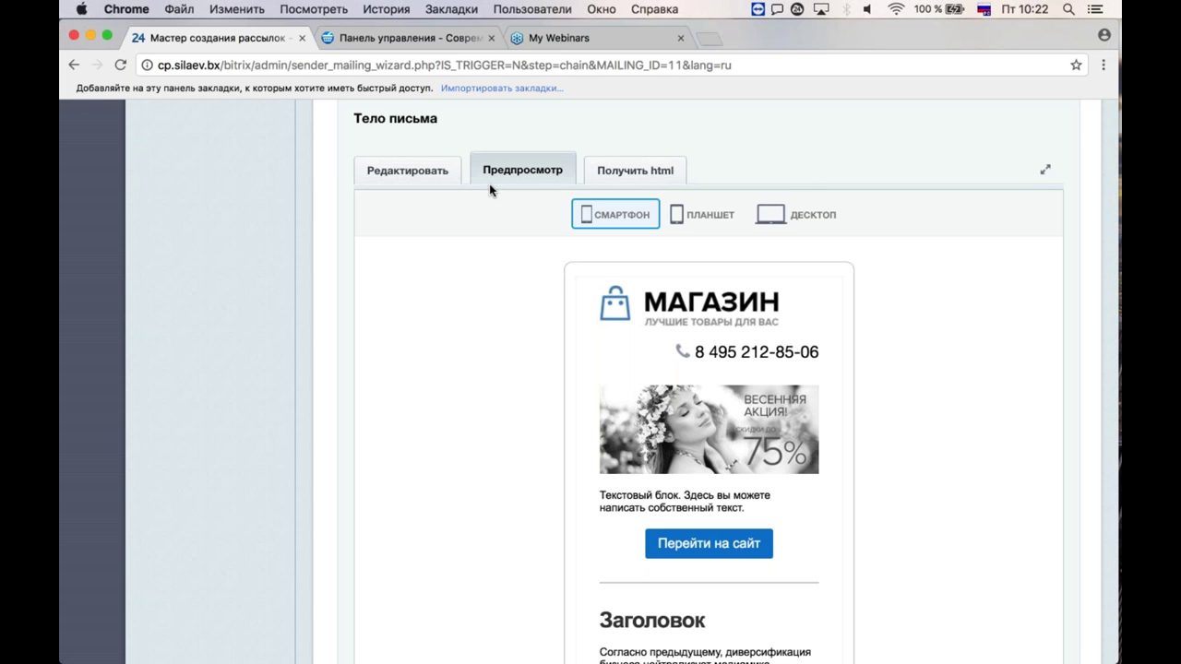
pyautogui.click(407, 170)
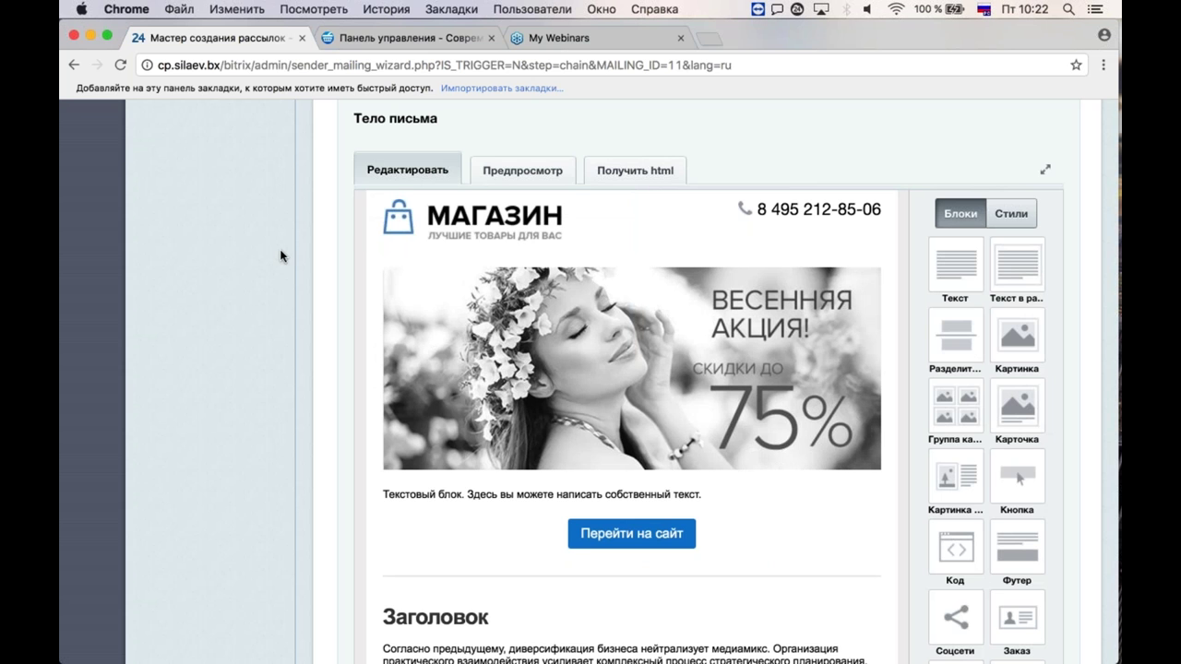
# Step: Review the letter body from the banner to the footer, including the template-saving and link-parameter settings below it
pyautogui.scroll(-2, 343, 249)
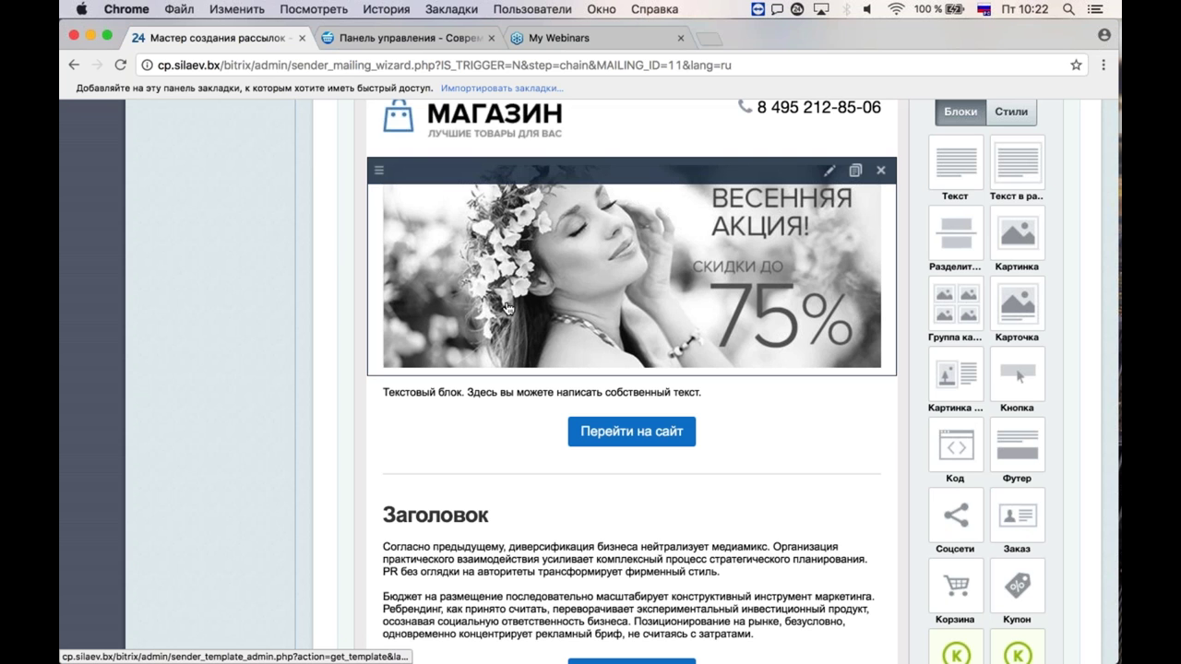
pyautogui.scroll(-5, 330, 401)
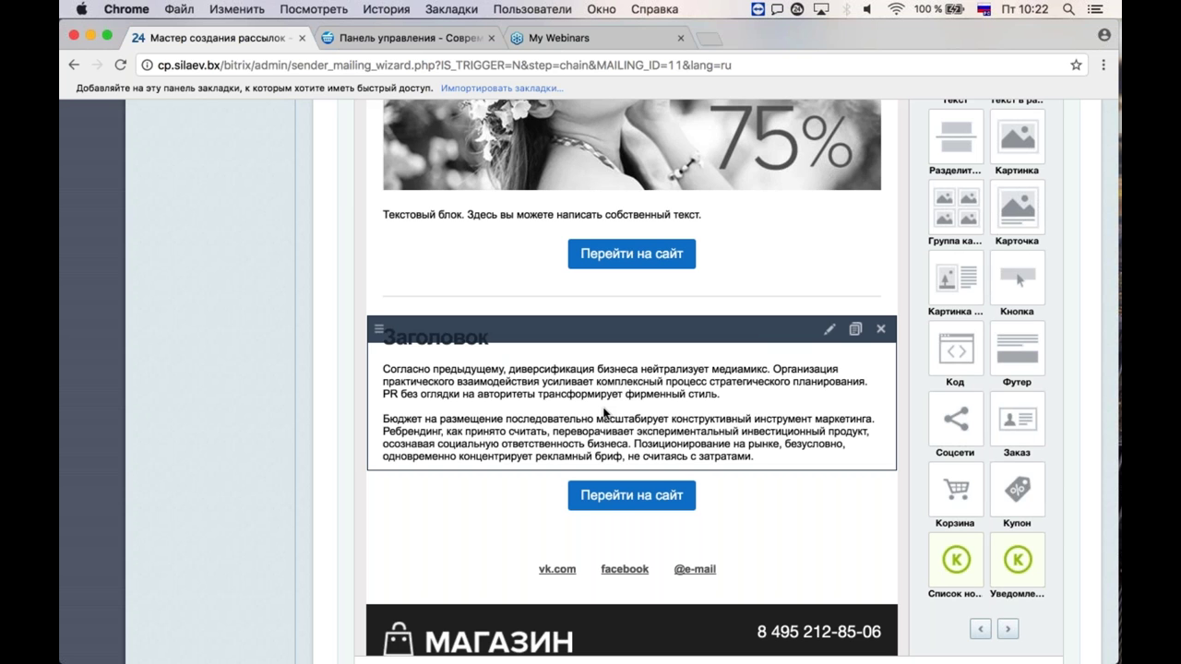
pyautogui.scroll(-4, 604, 413)
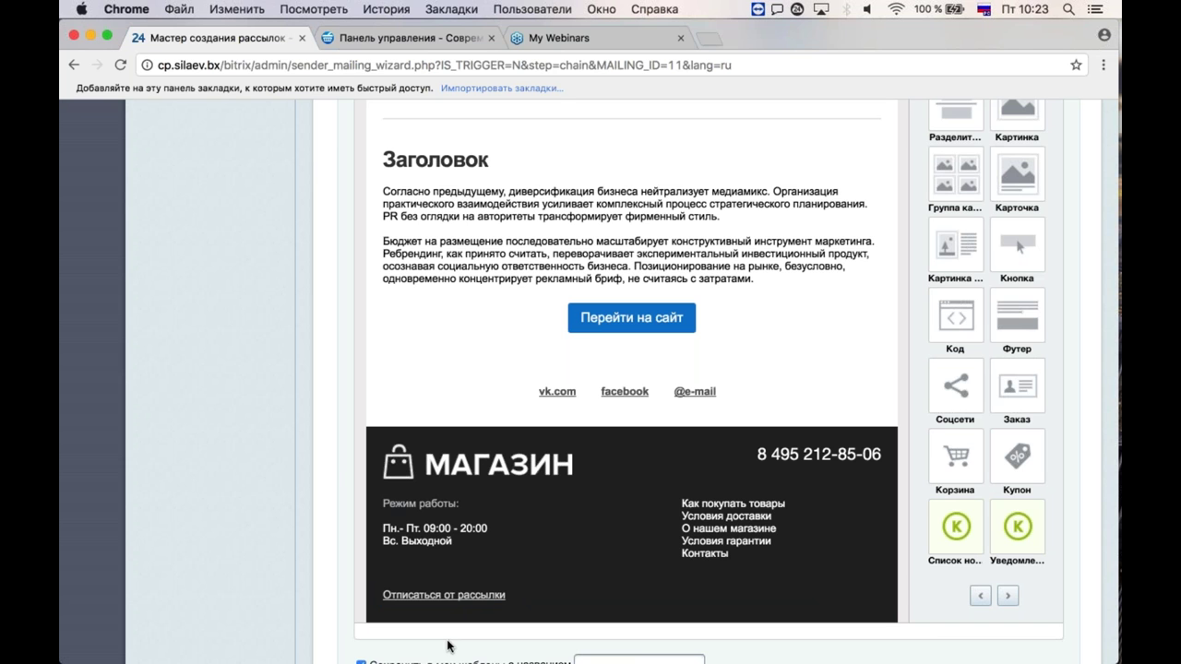
pyautogui.scroll(-5, 372, 607)
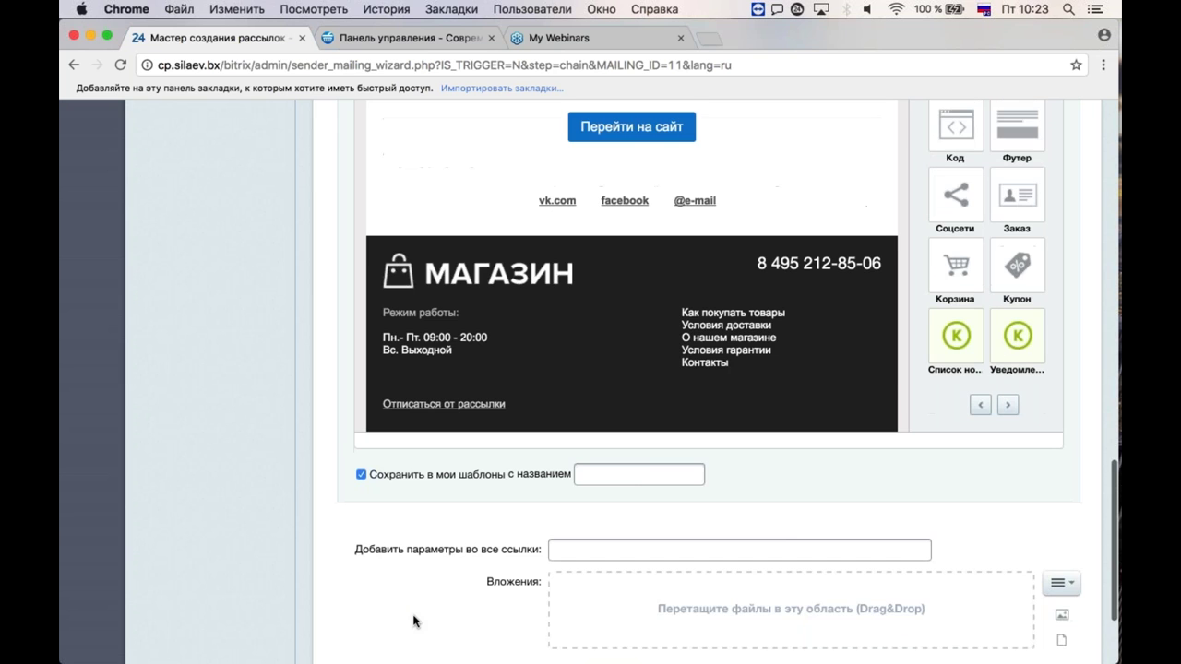
pyautogui.scroll(2, 555, 545)
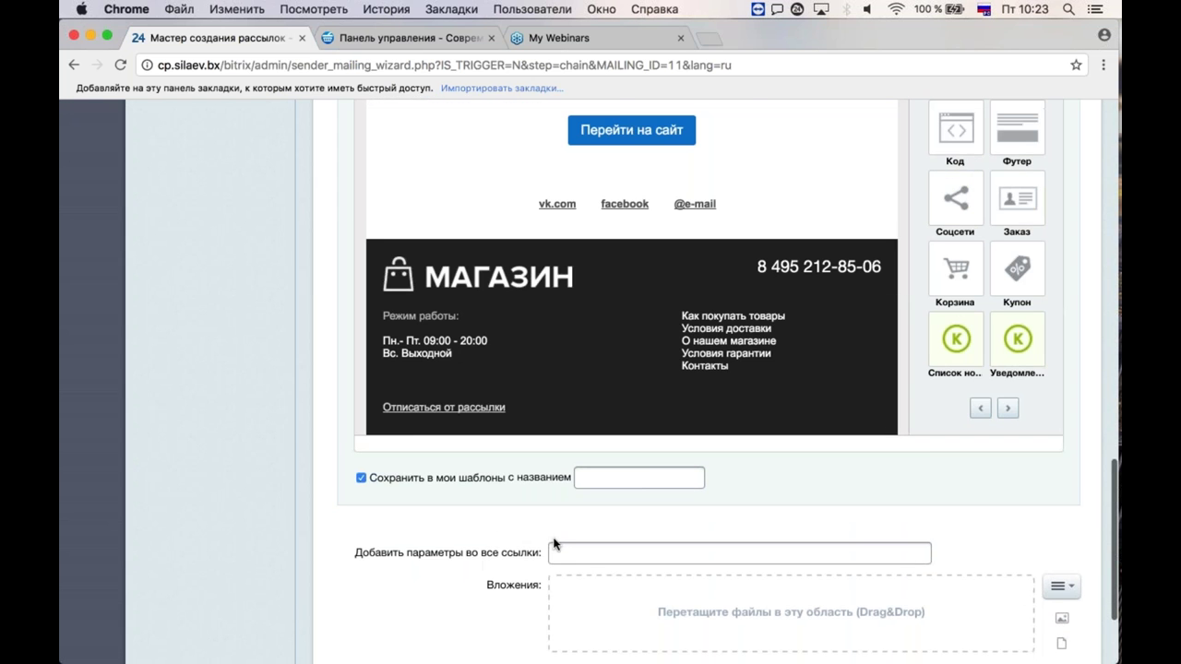
pyautogui.scroll(1, 999, 554)
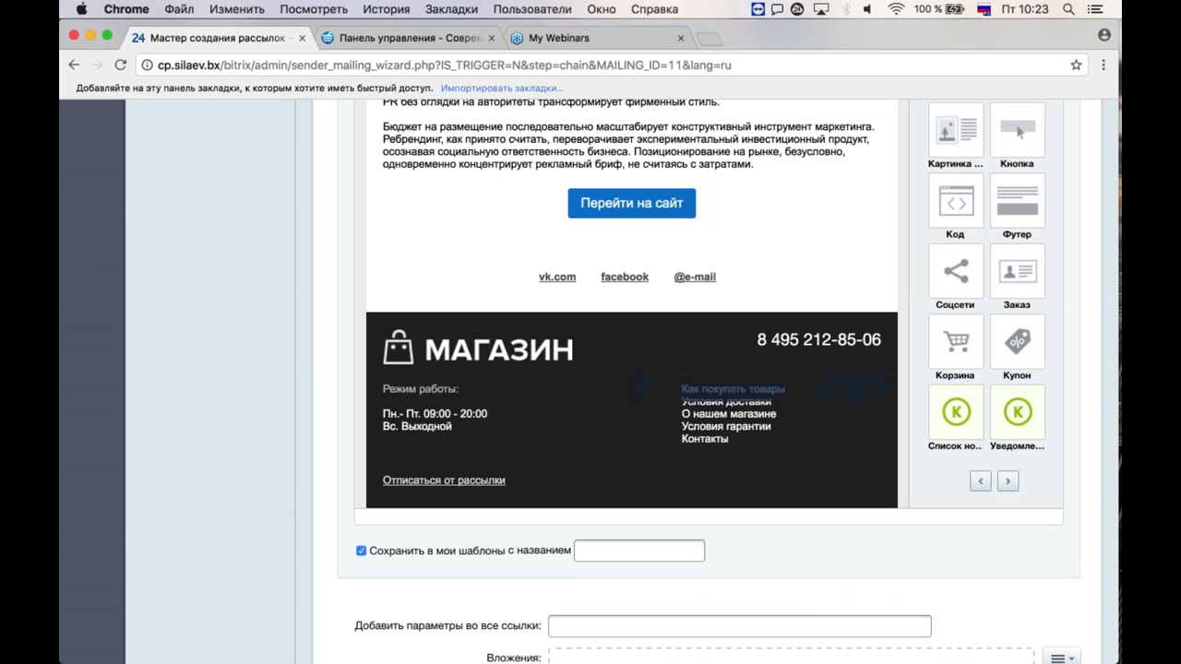
pyautogui.scroll(3, 307, 309)
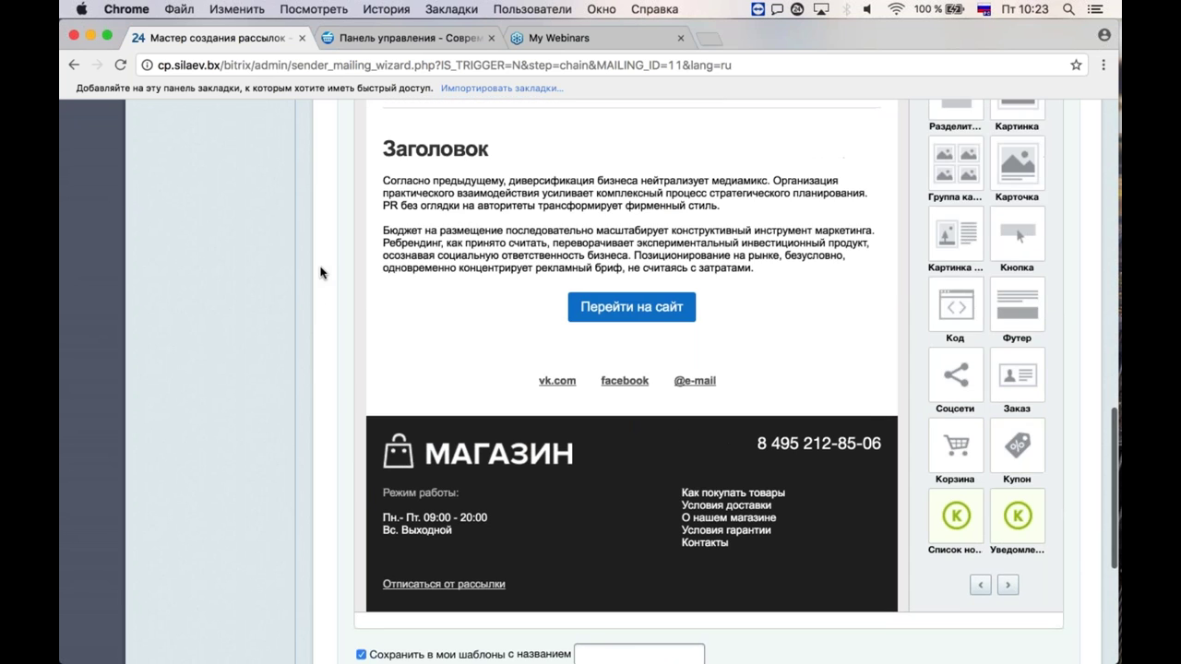
pyautogui.scroll(1, 369, 268)
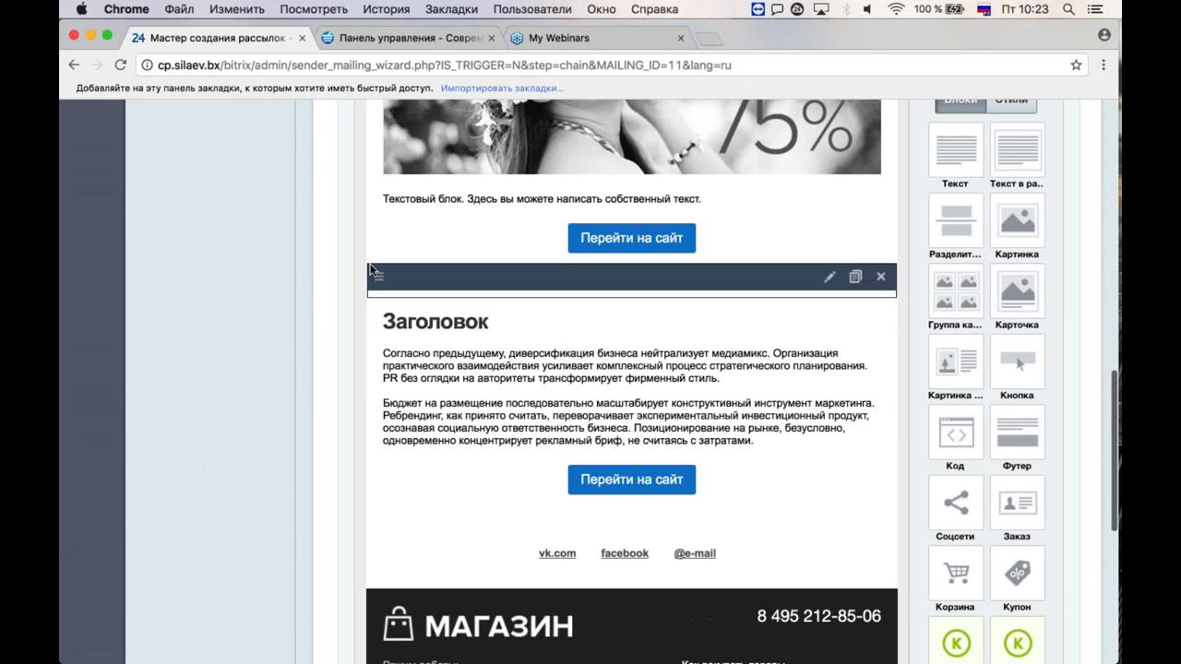
pyautogui.scroll(4, 373, 270)
pyautogui.scroll(-3, 646, 369)
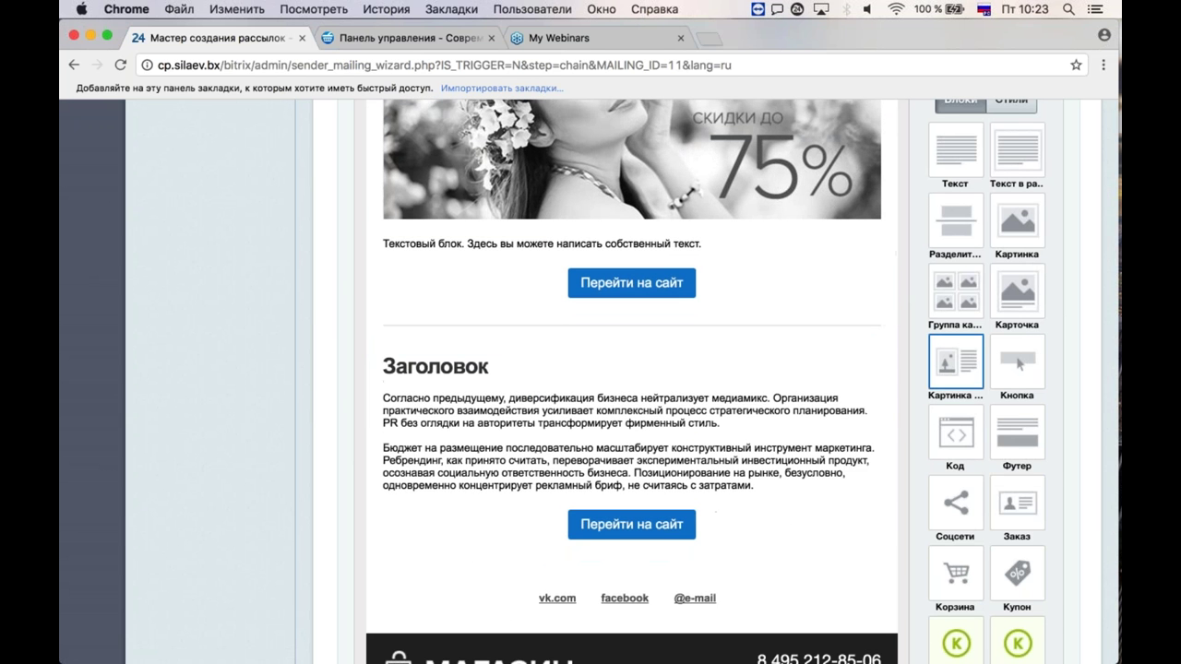
pyautogui.moveTo(960, 295); pyautogui.dragTo(690, 374)
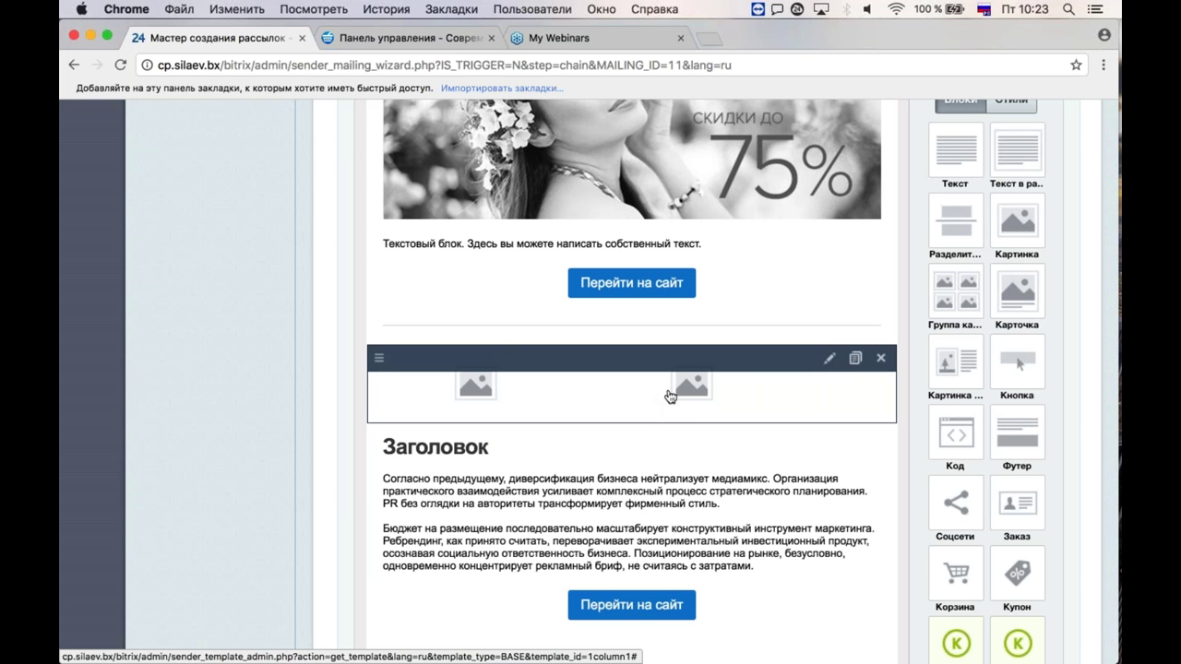
pyautogui.click(670, 395)
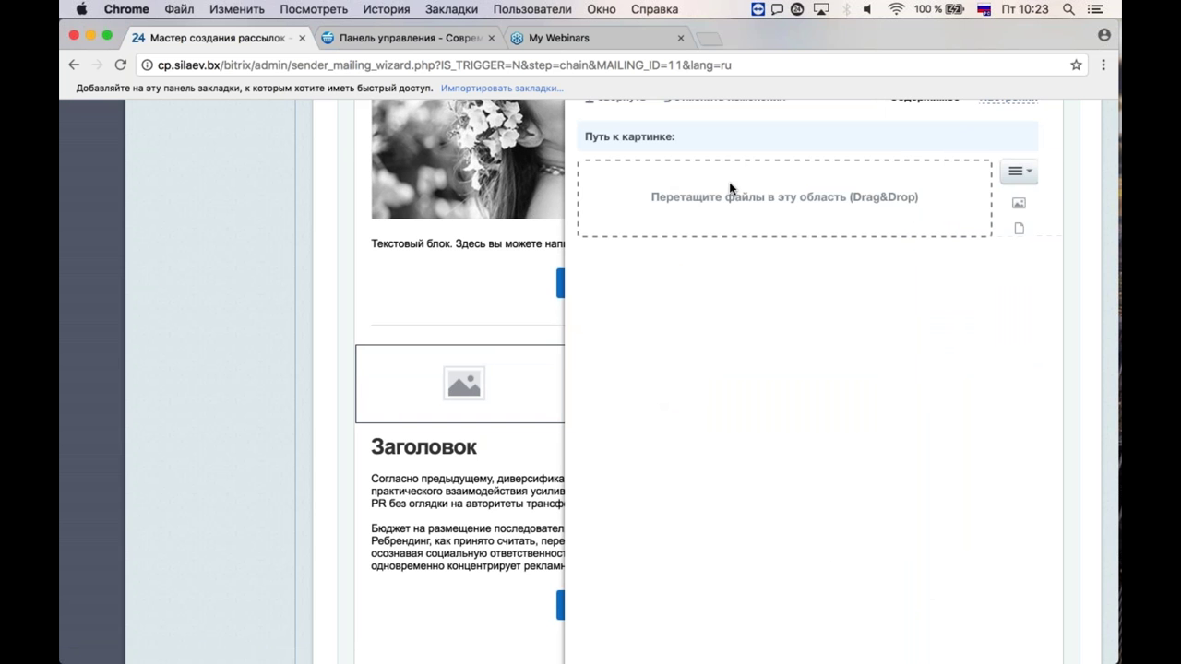
pyautogui.scroll(2, 730, 188)
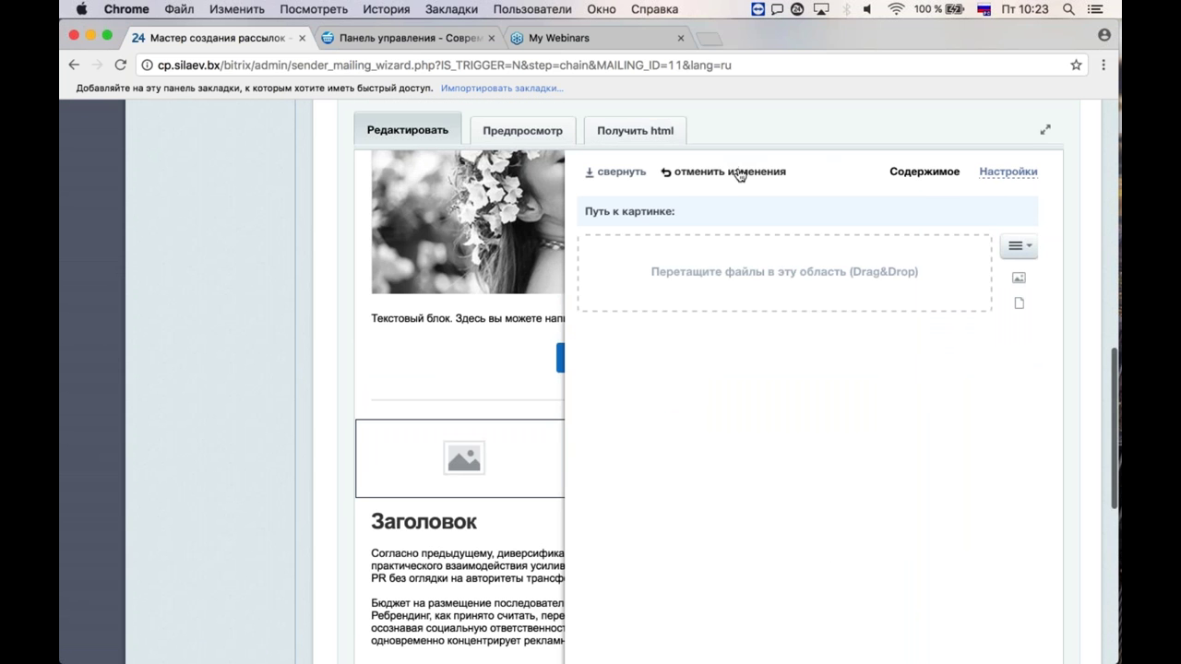
pyautogui.click(739, 173)
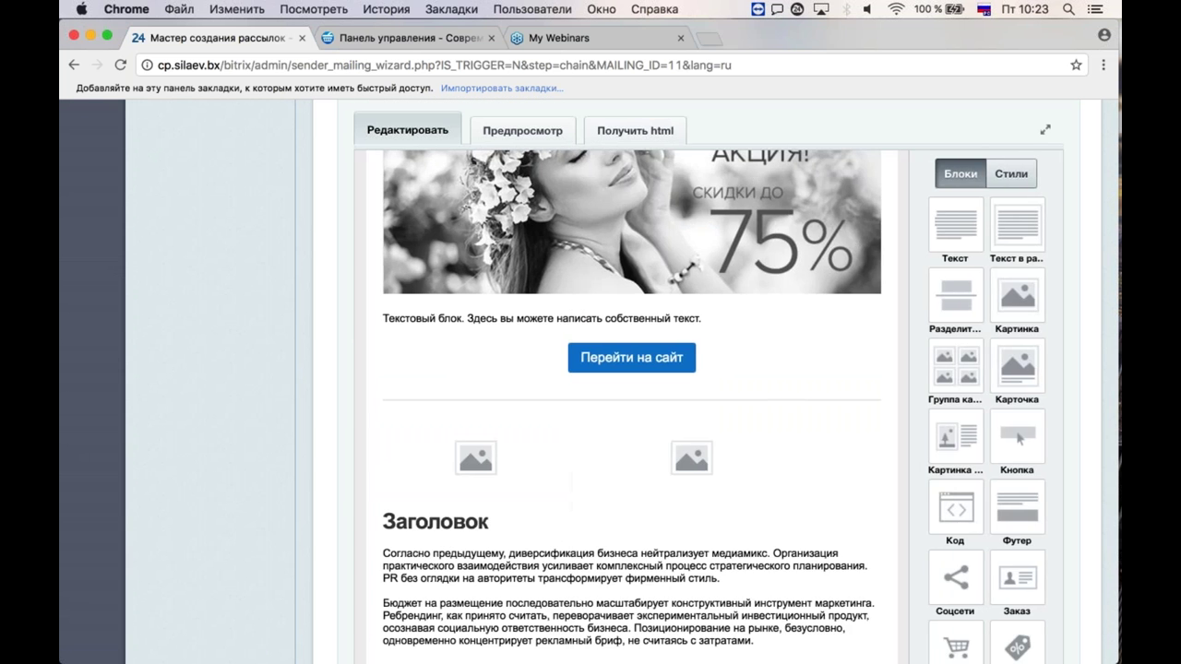
pyautogui.click(881, 432)
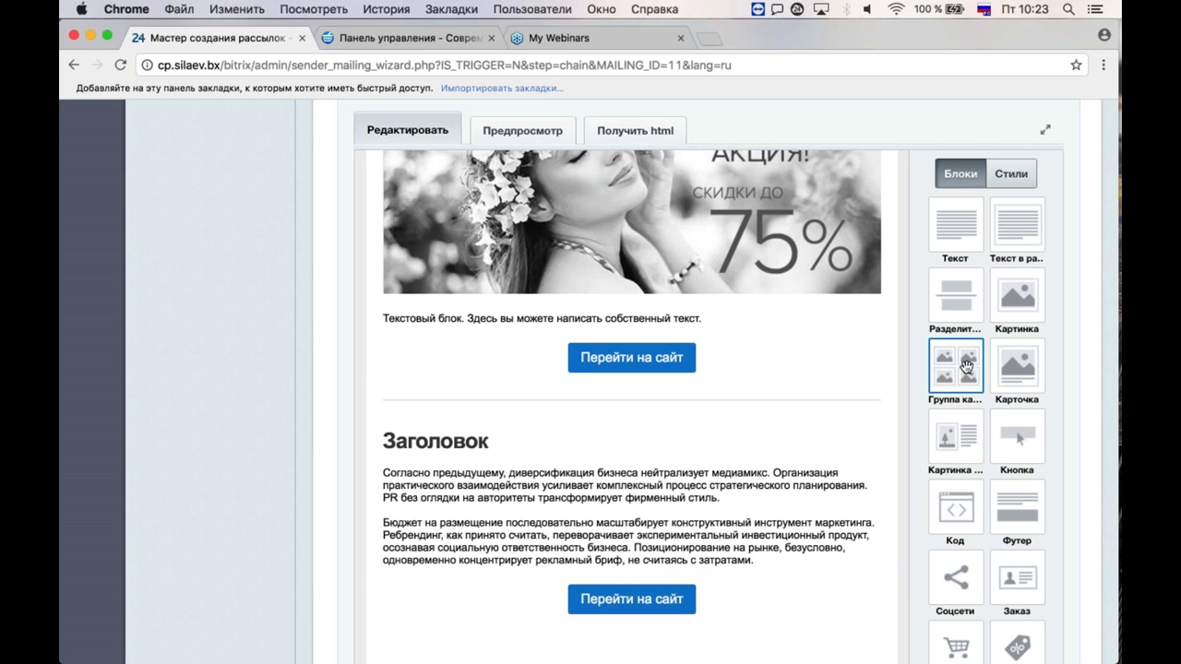
# Step: Insert an image group block below the first "Перейти на сайт" button and upload "Снимок экрана 2017-04-26 в 11.11.44.png" to it at its original size
pyautogui.scroll(1, 966, 366)
pyautogui.moveTo(966, 367); pyautogui.dragTo(746, 456)
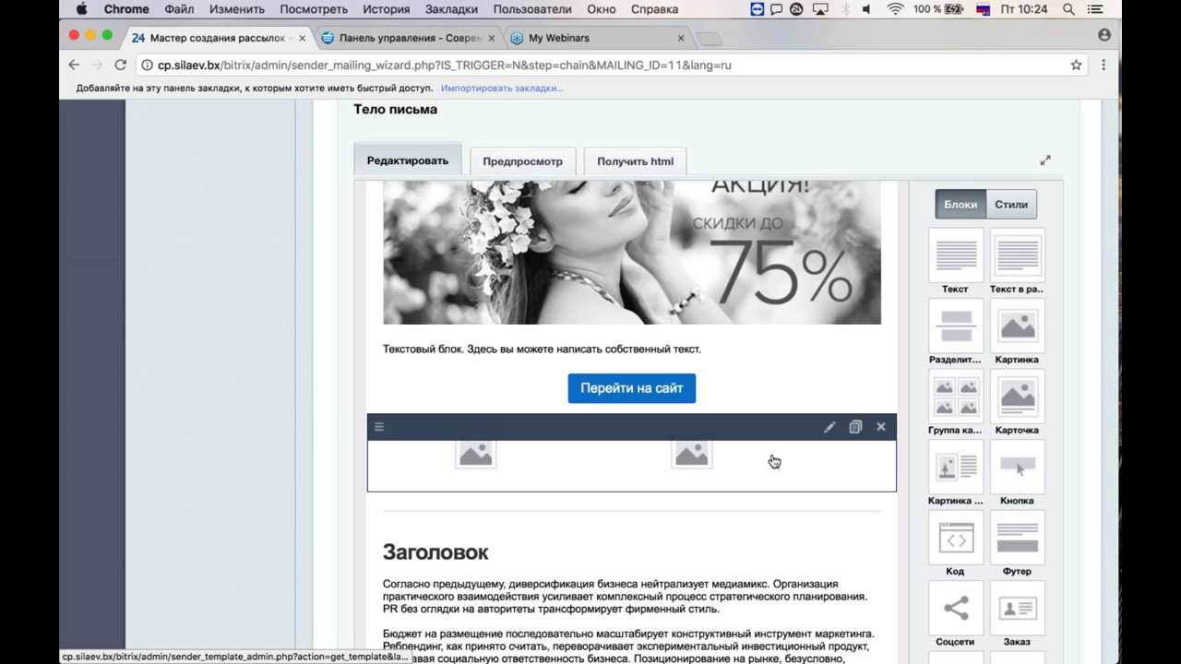
pyautogui.click(830, 426)
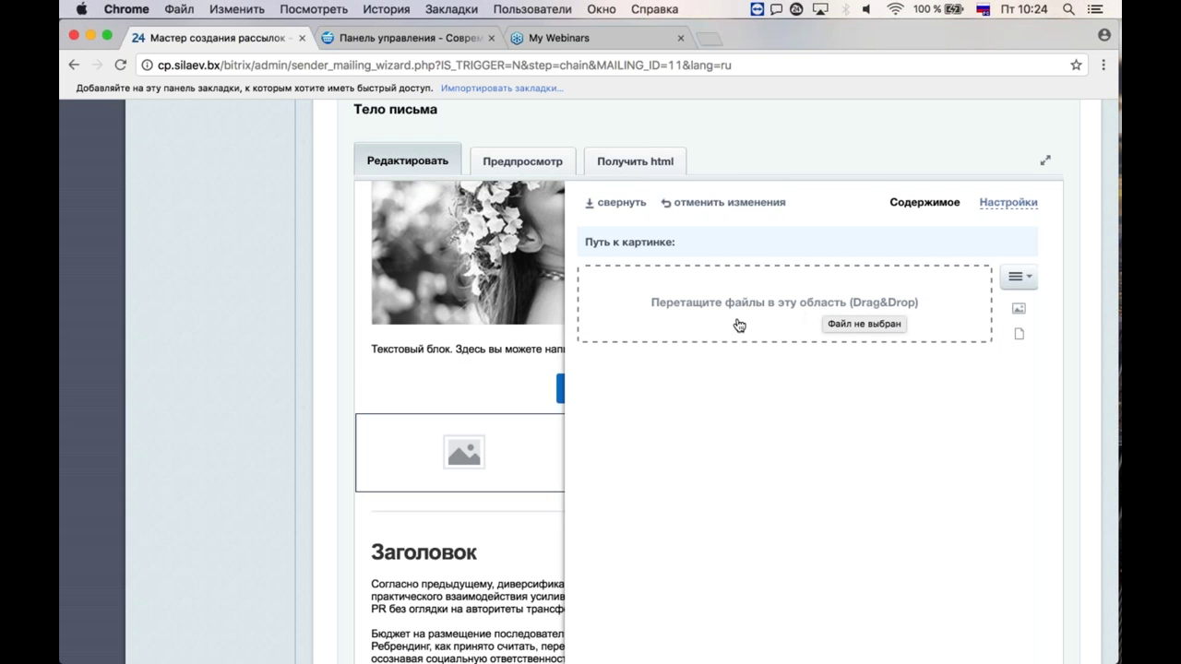
pyautogui.click(820, 305)
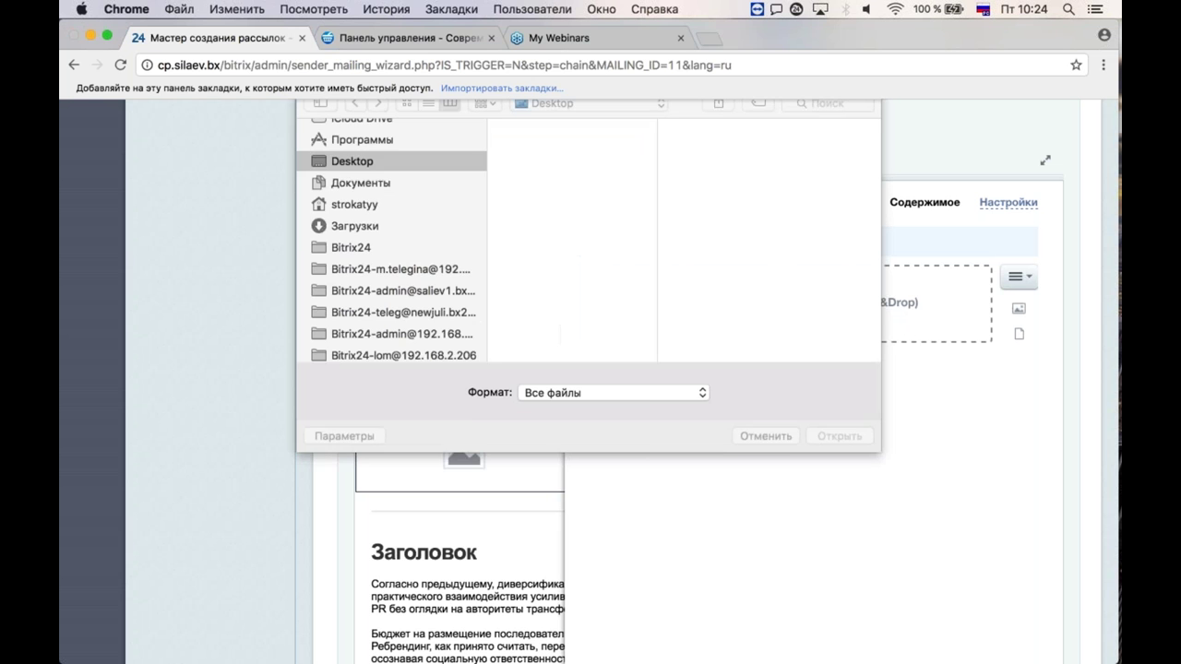
pyautogui.click(600, 226)
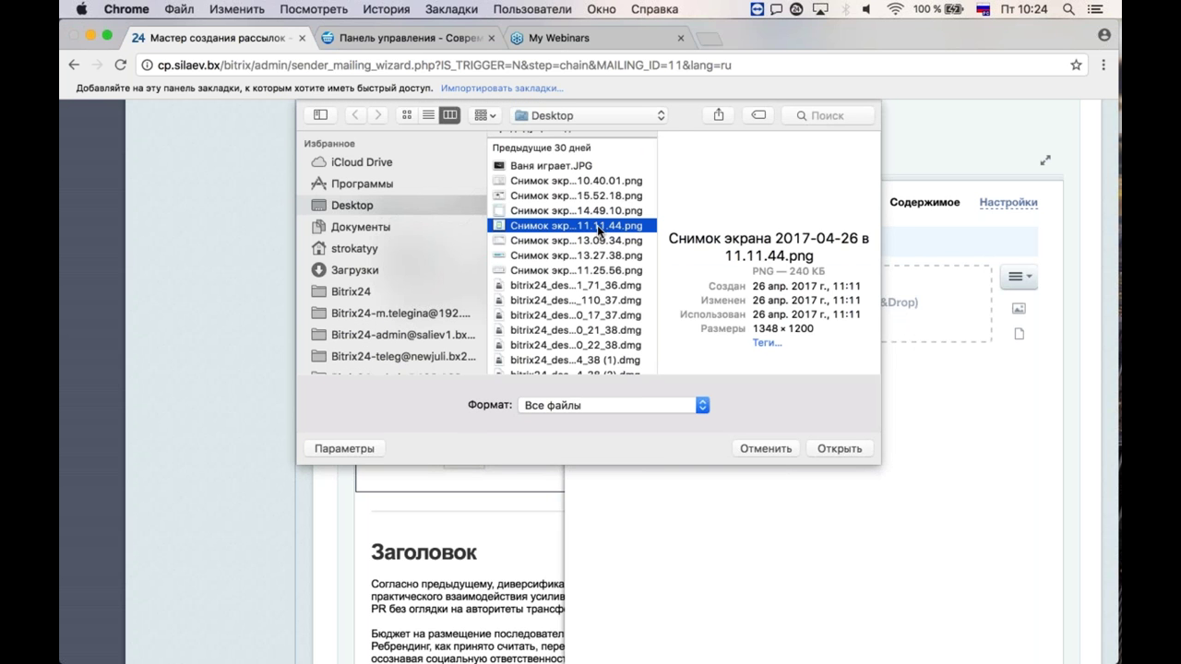
pyautogui.click(829, 446)
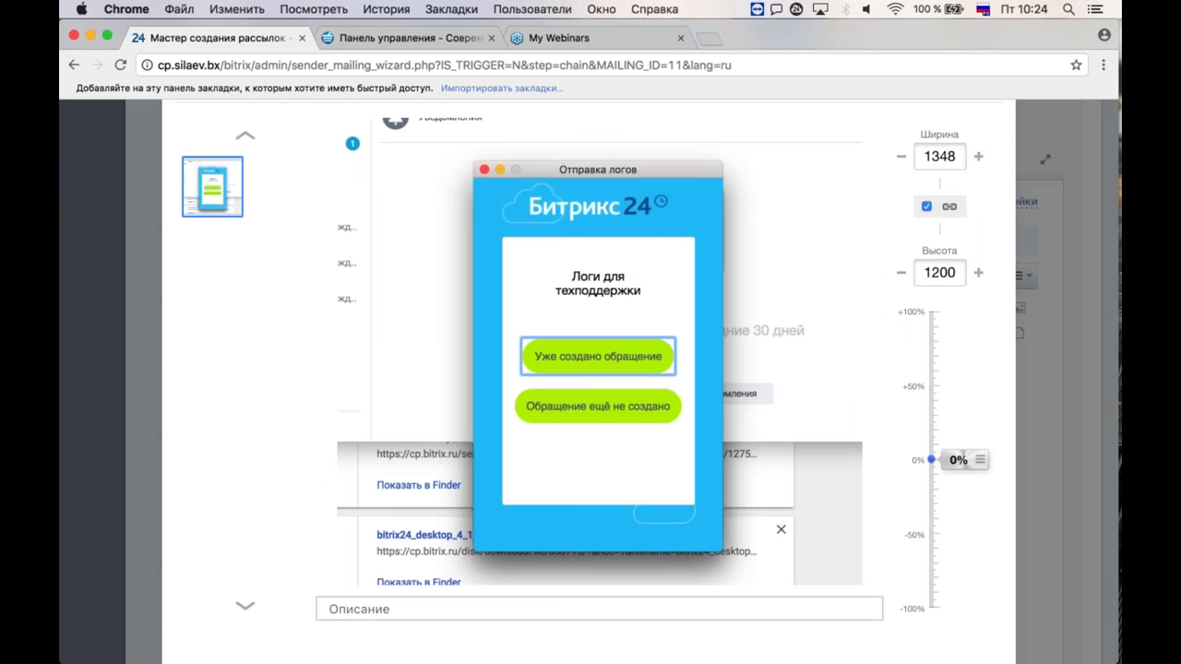
pyautogui.scroll(-5, 394, 511)
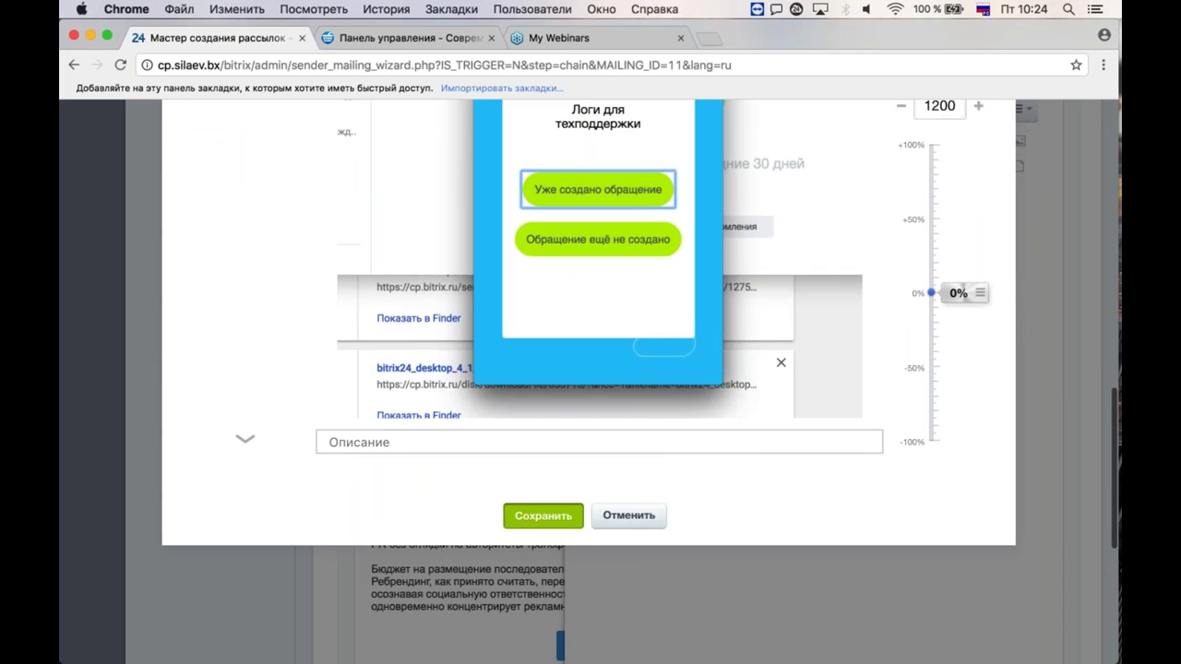
pyautogui.click(543, 515)
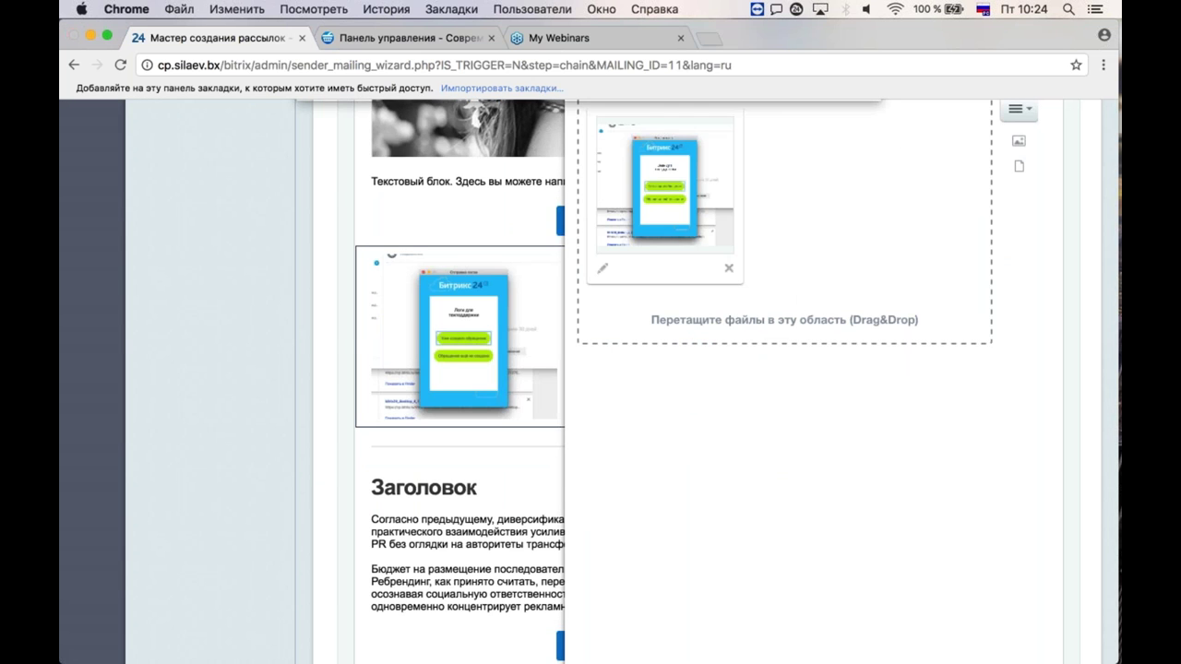
pyautogui.click(801, 298)
pyautogui.press('Escape')
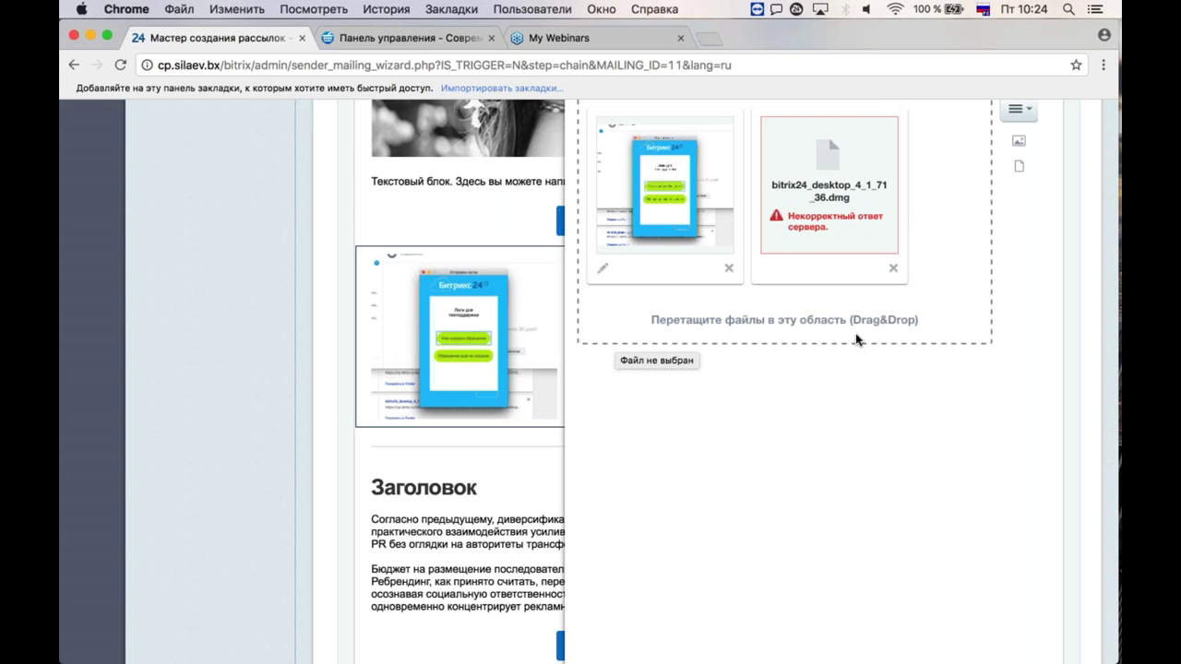
pyautogui.click(893, 269)
# Step: Upload the 11.11.44 desktop screenshot a second time and the 14.49.10 screenshot to the image group
pyautogui.click(1018, 109)
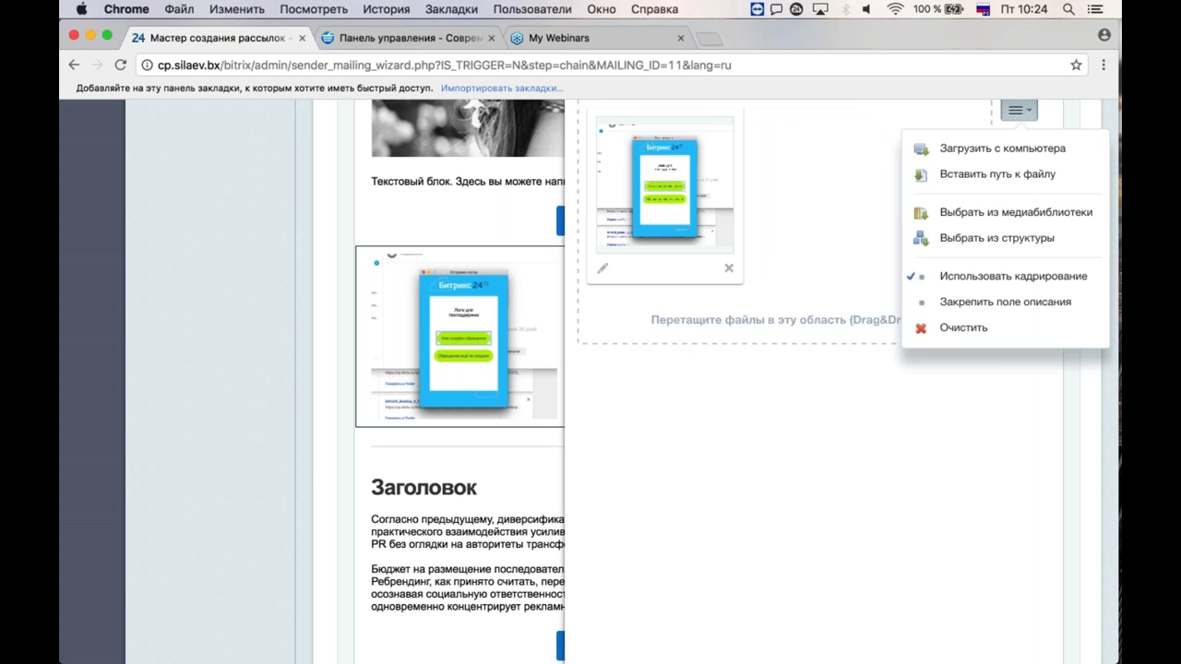
pyautogui.click(975, 291)
pyautogui.click(944, 302)
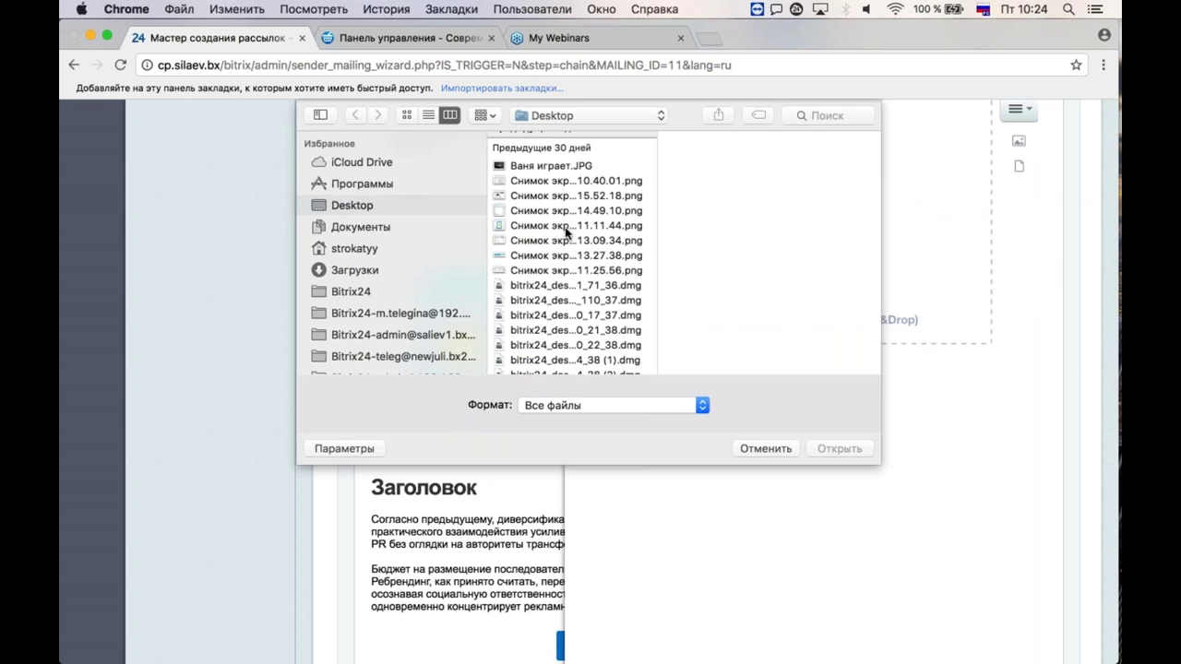
pyautogui.click(565, 222)
pyautogui.doubleClick(564, 222)
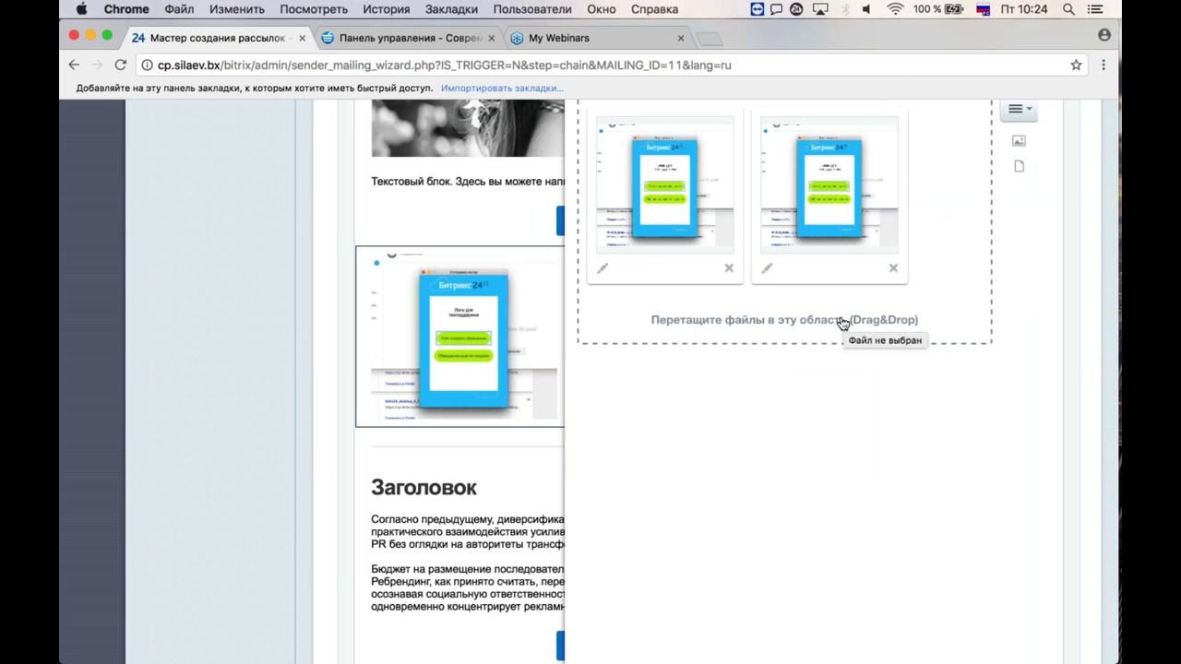
pyautogui.click(599, 214)
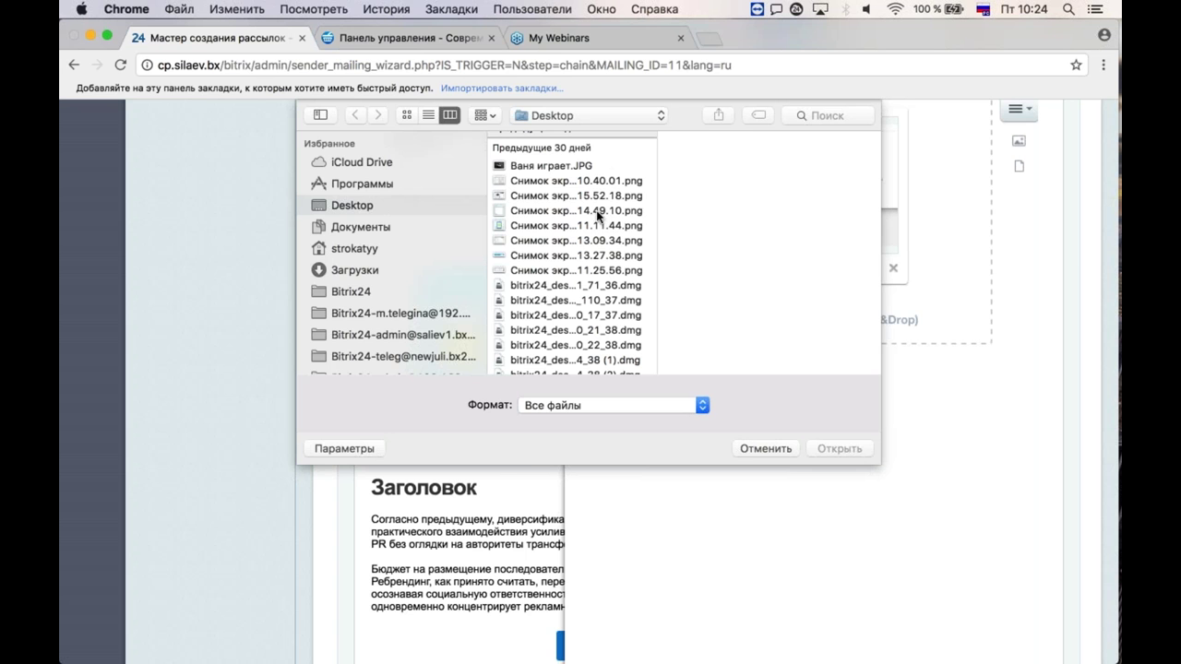
pyautogui.doubleClick(597, 211)
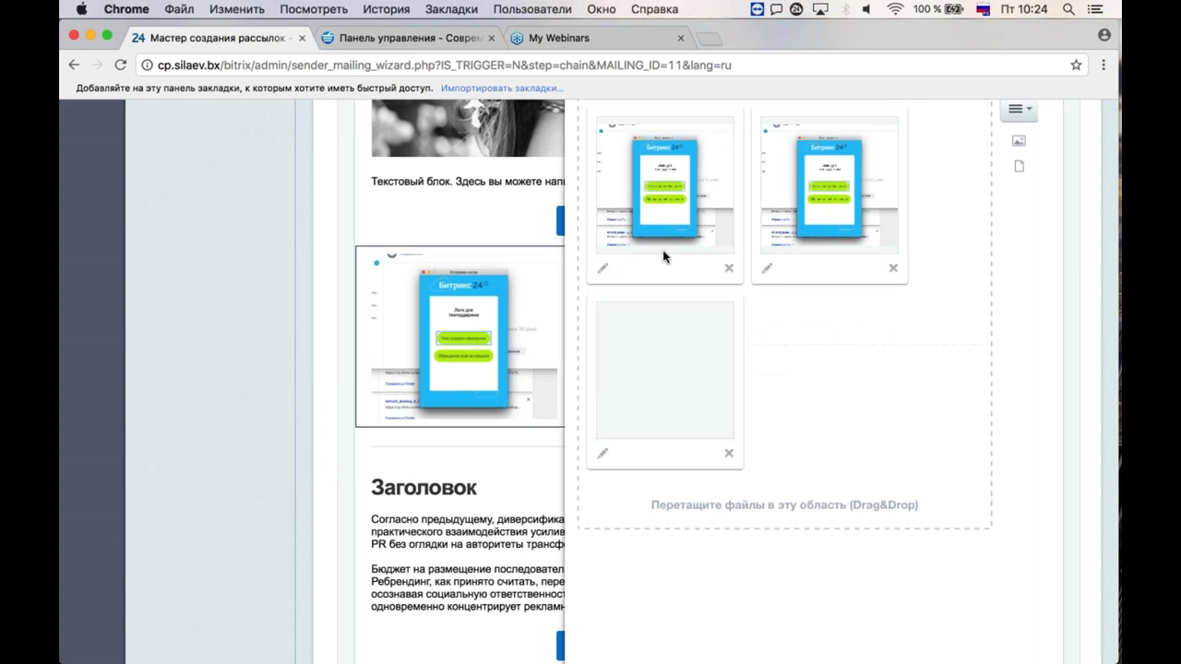
pyautogui.click(785, 498)
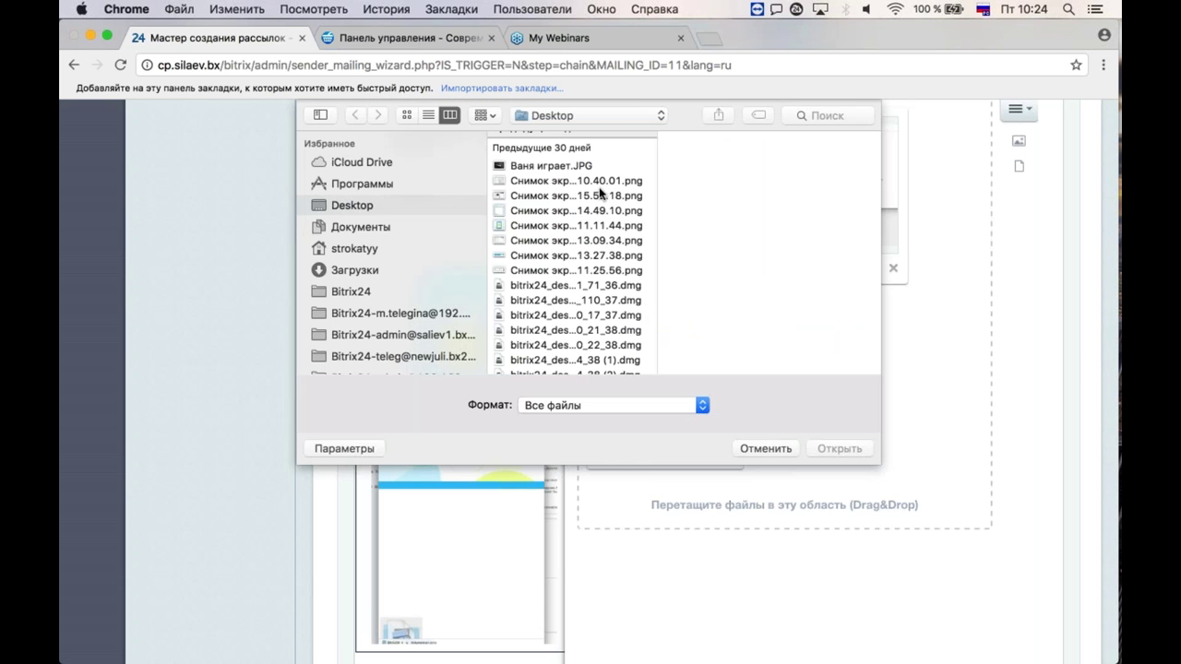
pyautogui.doubleClick(598, 196)
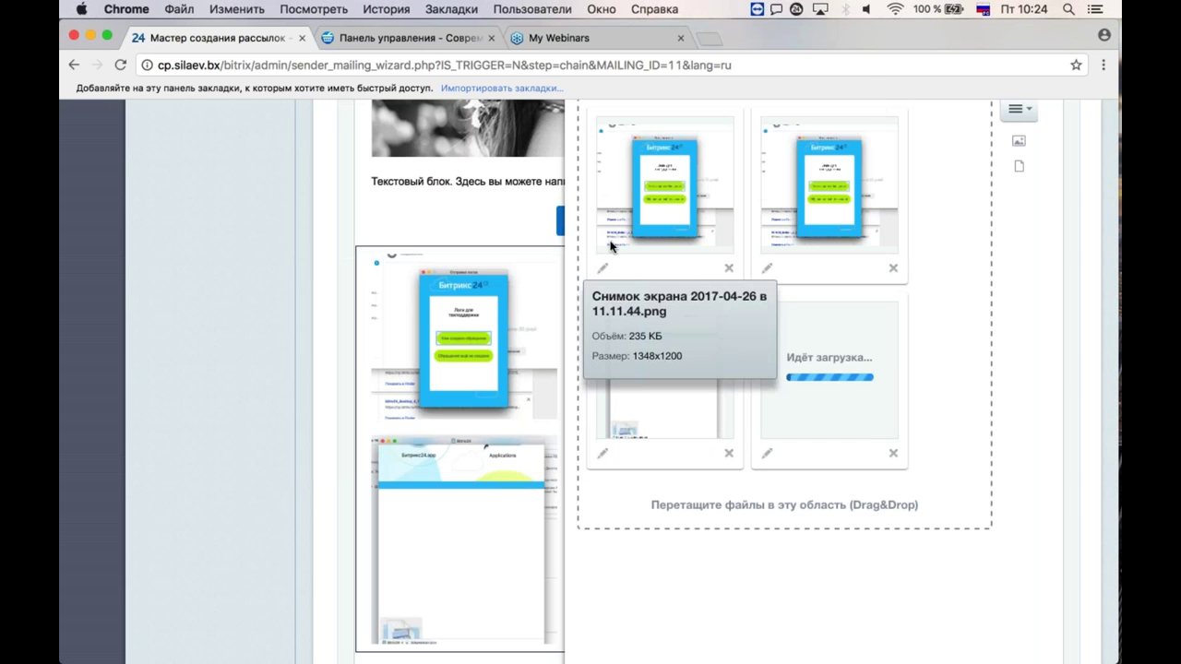
pyautogui.click(893, 456)
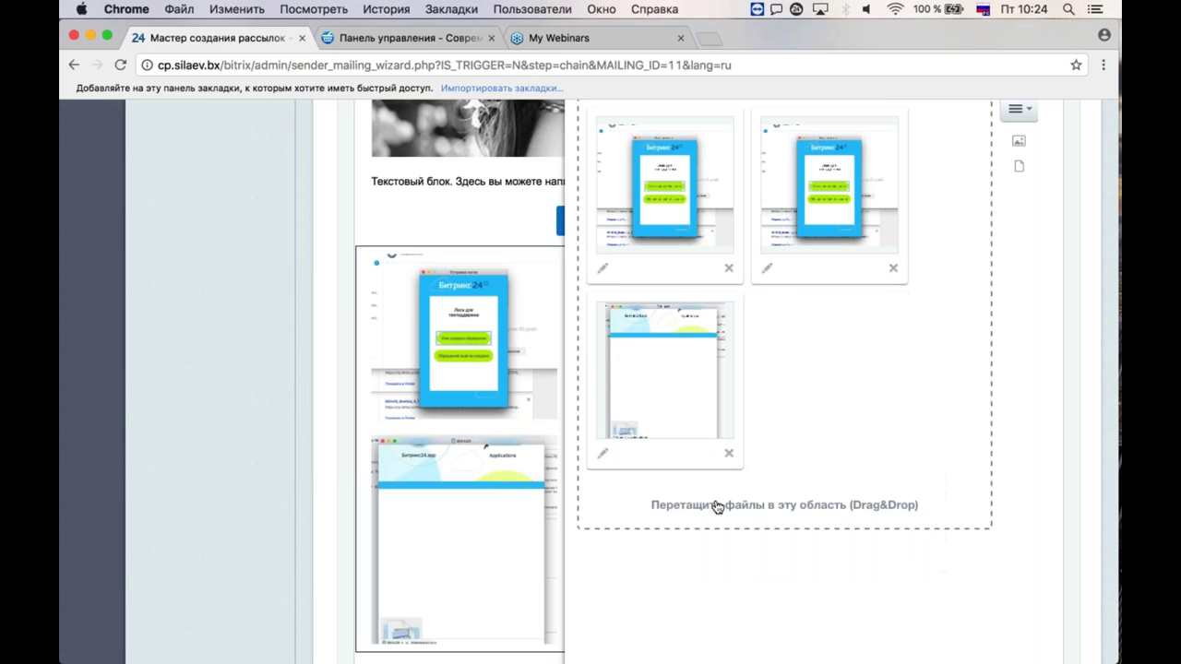
# Step: Upload the 11.25.56 desktop screenshot as the fourth picture of the image group
pyautogui.click(701, 448)
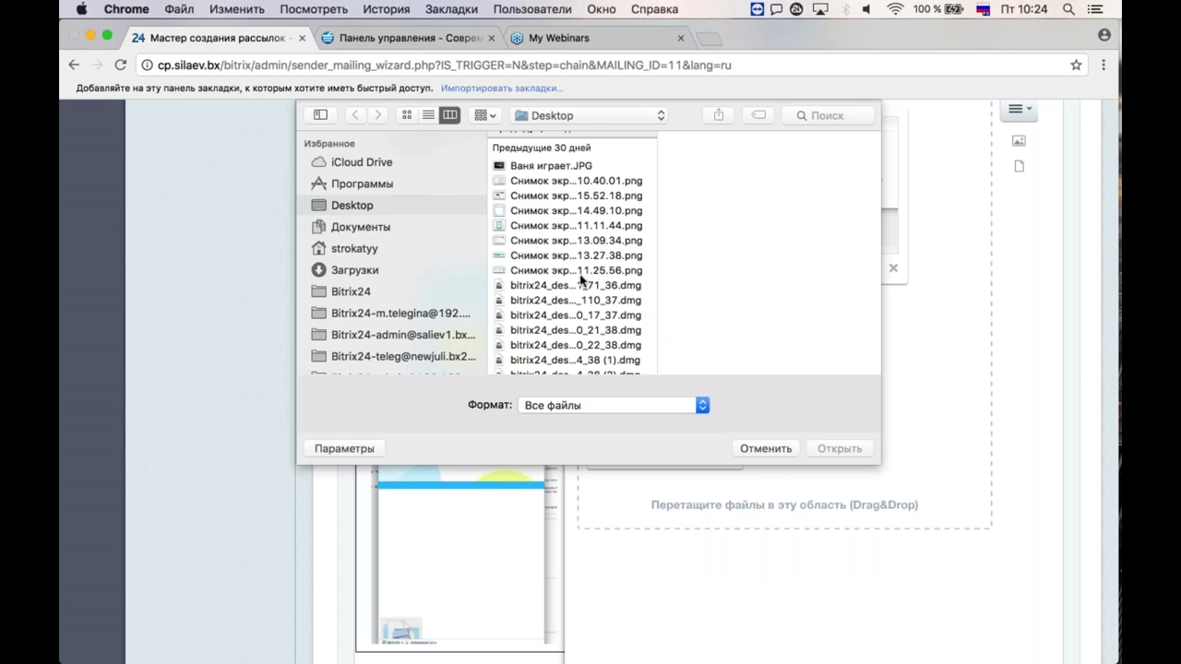
pyautogui.doubleClick(580, 271)
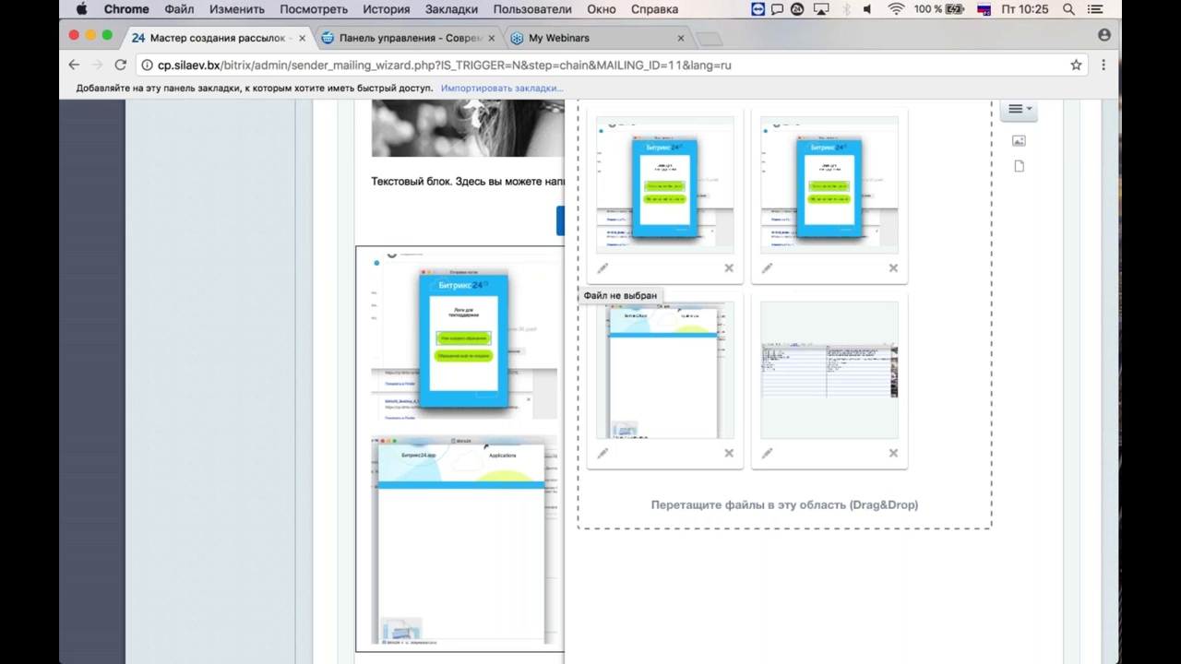
# Step: Apply the image group's changes, collapse its settings and check the four pictures in the letter
pyautogui.scroll(3, 631, 202)
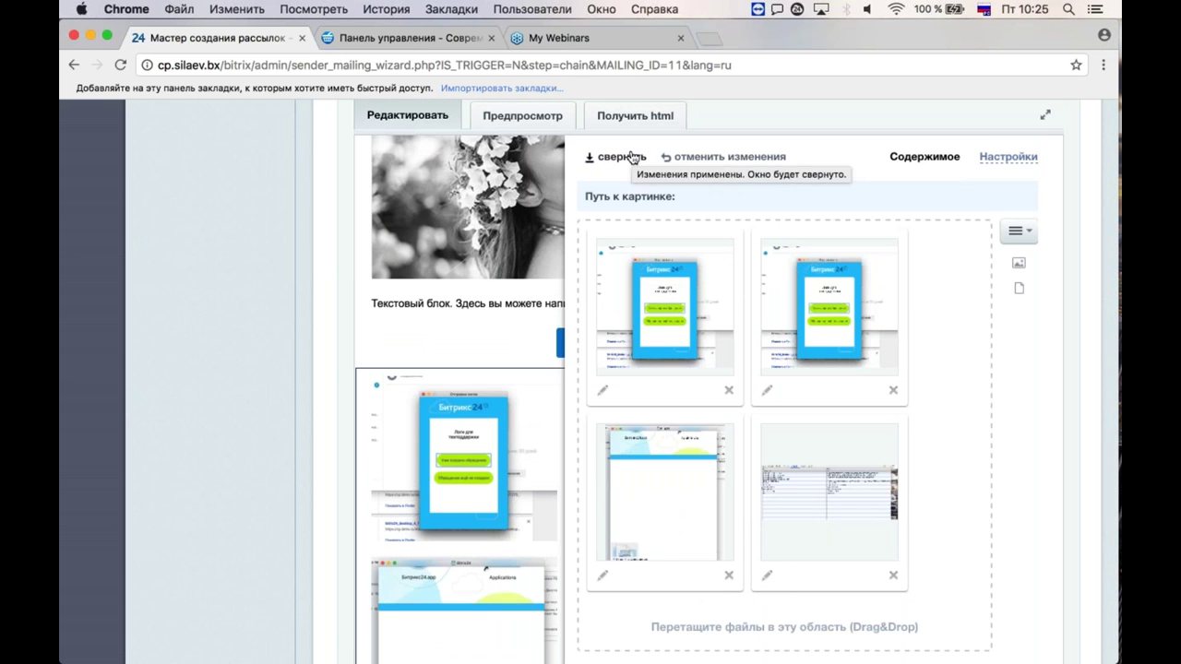
pyautogui.click(633, 158)
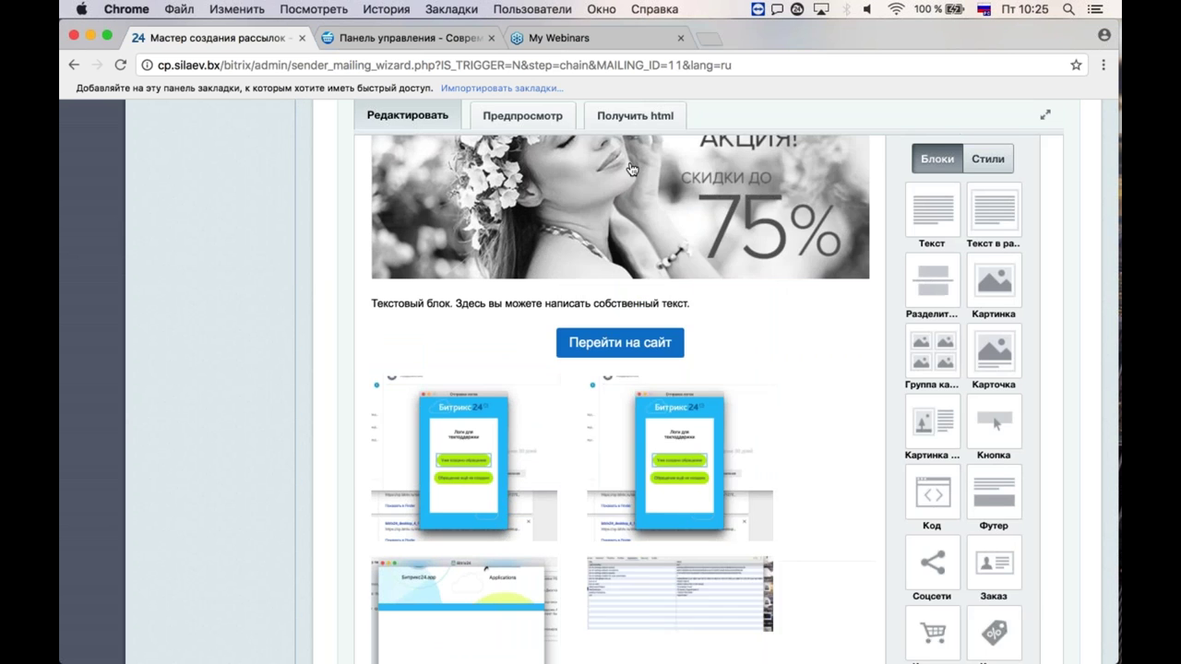
pyautogui.scroll(-4, 590, 329)
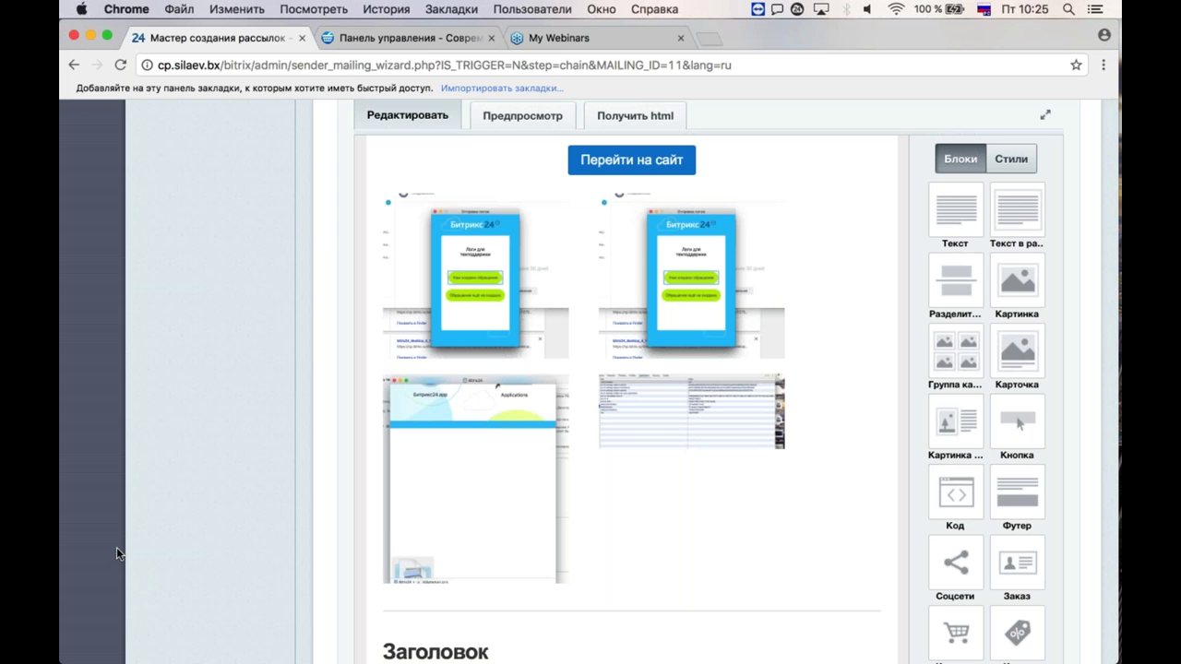
# Step: Reopen the image group's contents and look at its first picture in the image editor without changing it
pyautogui.click(682, 279)
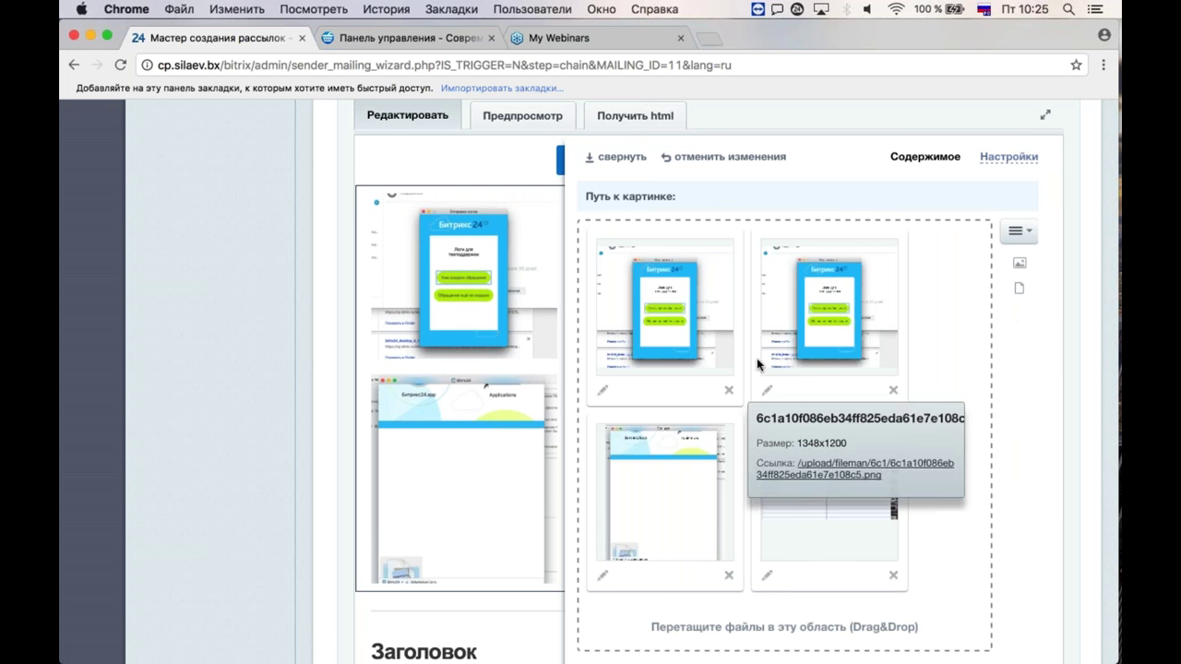
pyautogui.moveTo(602, 389)
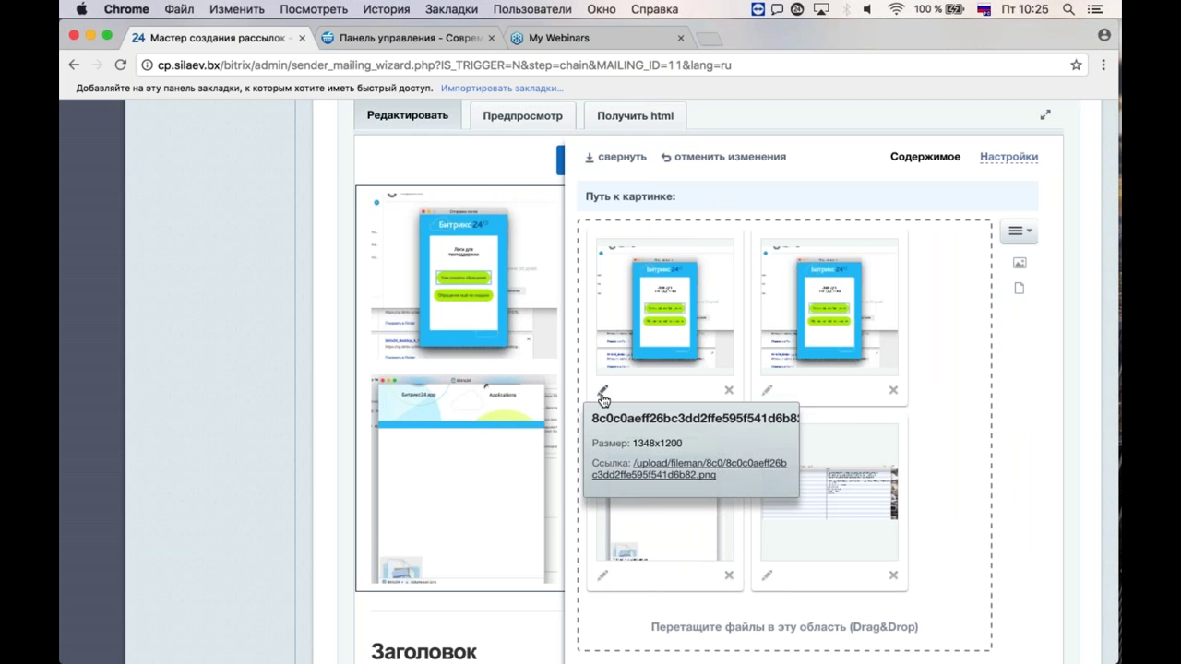
pyautogui.click(602, 394)
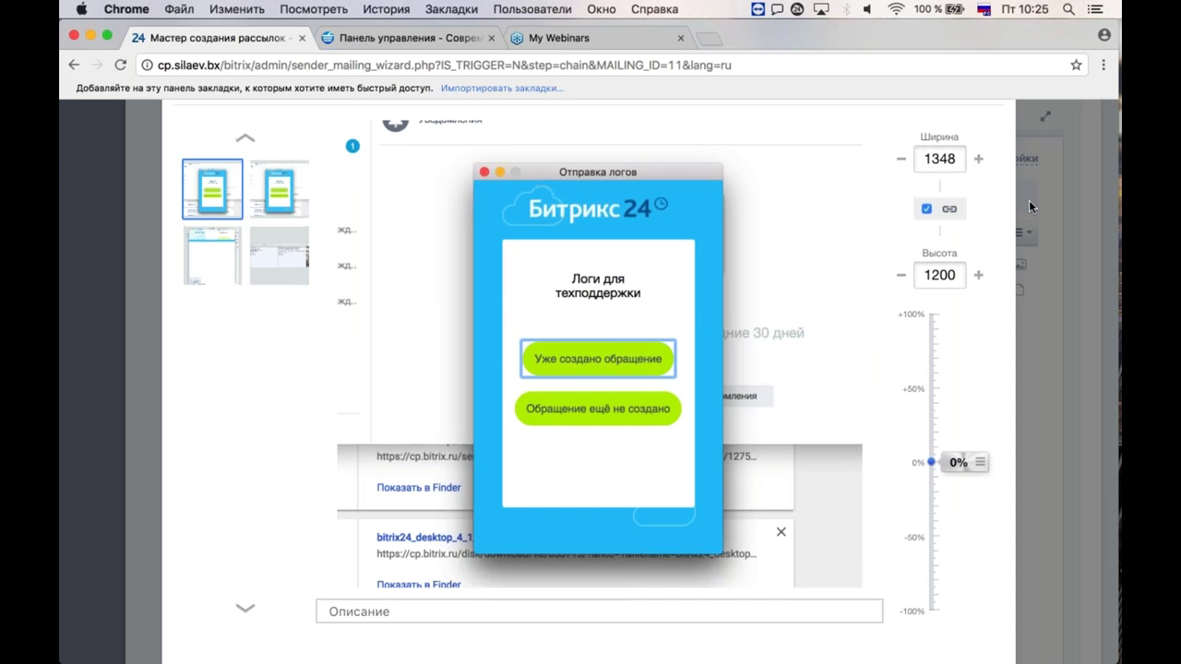
pyautogui.scroll(-4, 704, 437)
pyautogui.press('Escape')
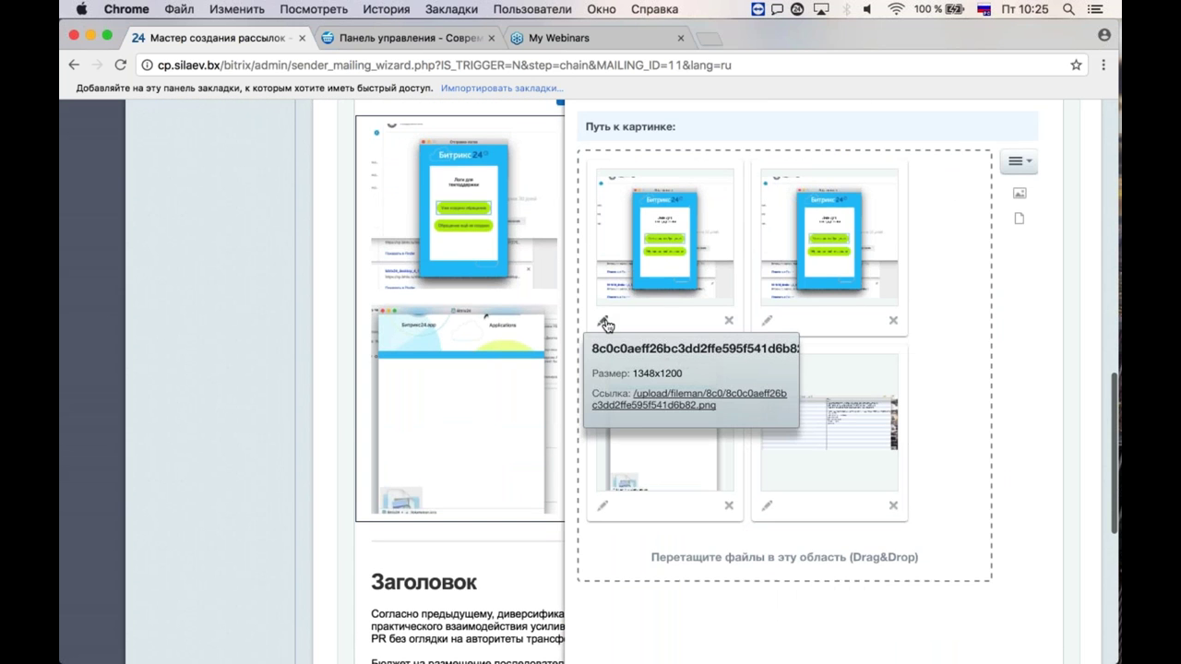
# Step: Crop the first picture of the image group to 1196 × 546, save it and collapse the block's settings
pyautogui.click(604, 323)
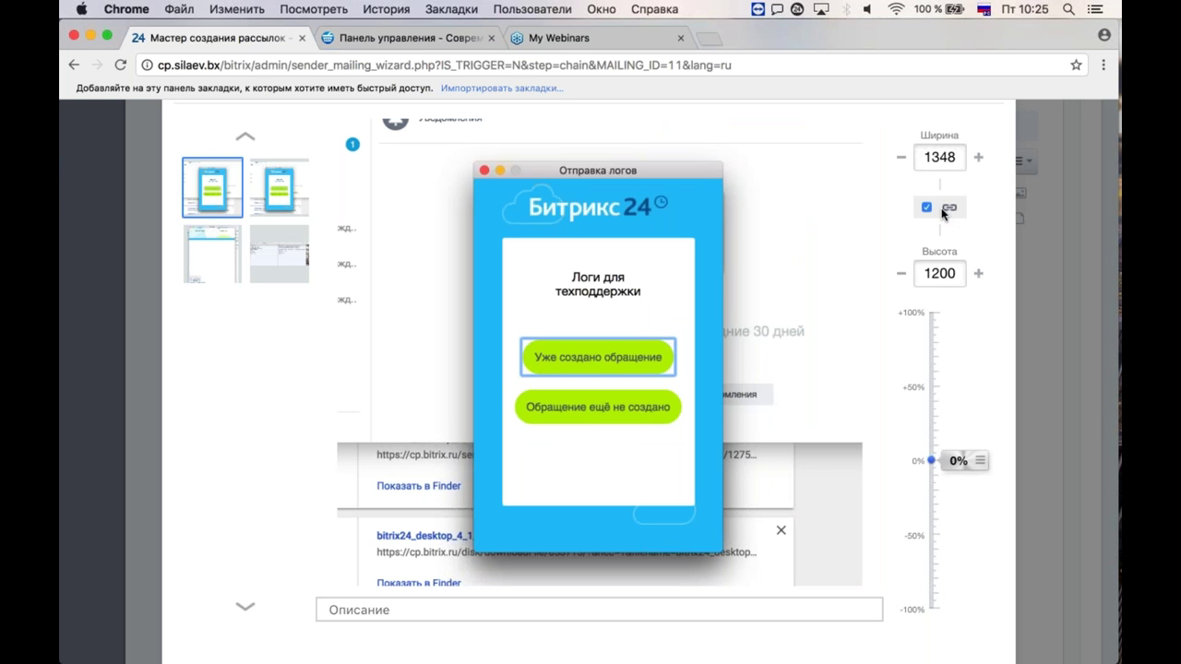
pyautogui.scroll(2, 943, 212)
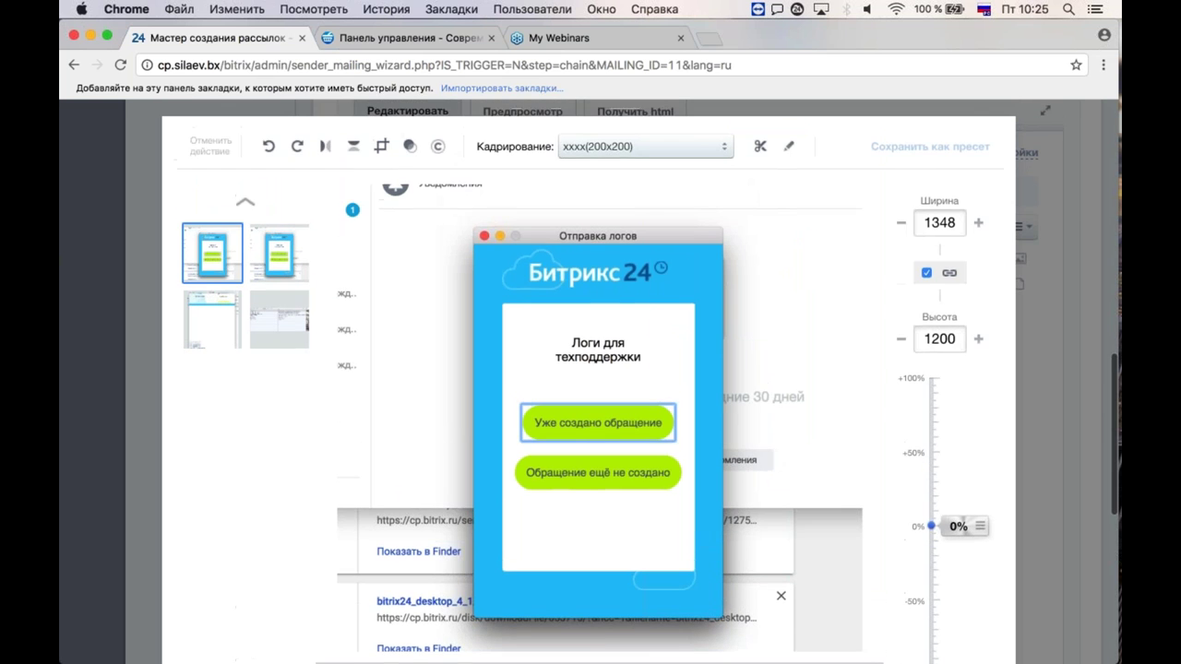
pyautogui.moveTo(371, 217); pyautogui.dragTo(837, 433)
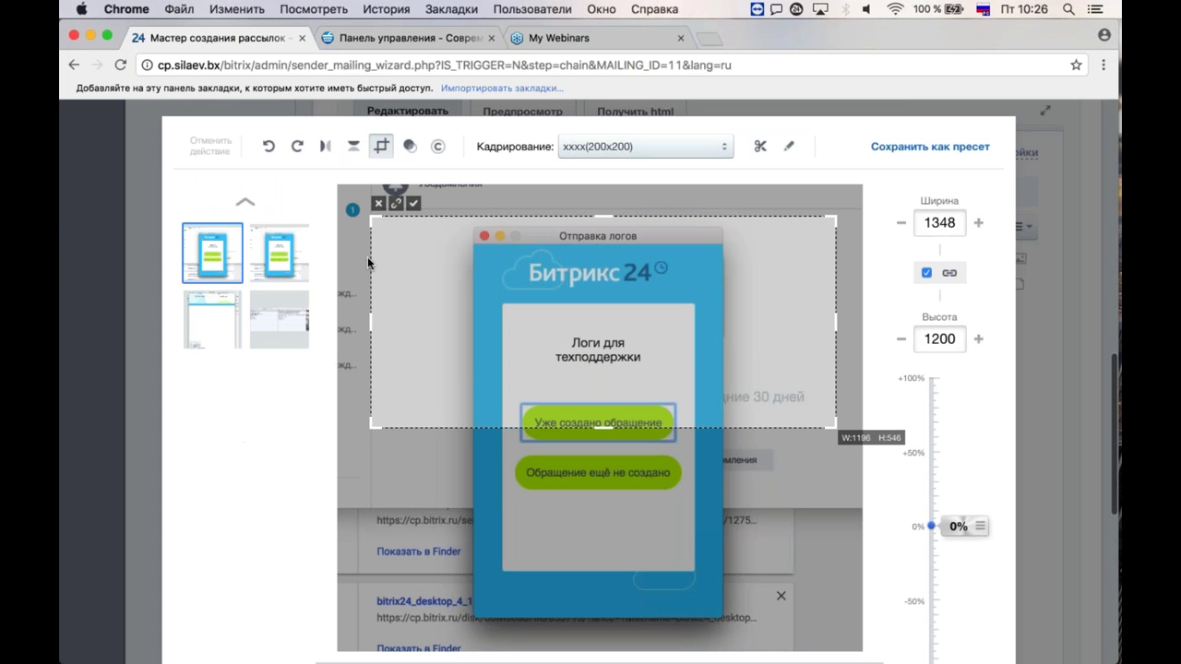
pyautogui.click(413, 203)
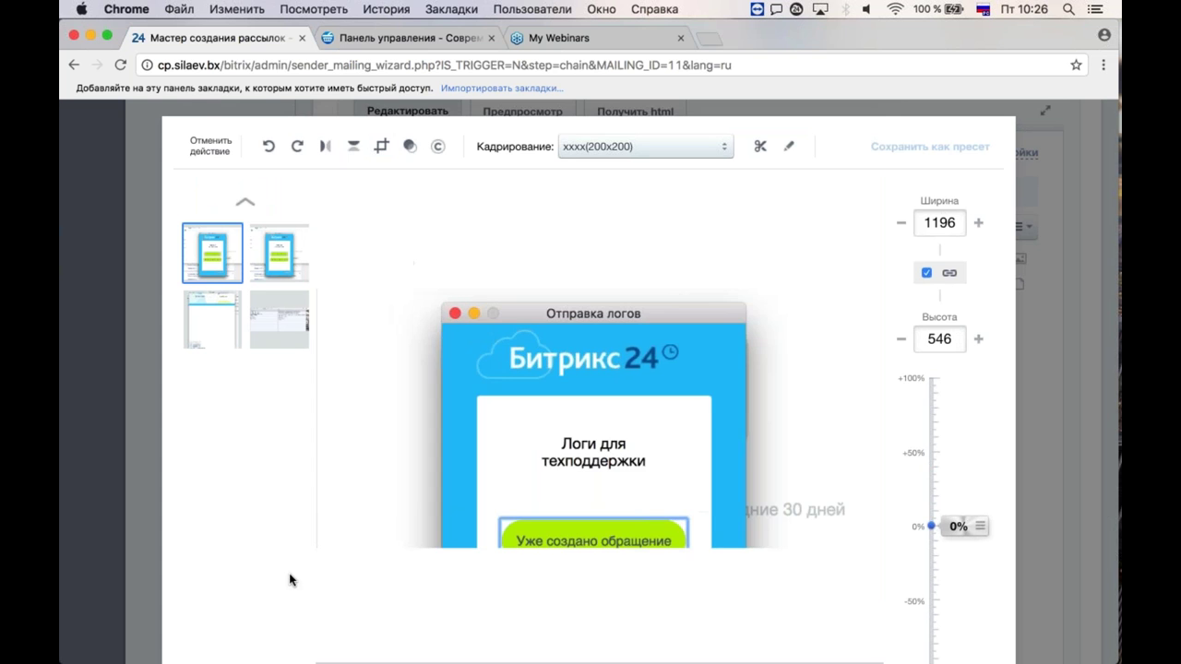
pyautogui.scroll(-4, 290, 579)
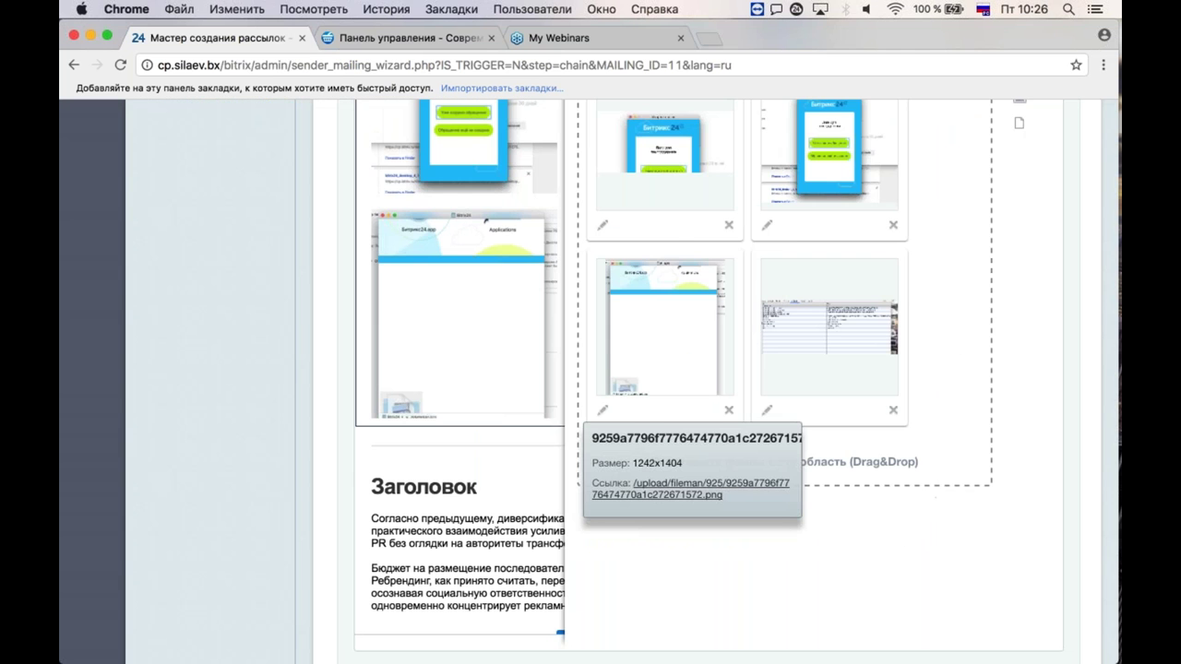
pyautogui.scroll(3, 678, 253)
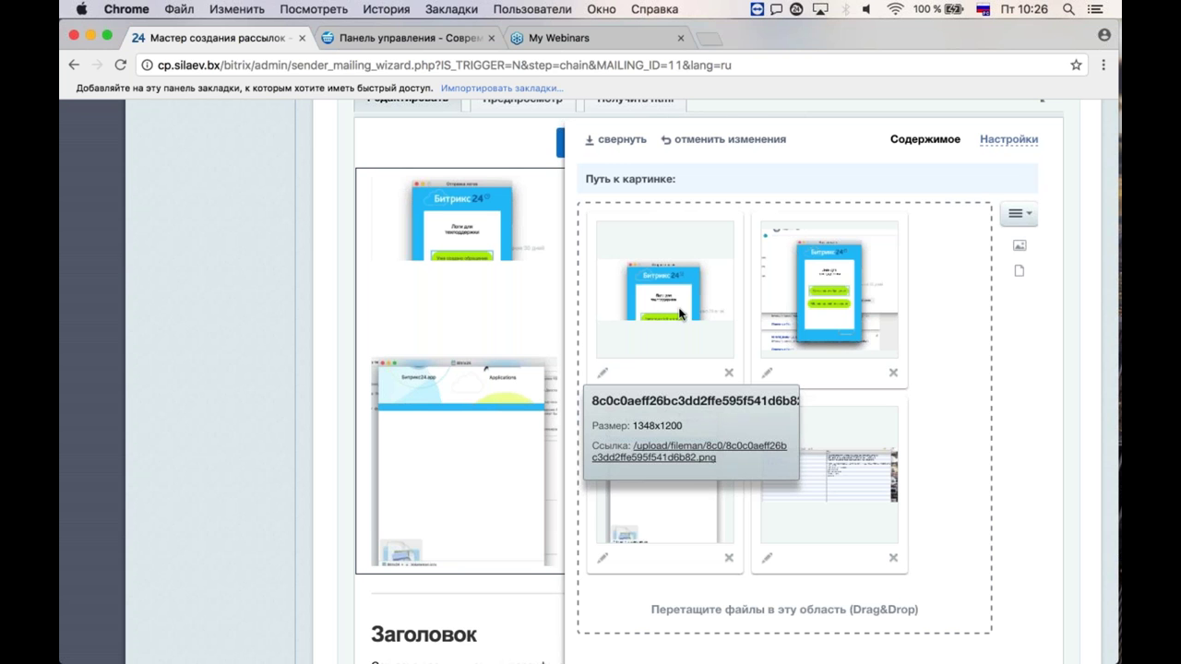
pyautogui.moveTo(864, 235)
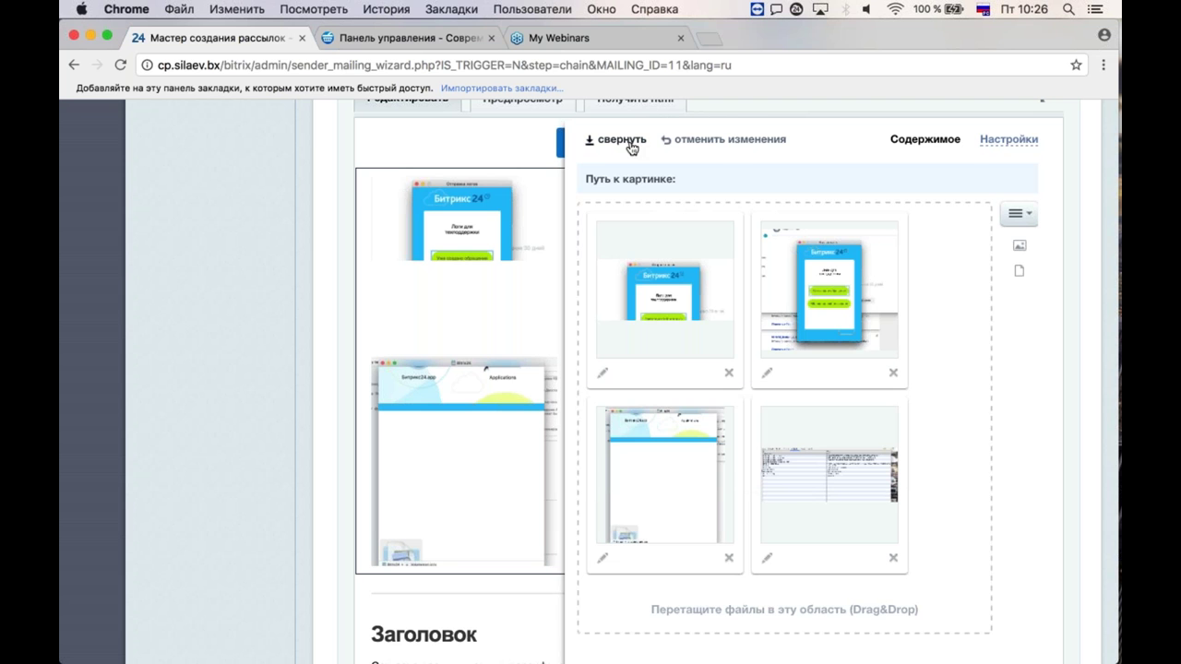
pyautogui.click(670, 221)
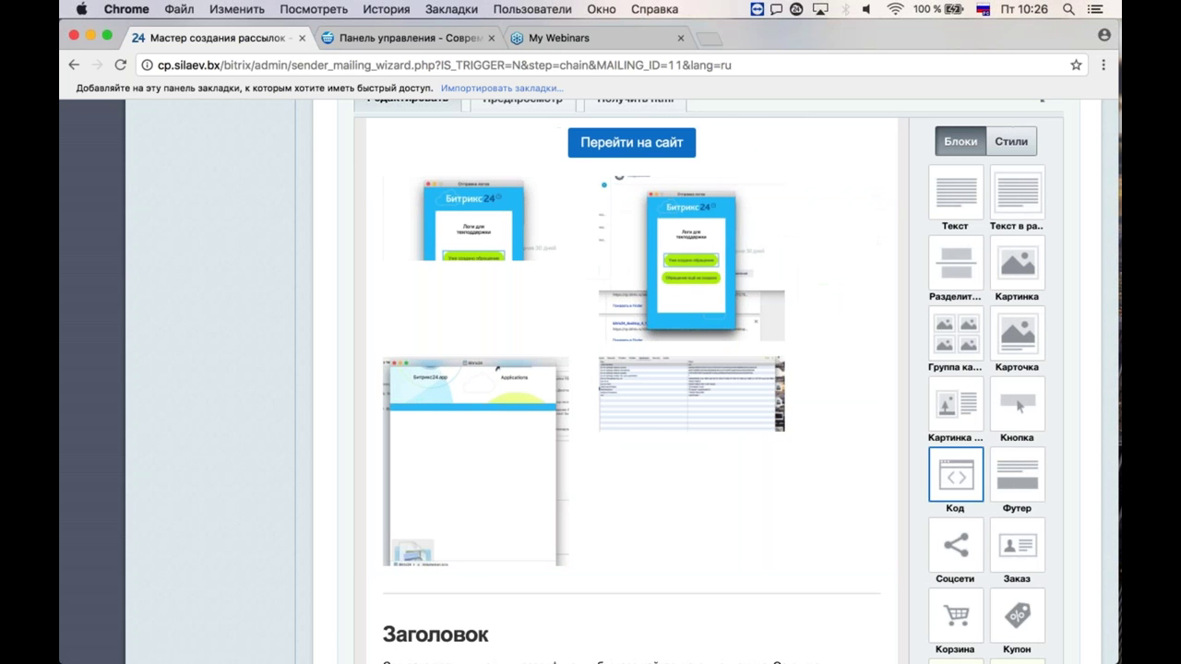
# Step: Look over the content blocks available for the letter, including the picture-with-text and code blocks
pyautogui.scroll(-5, 962, 450)
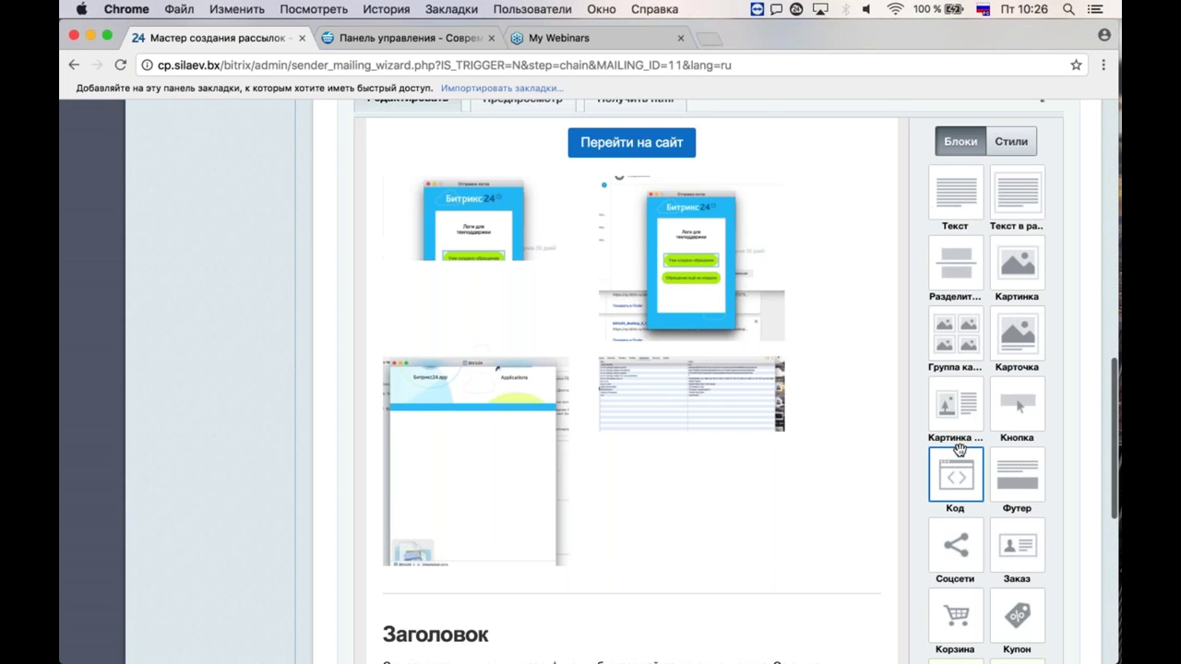
pyautogui.scroll(1, 961, 451)
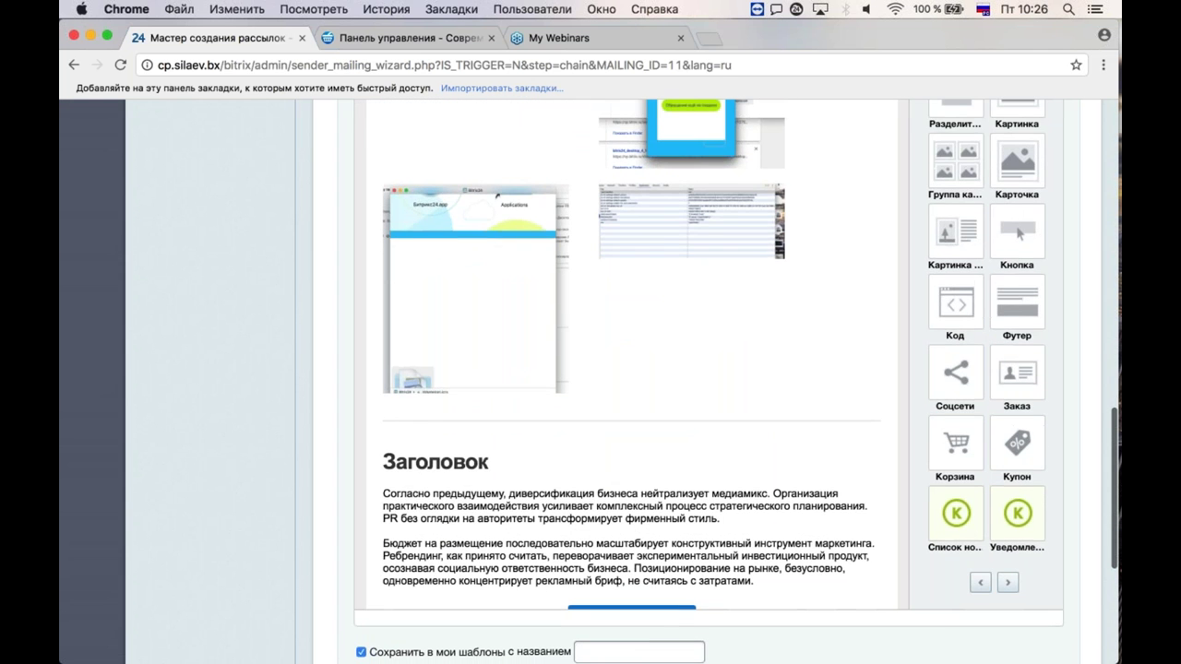
pyautogui.scroll(5, 961, 451)
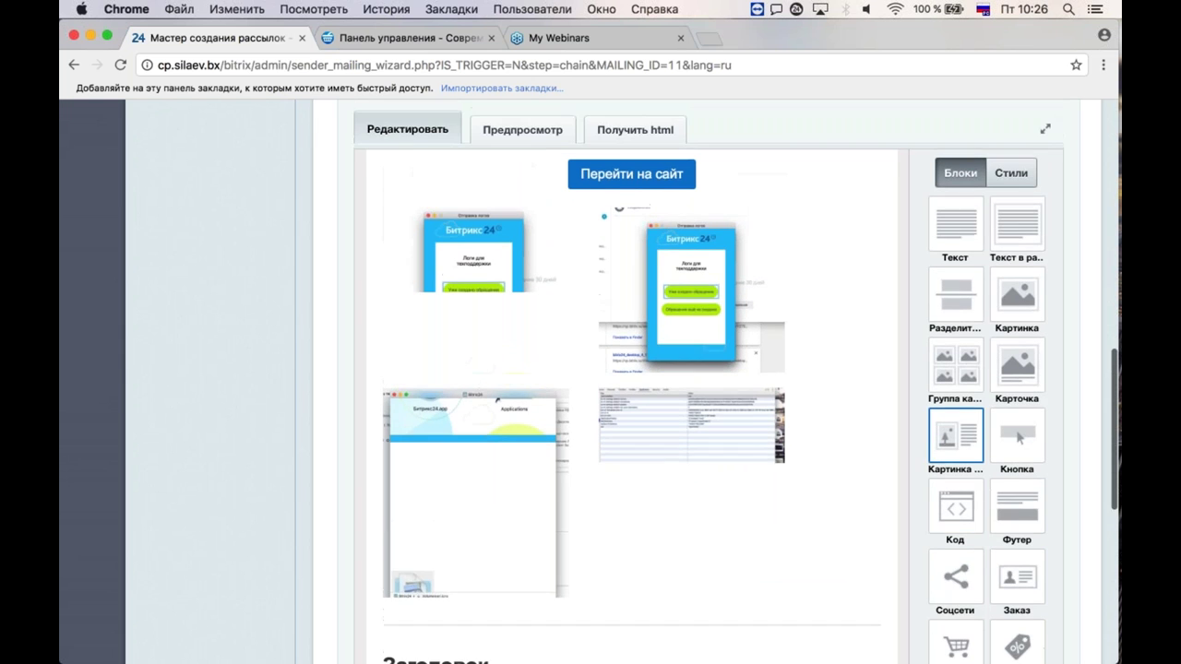
pyautogui.scroll(-1, 956, 498)
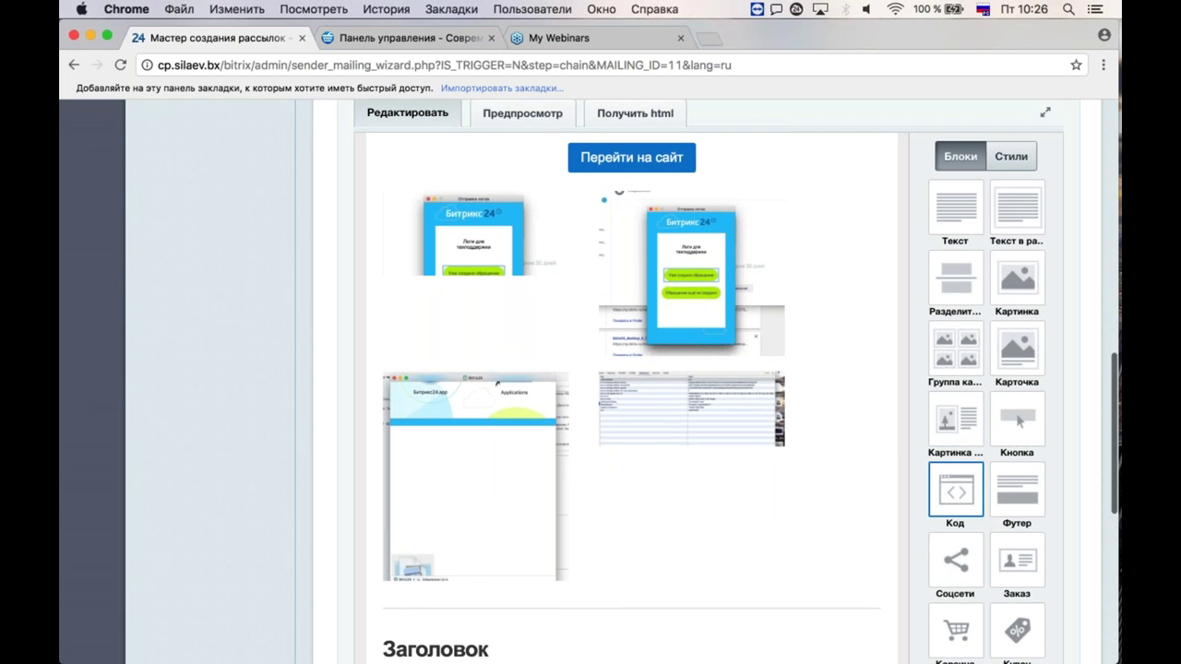
pyautogui.scroll(-2, 956, 498)
pyautogui.scroll(3, 956, 466)
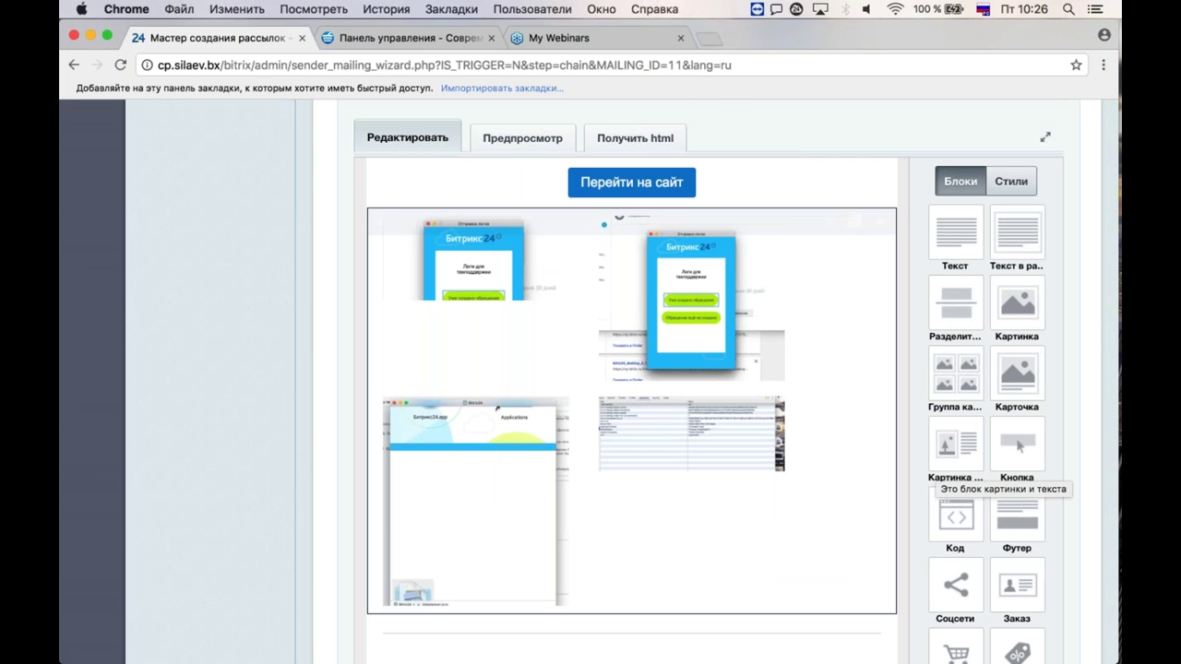
# Step: Preview the letter in the smartphone layout down to the heading after the image group, and return to editing
pyautogui.click(526, 143)
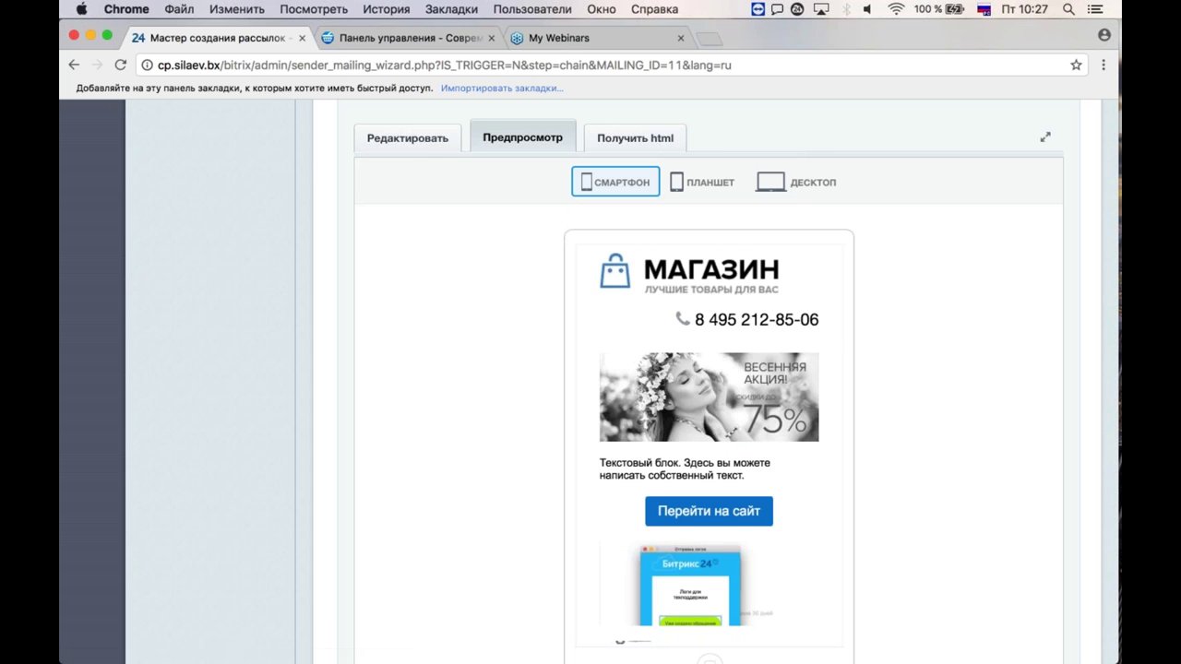
pyautogui.scroll(-2, 708, 443)
pyautogui.scroll(-6, 708, 443)
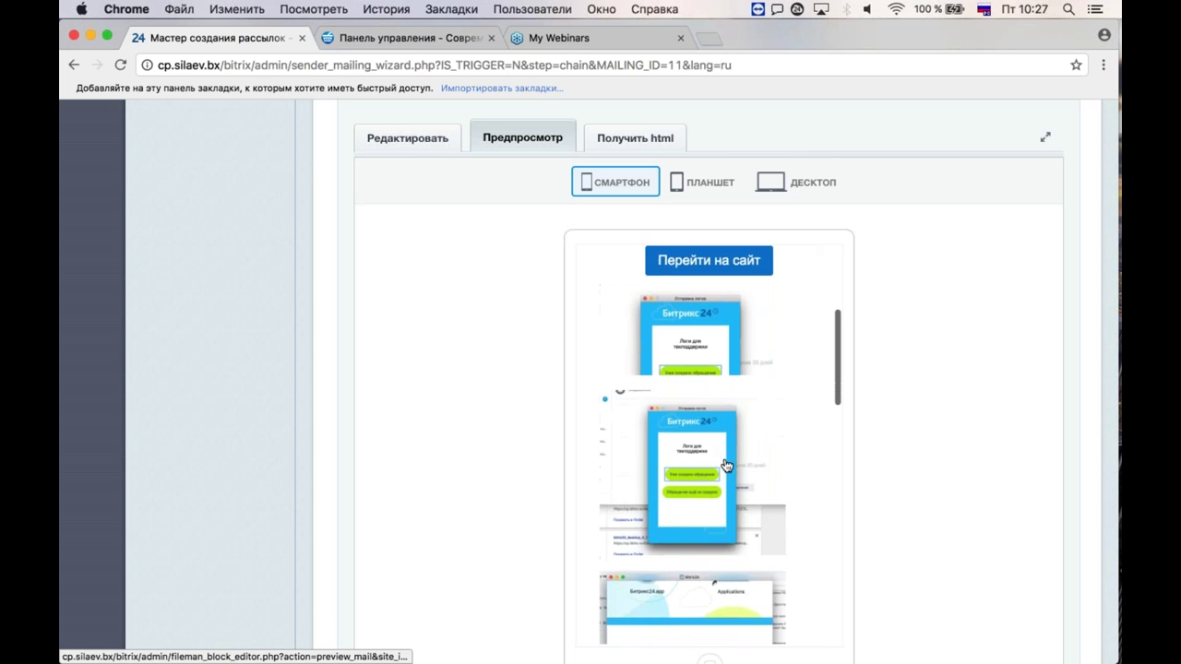
pyautogui.scroll(-5, 727, 466)
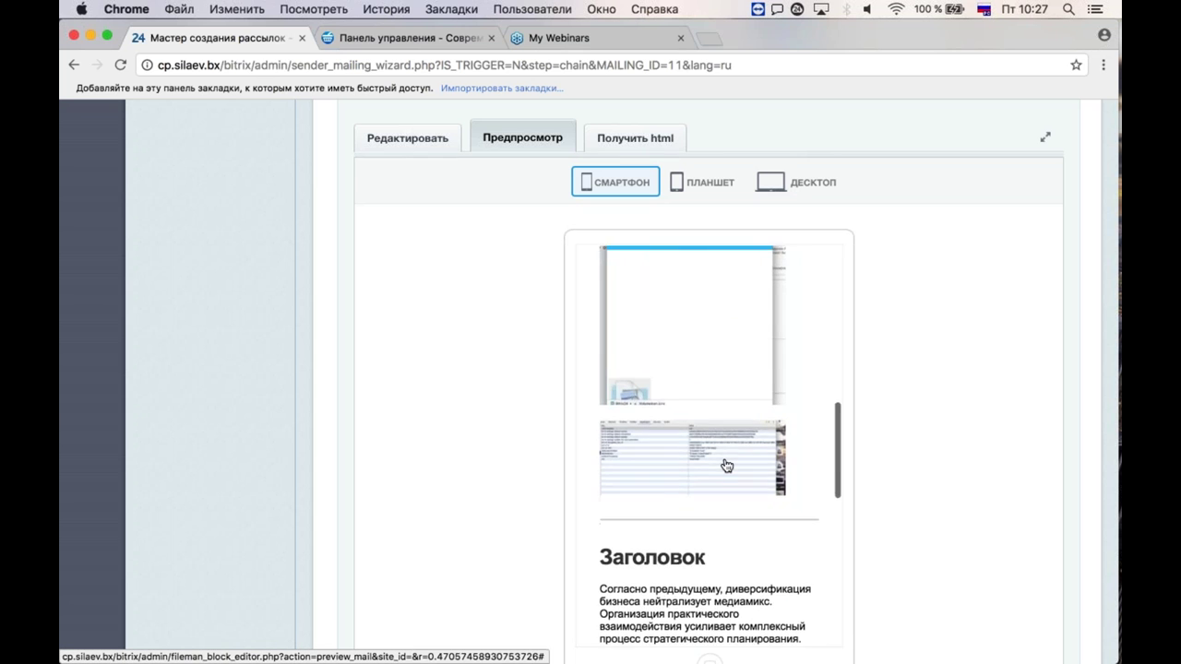
pyautogui.scroll(-2, 727, 466)
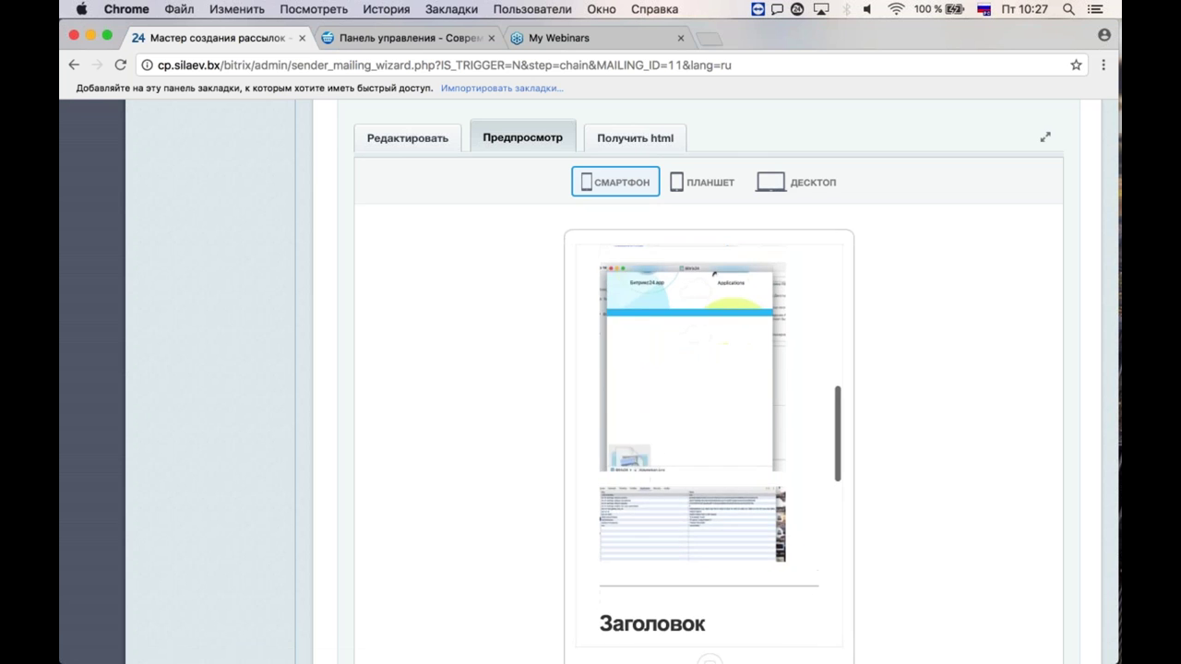
pyautogui.scroll(6, 619, 342)
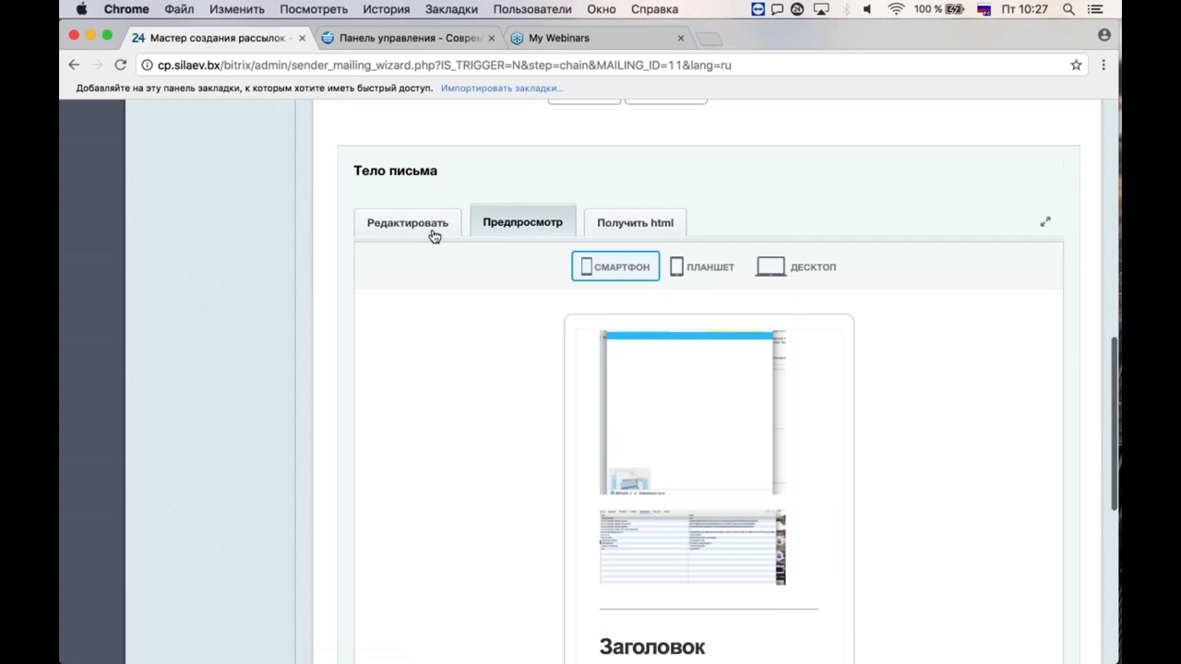
pyautogui.click(429, 231)
# Step: Reopen the image group's contents and try the "Использовать кадрирование" option for its pictures
pyautogui.scroll(-1, 736, 380)
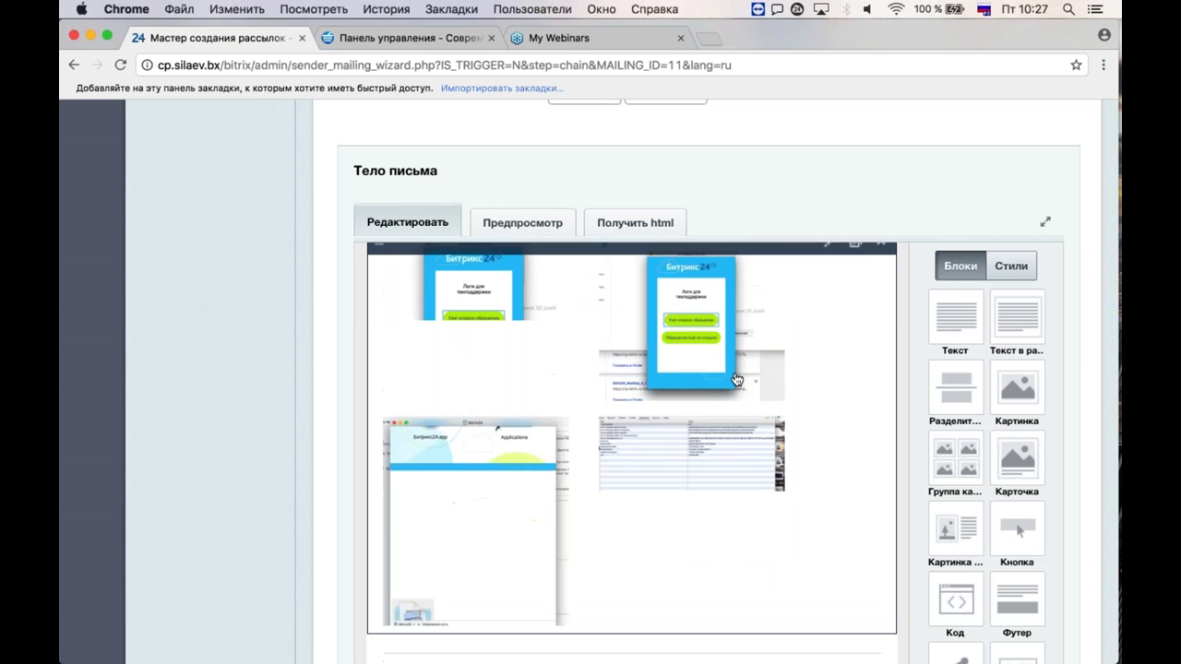
pyautogui.click(737, 379)
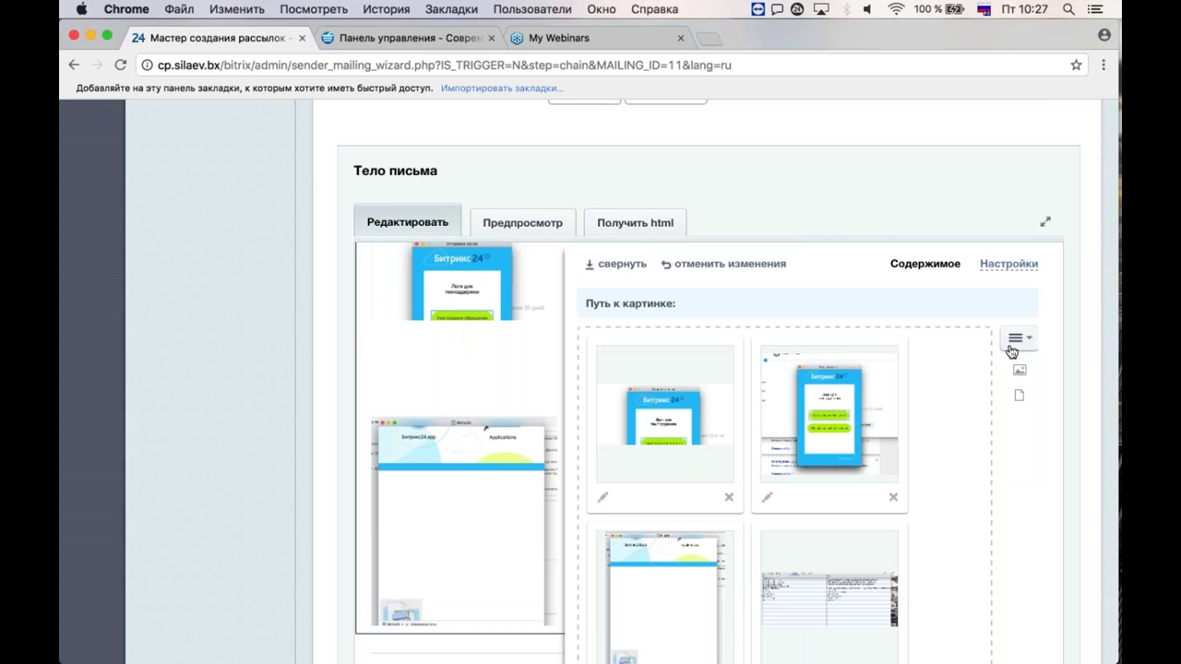
pyautogui.moveTo(756, 349)
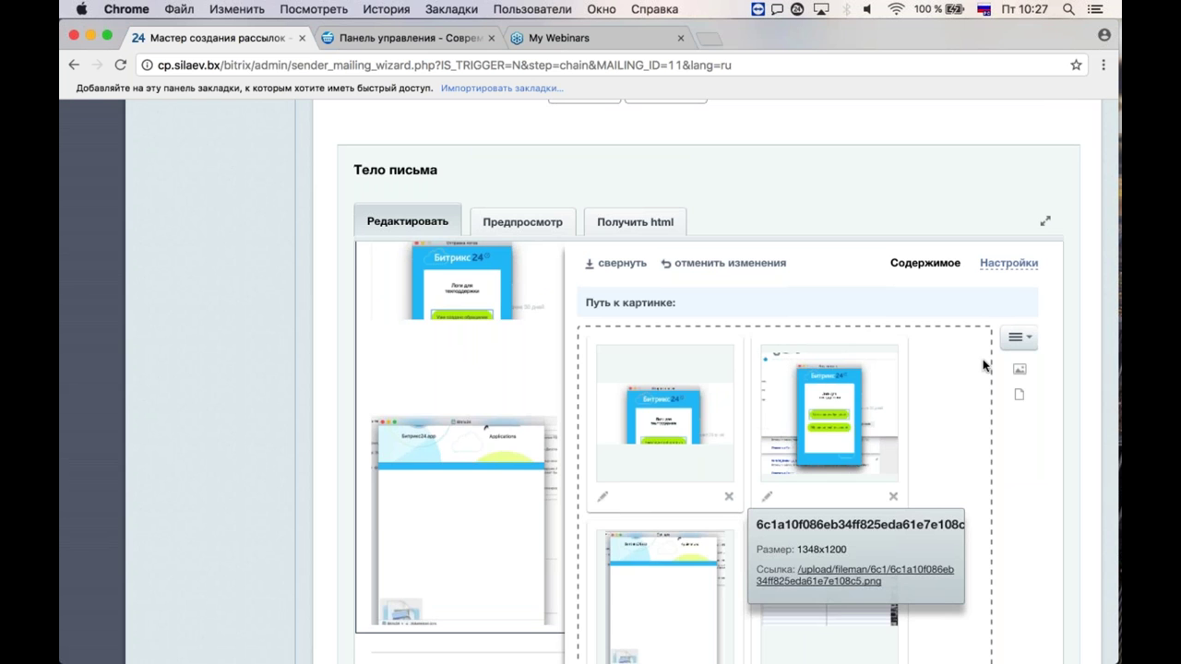
pyautogui.scroll(-3, 984, 366)
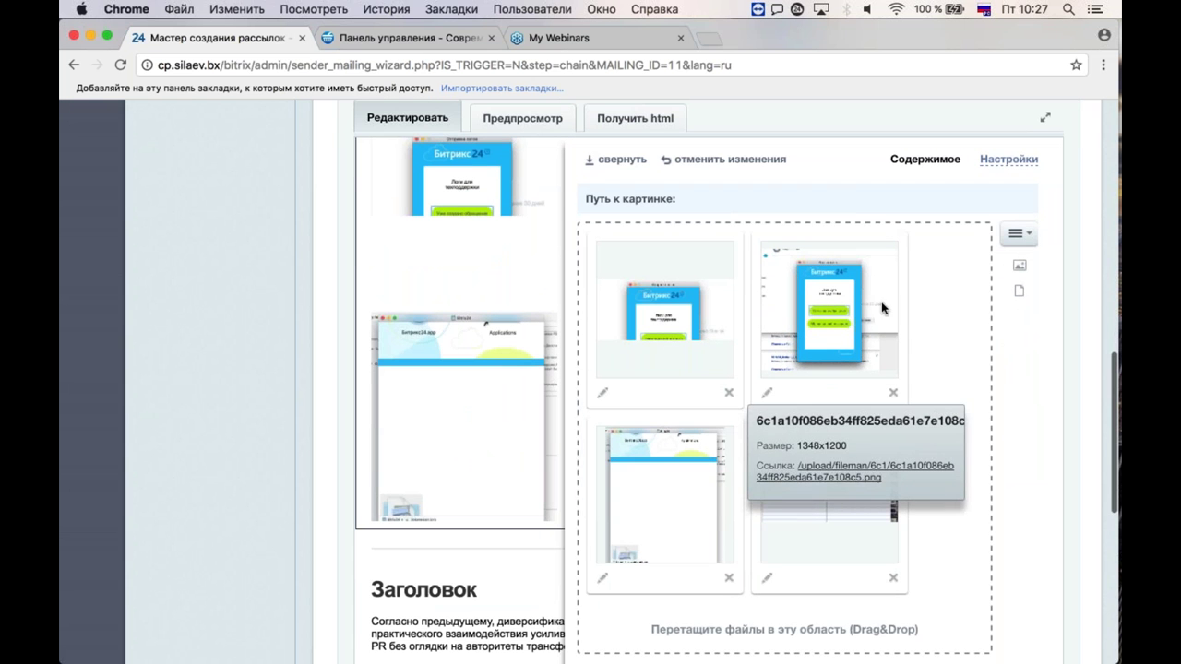
pyautogui.click(1019, 236)
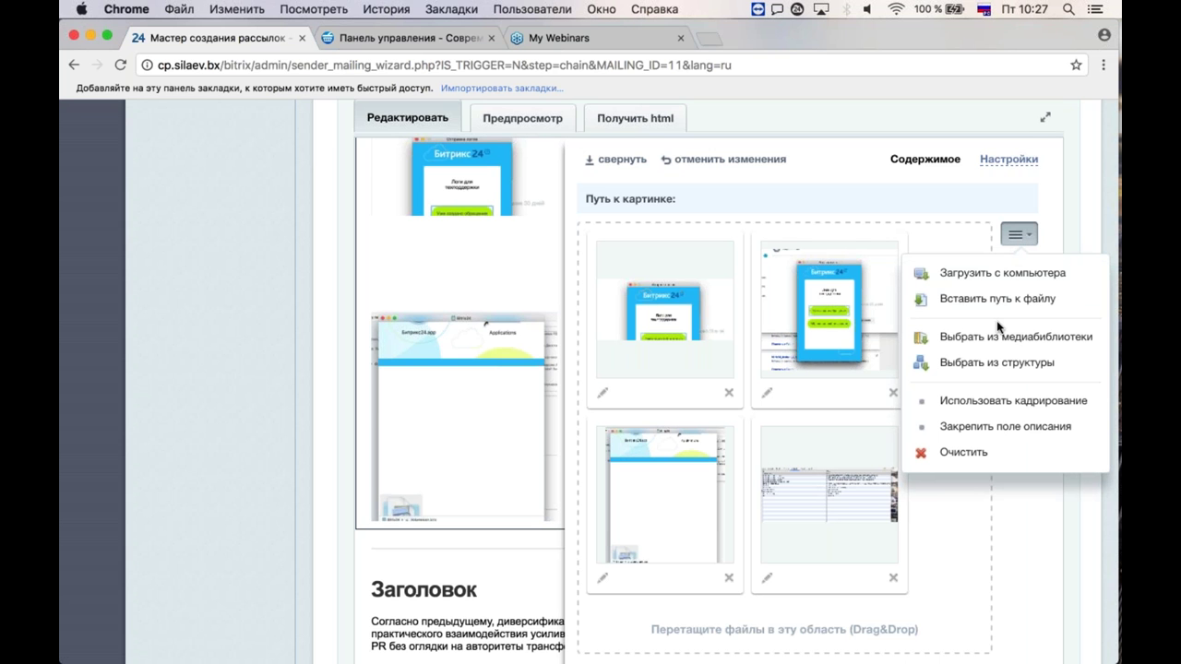
pyautogui.click(975, 404)
pyautogui.scroll(-5, 960, 459)
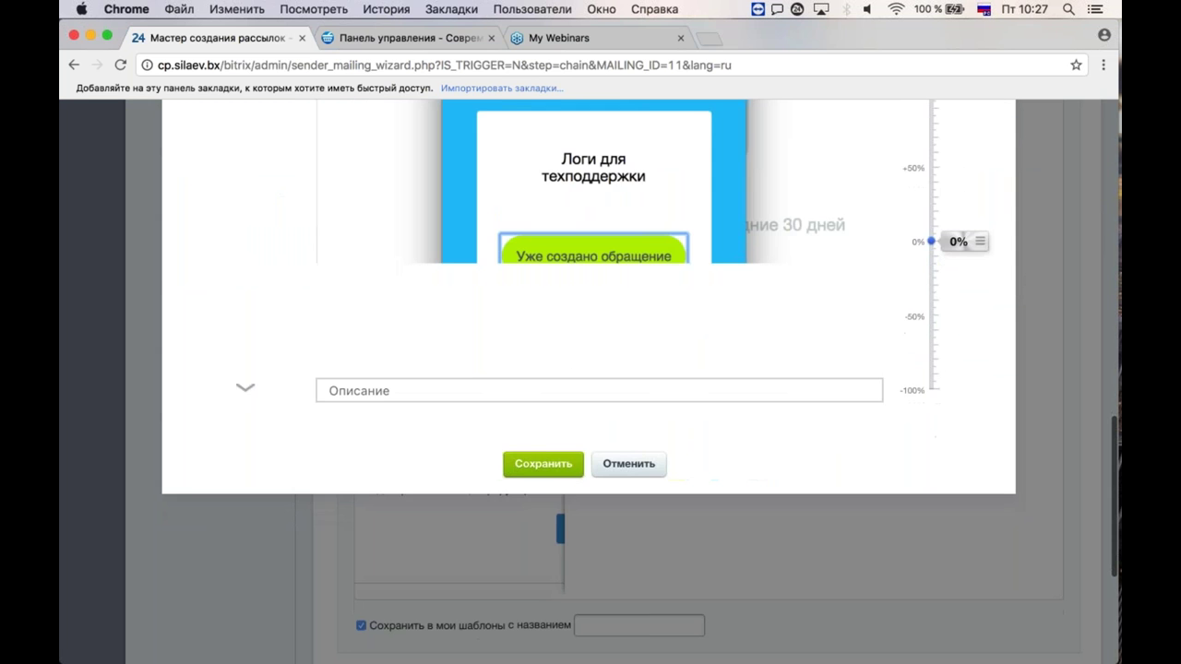
pyautogui.scroll(3, 872, 454)
# Step: Check the file details of the image group's fourth and first pictures, and collapse the block's settings
pyautogui.moveTo(872, 454)
pyautogui.scroll(-1, 872, 454)
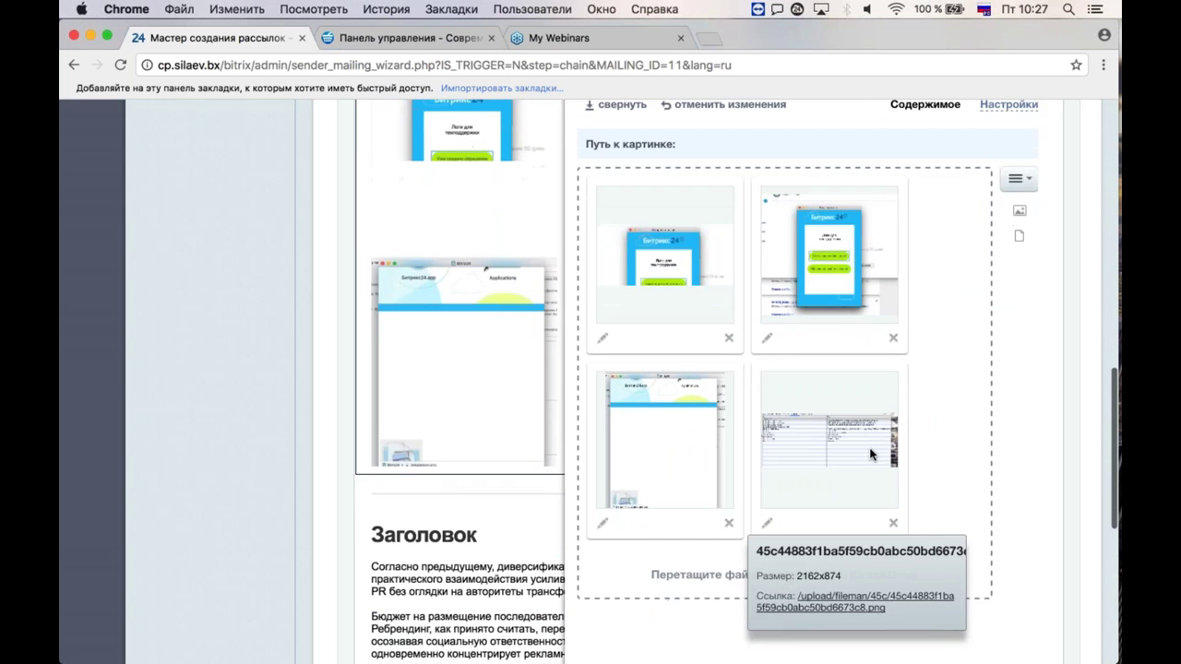
pyautogui.moveTo(672, 197)
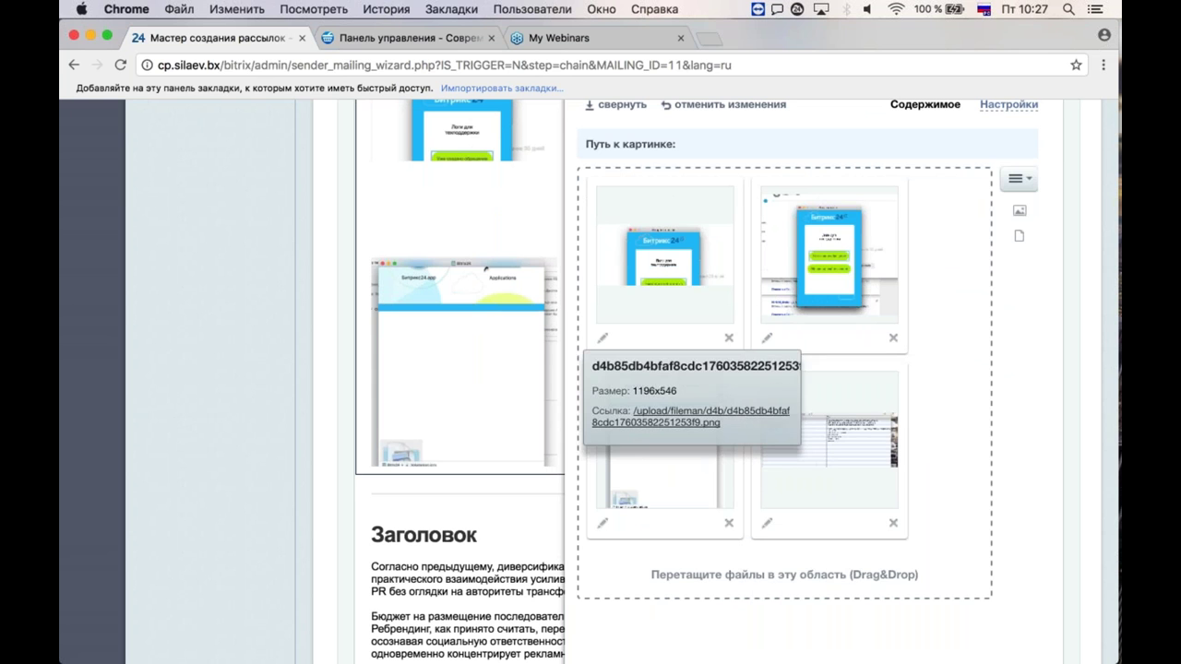
pyautogui.scroll(1, 628, 132)
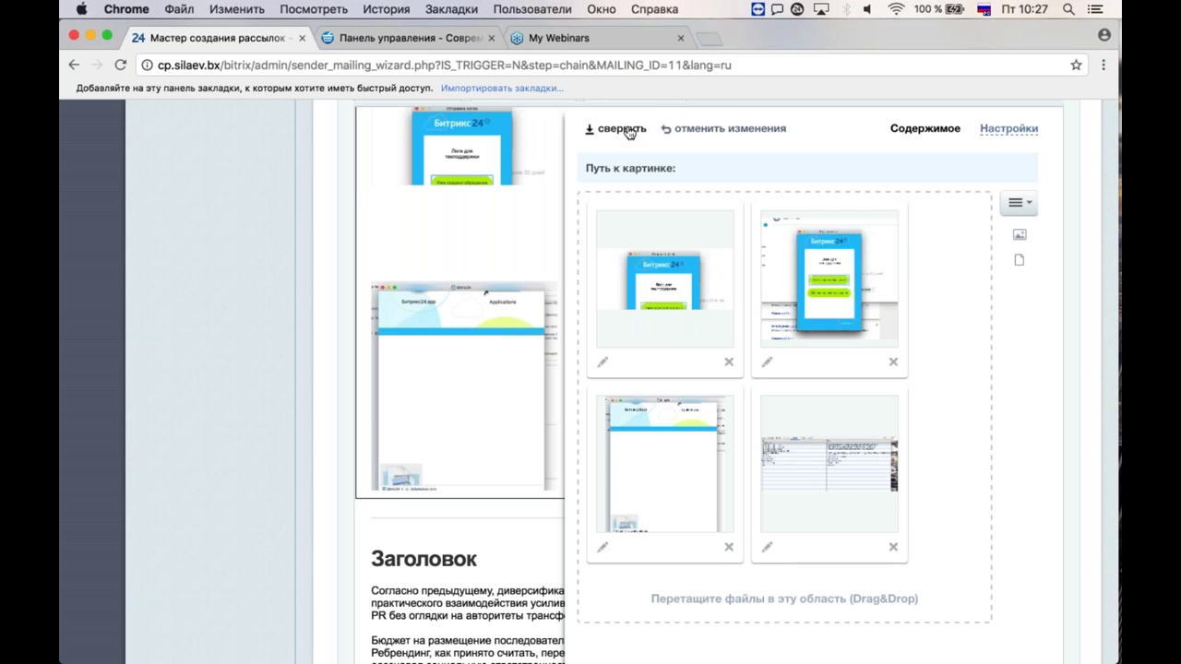
pyautogui.click(619, 129)
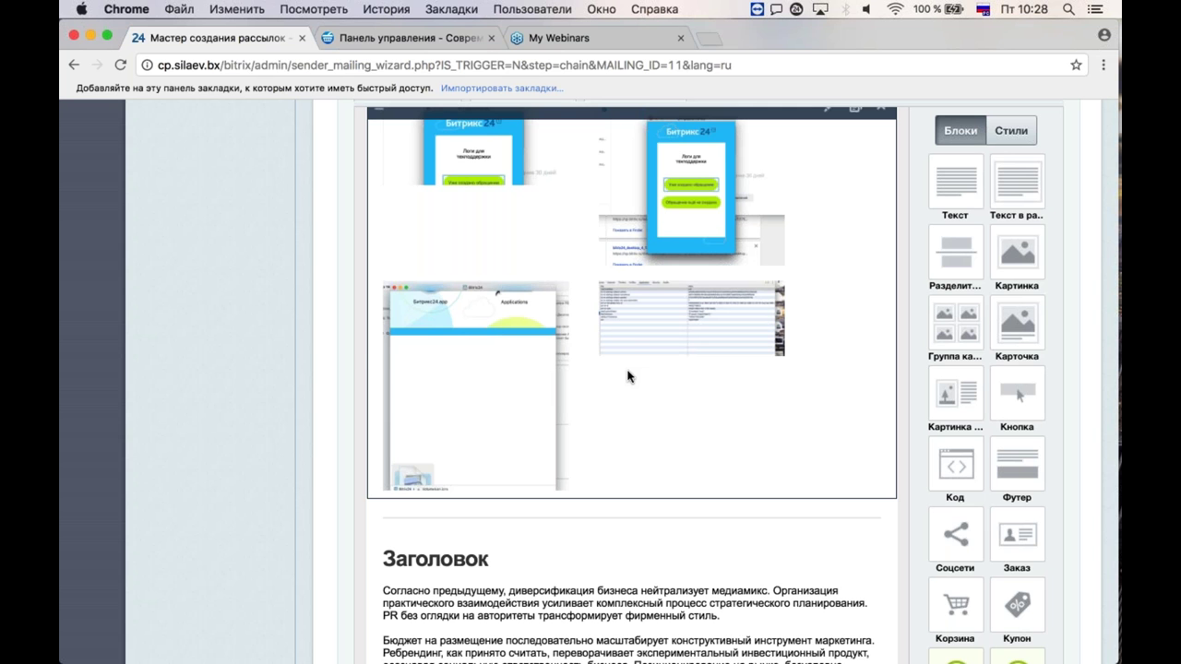
# Step: Open the footer's "Отписаться от рассылки" text block and inspect its HTML source, highlighting the UNSUBSCRIBE_LINK tag
pyautogui.scroll(-5, 627, 376)
pyautogui.scroll(-4, 457, 581)
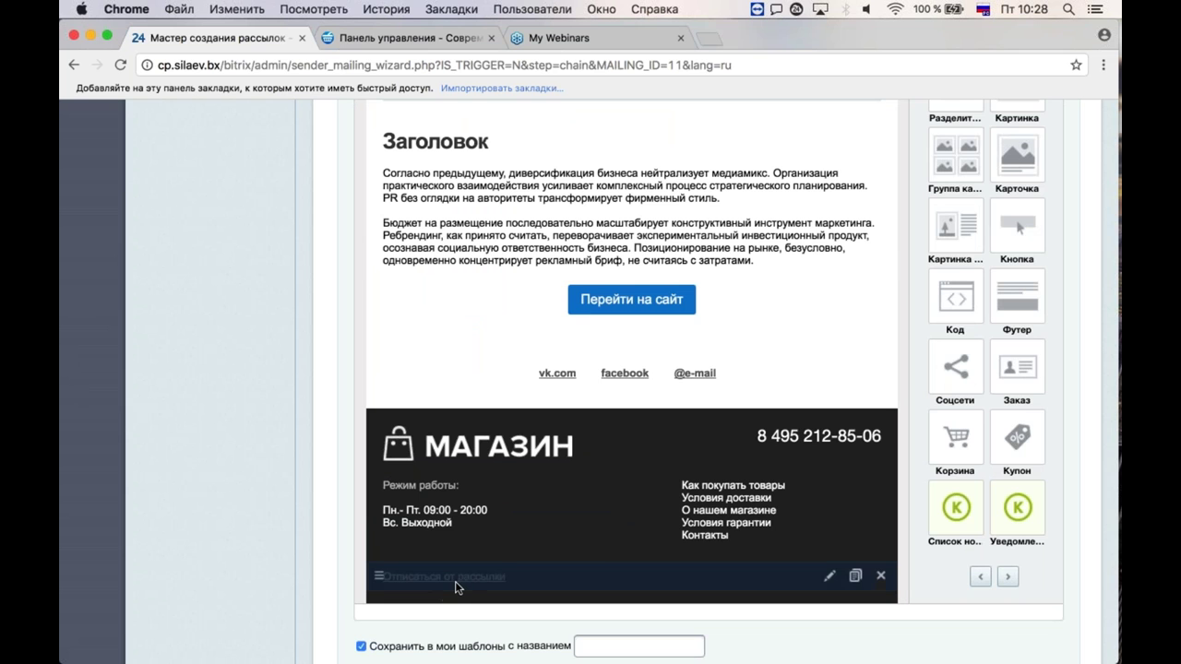
pyautogui.click(461, 589)
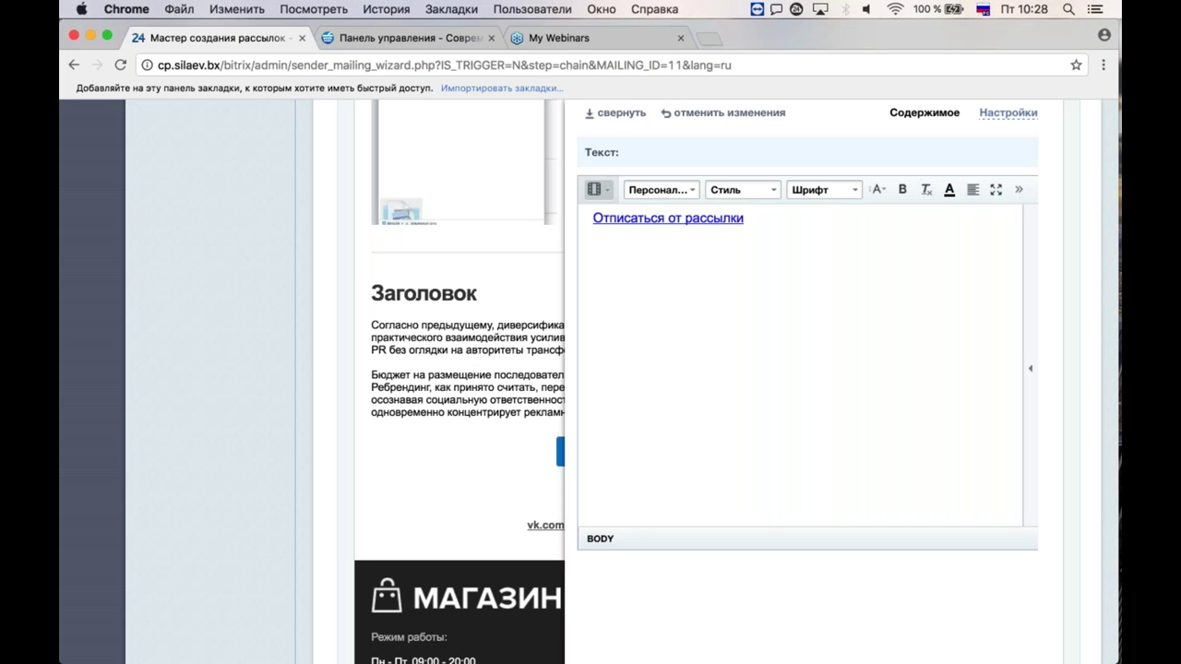
pyautogui.click(606, 191)
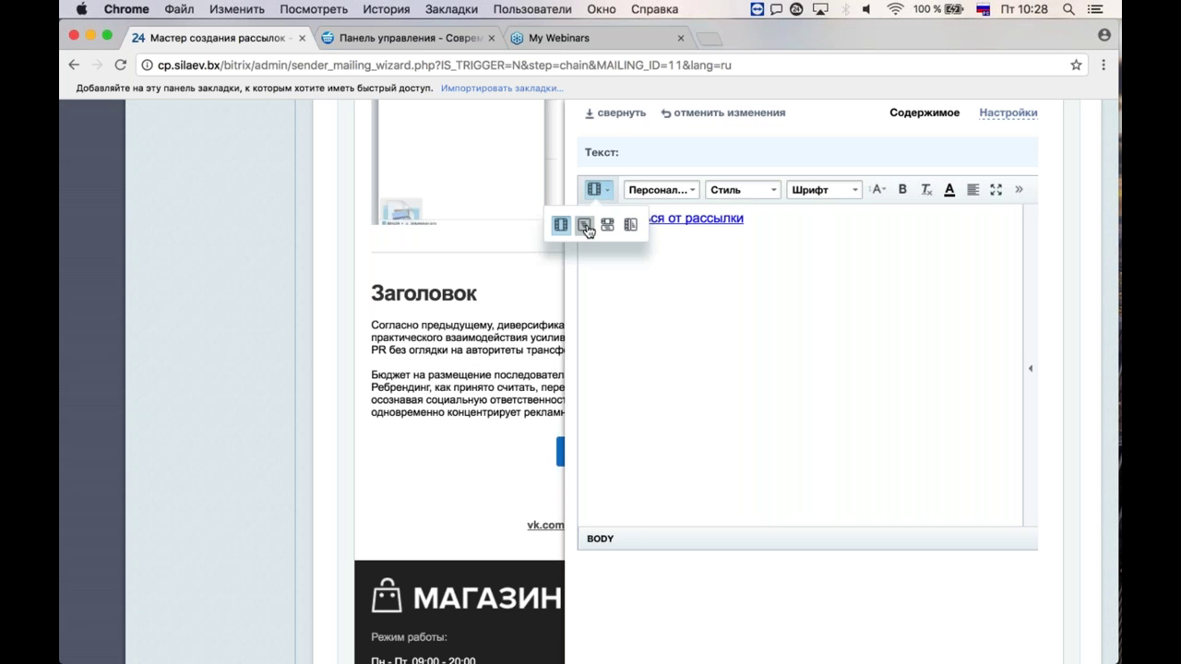
pyautogui.click(585, 227)
pyautogui.moveTo(603, 216); pyautogui.dragTo(655, 217)
pyautogui.doubleClick(656, 217)
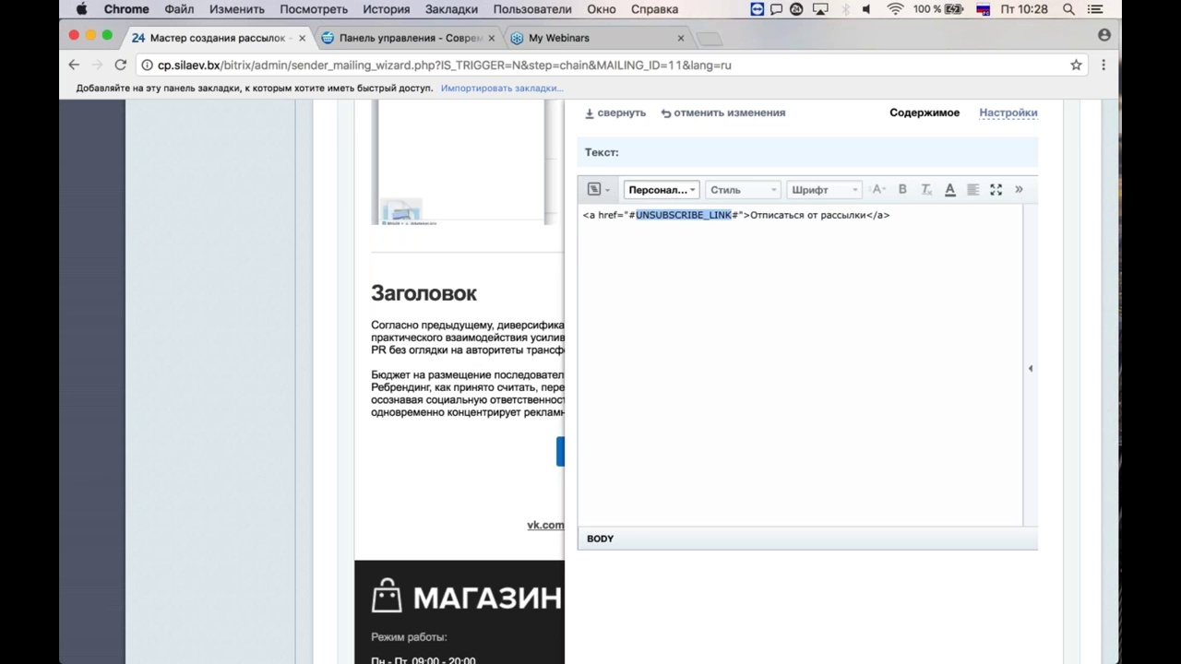
# Step: Return the unsubscribe text to visual mode and close the block's editor, discarding changes
pyautogui.click(596, 189)
pyautogui.click(561, 224)
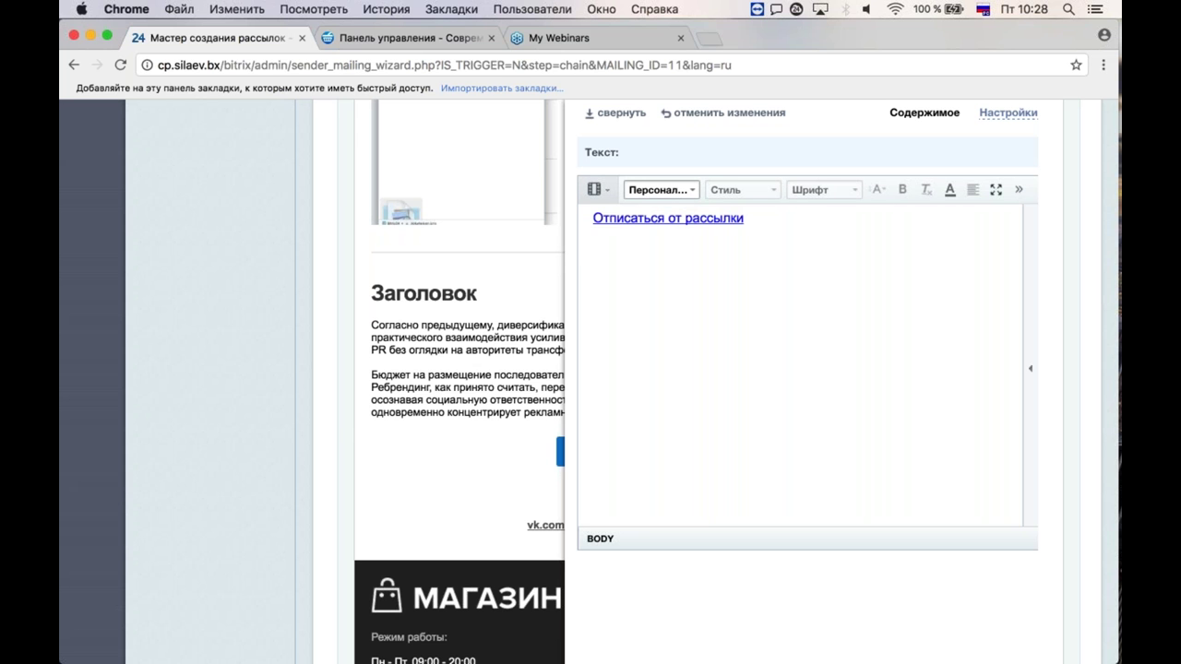
pyautogui.scroll(1, 706, 165)
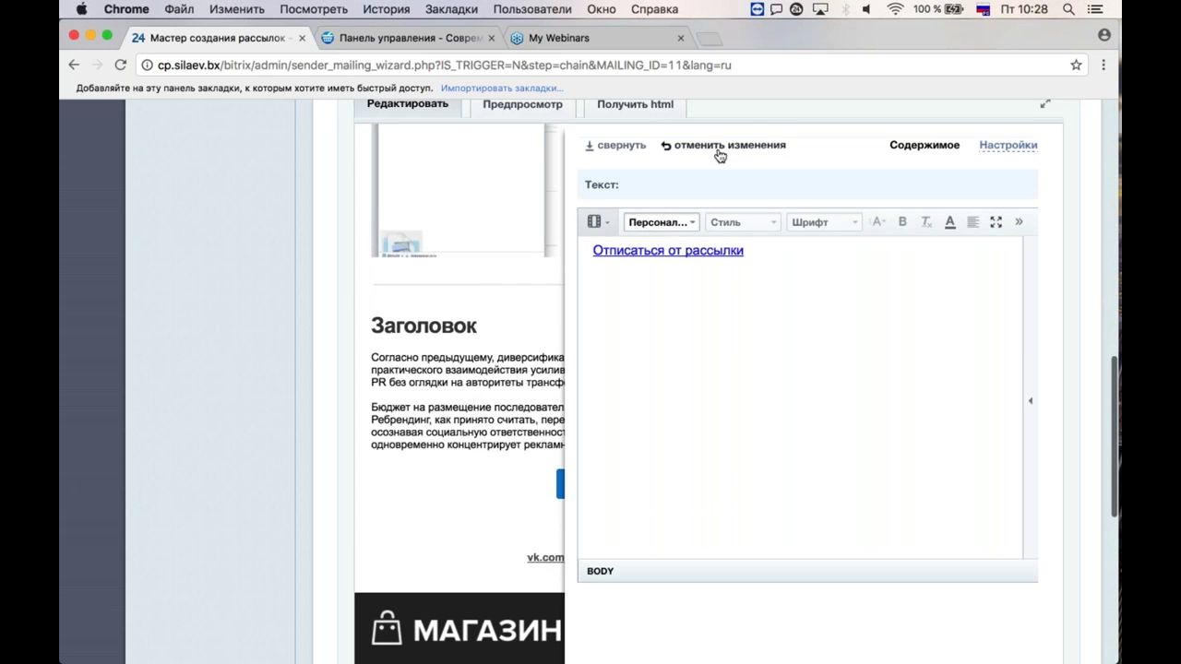
pyautogui.click(720, 148)
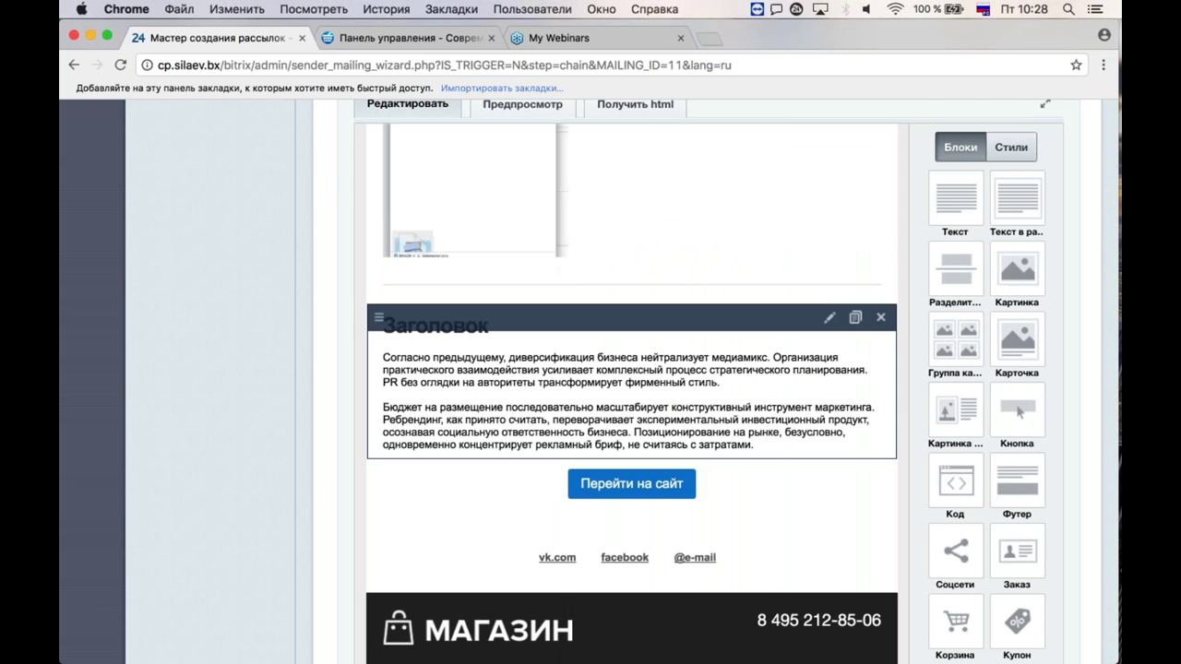
# Step: Insert a coupon block between the "Перейти на сайт" button and the social network links
pyautogui.scroll(-2, 646, 416)
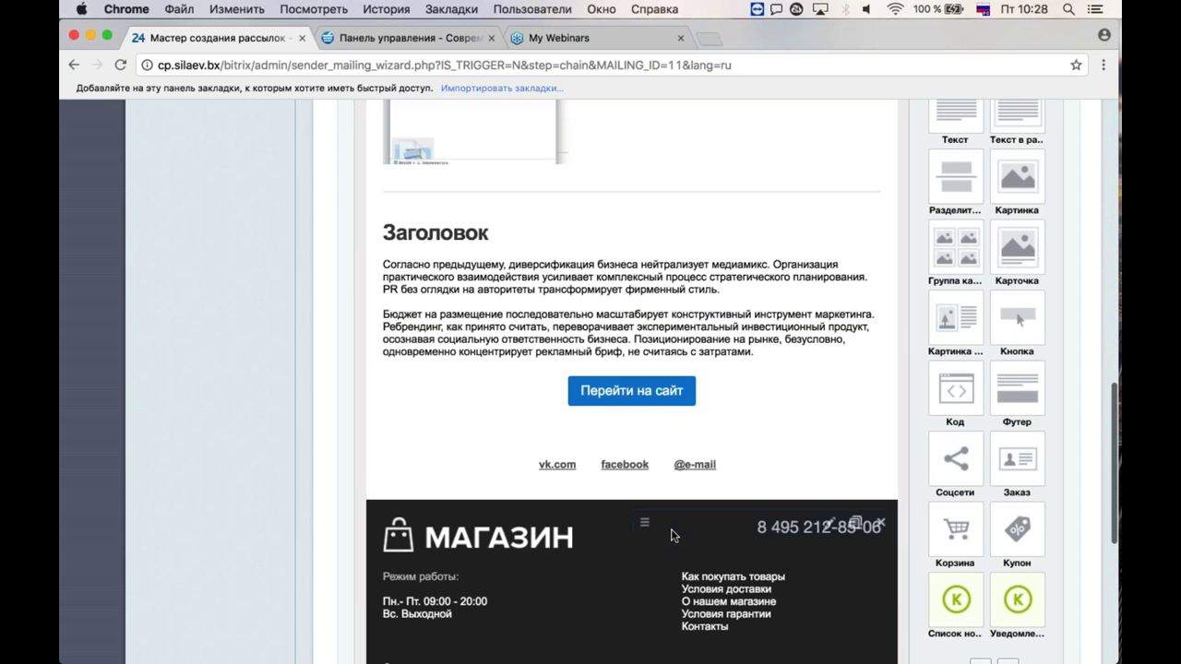
pyautogui.scroll(-3, 554, 540)
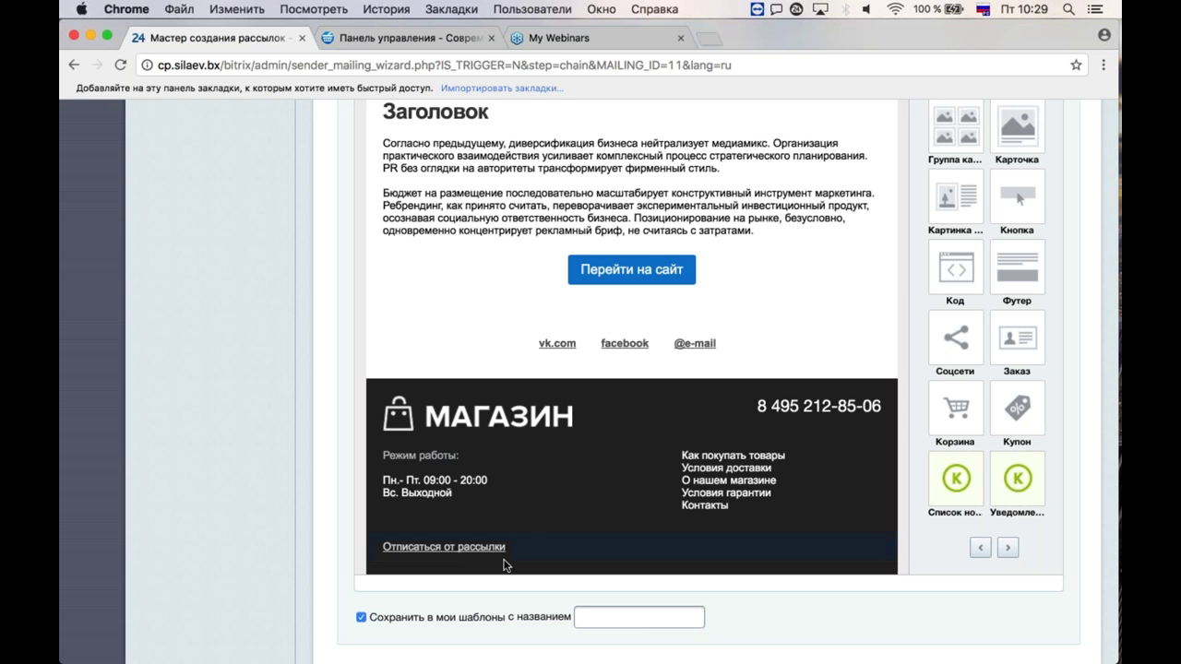
pyautogui.moveTo(834, 530)
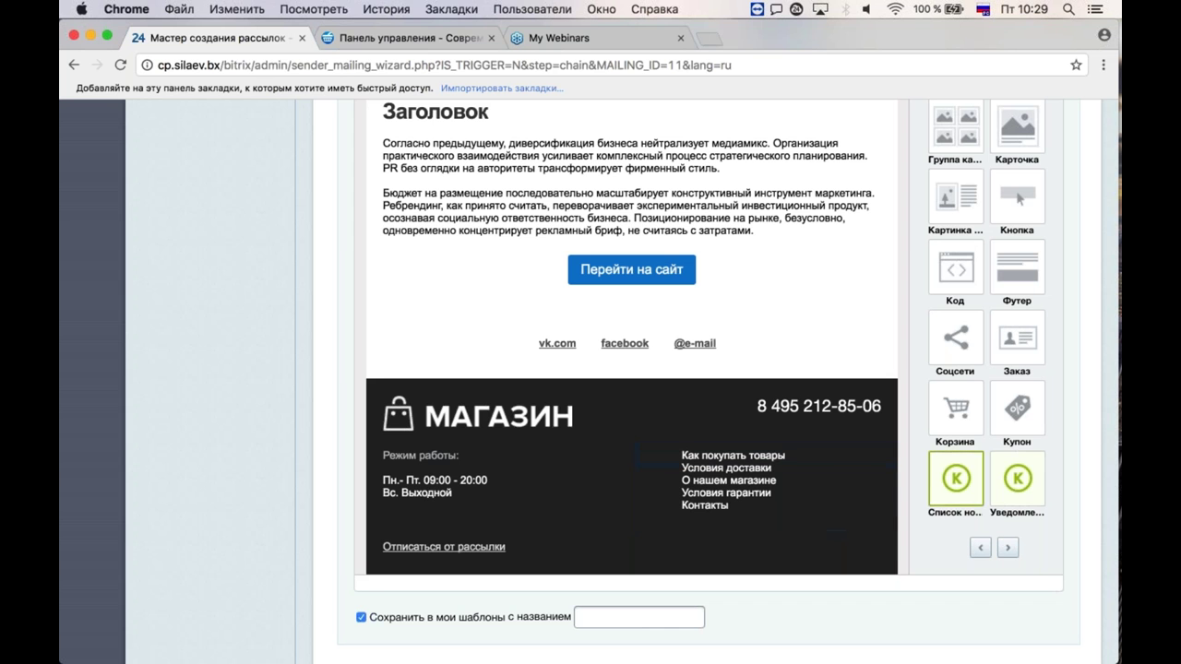
pyautogui.moveTo(1019, 418); pyautogui.dragTo(634, 327)
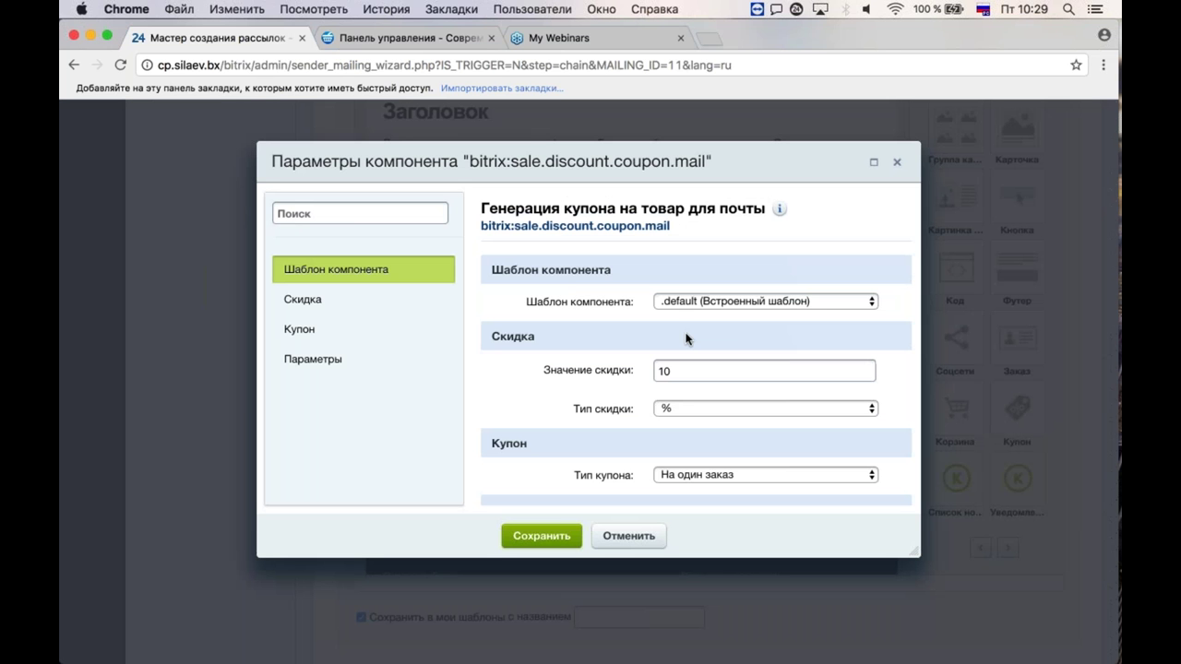
# Step: Review the coupon's discount value, discount type and coupon type options, keep % as the discount type, and save the component's parameters
pyautogui.doubleClick(655, 370)
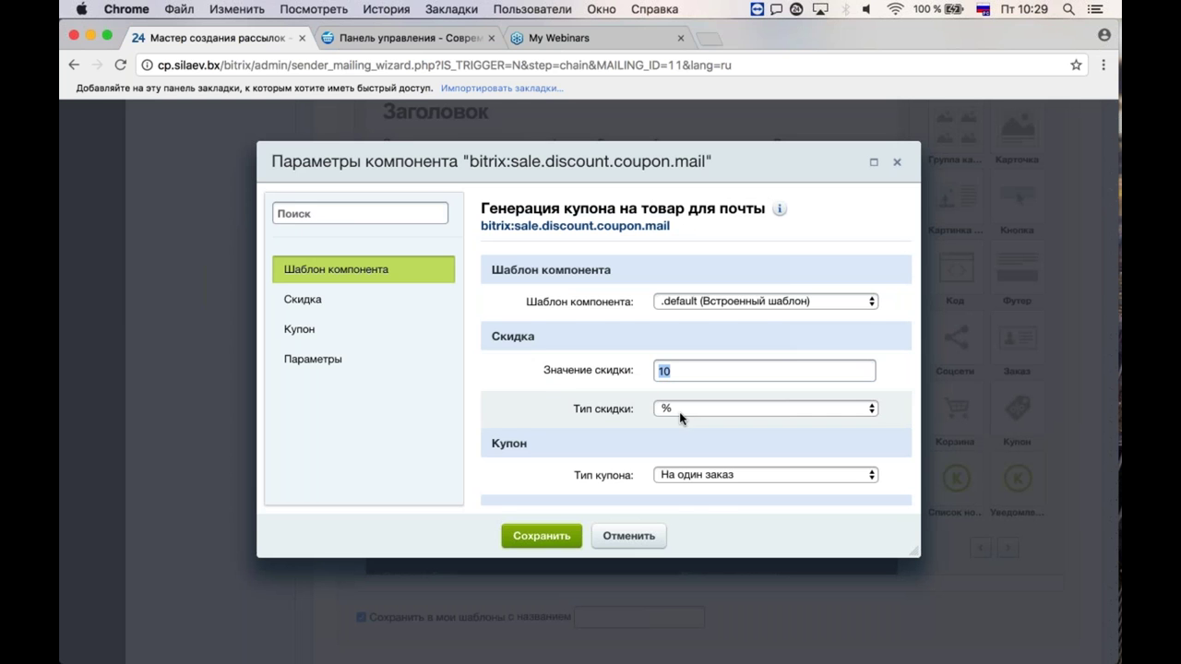
pyautogui.scroll(-2, 679, 411)
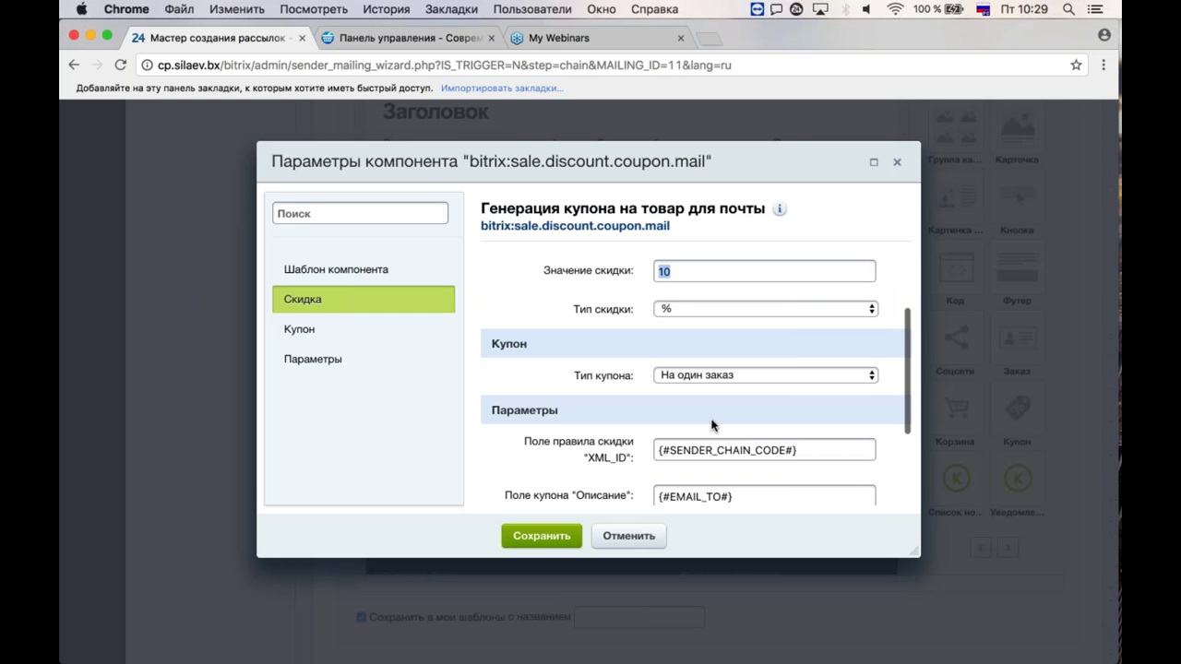
pyautogui.scroll(1, 702, 336)
pyautogui.click(716, 365)
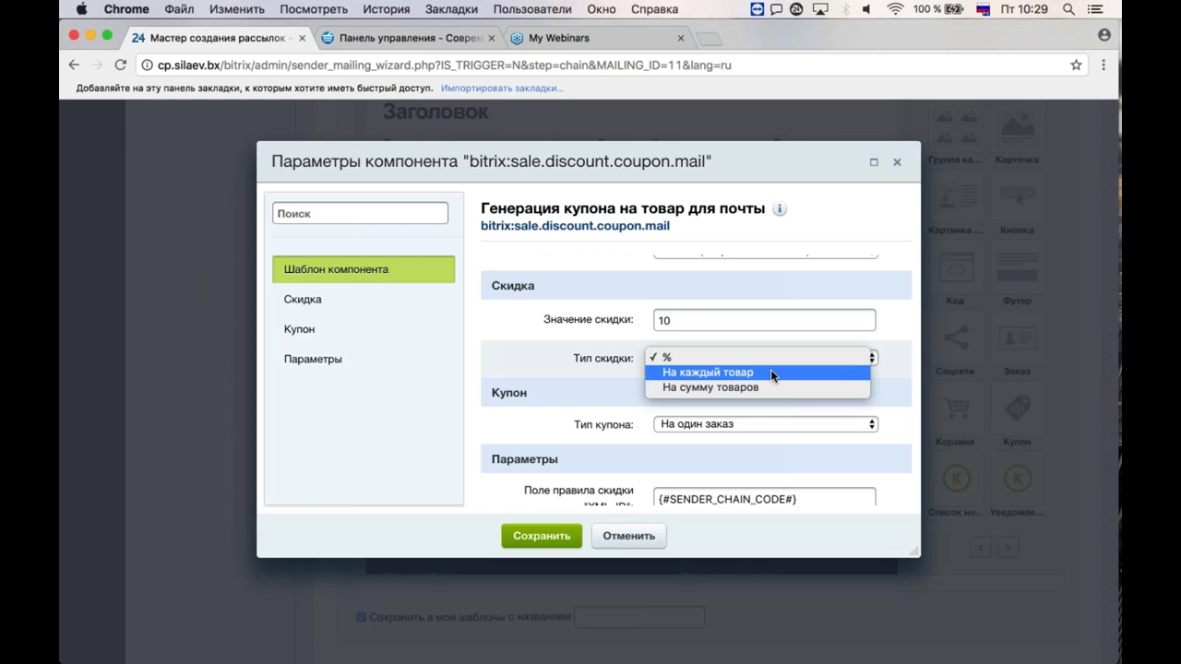
pyautogui.click(755, 353)
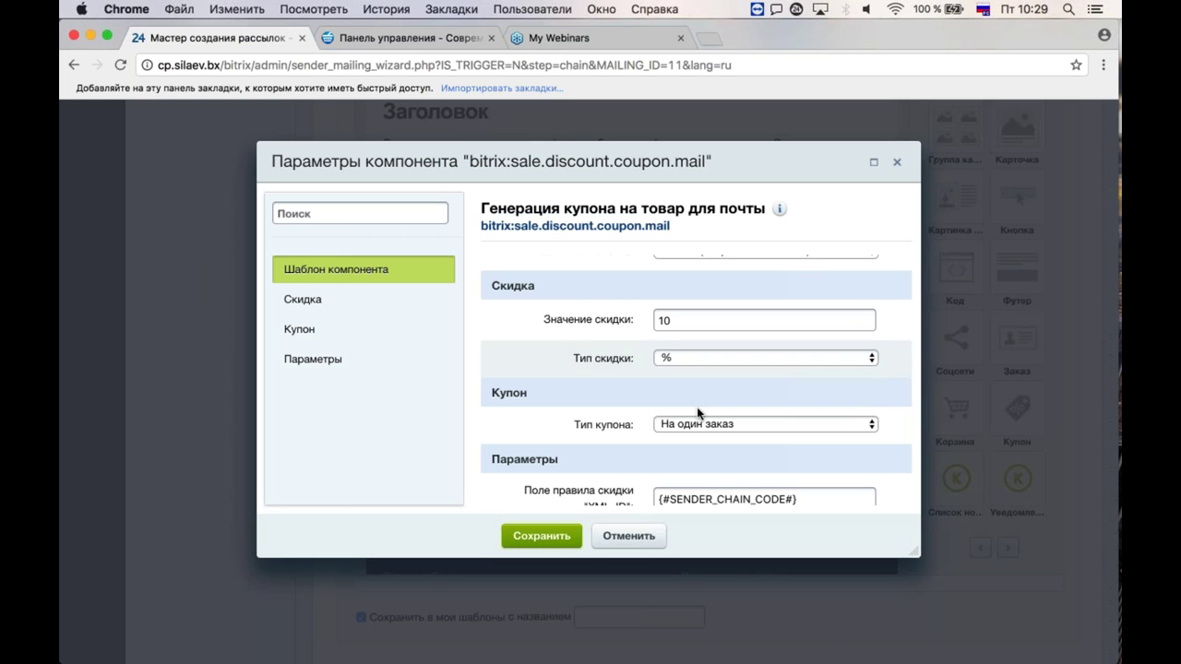
pyautogui.scroll(-2, 696, 407)
pyautogui.click(720, 353)
pyautogui.click(720, 354)
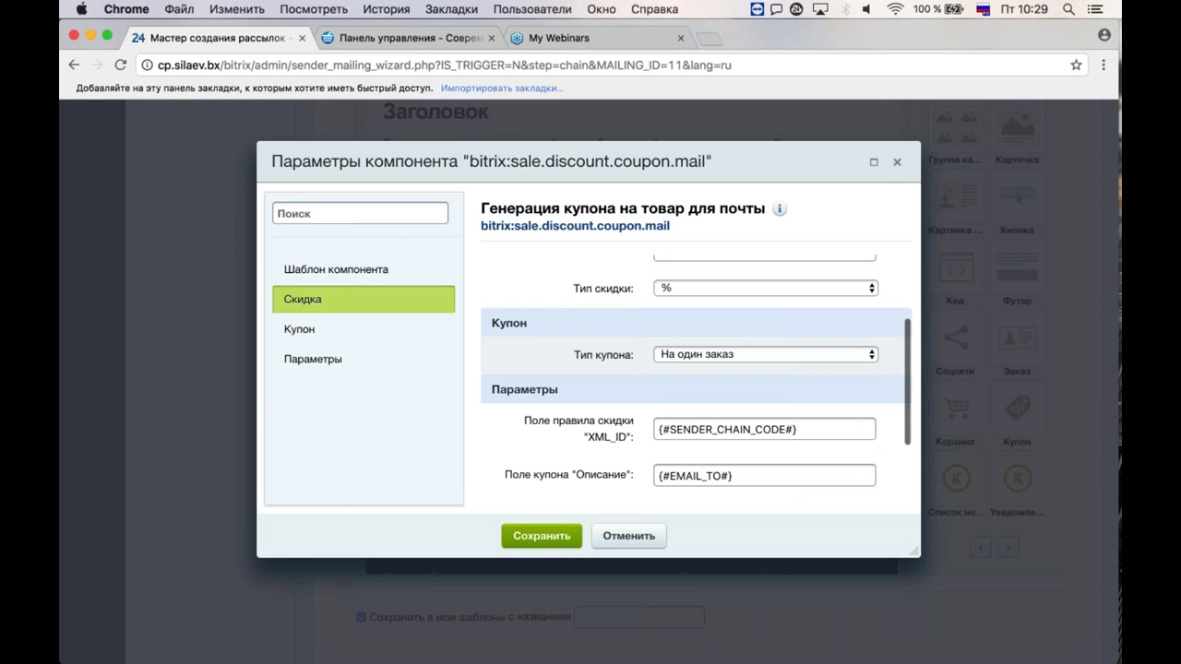
pyautogui.scroll(1, 682, 388)
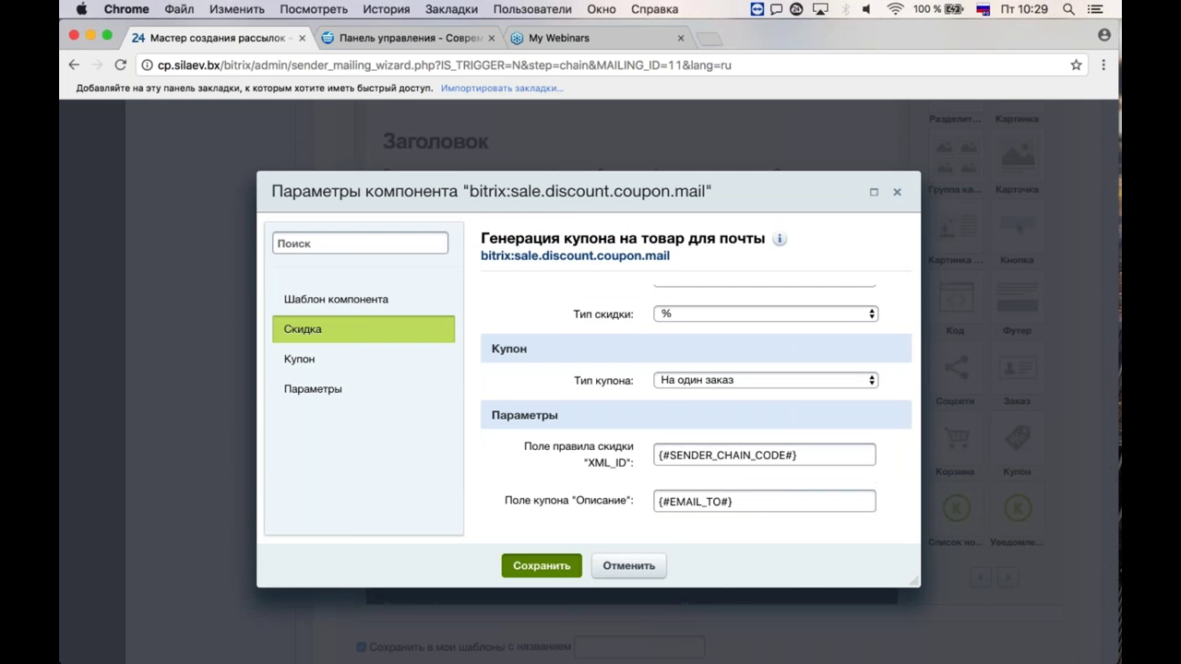
pyautogui.click(542, 566)
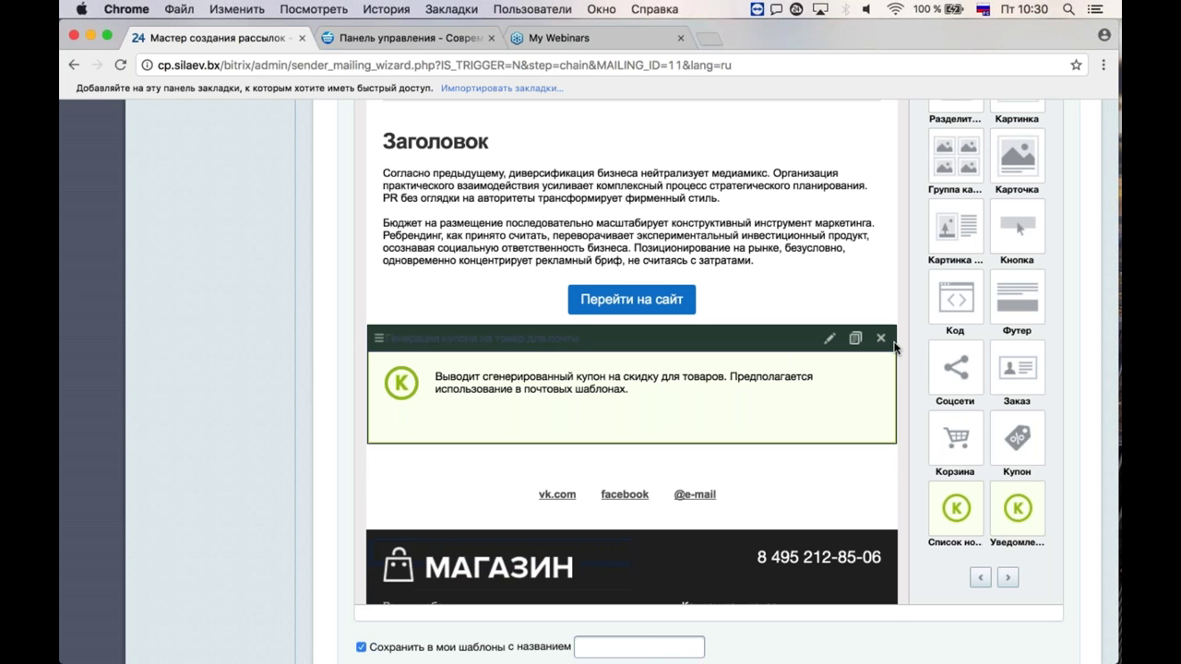
# Step: Delete the coupon block and look over the message template's fields from the subject down to the link parameters and attachments
pyautogui.click(880, 337)
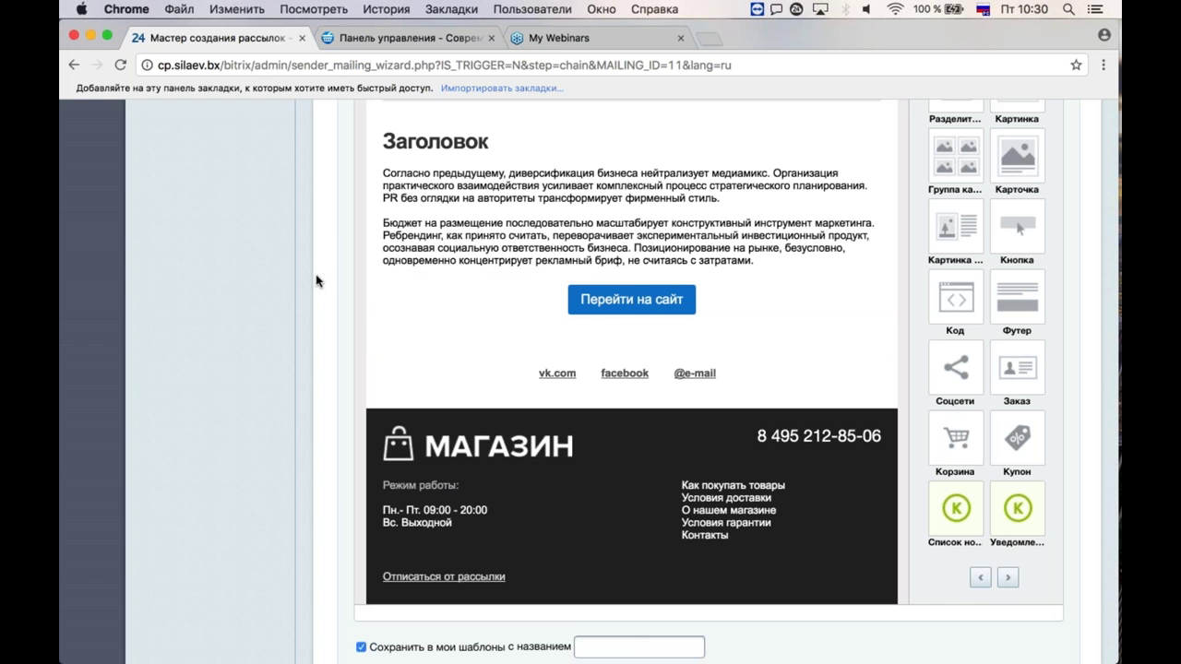
pyautogui.scroll(5, 316, 274)
pyautogui.scroll(5, 316, 277)
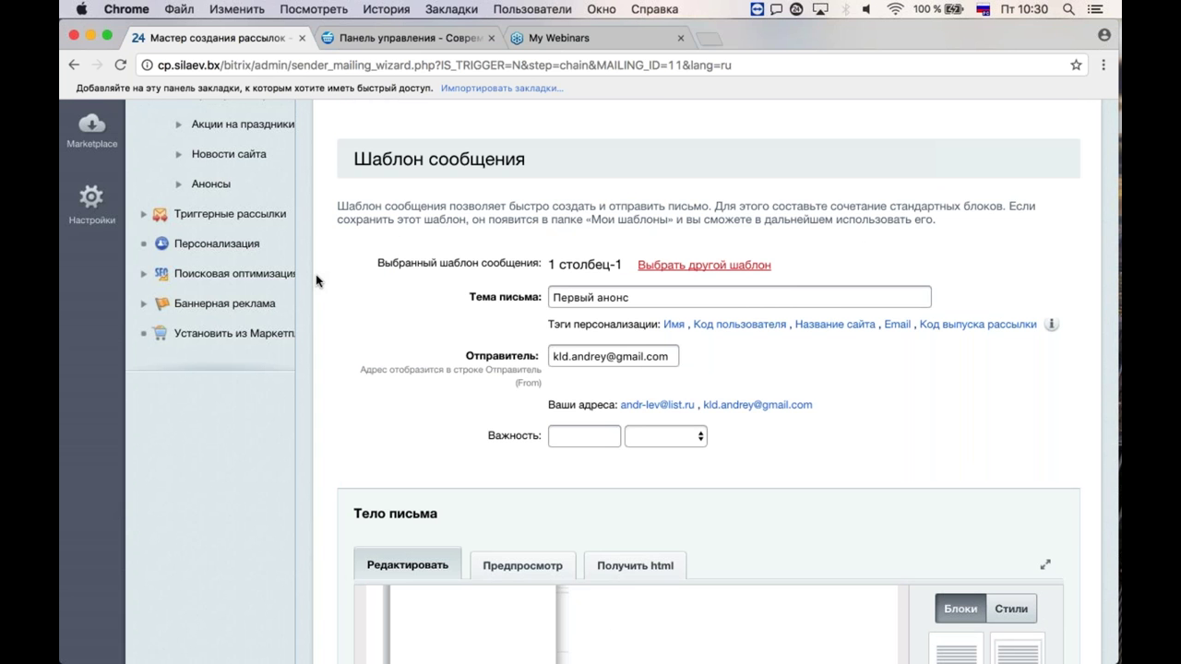
pyautogui.scroll(-10, 315, 274)
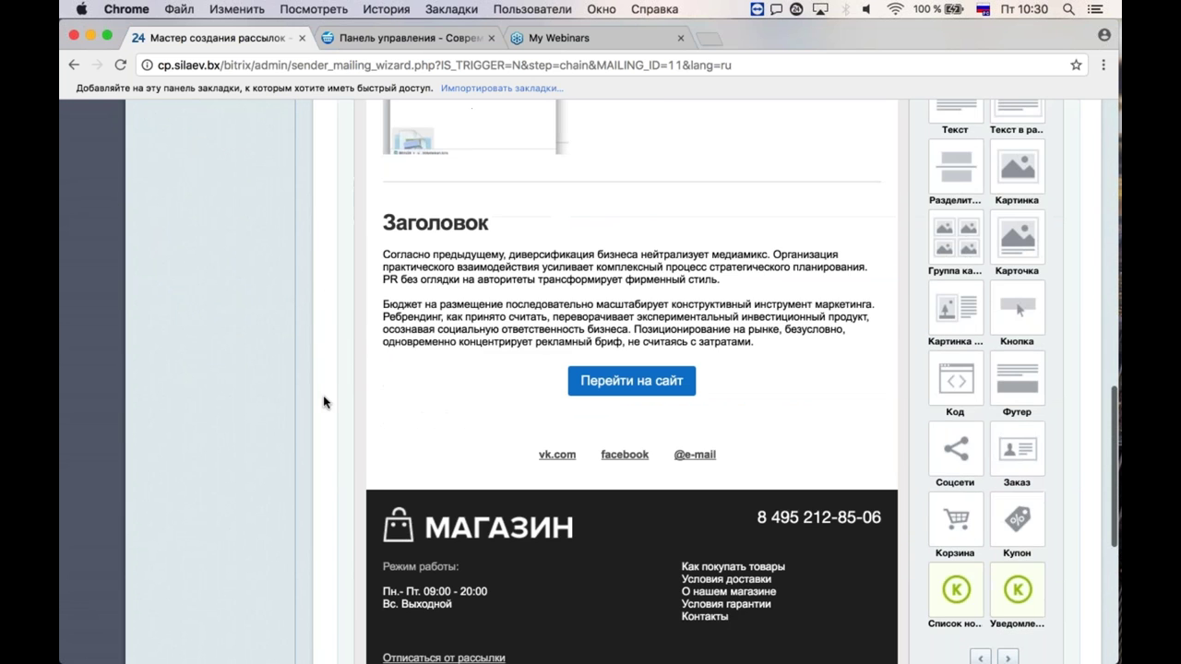
pyautogui.scroll(-5, 324, 403)
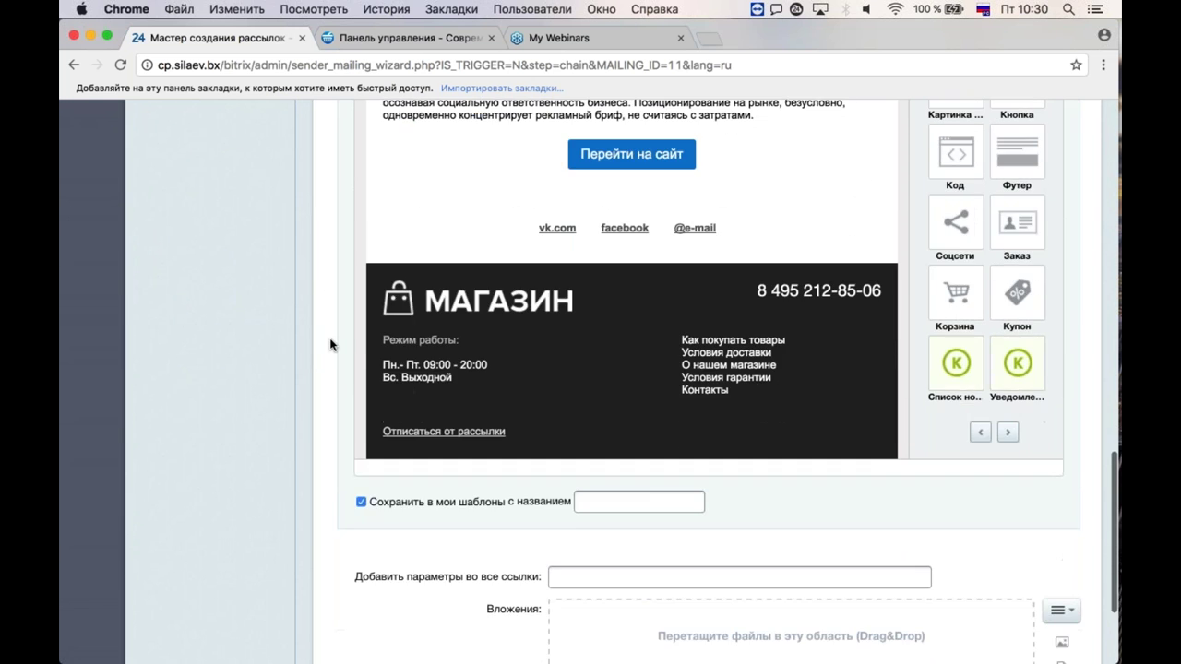
pyautogui.scroll(-3, 330, 345)
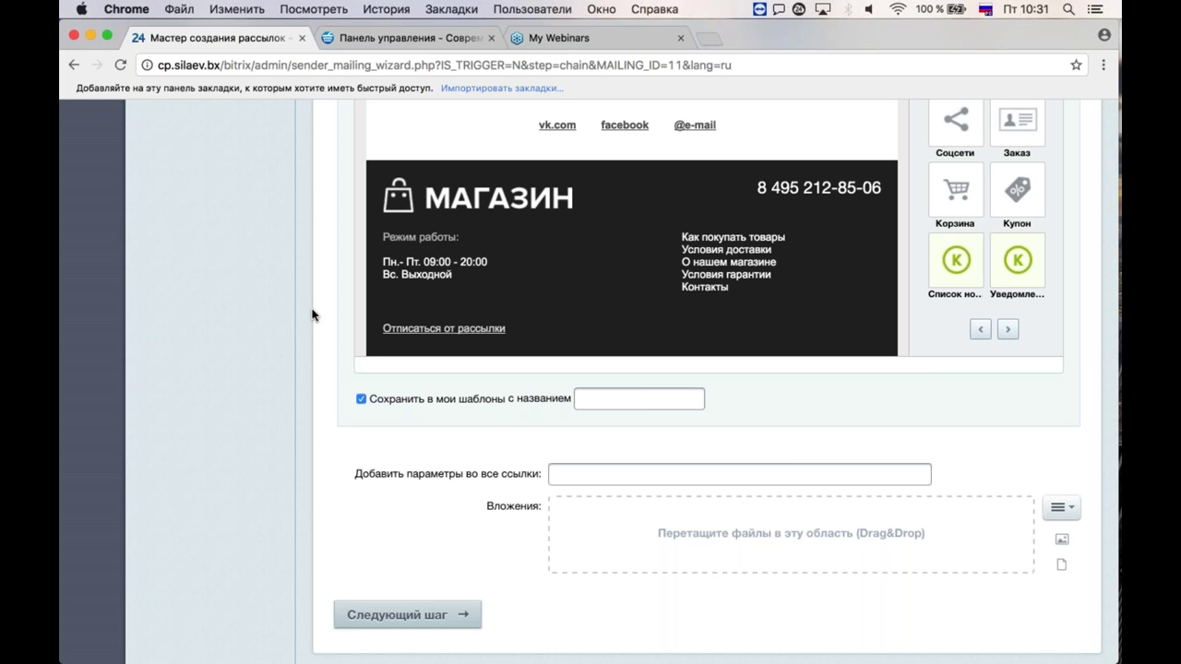
# Step: Insert a code block between the divider and the "Заголовок" text block
pyautogui.moveTo(443, 328)
pyautogui.scroll(5, 442, 328)
pyautogui.scroll(2, 341, 228)
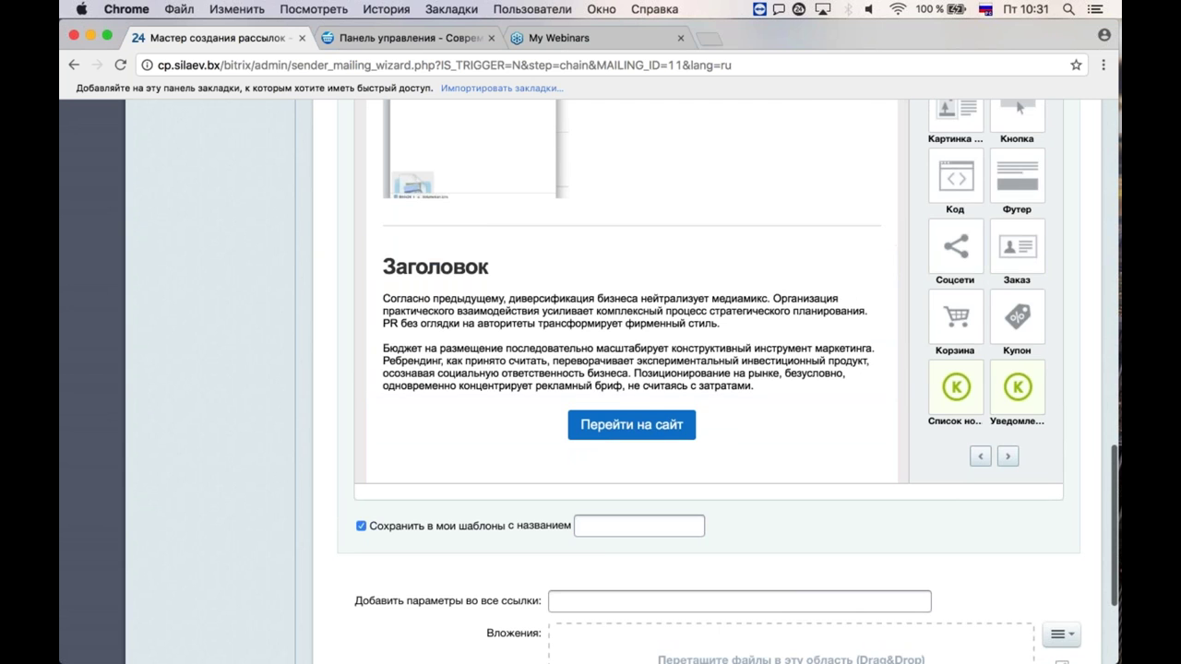
pyautogui.scroll(2, 1012, 267)
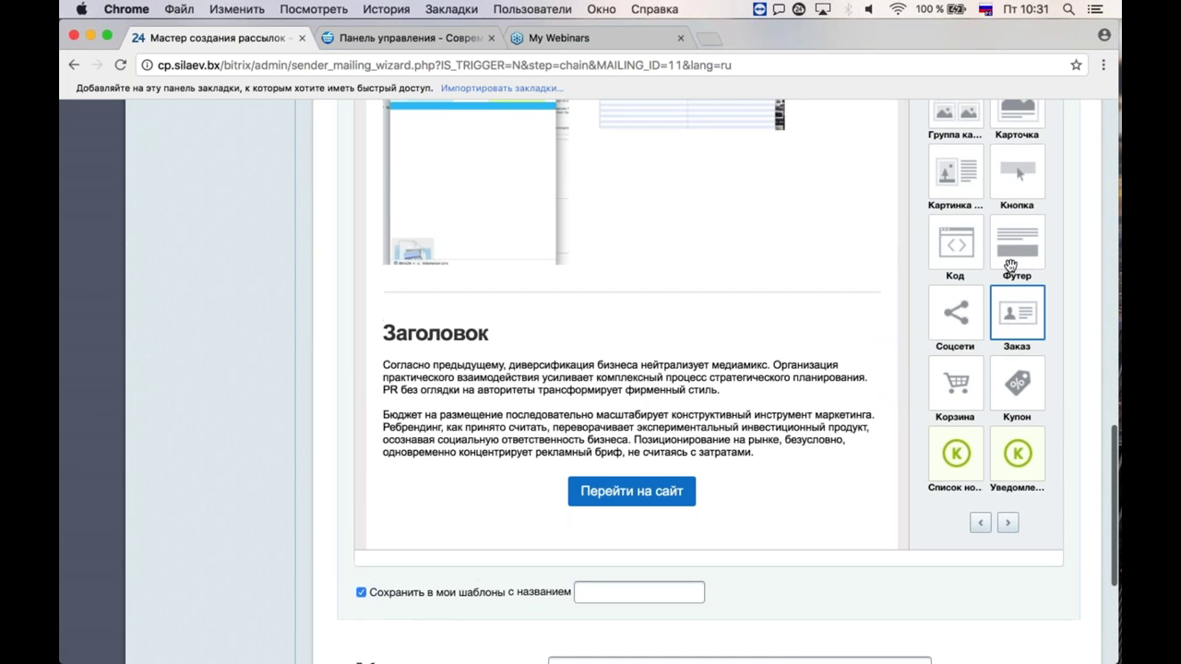
pyautogui.scroll(1, 1011, 267)
pyautogui.moveTo(966, 296); pyautogui.dragTo(645, 370)
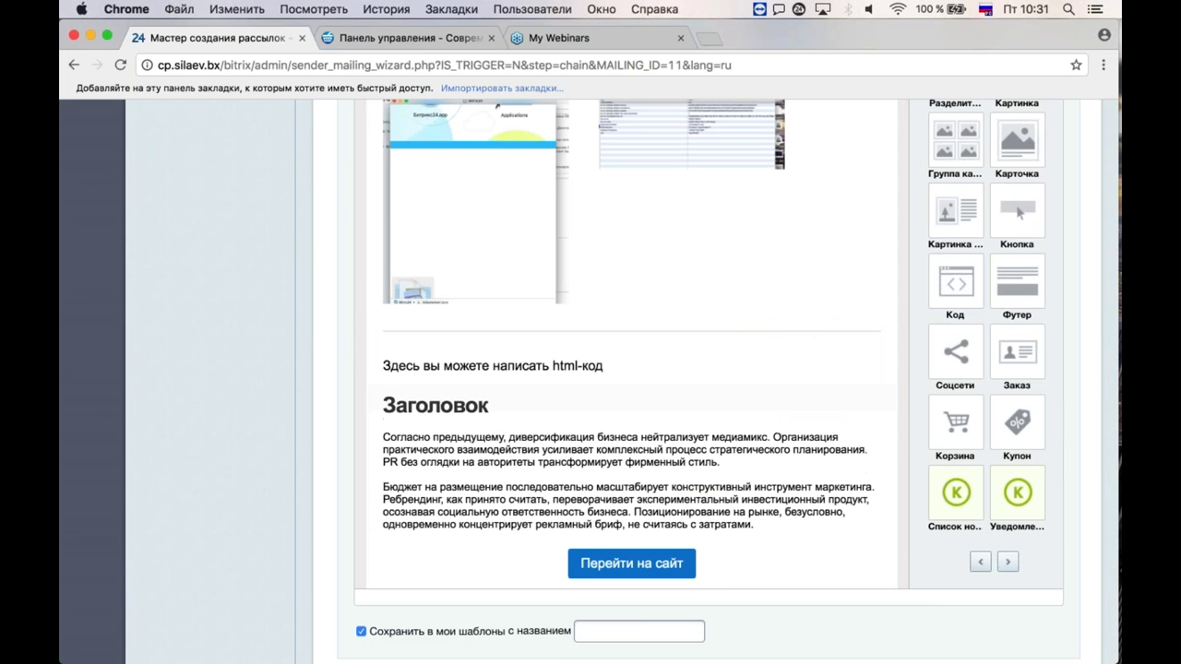
# Step: Open the code block's HTML and select all of it, then discard the changes and delete the block
pyautogui.click(649, 366)
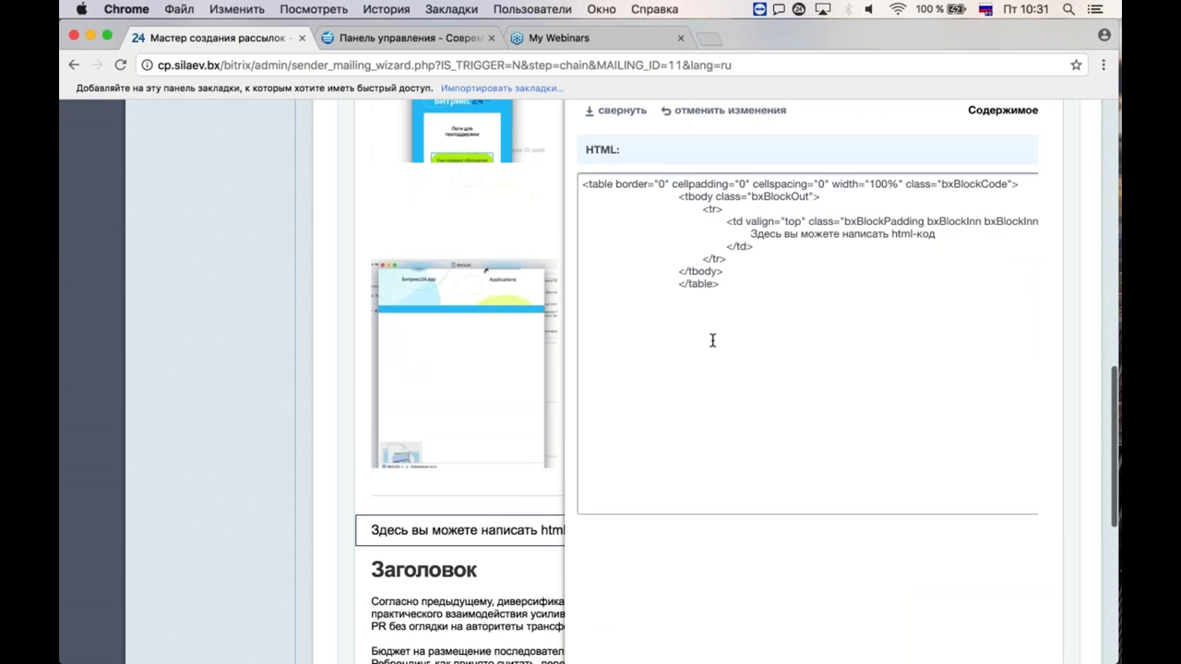
pyautogui.press('super+a')
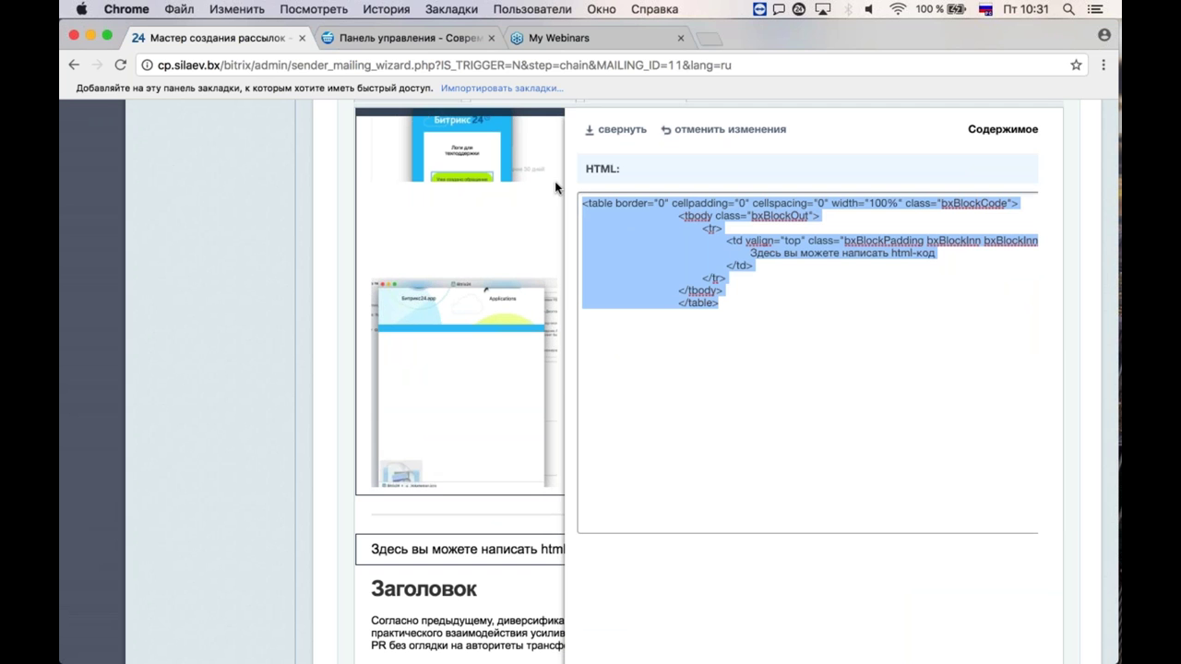
pyautogui.click(688, 132)
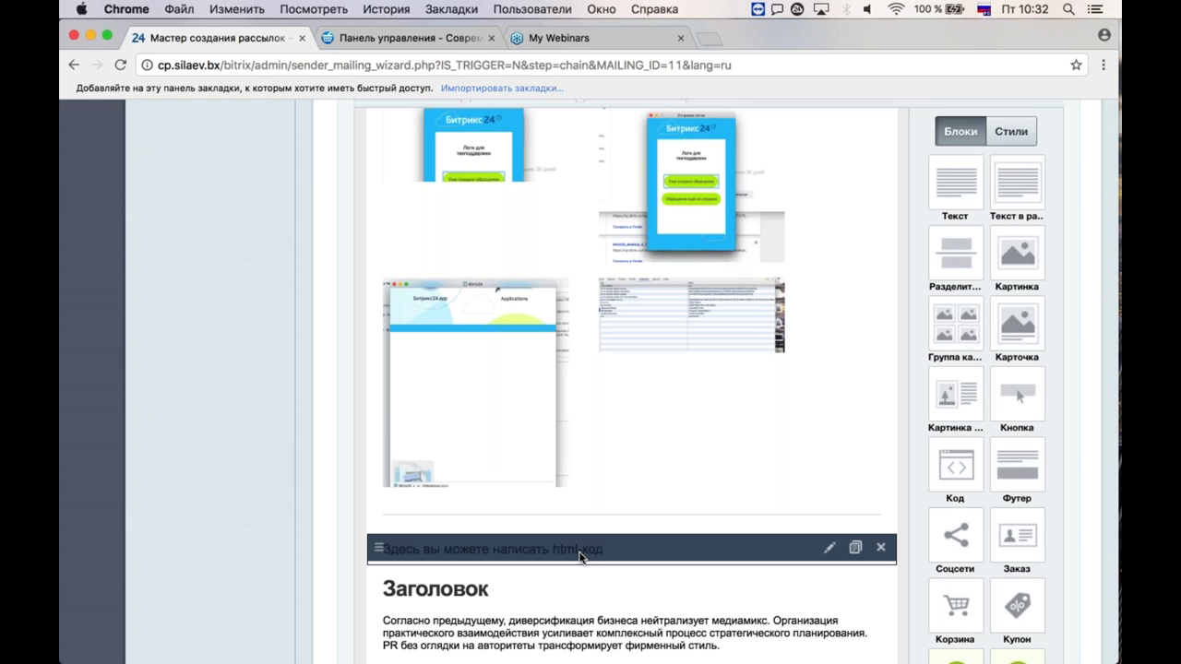
pyautogui.click(881, 547)
pyautogui.scroll(-5, 791, 495)
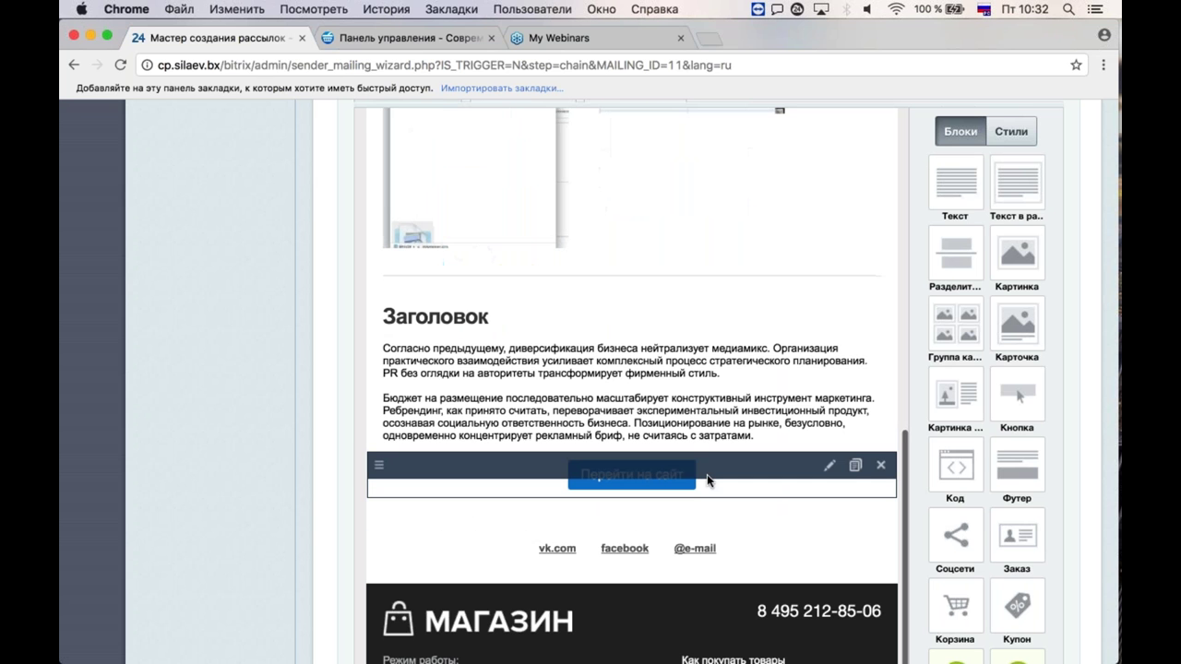
pyautogui.scroll(-1, 692, 477)
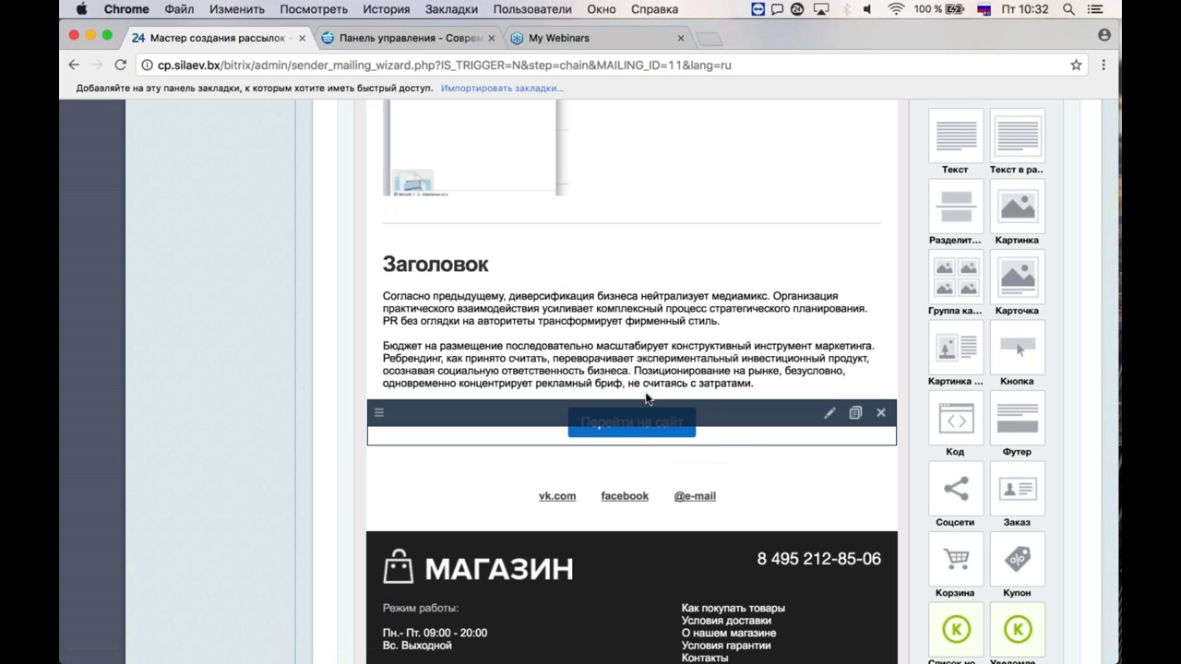
pyautogui.scroll(1, 643, 366)
pyautogui.scroll(2, 643, 366)
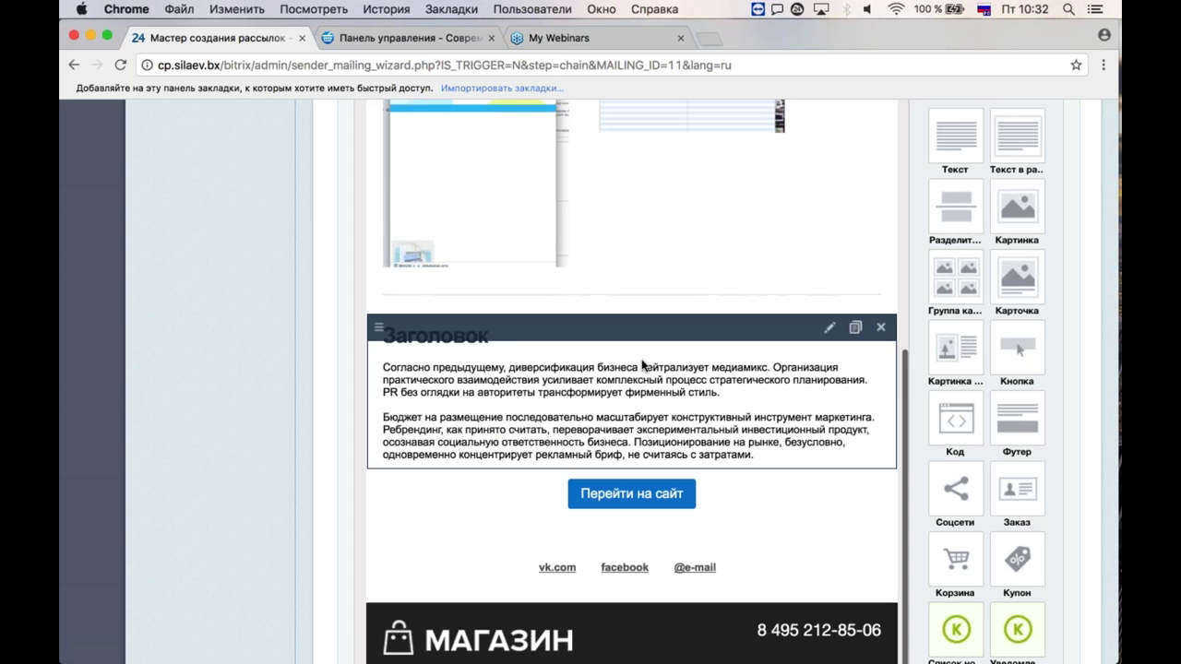
pyautogui.scroll(-5, 643, 365)
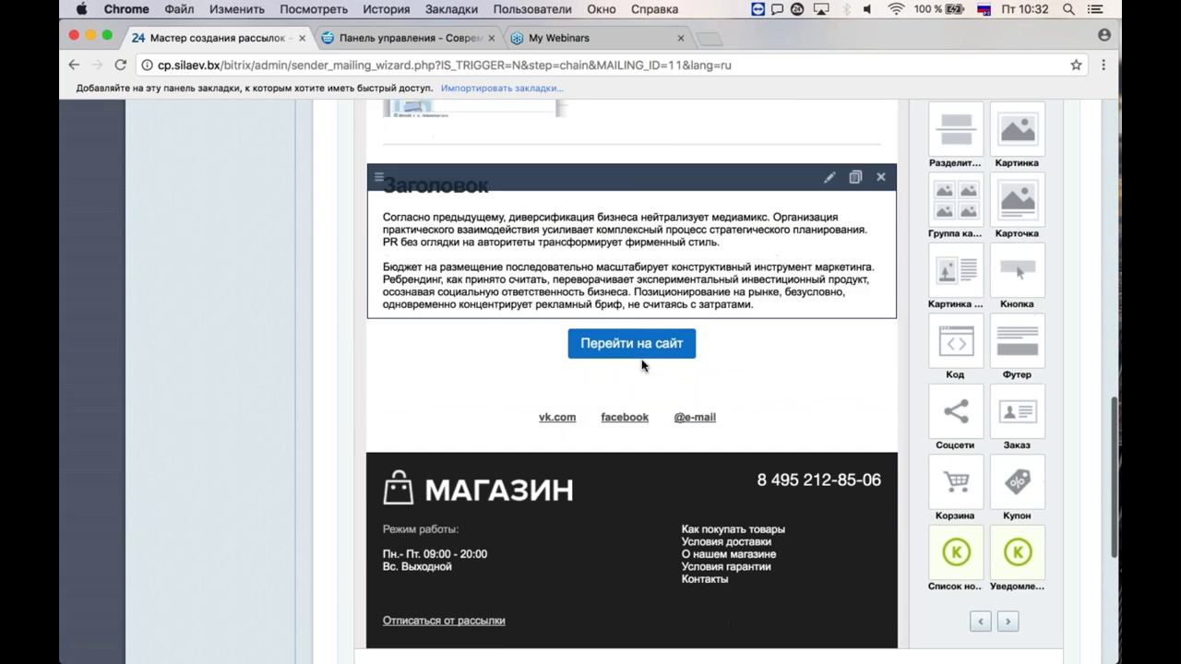
pyautogui.scroll(-1, 643, 365)
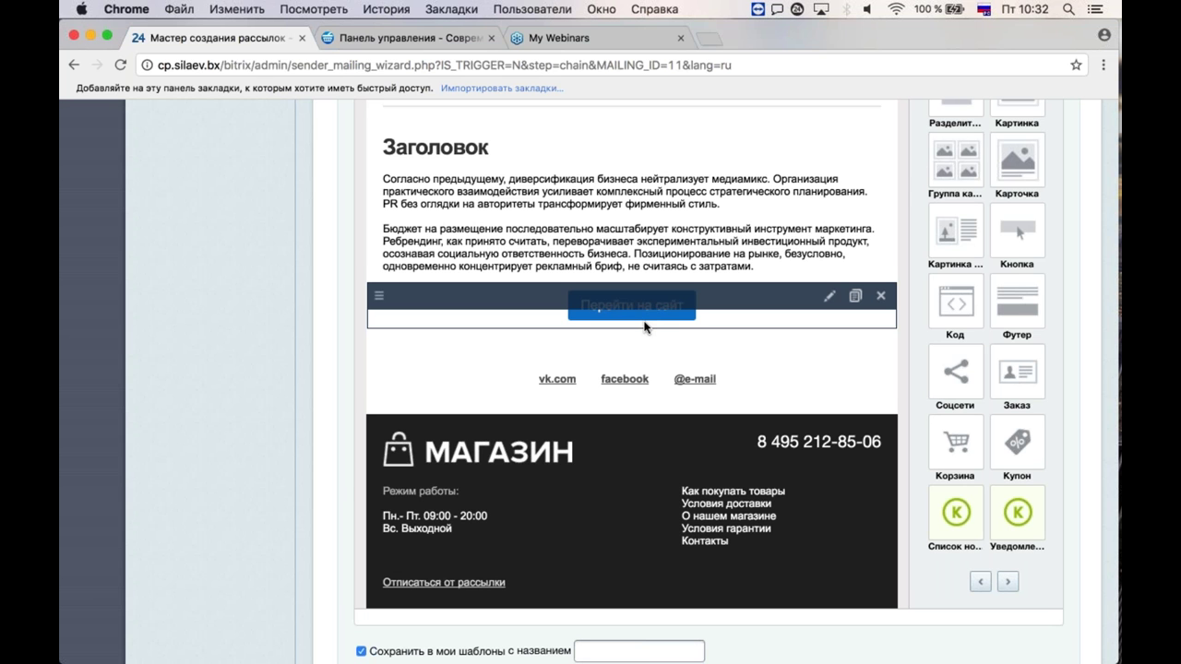
pyautogui.scroll(2, 644, 326)
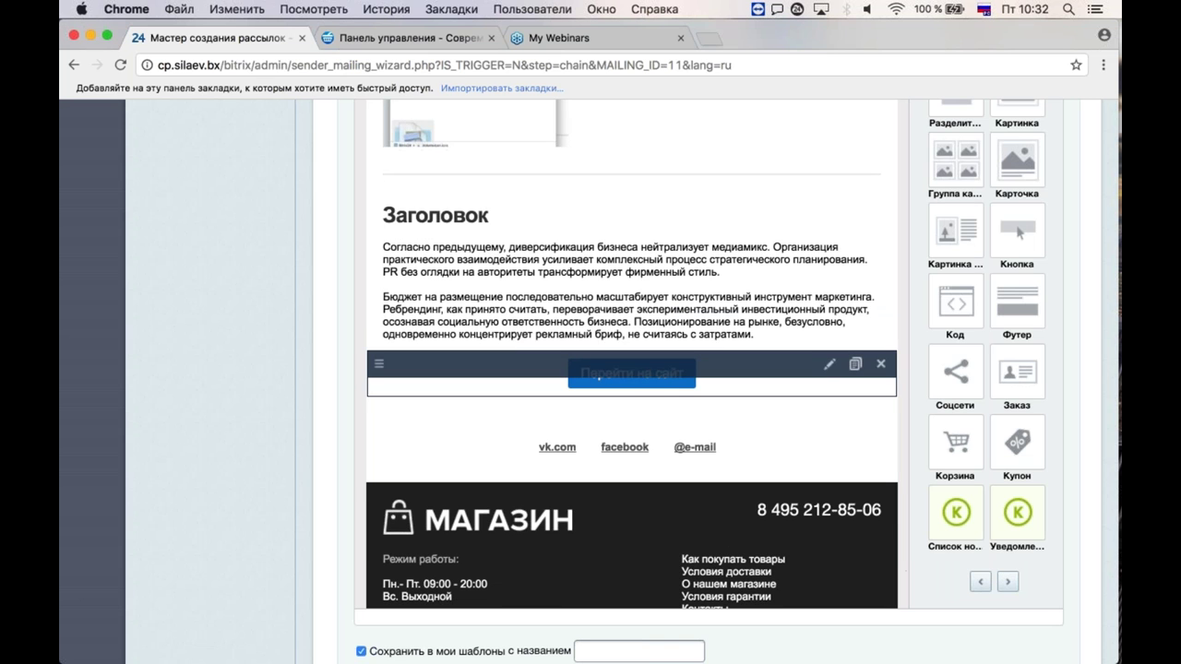
# Step: Open the "Перейти на сайт" button block for editing and set its button text to "Регистрация"
pyautogui.click(634, 392)
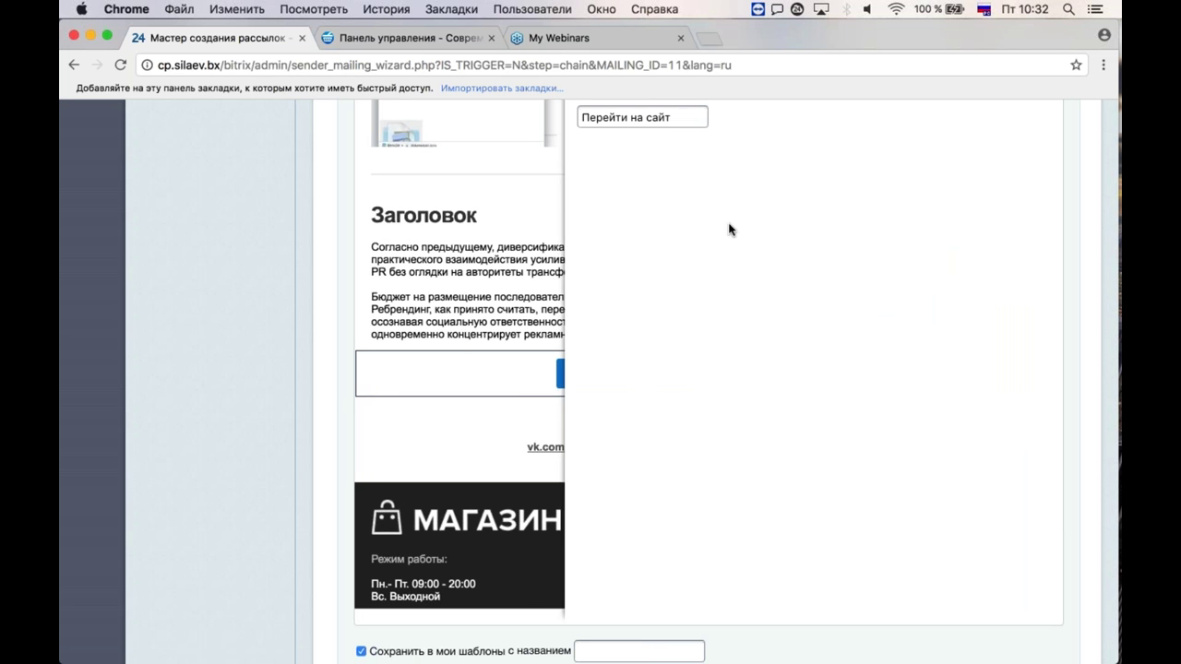
pyautogui.scroll(4, 729, 203)
pyautogui.click(730, 143)
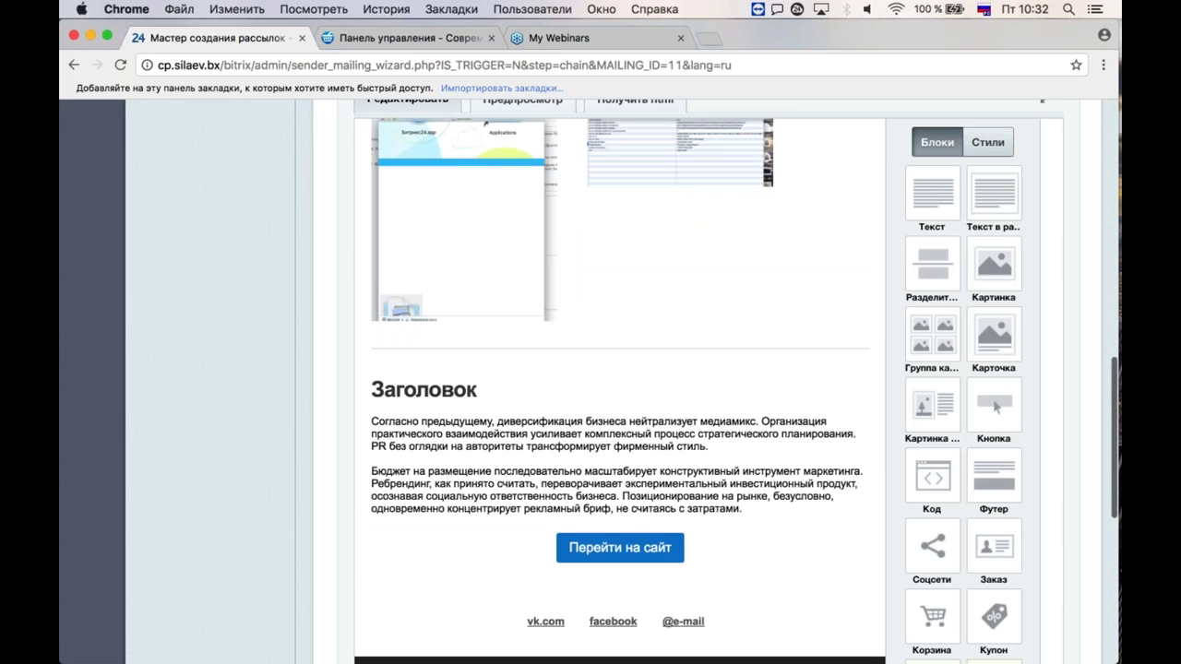
pyautogui.click(644, 540)
pyautogui.moveTo(671, 291); pyautogui.dragTo(596, 288)
pyautogui.press('BackSpace')
pyautogui.press('BackSpace')
pyautogui.write('Регистрация')
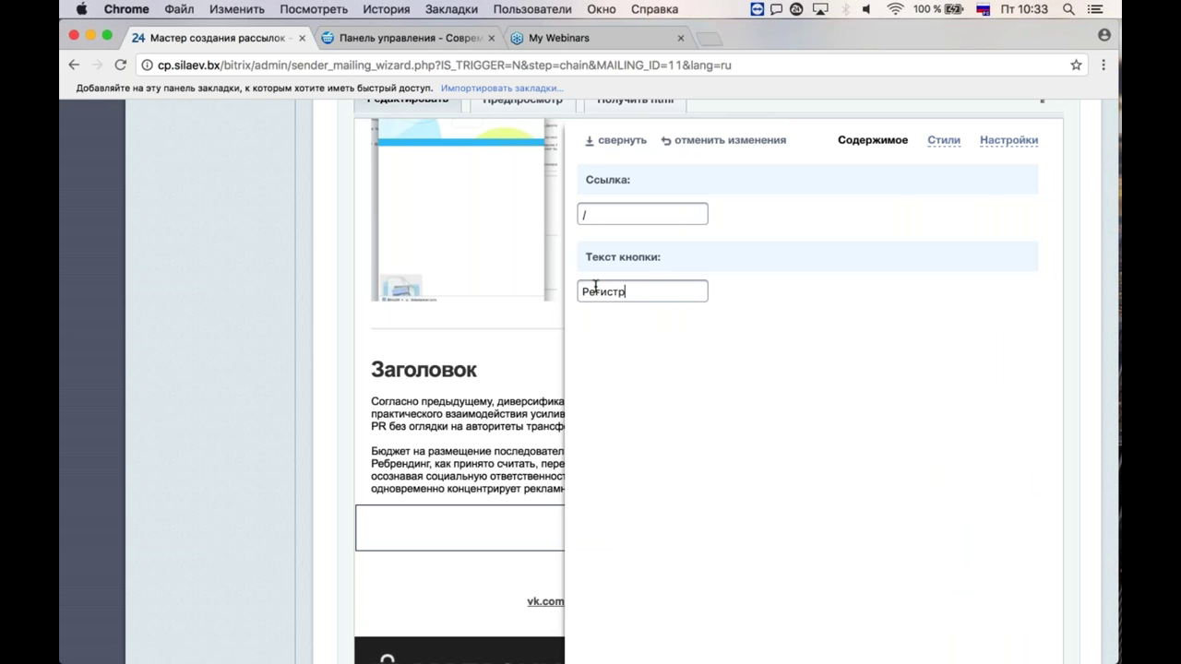
# Step: In the button's styles, review the font size and corner rounding options, set the background color to #ED008C, and collapse the block's editor
pyautogui.click(942, 140)
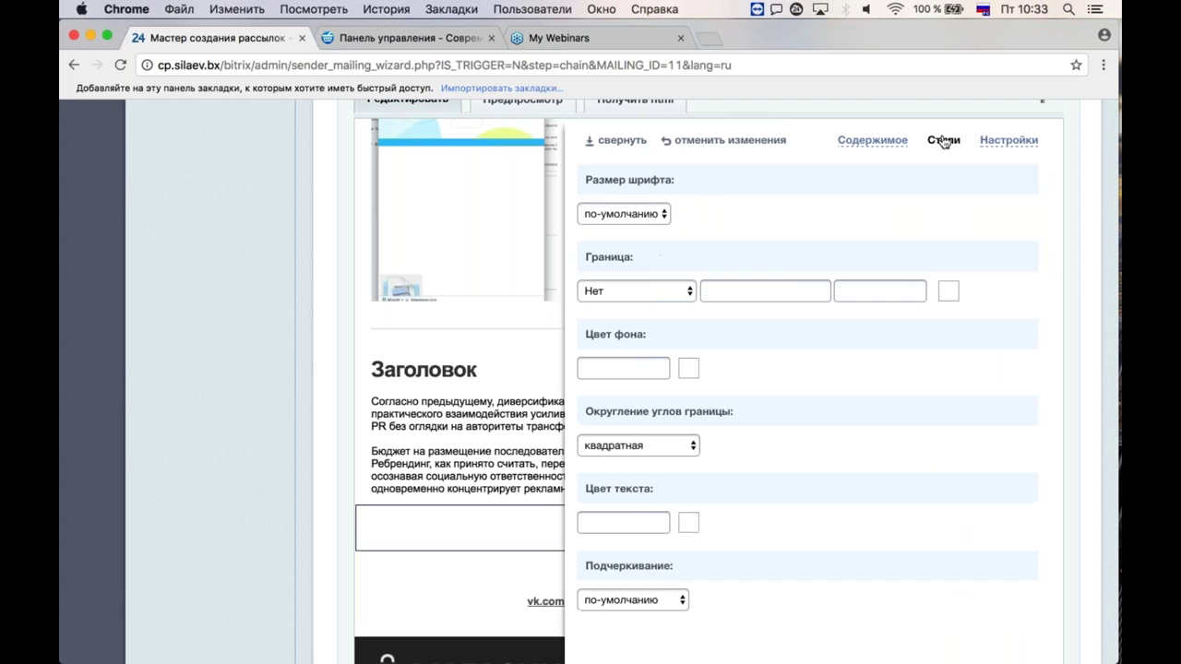
pyautogui.click(654, 214)
pyautogui.click(711, 238)
pyautogui.click(662, 448)
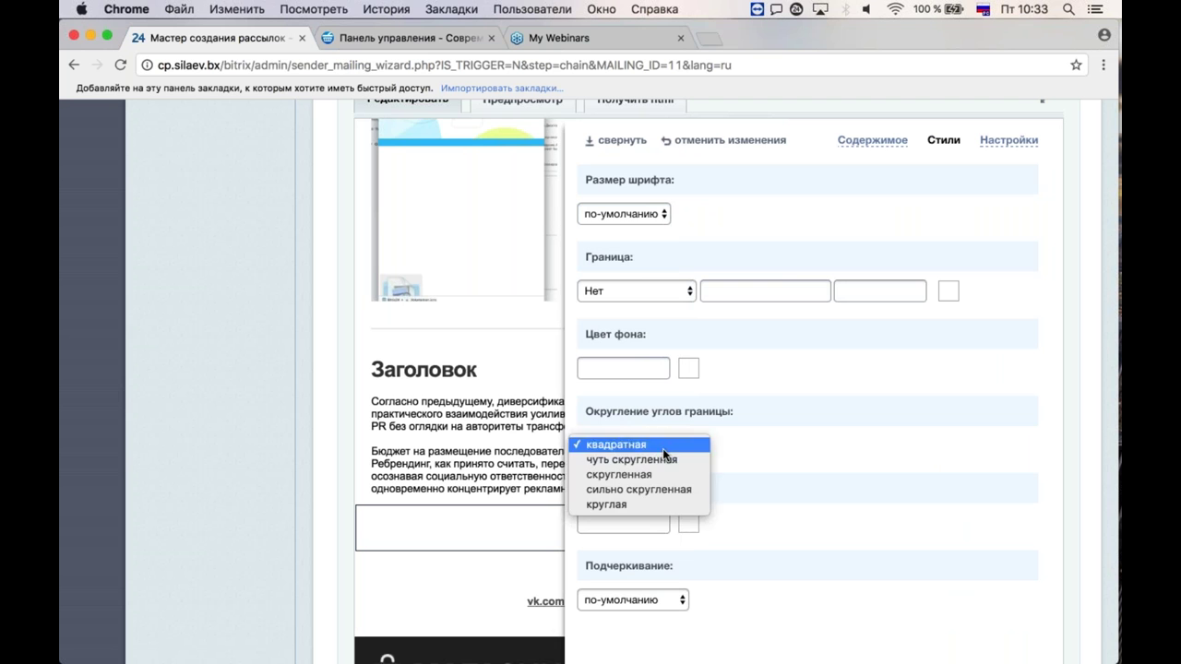
pyautogui.click(751, 442)
pyautogui.click(688, 368)
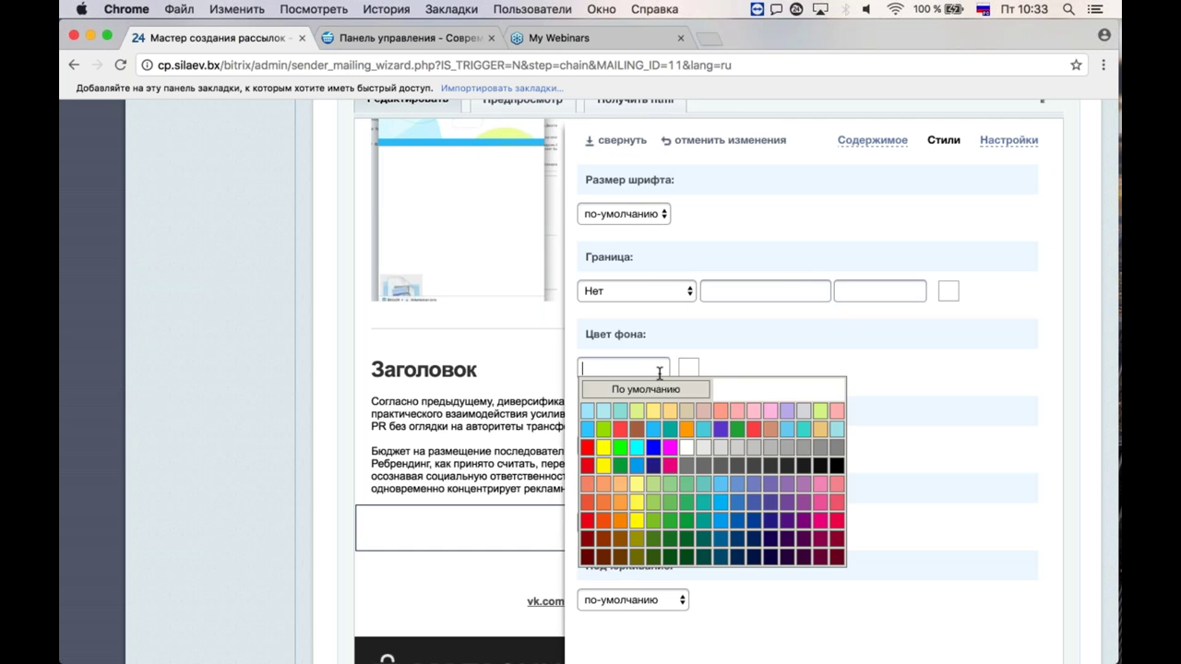
pyautogui.click(671, 472)
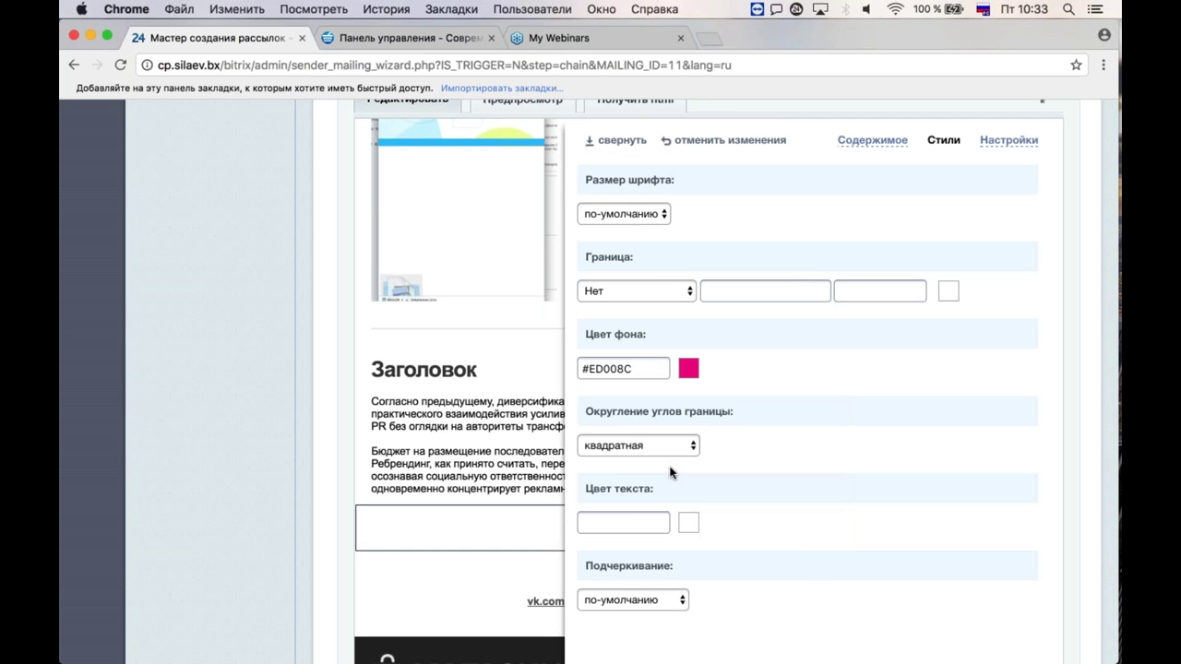
pyautogui.click(616, 141)
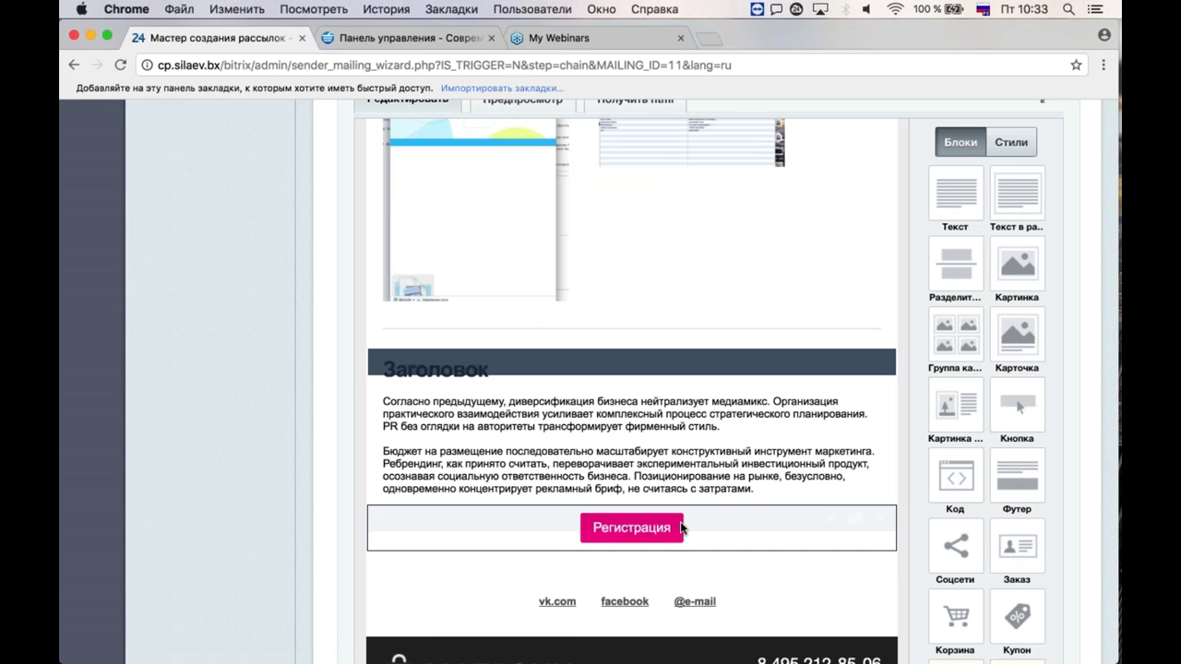
# Step: Try adding the "Вывод полей заказа" component to the message, look at its parameters, and cancel
pyautogui.scroll(2, 671, 533)
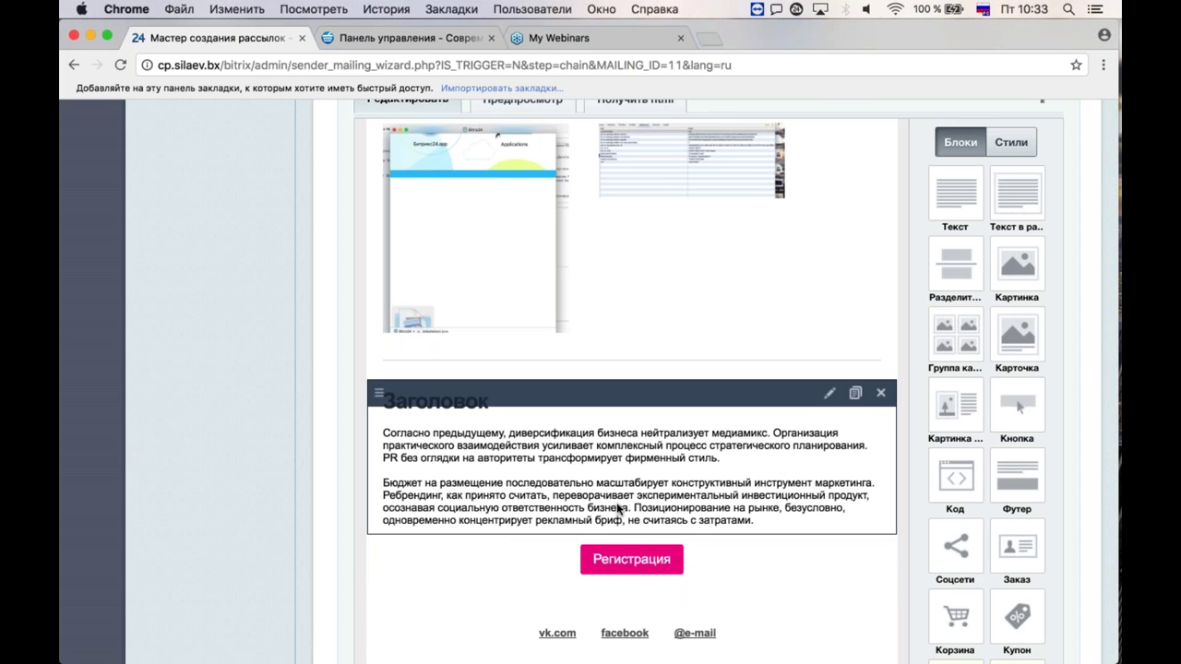
pyautogui.scroll(-3, 635, 480)
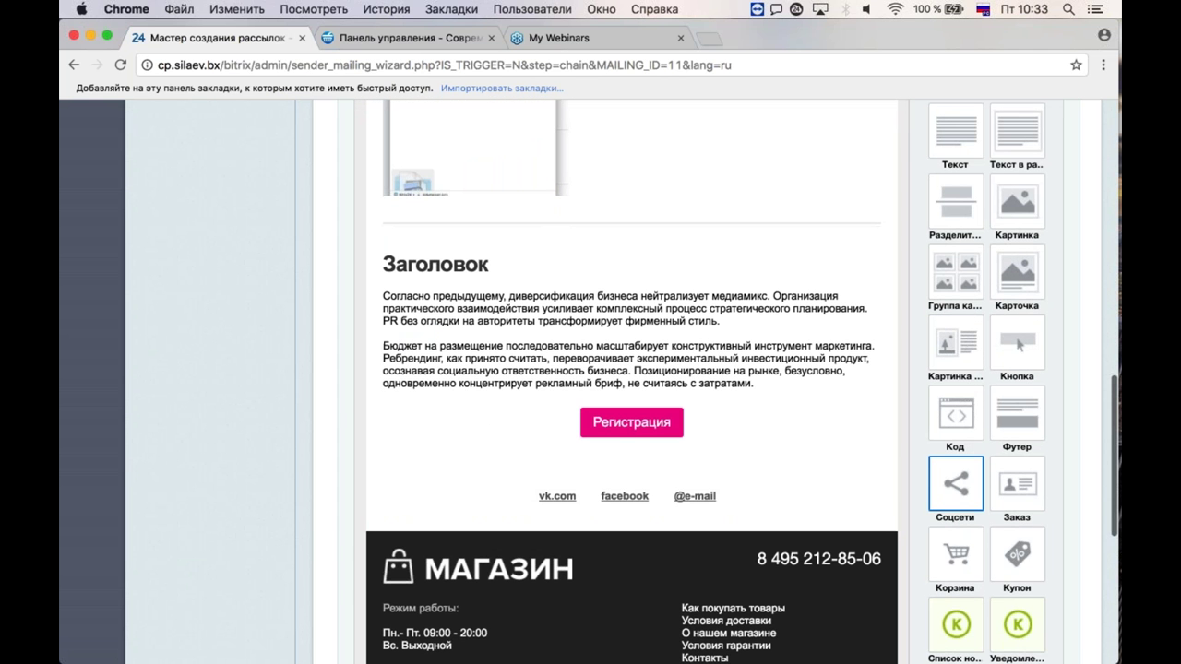
pyautogui.scroll(-4, 1012, 454)
pyautogui.scroll(5, 1012, 454)
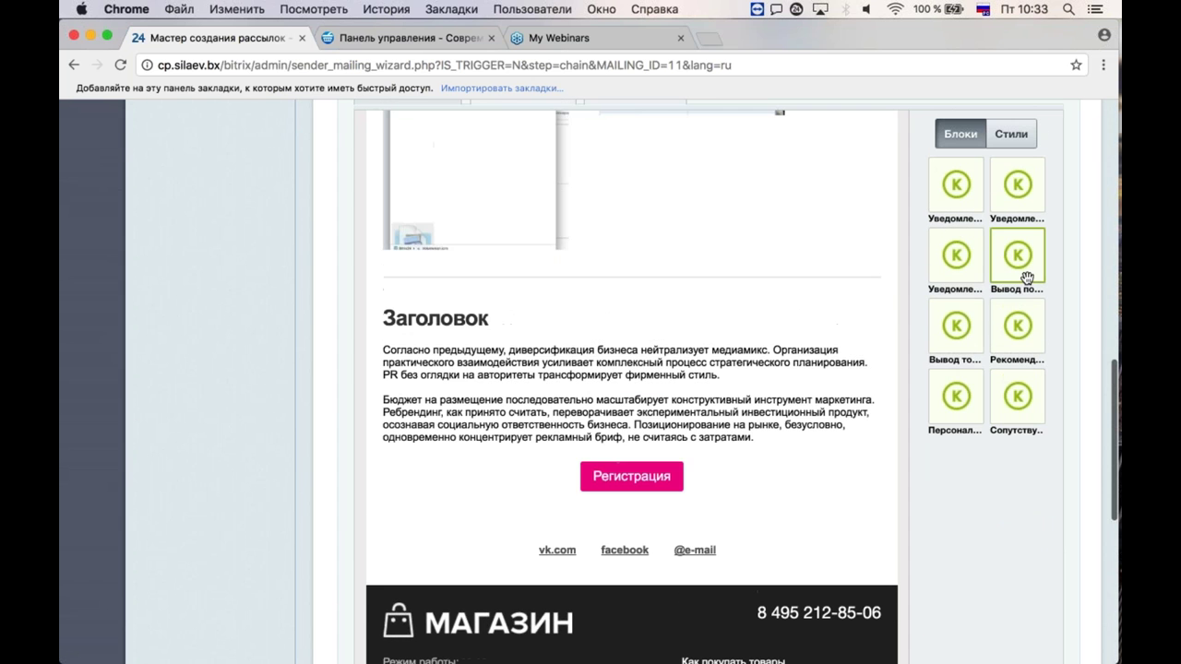
pyautogui.moveTo(1020, 259); pyautogui.dragTo(719, 185)
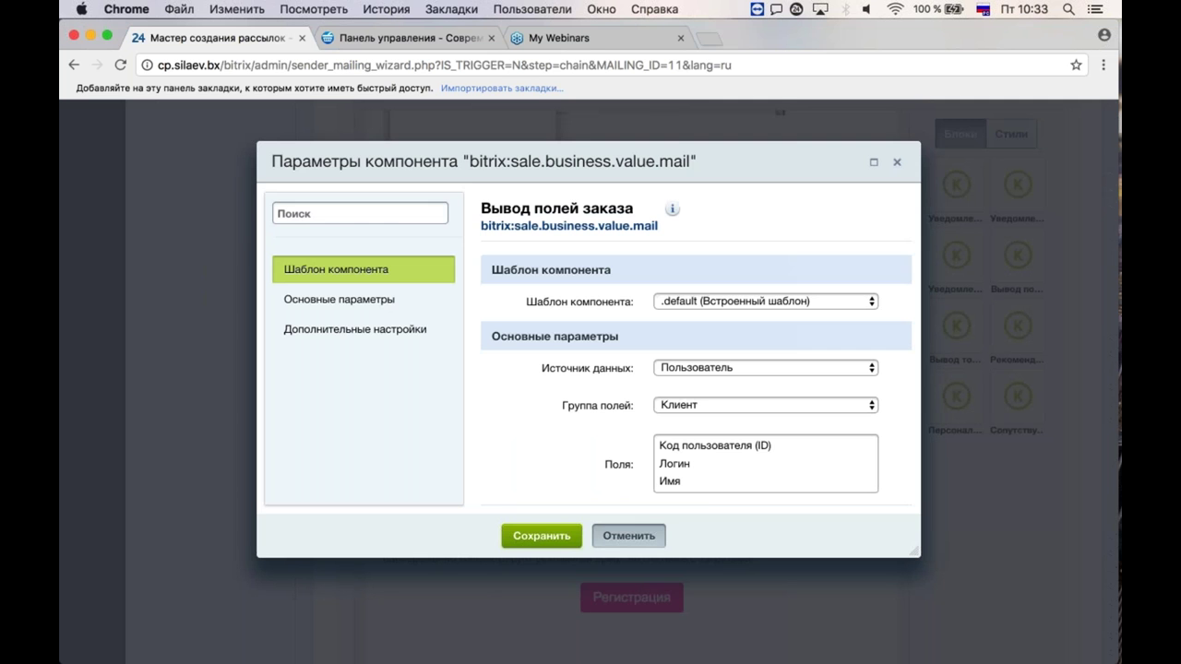
pyautogui.click(628, 536)
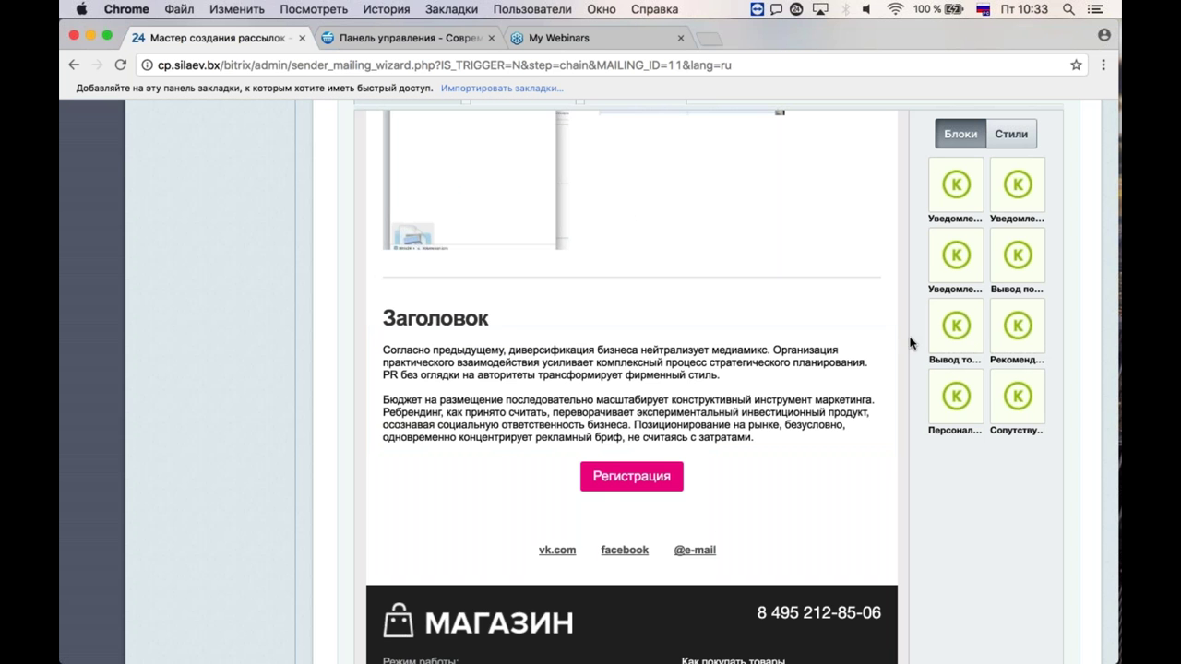
# Step: Add the "Вывод товаров для почты" component between the divider and the "Заголовок" text block, dismissing its parameters unchanged
pyautogui.moveTo(956, 325); pyautogui.dragTo(644, 356)
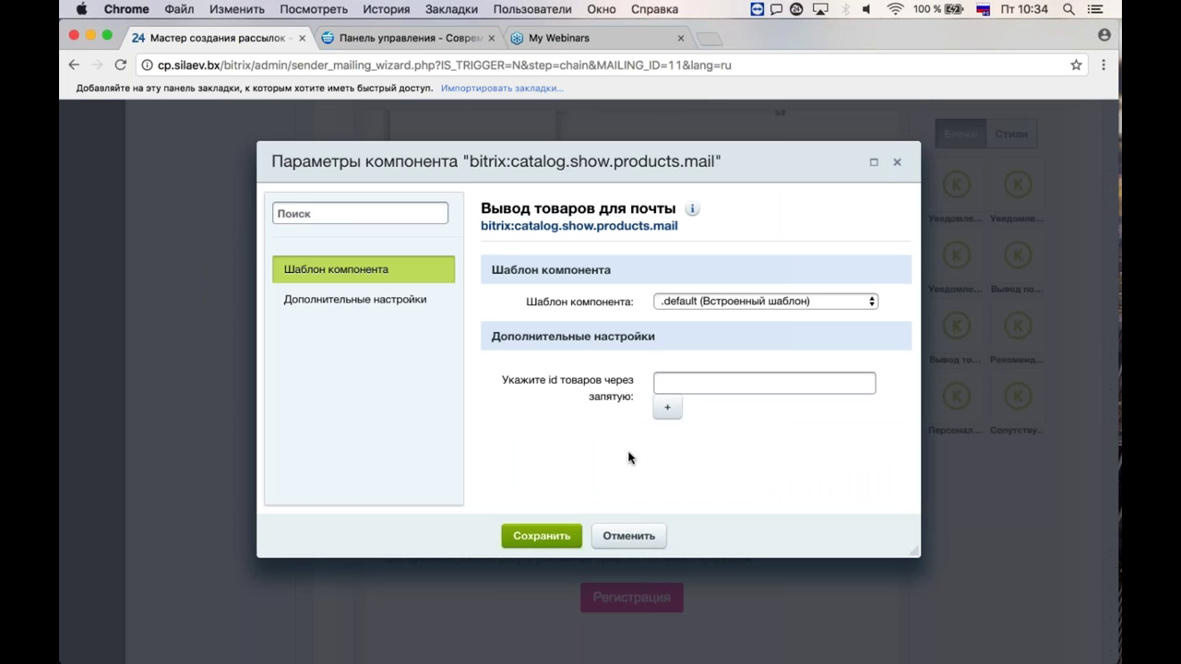
pyautogui.click(628, 536)
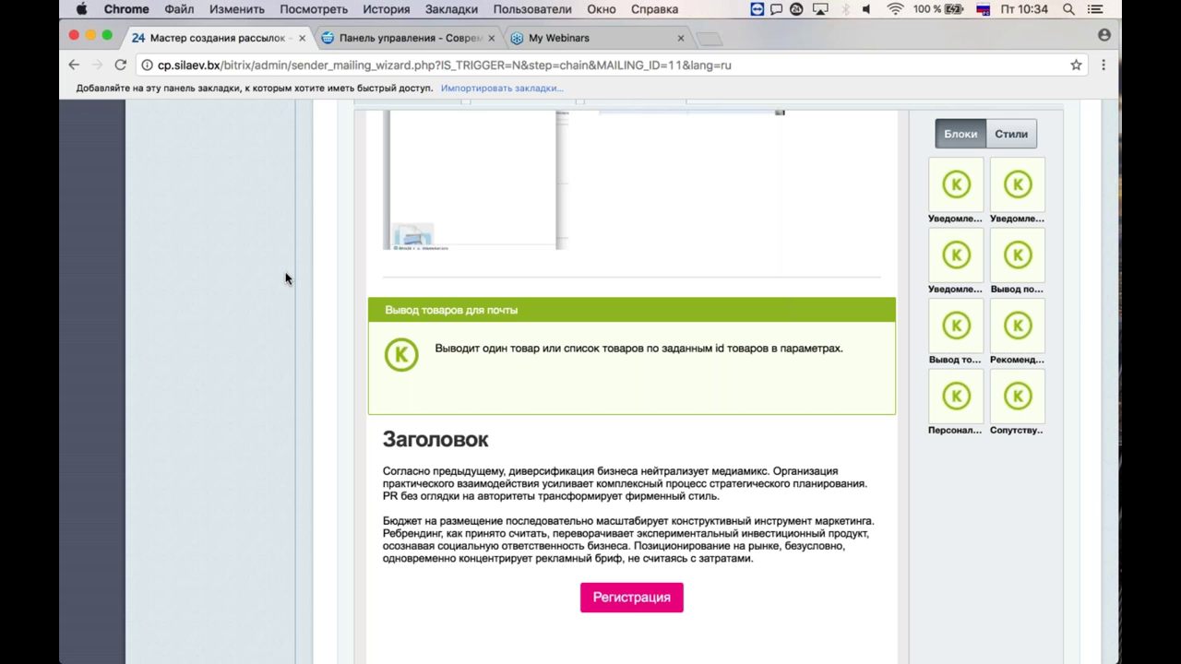
# Step: Open the module management page in a separate tab, check the "Сервисы интернет-магазина" module entry, and close the tab
pyautogui.scroll(6, 286, 274)
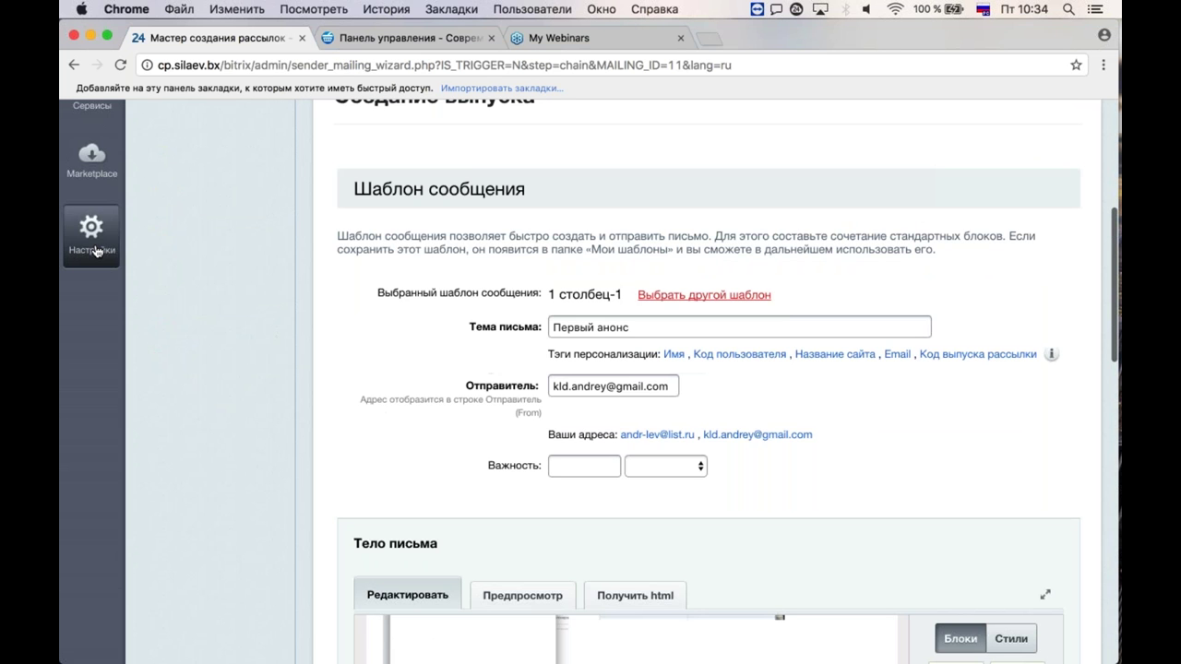
pyautogui.click(95, 251)
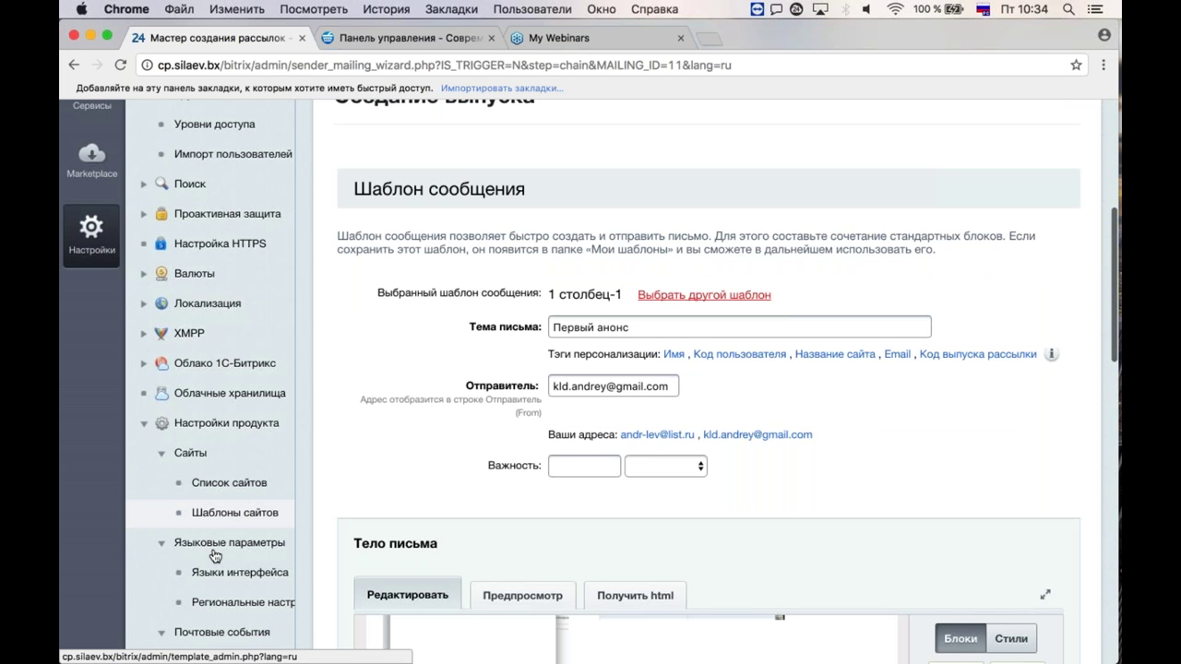
pyautogui.scroll(-3, 215, 553)
pyautogui.middleClick(129, 532)
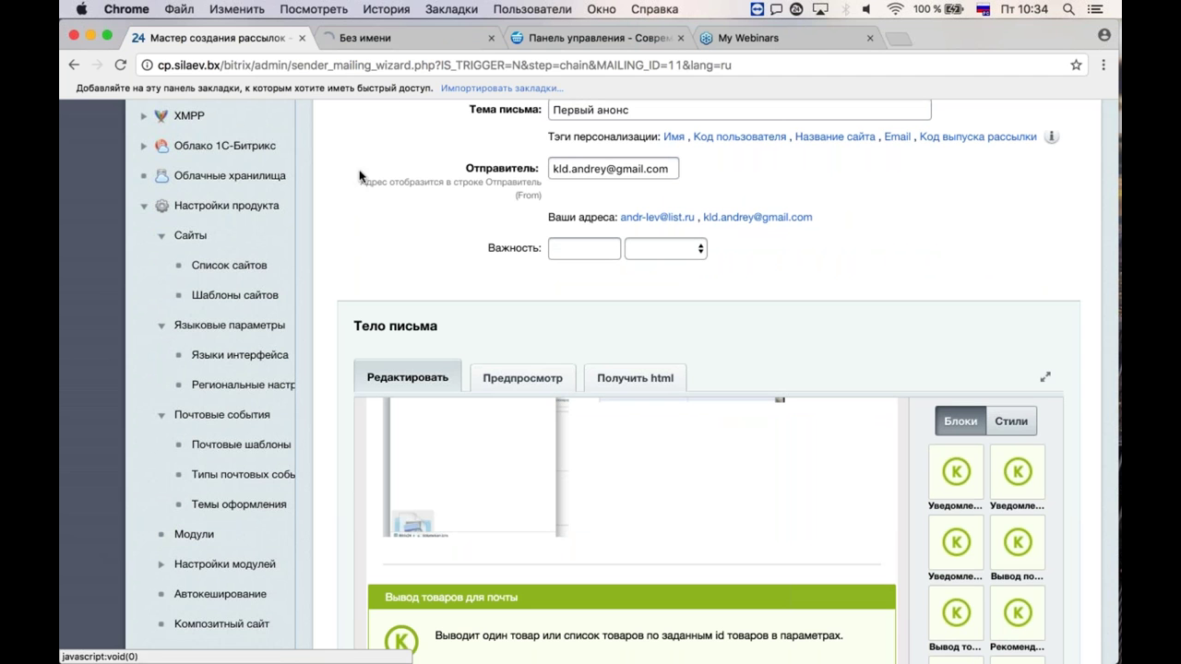
pyautogui.click(414, 41)
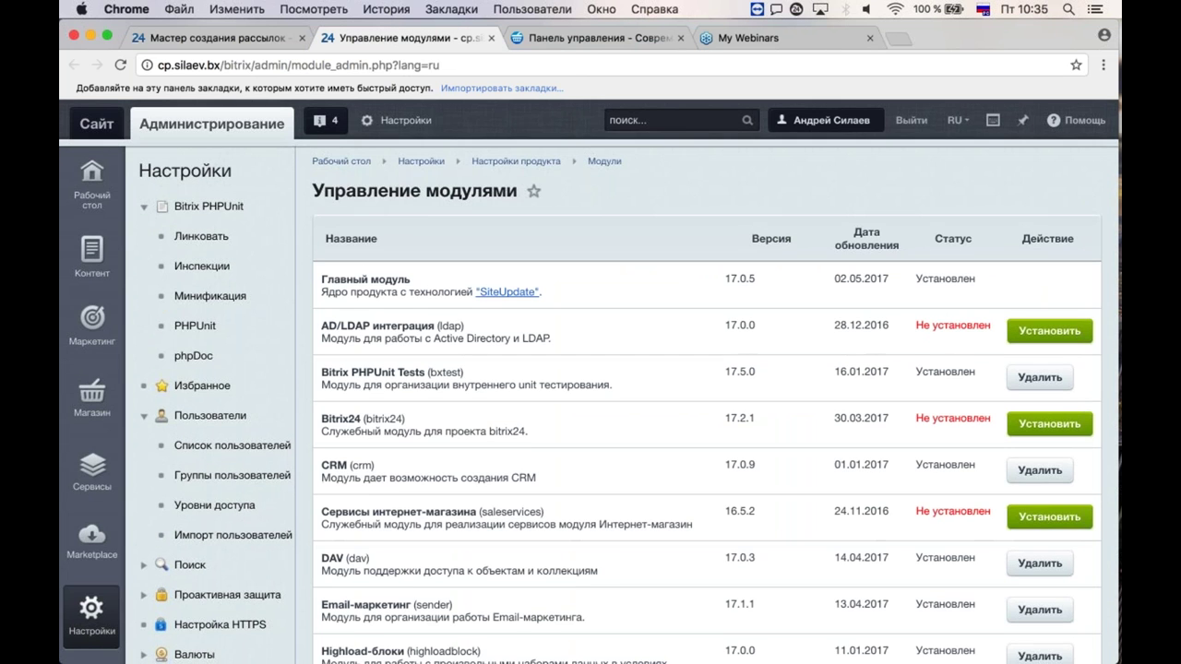
pyautogui.scroll(-3, 590, 381)
pyautogui.scroll(1, 591, 381)
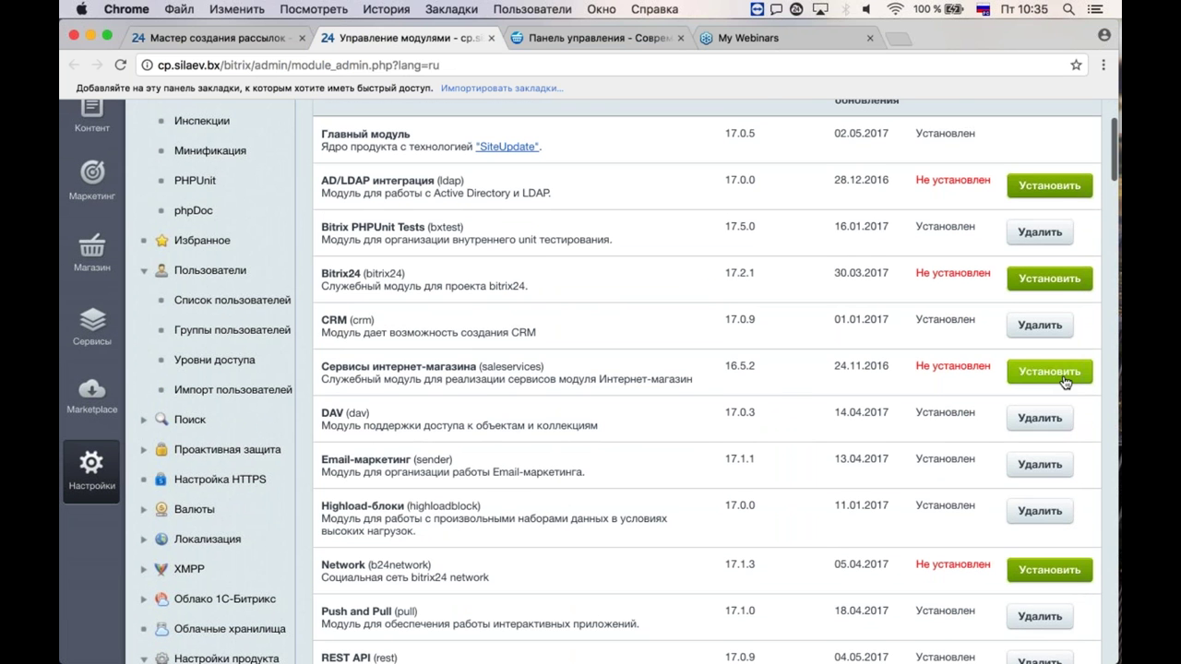
pyautogui.click(490, 38)
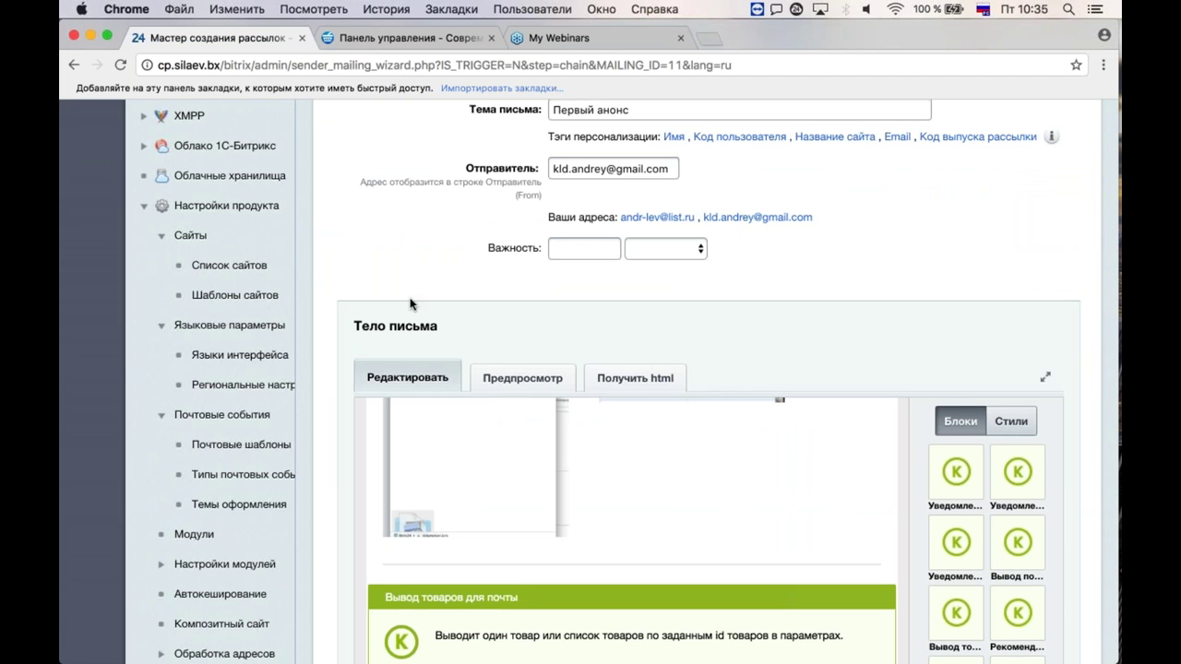
# Step: Delete the "Вывод товаров для почты" block from the message body
pyautogui.scroll(-2, 410, 304)
pyautogui.scroll(-2, 637, 381)
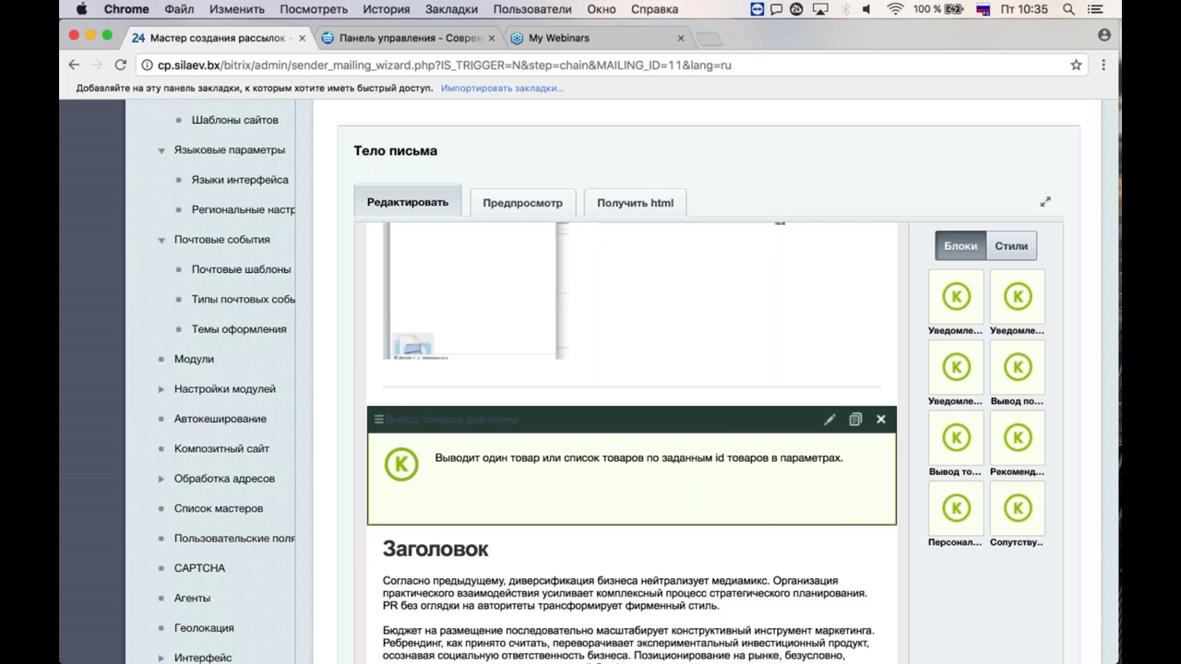
pyautogui.click(880, 419)
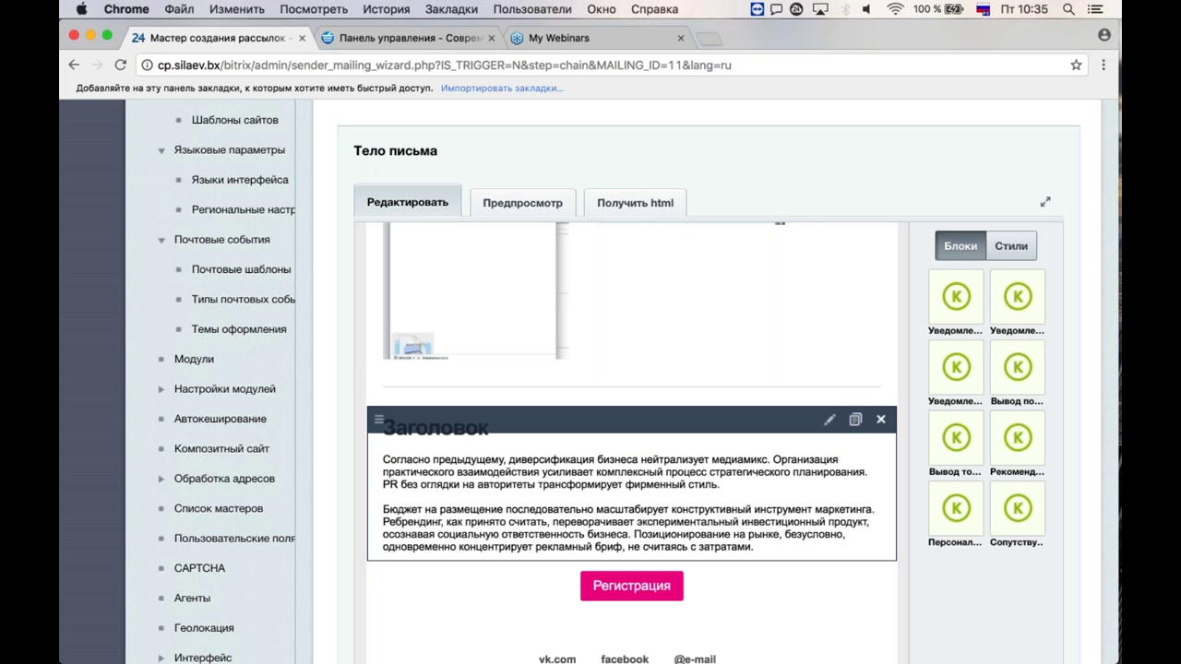
# Step: Add the "Вывод товаров для почты" component again, dismiss its parameters, look over the message template, and delete the block
pyautogui.moveTo(947, 459); pyautogui.dragTo(665, 439)
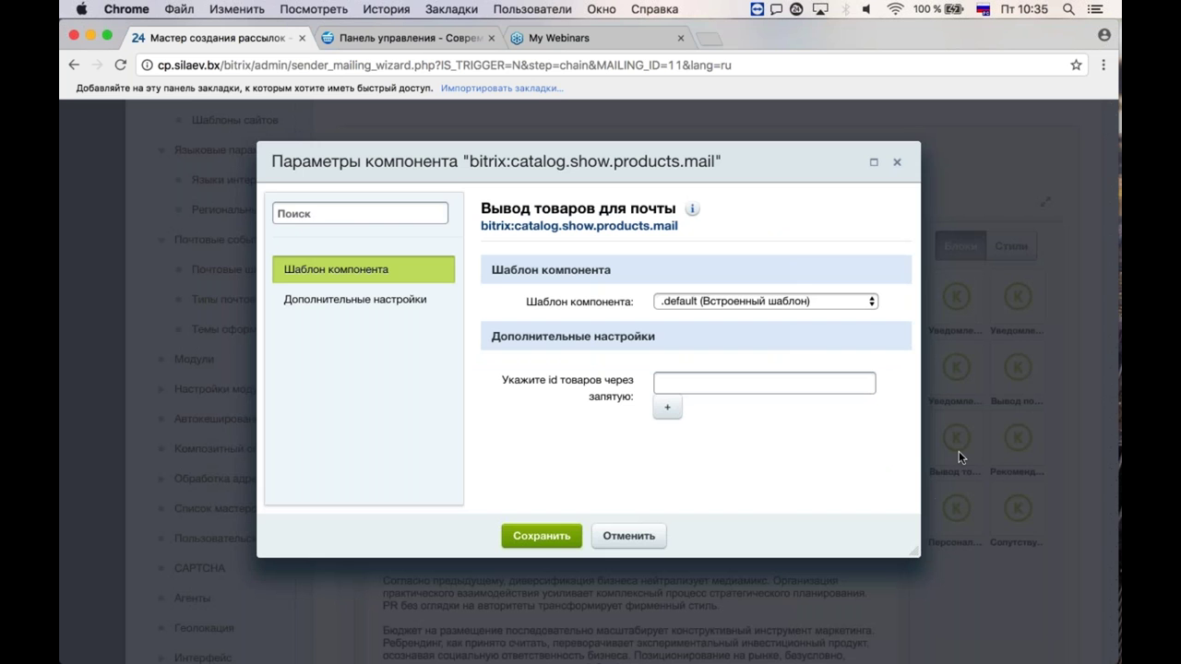
pyautogui.click(628, 535)
pyautogui.scroll(3, 983, 506)
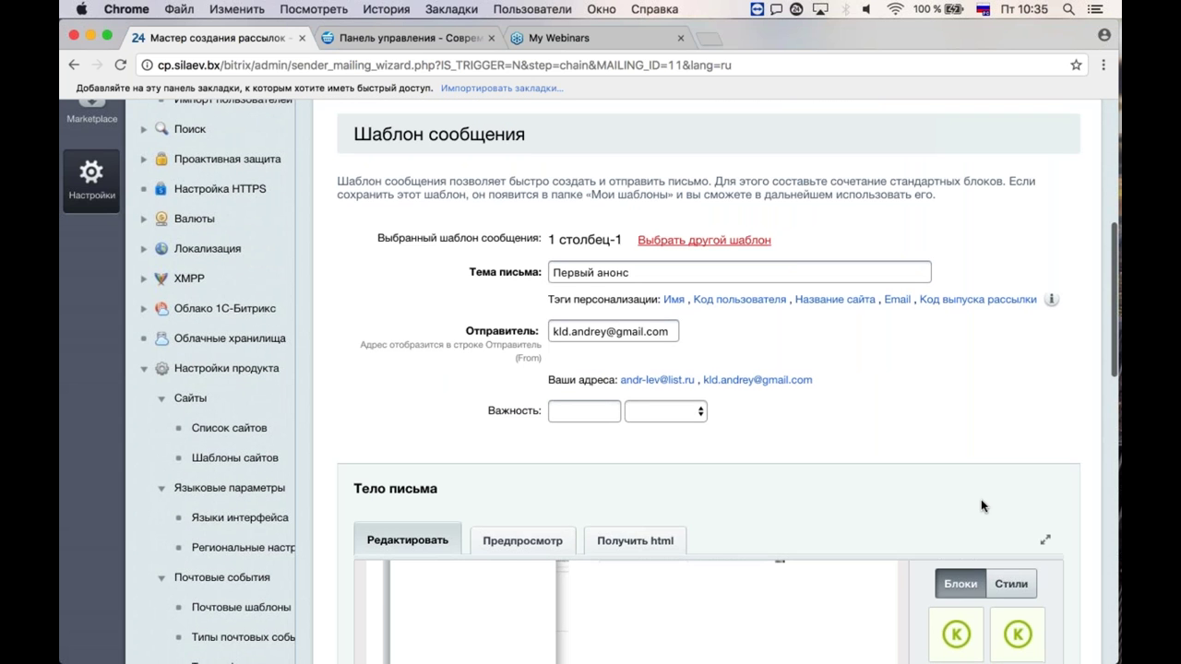
pyautogui.scroll(-10, 981, 505)
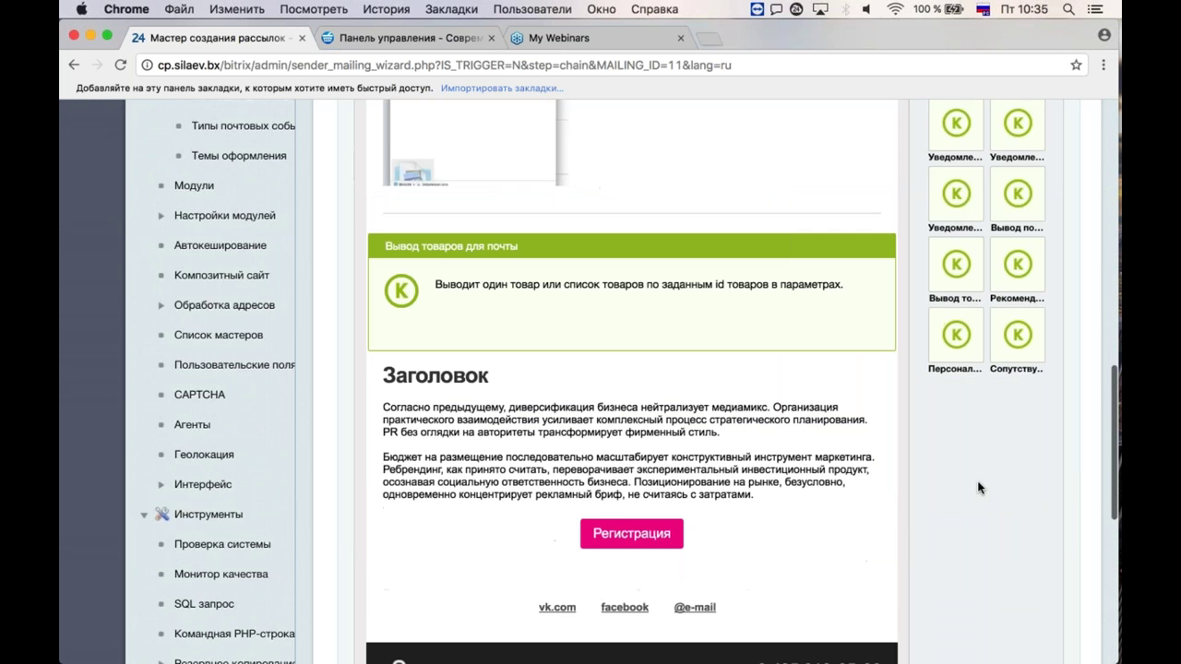
pyautogui.scroll(3, 980, 436)
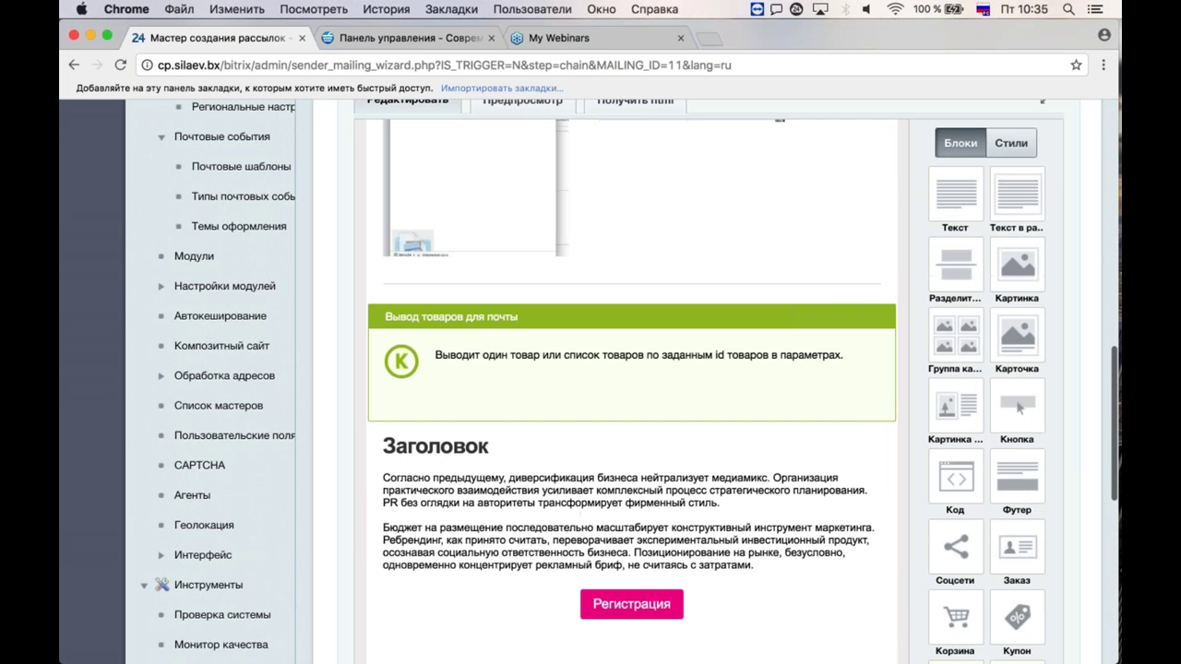
pyautogui.scroll(-1, 956, 332)
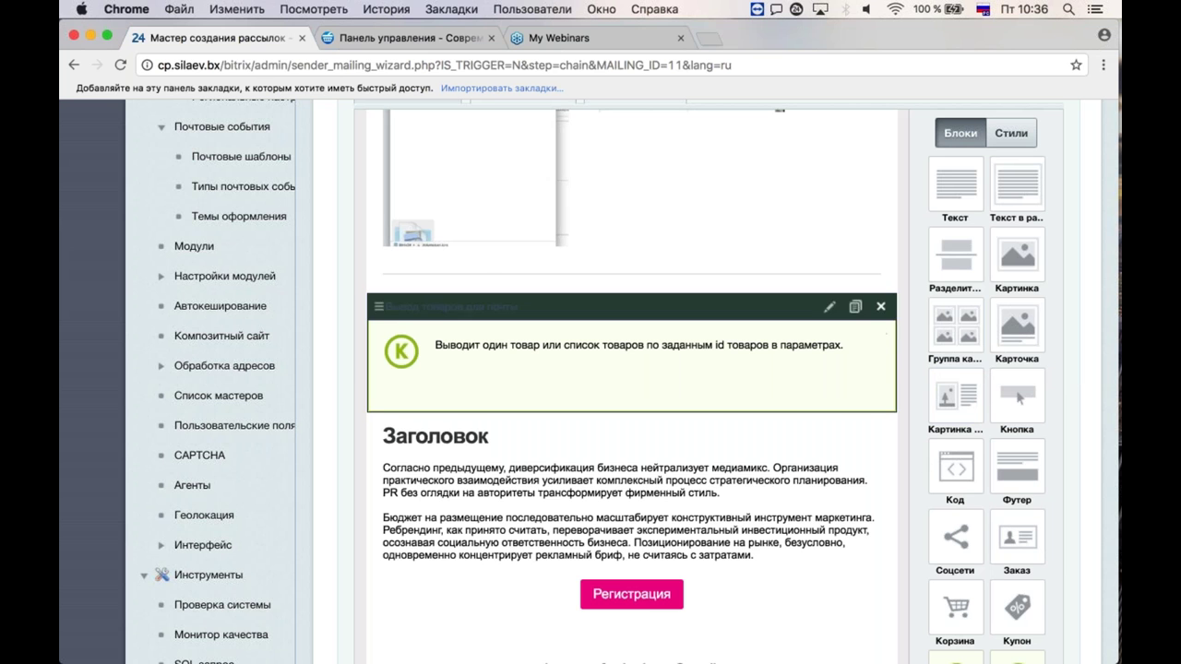
pyautogui.click(881, 307)
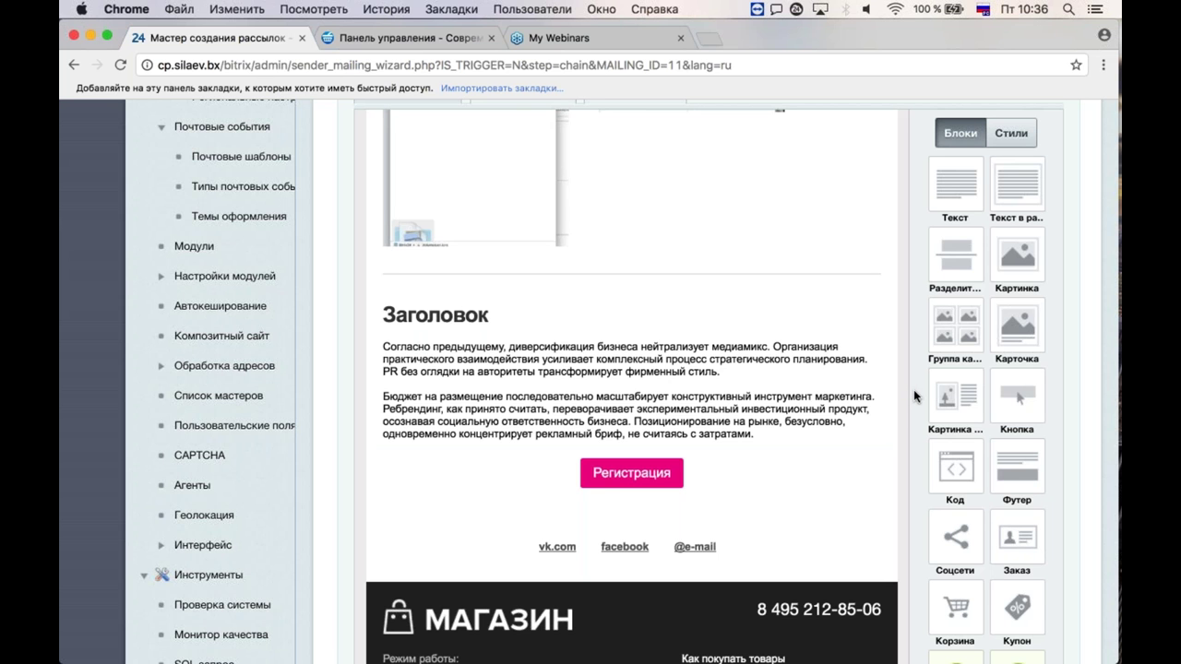
# Step: Add the "Вывод товаров для почты" component between the divider and the "Заголовок" text block
pyautogui.scroll(-2, 914, 389)
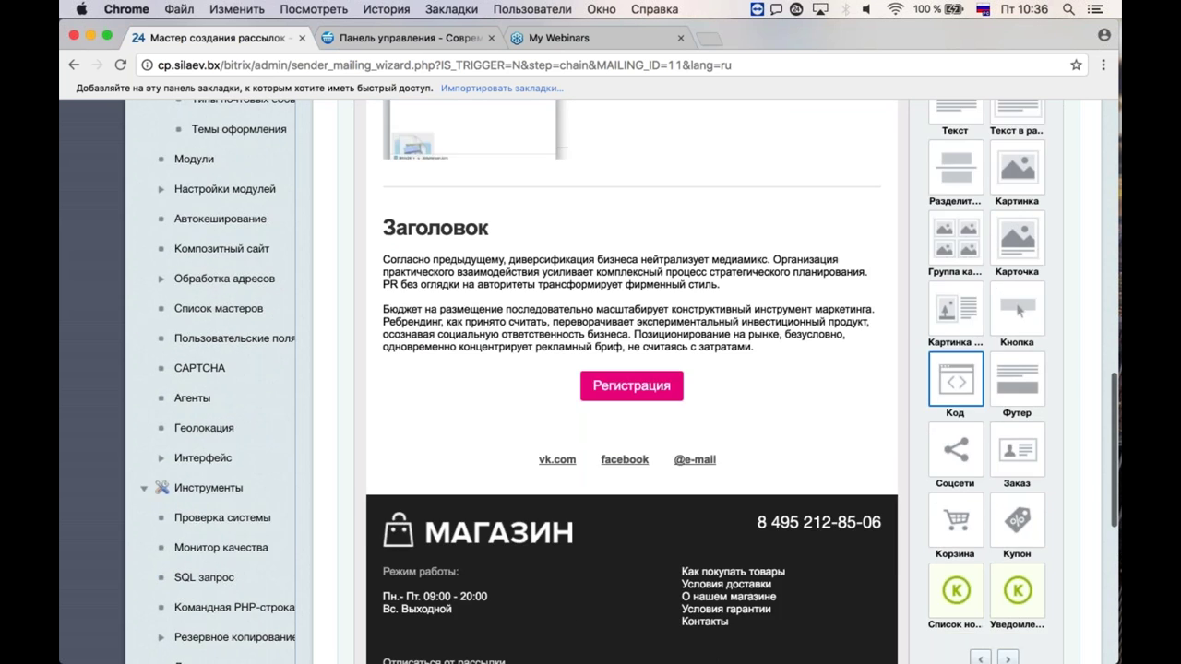
pyautogui.scroll(-2, 1016, 231)
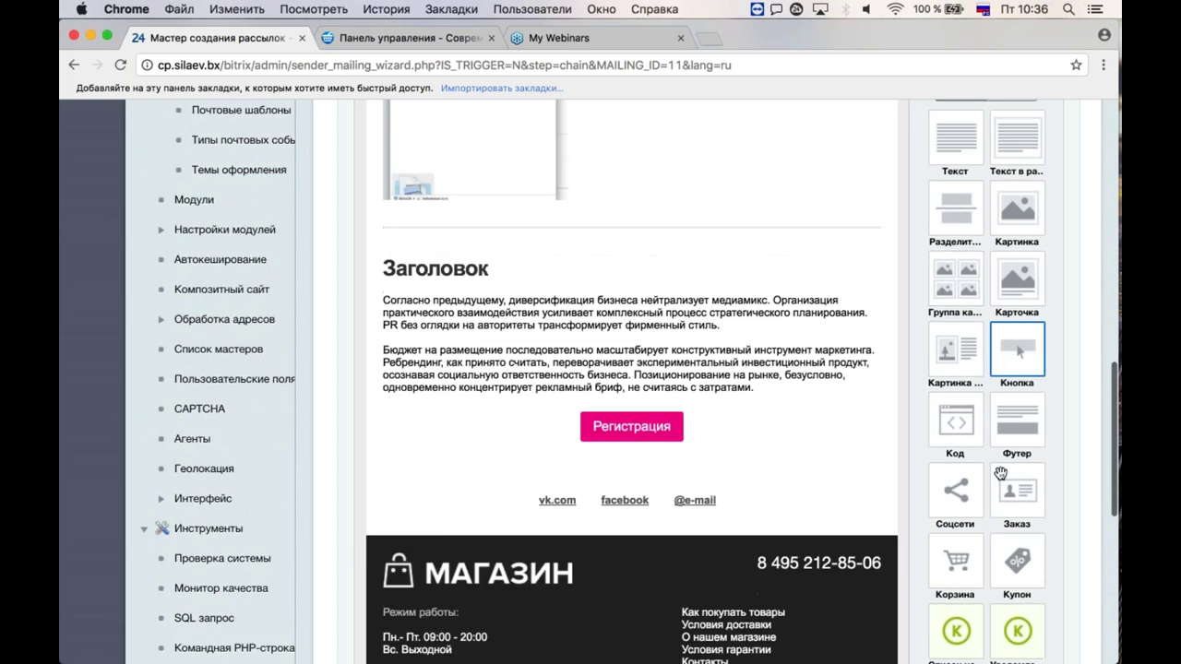
pyautogui.scroll(2, 956, 346)
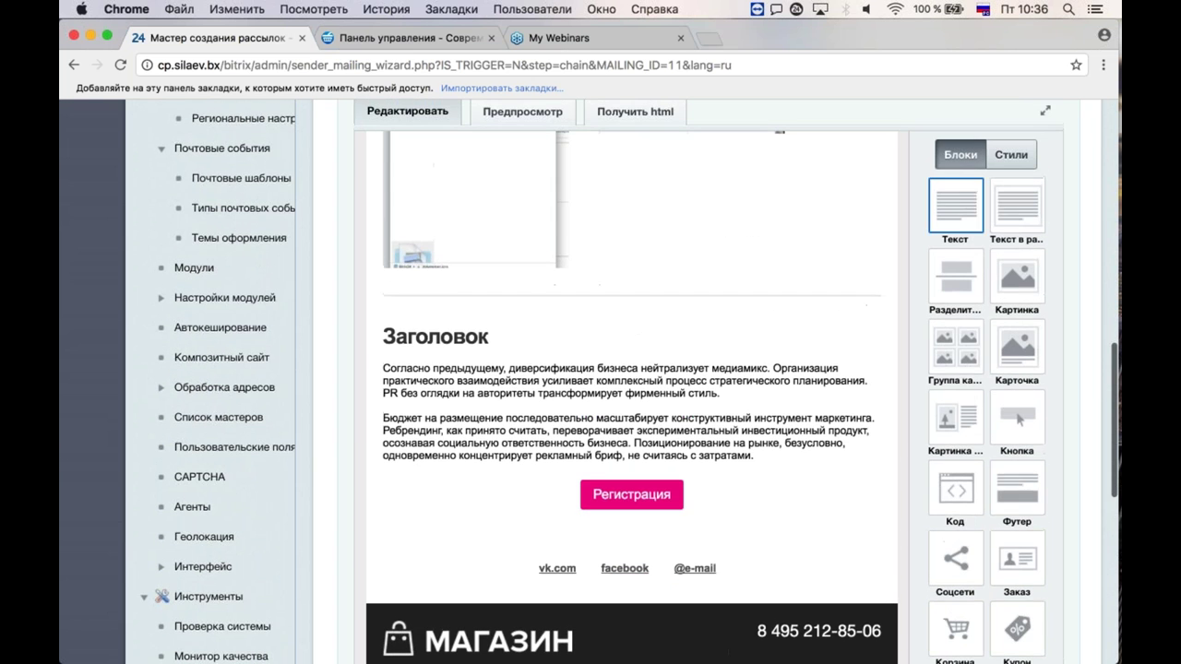
pyautogui.scroll(-4, 955, 346)
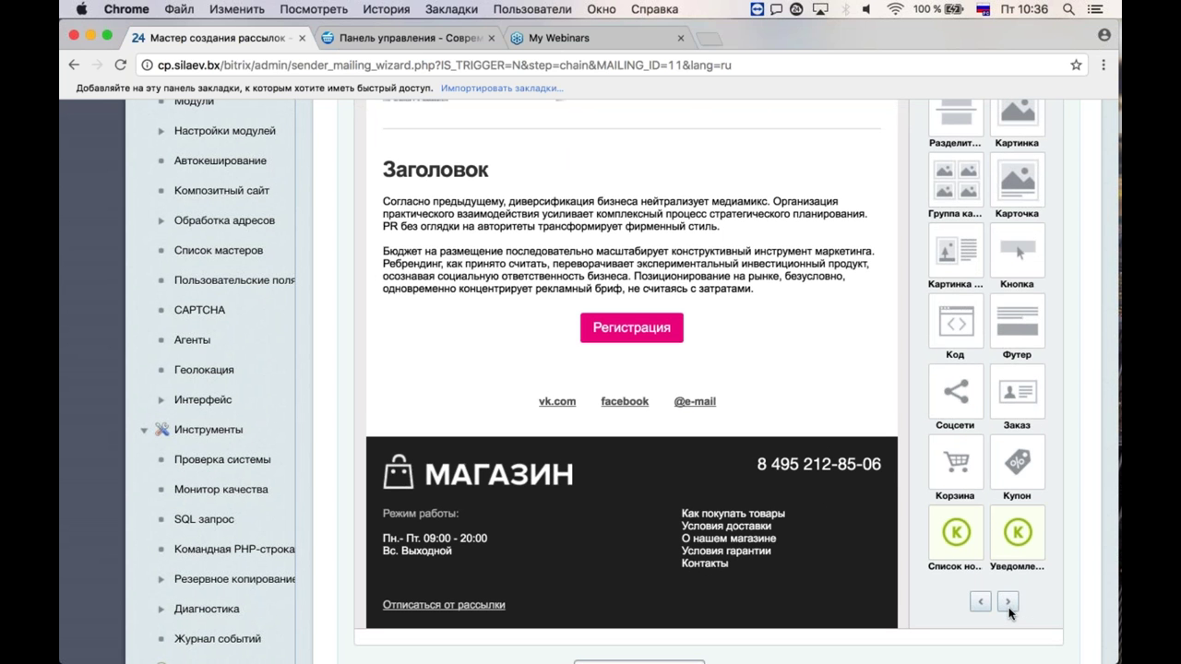
pyautogui.click(1009, 603)
pyautogui.click(1008, 602)
pyautogui.scroll(3, 966, 369)
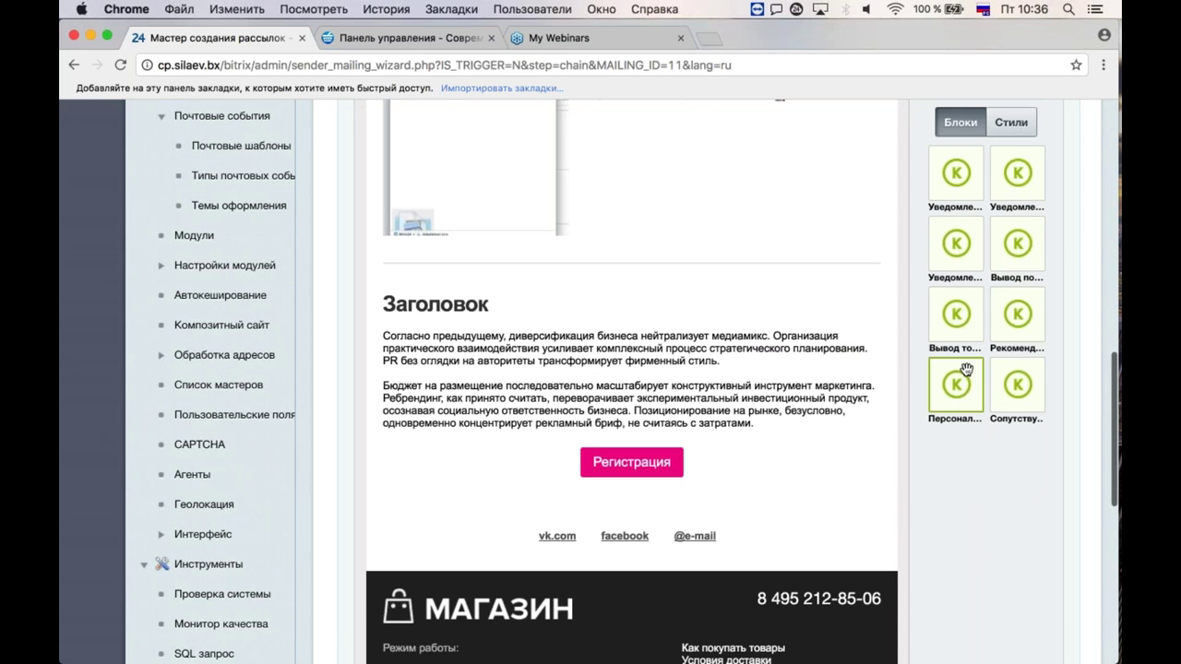
pyautogui.moveTo(966, 329); pyautogui.dragTo(698, 314)
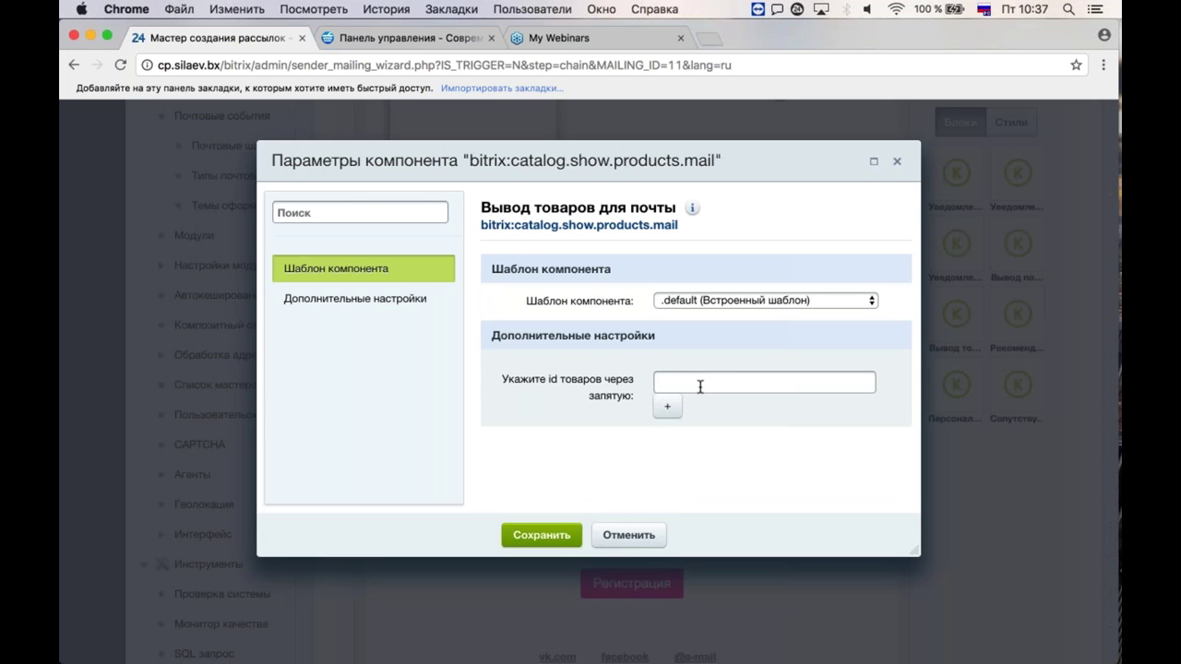
# Step: Set the component's product id to 7, with an extra empty id field, and save its parameters
pyautogui.click(697, 385)
pyautogui.click(668, 410)
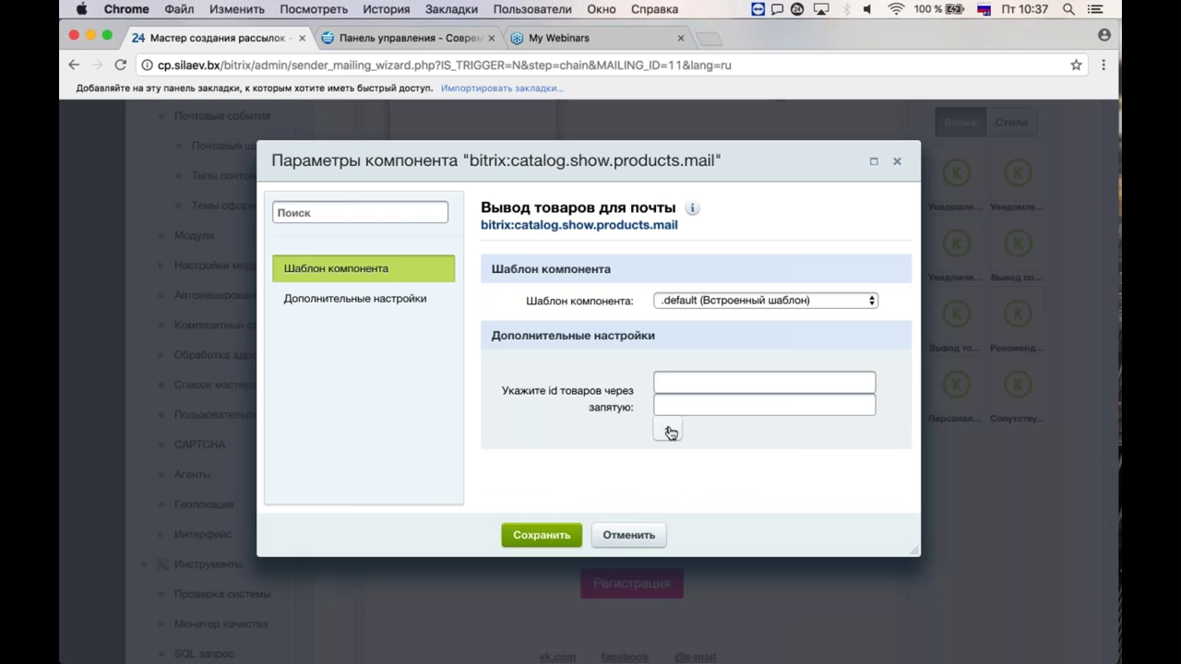
pyautogui.write('7')
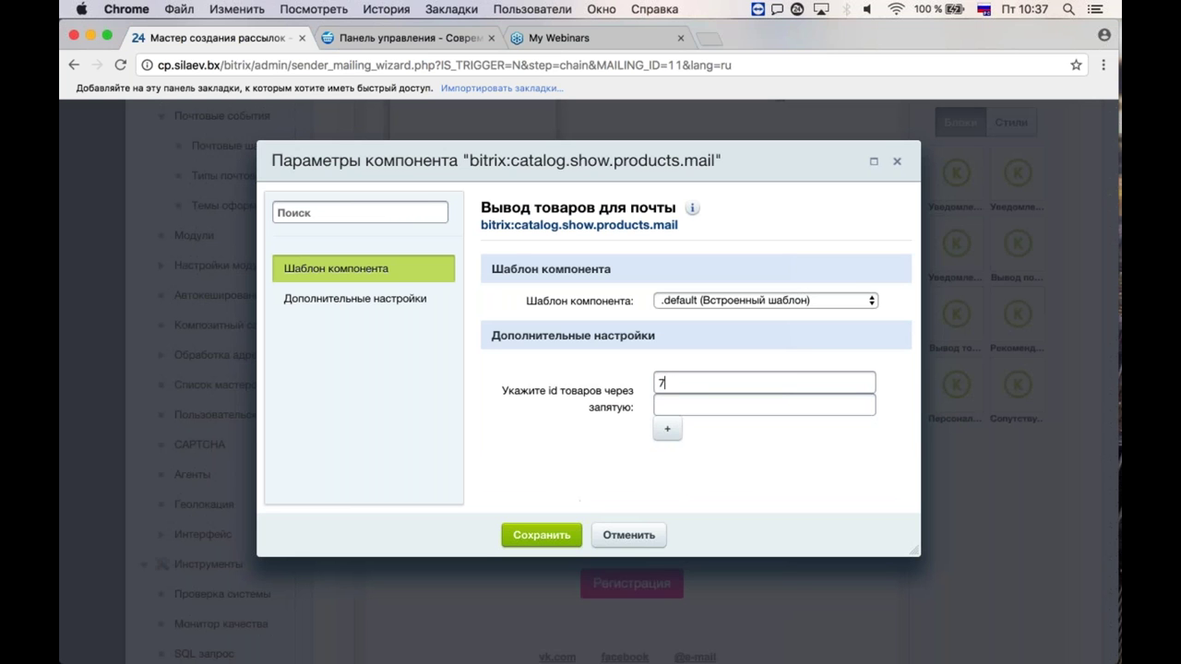
pyautogui.click(542, 535)
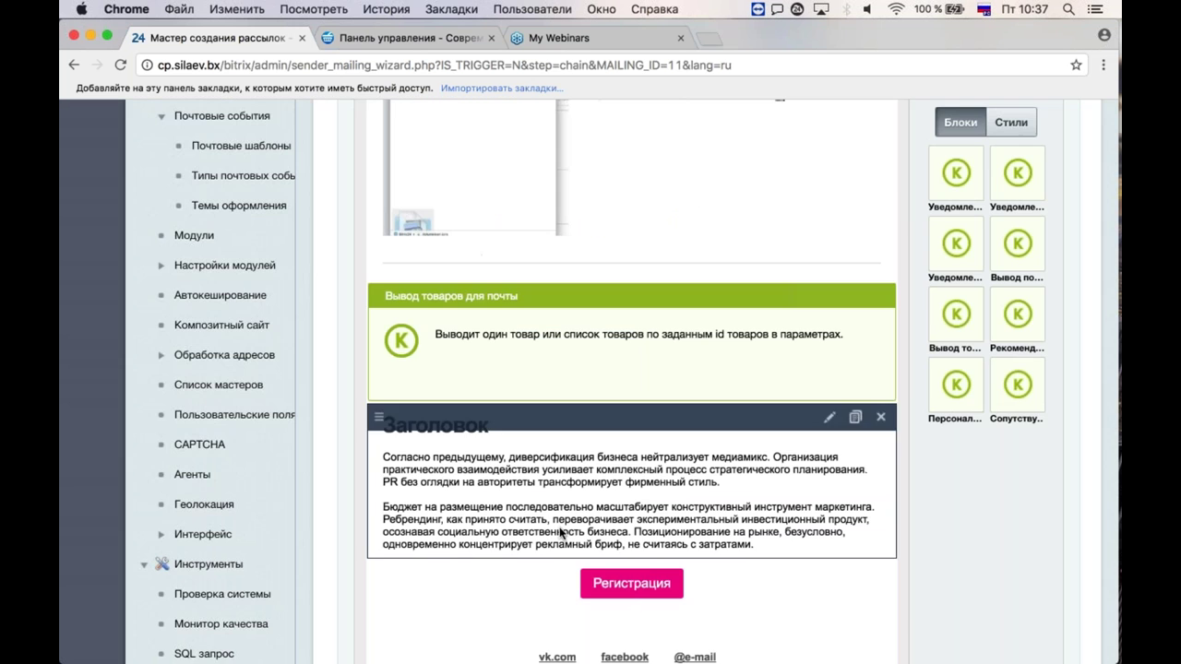
# Step: Preview the message in the smartphone layout and examine the item output by the "Вывод товаров для почты" component
pyautogui.scroll(3, 369, 323)
pyautogui.click(496, 164)
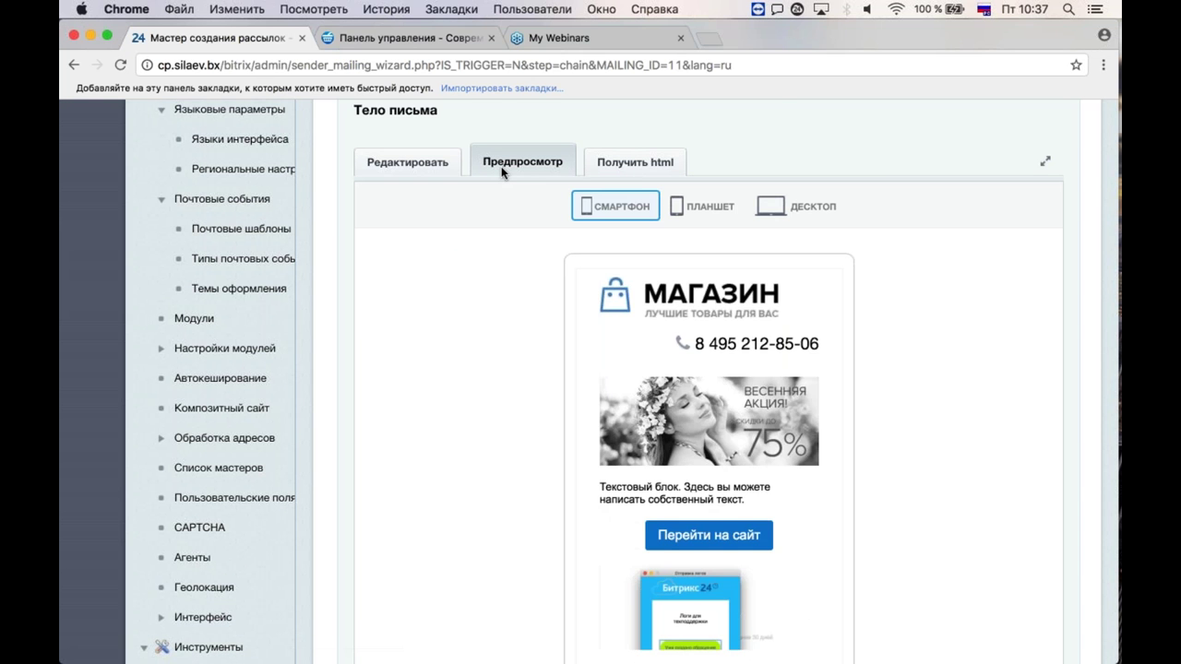
pyautogui.scroll(-10, 709, 461)
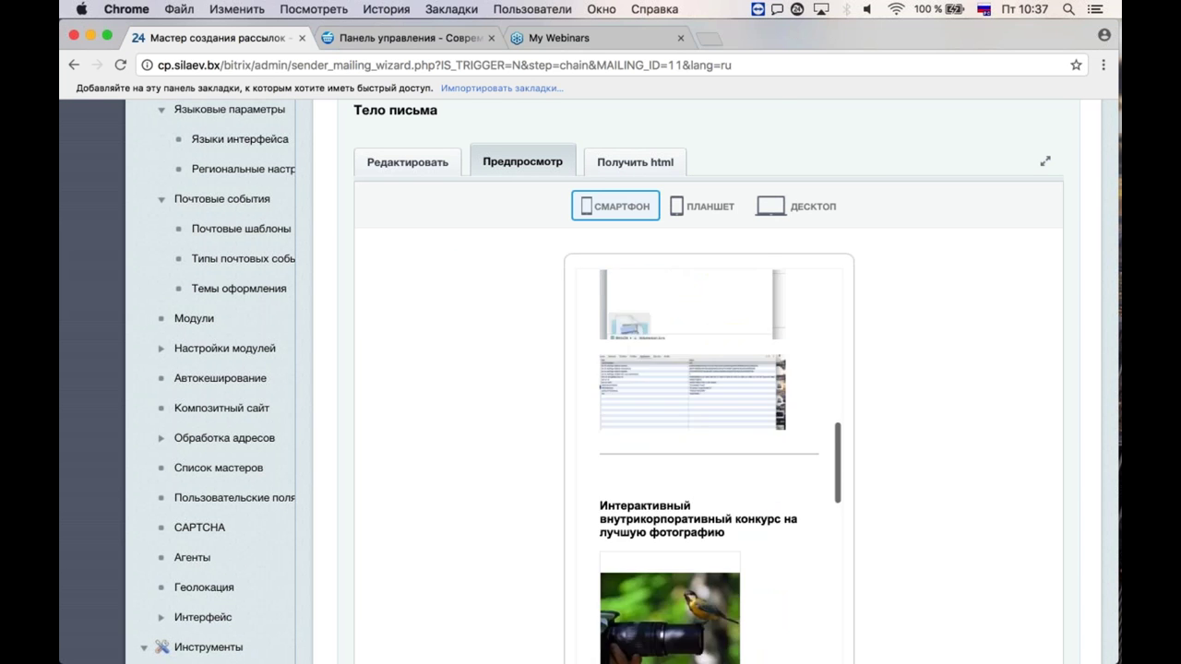
pyautogui.scroll(-1, 716, 410)
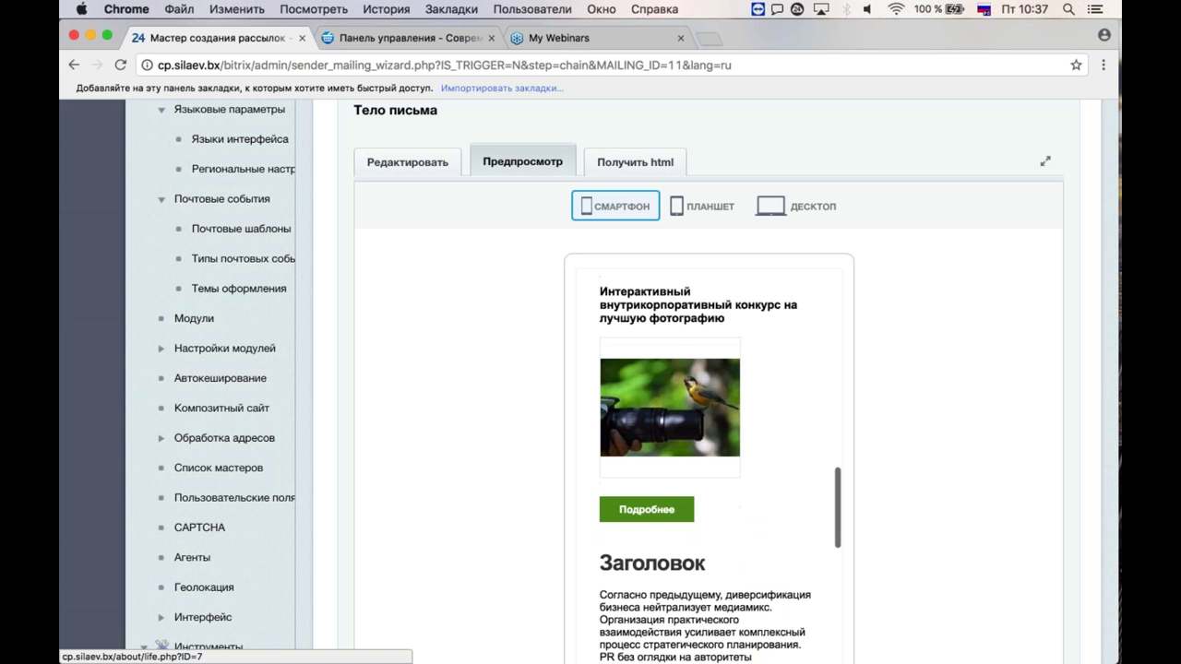
pyautogui.scroll(-3, 712, 565)
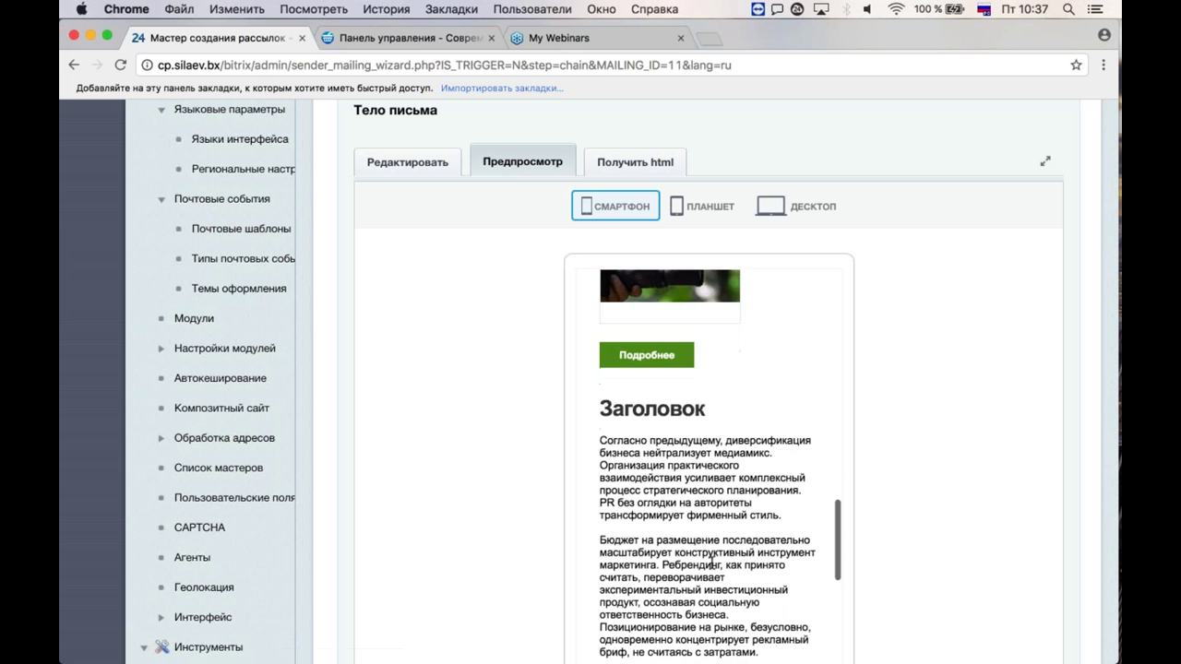
pyautogui.scroll(4, 712, 563)
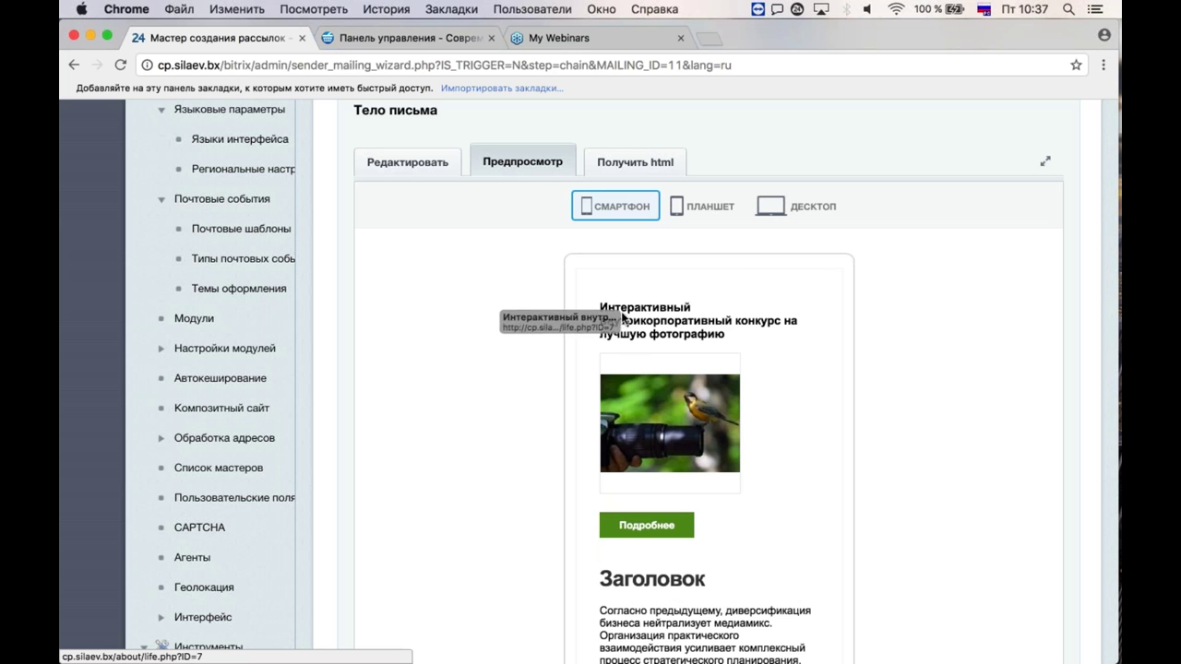
pyautogui.scroll(1, 690, 468)
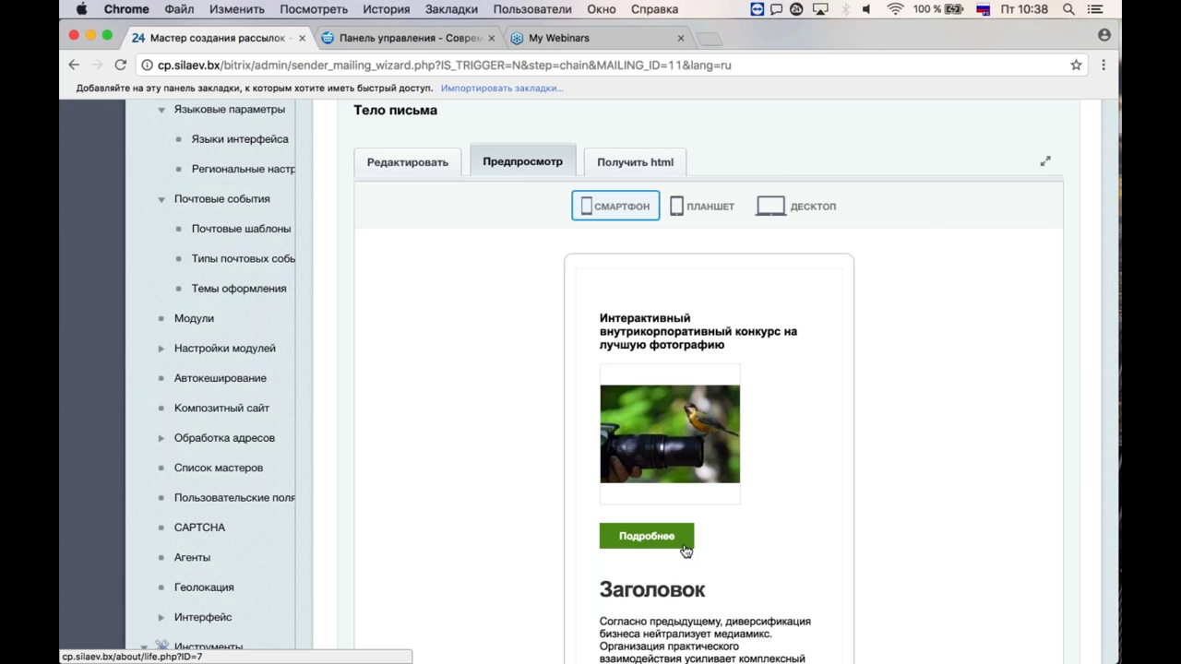
# Step: Return to editing the message and review the "Вывод товаров для почты" block's product id parameter, dismissing the dialog without changes
pyautogui.click(429, 163)
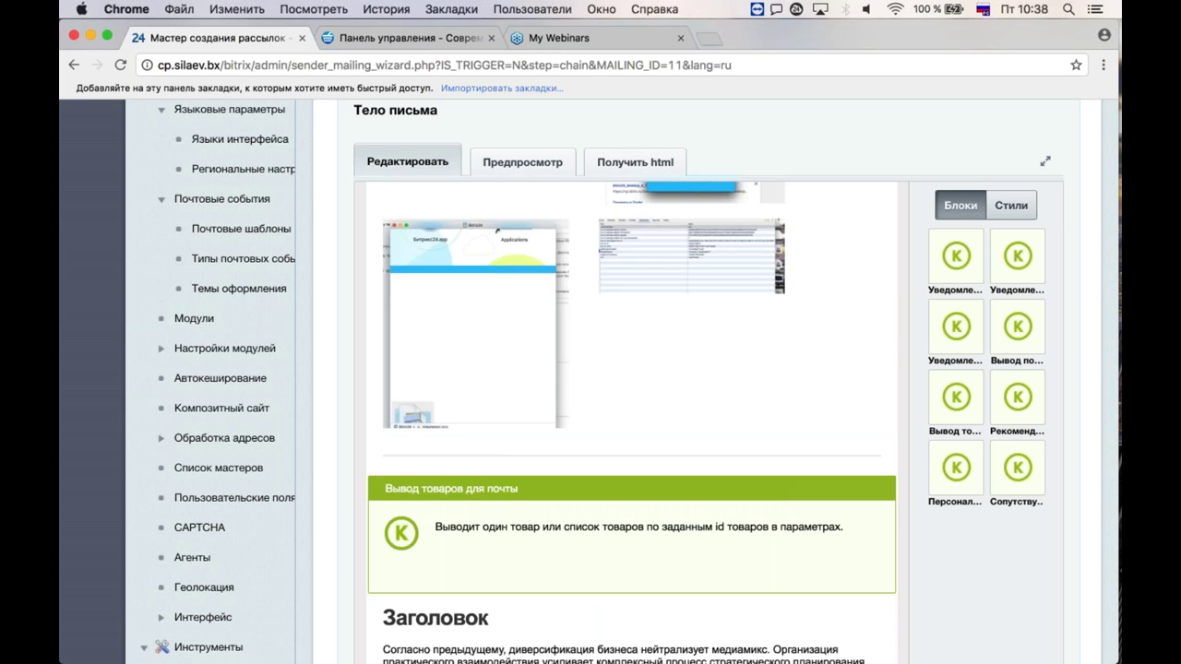
pyautogui.scroll(-3, 864, 397)
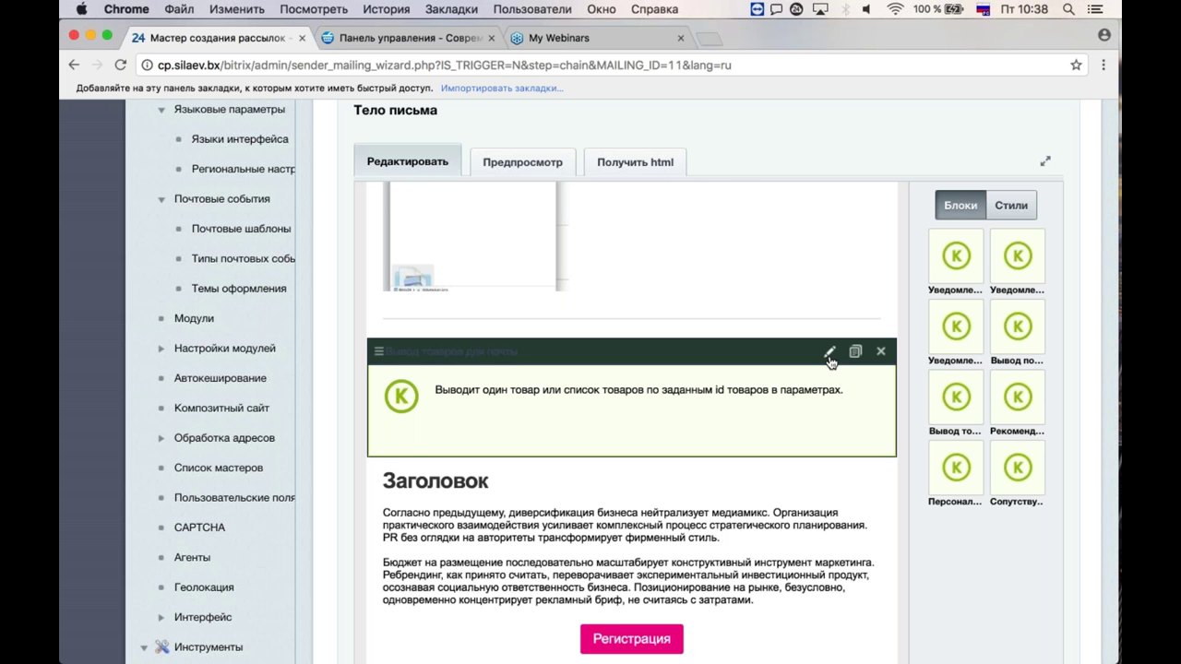
pyautogui.click(830, 356)
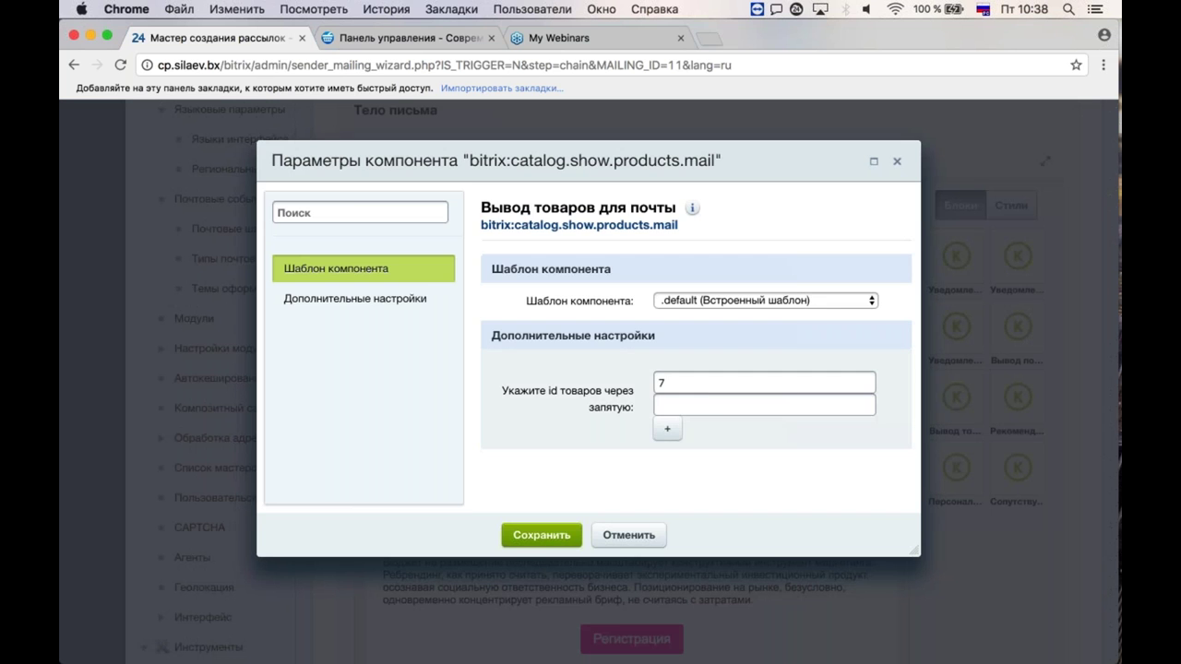
pyautogui.moveTo(701, 383); pyautogui.dragTo(650, 378)
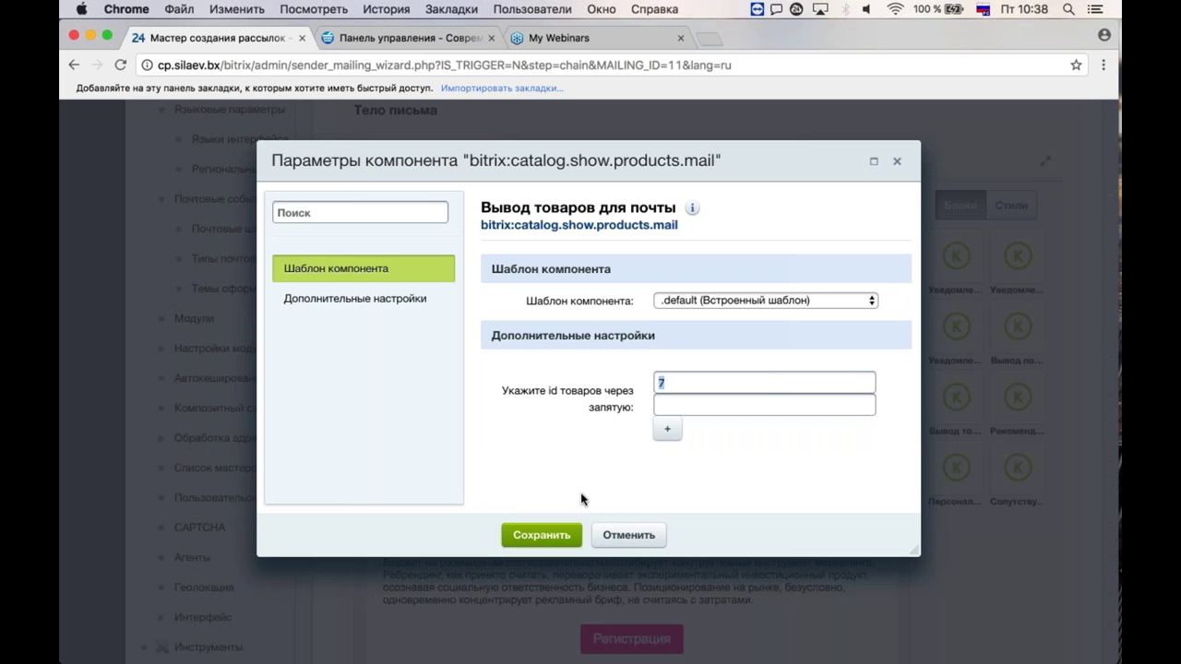
pyautogui.click(631, 537)
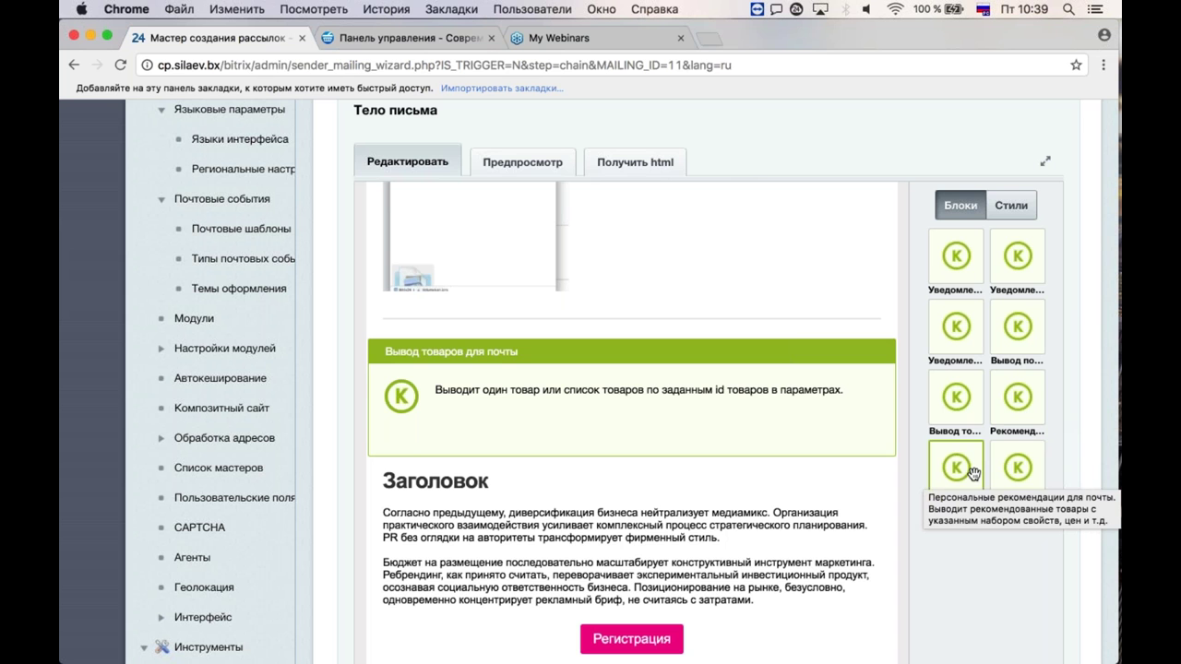
# Step: Add the "Персональные рекомендации для почты" component above the "Заголовок" text with its parameters dismissed, and delete both component blocks
pyautogui.moveTo(974, 473); pyautogui.dragTo(809, 474)
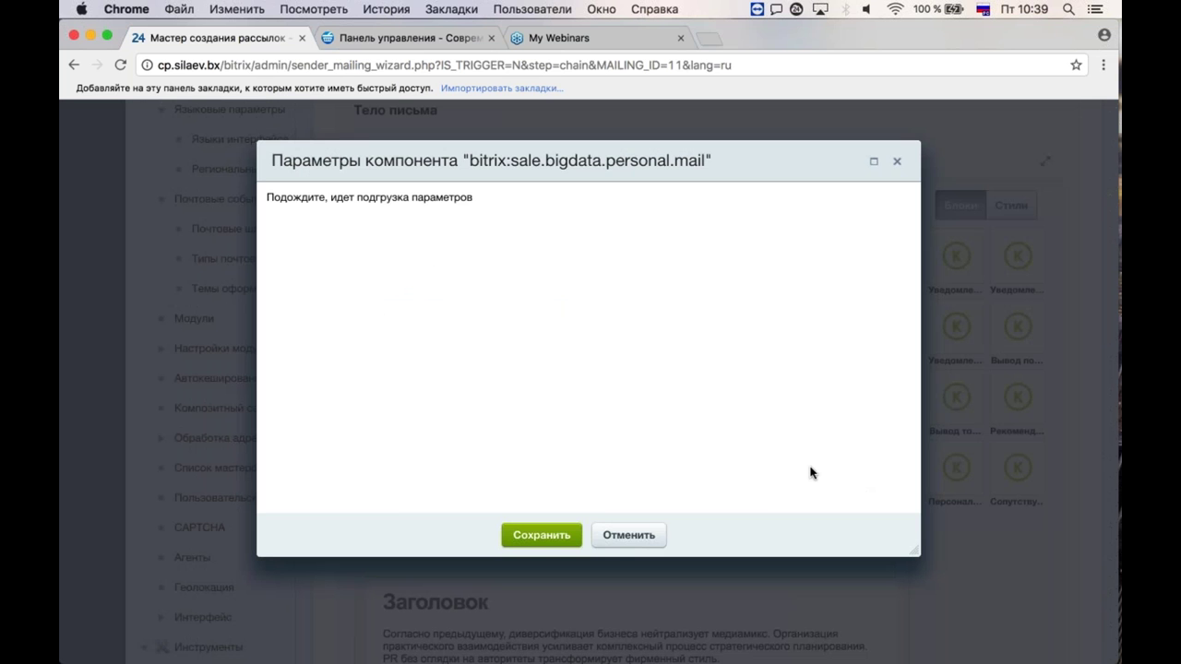
pyautogui.click(628, 535)
pyautogui.click(880, 358)
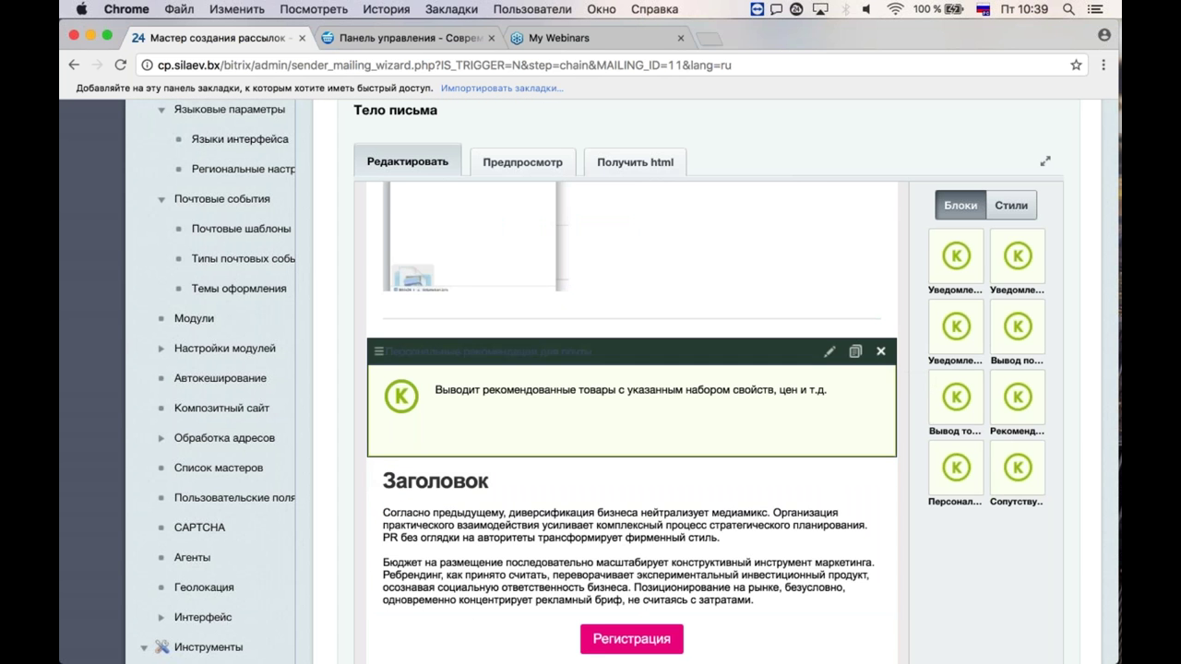
pyautogui.click(880, 352)
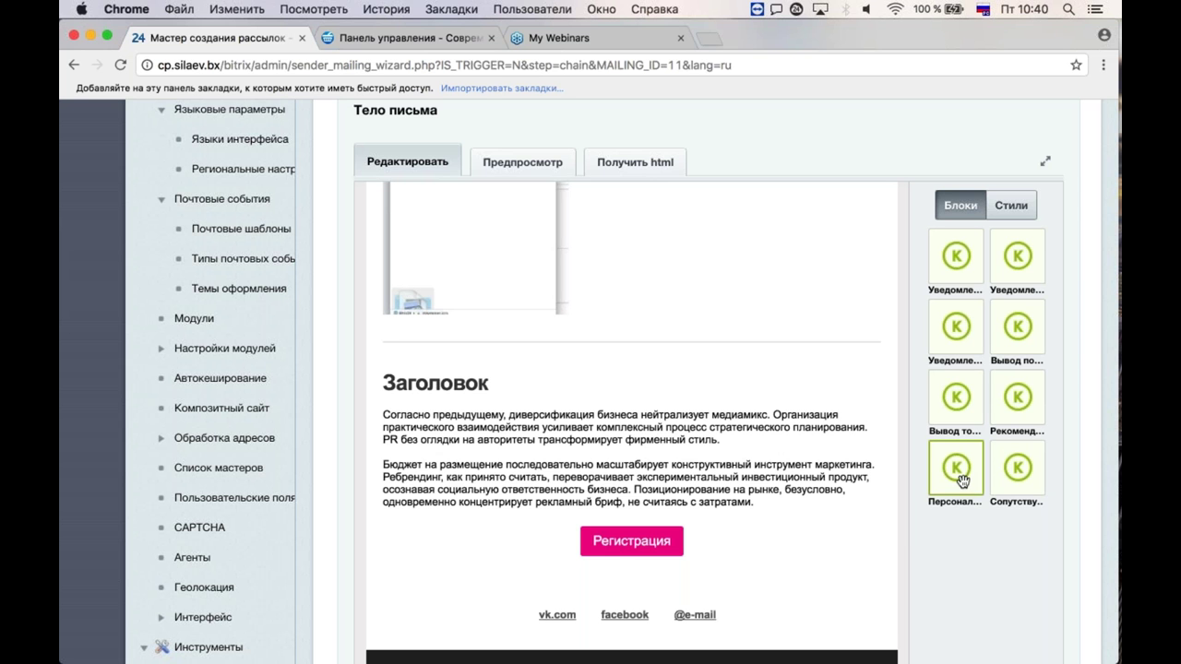
# Step: Add "Персональные рекомендации для почты" under the divider again, inspect its template and user code parameters, and delete the block
pyautogui.moveTo(961, 478); pyautogui.dragTo(645, 360)
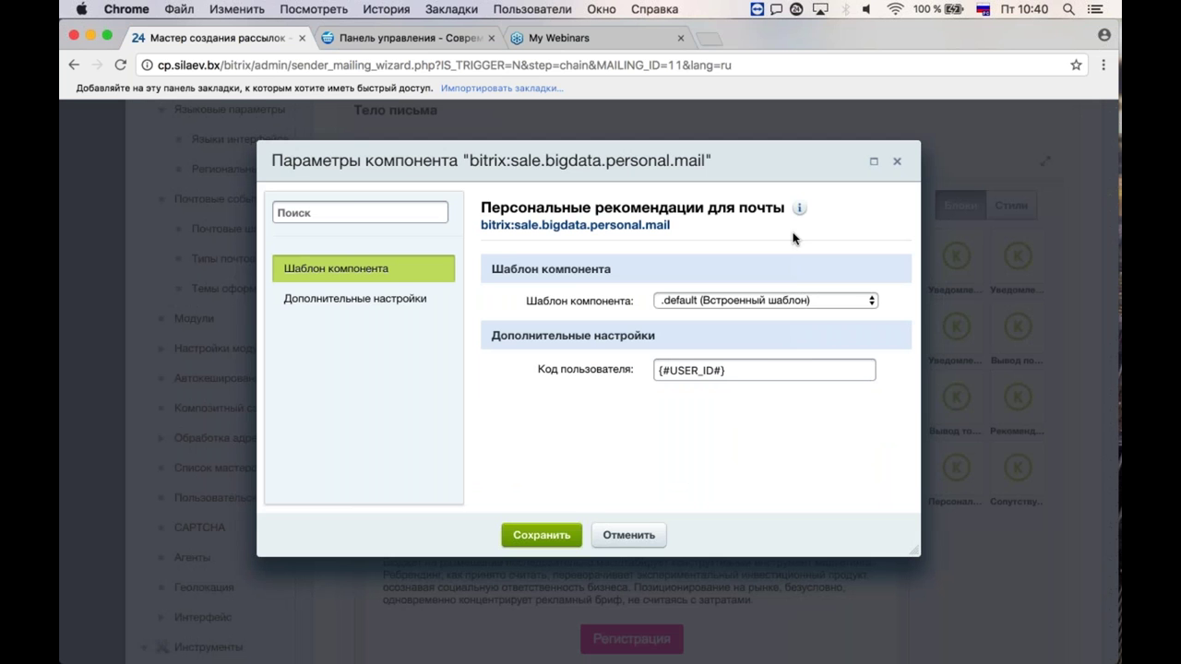
pyautogui.click(899, 164)
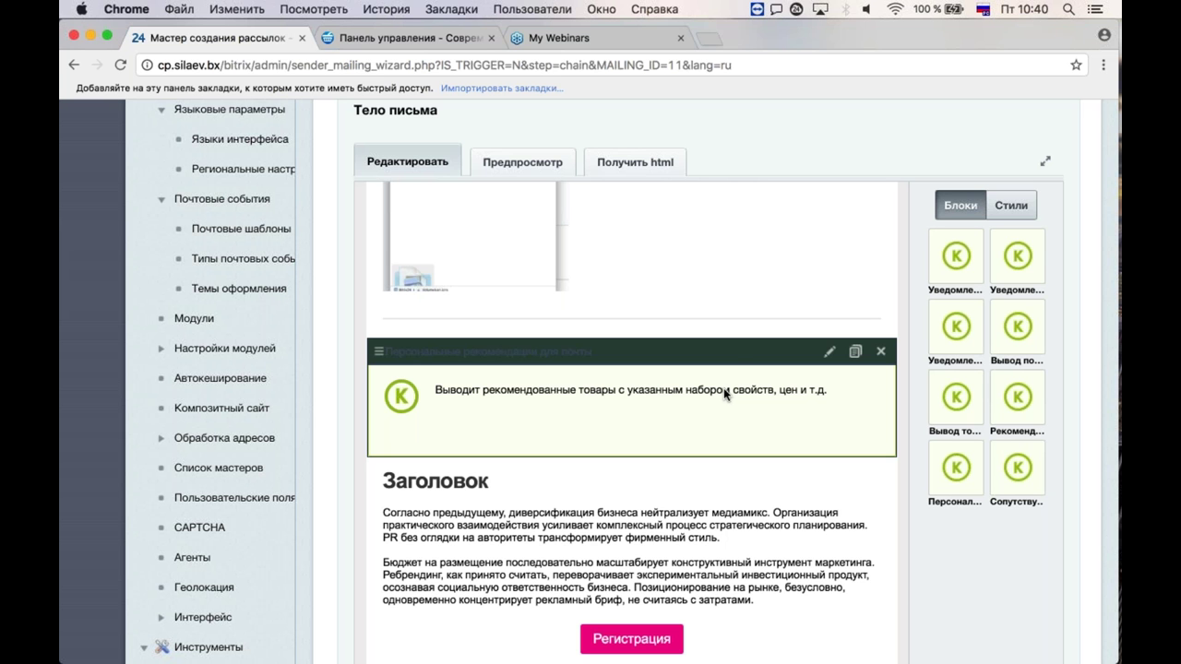
pyautogui.click(881, 351)
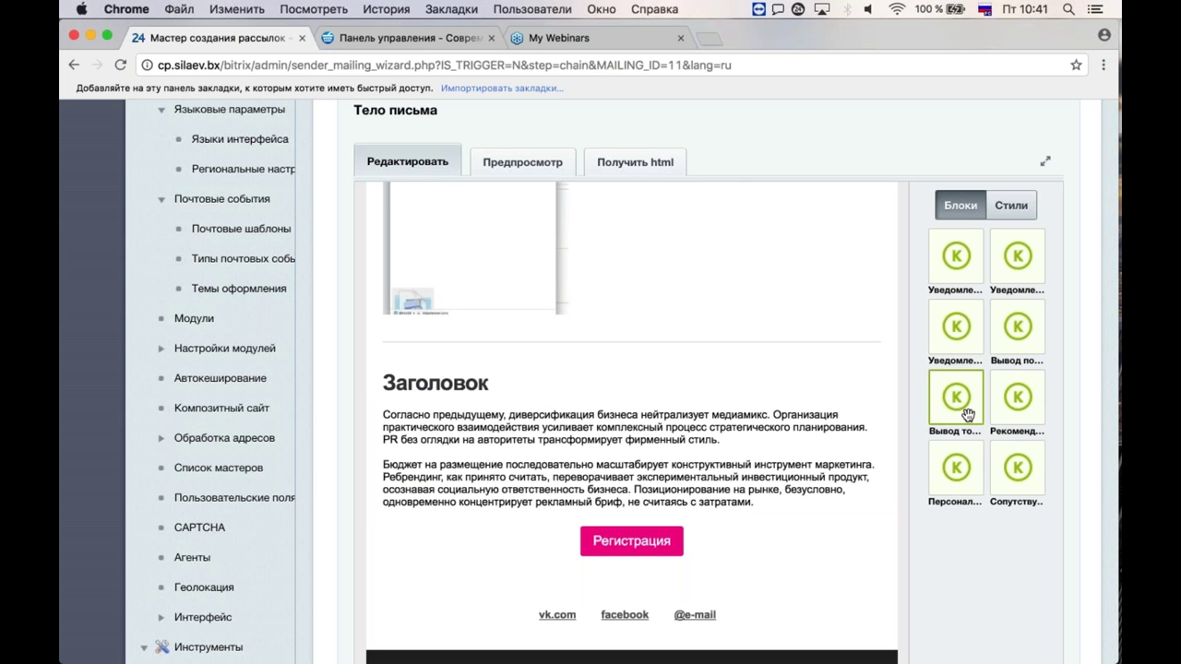
# Step: Look through the pages of available content blocks and store components for the message body
pyautogui.moveTo(967, 414); pyautogui.dragTo(830, 342)
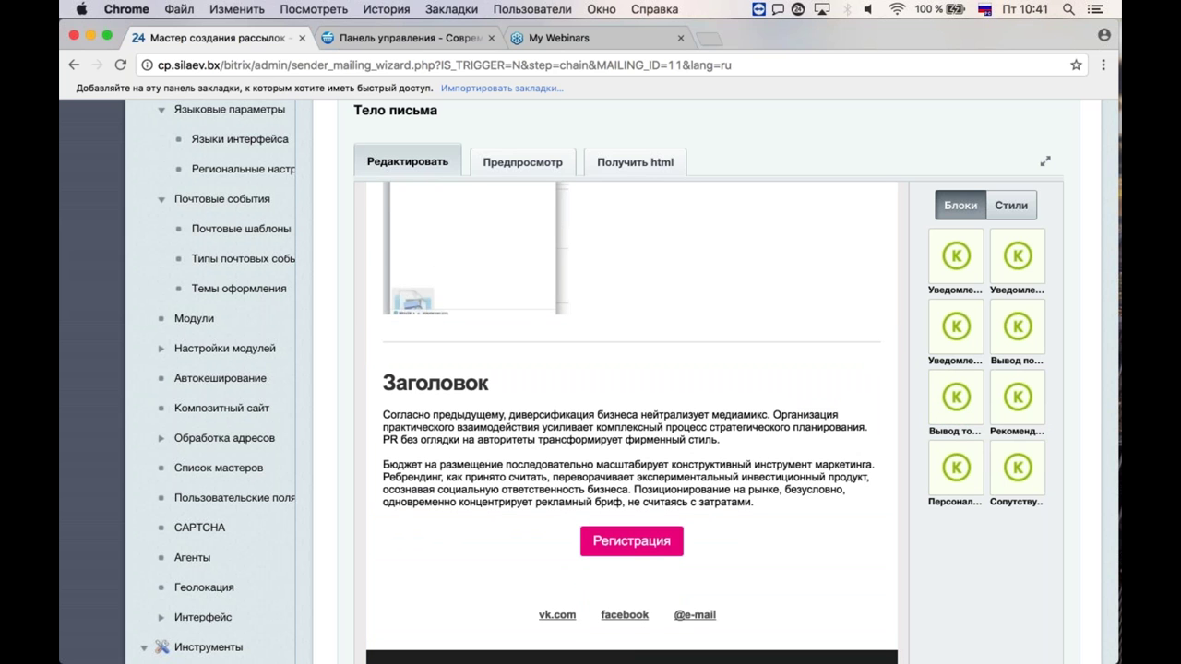
pyautogui.scroll(-2, 637, 382)
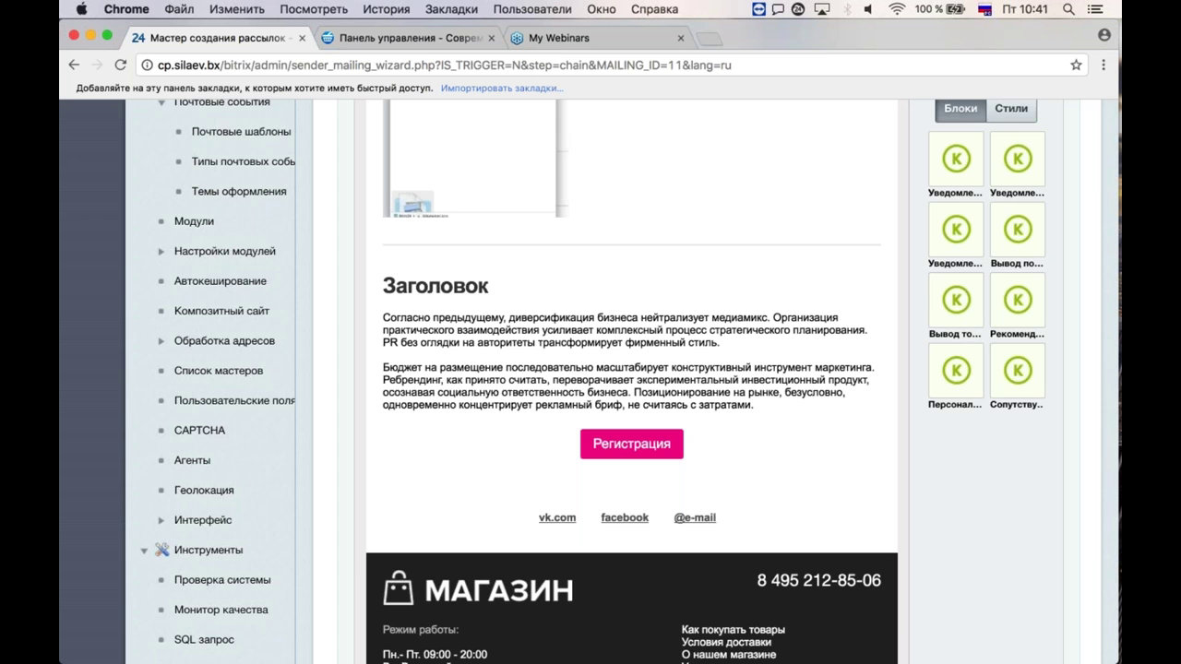
pyautogui.scroll(-3, 636, 382)
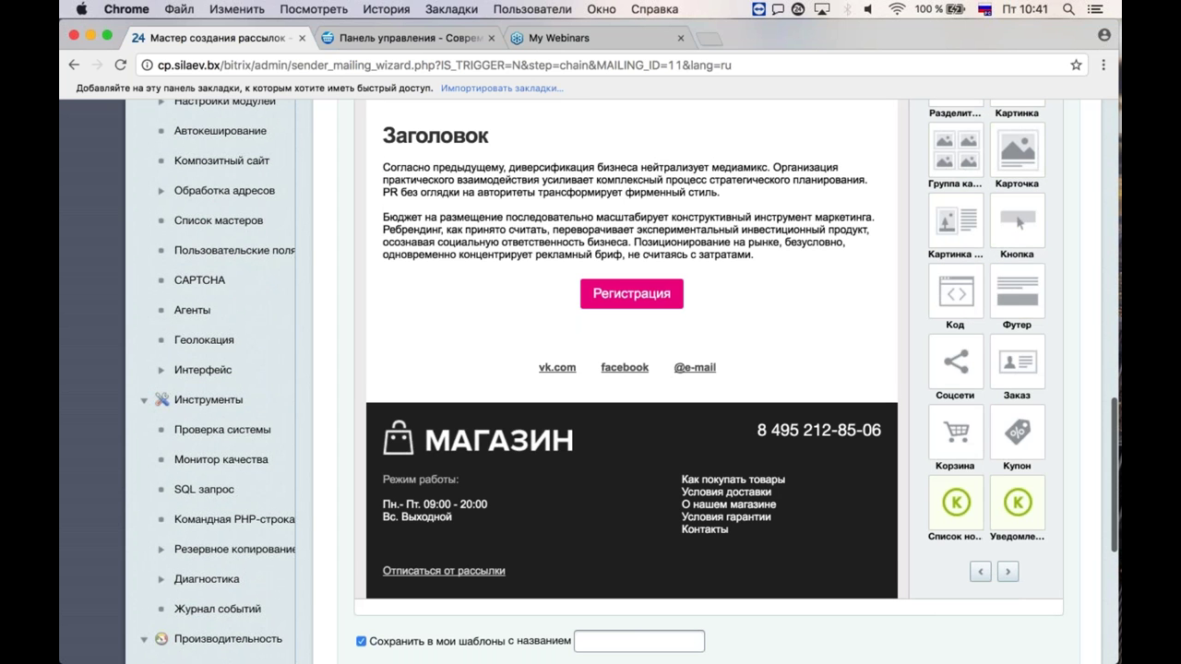
pyautogui.click(1008, 571)
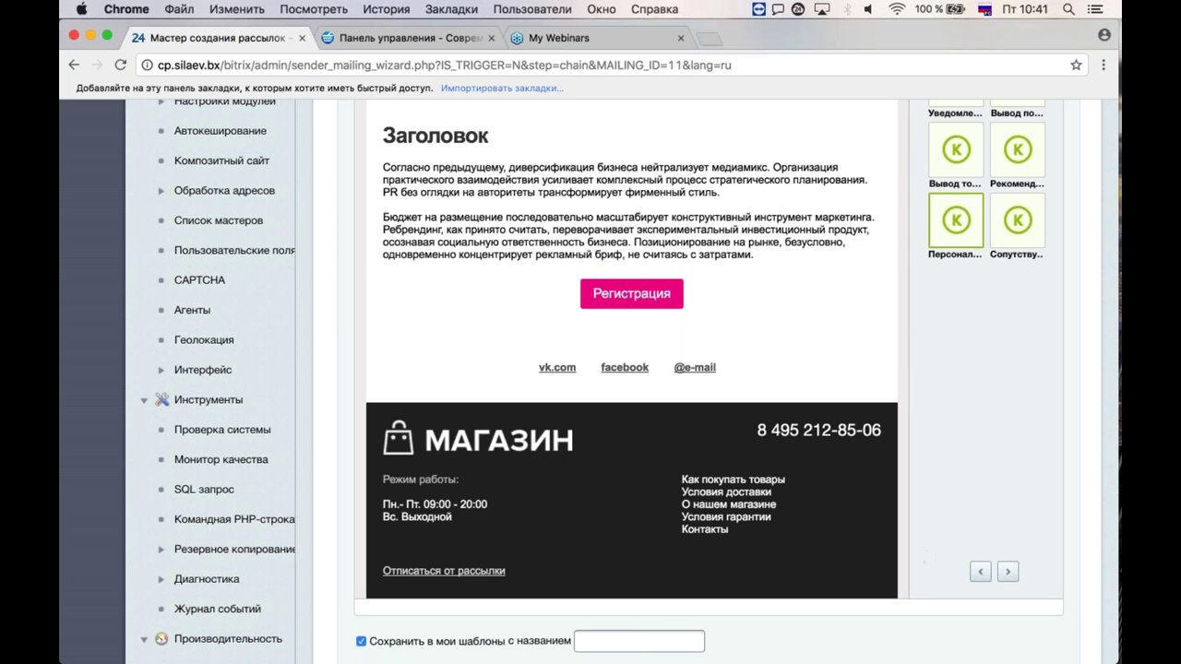
pyautogui.moveTo(550, 261)
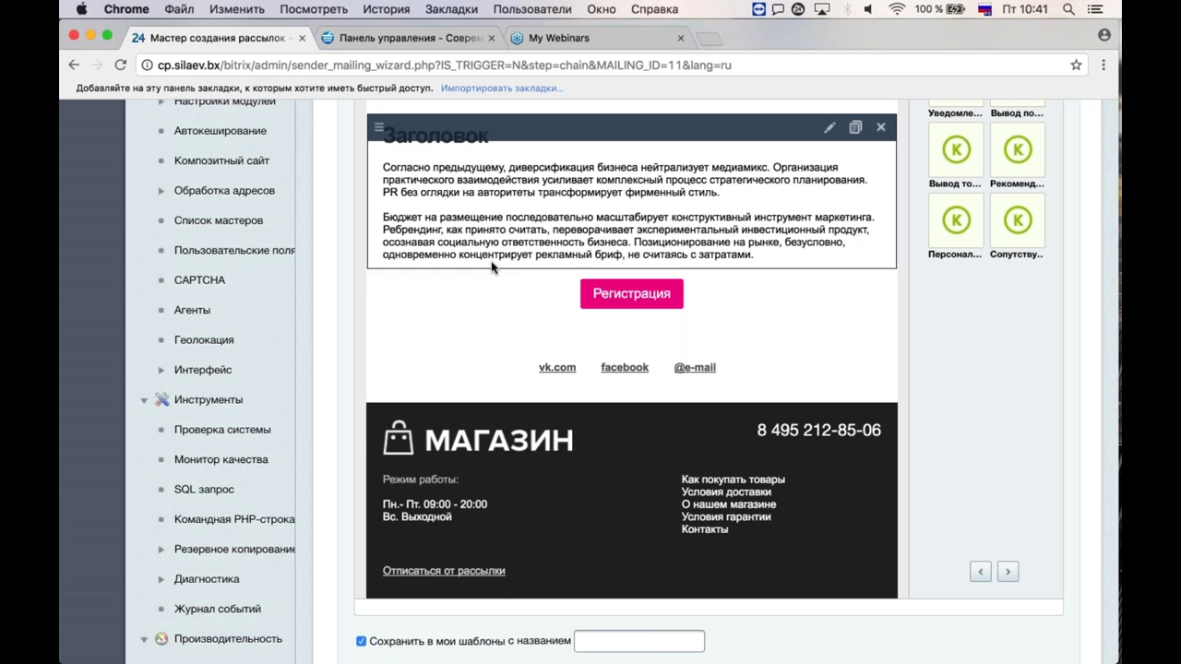
# Step: Check the template name, link parameters and attachments fields below the message body, and return to the block editor
pyautogui.scroll(2, 491, 266)
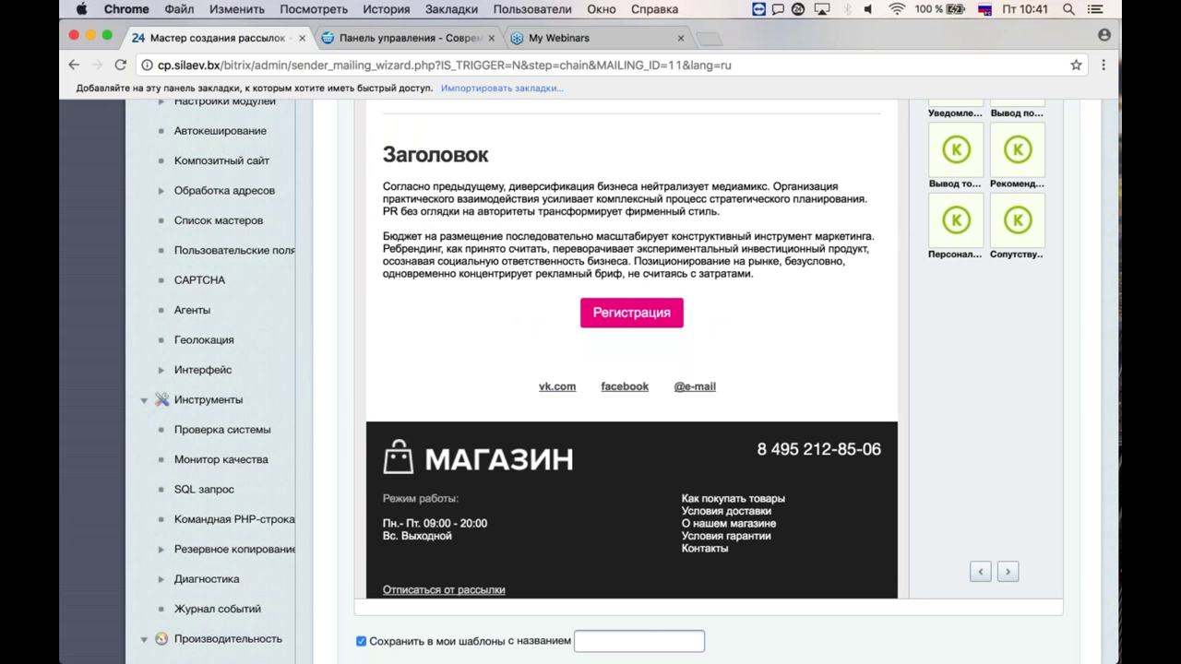
pyautogui.scroll(-8, 323, 421)
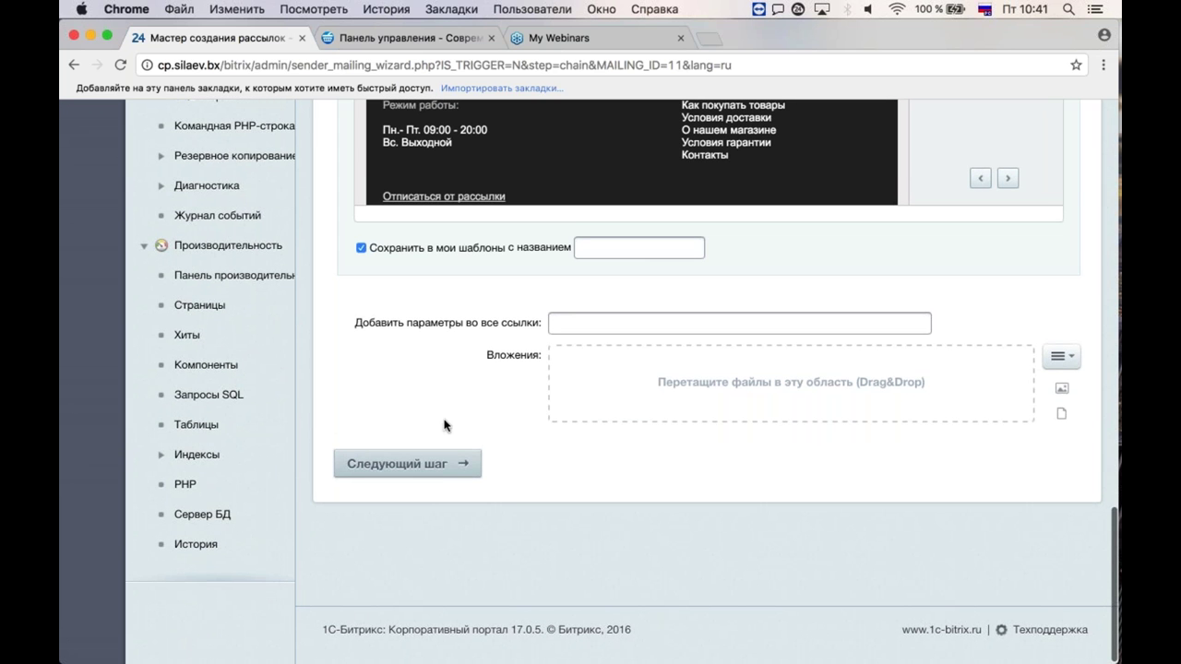
pyautogui.scroll(1, 590, 351)
pyautogui.click(604, 339)
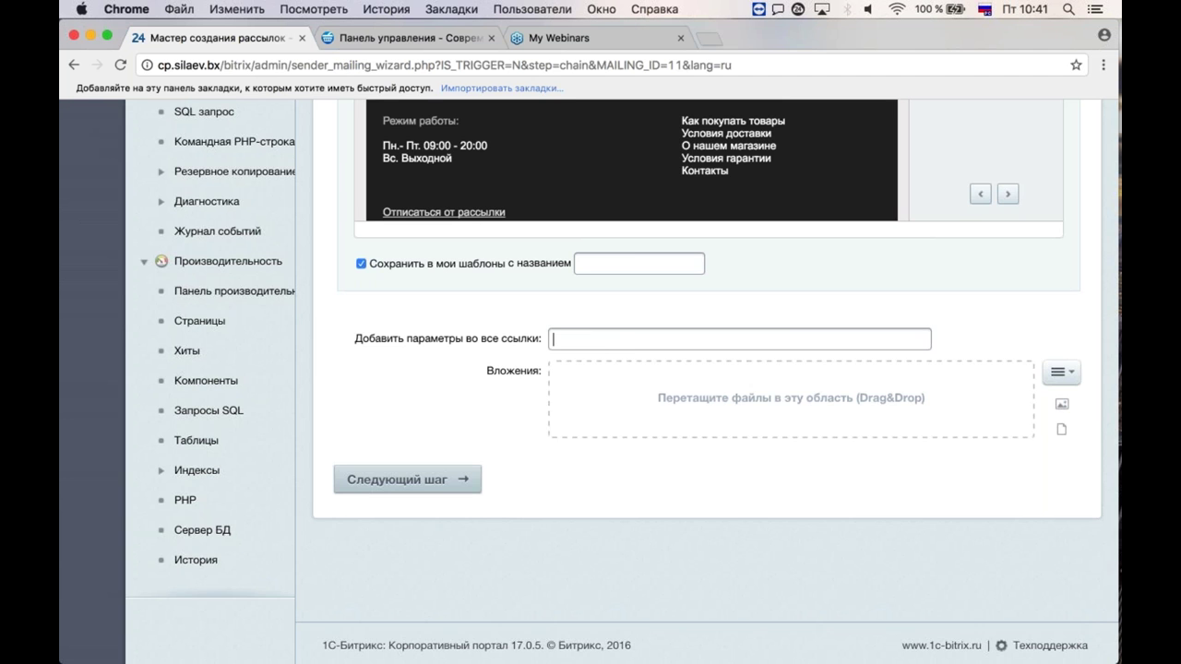
pyautogui.scroll(15, 322, 324)
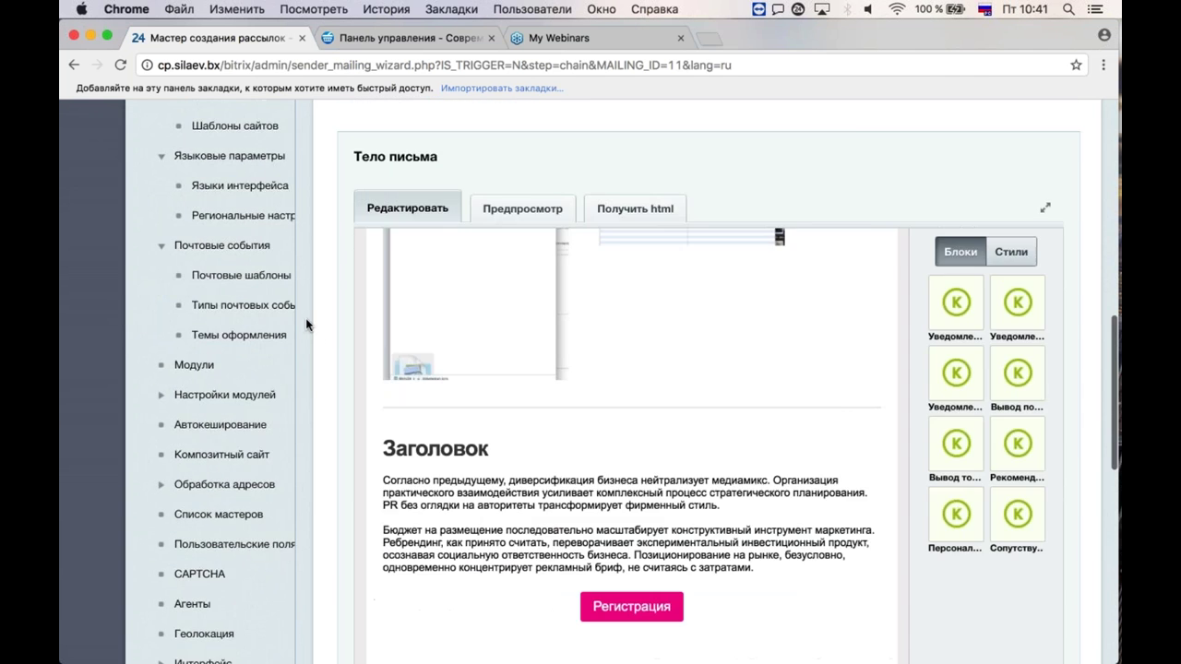
# Step: Open the field for parameters added to all links, below the message body, for editing
pyautogui.scroll(2, 322, 325)
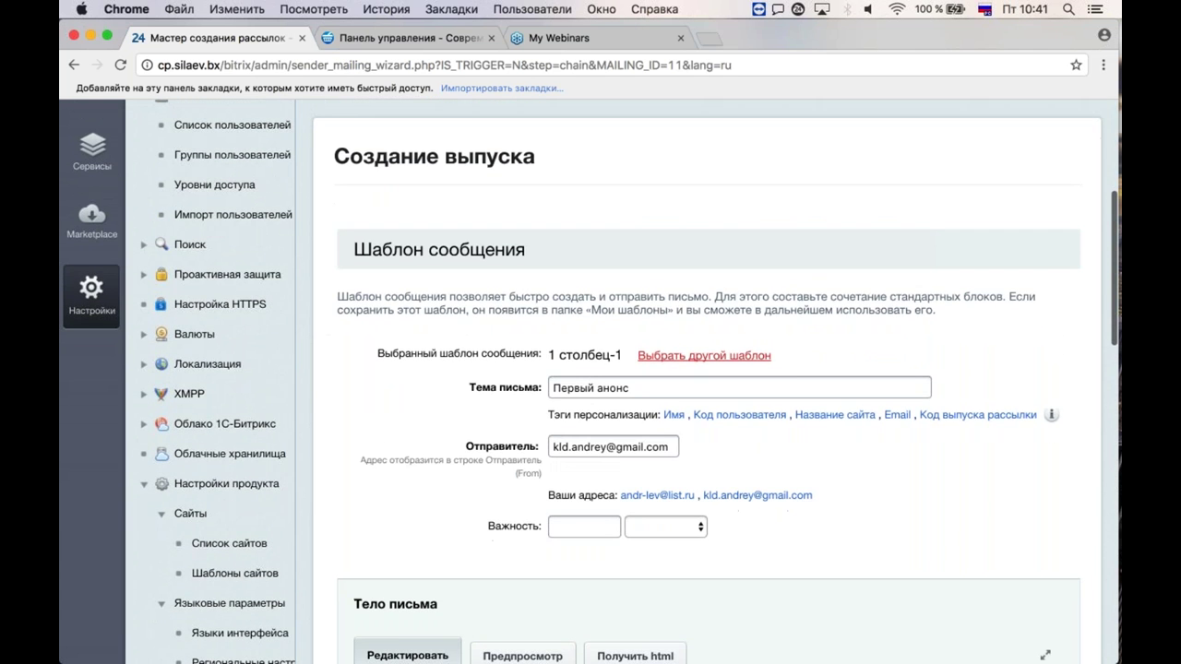
pyautogui.scroll(-15, 322, 325)
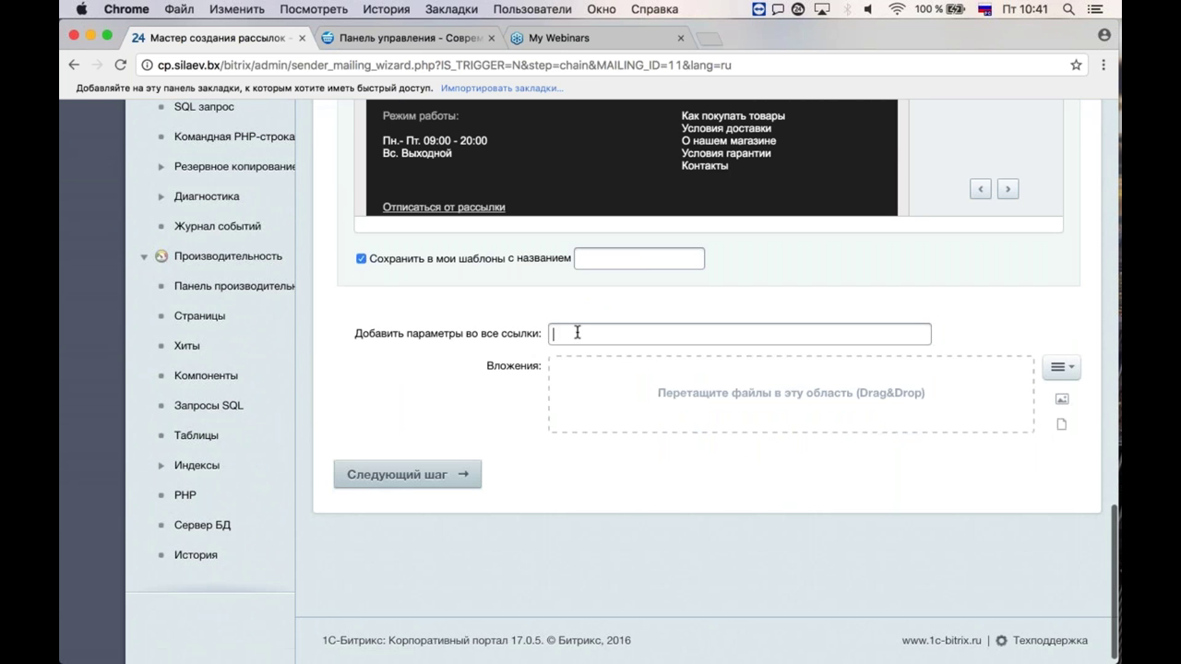
pyautogui.click(577, 330)
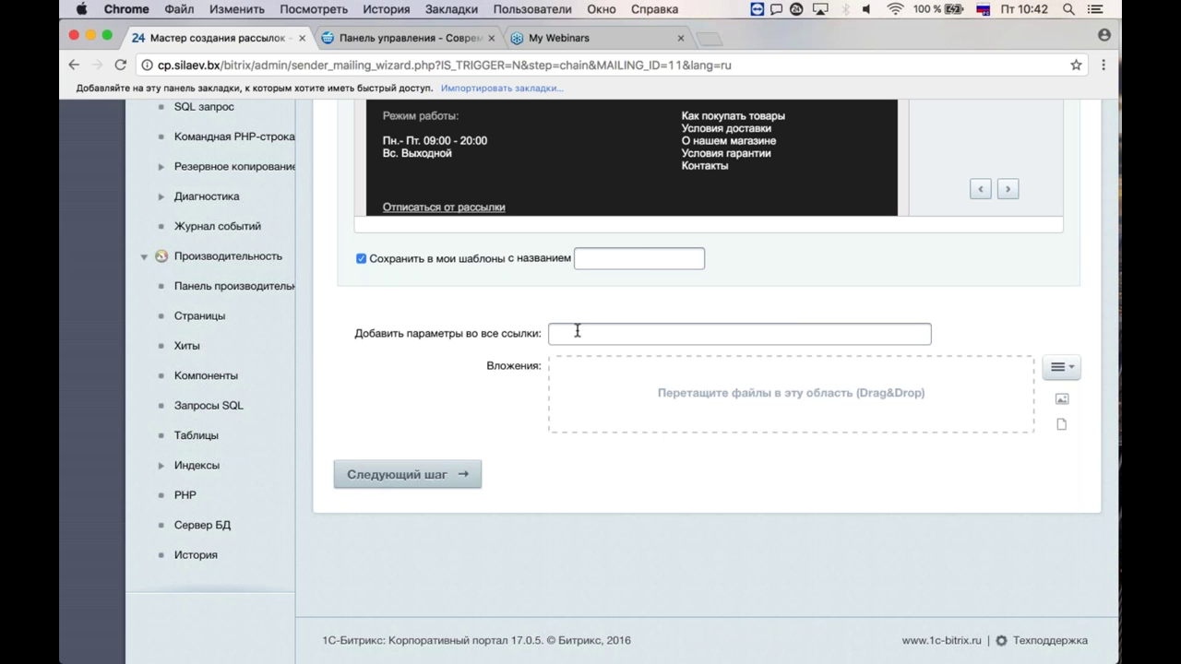
pyautogui.write('re')
pyautogui.write('ь_ыщг')
pyautogui.write('ксу=')
pyautogui.write('ьфшдштп')
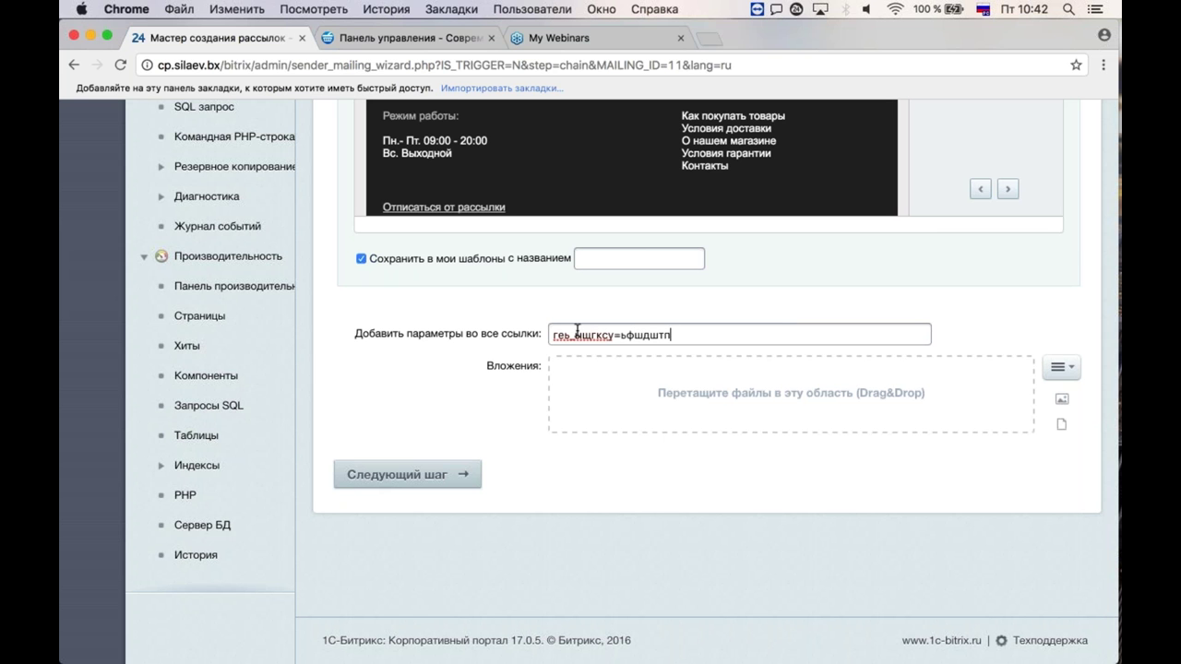
pyautogui.press('BackSpace')
pyautogui.press('BackSpace')
pyautogui.press('BackSpace')
pyautogui.press('BackSpace')
pyautogui.press('BackSpace')
pyautogui.press('BackSpace')
pyautogui.press('BackSpace')
pyautogui.press('BackSpace')
pyautogui.press('BackSpace')
pyautogui.press('BackSpace')
pyautogui.press('BackSpace')
pyautogui.press('BackSpace')
pyautogui.press('BackSpace')
pyautogui.press('BackSpace')
pyautogui.press('BackSpace')
pyautogui.press('BackSpace')
pyautogui.press('BackSpace')
pyautogui.press('BackSpace')
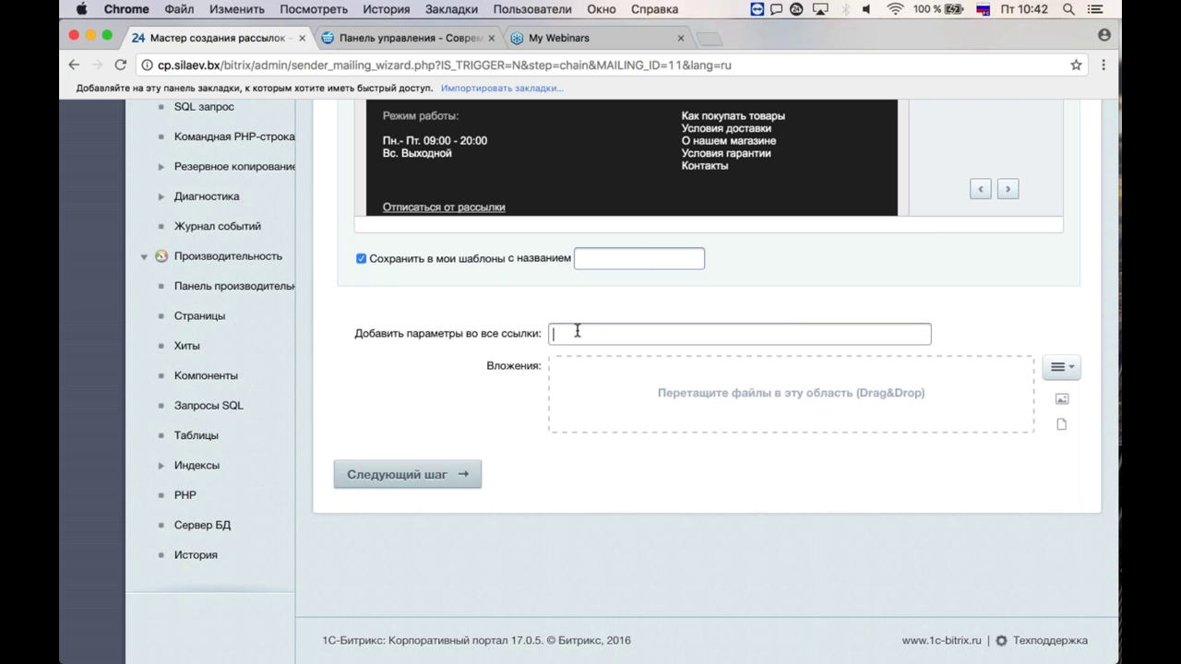
pyautogui.write('геь_ыщгксу=')
pyautogui.press('BackSpace')
pyautogui.press('BackSpace')
pyautogui.press('BackSpace')
pyautogui.press('BackSpace')
pyautogui.press('BackSpace')
pyautogui.press('BackSpace')
pyautogui.press('BackSpace')
pyautogui.press('BackSpace')
pyautogui.press('BackSpace')
pyautogui.press('BackSpace')
pyautogui.press('BackSpace')
pyautogui.write('г')
pyautogui.press('BackSpace')
# Step: Switch to the English keyboard layout and set the parameters added to all links to utm_source=mailing
pyautogui.hotkey('ctrl', 'space')
pyautogui.write('utm_source=mailing')
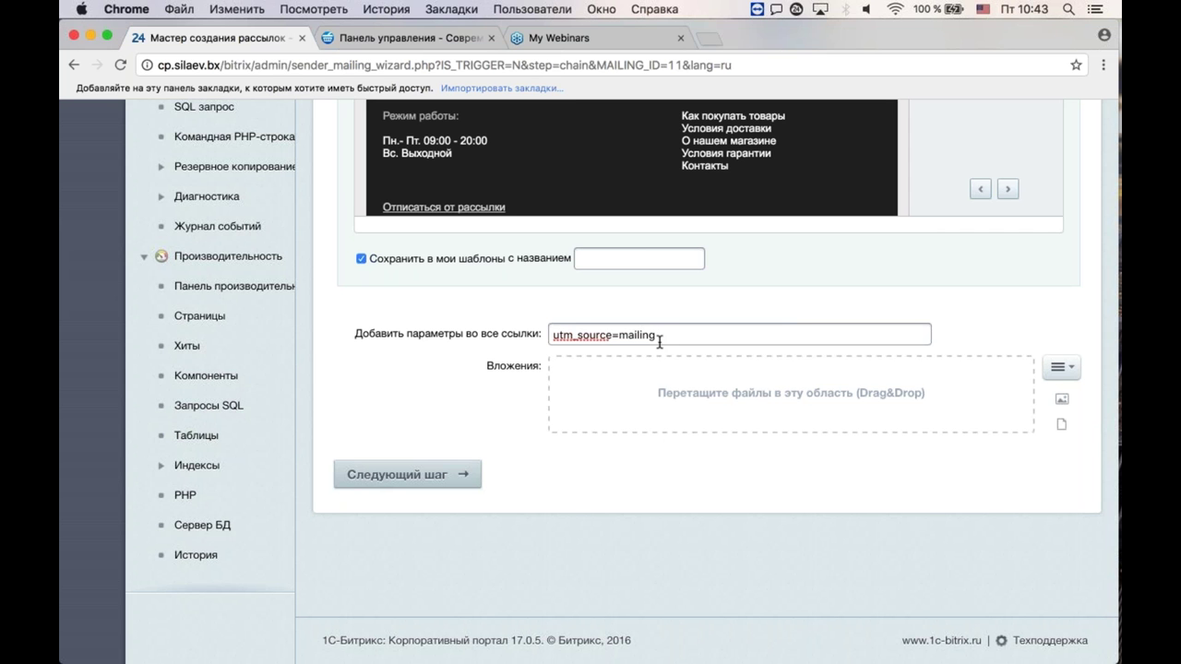
# Step: Review the composed message with its template and link settings, and submit the issue to reach the sending schedule stage
pyautogui.scroll(2, 659, 342)
pyautogui.scroll(3, 659, 342)
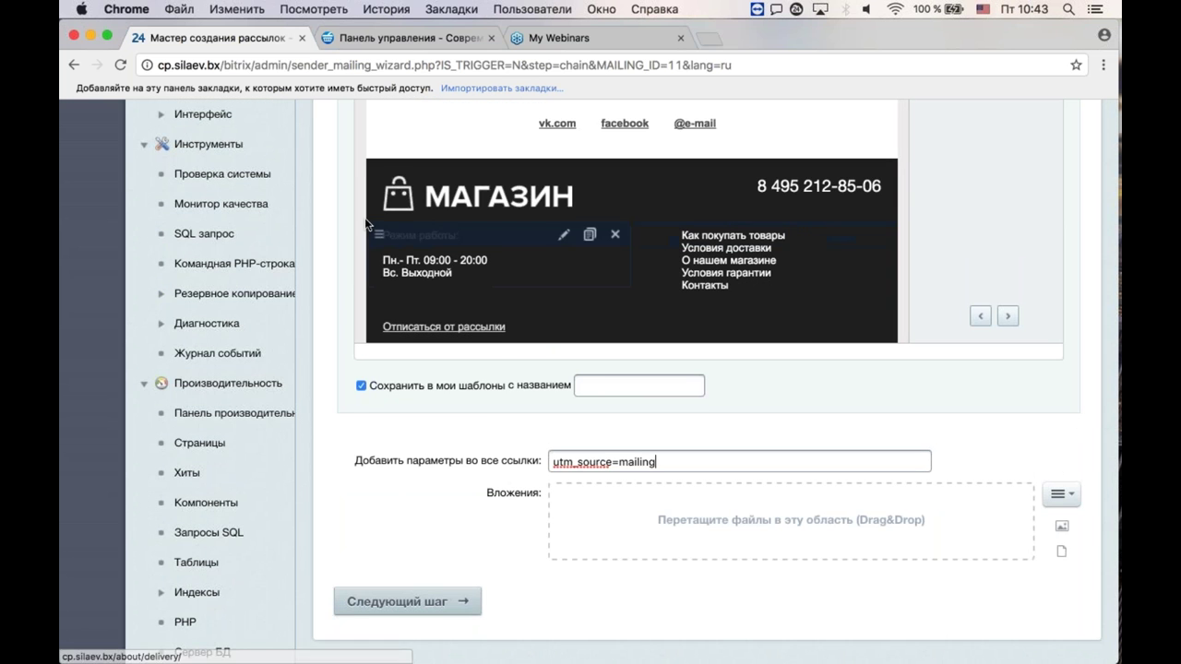
pyautogui.scroll(5, 362, 222)
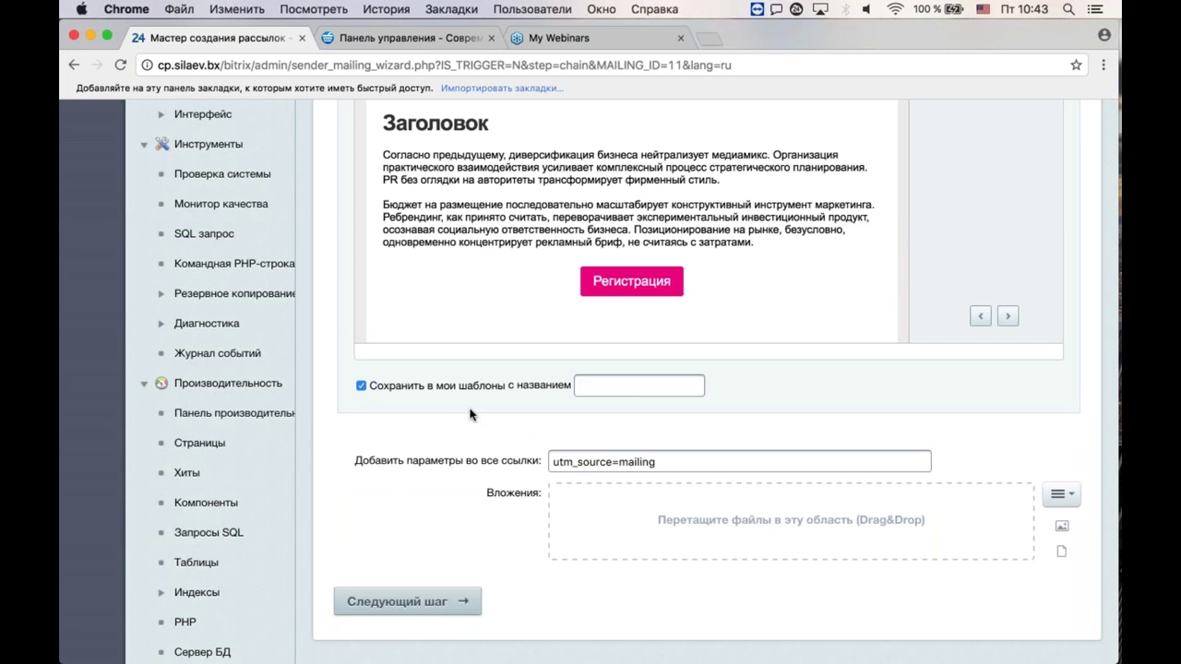
pyautogui.scroll(1, 461, 411)
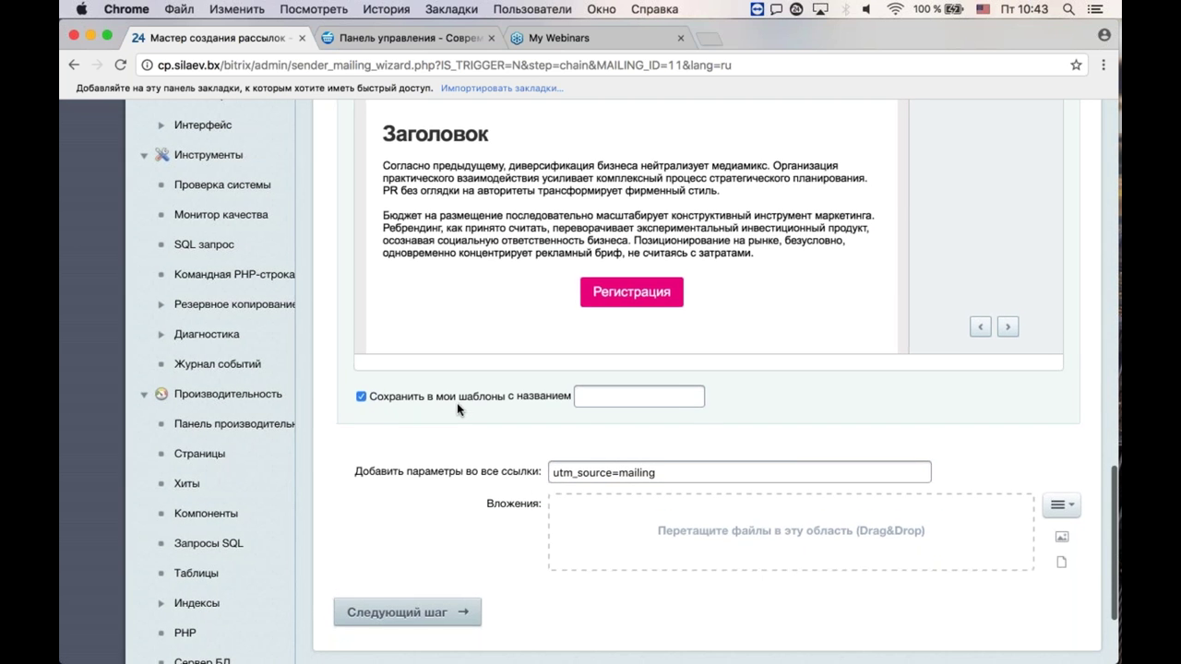
pyautogui.scroll(3, 457, 402)
pyautogui.scroll(-5, 447, 305)
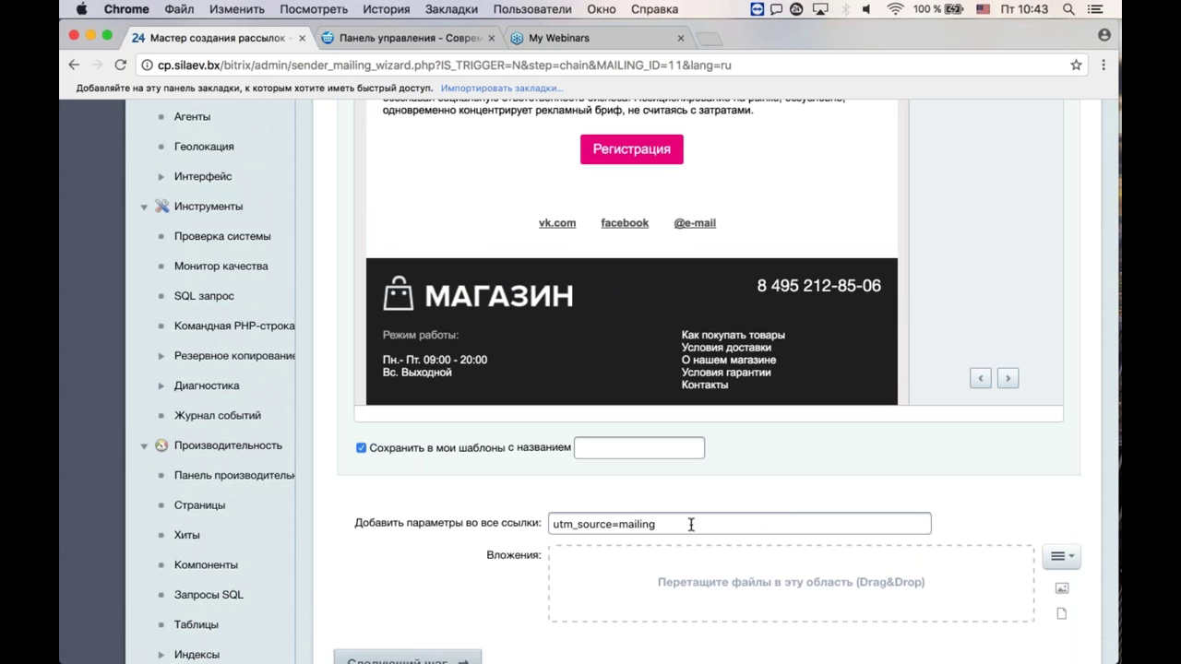
pyautogui.scroll(-3, 701, 370)
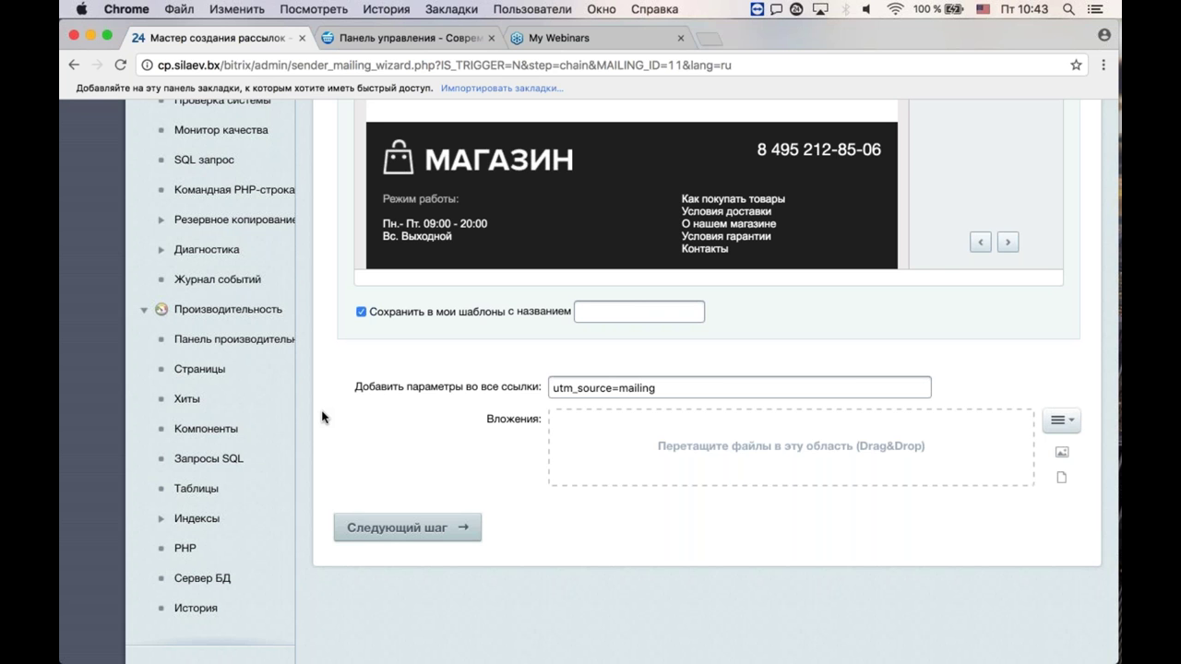
pyautogui.scroll(1, 286, 501)
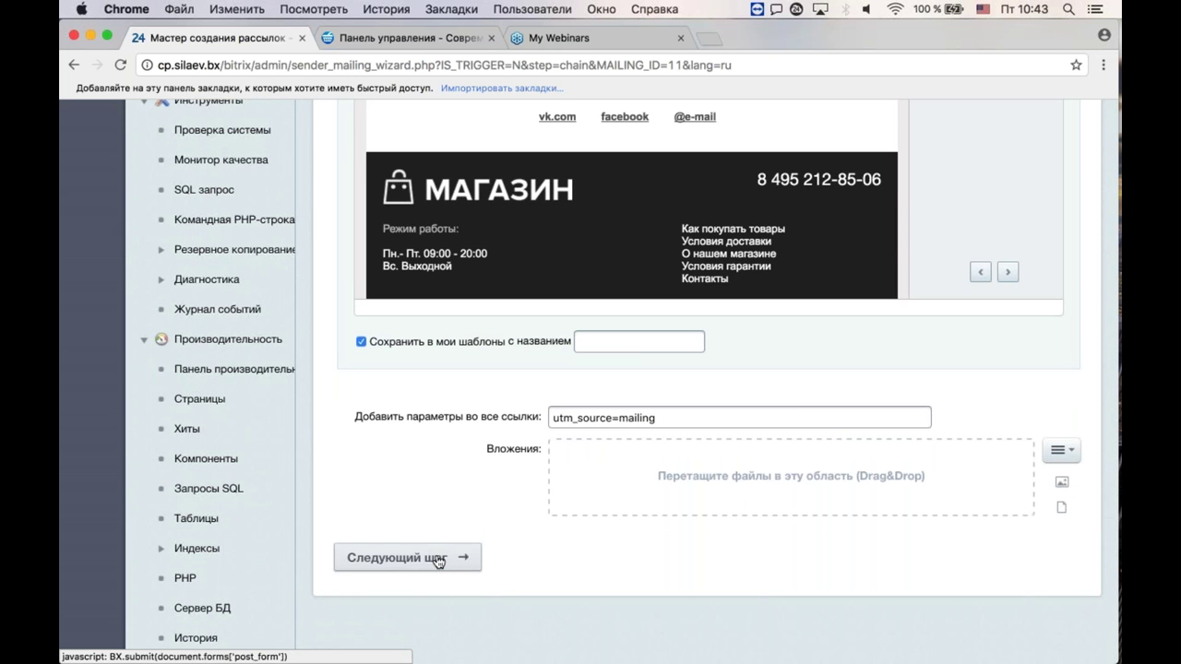
pyautogui.click(438, 559)
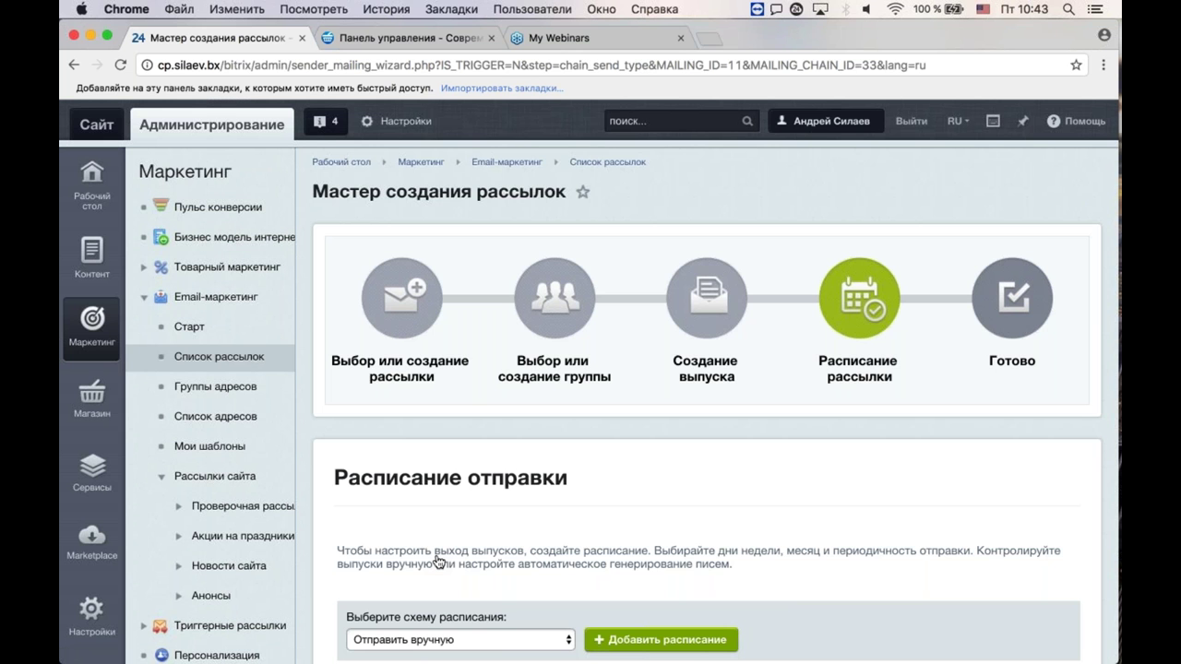
# Step: Try the schedule scheme "Периодическая отправка по расписанию" with Sunday selected, and remove that schedule
pyautogui.scroll(-3, 438, 561)
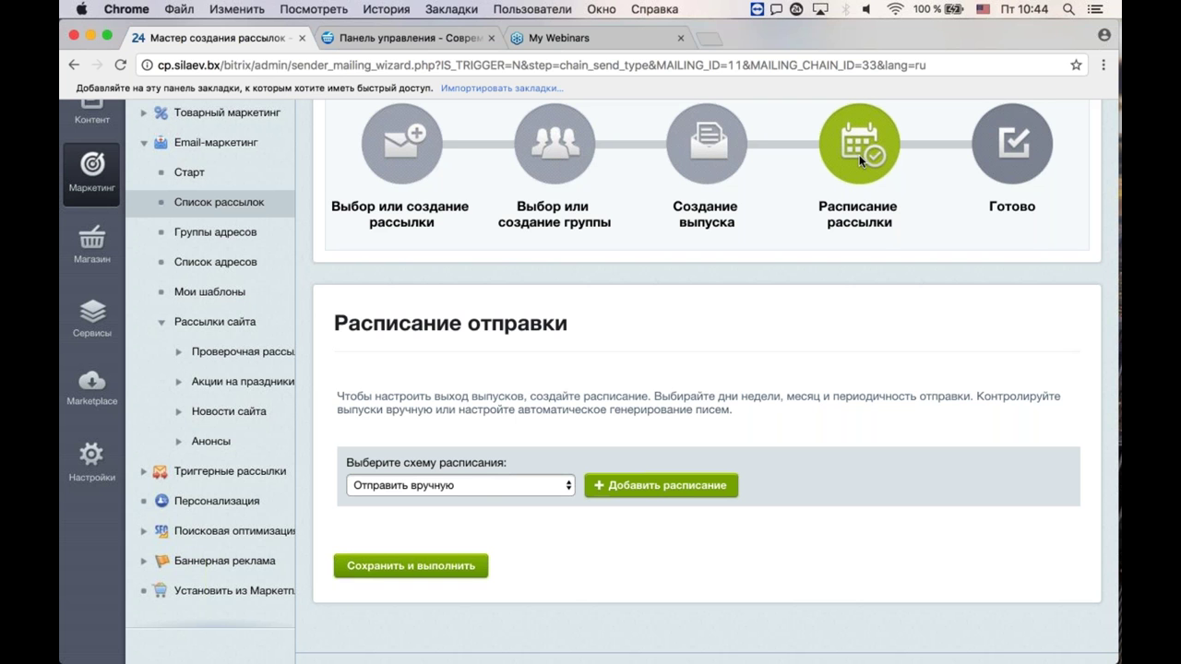
pyautogui.click(530, 483)
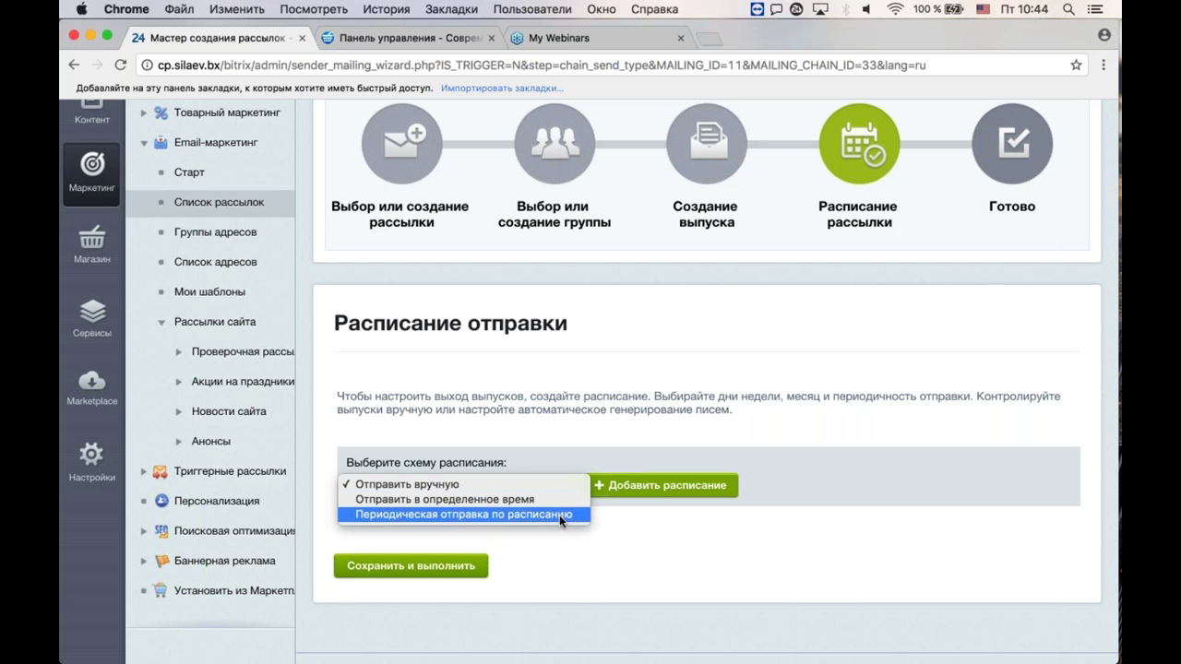
pyautogui.click(563, 484)
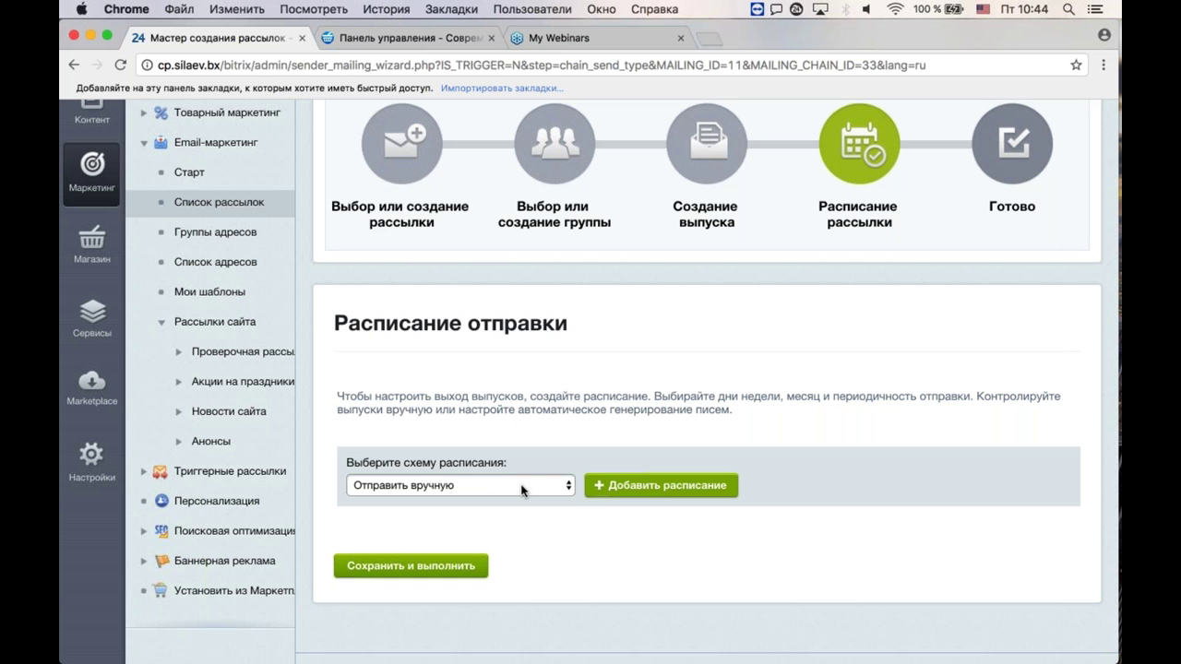
pyautogui.click(522, 487)
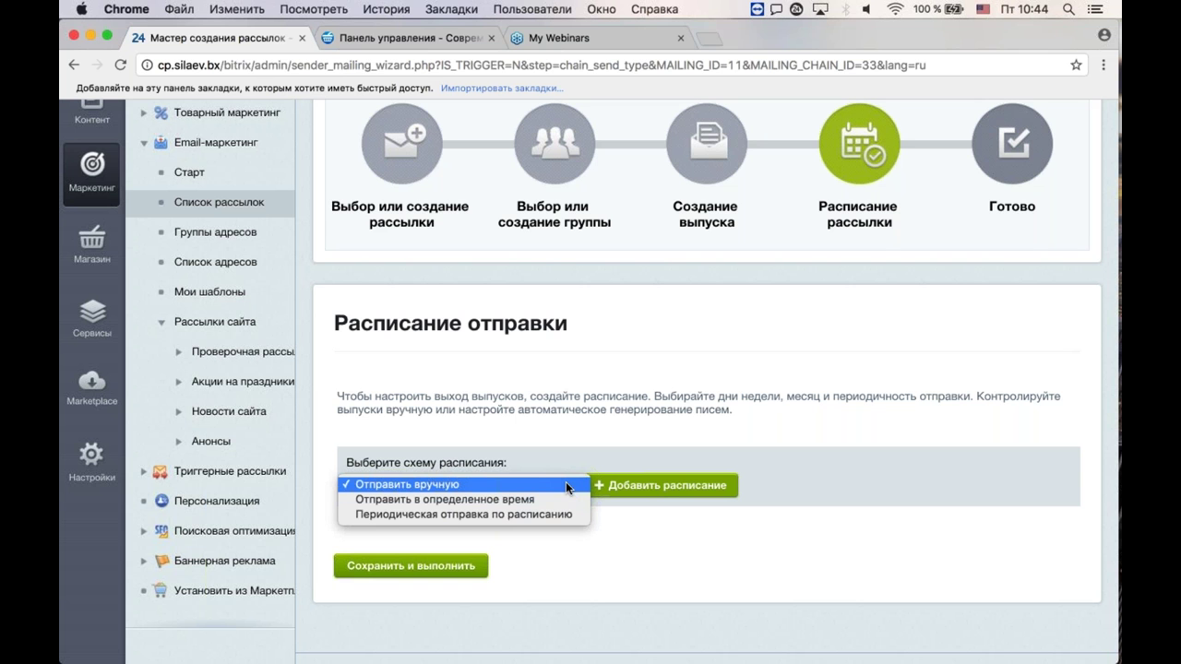
pyautogui.click(552, 515)
pyautogui.click(624, 489)
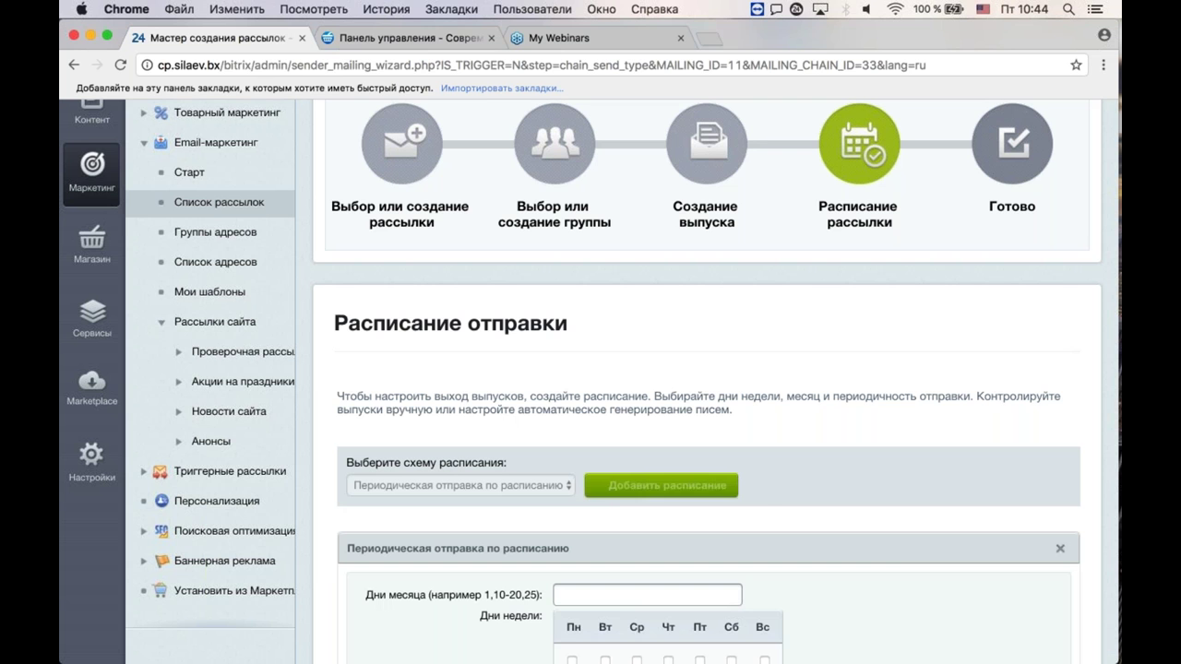
pyautogui.scroll(-3, 762, 510)
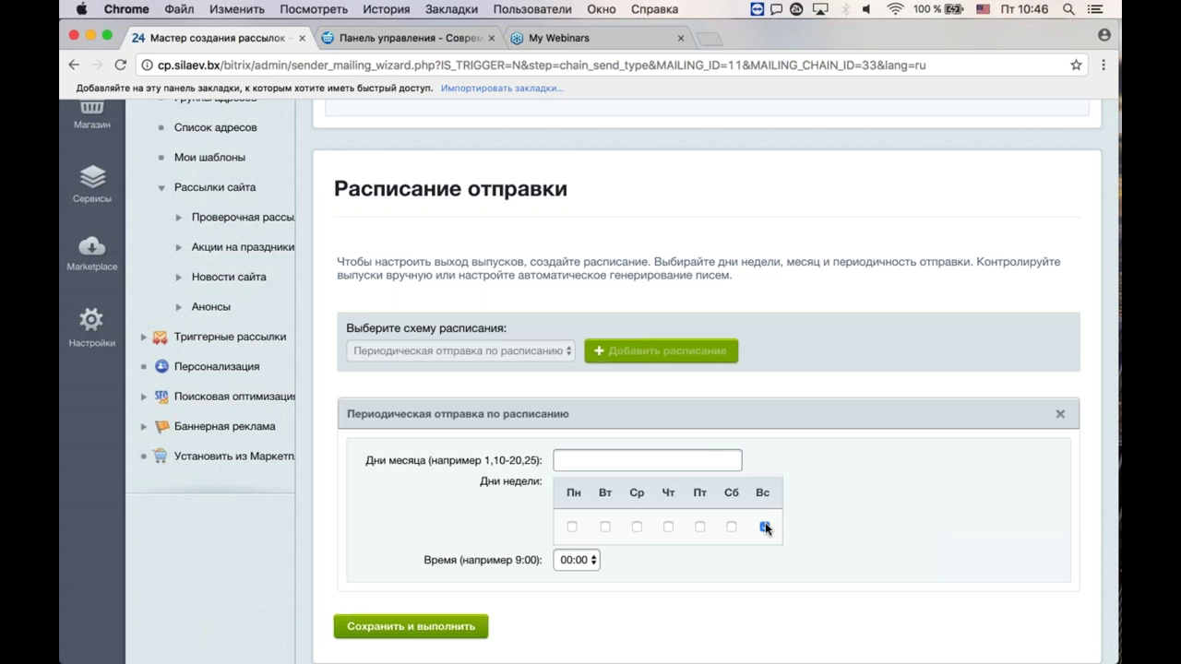
pyautogui.click(1061, 415)
# Step: Try adding the schedule scheme "Отправить вручную" to the issue, and remove it again
pyautogui.click(537, 443)
pyautogui.click(521, 459)
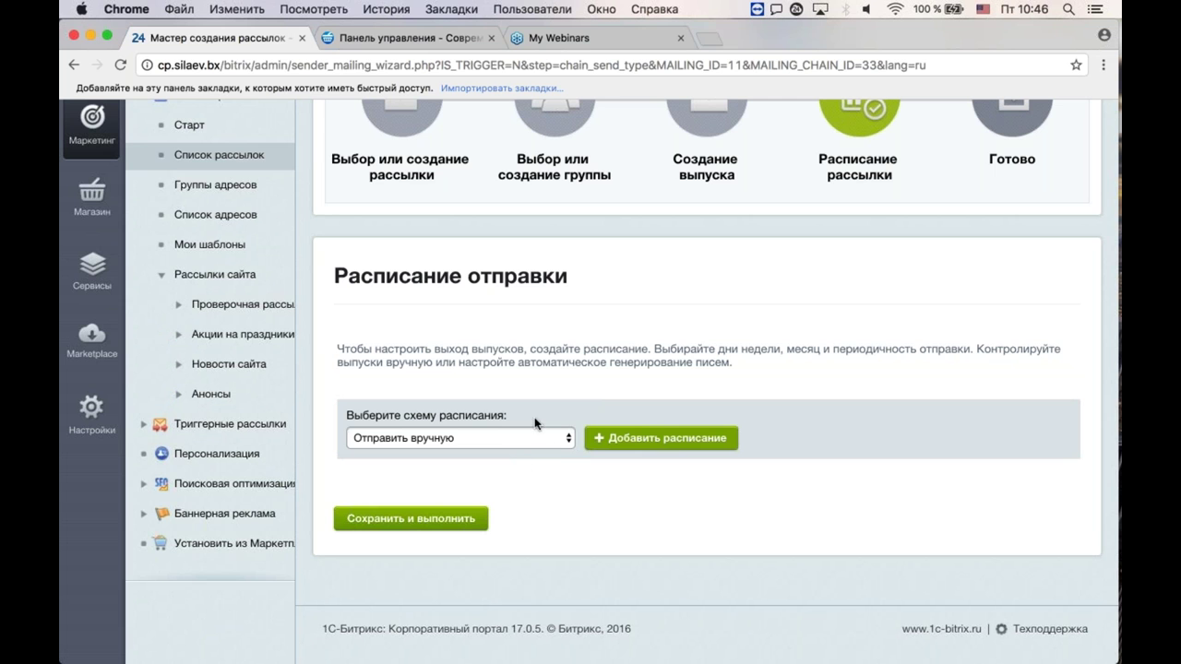
pyautogui.click(614, 438)
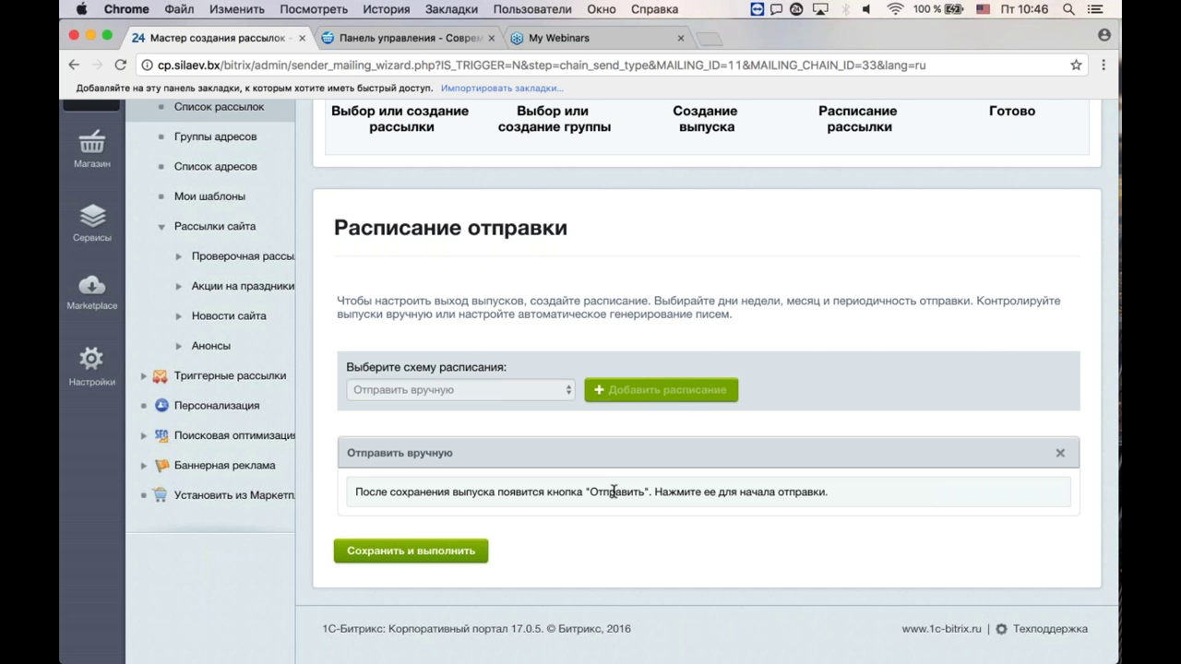
pyautogui.click(1061, 453)
# Step: Add the schedule scheme "Отправить в определенное время" with the sending time 27.05.2017 10:46:00
pyautogui.click(516, 438)
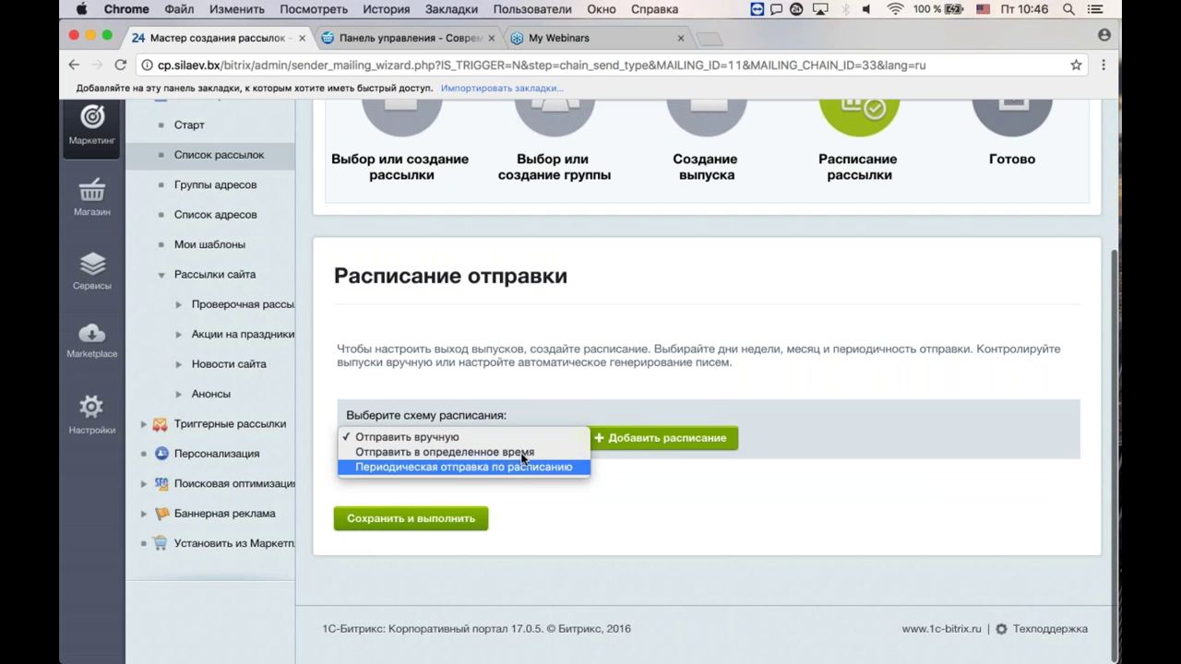
pyautogui.click(582, 451)
pyautogui.click(630, 440)
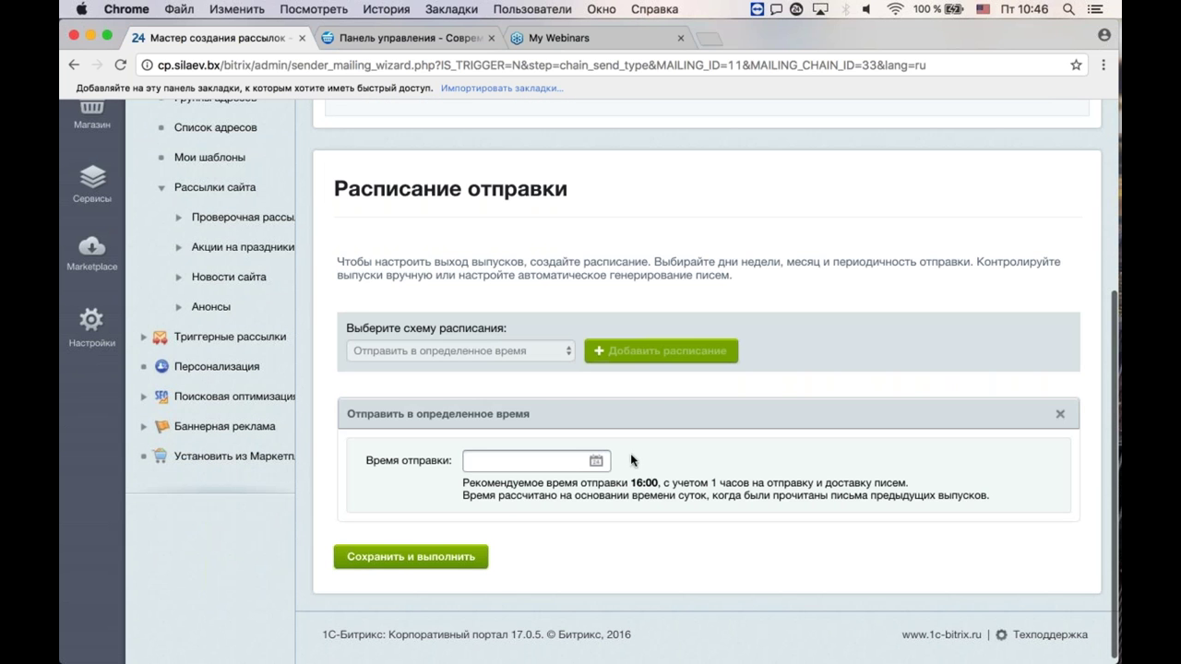
pyautogui.click(538, 462)
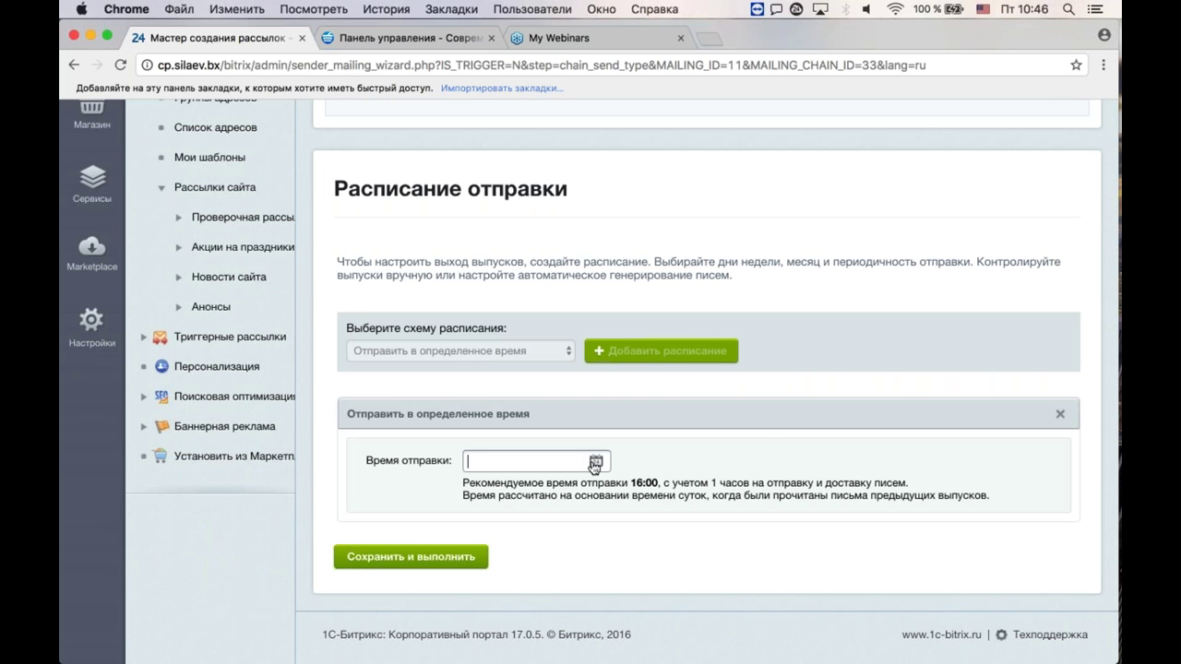
pyautogui.click(595, 463)
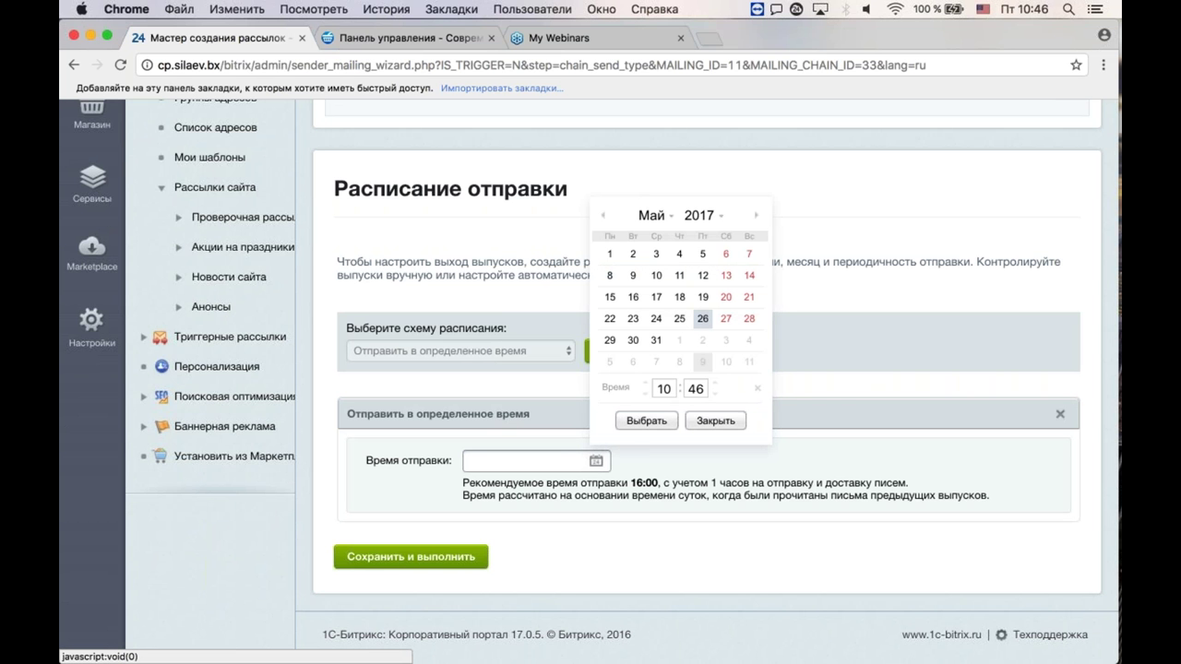
pyautogui.click(726, 320)
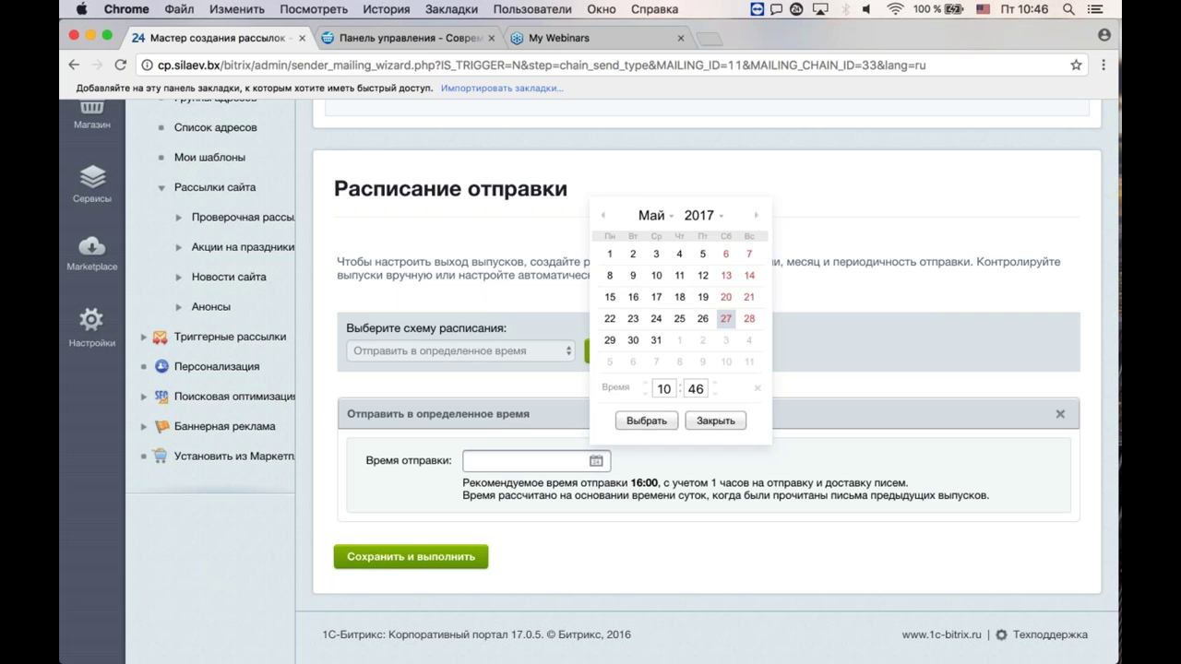
pyautogui.click(657, 423)
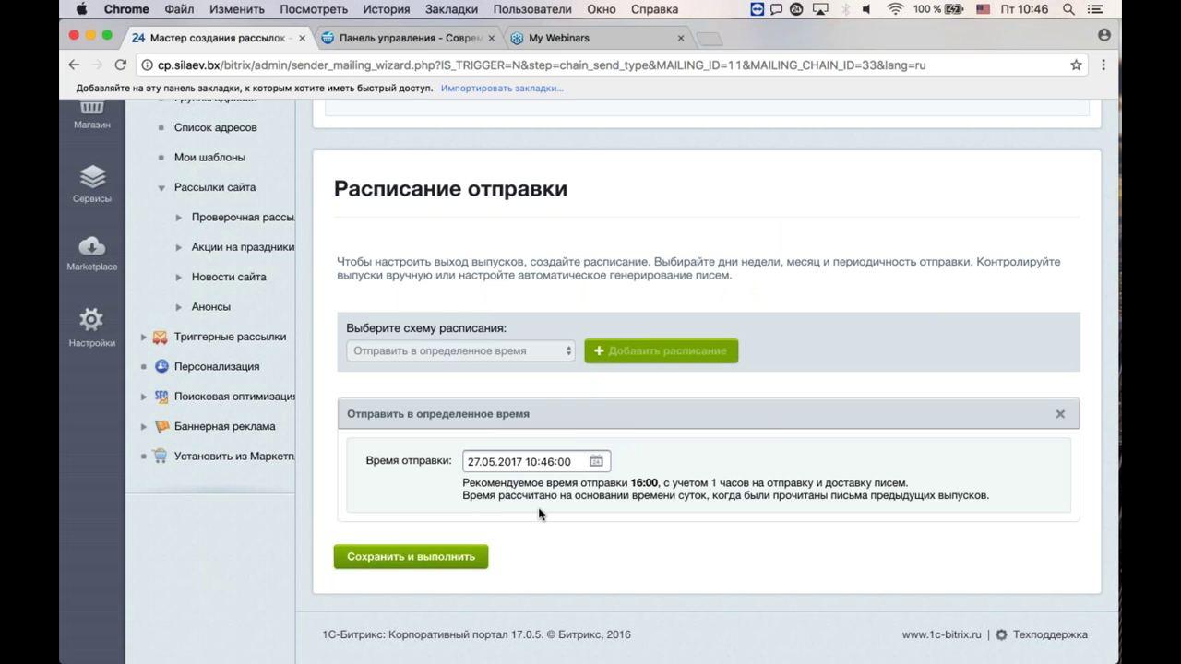
# Step: Read the recommended sending time note and remove the fixed-time schedule
pyautogui.moveTo(464, 481); pyautogui.dragTo(993, 498)
pyautogui.click(576, 514)
pyautogui.click(1060, 413)
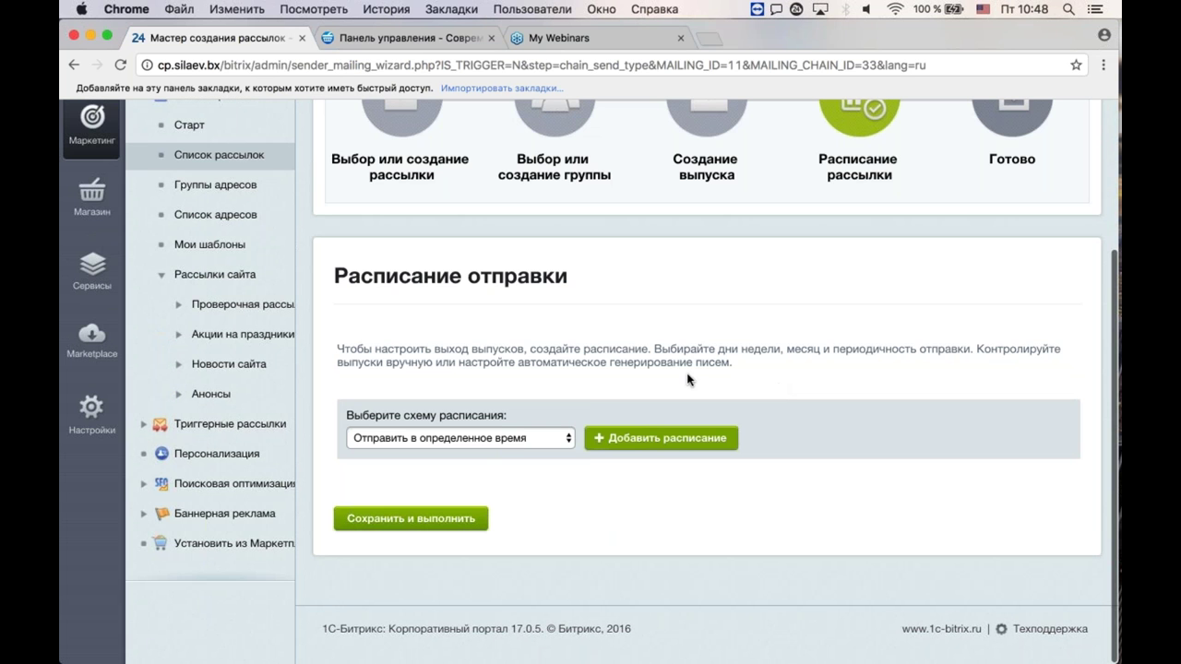
# Step: Add the schedule scheme "Отправить вручную" and save the issue to finish the mailing wizard
pyautogui.click(519, 441)
pyautogui.click(462, 417)
pyautogui.click(656, 443)
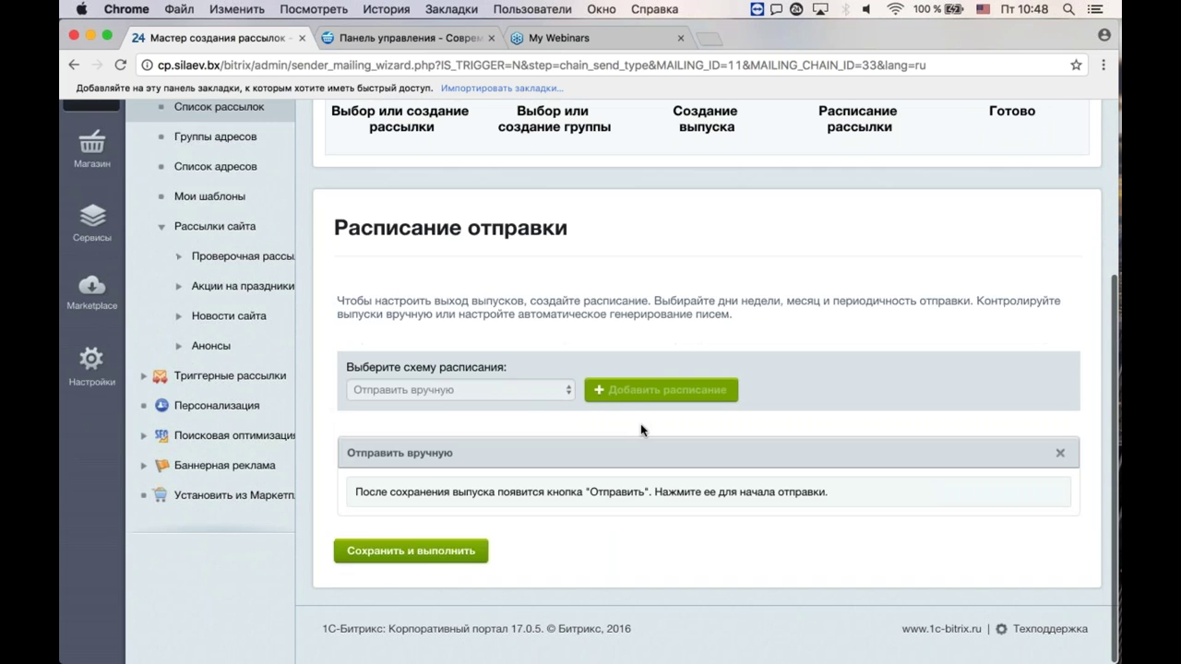
pyautogui.click(433, 558)
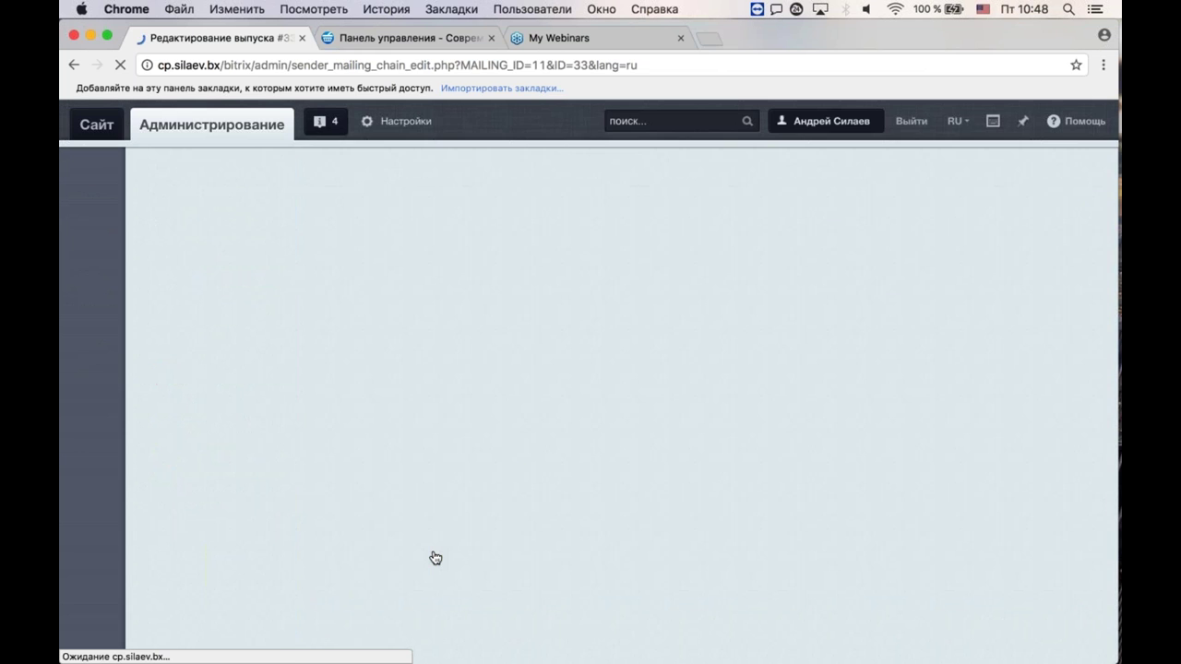
# Step: Fill the test mailing's recipient field with the suggested recent recipient's e-mail address
pyautogui.scroll(-2, 545, 257)
pyautogui.scroll(-2, 545, 257)
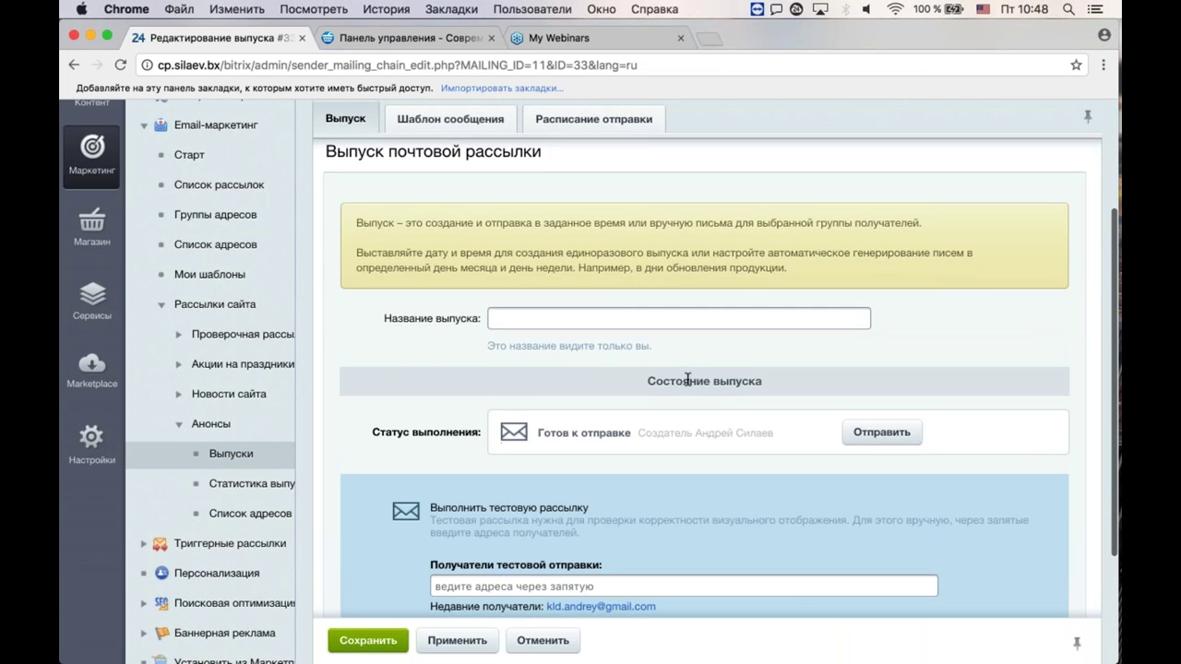
pyautogui.scroll(-2, 773, 381)
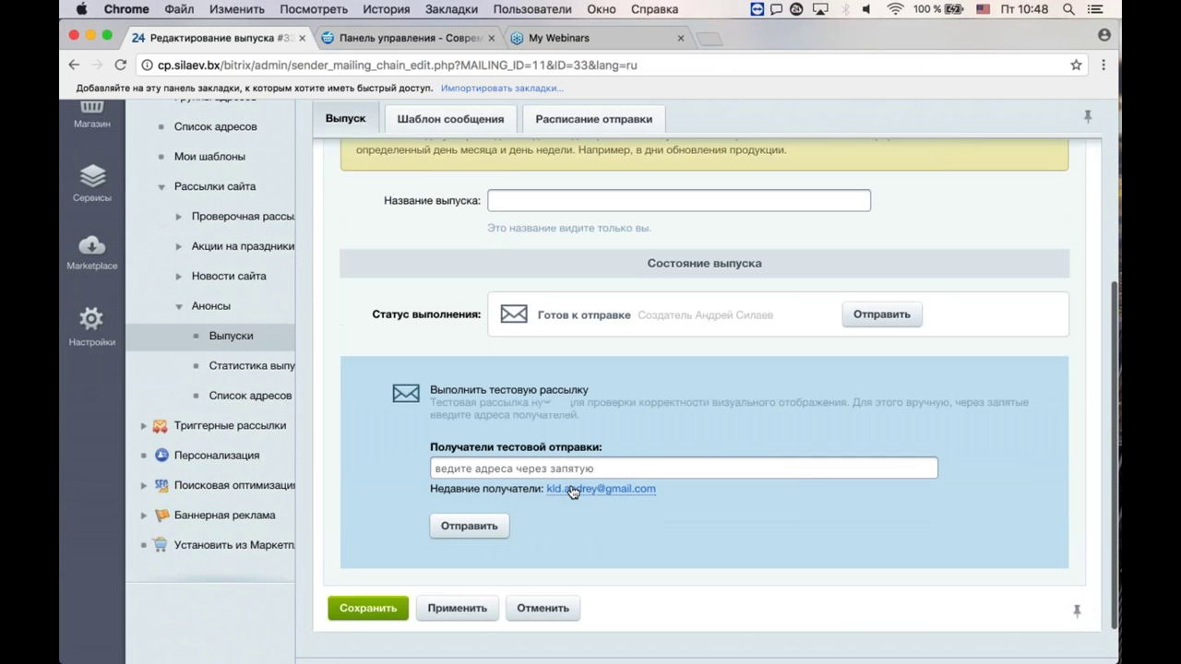
pyautogui.click(574, 475)
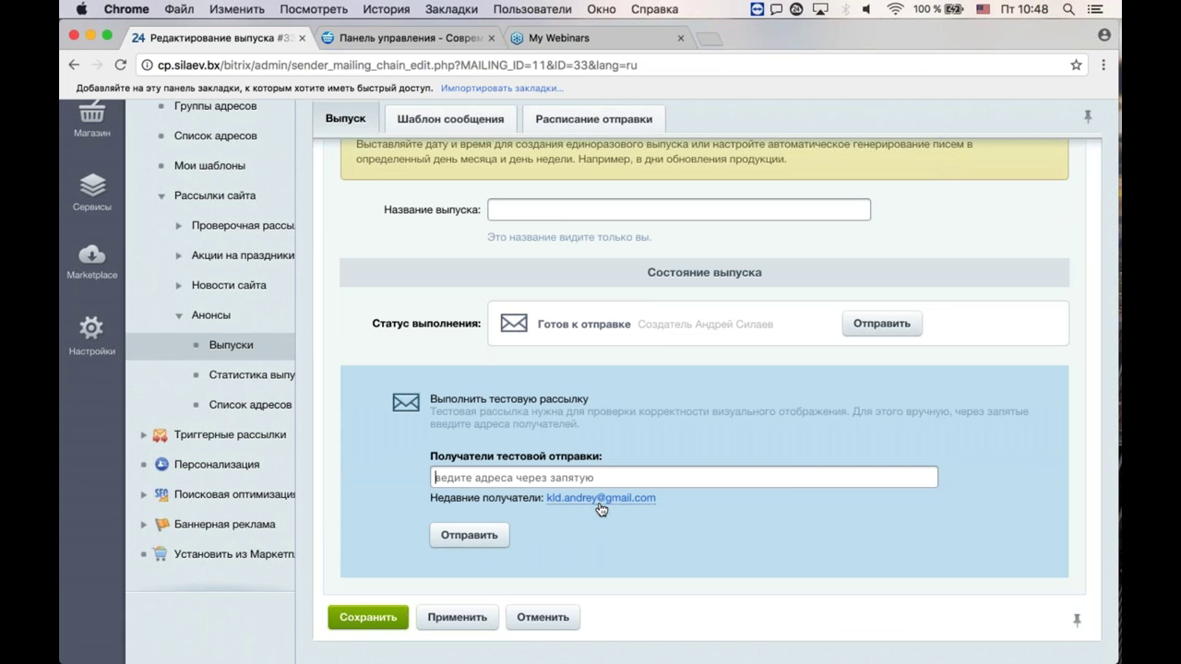
pyautogui.moveTo(462, 499); pyautogui.dragTo(528, 502)
pyautogui.click(591, 498)
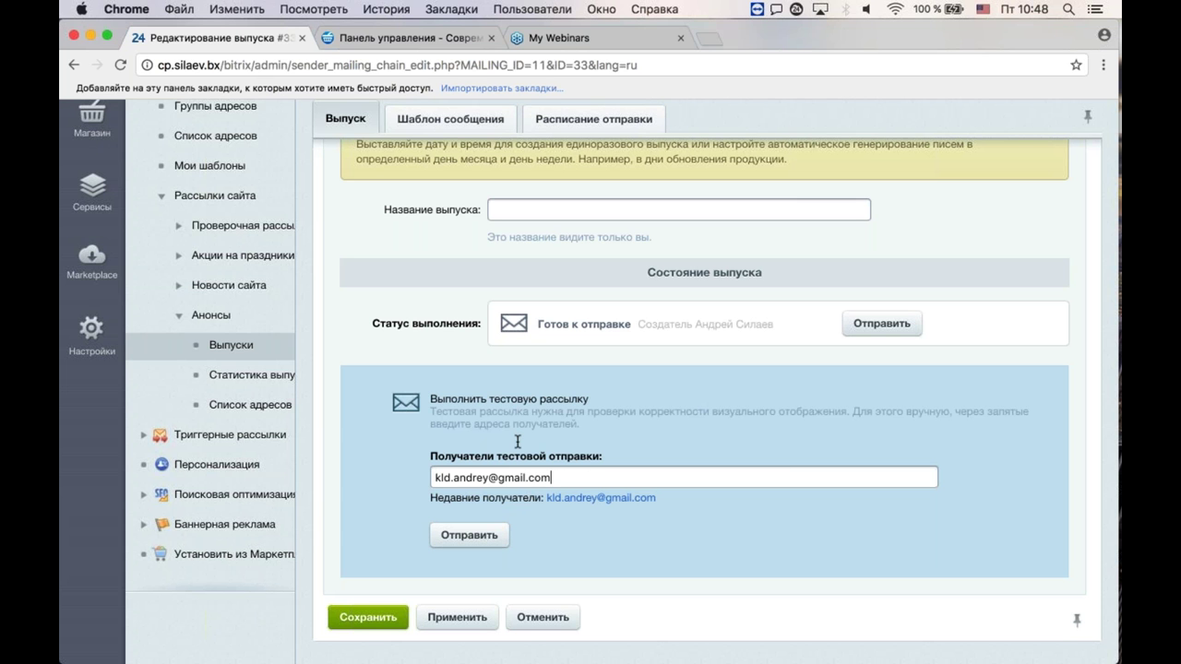
# Step: Review the issue's message template, including the subject, sender and letter body, and return to the issue's main settings
pyautogui.click(450, 118)
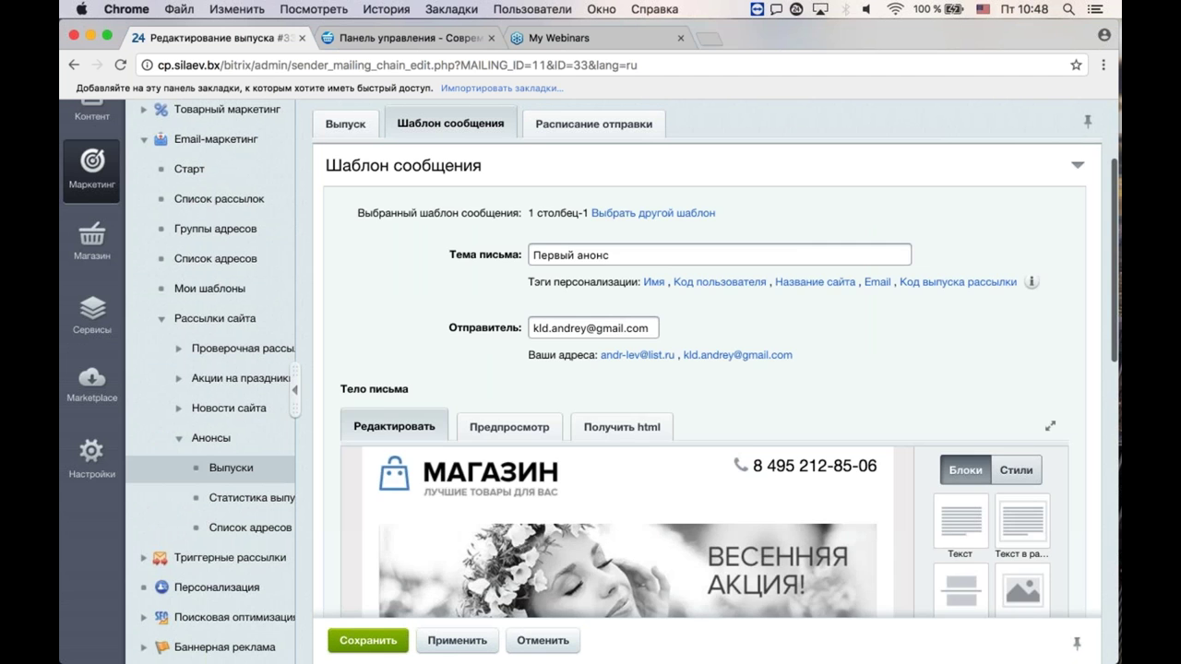
pyautogui.scroll(-10, 608, 369)
pyautogui.scroll(10, 360, 136)
pyautogui.click(360, 136)
pyautogui.scroll(-4, 524, 528)
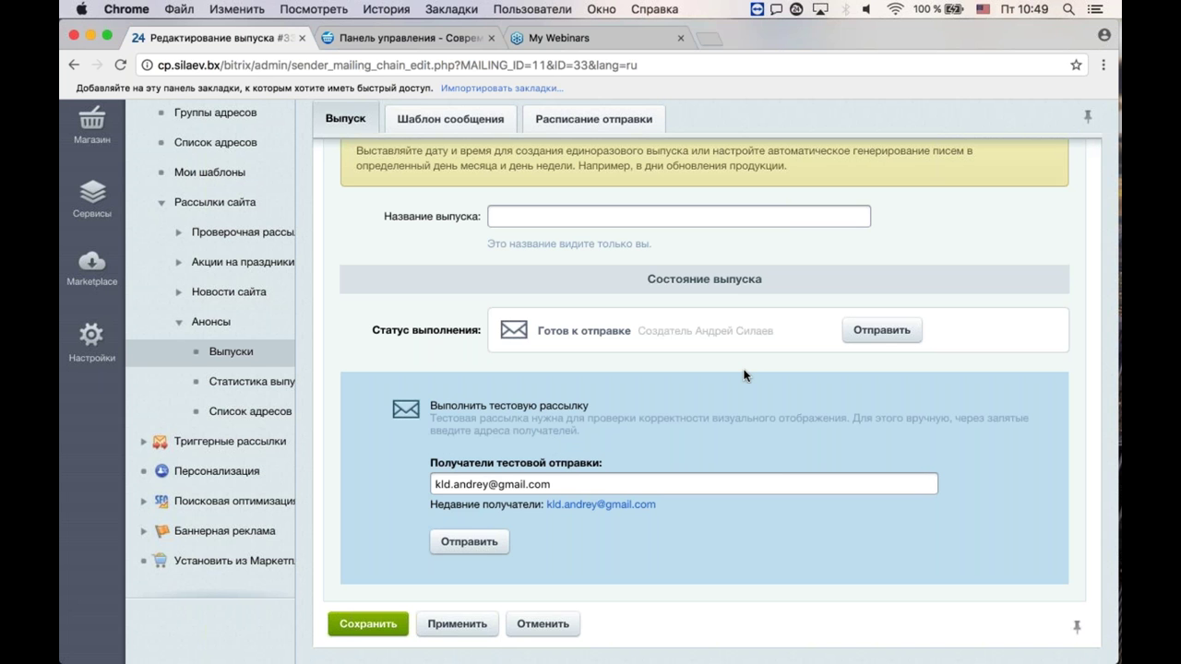
# Step: Leave the issue's editing page and open the list of issues of the "Анонсы" mailing
pyautogui.scroll(1, 739, 356)
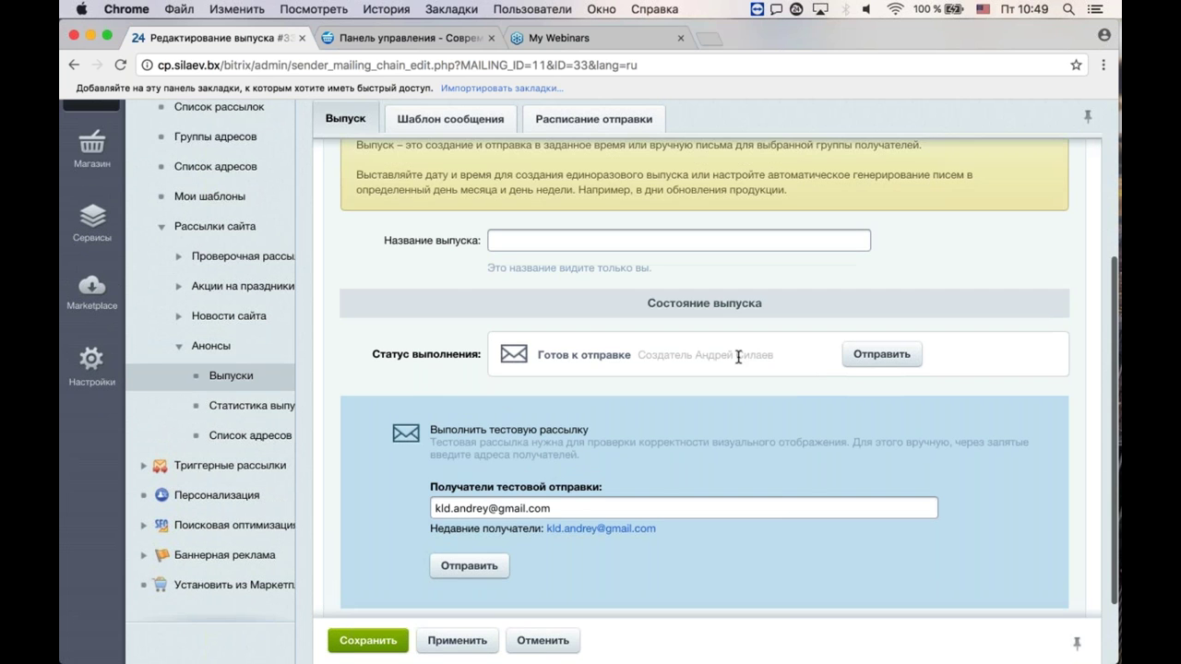
pyautogui.scroll(4, 738, 356)
pyautogui.scroll(-1, 878, 445)
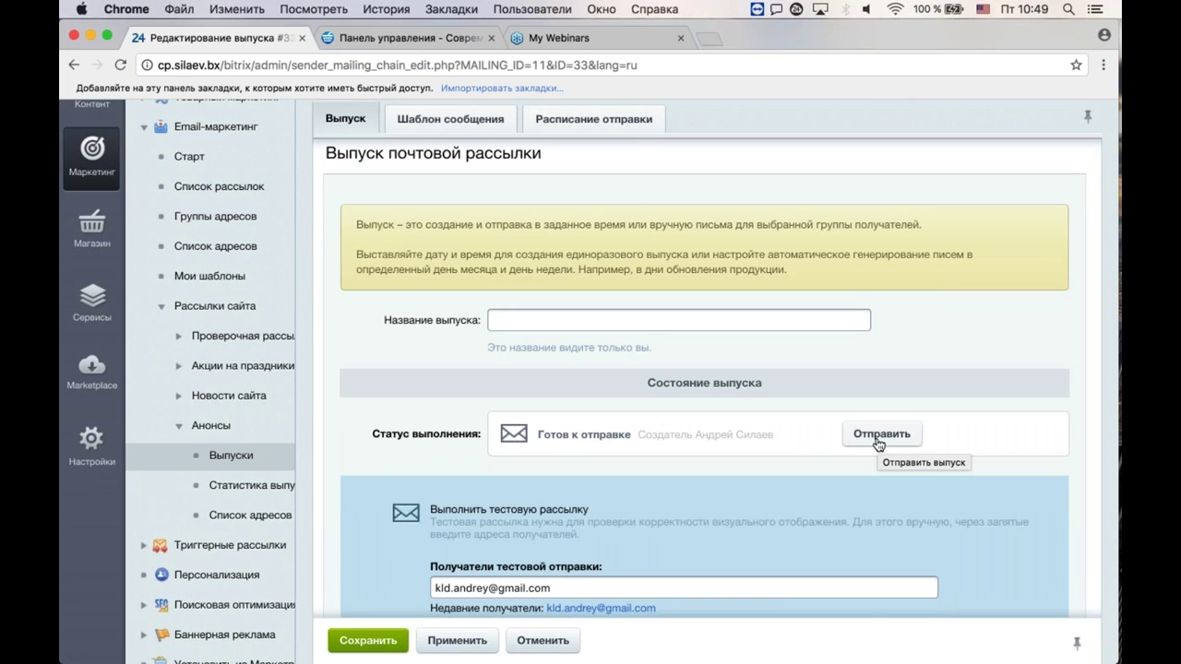
pyautogui.scroll(3, 878, 445)
pyautogui.scroll(1, 879, 444)
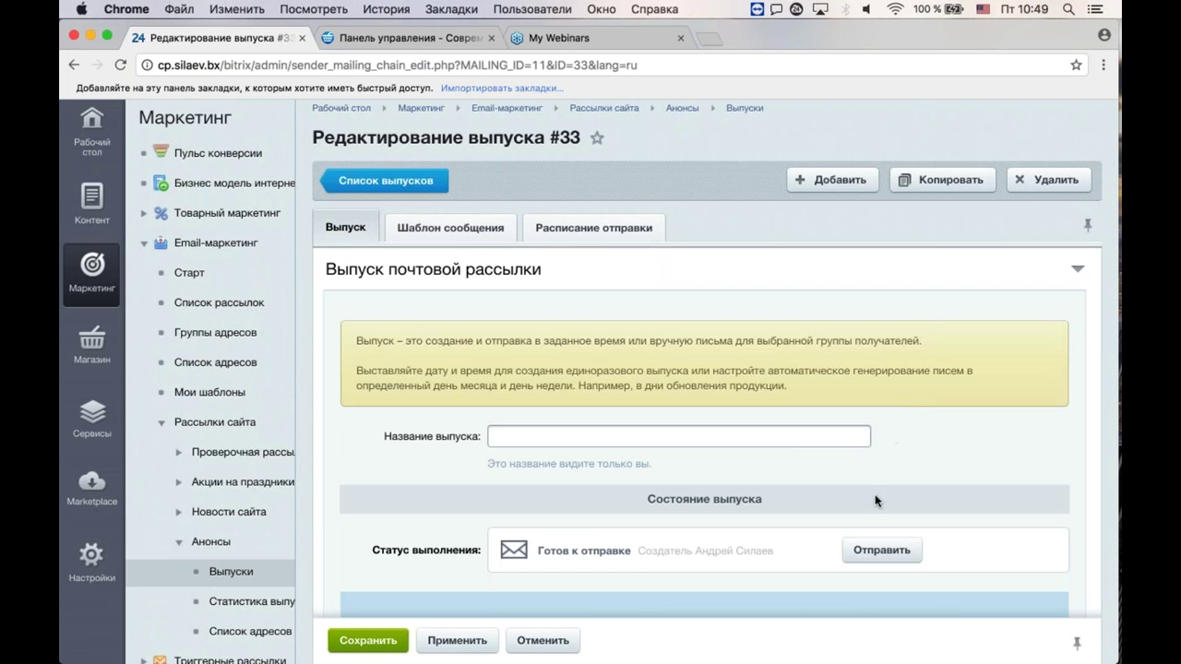
pyautogui.click(870, 561)
pyautogui.scroll(2, 955, 334)
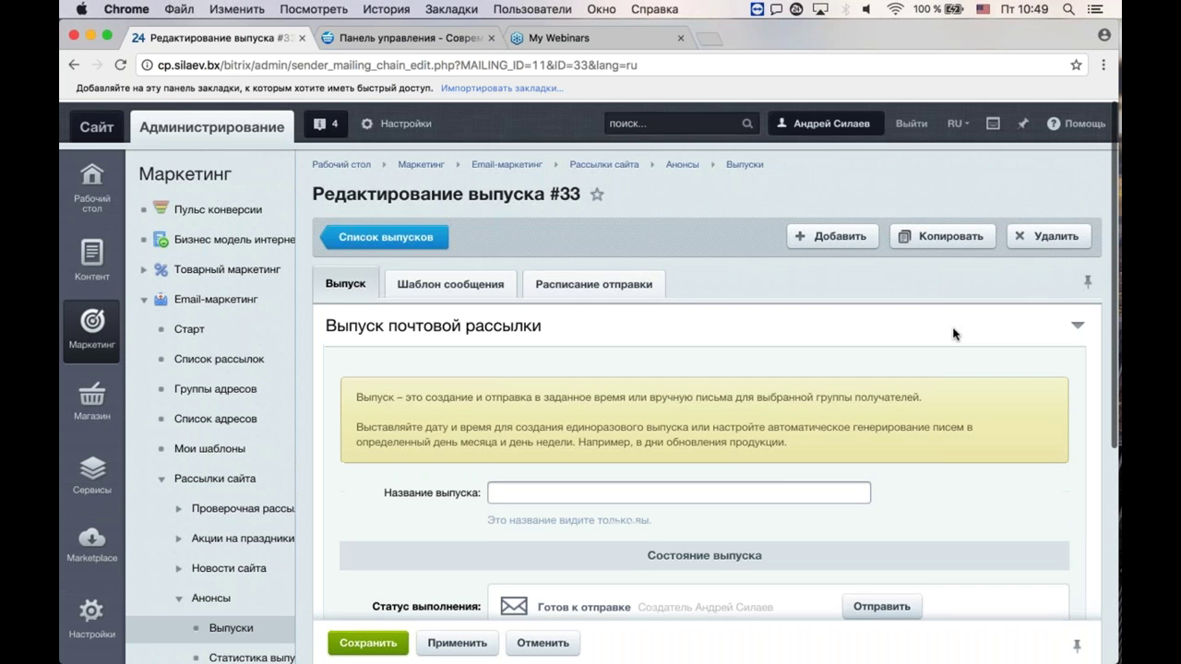
pyautogui.click(429, 244)
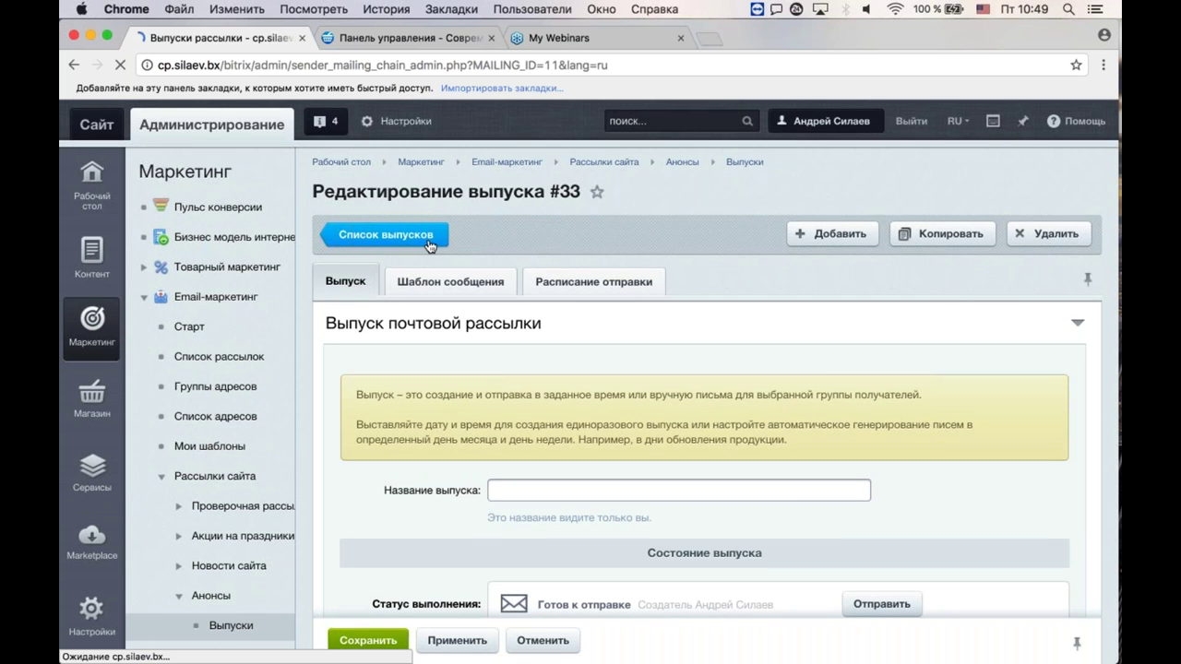
pyautogui.scroll(-5, 407, 433)
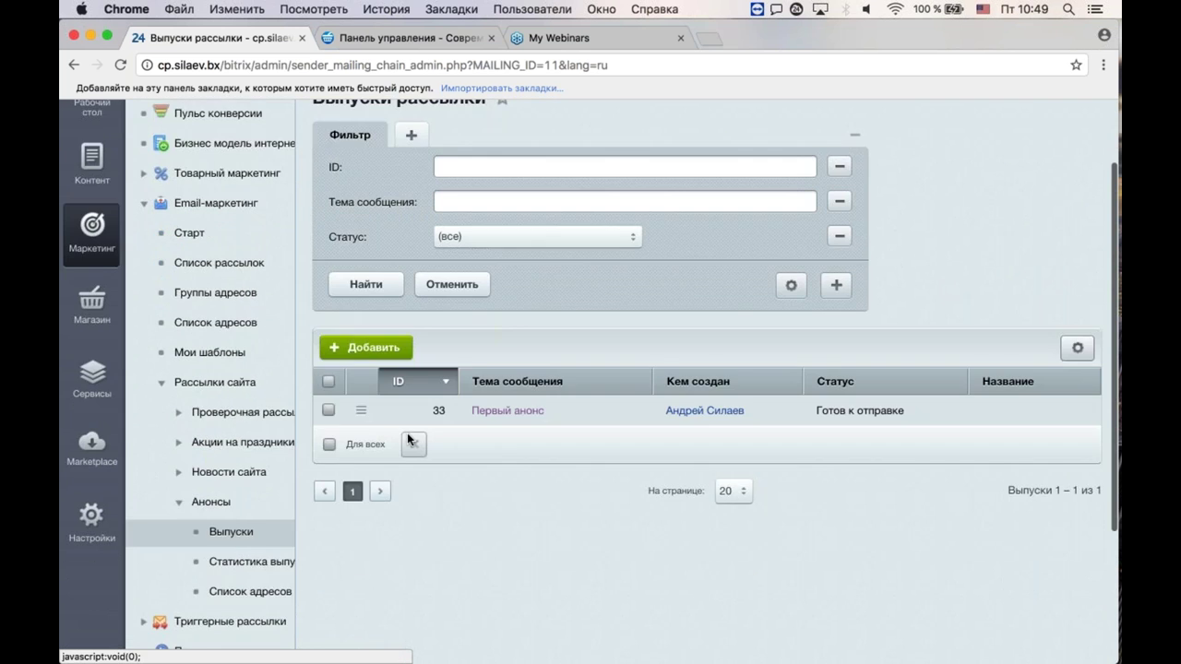
pyautogui.scroll(2, 215, 319)
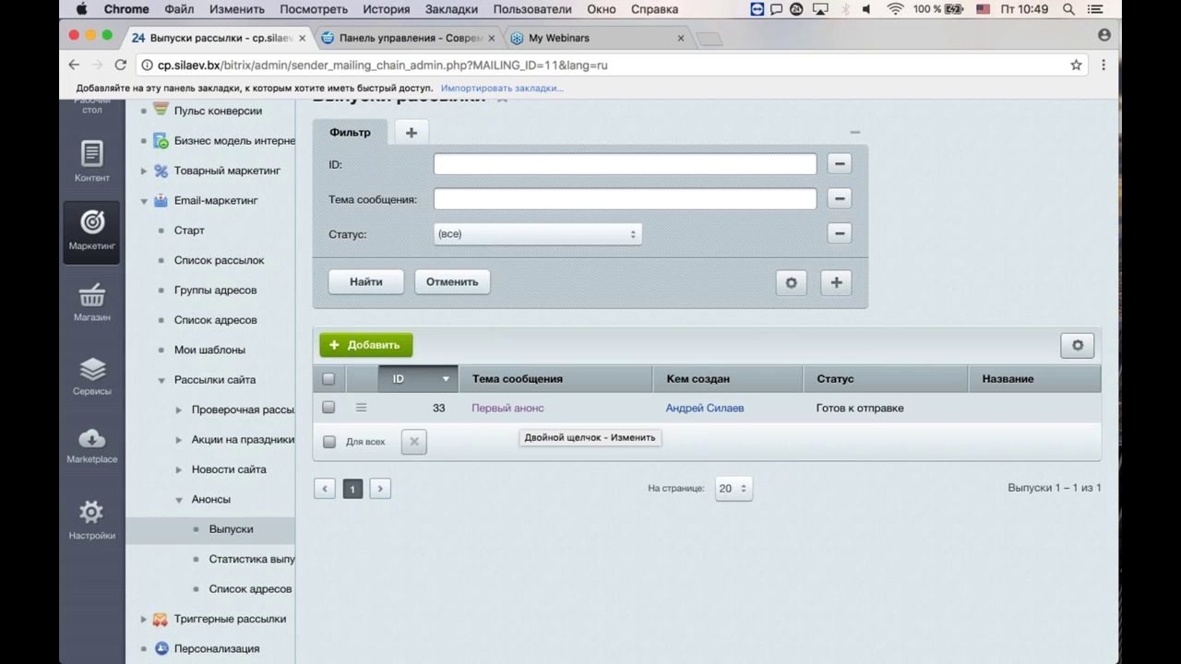
# Step: Send the issue "Первый анонс" from the issue list and follow its sending progress
pyautogui.click(361, 407)
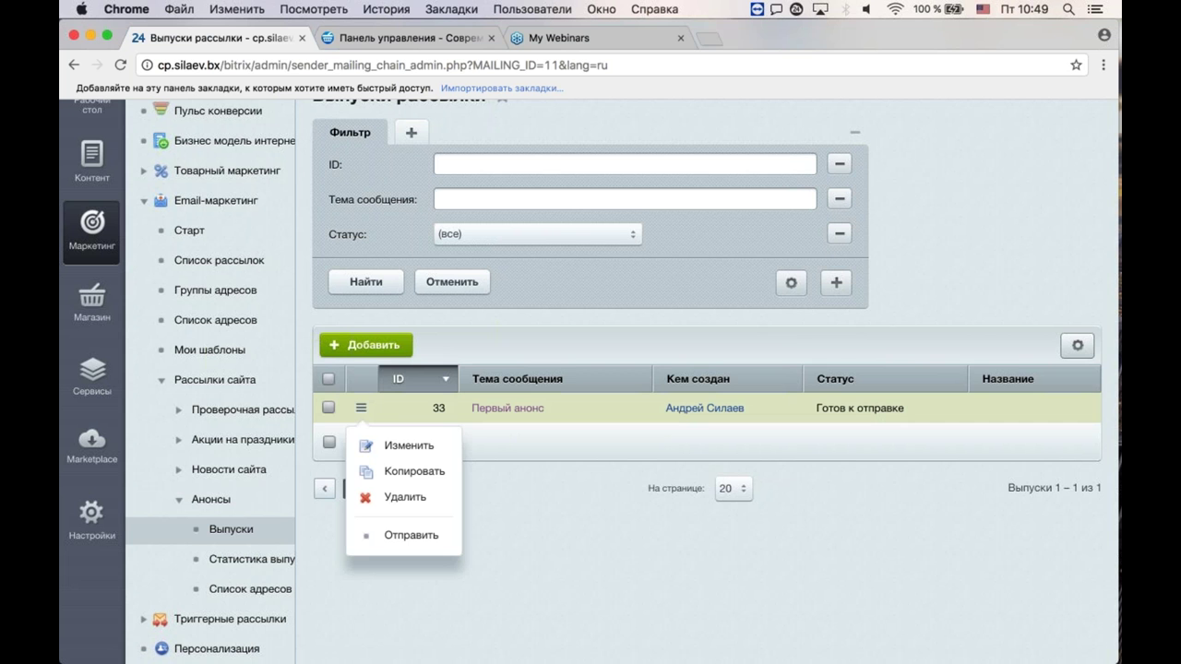
pyautogui.click(403, 537)
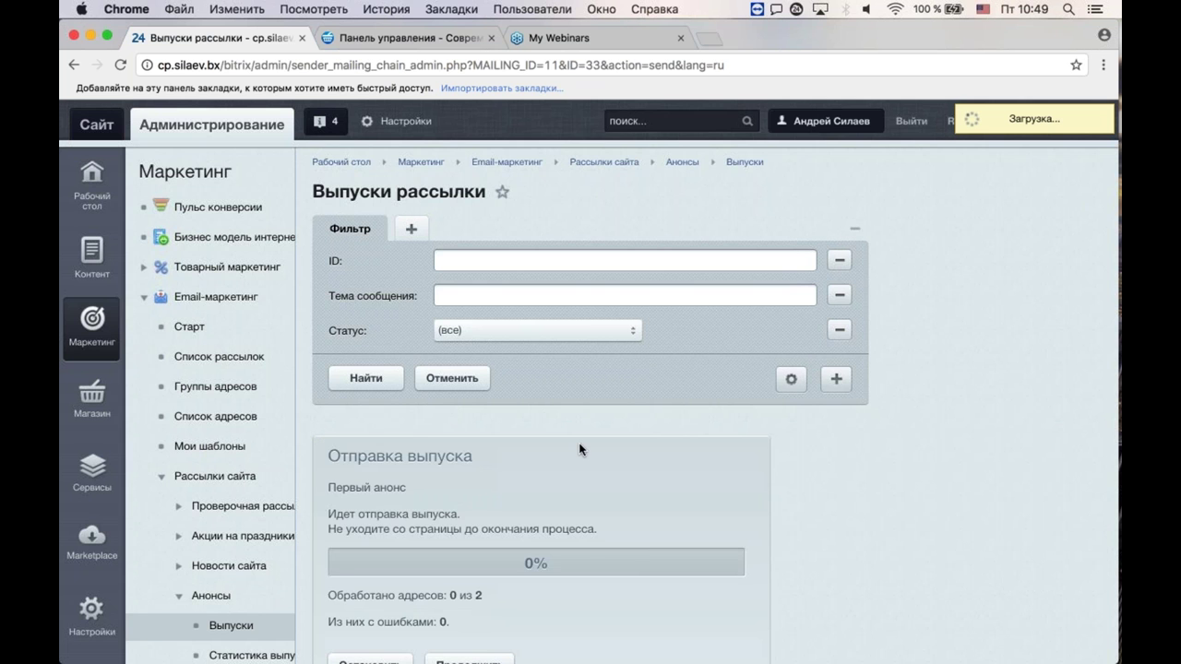
pyautogui.scroll(-3, 591, 452)
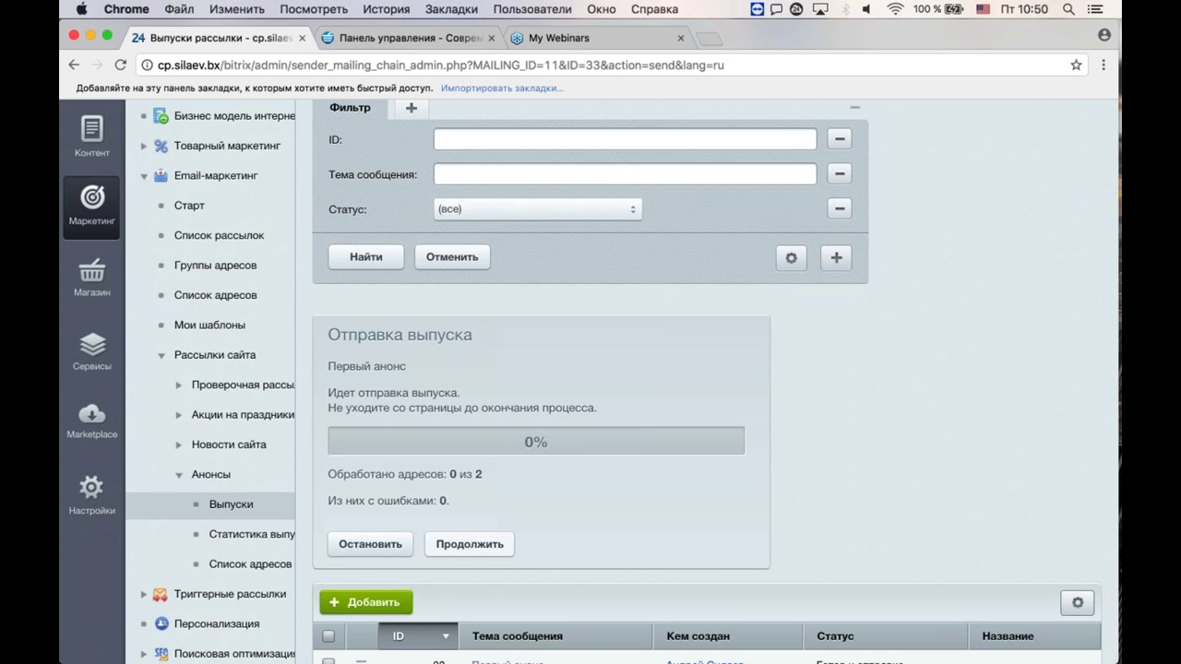
pyautogui.scroll(-1, 590, 369)
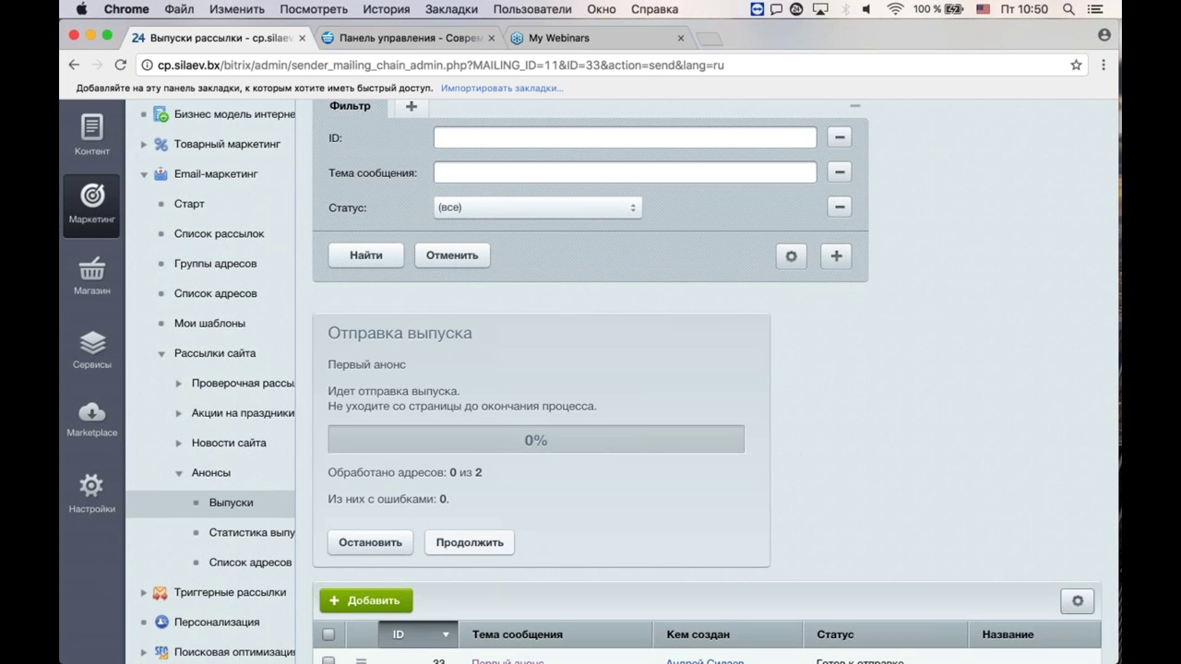
pyautogui.scroll(-2, 451, 493)
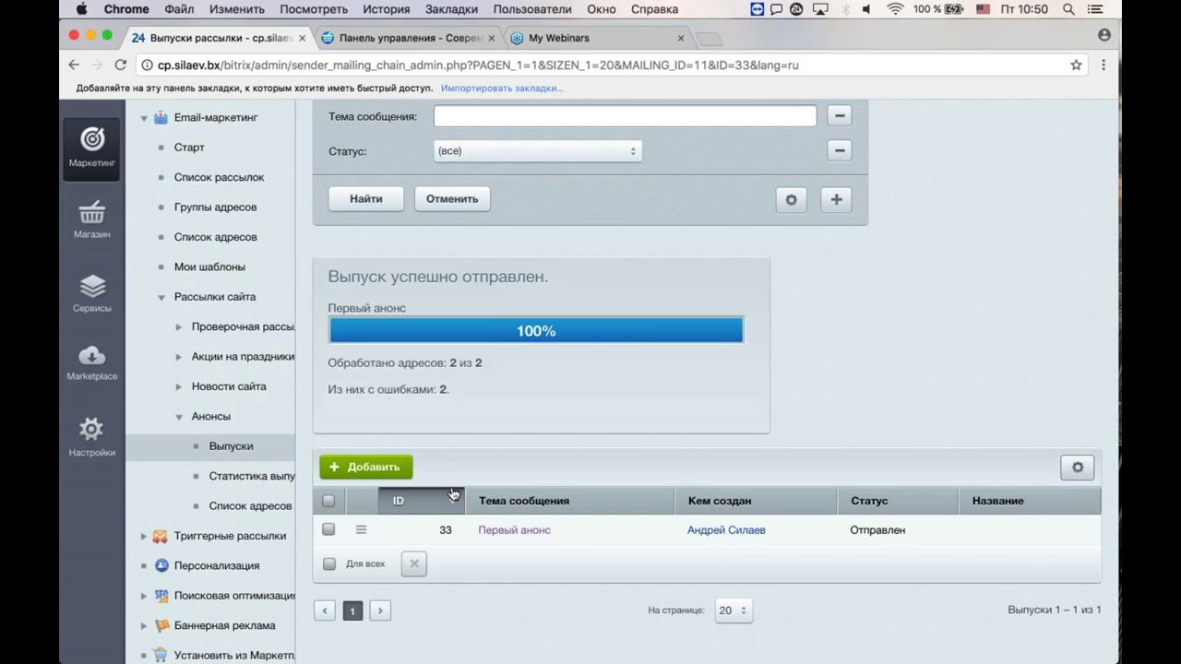
# Step: Delete the sent issue "Первый анонс" from the "Анонсы" mailing's issue list and confirm the deletion
pyautogui.scroll(-3, 453, 476)
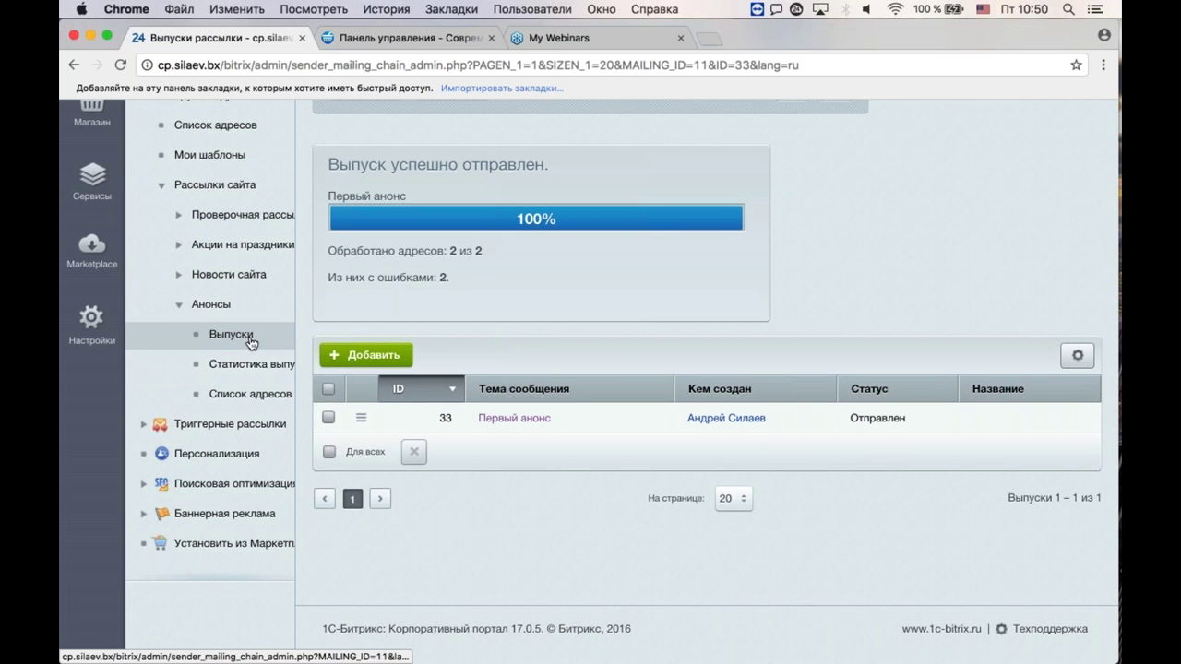
pyautogui.click(327, 417)
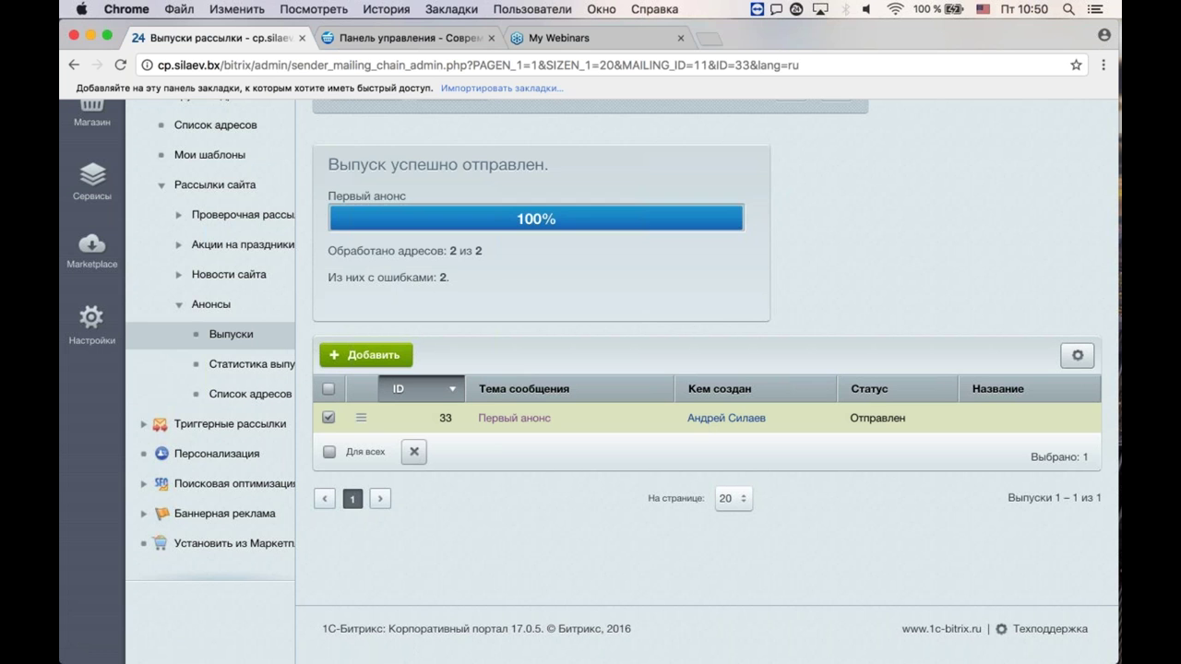
pyautogui.click(413, 451)
pyautogui.click(762, 183)
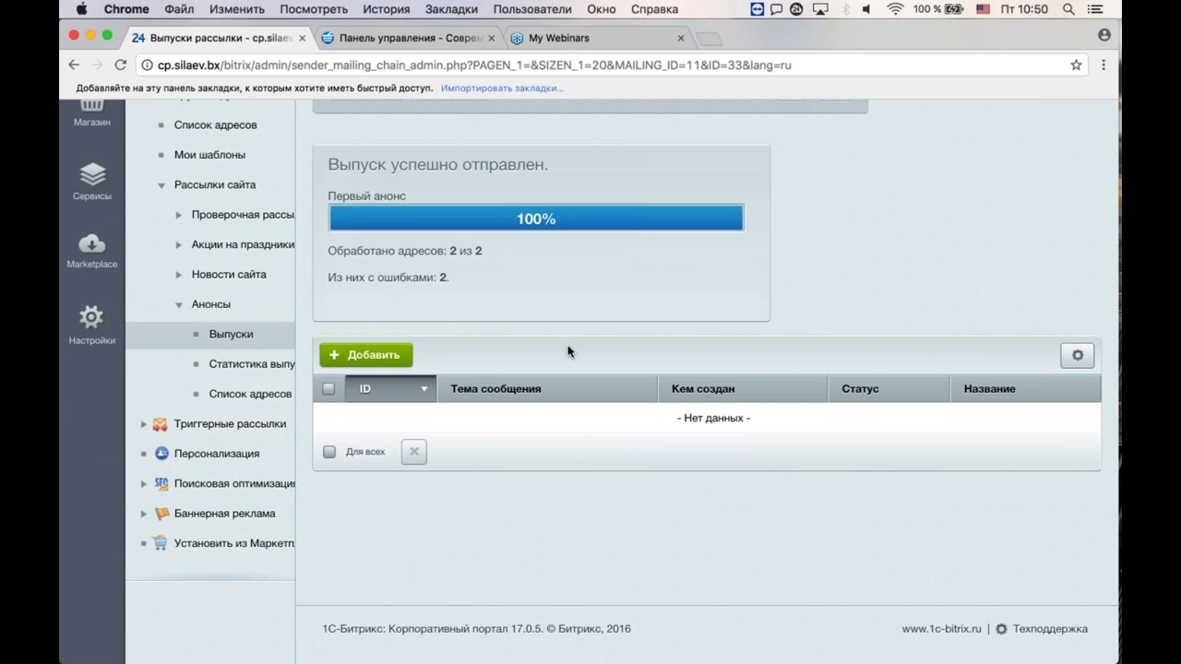
# Step: Open the list of all mailings in the email marketing section
pyautogui.scroll(2, 566, 372)
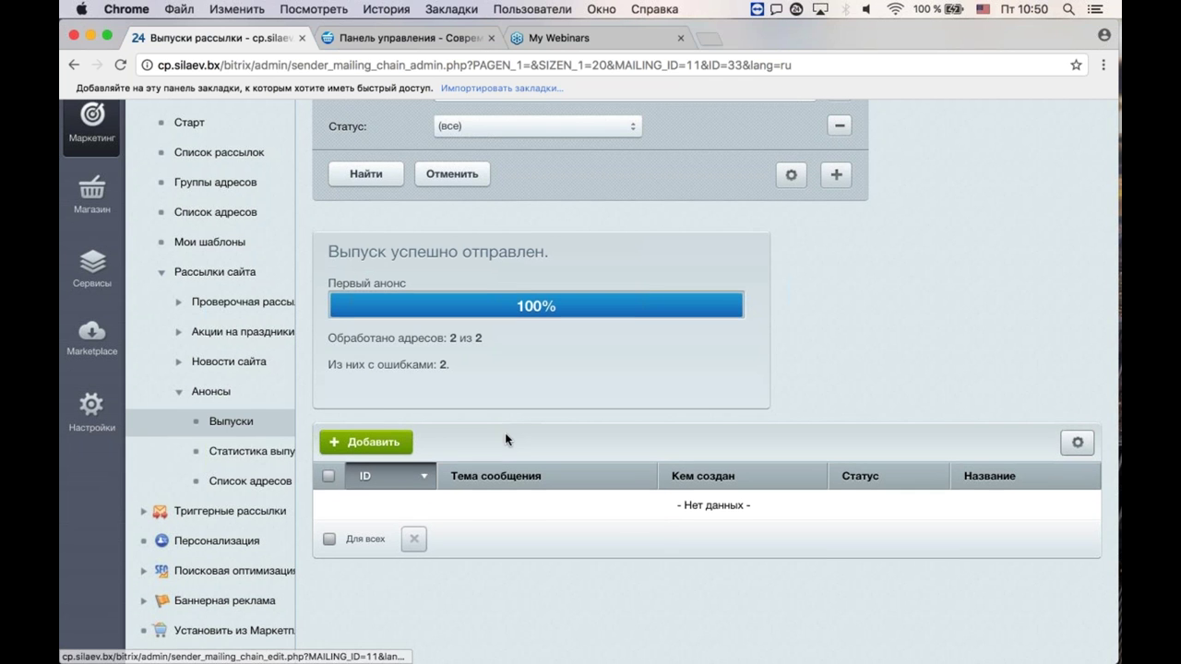
pyautogui.scroll(1, 505, 433)
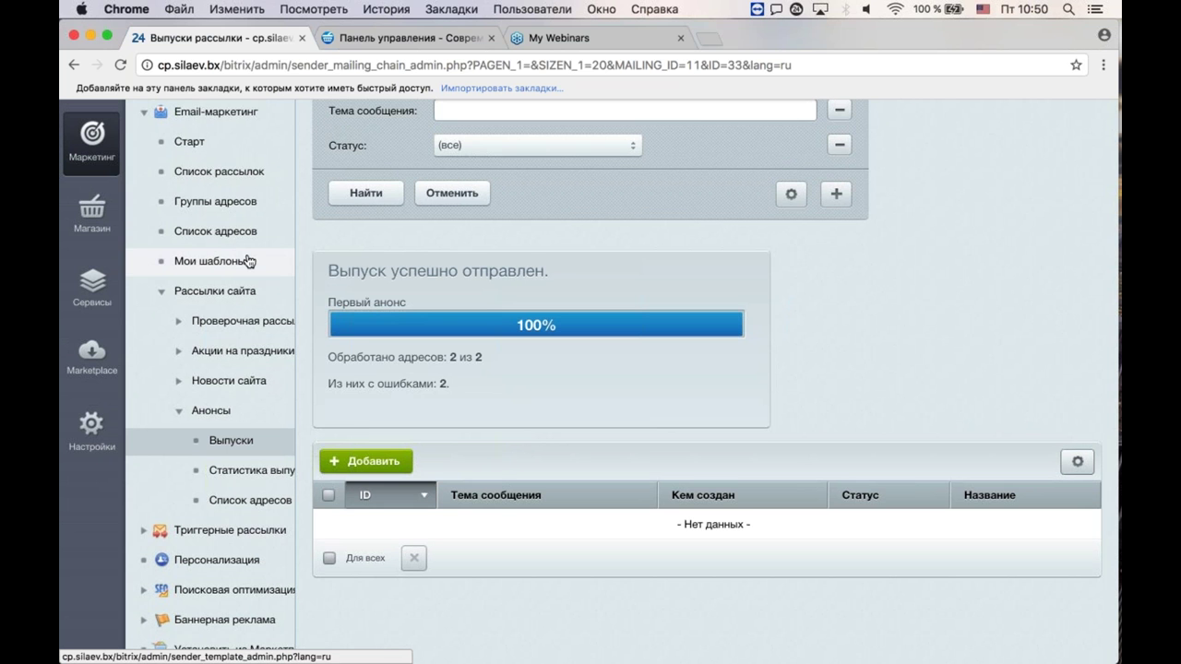
pyautogui.scroll(1, 247, 261)
pyautogui.click(263, 210)
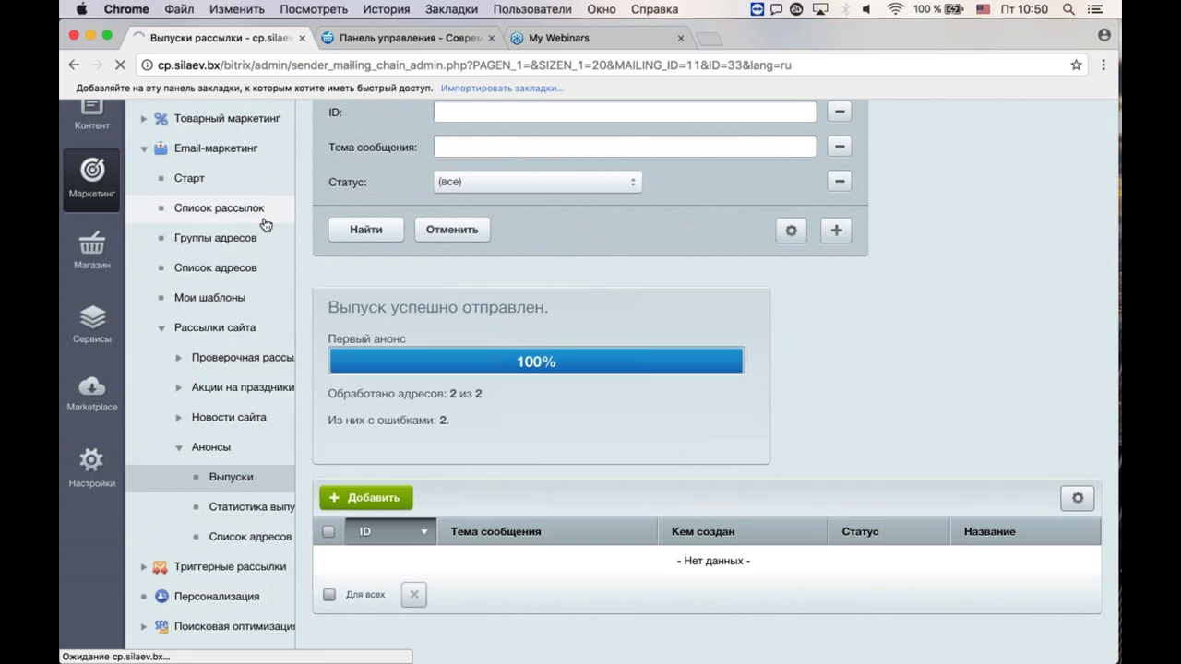
pyautogui.scroll(3, 258, 376)
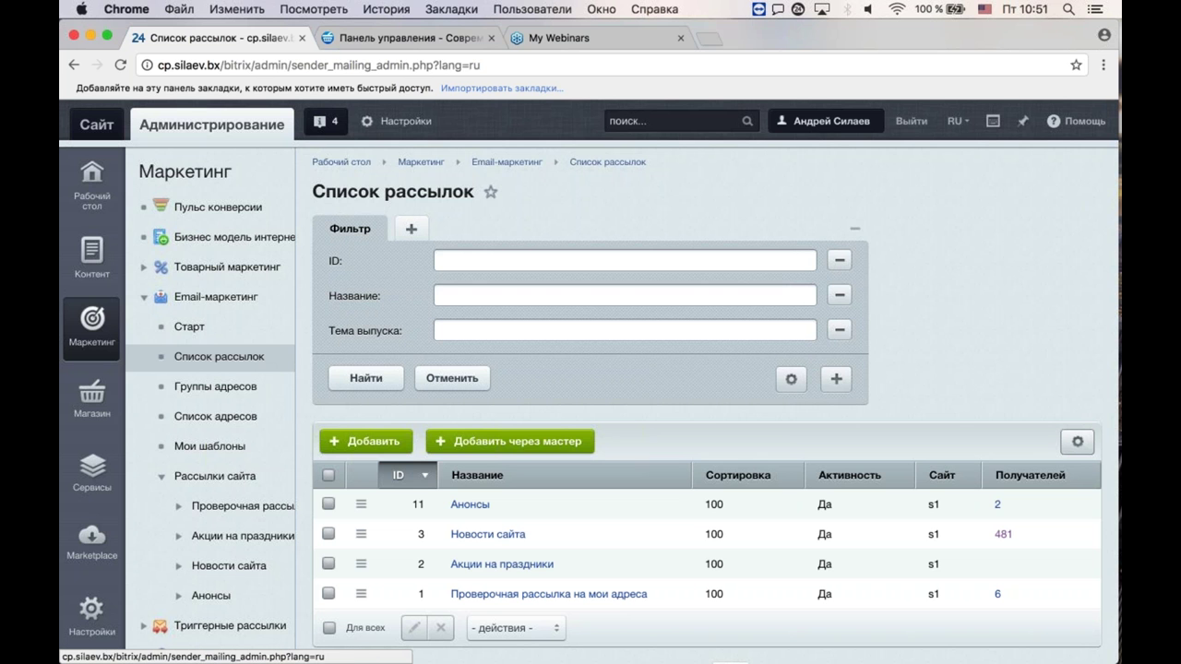
# Step: Start adding a mailing through the wizard, choose the existing mailing "Анонсы" and continue to issue creation
pyautogui.click(510, 451)
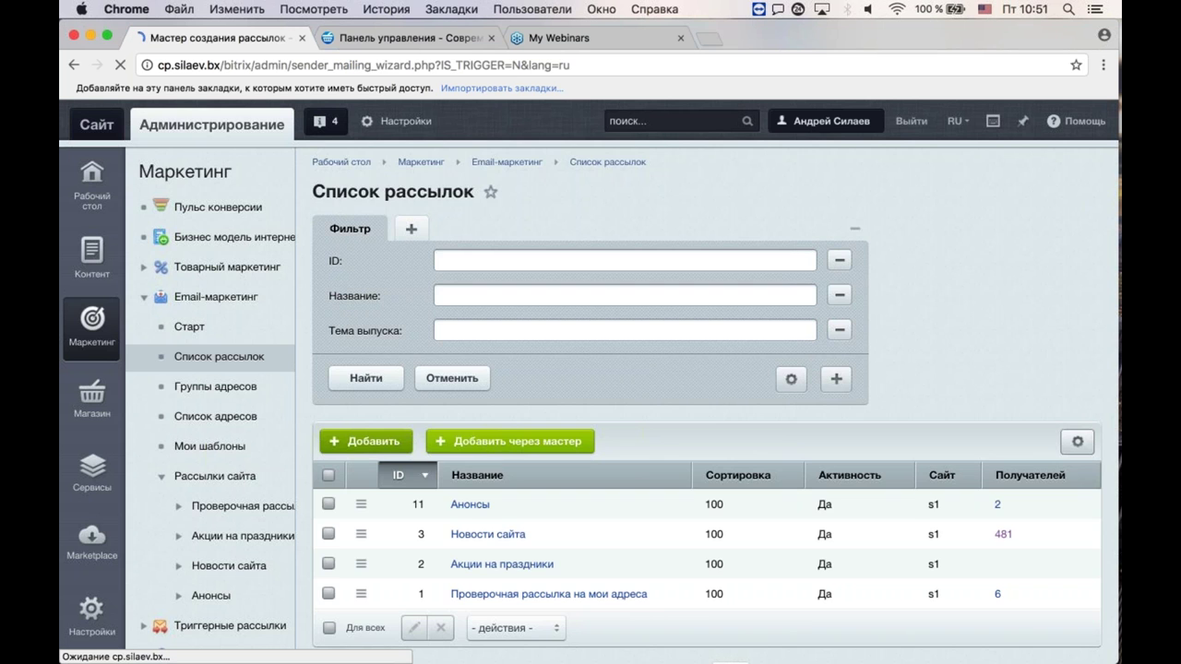
pyautogui.scroll(-4, 473, 458)
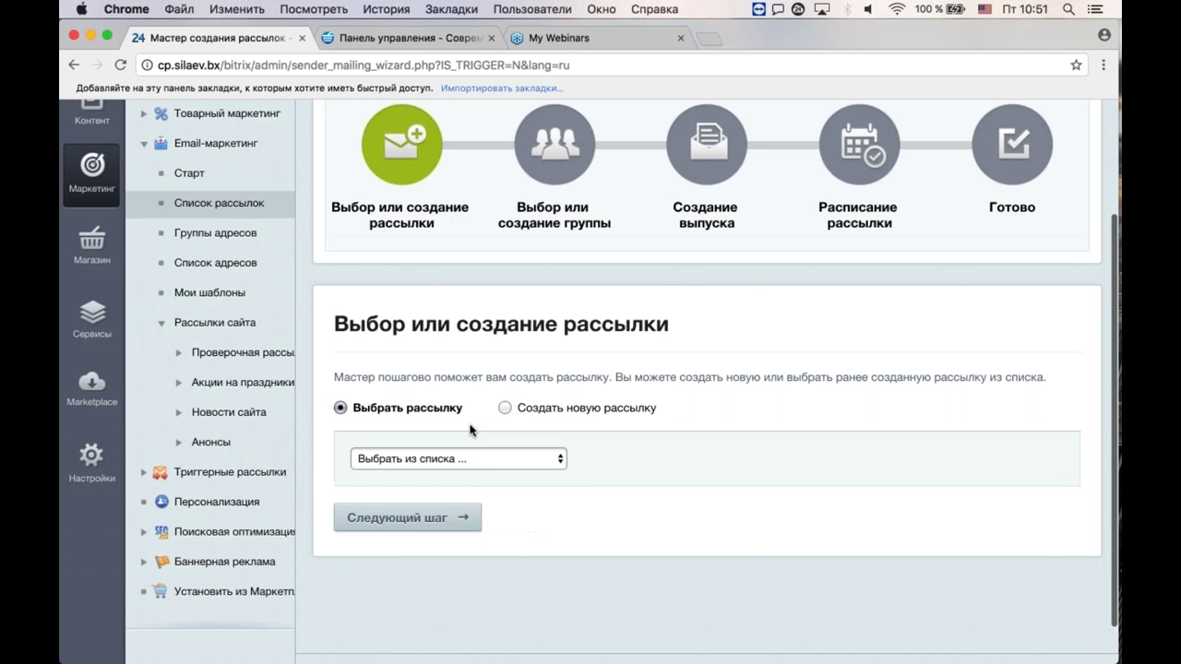
pyautogui.click(452, 418)
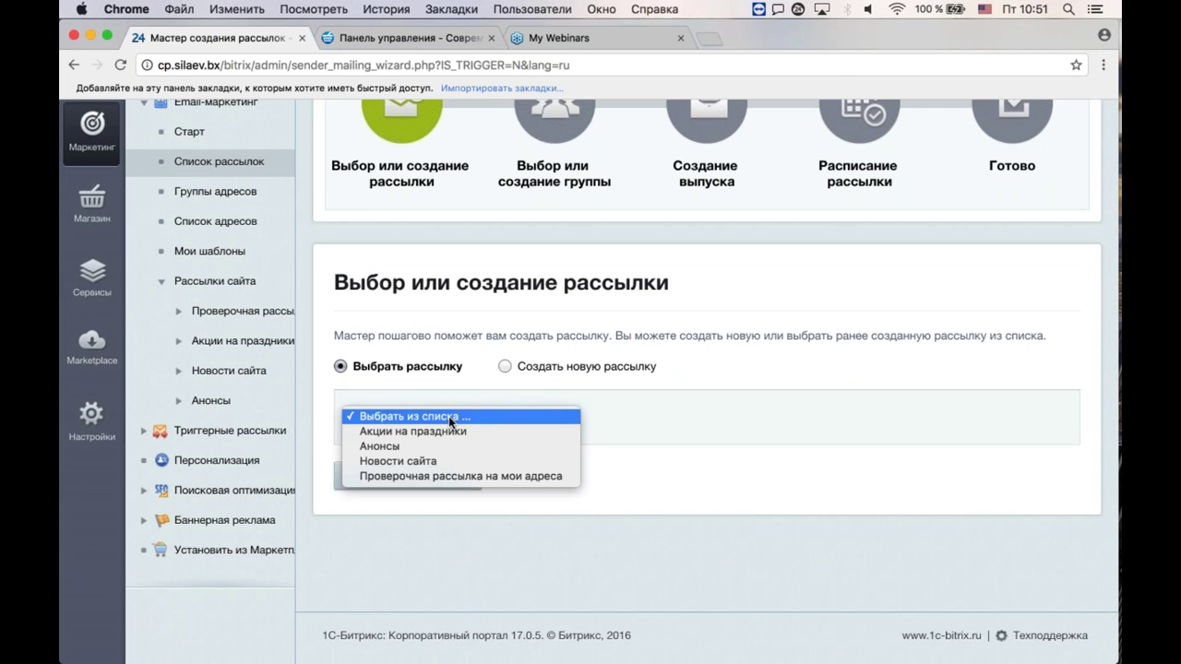
pyautogui.click(438, 447)
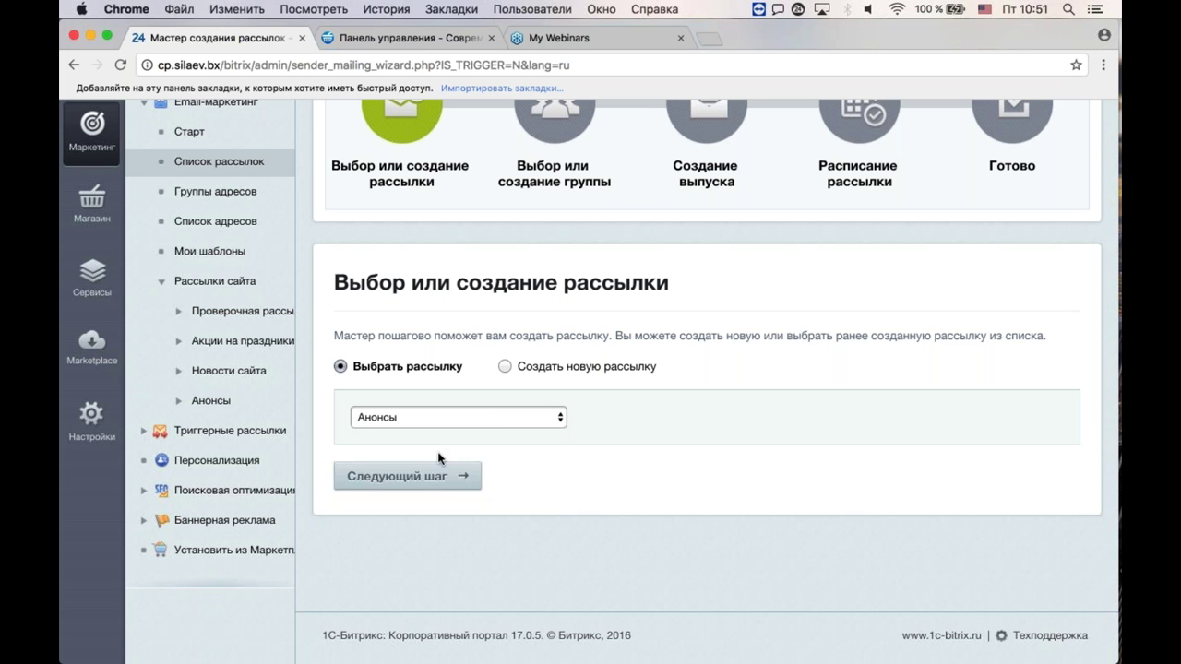
pyautogui.click(437, 484)
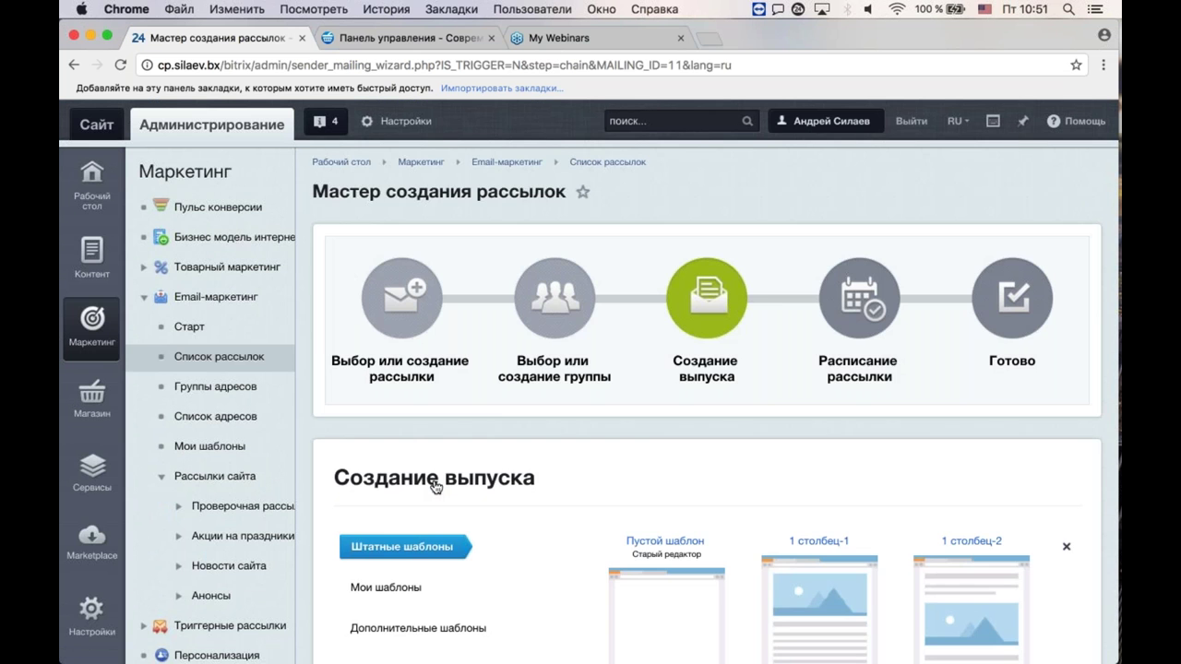
# Step: Choose the standard template "1 столбец-1" for the new issue and go to its letter body
pyautogui.scroll(-4, 435, 486)
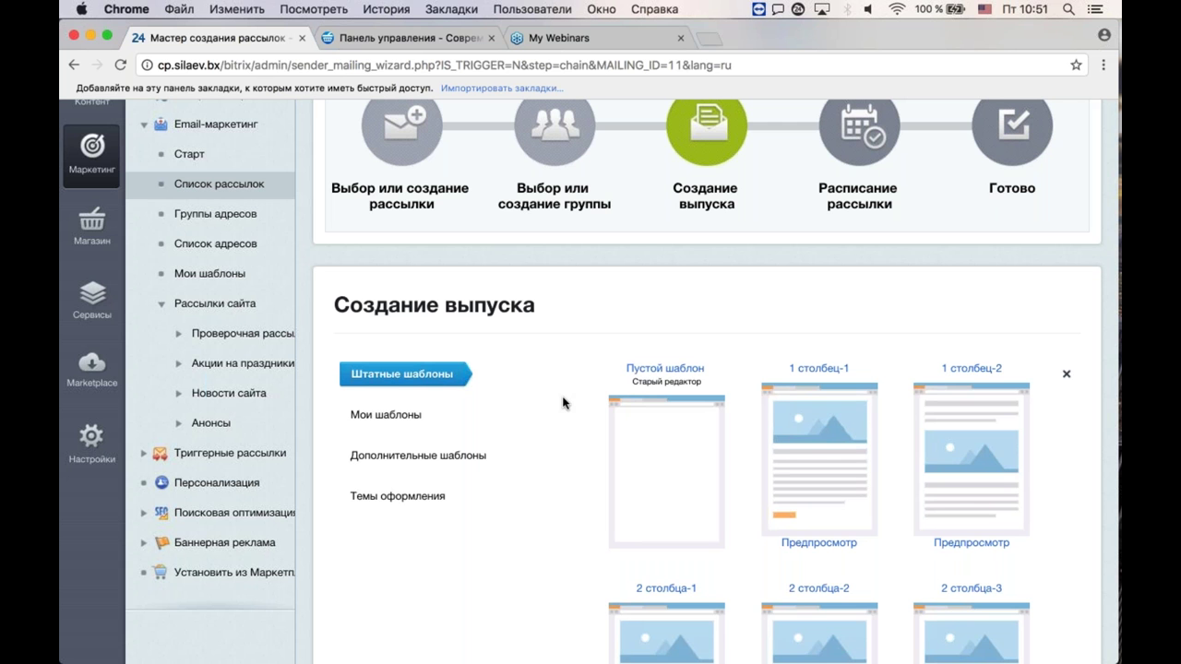
pyautogui.click(784, 467)
pyautogui.scroll(-10, 1019, 547)
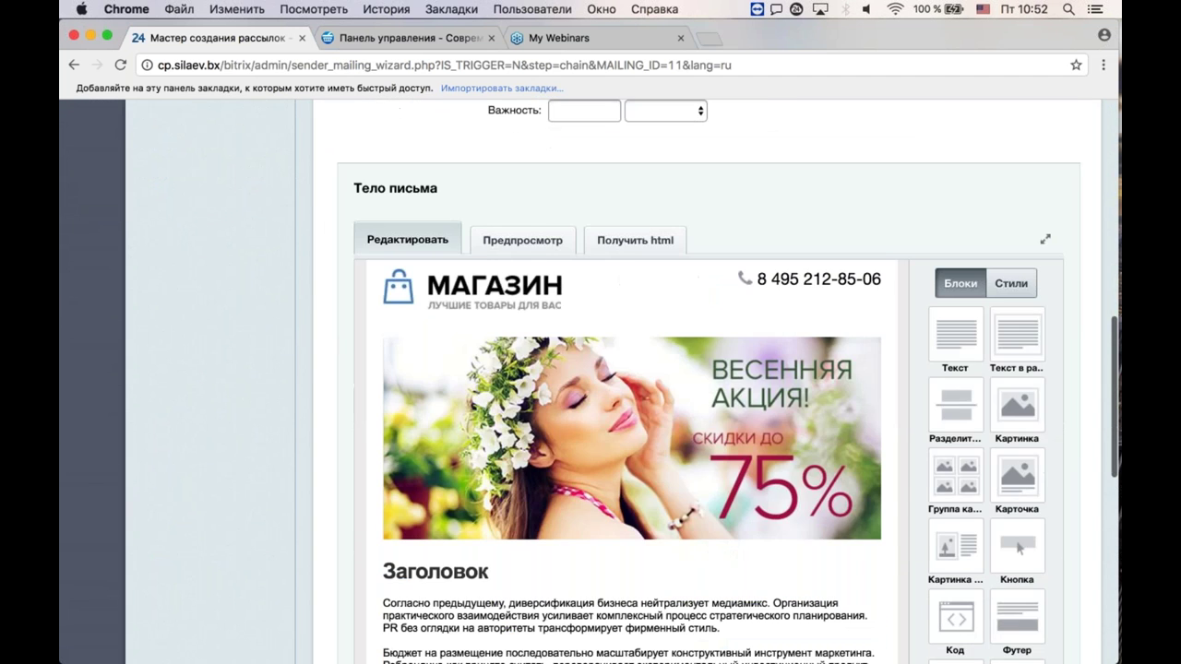
# Step: Open the "Перейти на сайт" button block in the letter body for editing and set its link to /register/
pyautogui.scroll(-5, 323, 373)
pyautogui.click(613, 478)
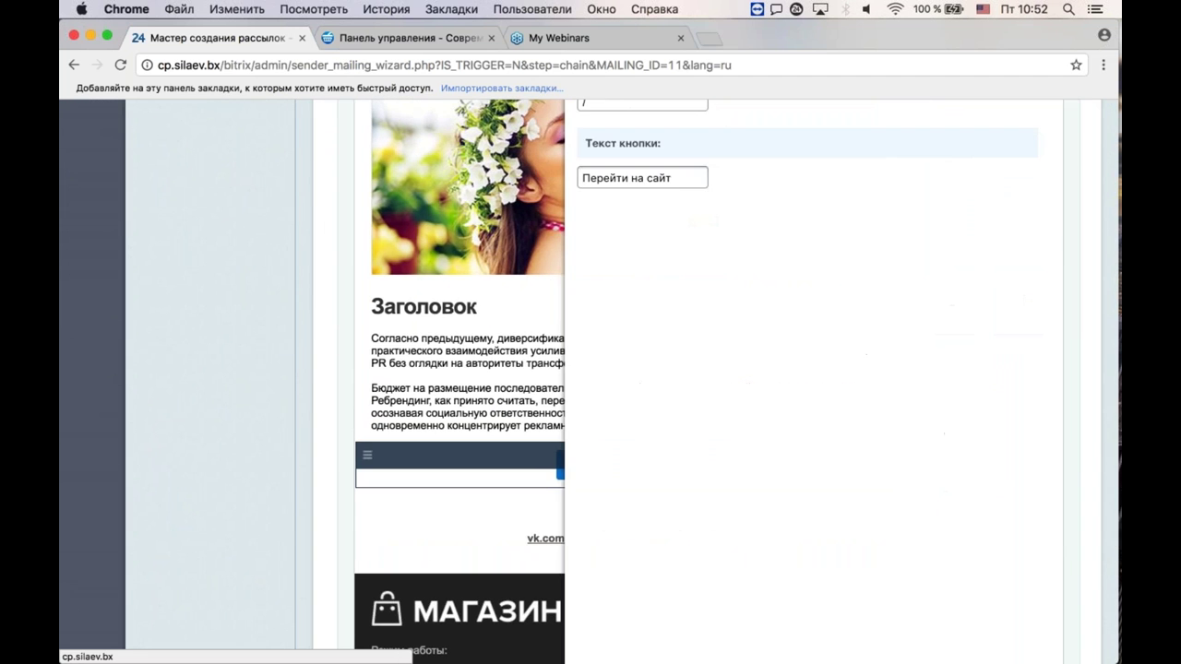
pyautogui.scroll(3, 643, 424)
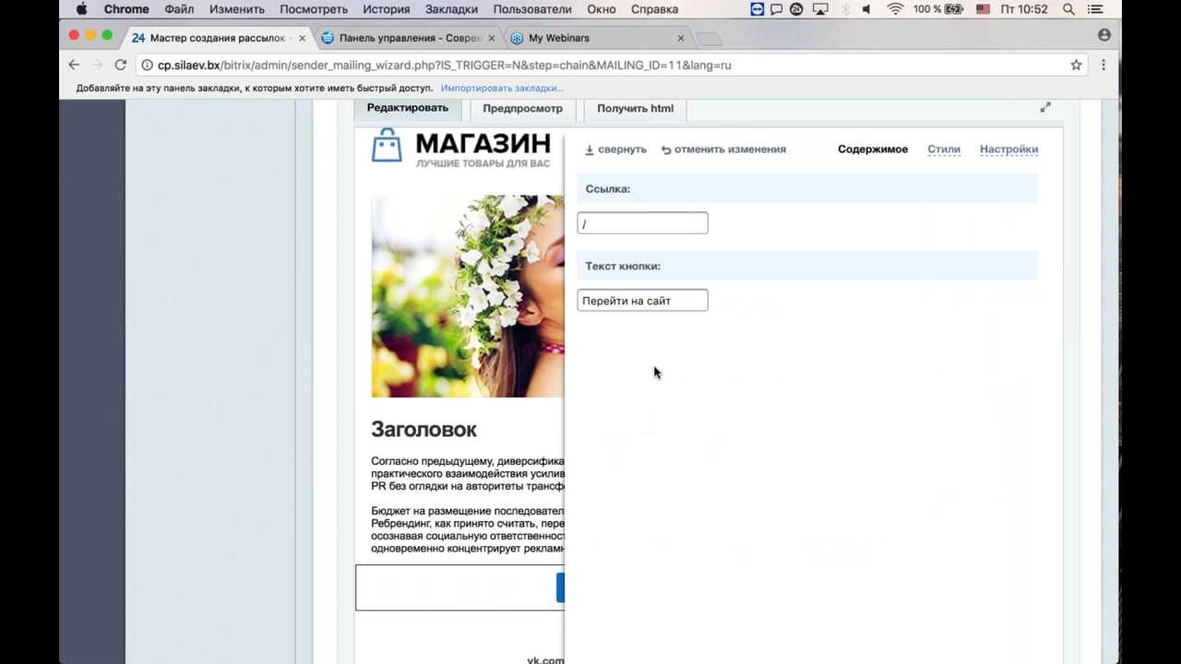
pyautogui.click(632, 222)
pyautogui.write('register/')
pyautogui.moveTo(588, 224); pyautogui.dragTo(638, 227)
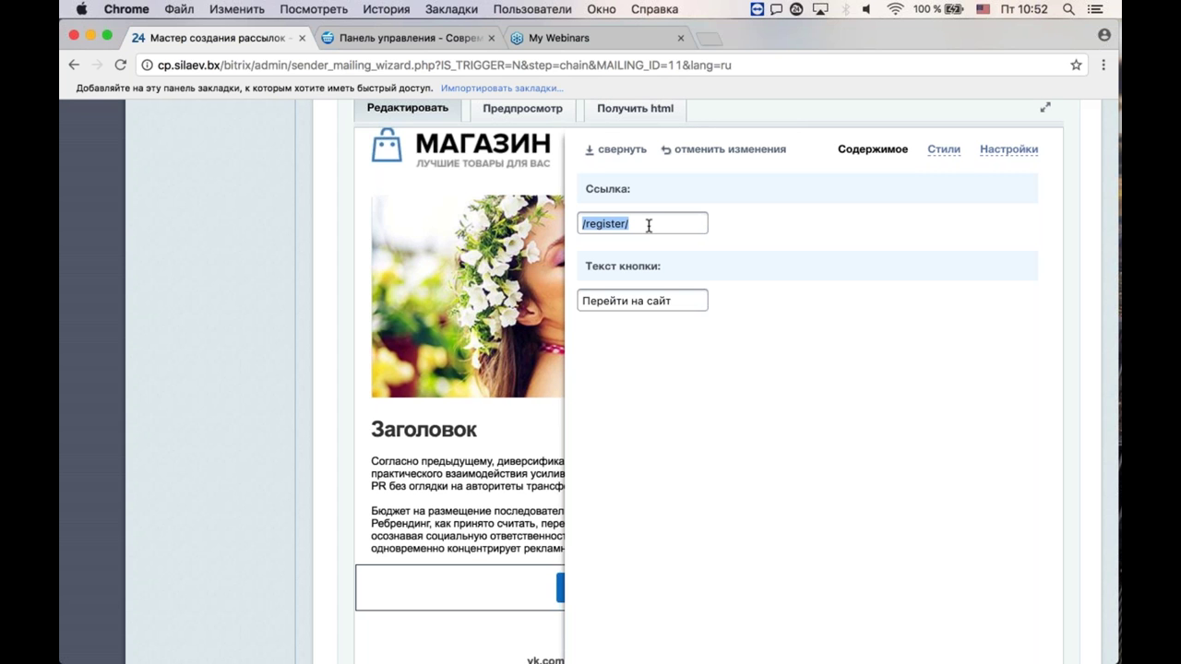
pyautogui.click(649, 226)
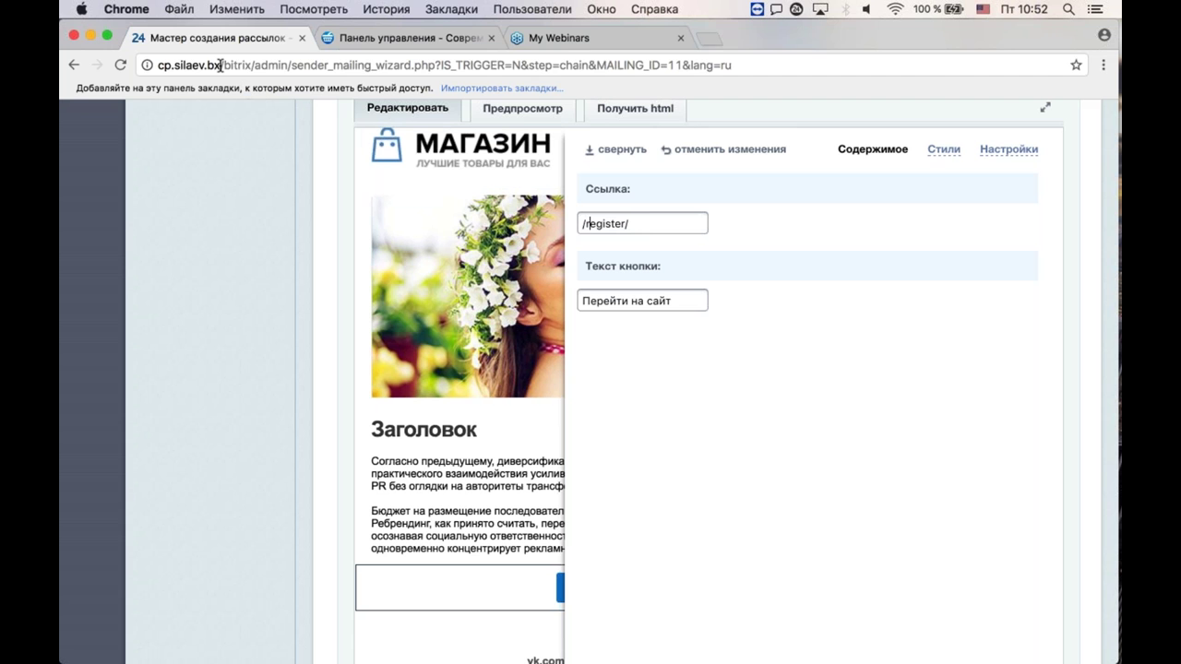
# Step: Compare the button's relative link with the site address in the browser and check the button's text
pyautogui.moveTo(219, 65); pyautogui.dragTo(715, 67)
pyautogui.click(673, 203)
pyautogui.moveTo(645, 224); pyautogui.dragTo(570, 223)
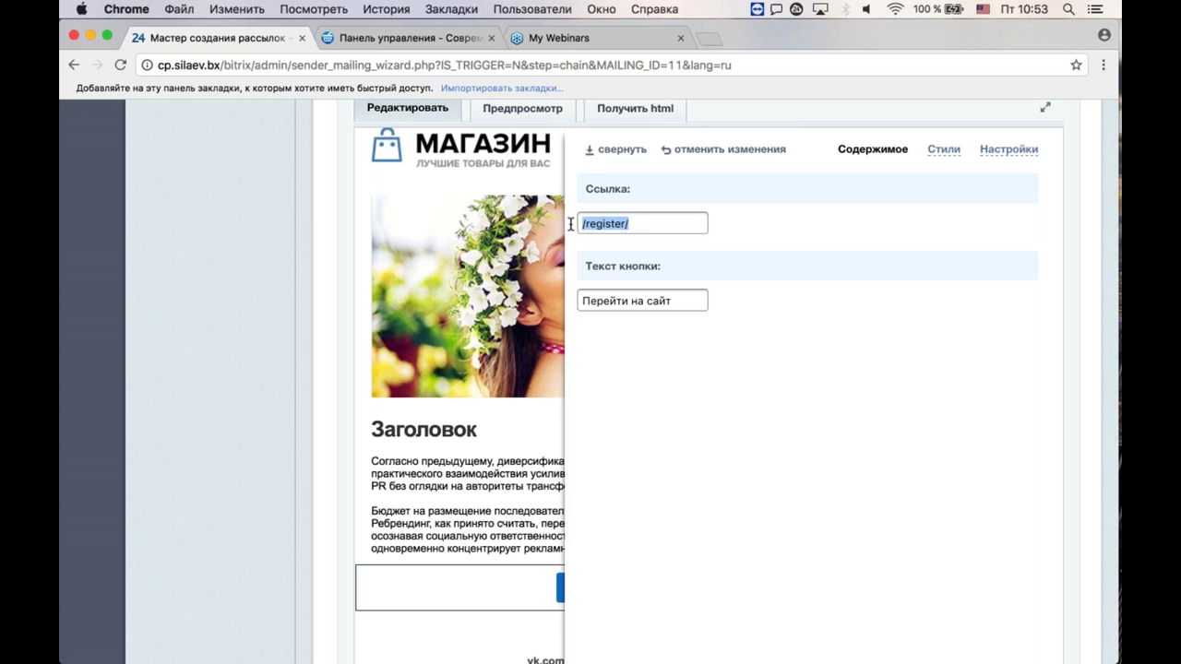
pyautogui.moveTo(676, 301); pyautogui.dragTo(580, 301)
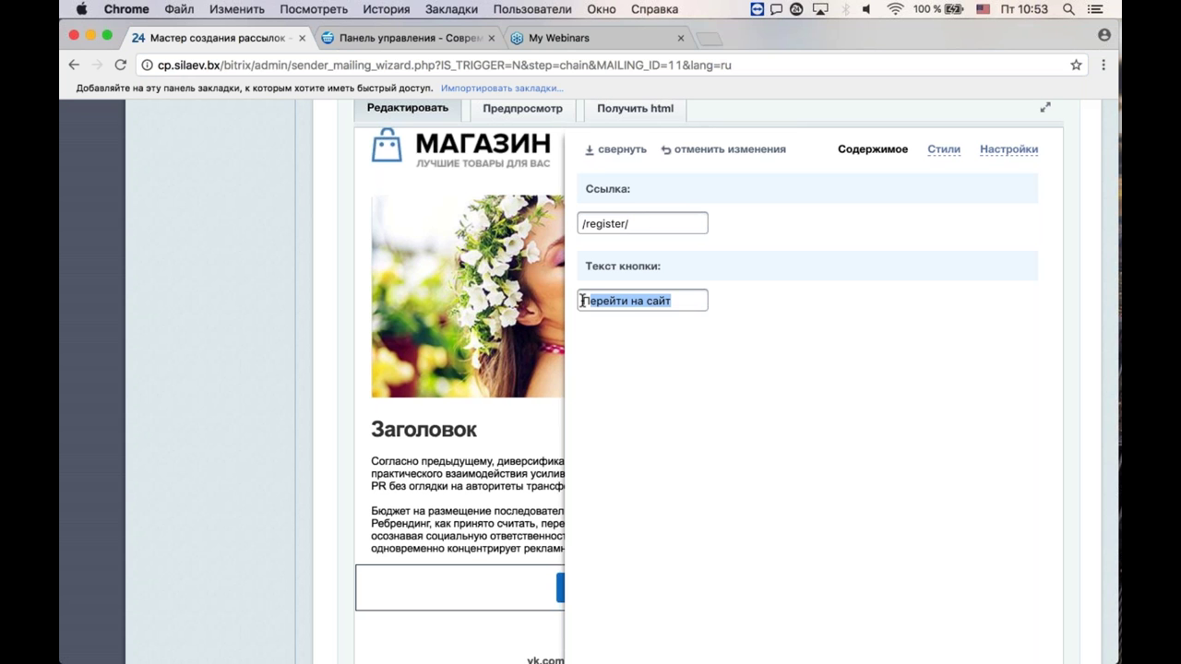
pyautogui.click(846, 327)
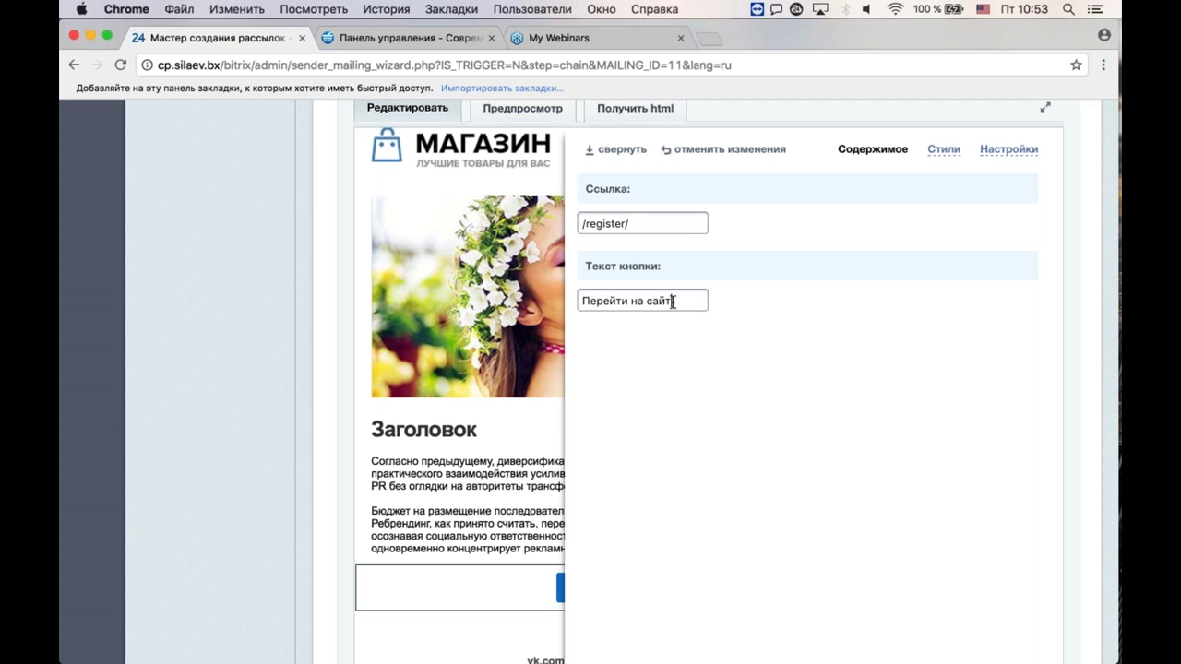
# Step: Review the button block's style options and its alignment and width settings, and collapse the block editor
pyautogui.click(943, 153)
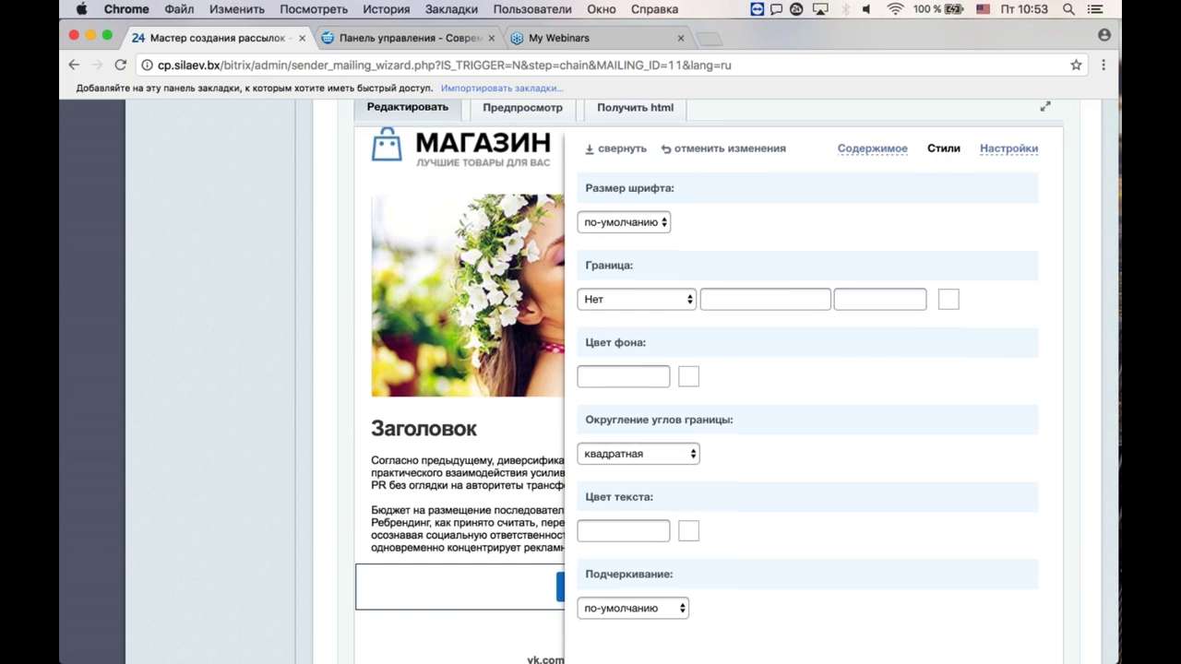
pyautogui.scroll(-5, 675, 366)
pyautogui.scroll(6, 696, 321)
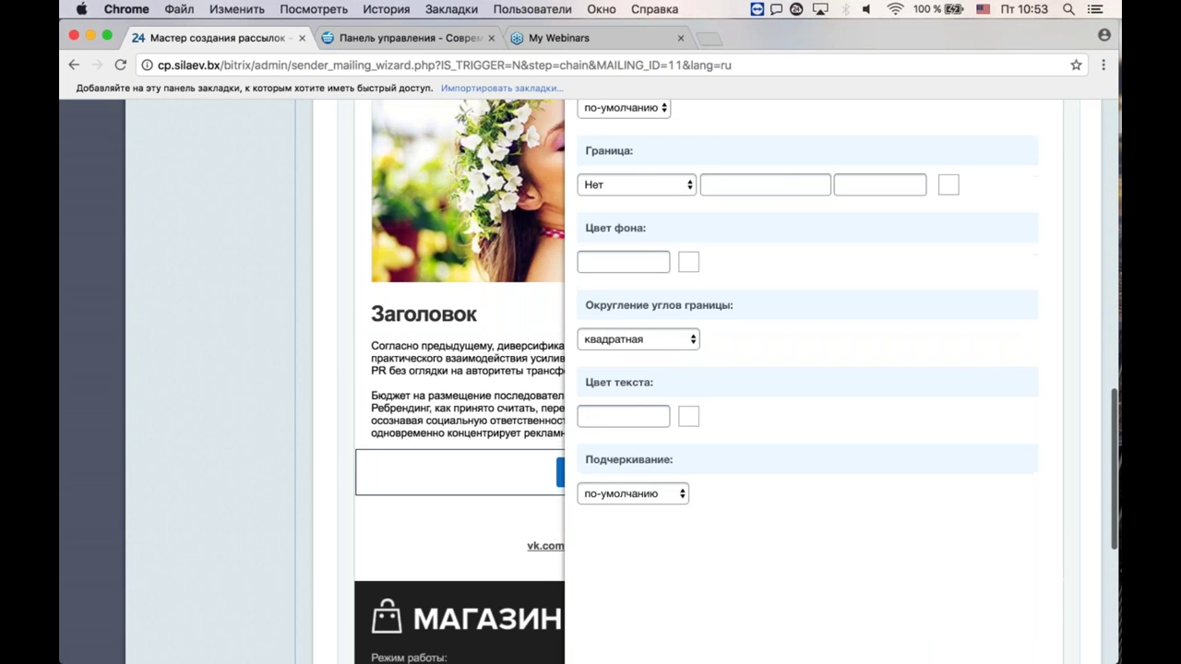
pyautogui.click(1005, 168)
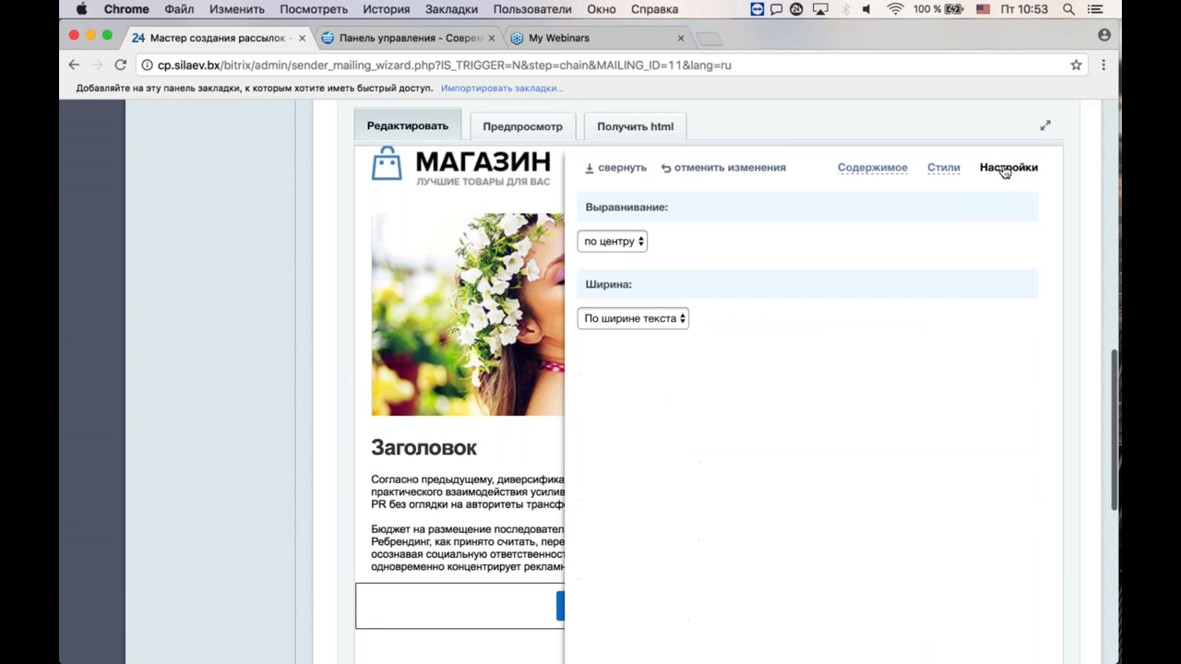
pyautogui.click(633, 318)
pyautogui.click(633, 315)
pyautogui.click(618, 168)
pyautogui.scroll(-3, 620, 554)
pyautogui.click(600, 475)
pyautogui.click(615, 134)
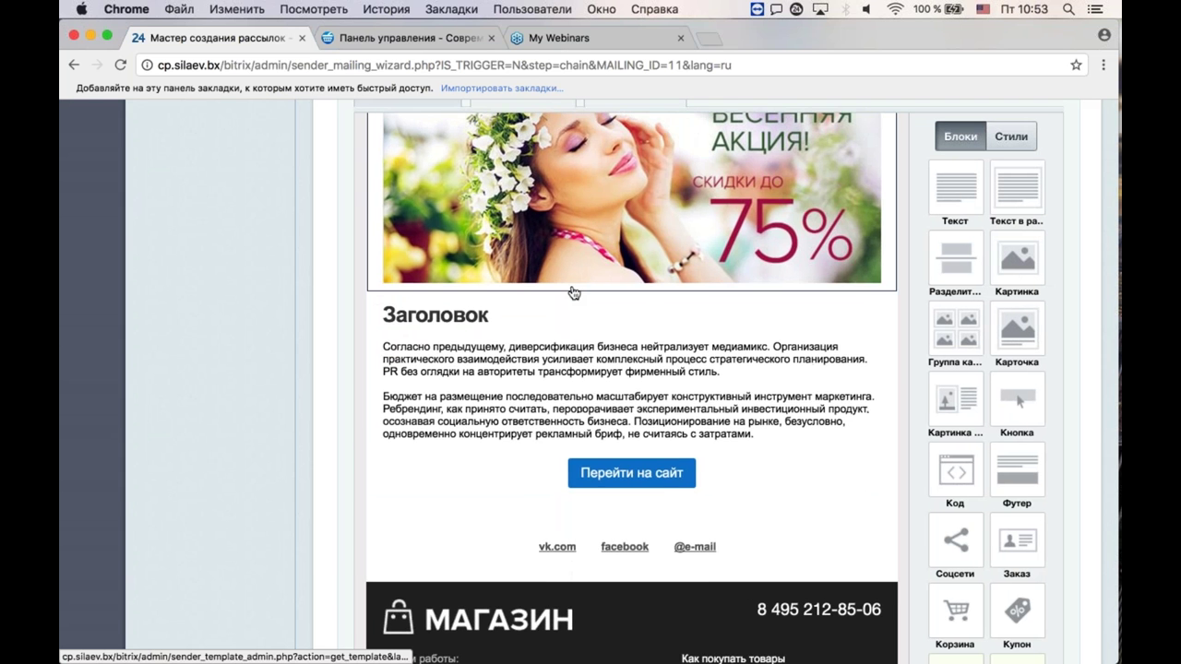
pyautogui.scroll(3, 573, 293)
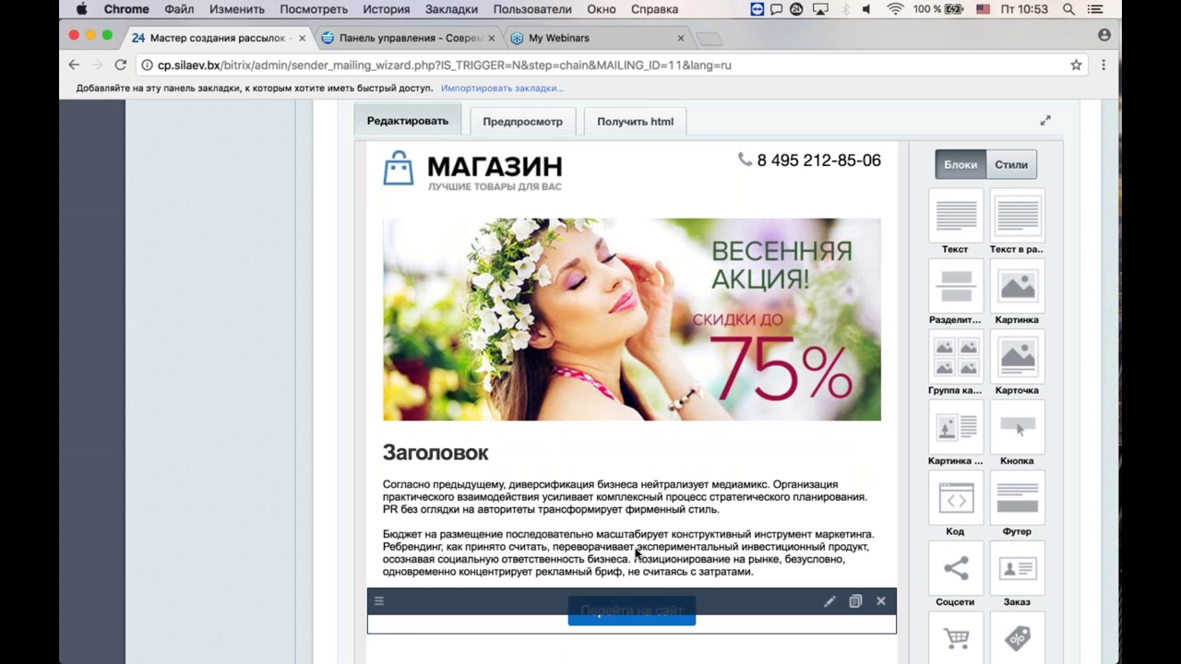
pyautogui.scroll(-3, 636, 544)
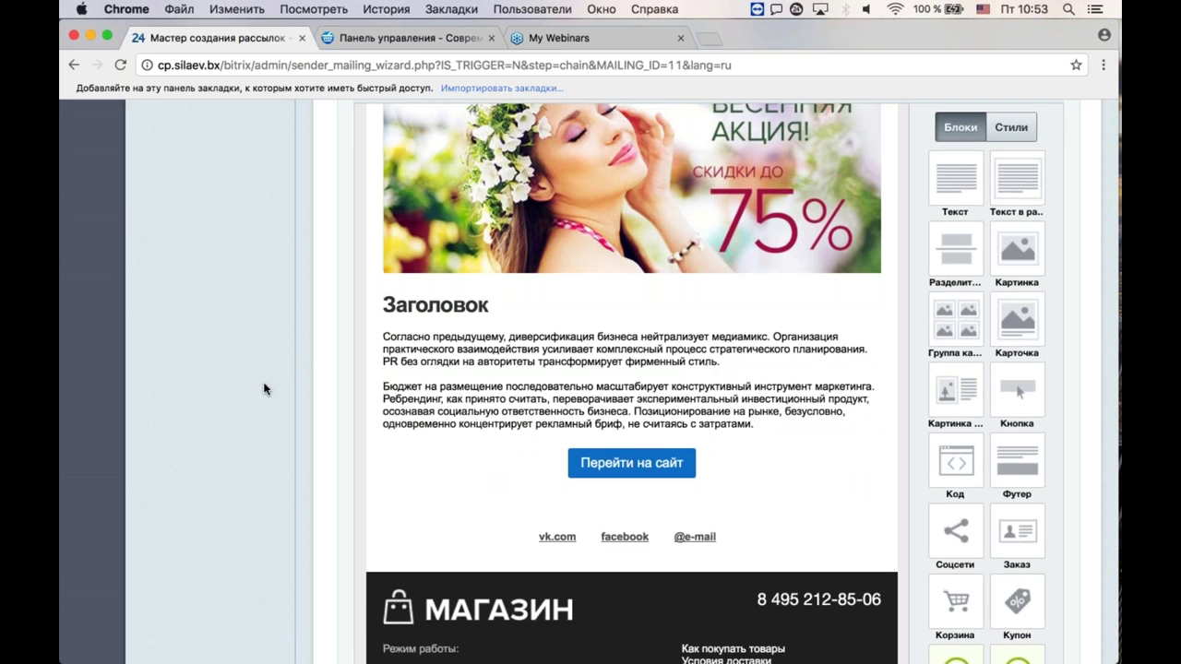
pyautogui.scroll(1, 568, 304)
pyautogui.click(568, 304)
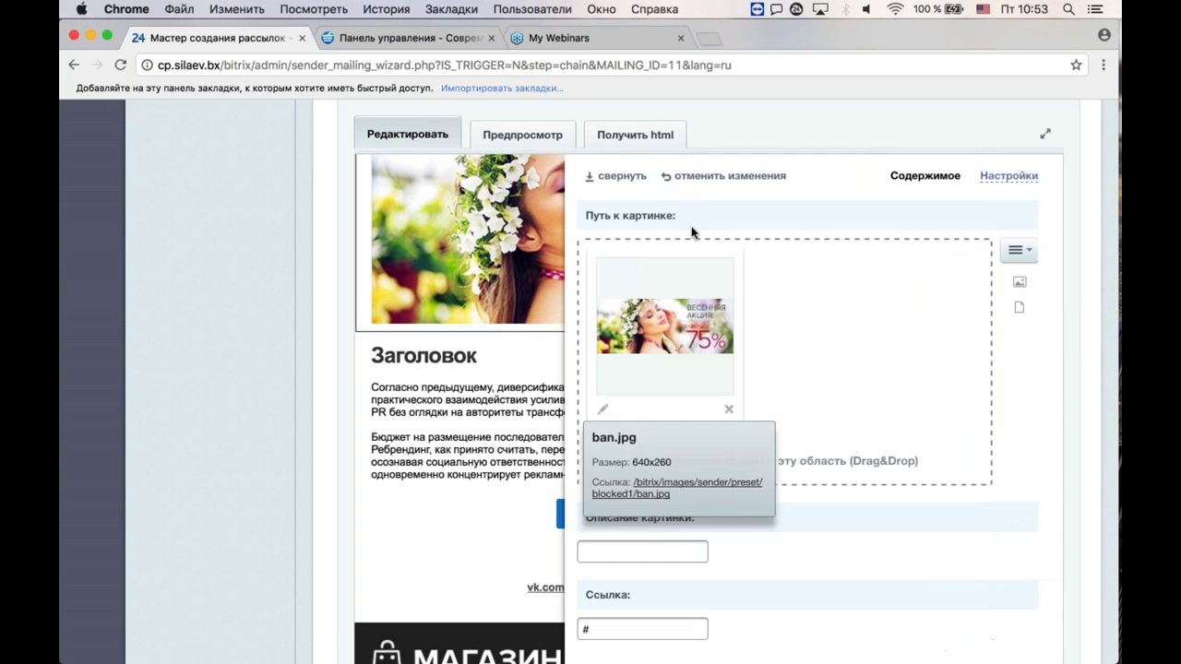
pyautogui.click(690, 179)
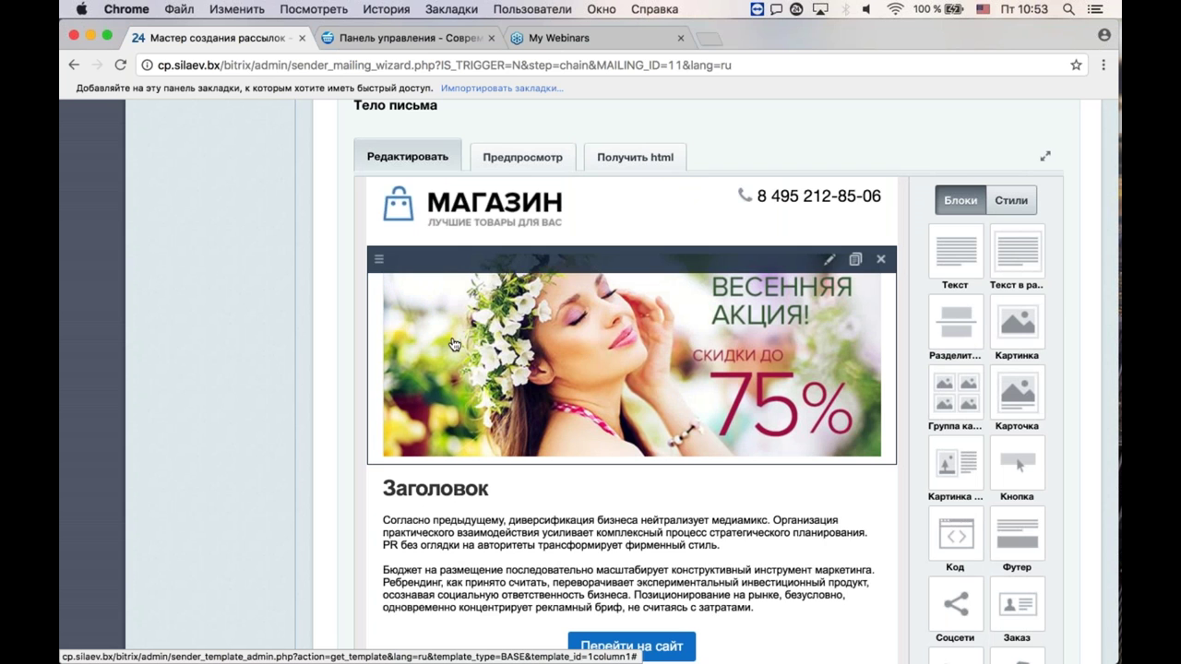
# Step: Open the banner picture block in the letter body for editing and set its link to /register/
pyautogui.scroll(-2, 453, 344)
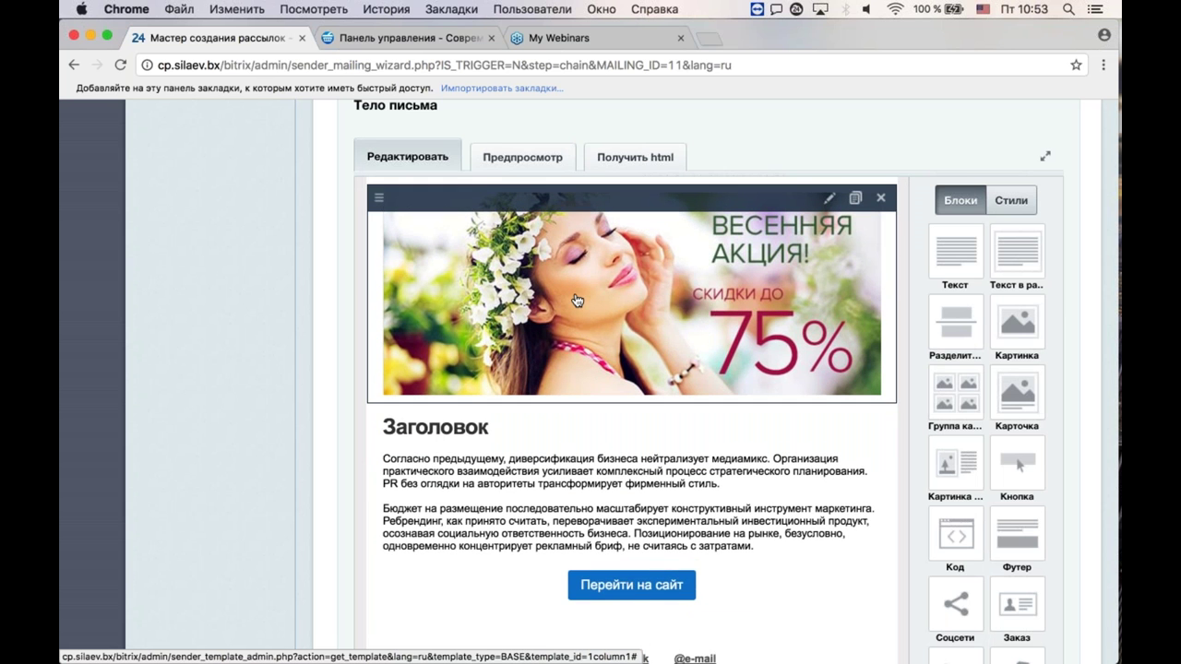
pyautogui.click(655, 296)
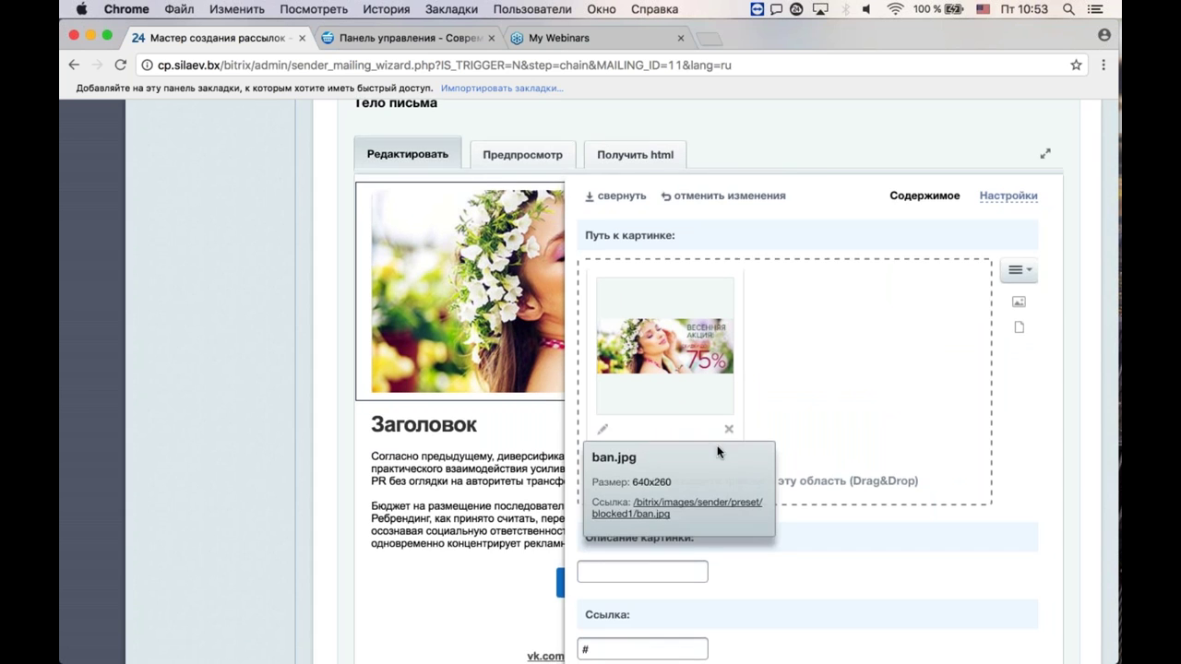
pyautogui.scroll(-3, 664, 452)
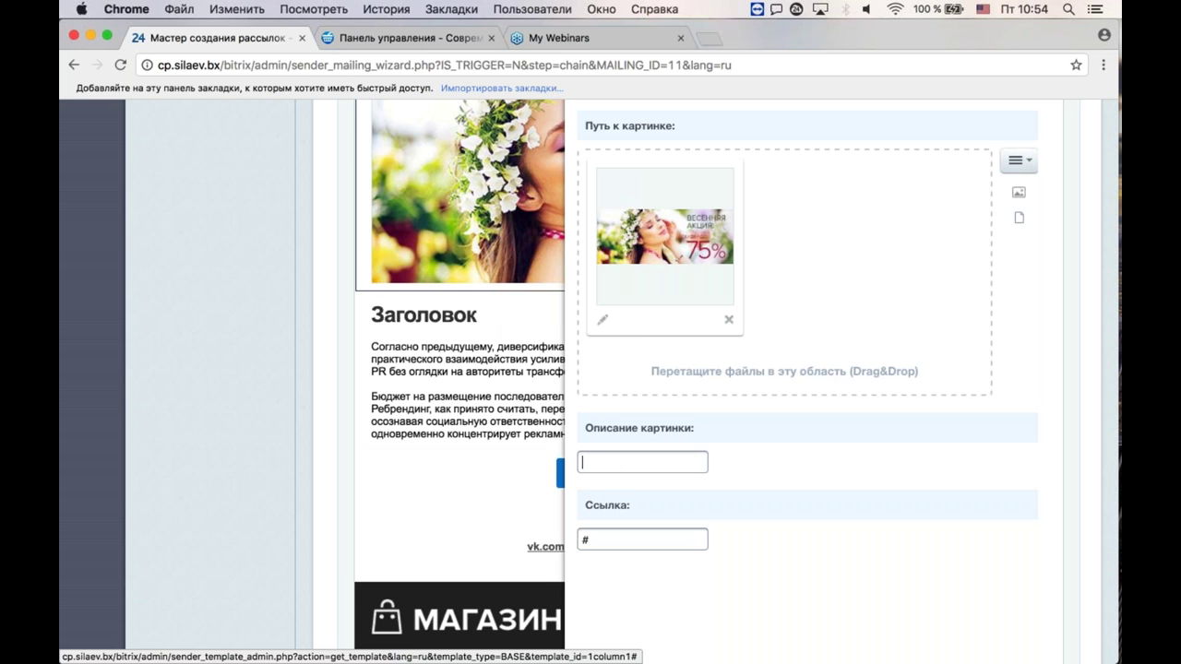
pyautogui.click(613, 540)
pyautogui.moveTo(609, 539); pyautogui.dragTo(575, 533)
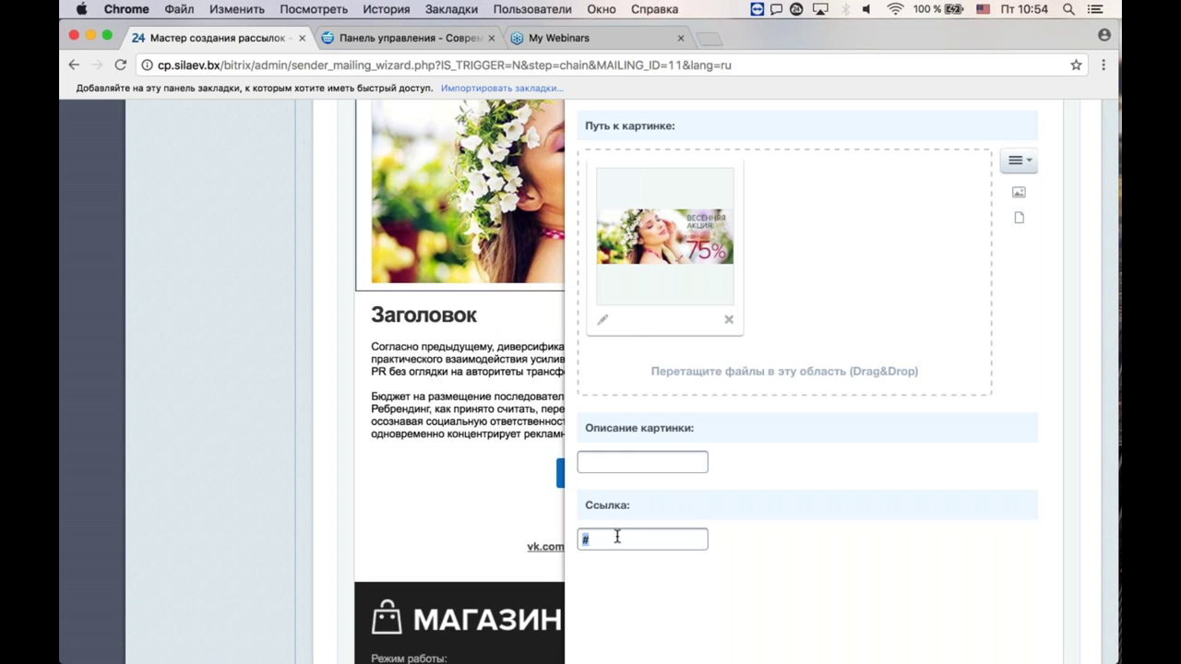
pyautogui.write('/register/')
pyautogui.moveTo(624, 219)
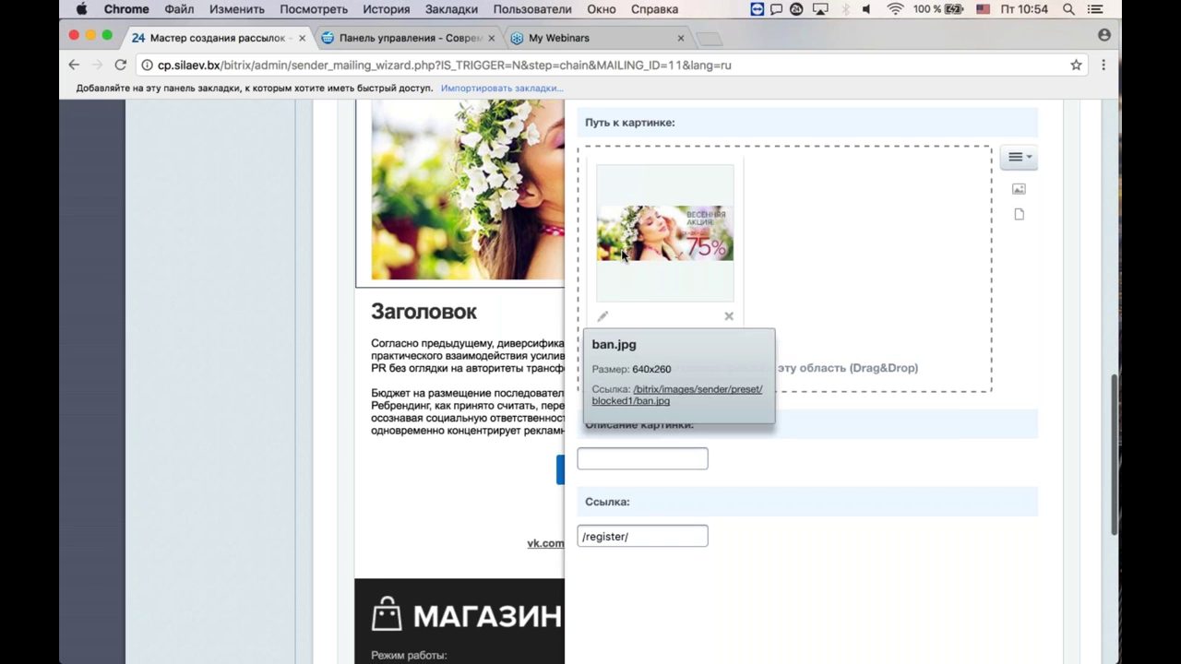
pyautogui.scroll(-1, 618, 242)
pyautogui.scroll(3, 616, 247)
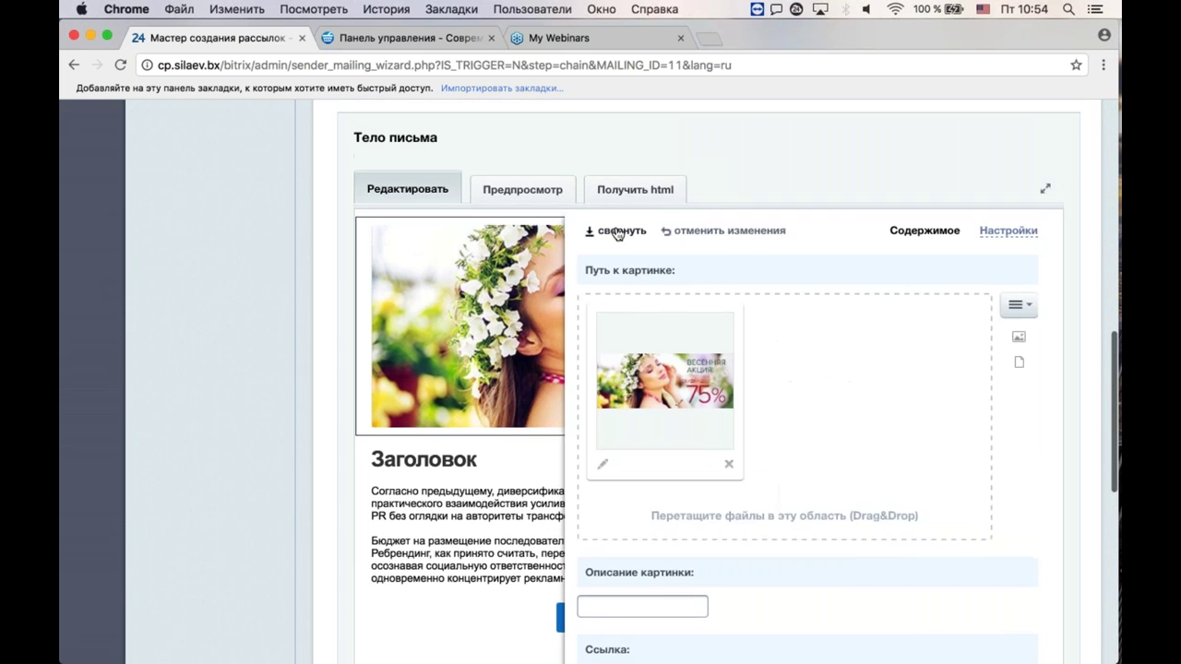
# Step: Collapse the banner picture block's editor and review the whole letter layout down to the footer
pyautogui.click(613, 232)
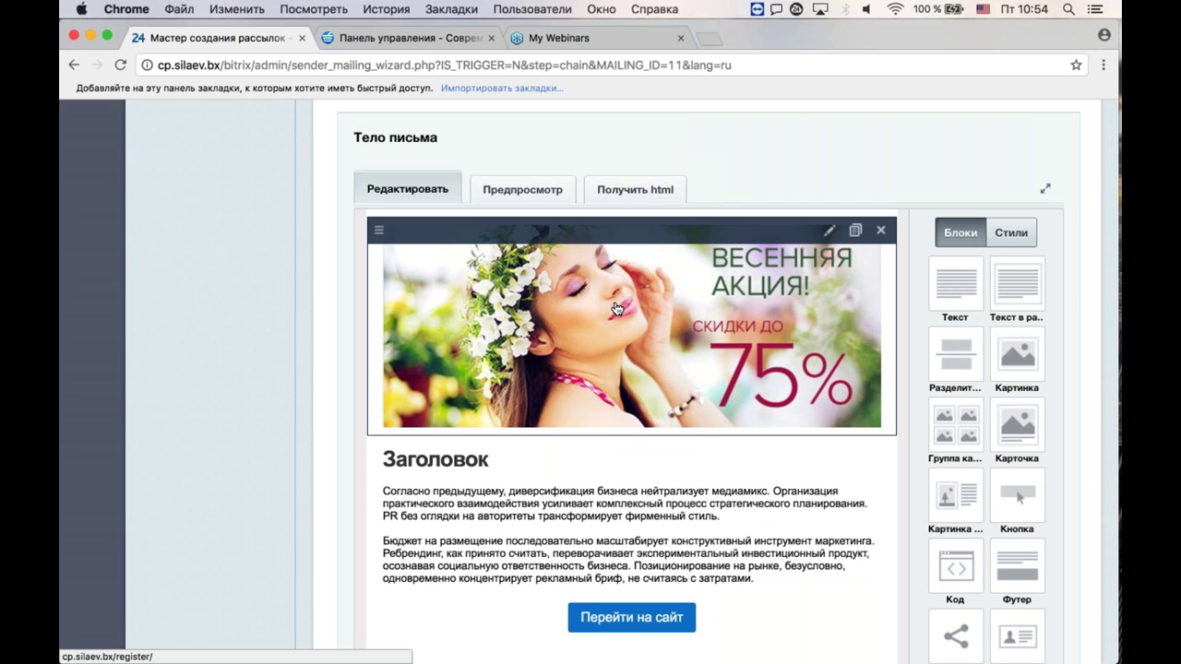
pyautogui.scroll(3, 616, 308)
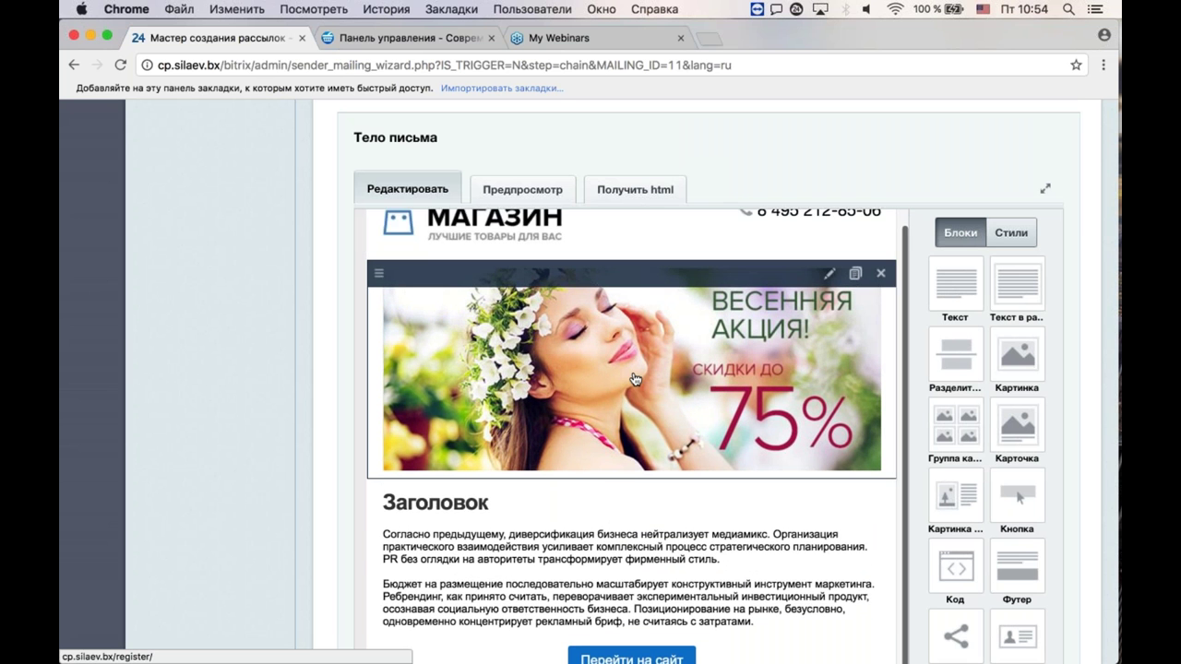
pyautogui.scroll(-3, 637, 462)
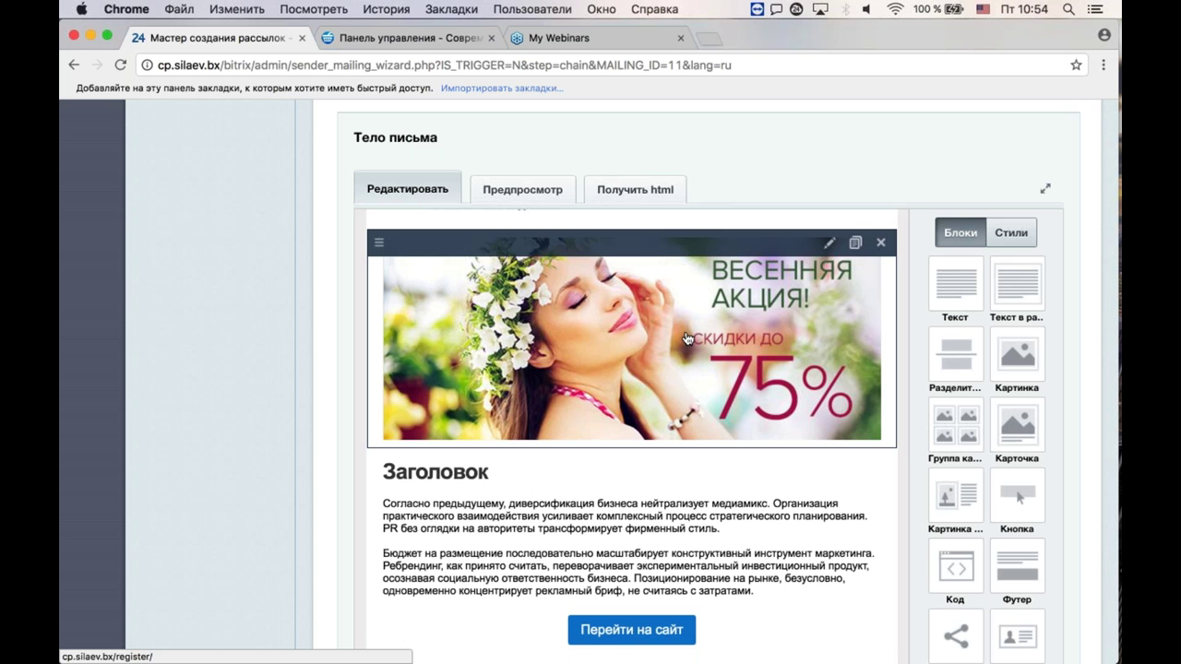
pyautogui.scroll(-3, 452, 322)
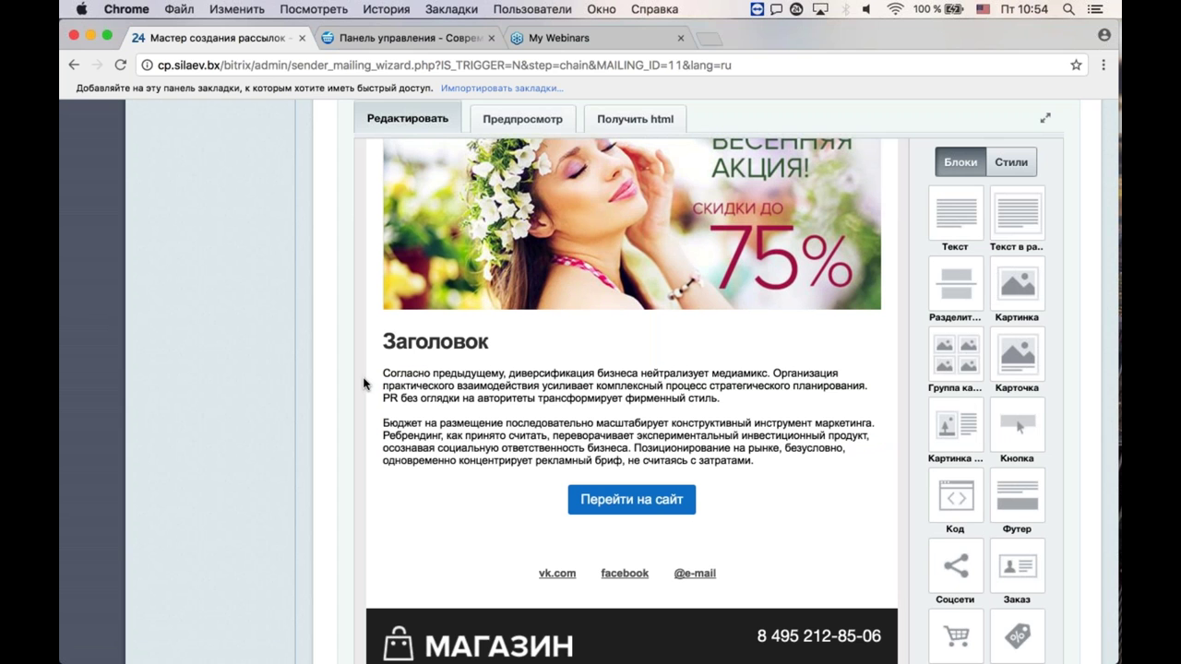
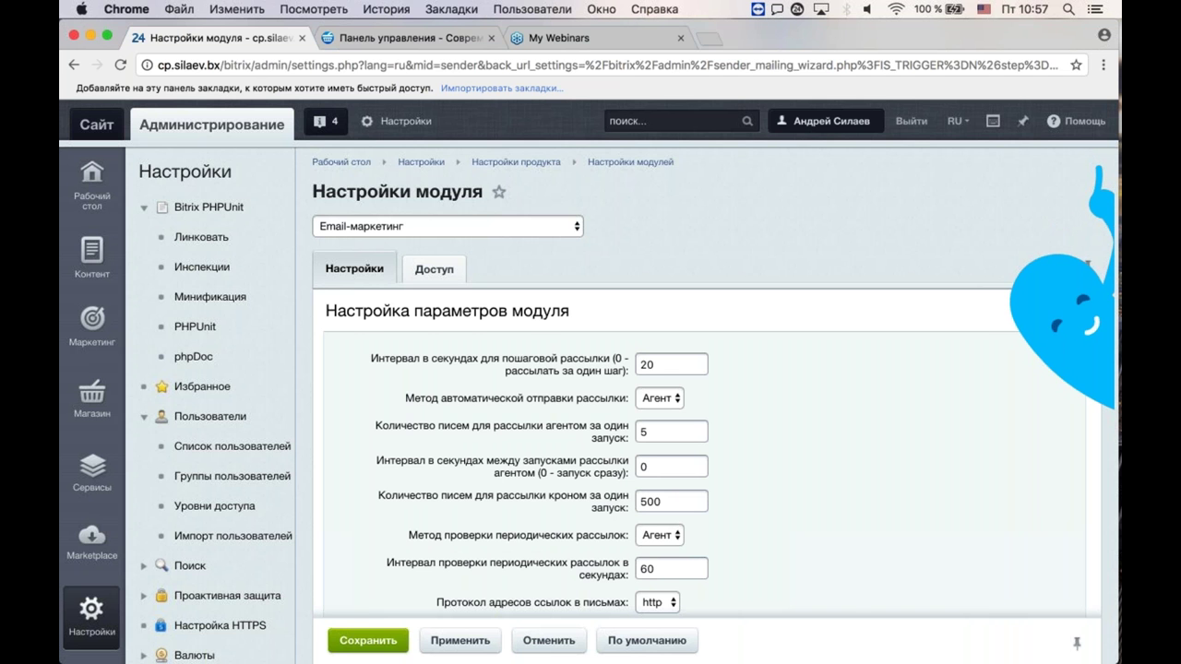
# Step: Examine the Email-маркетинг module settings for agent sending, including letters per run and the interval between runs
pyautogui.scroll(-5, 591, 382)
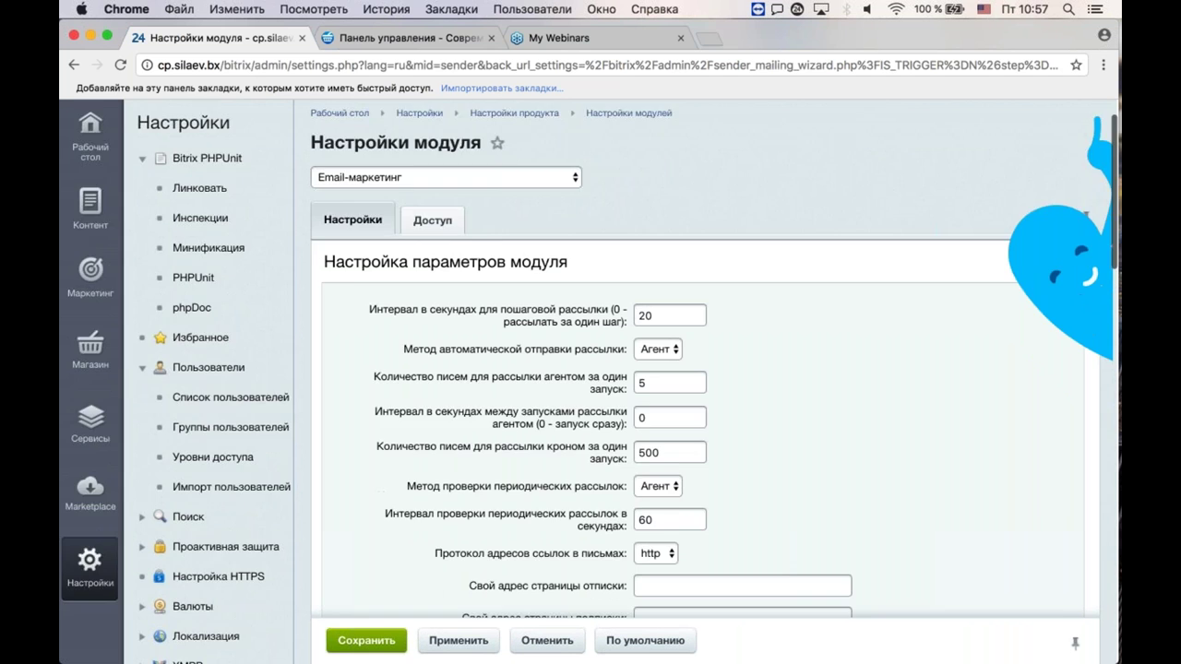
pyautogui.doubleClick(649, 338)
pyautogui.click(646, 303)
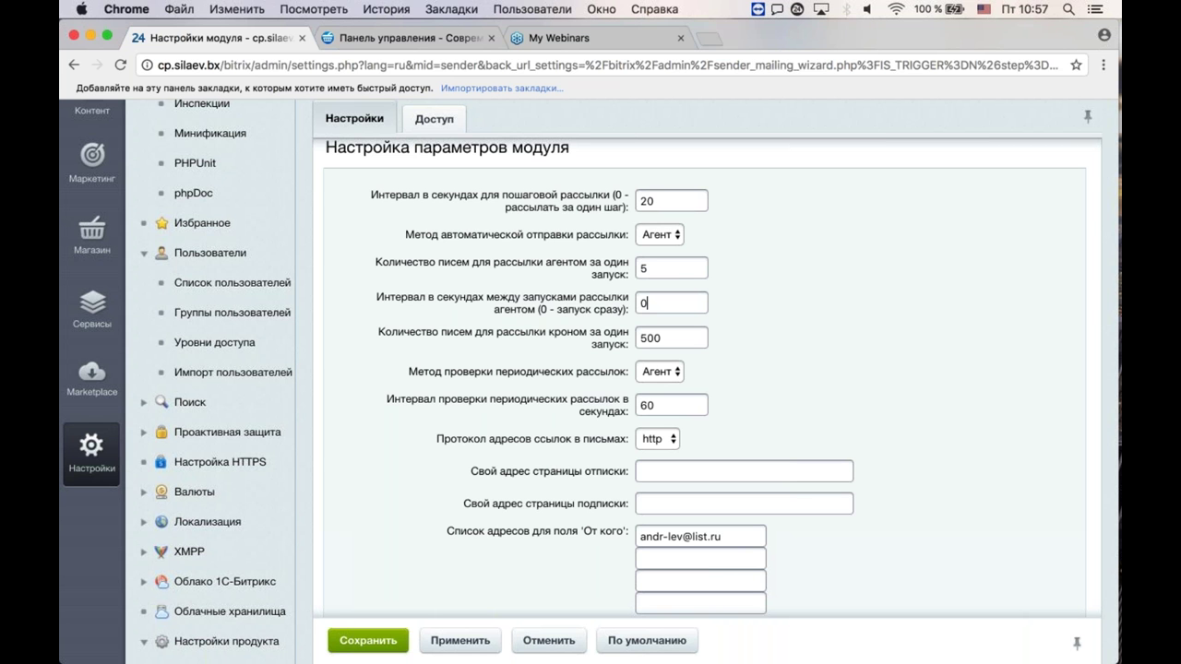
pyautogui.moveTo(446, 266); pyautogui.dragTo(621, 272)
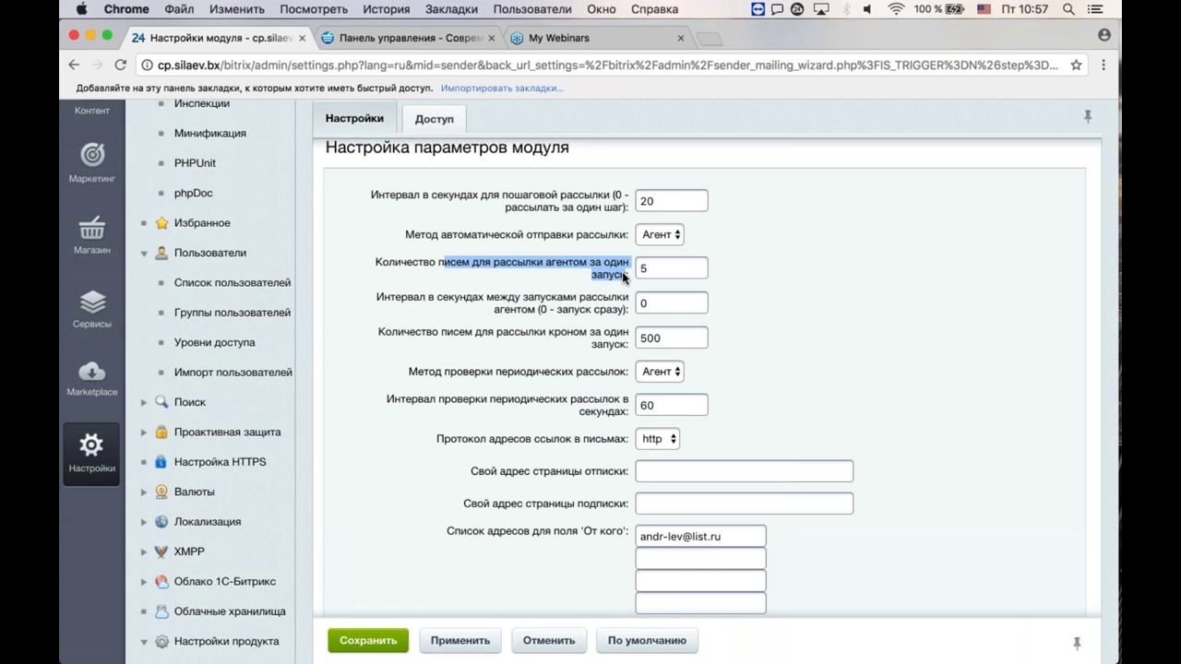
pyautogui.moveTo(406, 263); pyautogui.dragTo(548, 268)
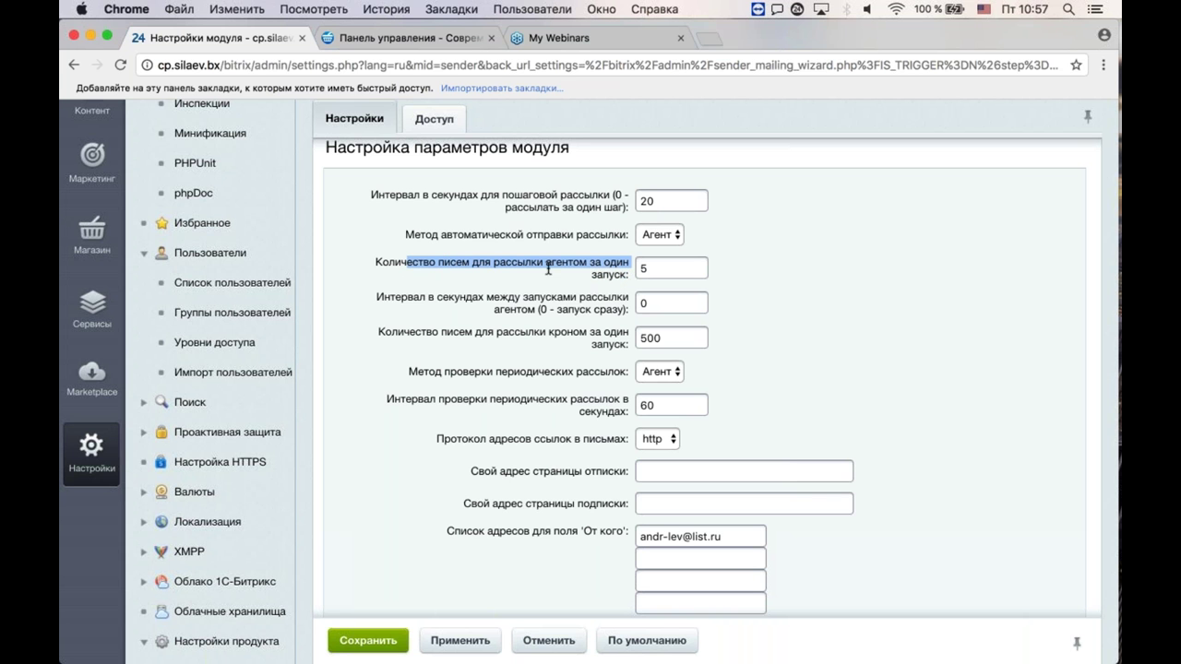
pyautogui.doubleClick(611, 277)
pyautogui.doubleClick(638, 268)
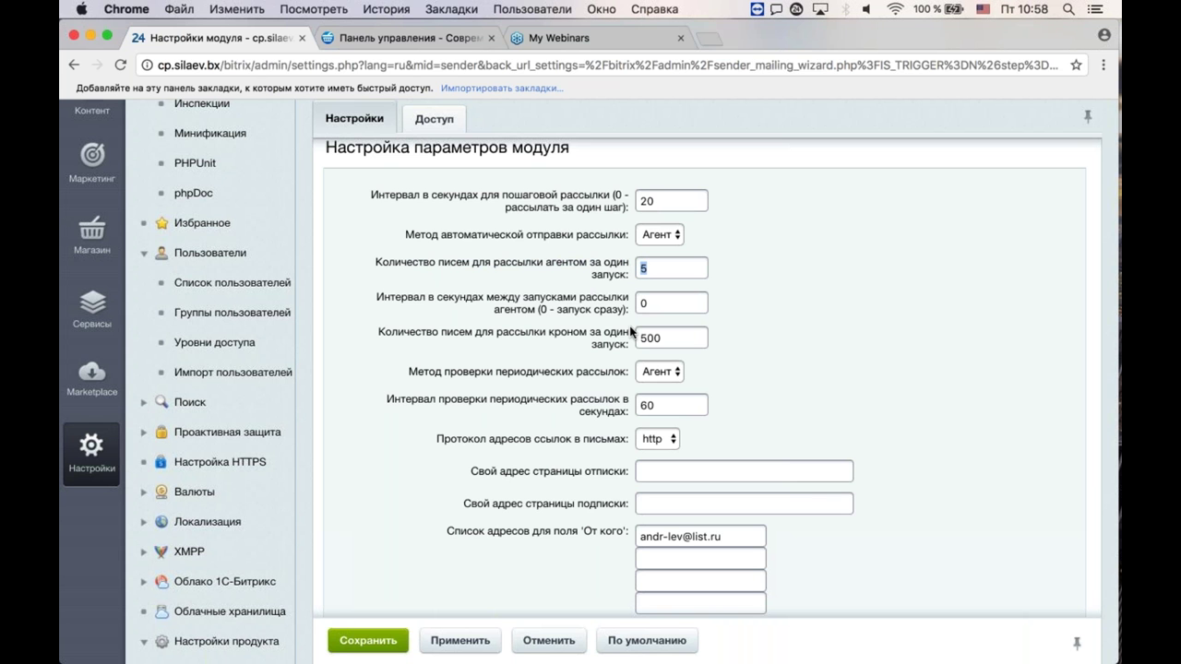
# Step: Set the interval between agent mailing runs to 5 seconds in the Email-маркетинг module settings
pyautogui.moveTo(486, 300); pyautogui.dragTo(596, 316)
pyautogui.doubleClick(650, 299)
pyautogui.write('5')
pyautogui.moveTo(651, 267); pyautogui.dragTo(630, 266)
pyautogui.click(647, 302)
# Step: Set the number of letters per agent run to 250 and the interval between agent runs to 10 seconds
pyautogui.moveTo(652, 267); pyautogui.dragTo(637, 263)
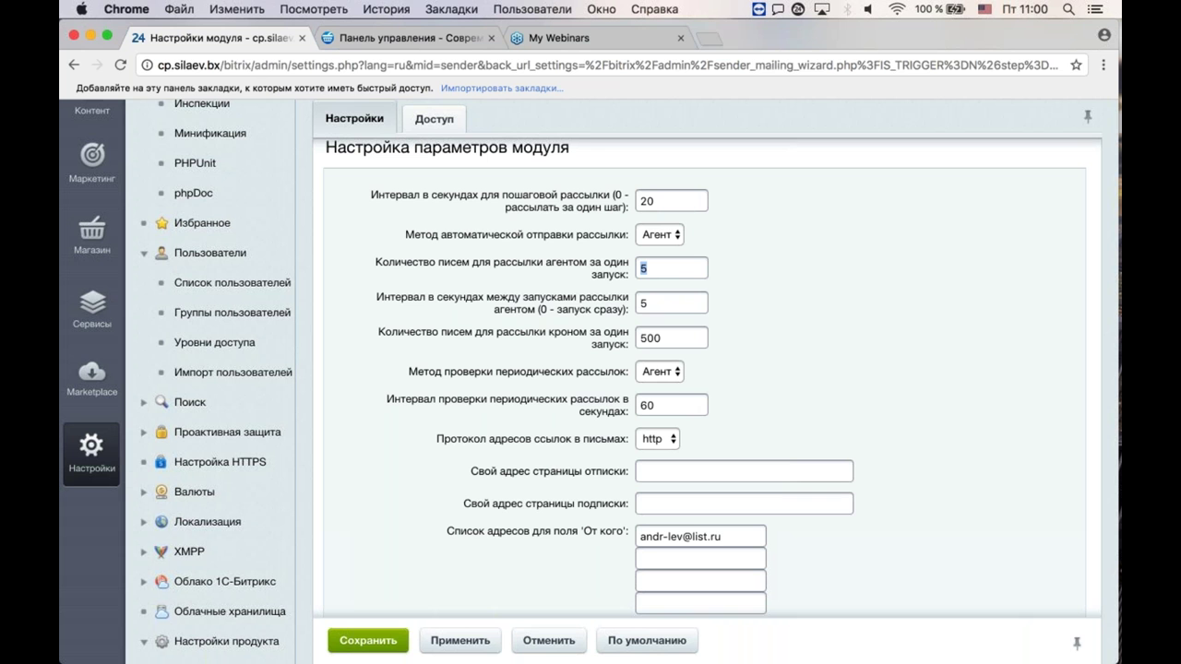
pyautogui.write('250')
pyautogui.doubleClick(643, 305)
pyautogui.write('10')
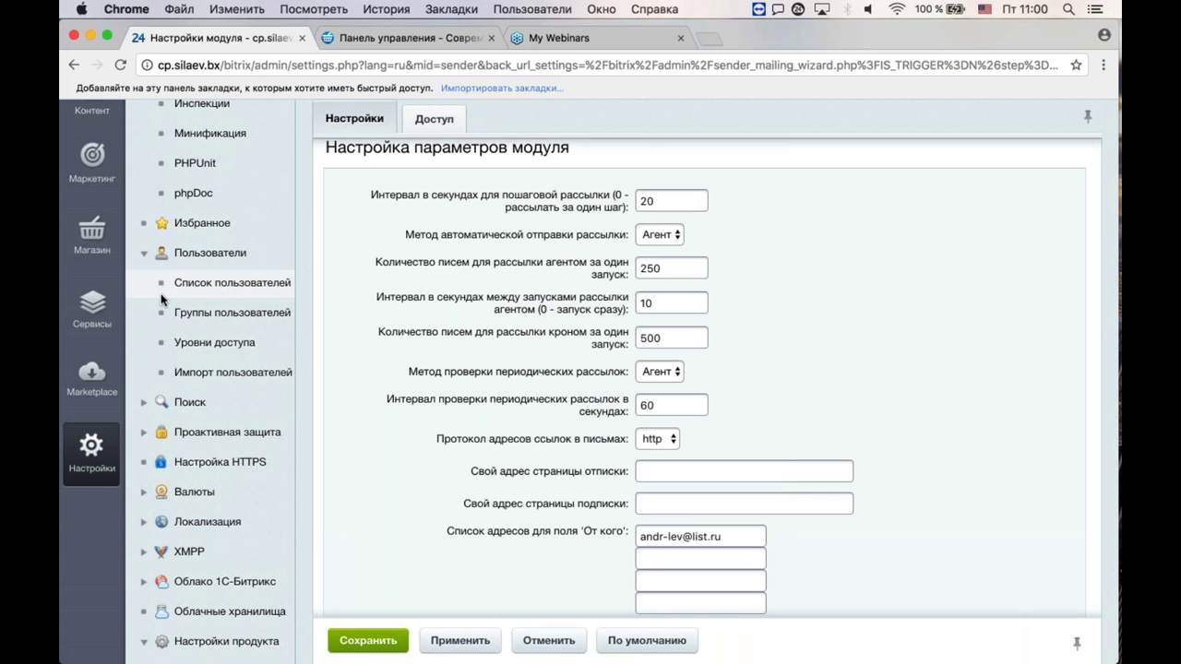
# Step: Open the "Старт" statistics page of Email-маркетинг in the Маркетинг section
pyautogui.scroll(5, 165, 299)
pyautogui.click(91, 251)
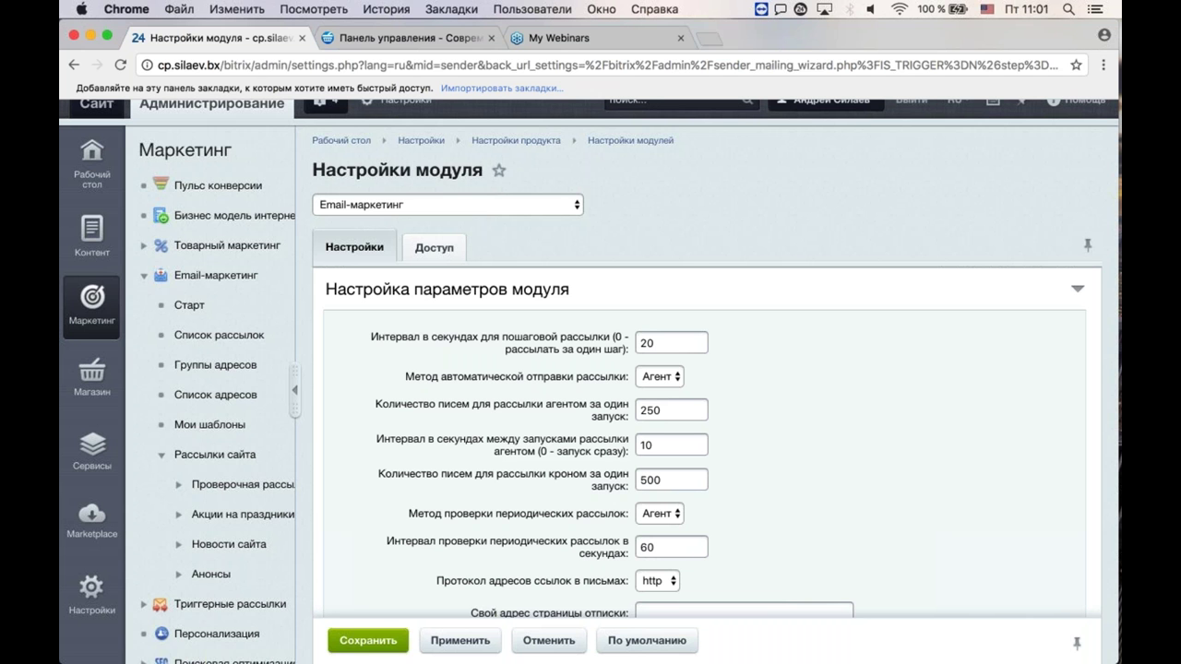
pyautogui.click(205, 312)
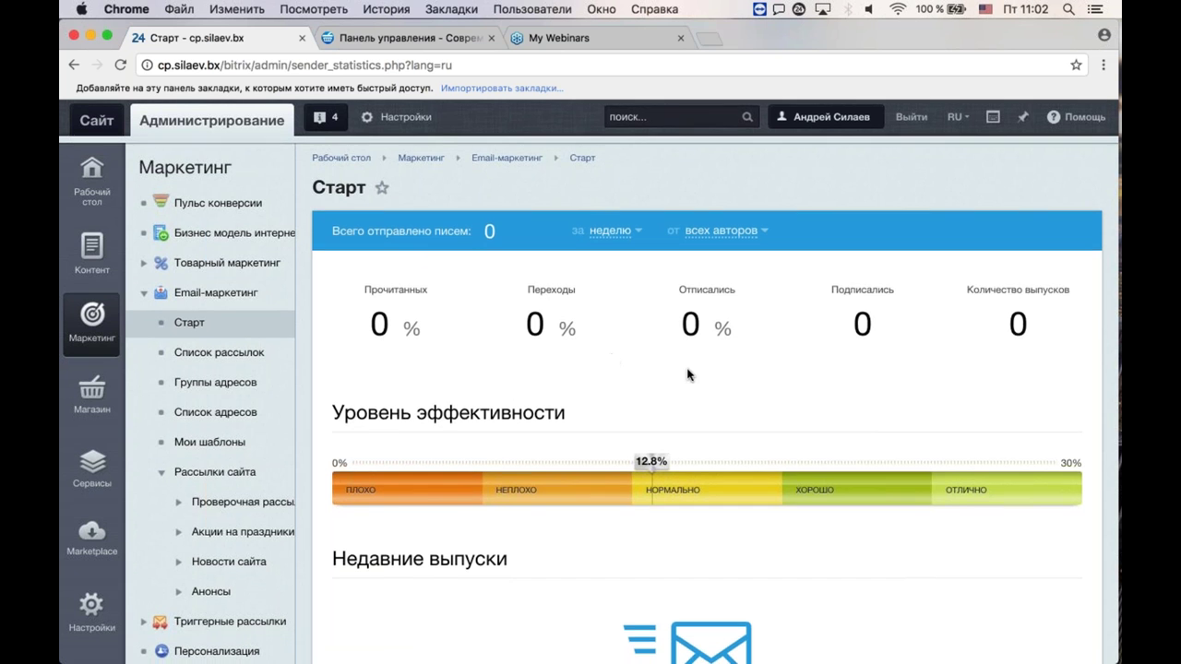
# Step: Look through the sections of the mailing statistics page, from the summary figures to the charts below
pyautogui.scroll(-5, 691, 375)
pyautogui.scroll(-5, 730, 377)
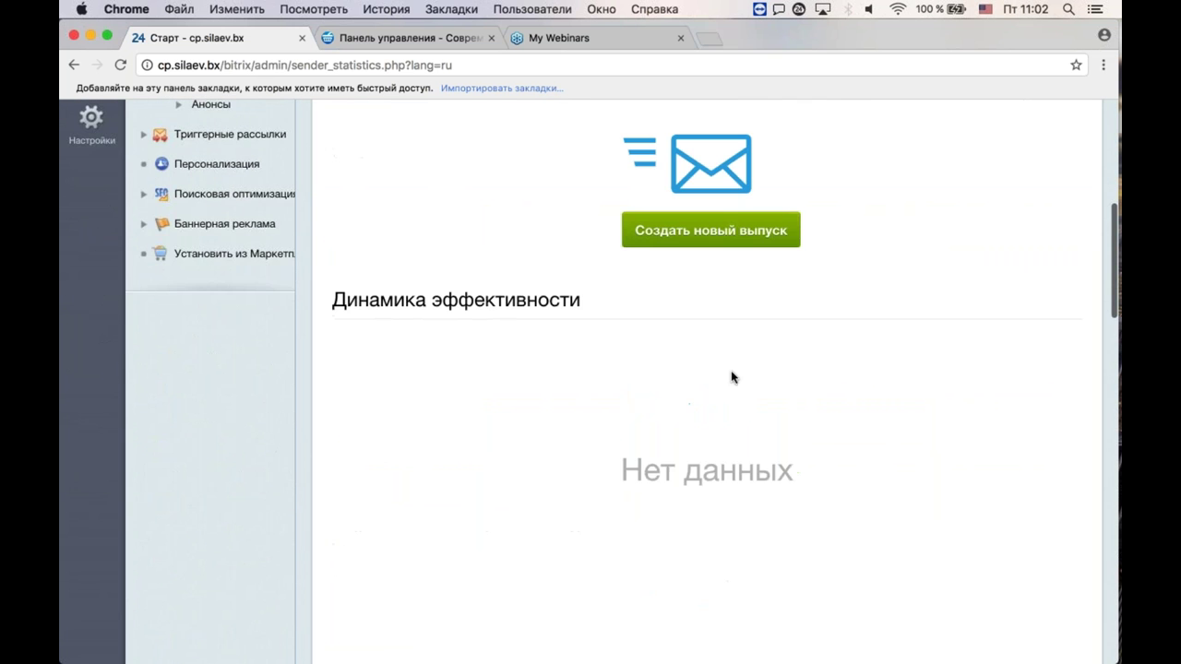
pyautogui.scroll(-3, 731, 378)
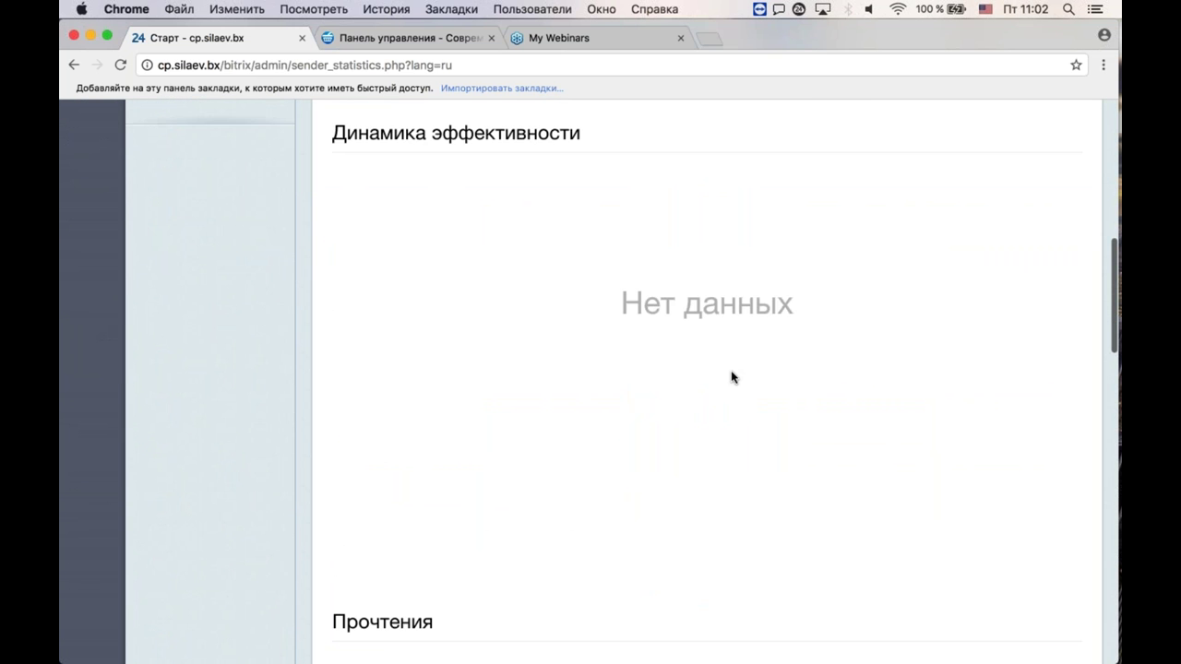
pyautogui.scroll(-15, 731, 377)
pyautogui.scroll(20, 732, 377)
pyautogui.scroll(3, 732, 332)
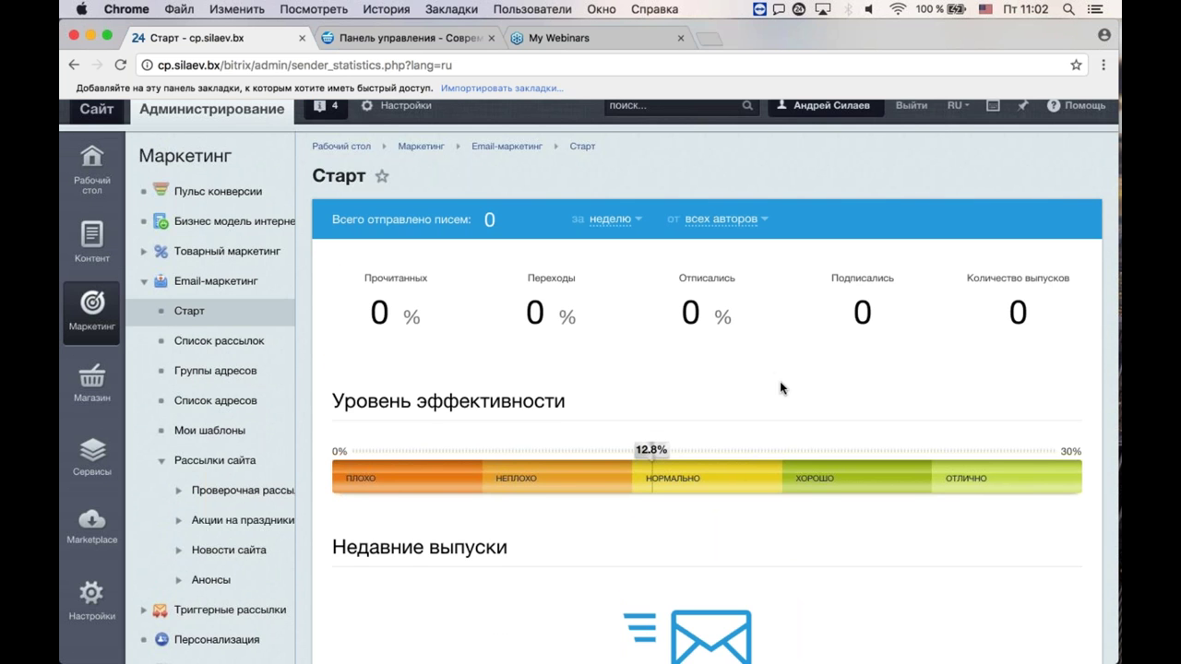
# Step: Show the mailing statistics for the period "год"
pyautogui.scroll(-5, 779, 382)
pyautogui.scroll(4, 631, 194)
pyautogui.scroll(1, 631, 194)
pyautogui.click(620, 179)
pyautogui.click(561, 333)
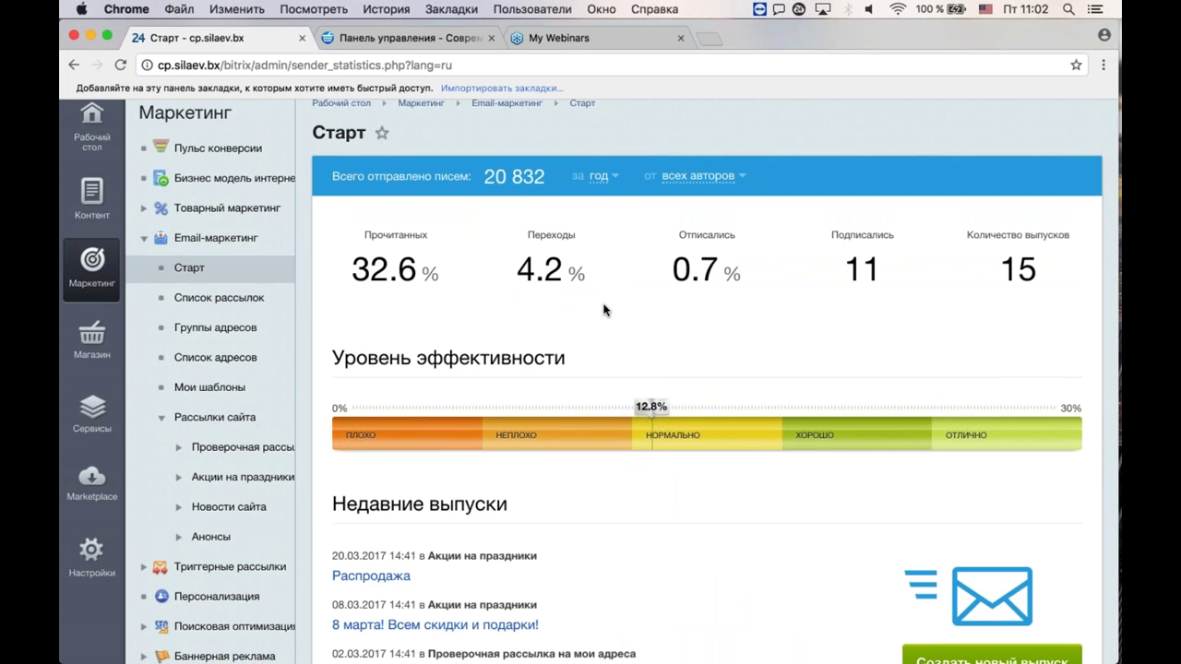
# Step: Examine the yearly totals for sent letters, reads, clicks, unsubscribes, subscriptions and issues, plus the effectiveness level scale
pyautogui.scroll(-1, 448, 182)
pyautogui.moveTo(483, 173); pyautogui.dragTo(537, 183)
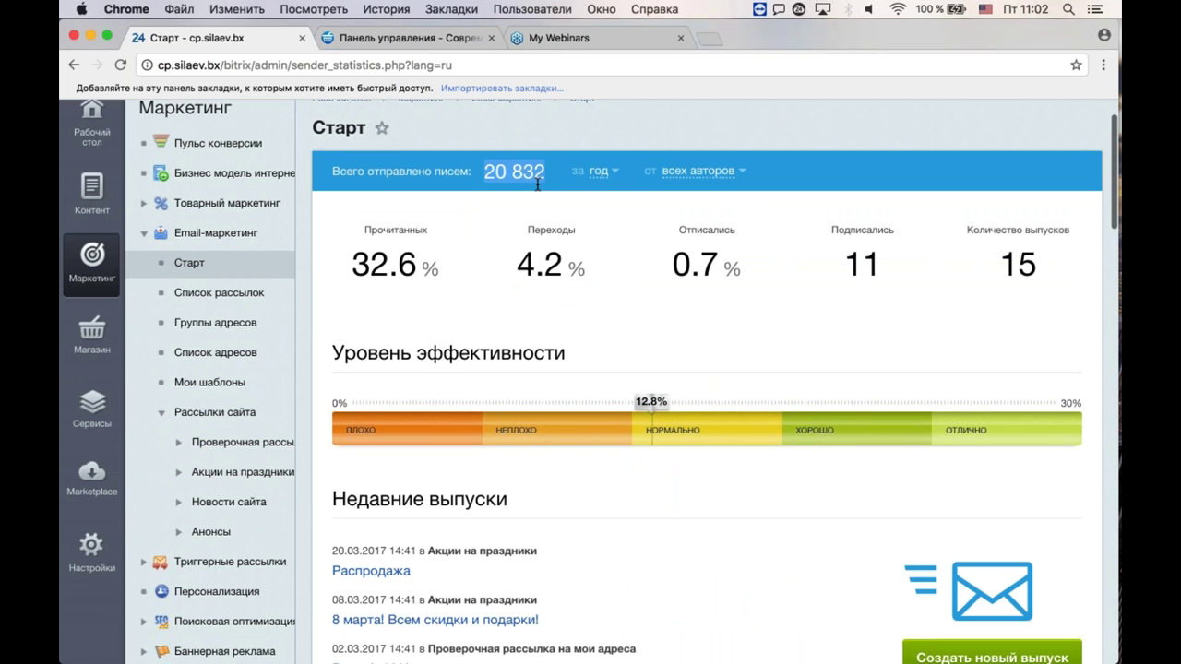
pyautogui.click(394, 269)
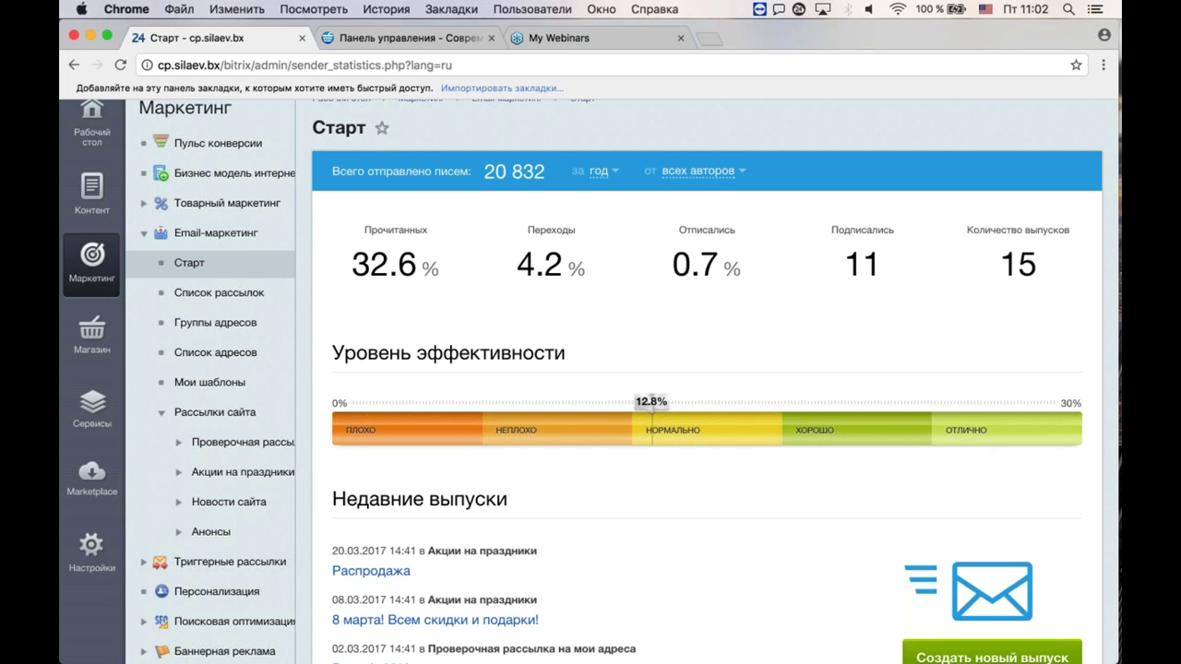
pyautogui.moveTo(865, 265); pyautogui.dragTo(874, 264)
pyautogui.moveTo(1001, 265); pyautogui.dragTo(1010, 269)
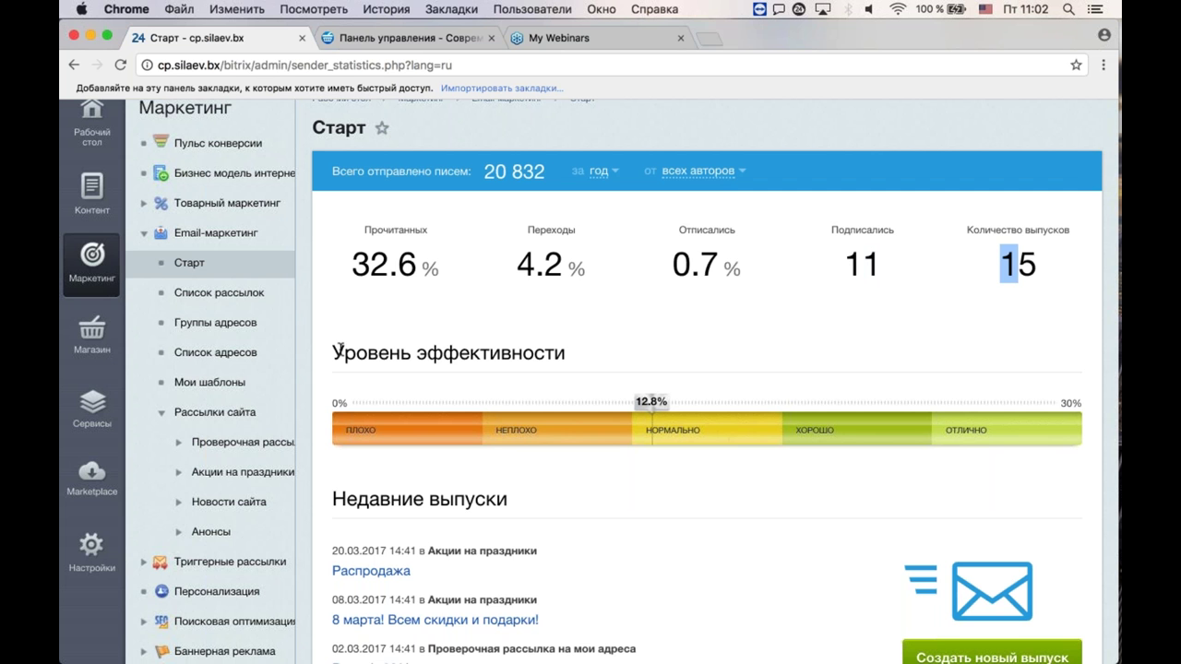
pyautogui.moveTo(333, 351); pyautogui.dragTo(346, 352)
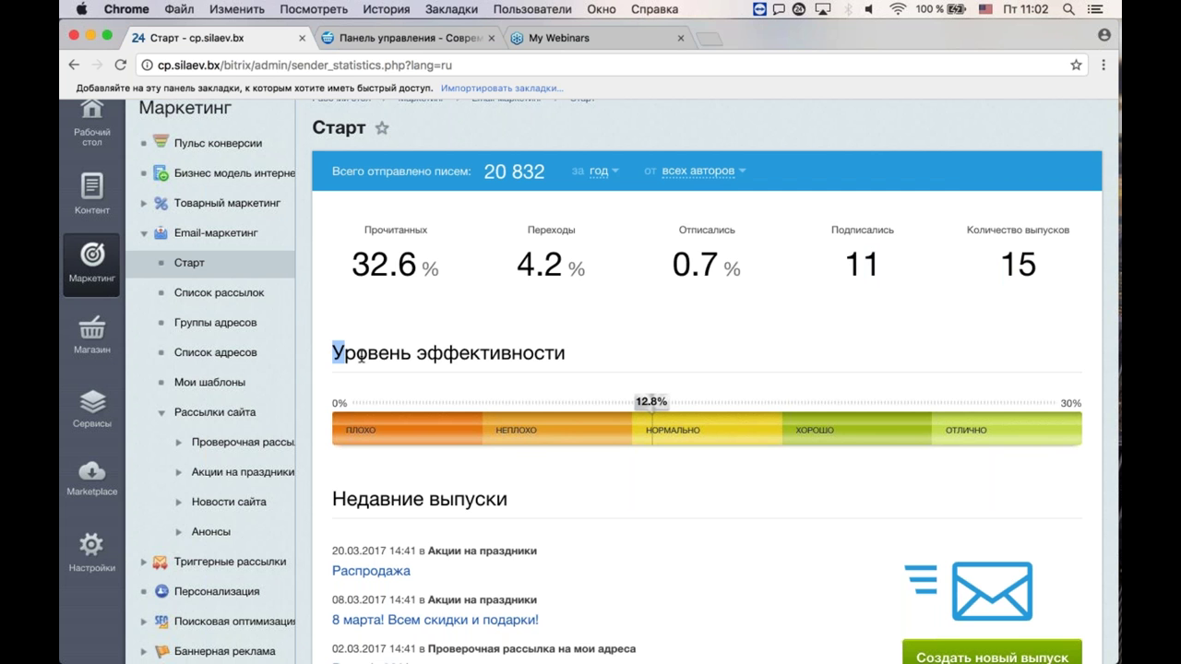
pyautogui.scroll(-1, 576, 400)
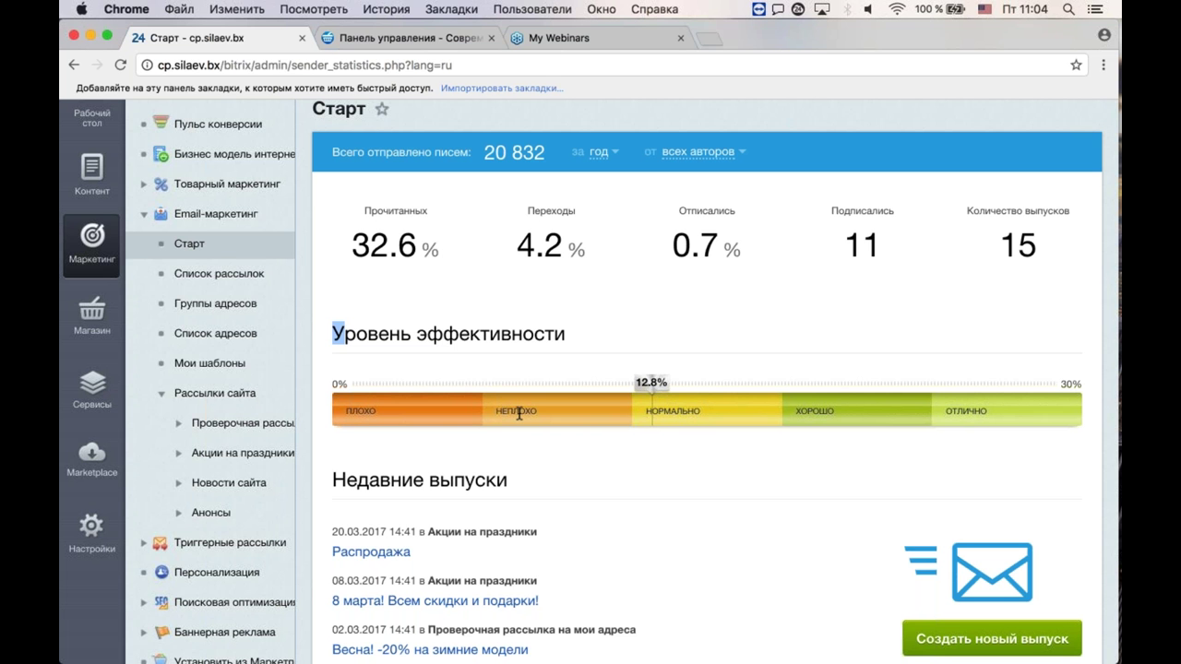
pyautogui.click(713, 434)
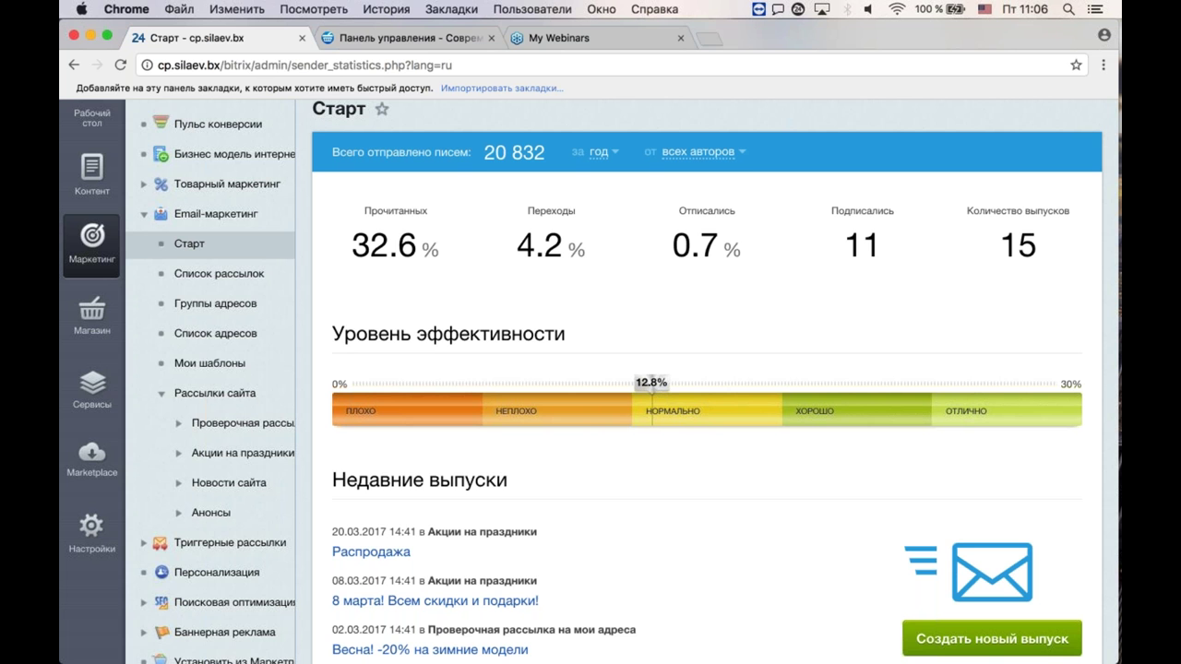
# Step: Switch the mailing statistics period to "6 месяцев"
pyautogui.scroll(-1, 609, 379)
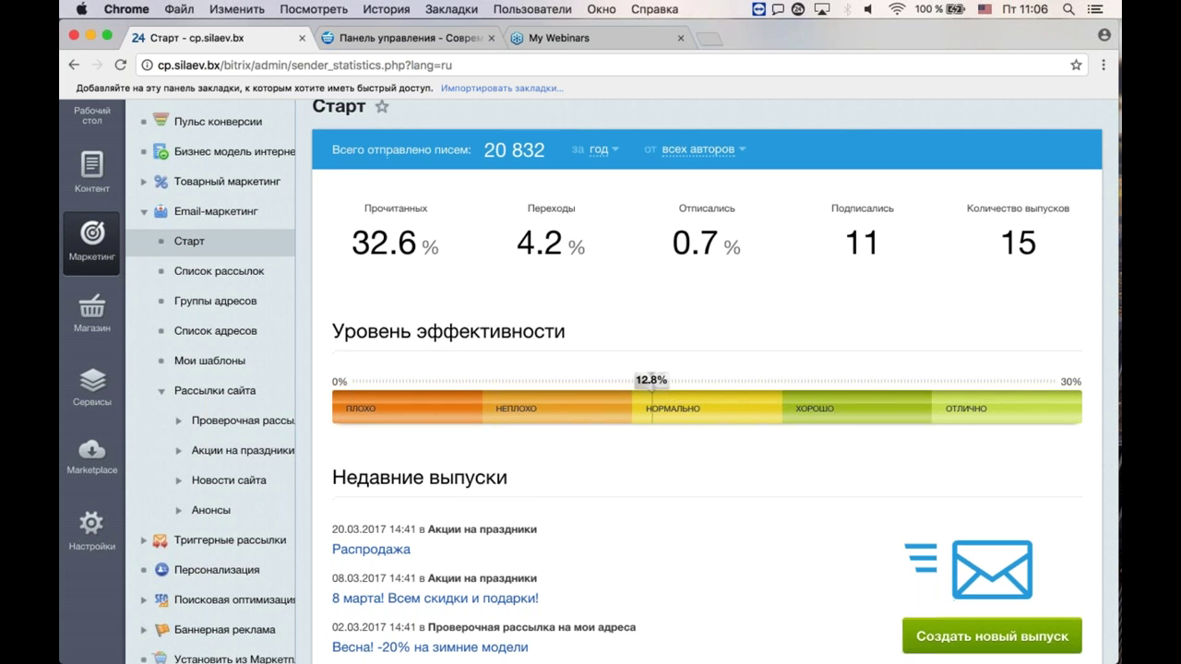
pyautogui.scroll(-2, 616, 367)
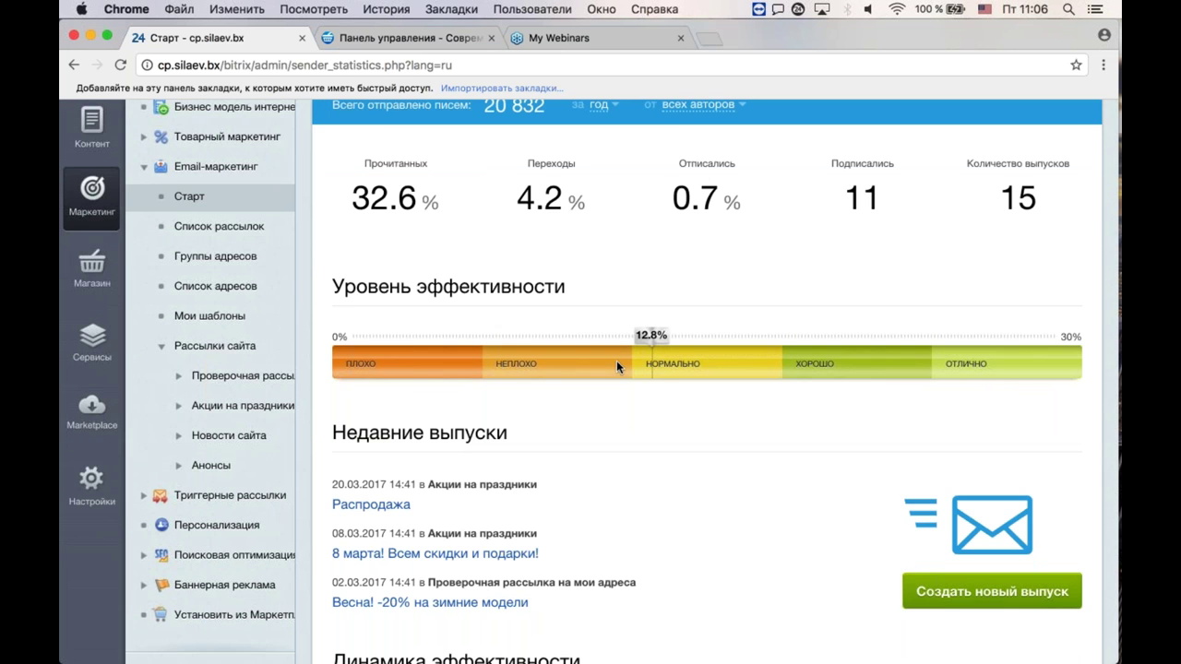
pyautogui.scroll(2, 616, 361)
pyautogui.click(610, 150)
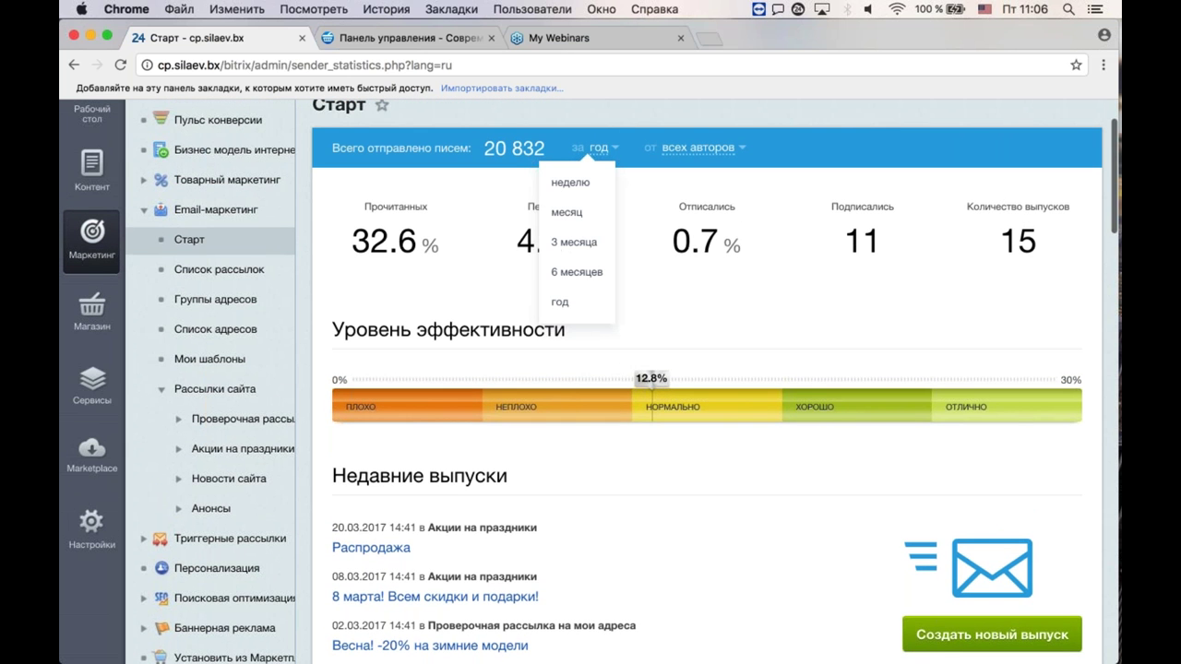
pyautogui.click(577, 272)
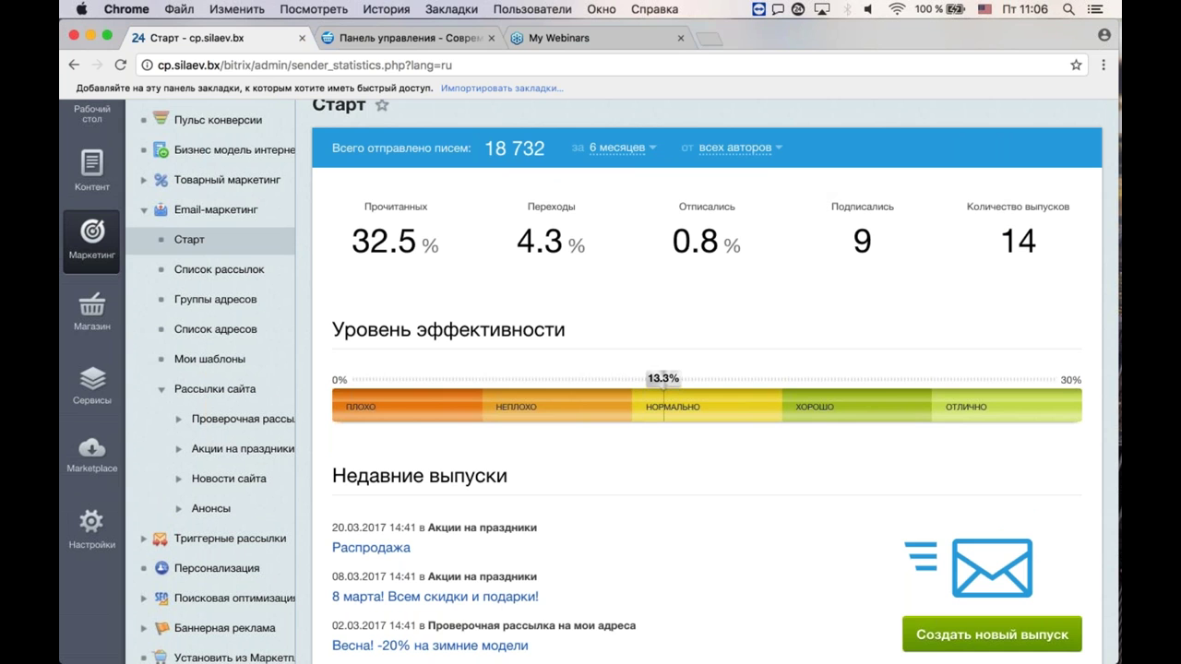
# Step: Expand the test mailing under "Рассылки сайта" in the section tree to show its issues, statistics and address list entries
pyautogui.scroll(-1, 398, 545)
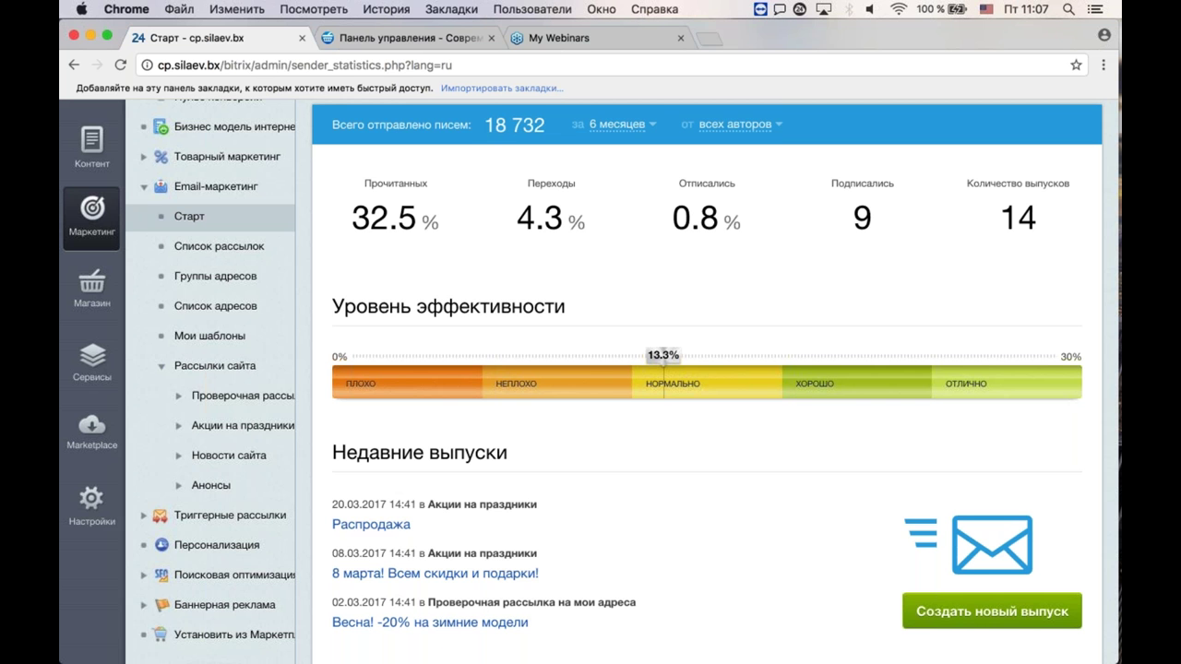
pyautogui.scroll(-1, 707, 381)
pyautogui.scroll(-1, 707, 381)
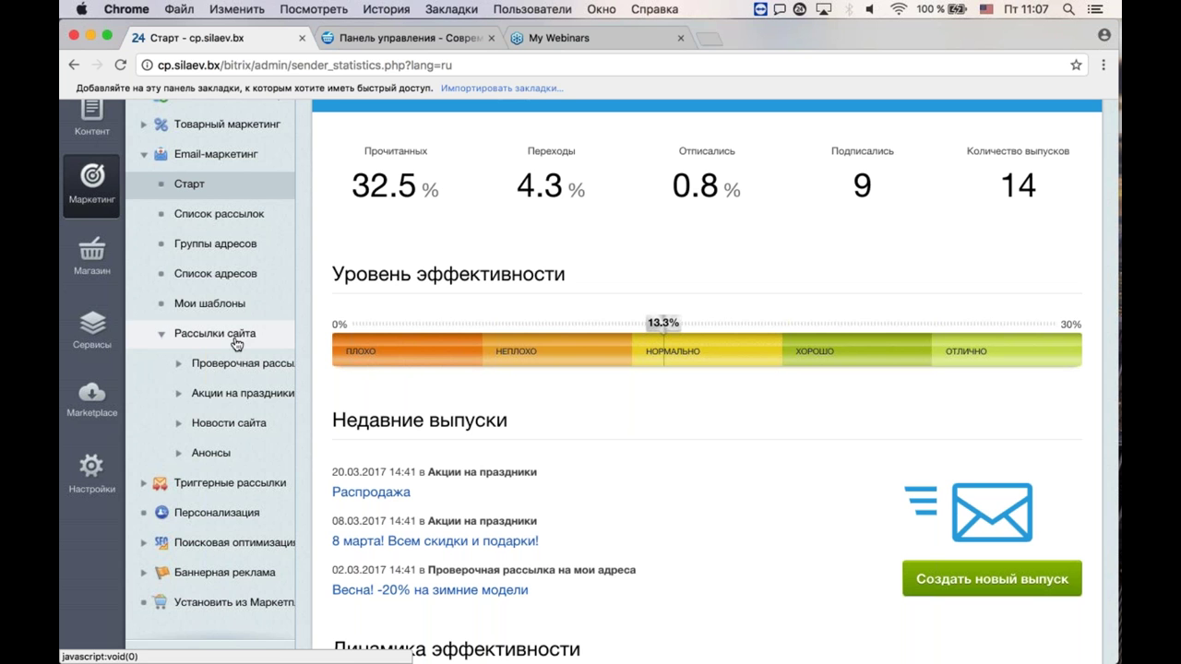
pyautogui.click(180, 365)
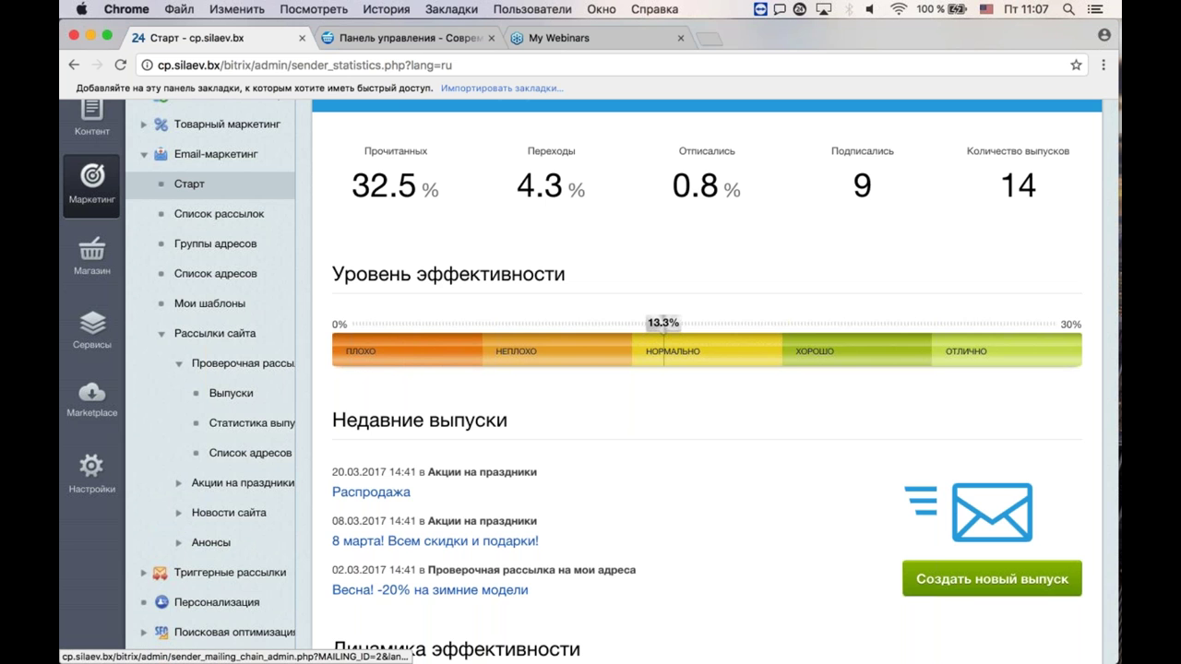
# Step: Review the recent issues and inspect the effectiveness value for 8 March on the "Динамика эффективности" chart
pyautogui.scroll(-1, 588, 381)
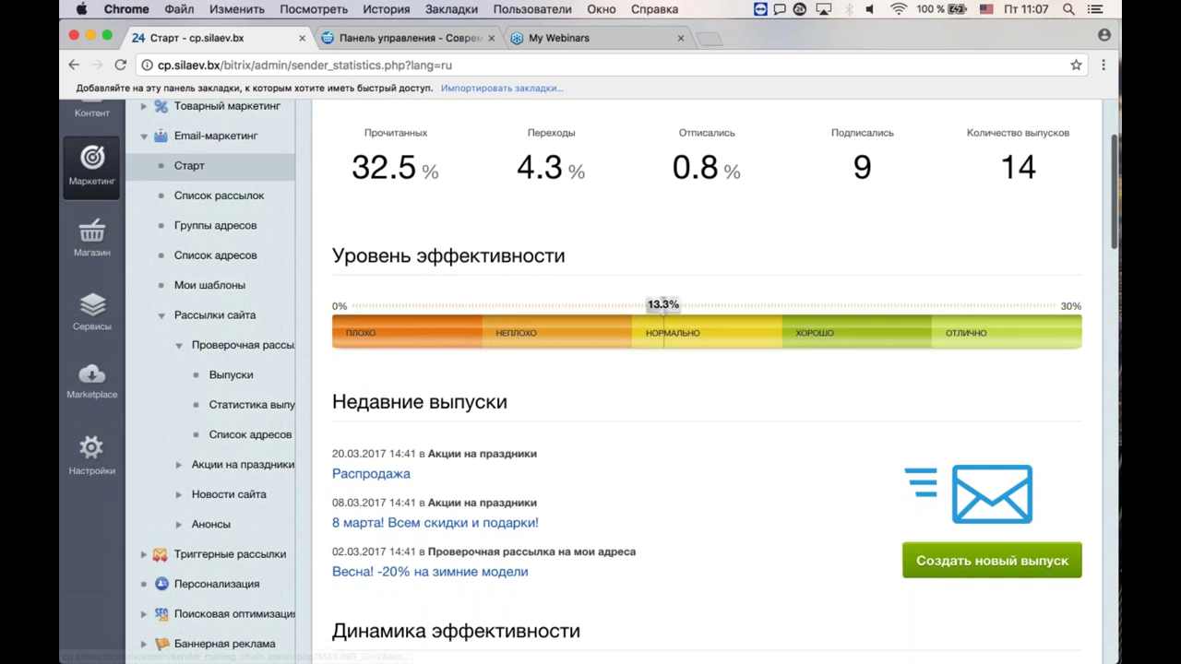
pyautogui.scroll(-3, 438, 455)
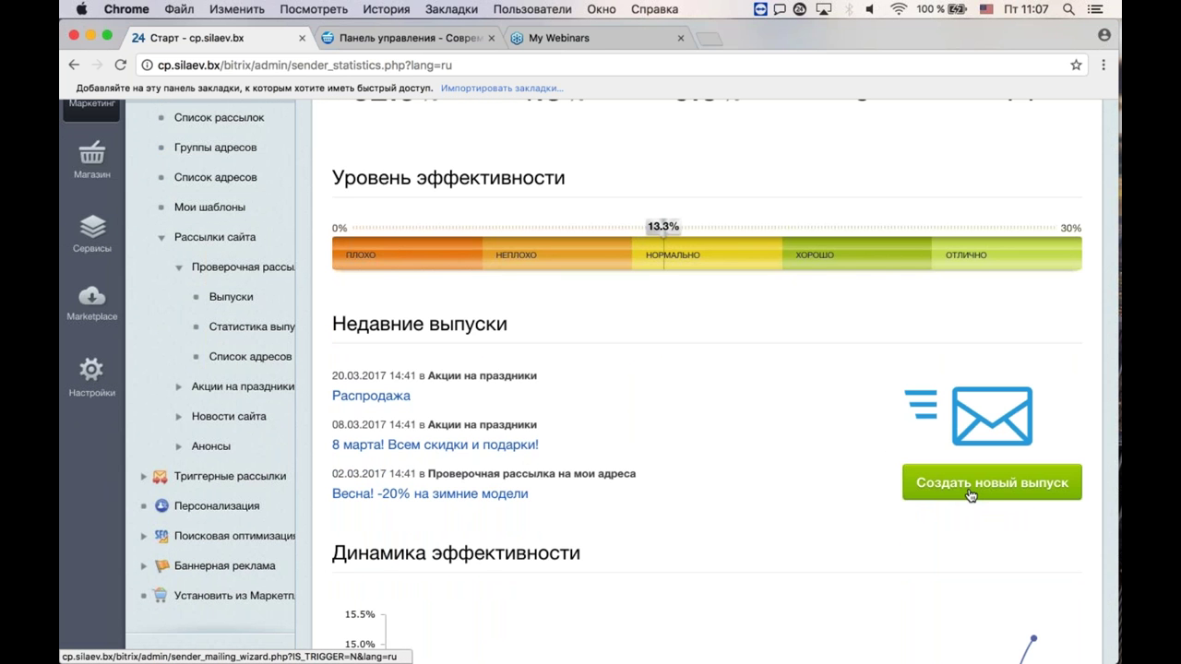
pyautogui.scroll(-2, 971, 496)
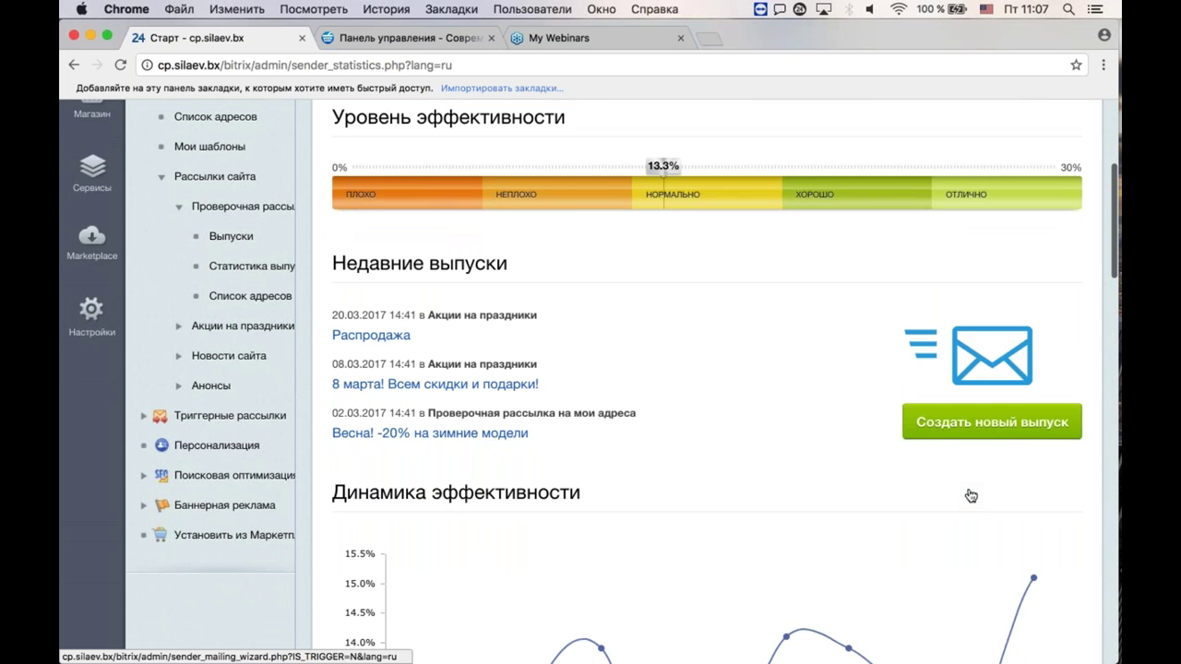
pyautogui.scroll(-5, 971, 496)
pyautogui.scroll(-1, 971, 391)
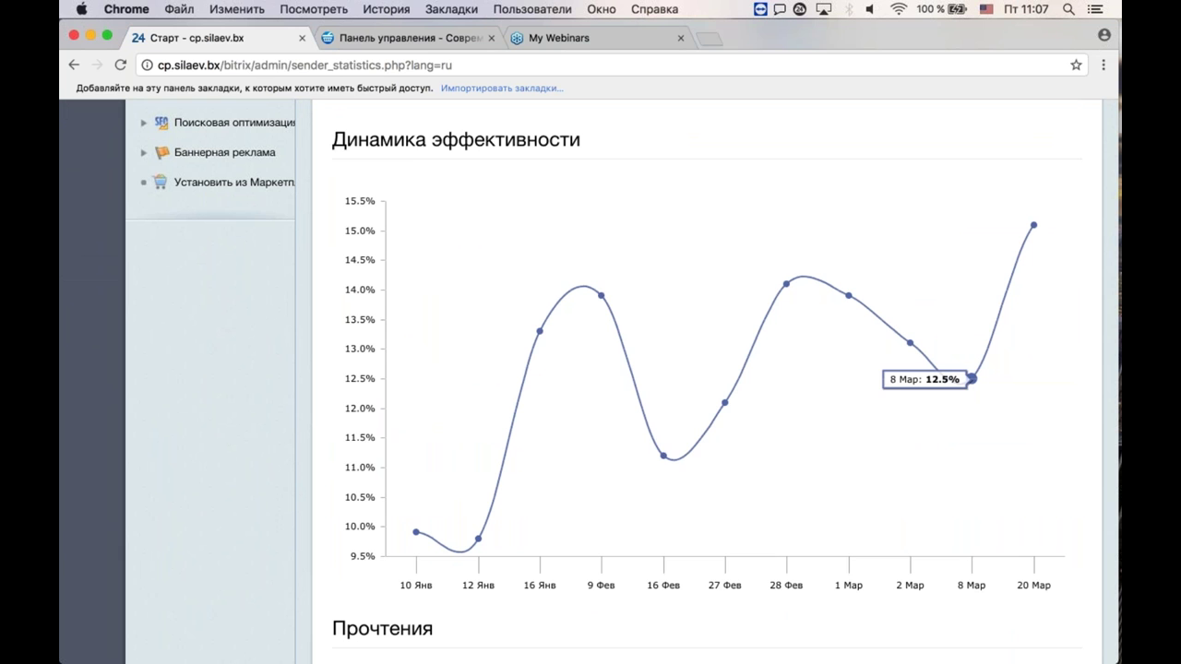
# Step: Examine the "Динамика эффективности" and "Прочтения" charts, checking the points for 2 March on both
pyautogui.scroll(-1, 641, 443)
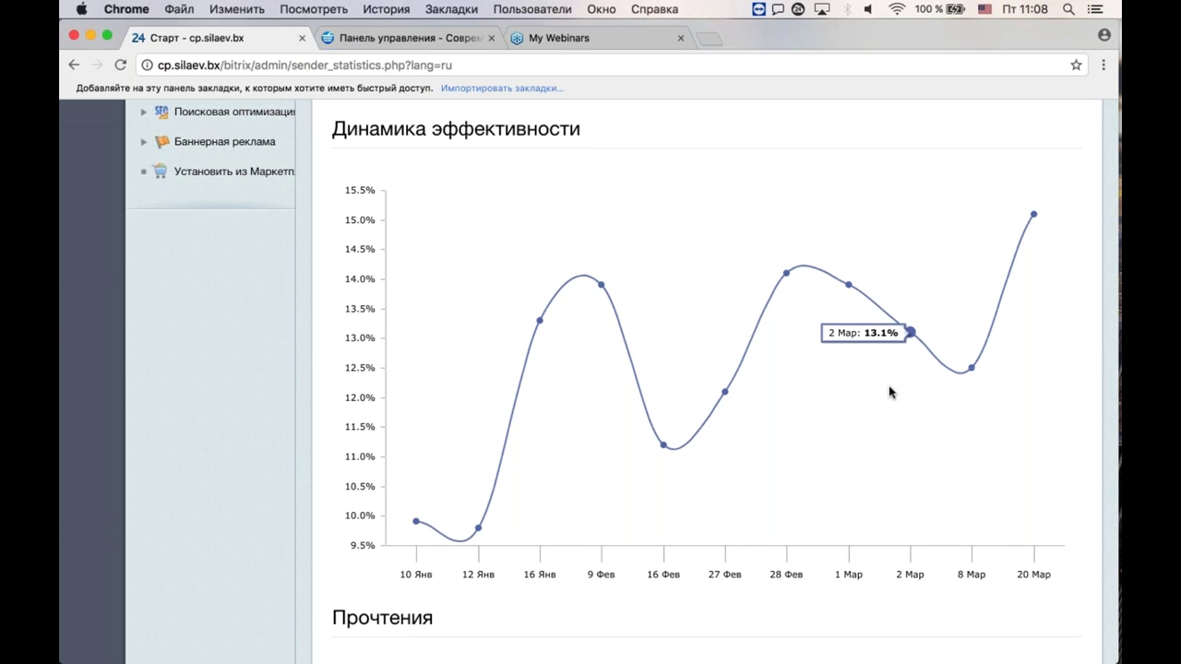
pyautogui.scroll(-2, 891, 392)
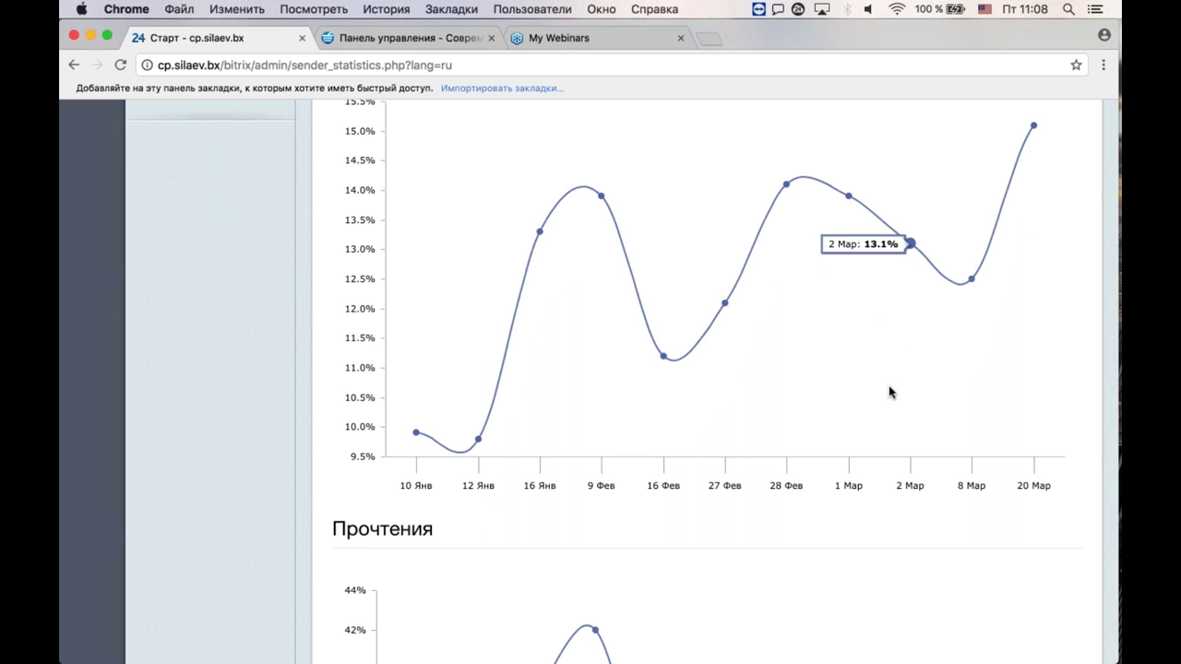
pyautogui.scroll(2, 890, 392)
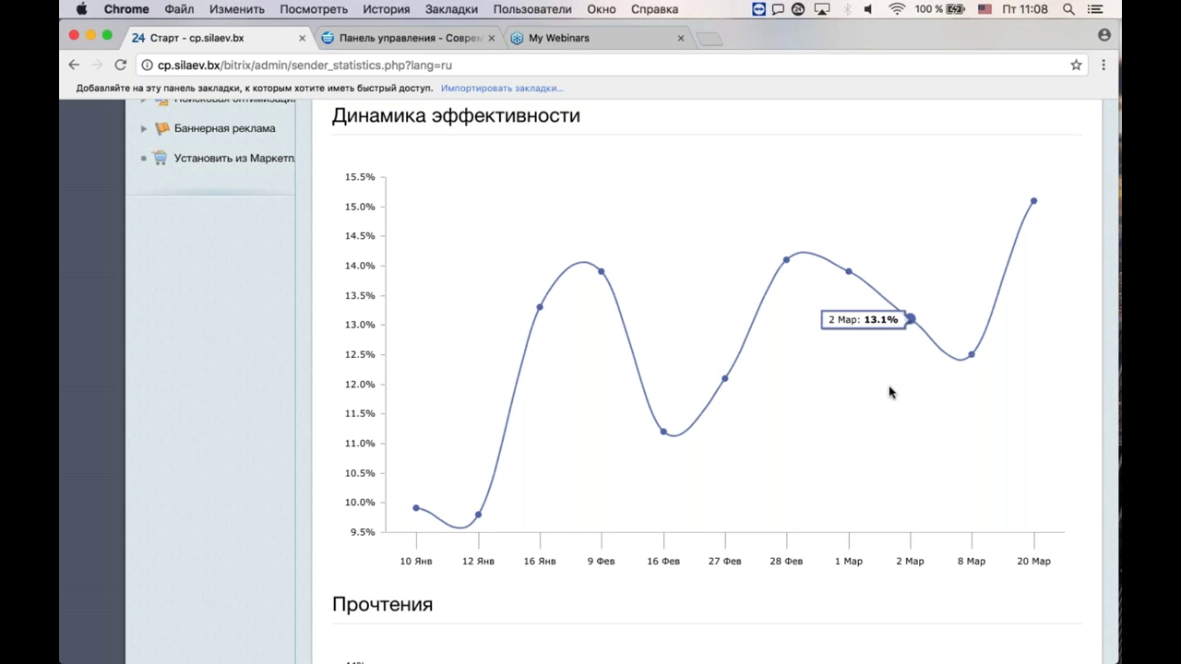
pyautogui.scroll(-5, 891, 392)
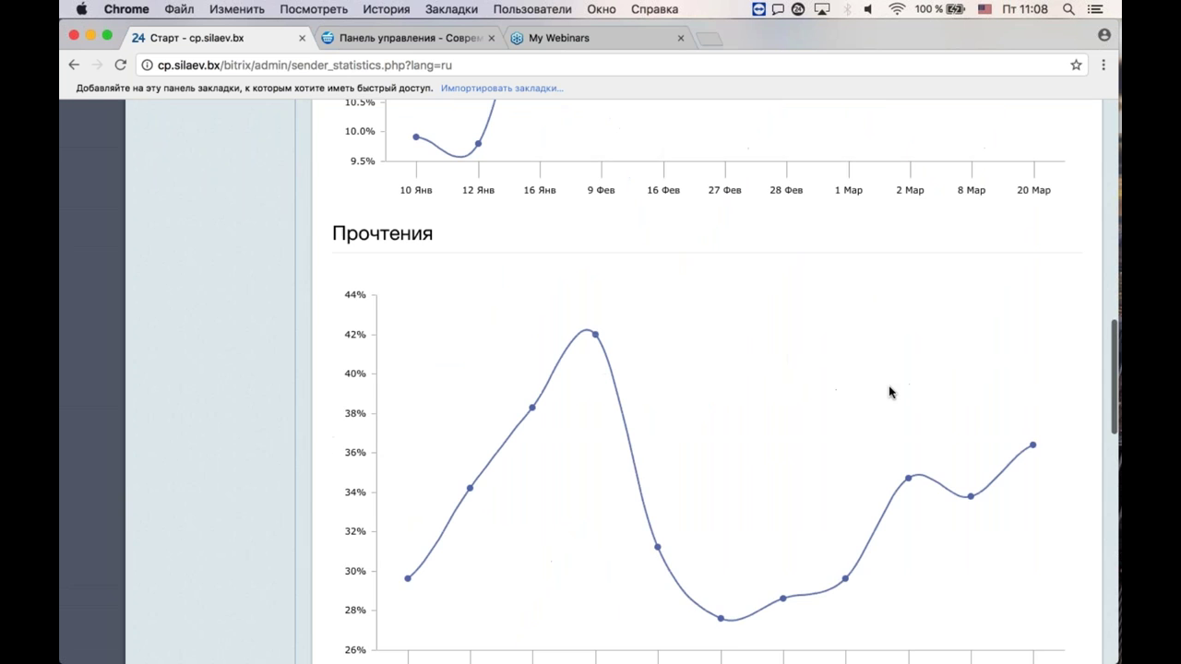
pyautogui.scroll(-2, 891, 392)
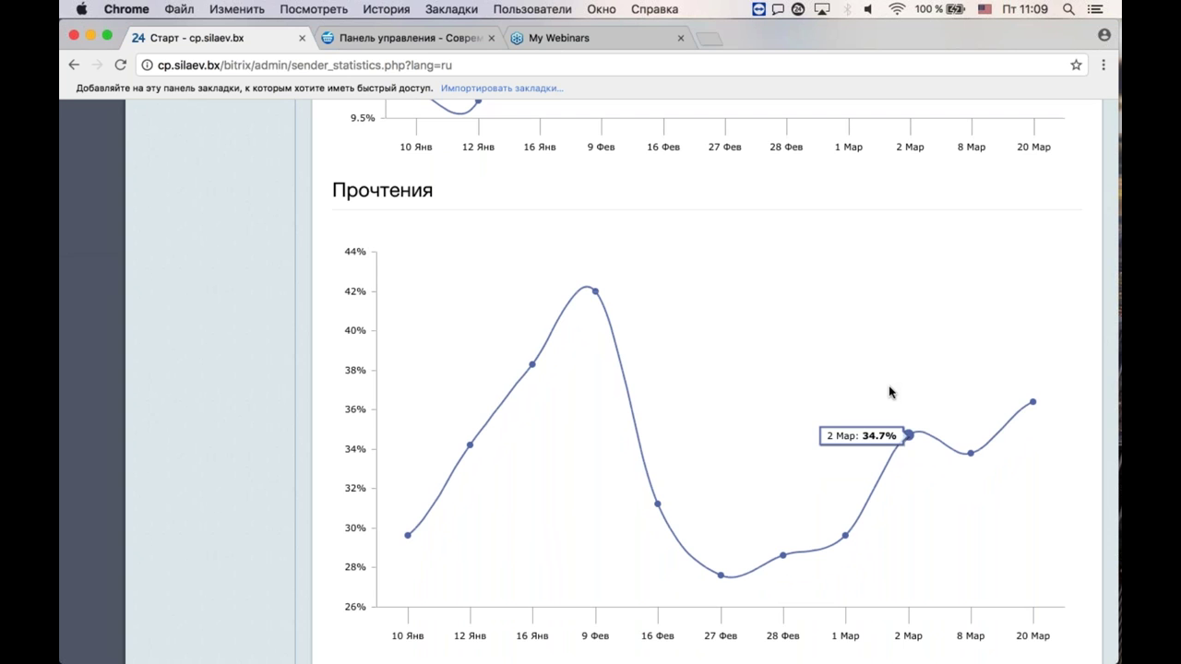
pyautogui.scroll(-1, 891, 393)
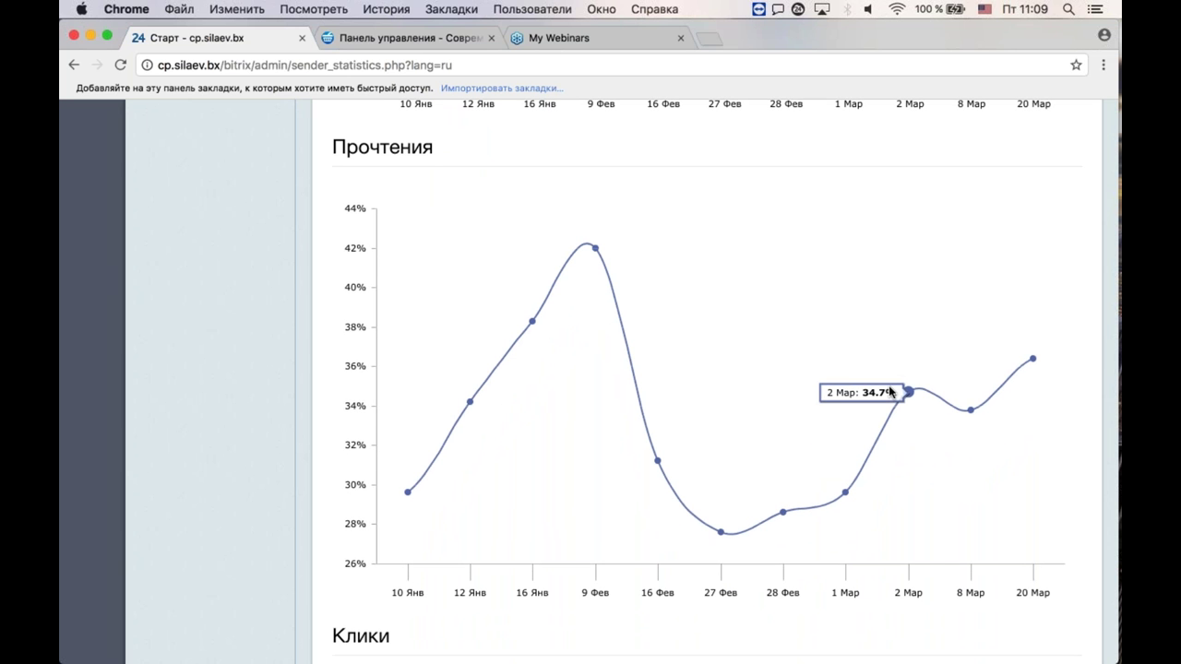
pyautogui.scroll(-1, 890, 393)
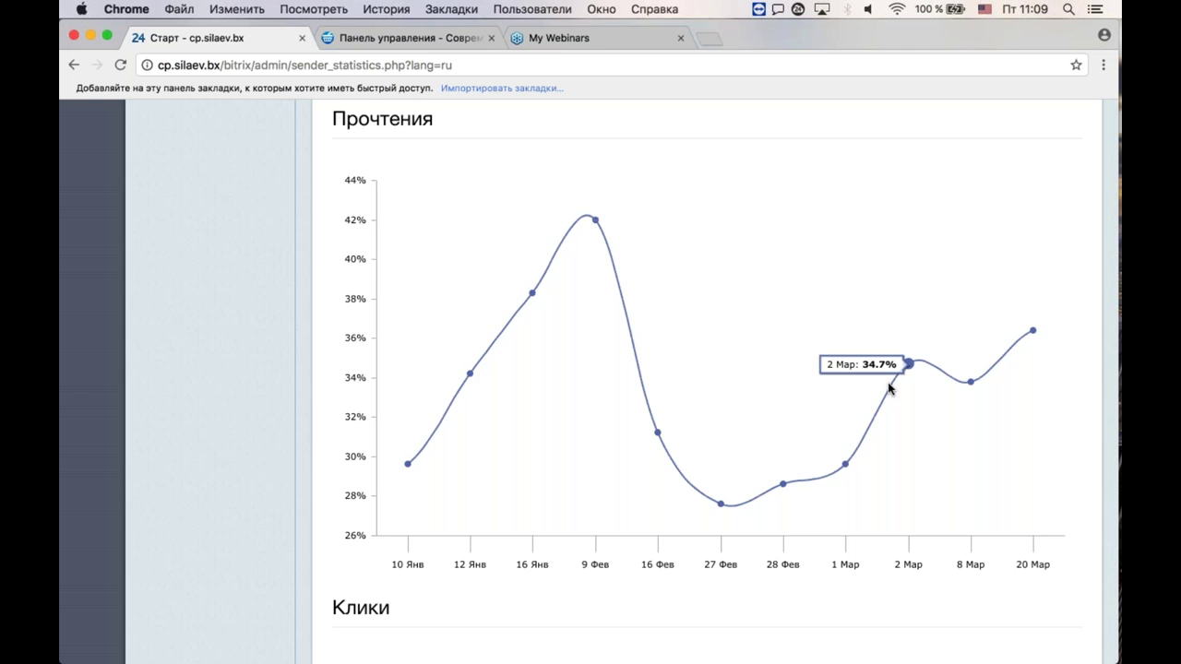
pyautogui.scroll(2, 890, 389)
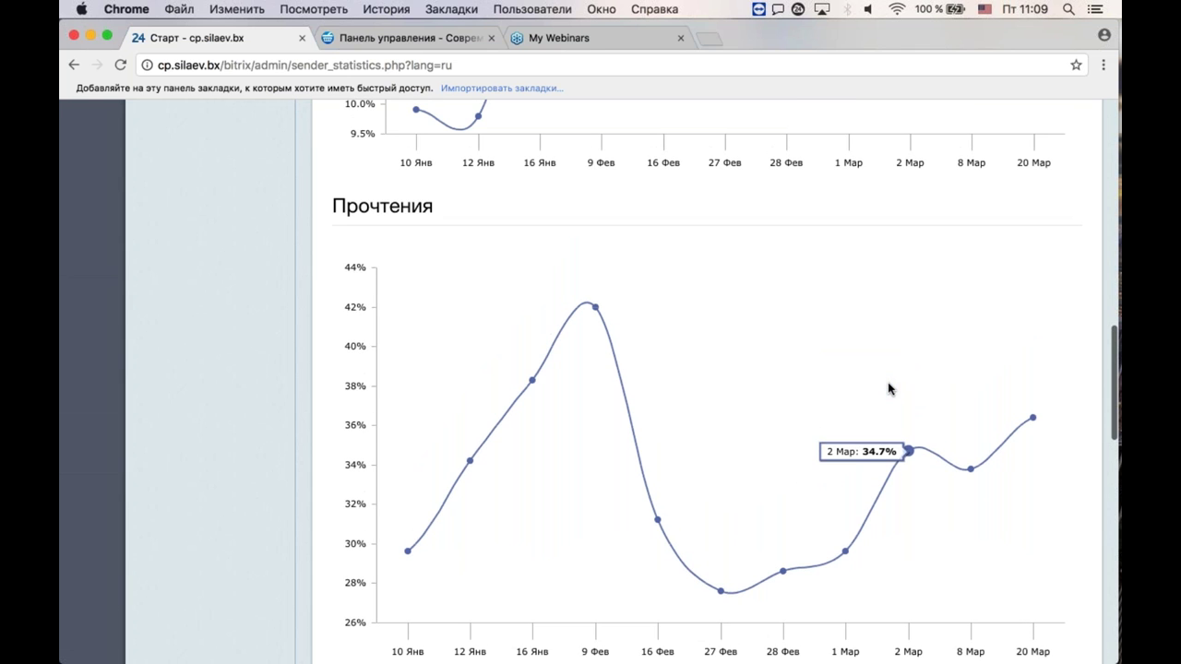
pyautogui.scroll(-5, 890, 389)
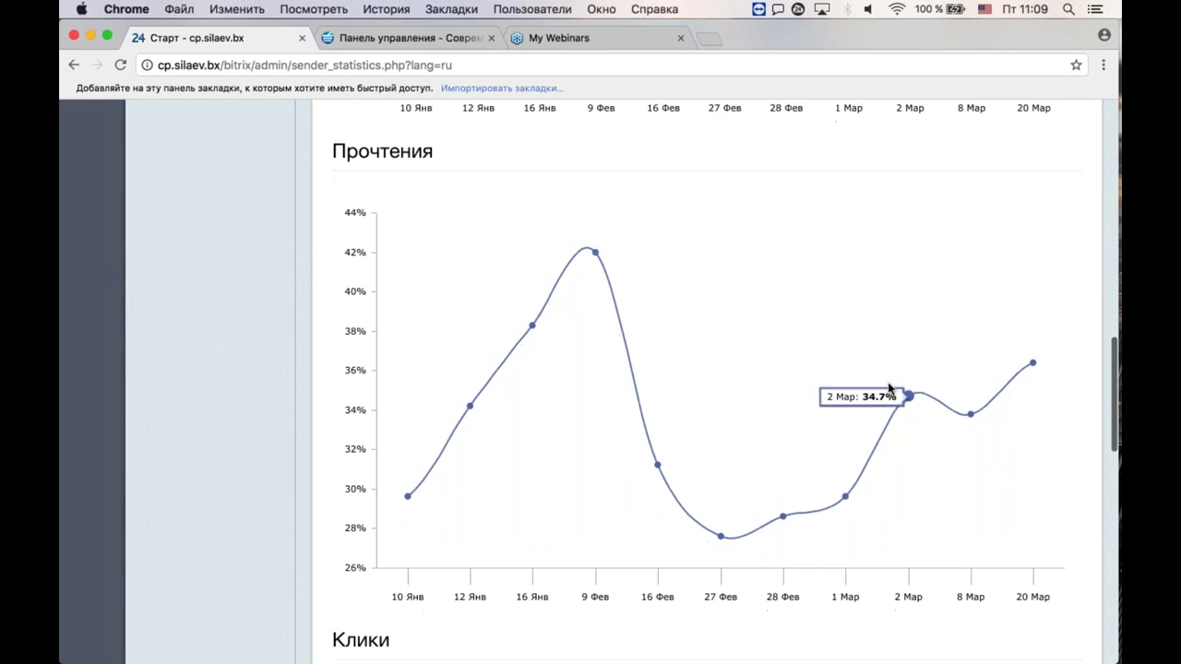
# Step: Look through the "Клики" and "Отписки" charts, then return to the "Динамика эффективности" chart
pyautogui.scroll(-8, 755, 358)
pyautogui.scroll(1, 755, 358)
pyautogui.scroll(-6, 755, 358)
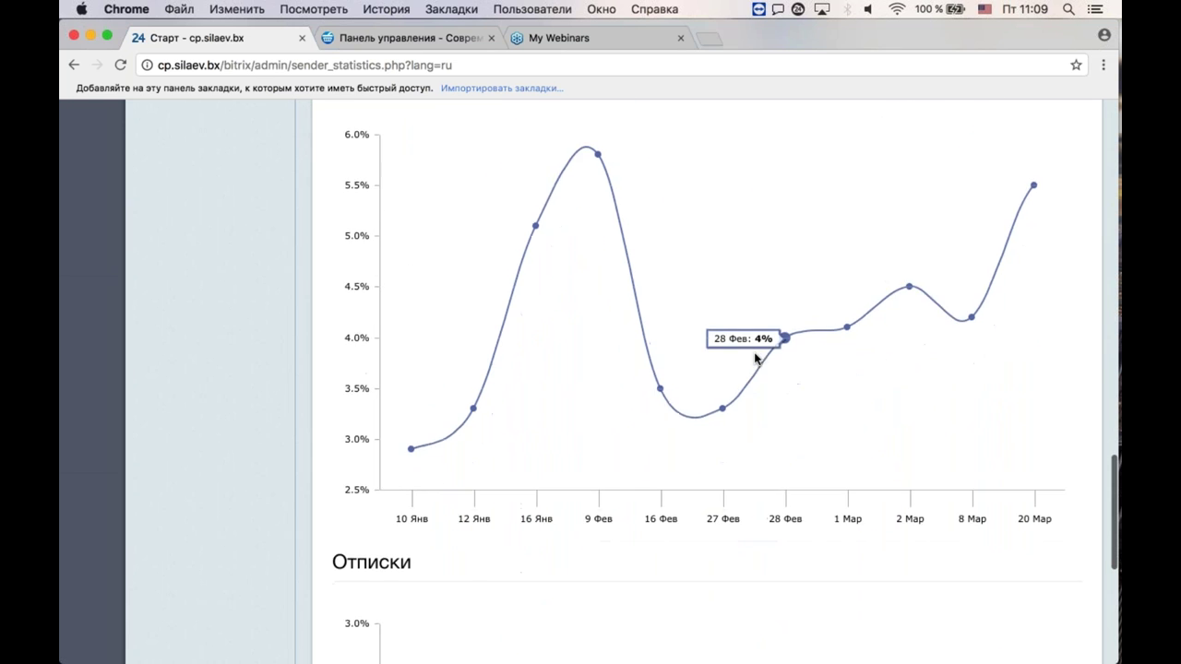
pyautogui.scroll(-4, 755, 358)
pyautogui.scroll(11, 755, 358)
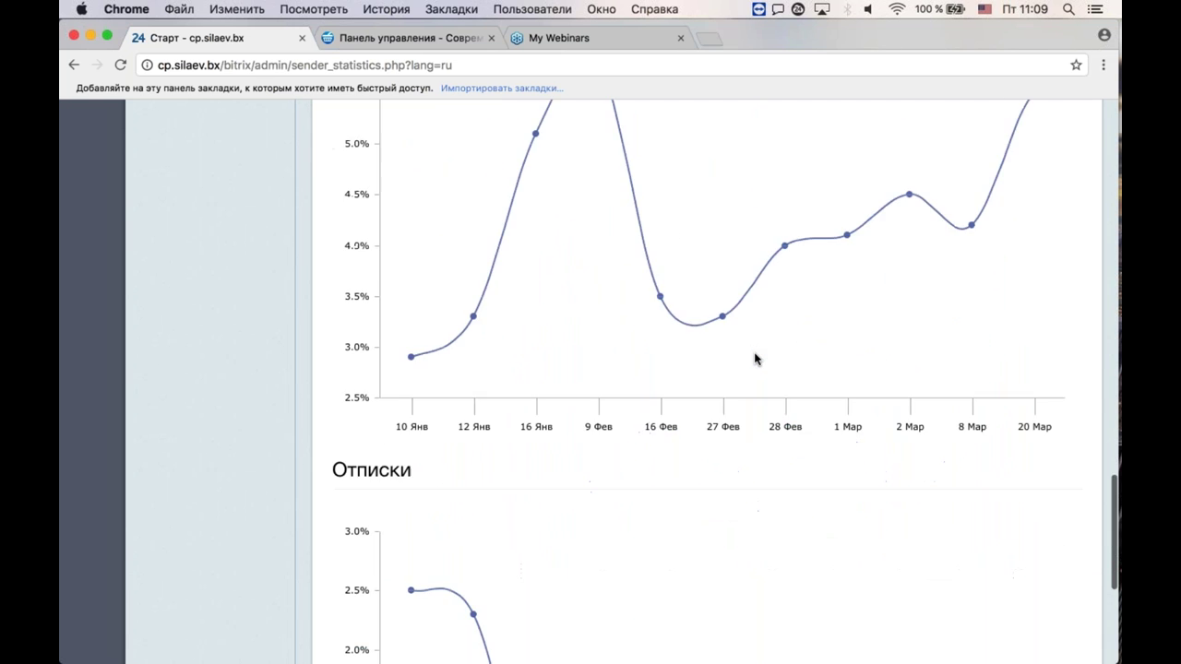
pyautogui.scroll(12, 755, 358)
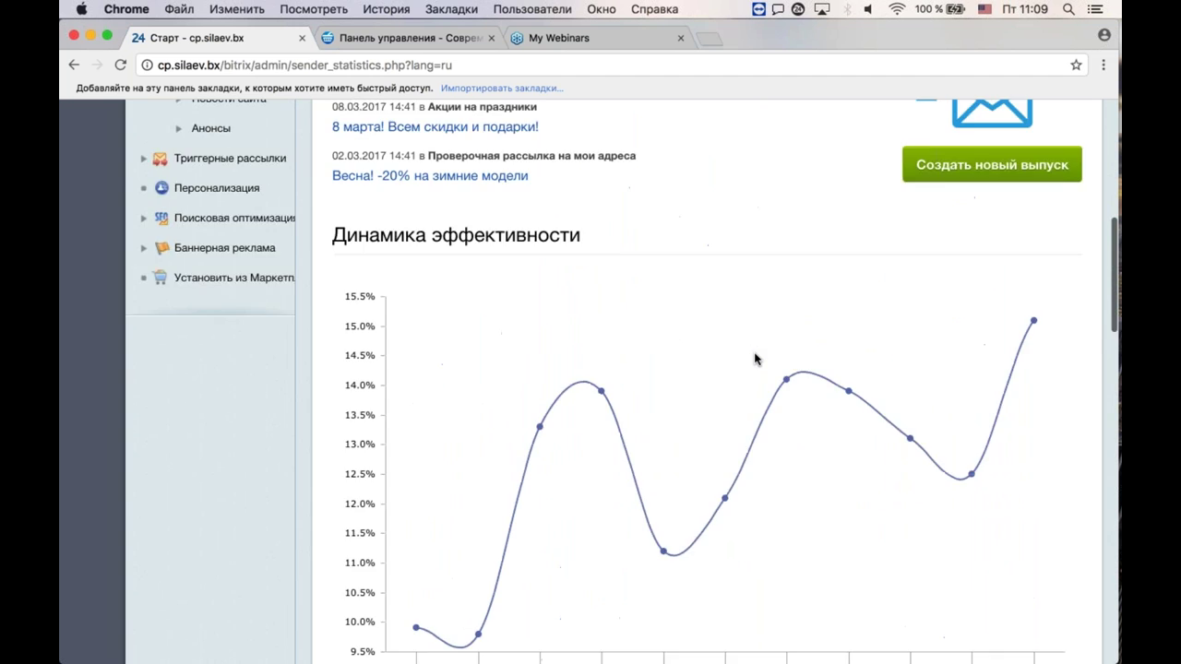
# Step: Review the effectiveness level scale and the six-month summary totals, and open the author filter of the mailing statistics
pyautogui.scroll(-1, 755, 358)
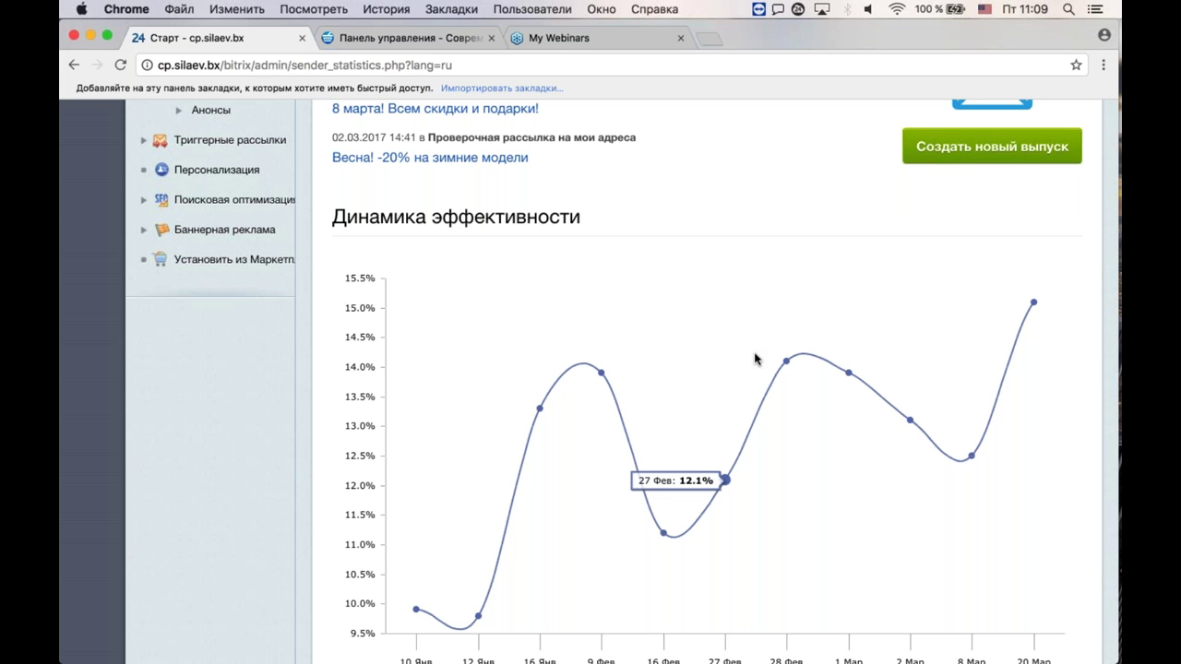
pyautogui.scroll(5, 754, 358)
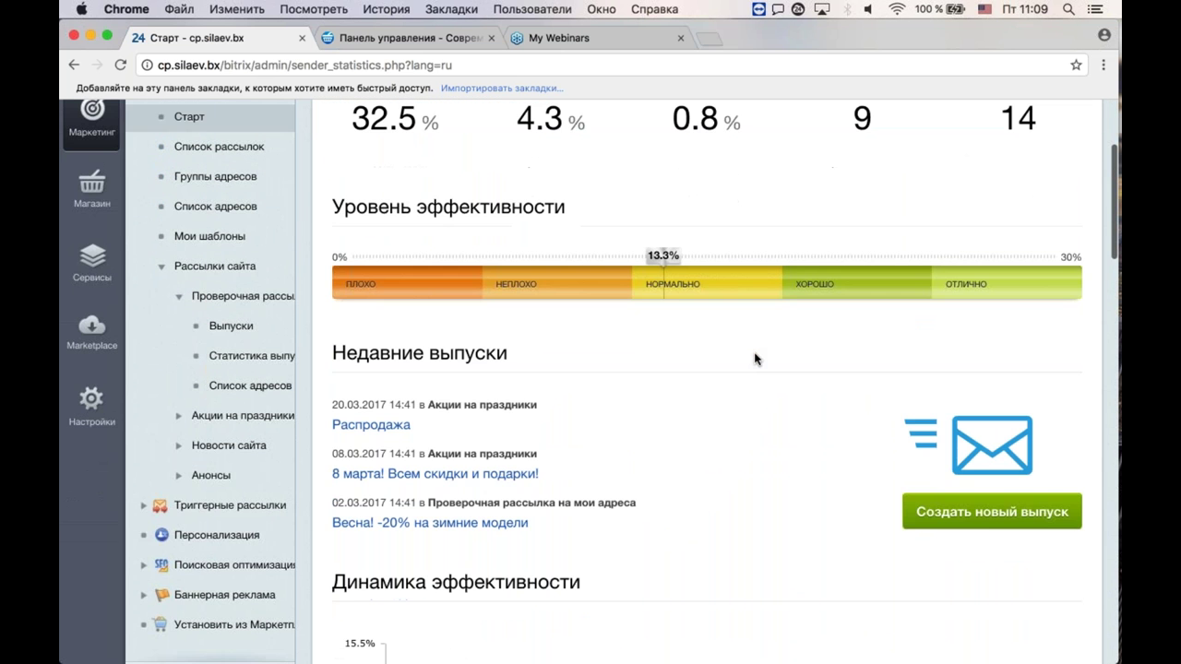
pyautogui.scroll(-4, 754, 358)
pyautogui.scroll(5, 755, 358)
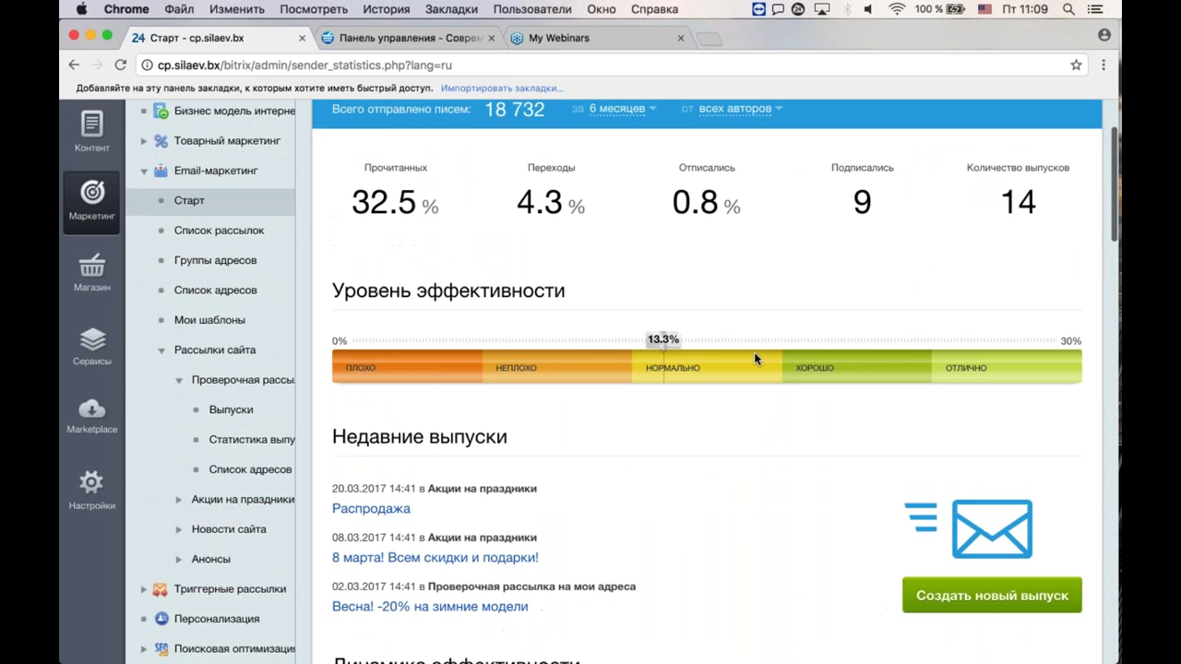
pyautogui.scroll(1, 754, 358)
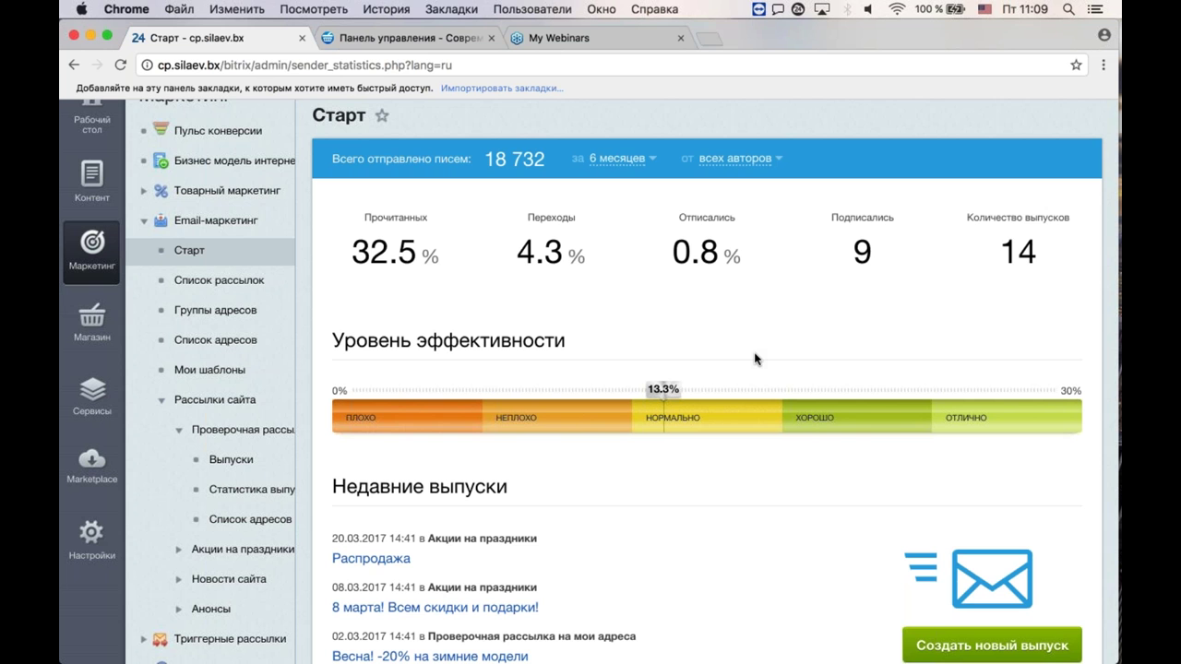
pyautogui.scroll(1, 755, 358)
pyautogui.scroll(2, 755, 359)
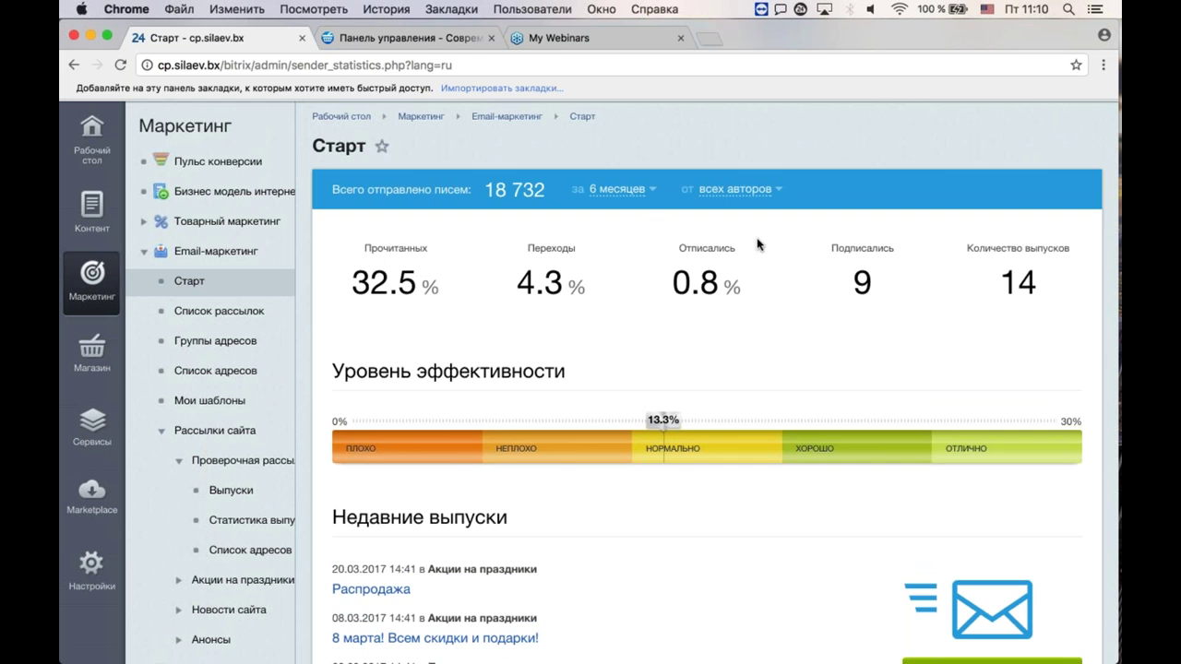
pyautogui.click(780, 188)
# Step: Open the statistics of the recent issue "Распродажа" in a new browser tab and switch to it
pyautogui.scroll(-5, 663, 282)
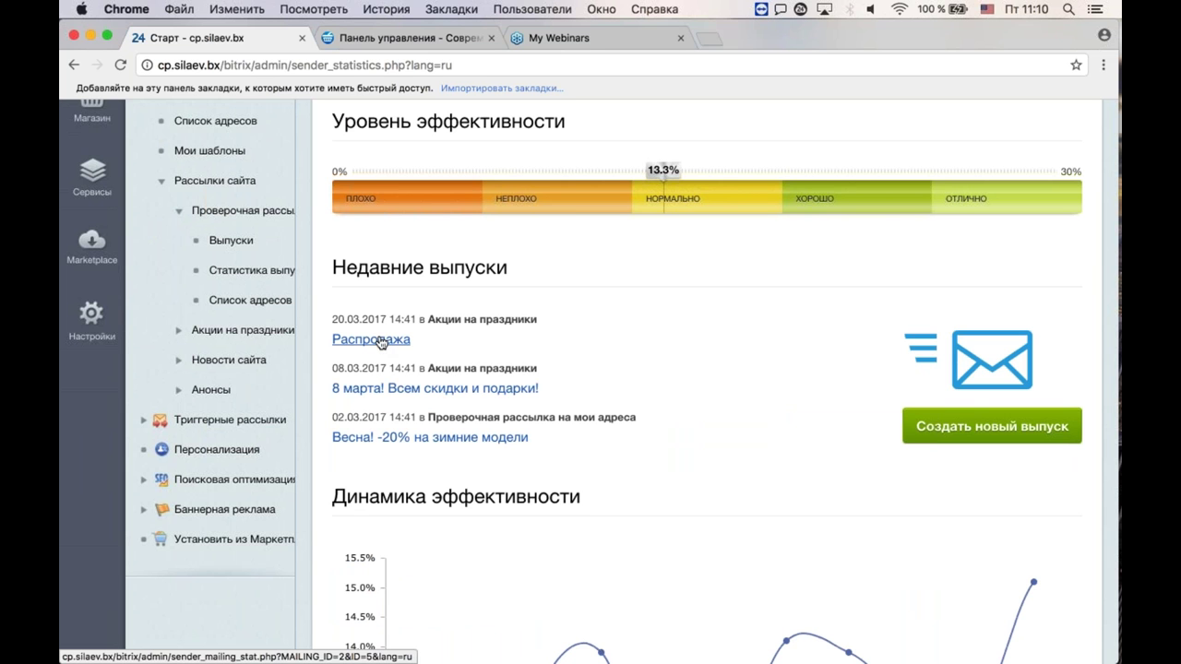
pyautogui.keyDown('super'); pyautogui.click(379, 341); pyautogui.keyUp('super')
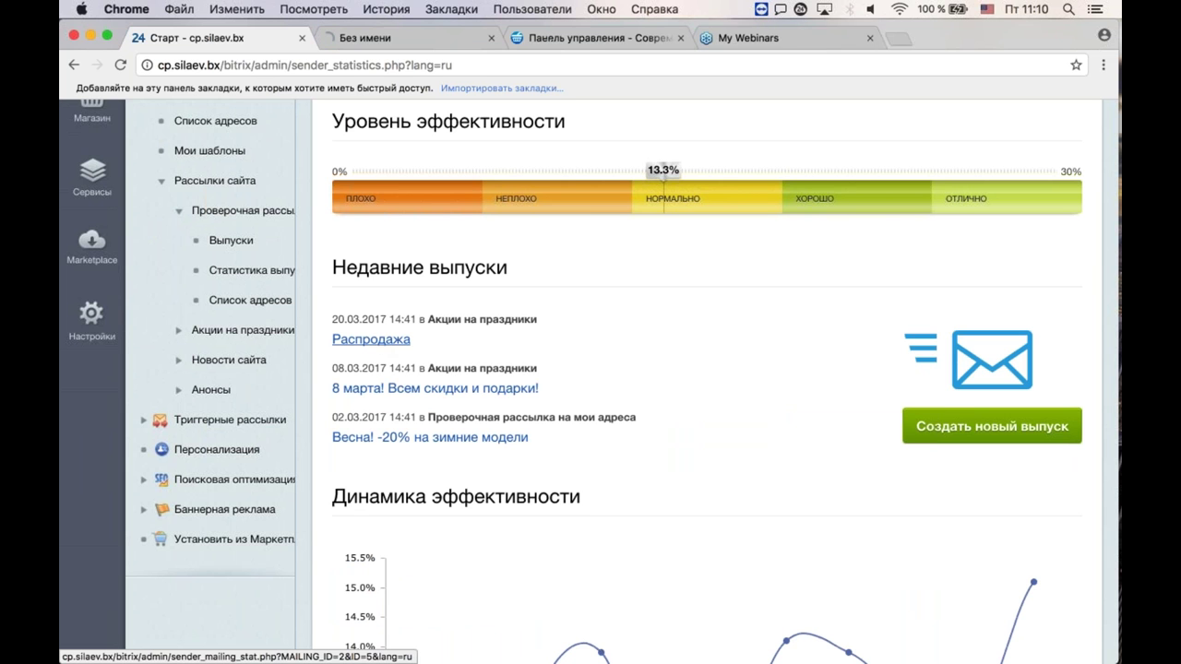
pyautogui.click(393, 38)
# Step: Examine the "Распродажа" issue's effectiveness level, view and click rates against the mailing averages, and its read, click, error and unsubscribe counts
pyautogui.scroll(-5, 514, 305)
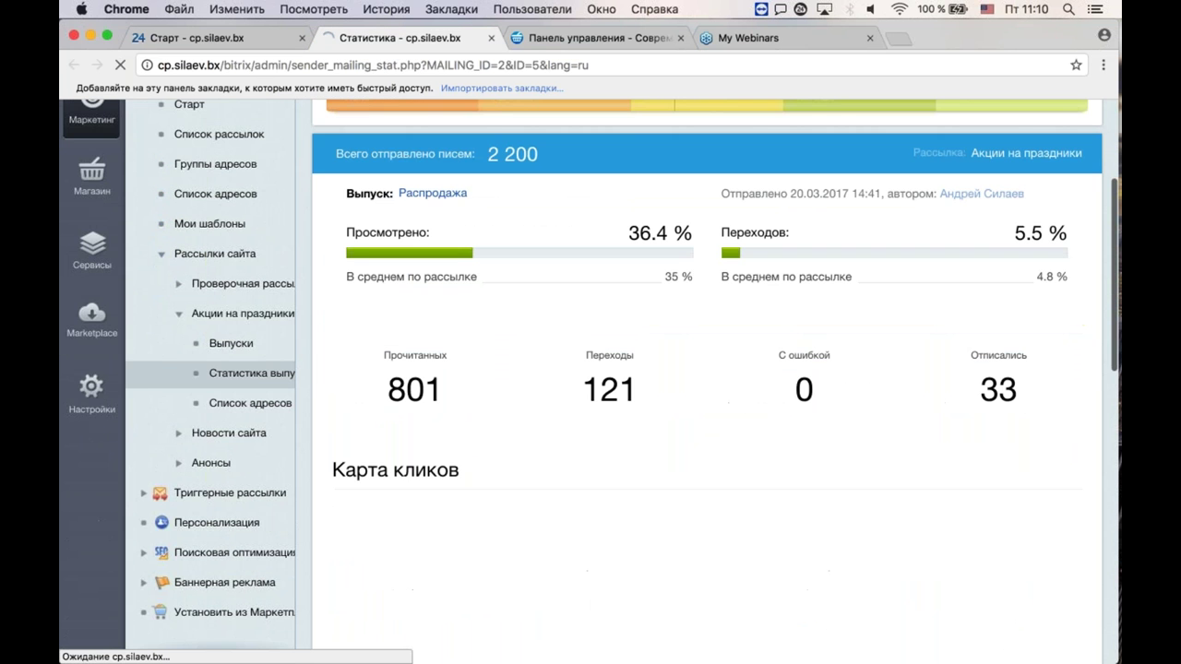
pyautogui.scroll(3, 535, 224)
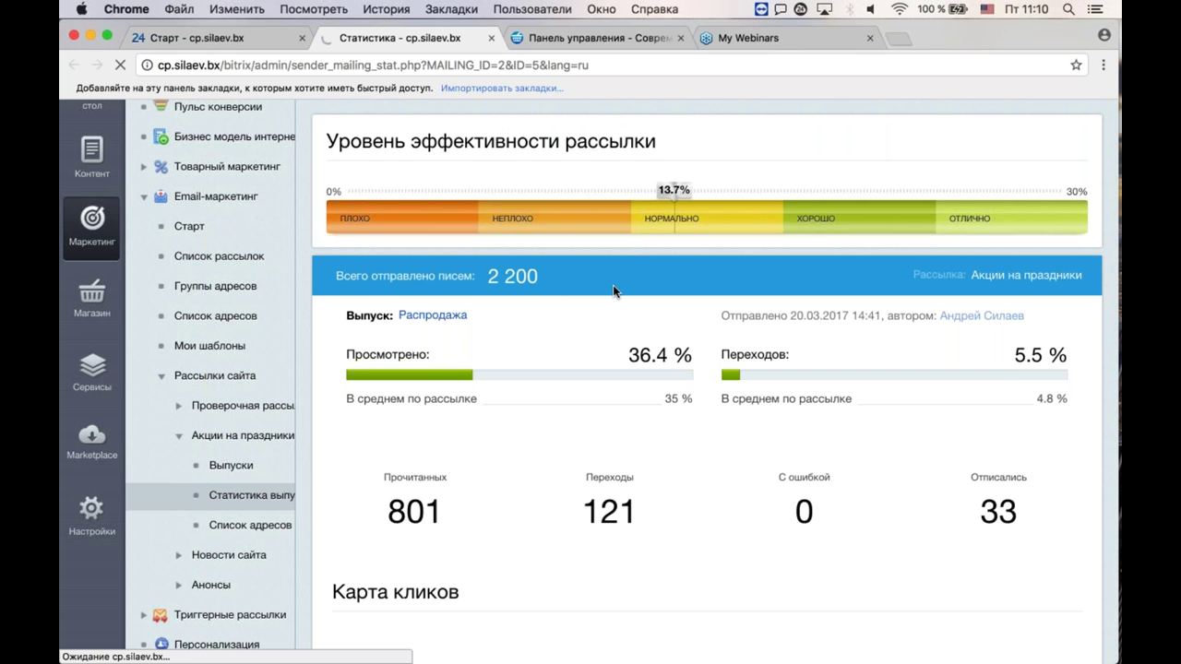
pyautogui.scroll(-2, 592, 303)
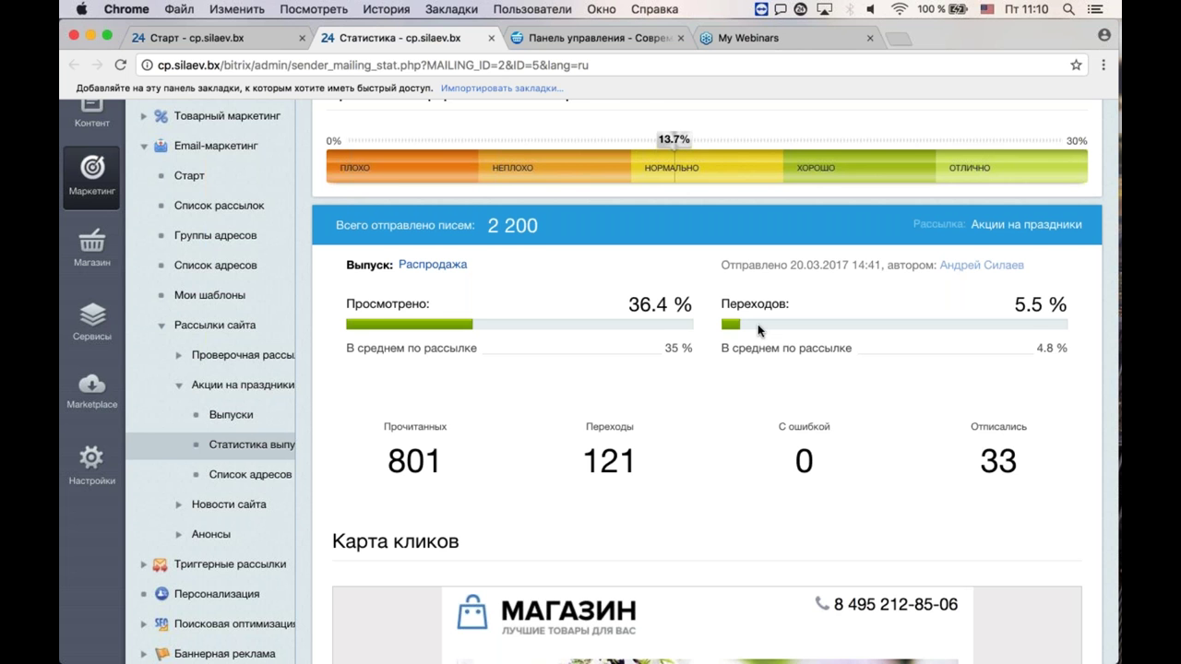
pyautogui.scroll(1, 734, 305)
pyautogui.scroll(2, 687, 249)
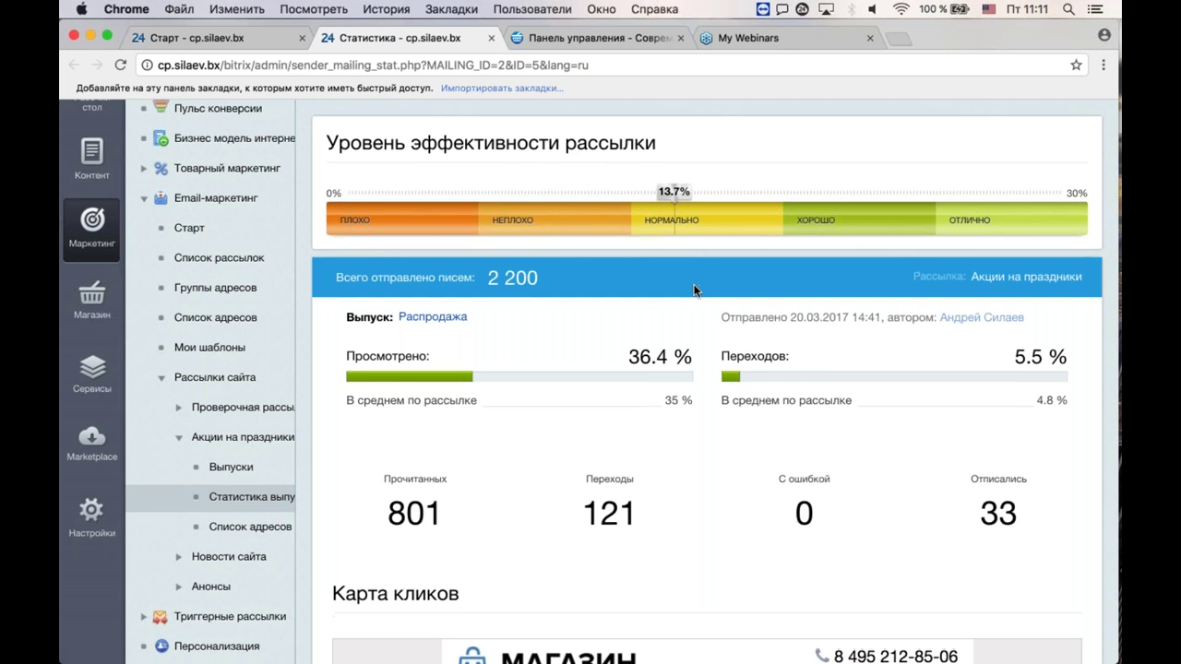
pyautogui.scroll(1, 692, 281)
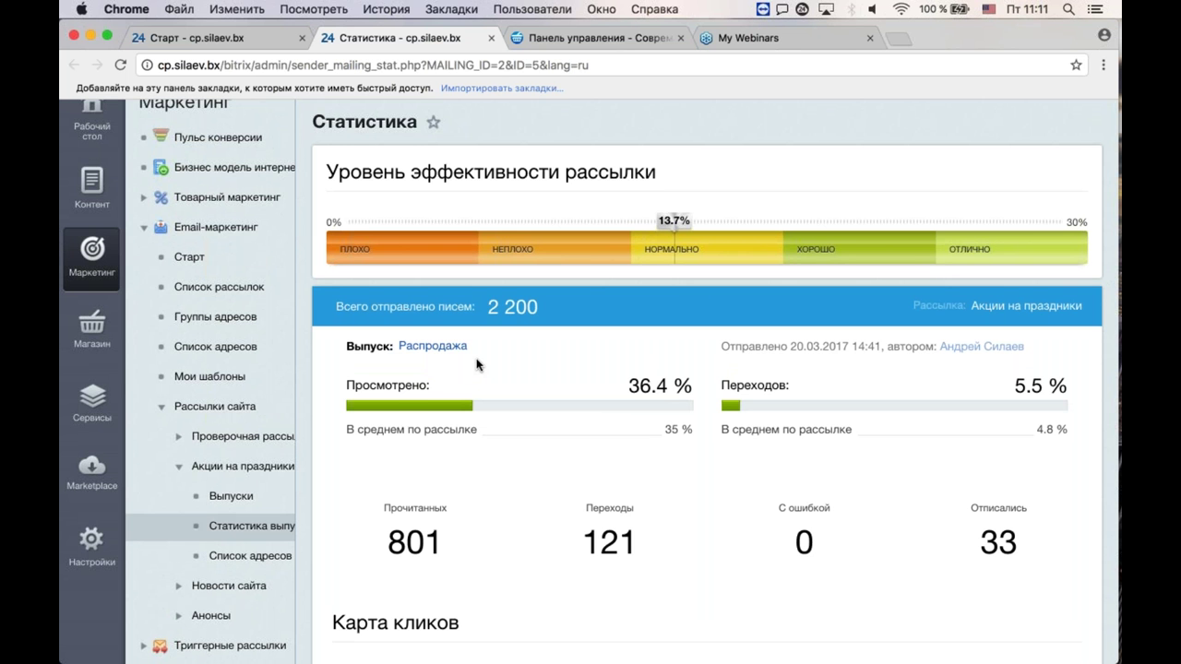
pyautogui.scroll(-5, 476, 364)
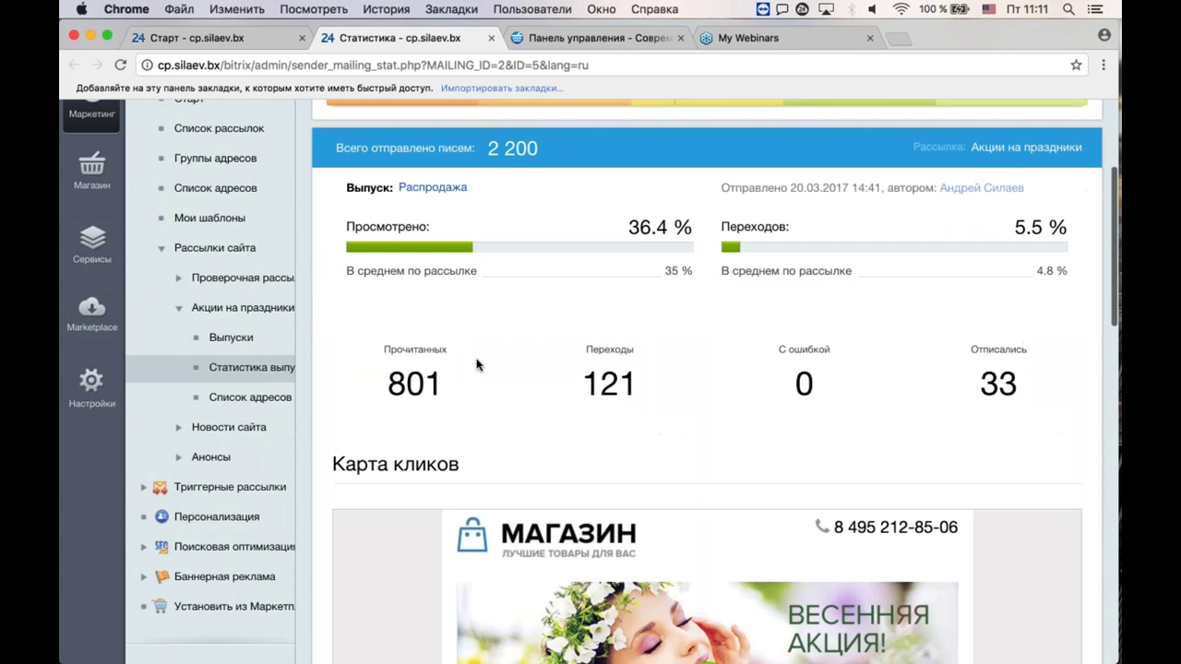
pyautogui.scroll(5, 476, 365)
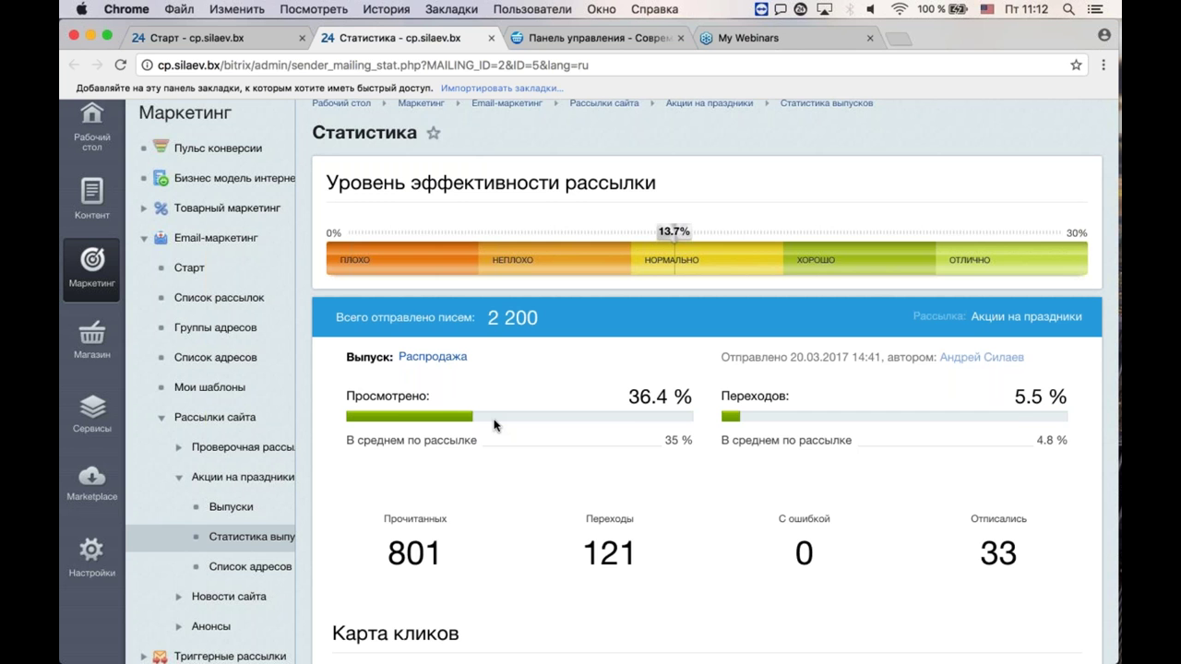
pyautogui.scroll(-1, 495, 424)
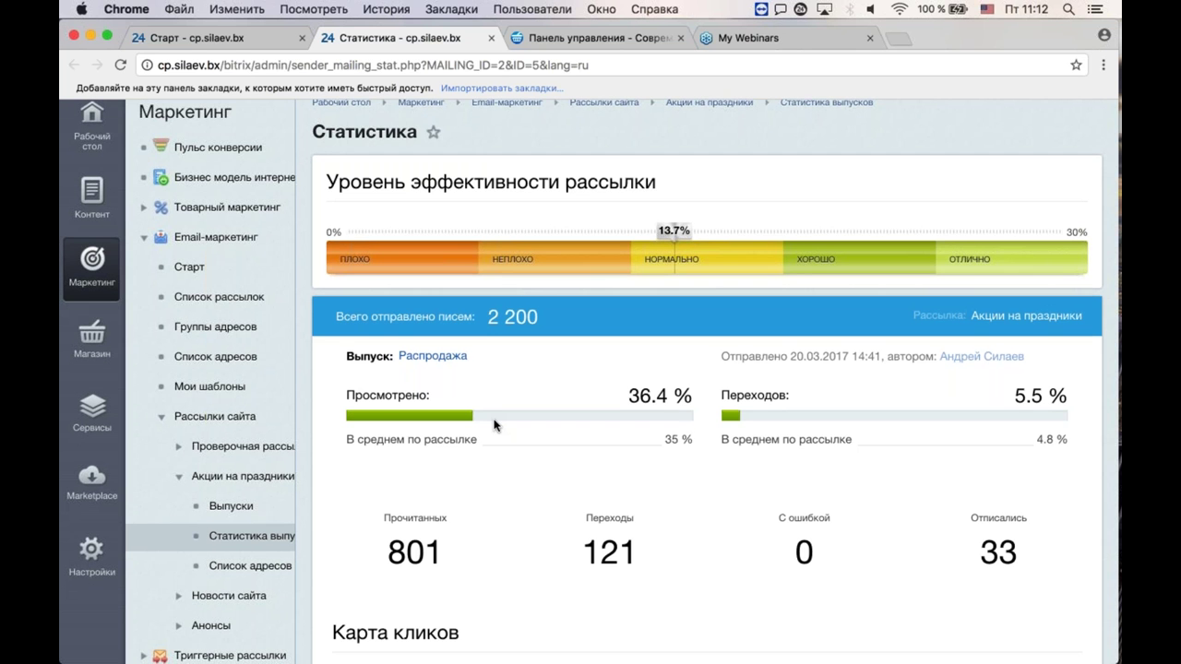
pyautogui.scroll(1, 496, 415)
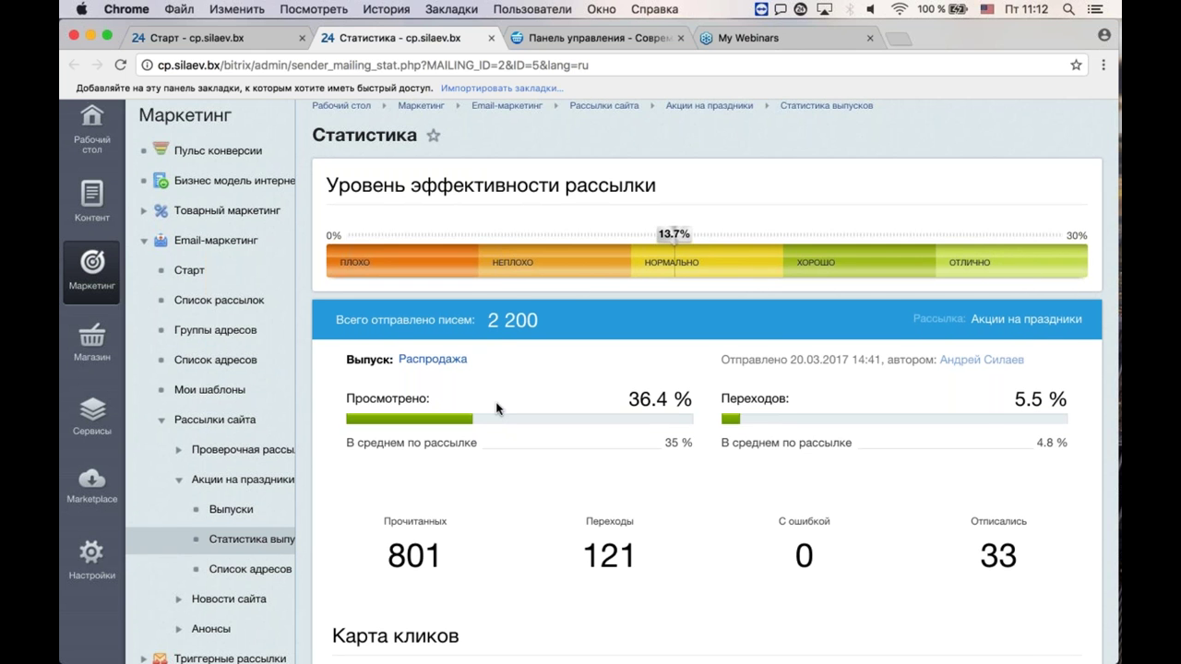
pyautogui.scroll(-1, 503, 401)
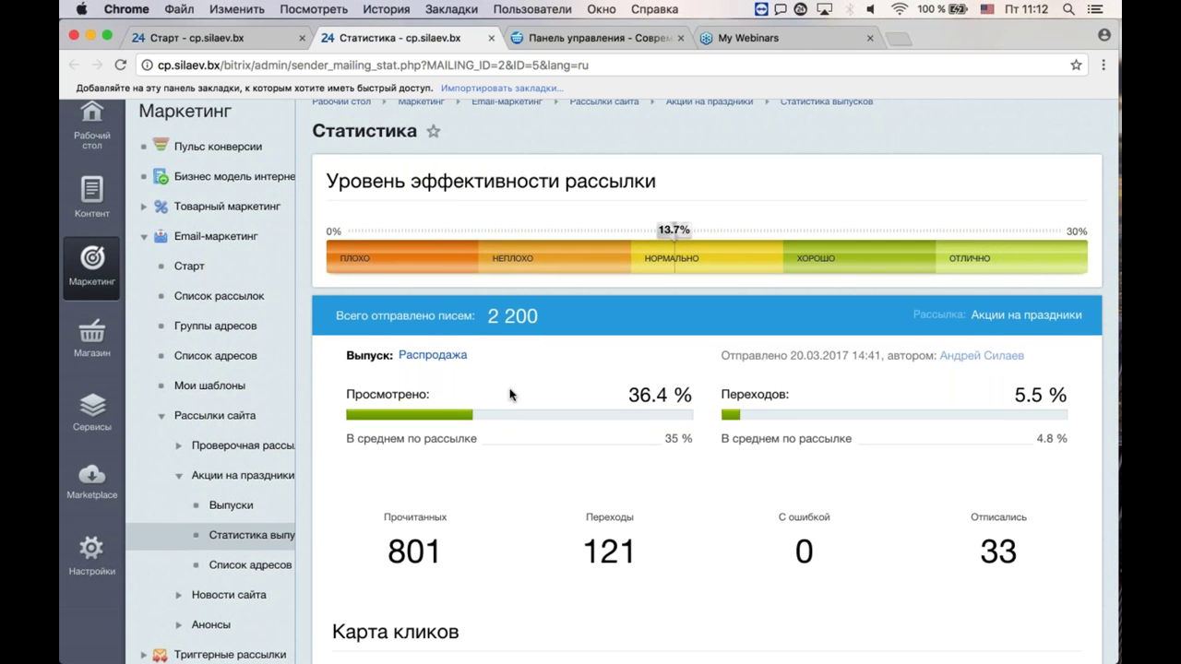
pyautogui.scroll(-1, 531, 386)
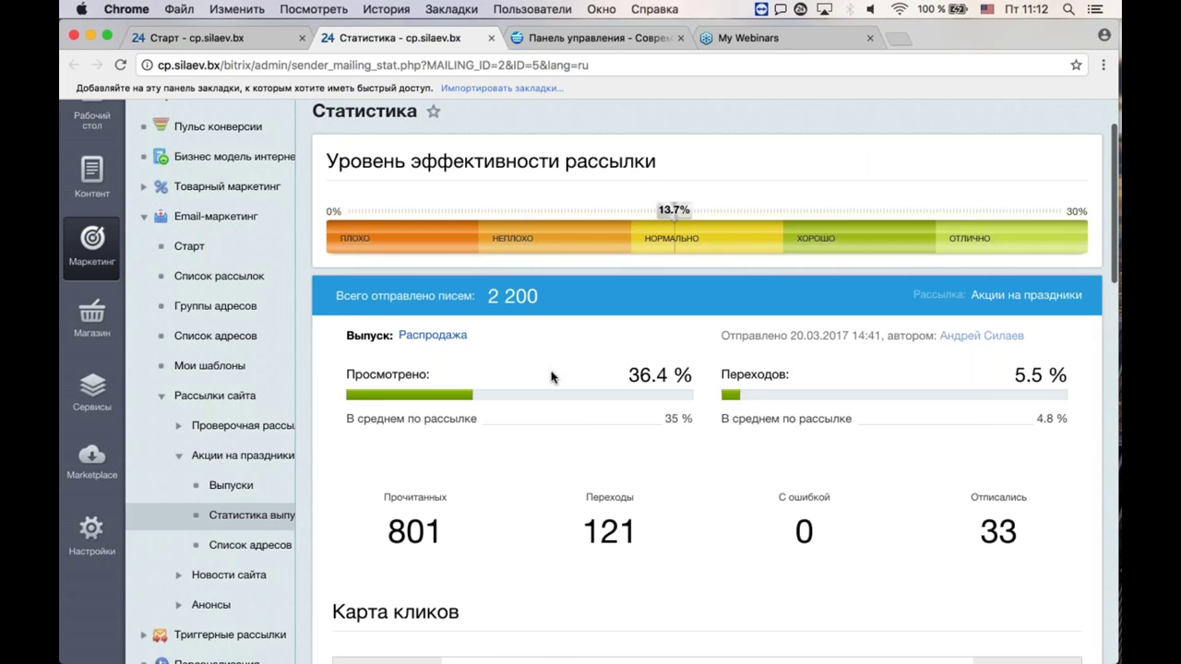
# Step: Examine the "Карта кликов" of the "Распродажа" issue, comparing the click shares of the banner and the site link button
pyautogui.scroll(-10, 552, 376)
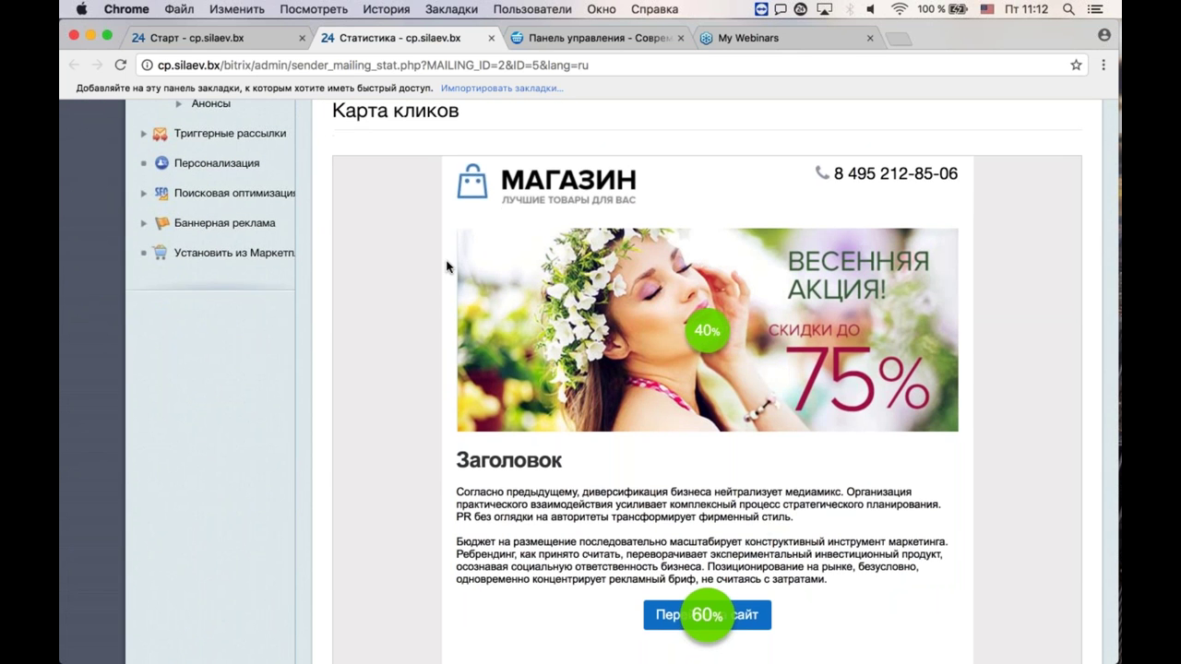
pyautogui.scroll(-1, 446, 267)
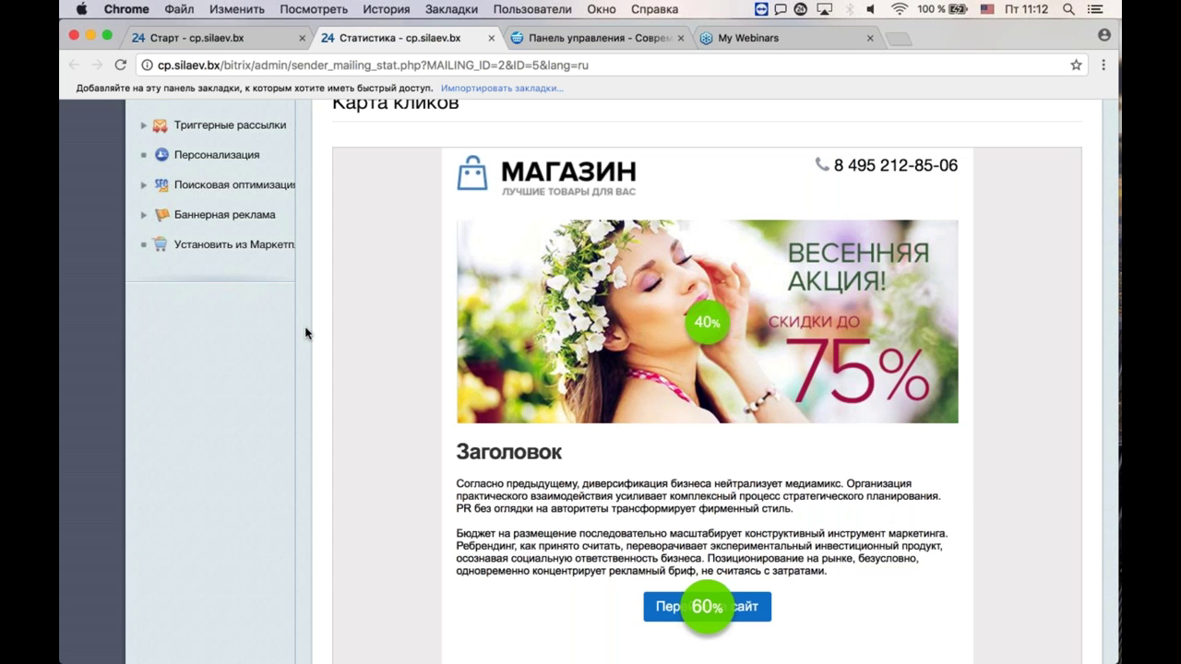
pyautogui.scroll(-1, 304, 337)
pyautogui.scroll(-2, 300, 340)
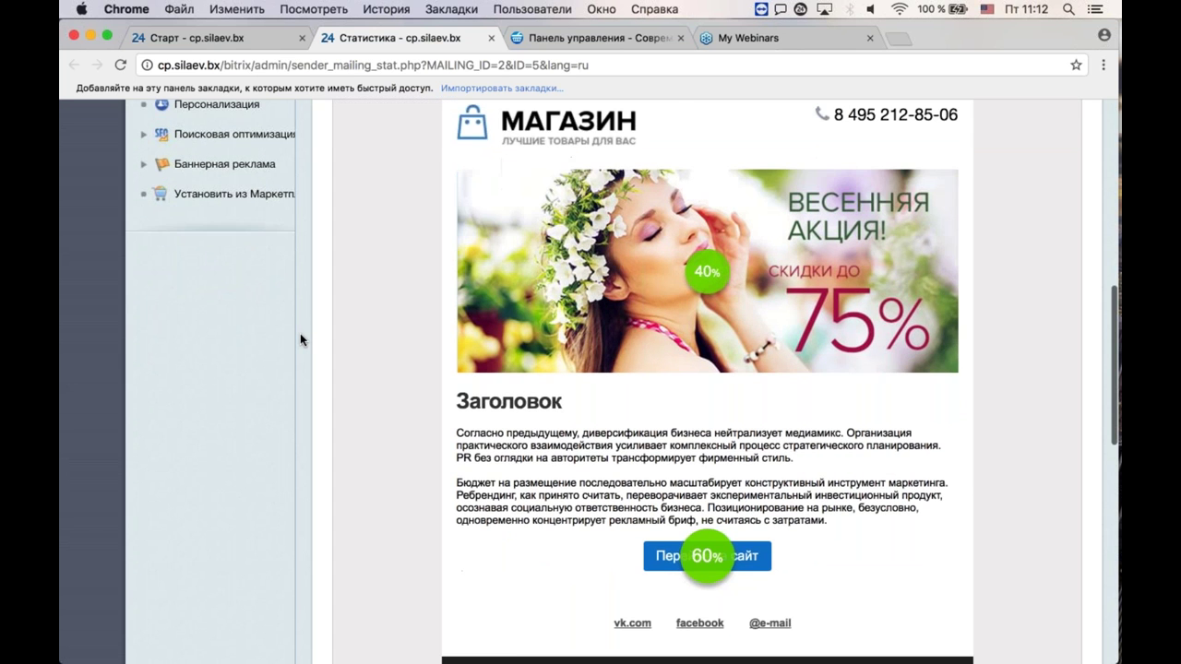
pyautogui.scroll(-3, 300, 340)
pyautogui.scroll(4, 322, 232)
pyautogui.scroll(-1, 322, 232)
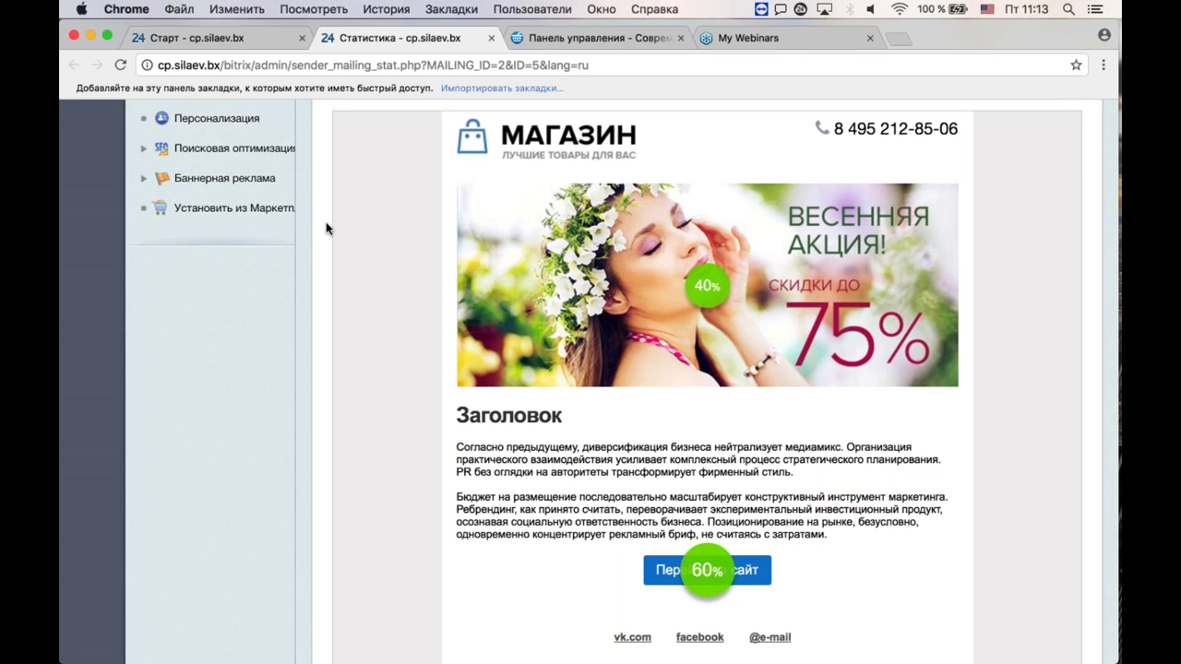
pyautogui.scroll(2, 326, 227)
pyautogui.scroll(4, 422, 185)
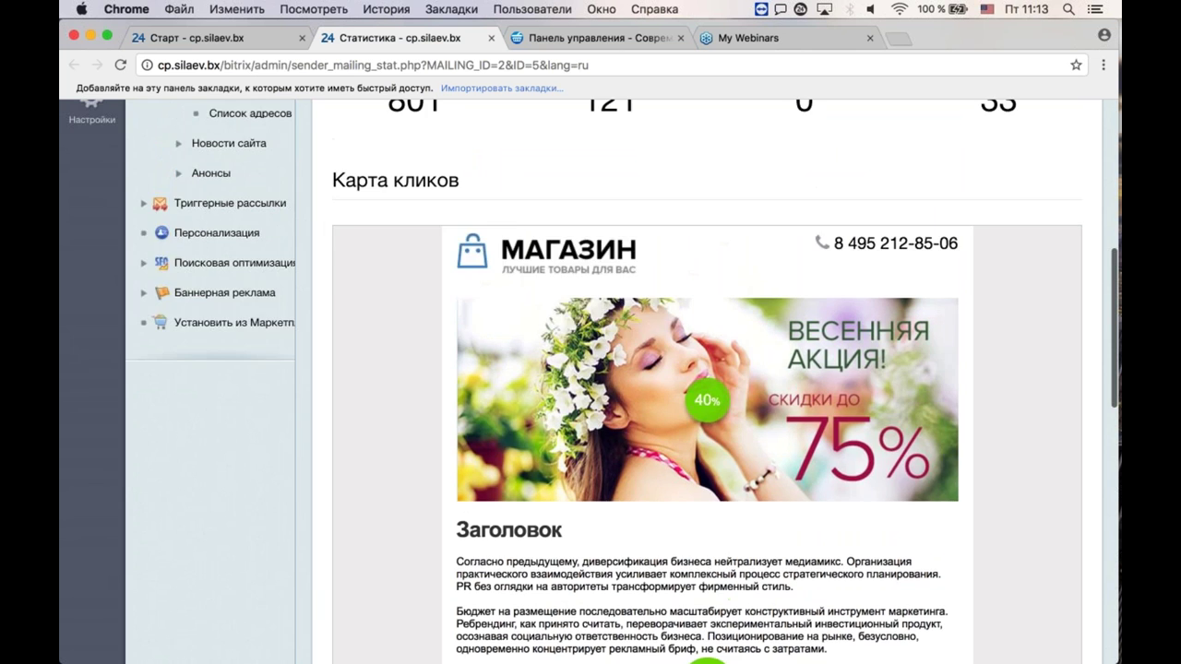
# Step: Review the view and click rates and the read, click, error and unsubscribe counts of the "Распродажа" issue again
pyautogui.scroll(7, 462, 212)
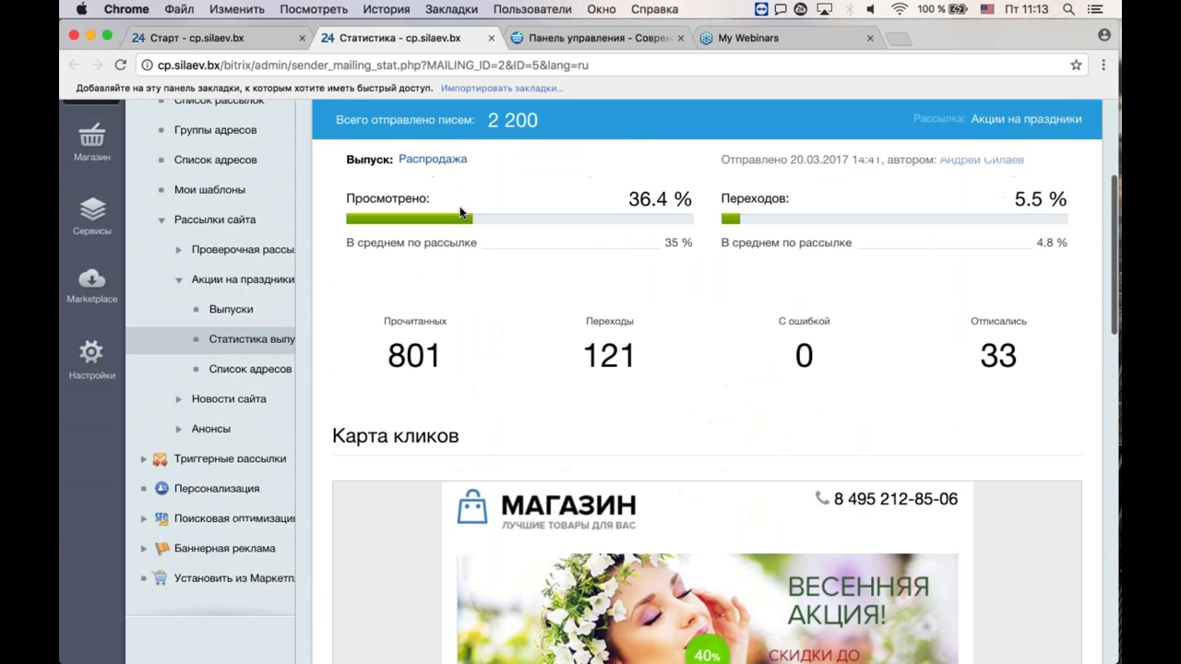
pyautogui.rightClick(459, 203)
pyautogui.press('Escape')
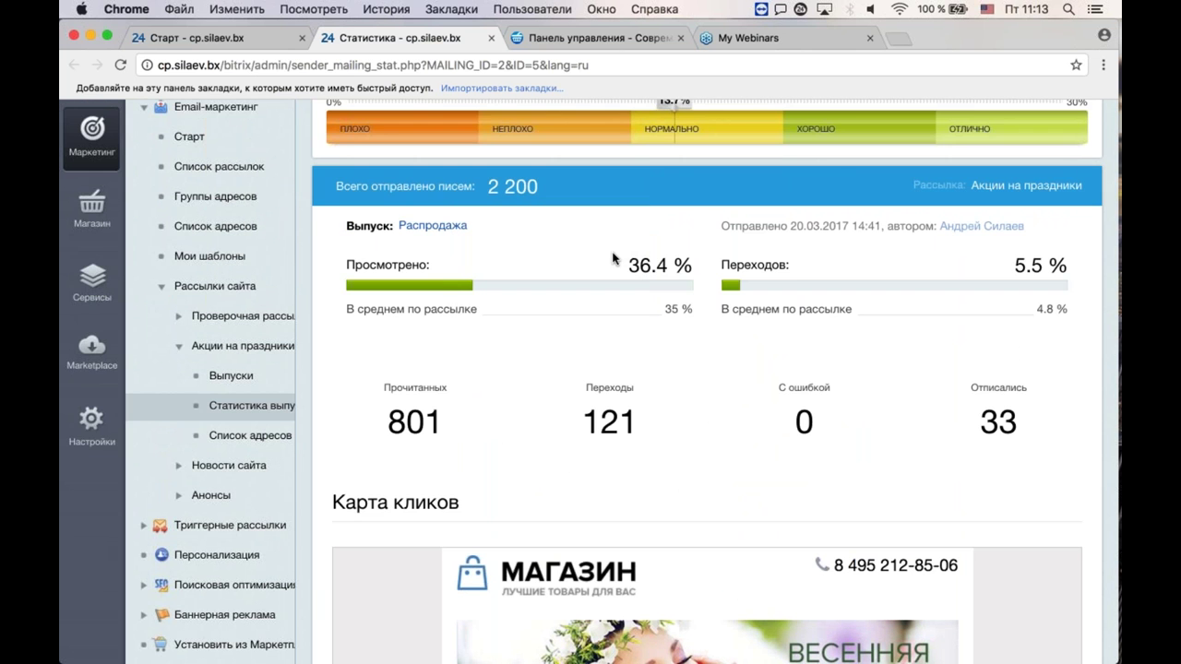
pyautogui.scroll(-4, 612, 259)
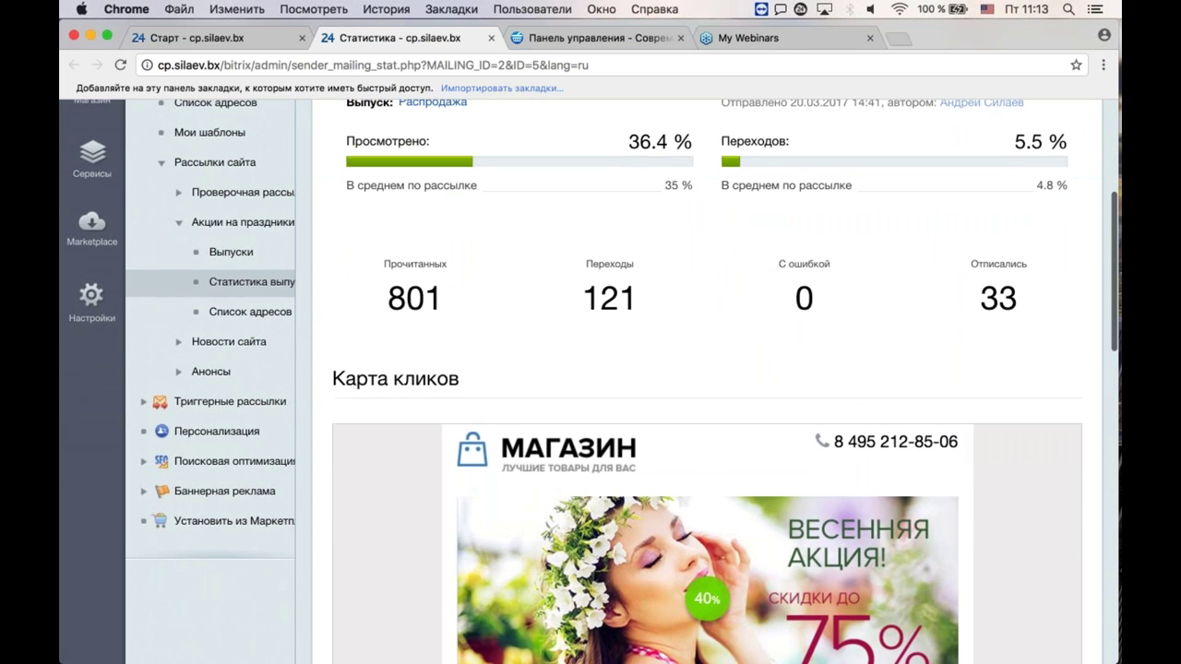
pyautogui.scroll(2, 612, 255)
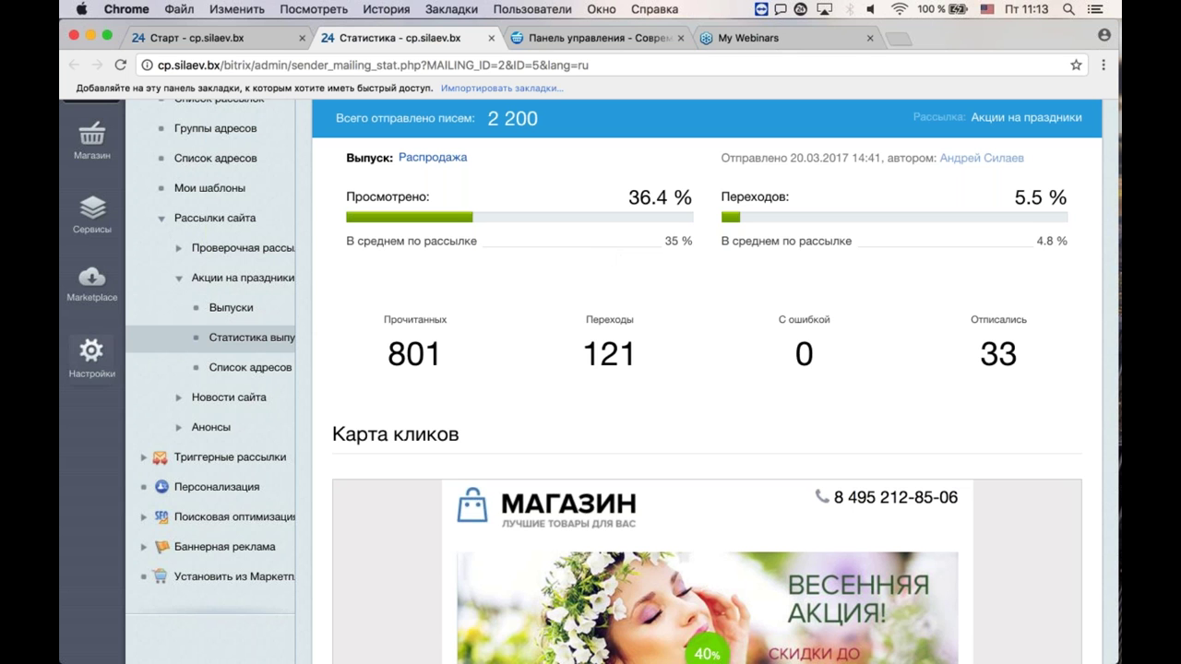
# Step: Look through the Настройки and Marketplace sections, including the "Обновление платформы" entry, and return to the Маркетинг section
pyautogui.click(91, 355)
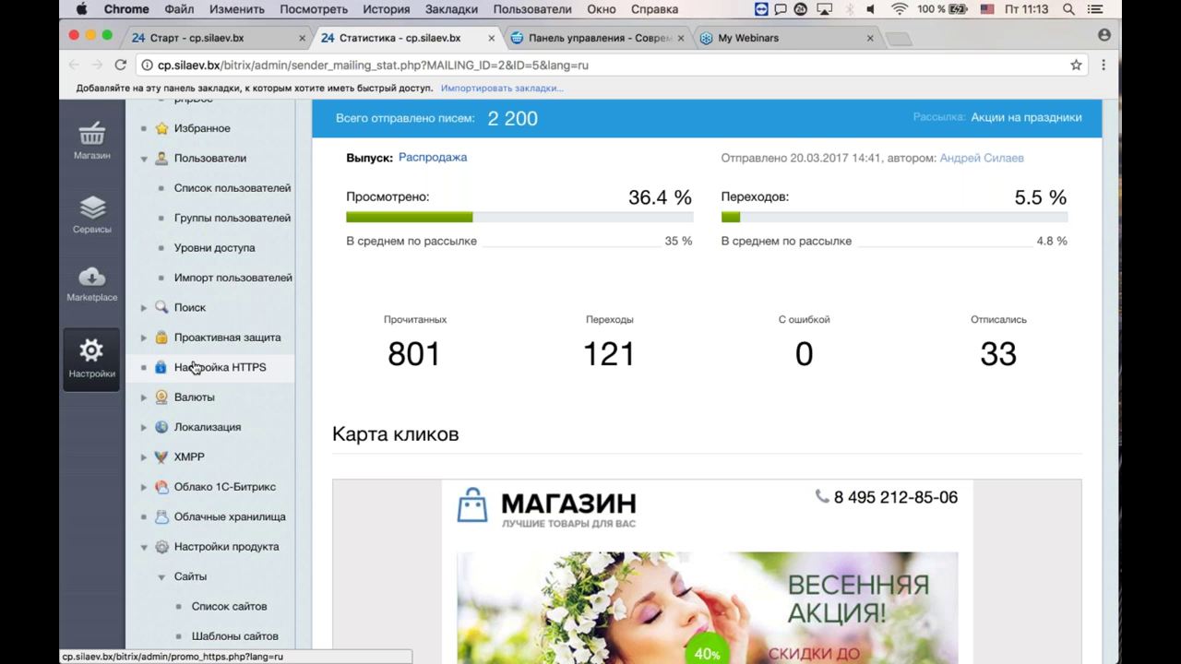
pyautogui.scroll(-1, 195, 367)
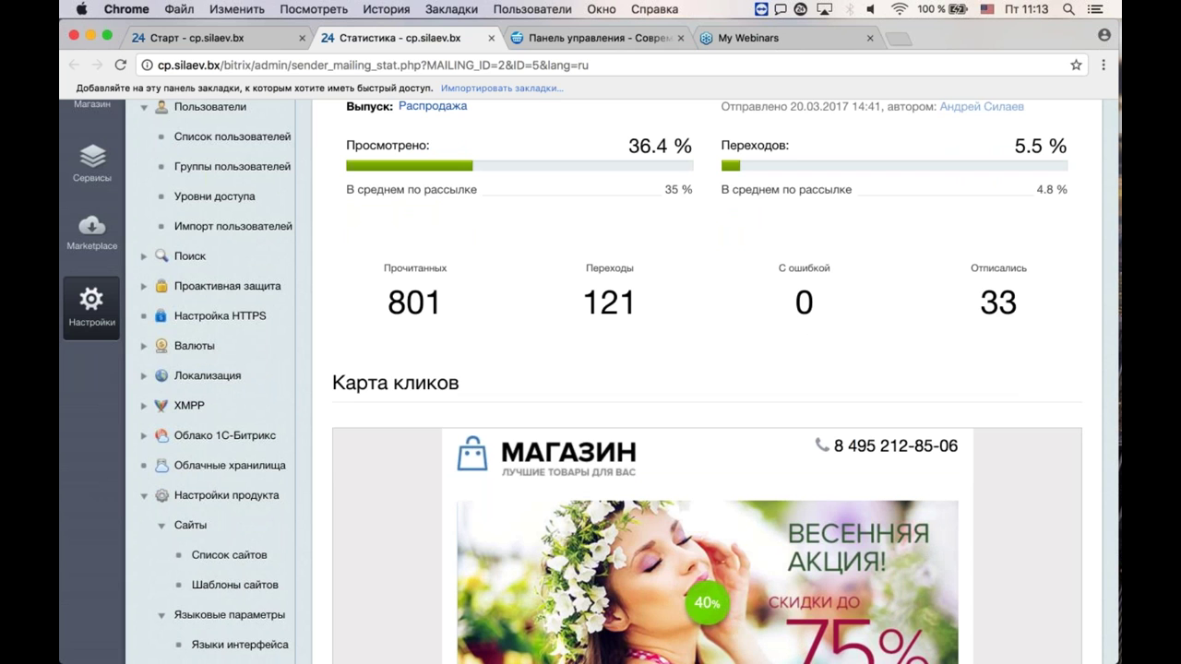
pyautogui.click(117, 256)
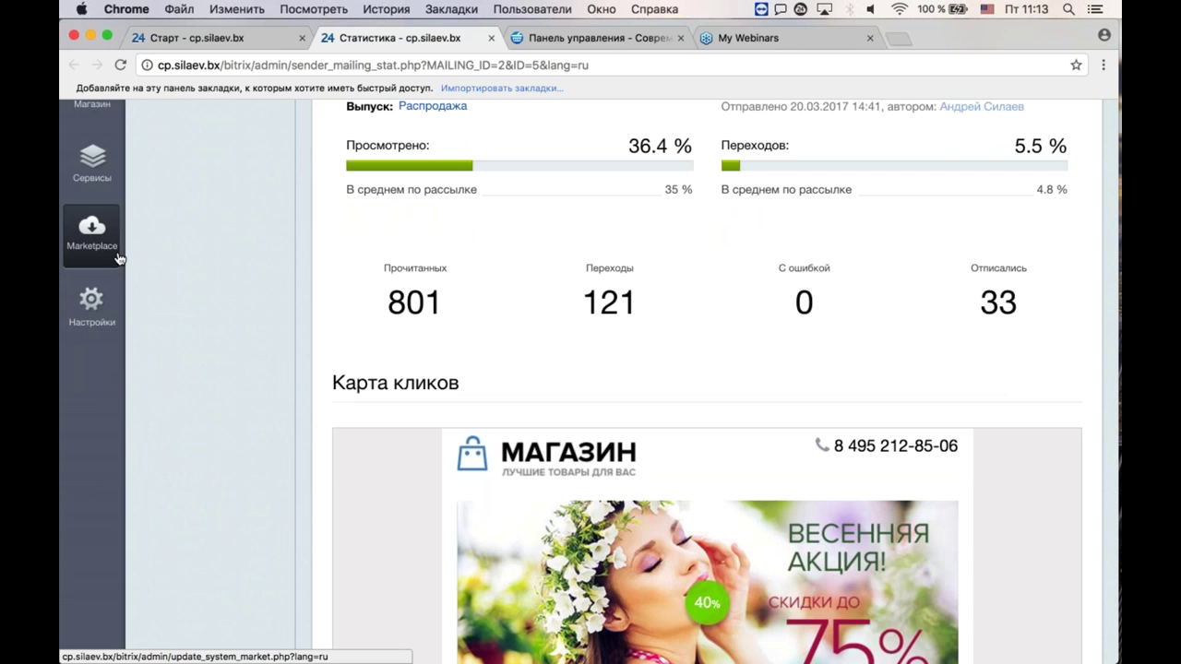
pyautogui.scroll(5, 194, 266)
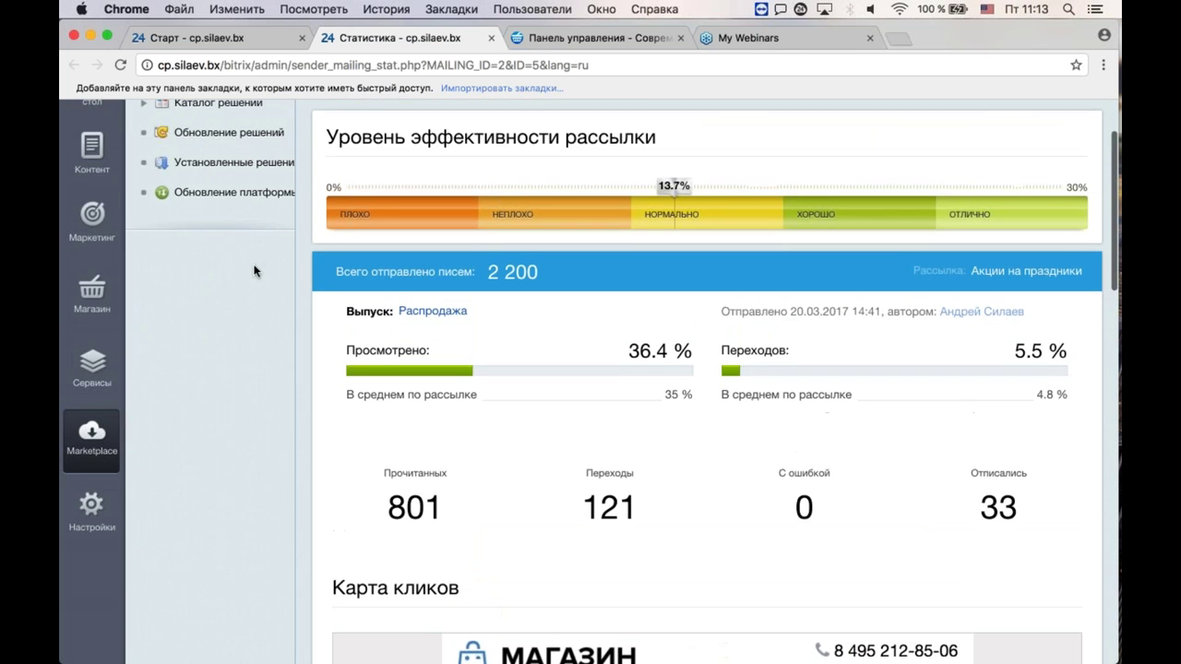
pyautogui.scroll(3, 238, 314)
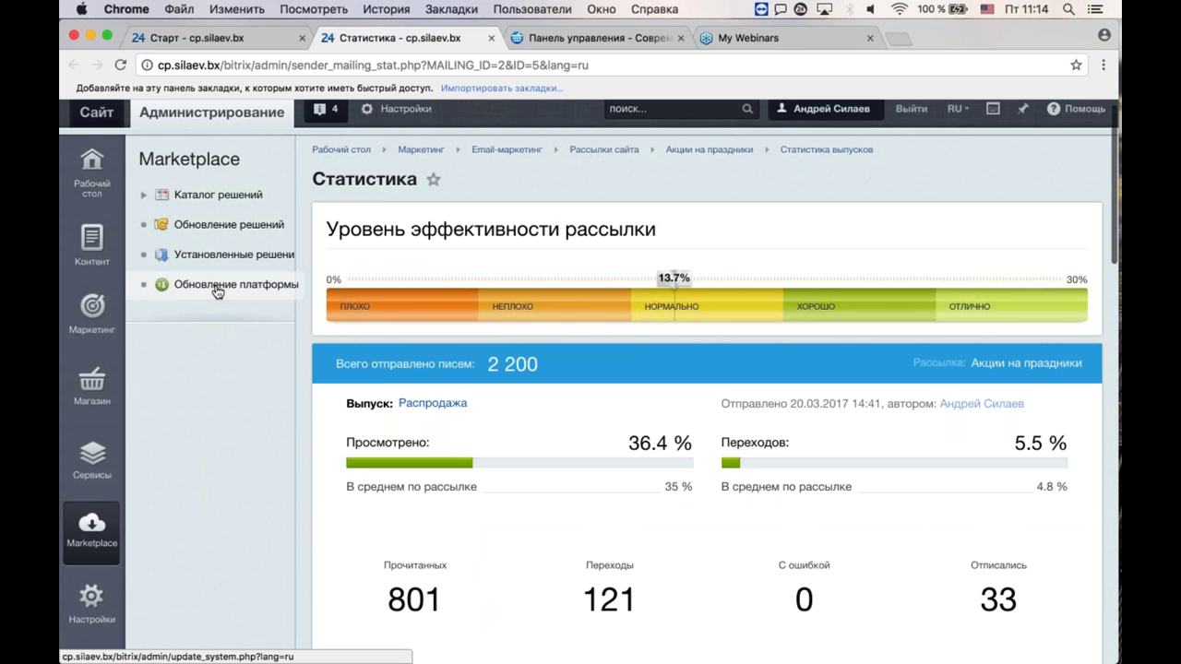
pyautogui.moveTo(91, 242)
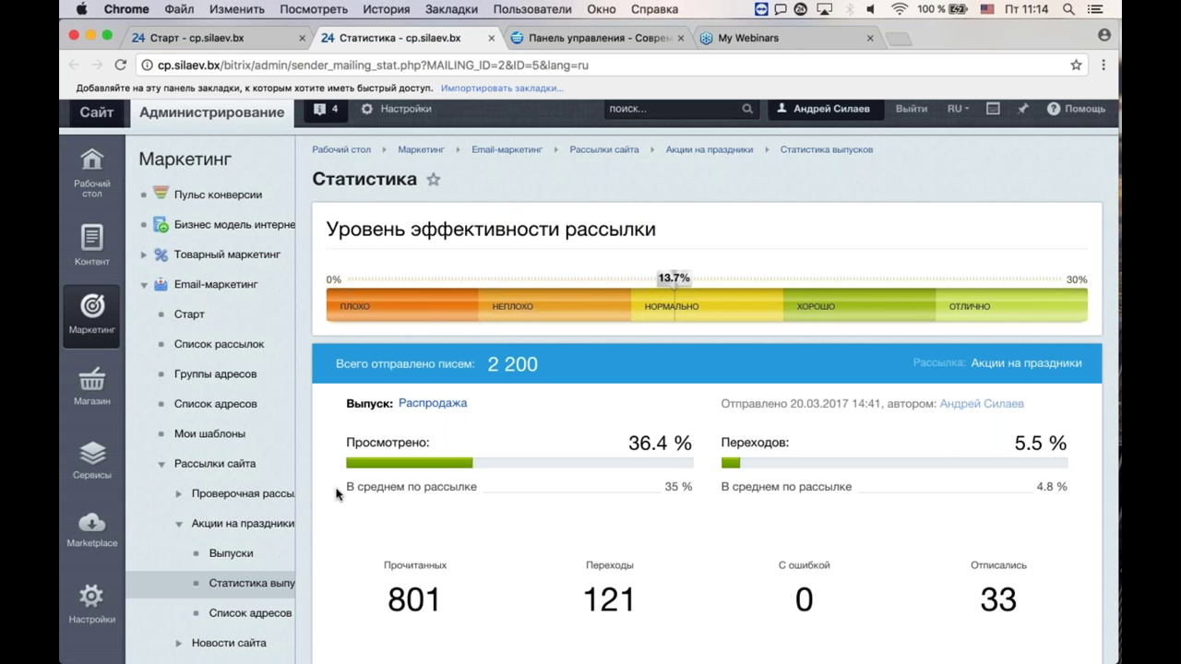
pyautogui.click(96, 528)
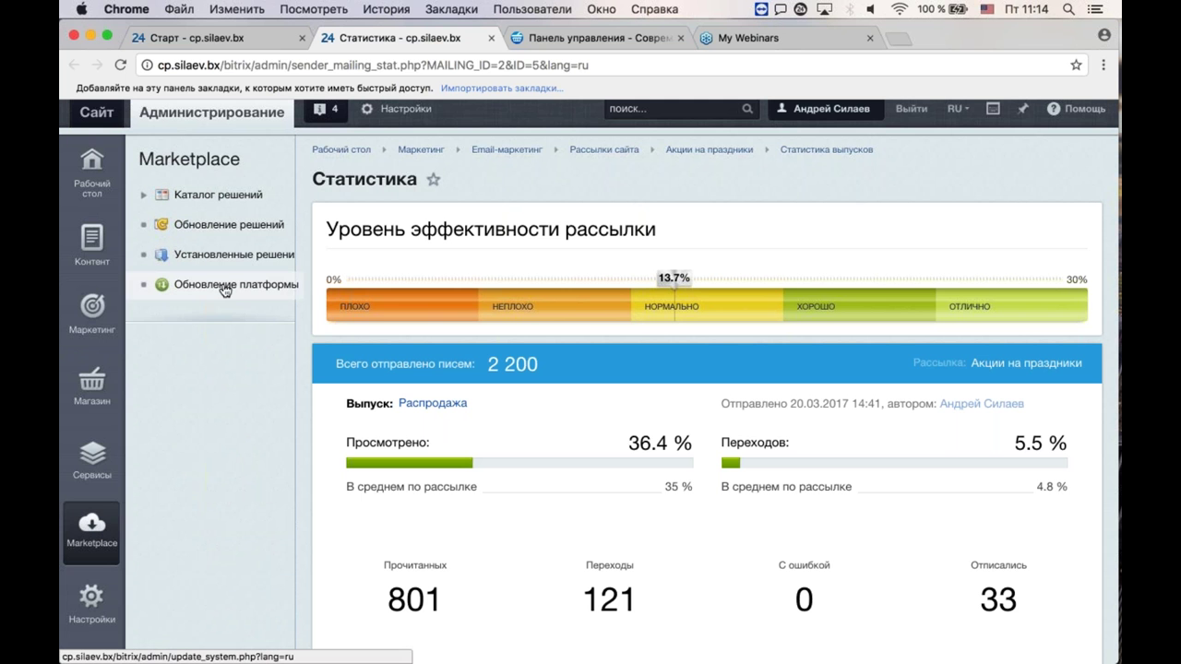
pyautogui.click(96, 317)
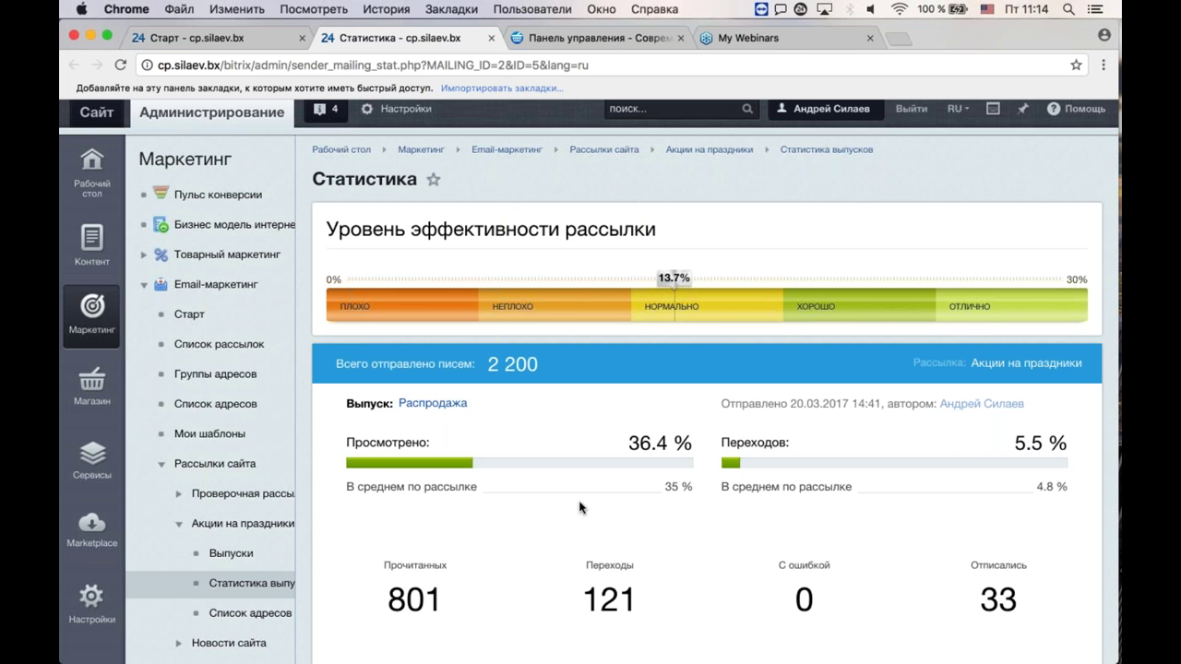
# Step: Inspect the click shares of the banner and site link button on the "Карта кликов" and view the "Время прочтения" chart
pyautogui.scroll(-5, 616, 462)
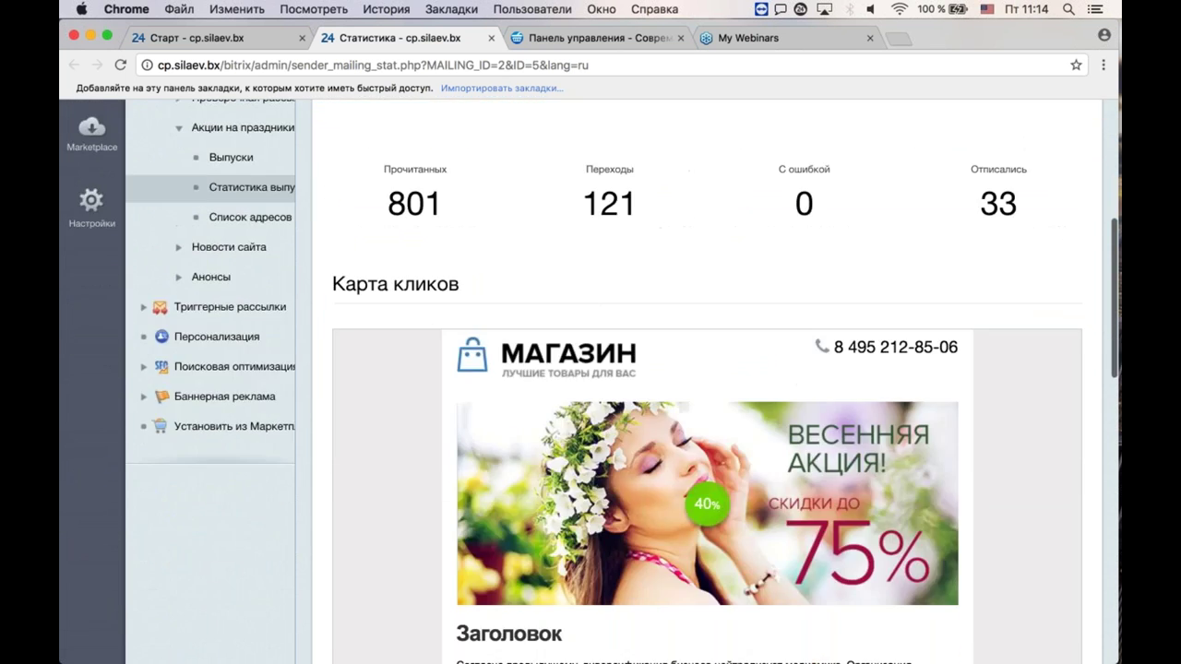
pyautogui.scroll(-3, 298, 397)
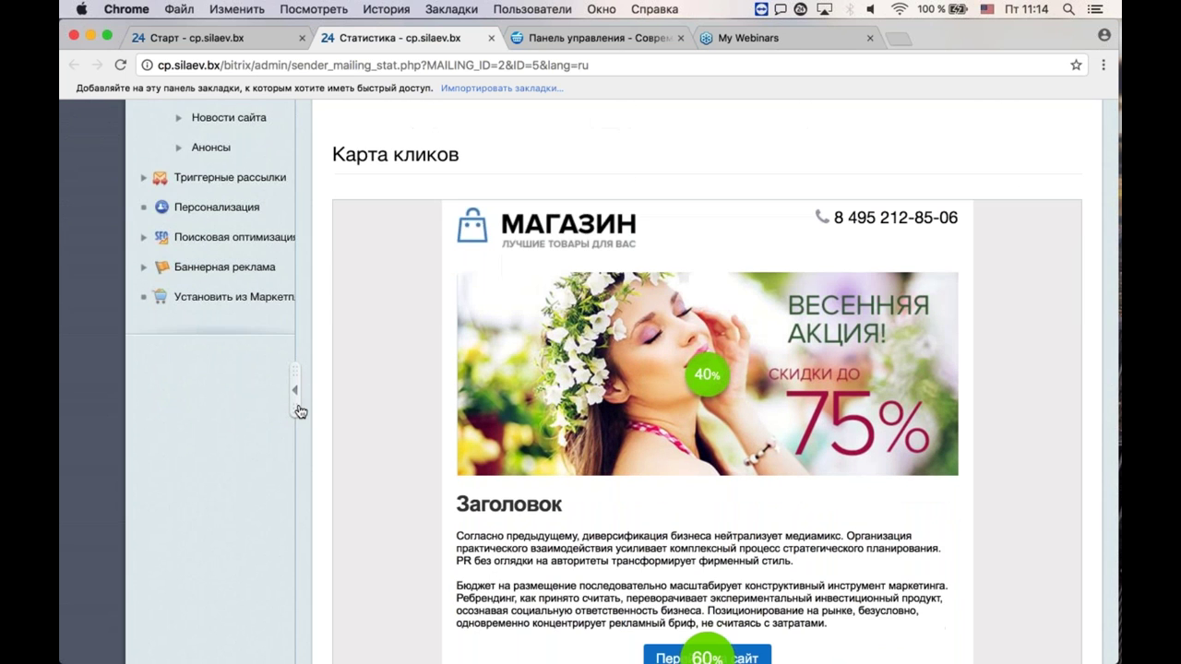
pyautogui.scroll(-2, 300, 412)
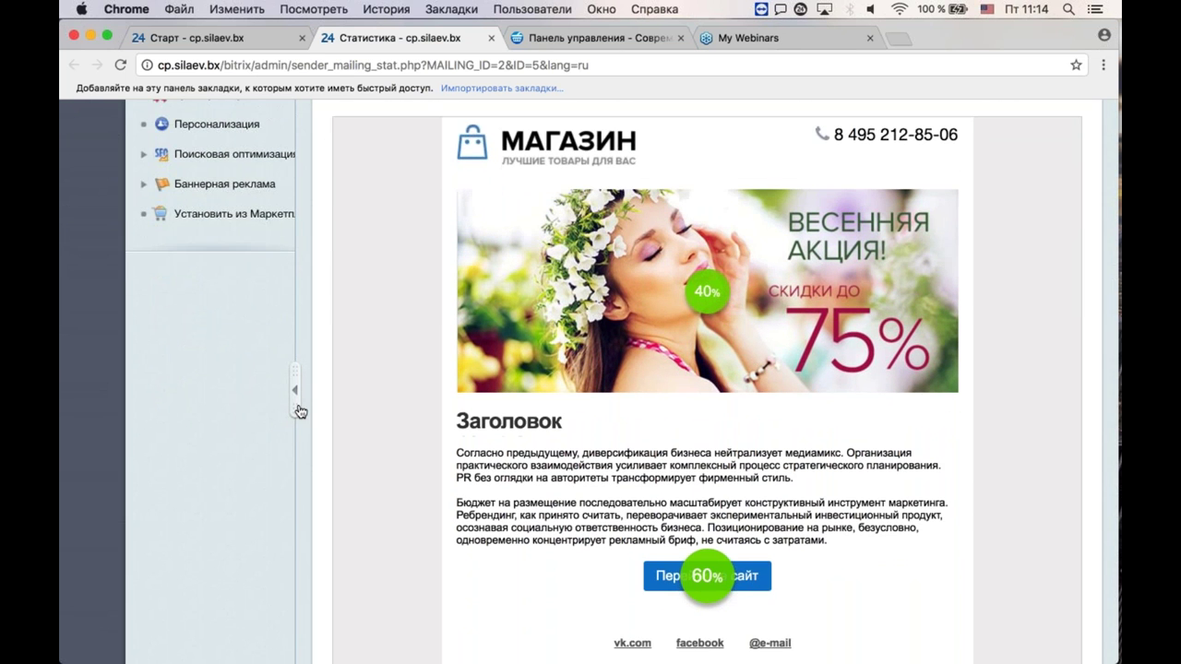
pyautogui.scroll(-1, 351, 403)
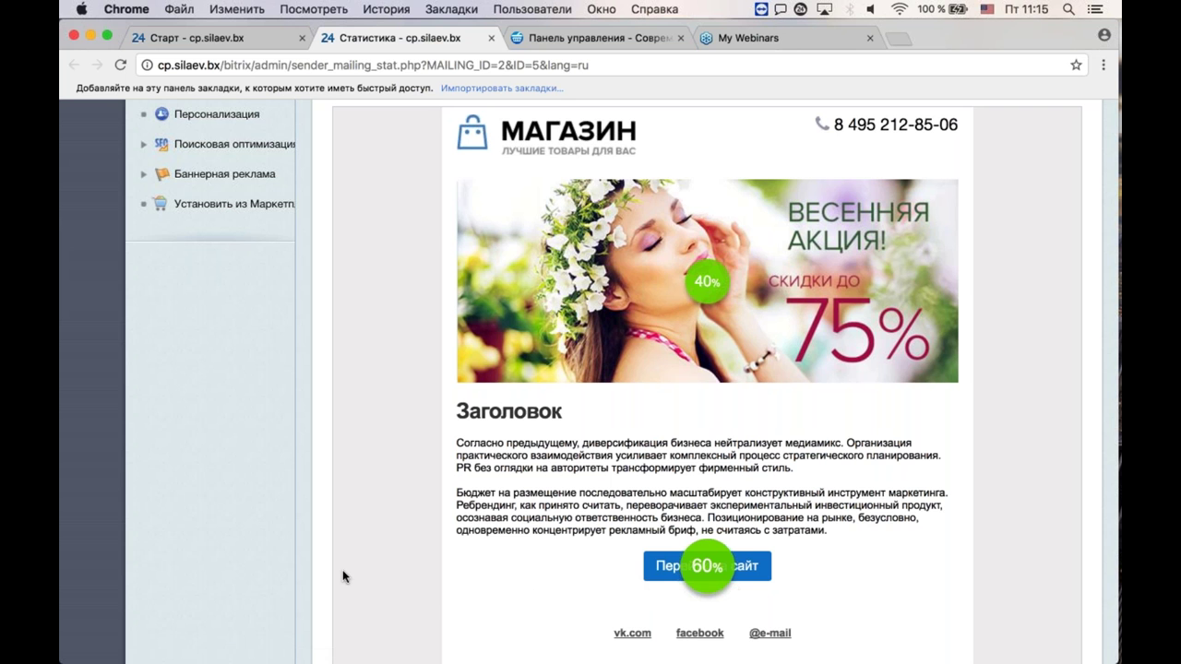
pyautogui.scroll(-3, 342, 577)
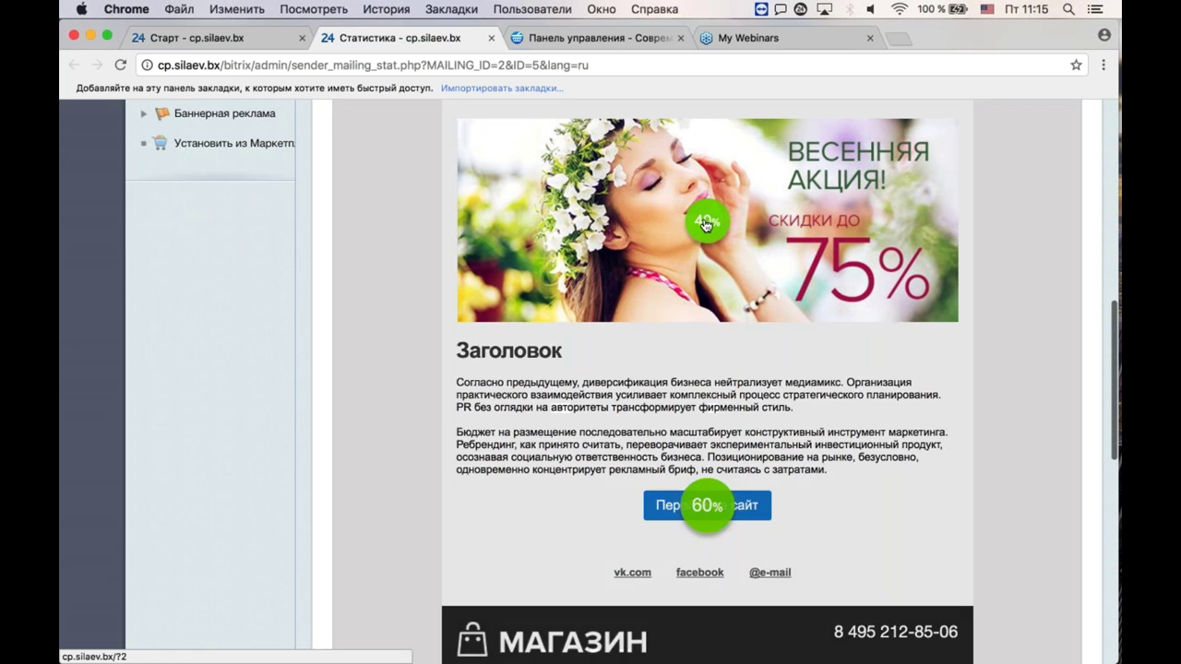
pyautogui.click(706, 224)
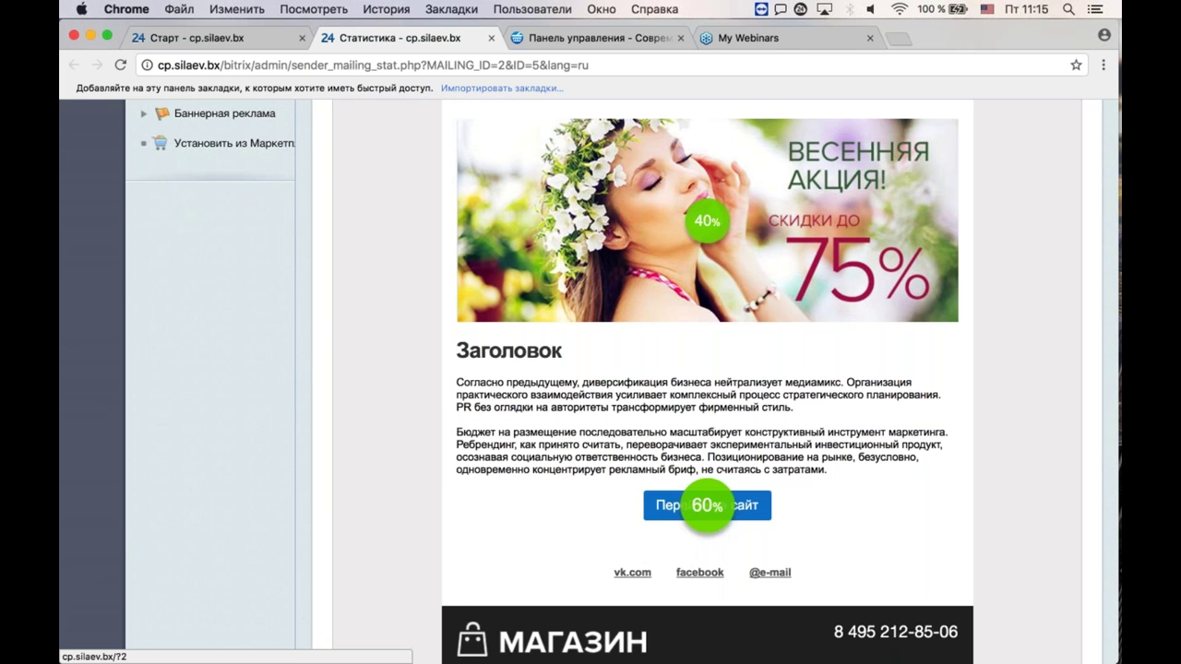
pyautogui.click(707, 517)
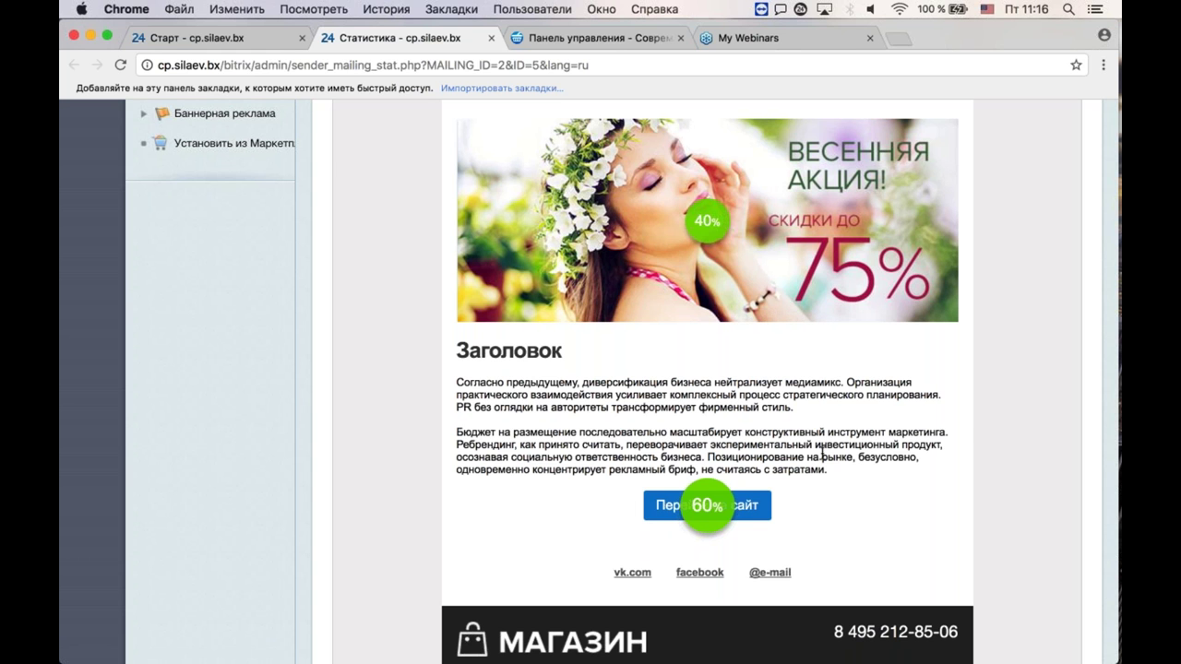
pyautogui.click(753, 515)
pyautogui.scroll(-10, 357, 395)
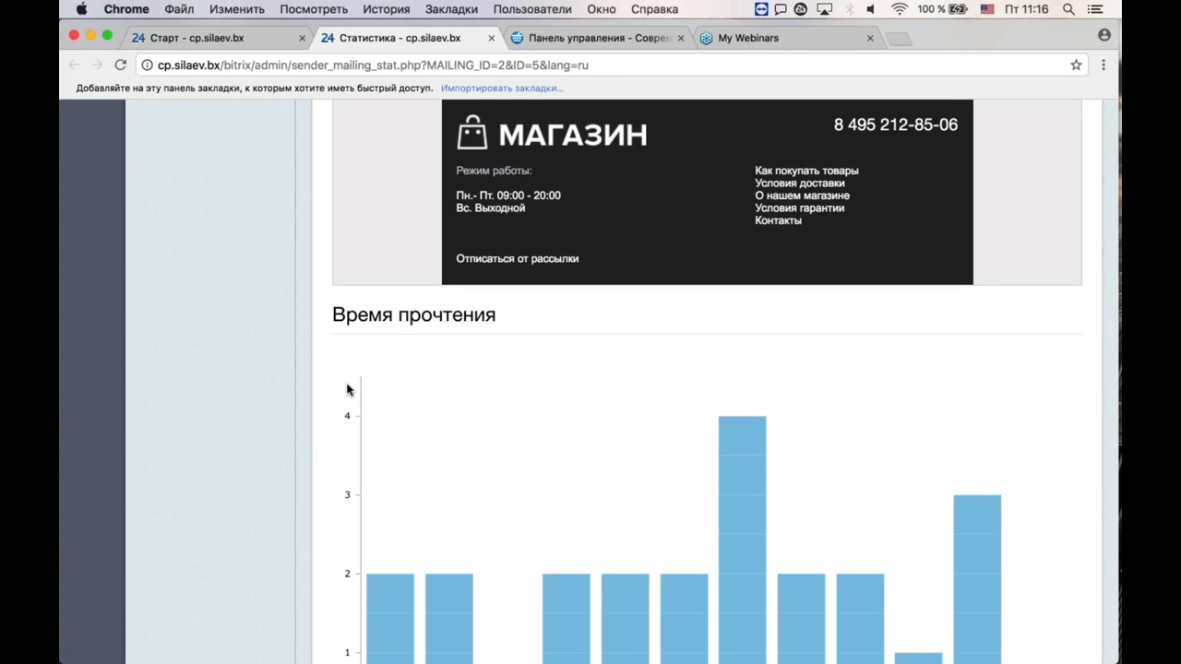
# Step: Highlight the site link button and then the spring sale banner individually on the click map, clearing each highlight
pyautogui.scroll(8, 348, 391)
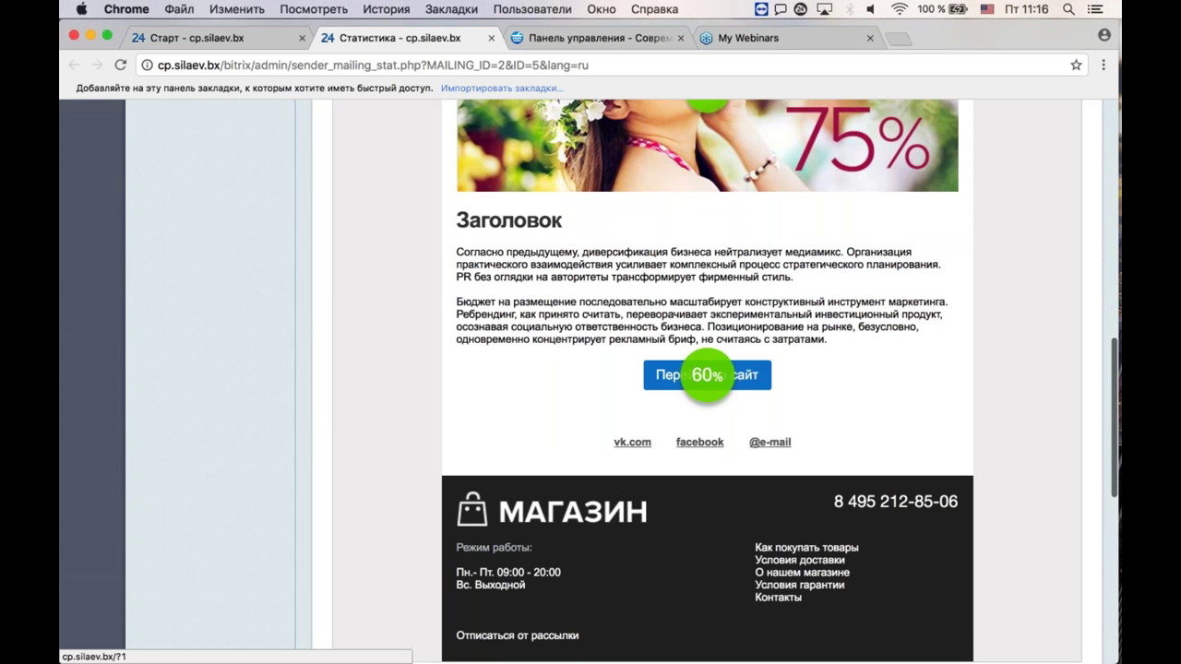
pyautogui.click(709, 378)
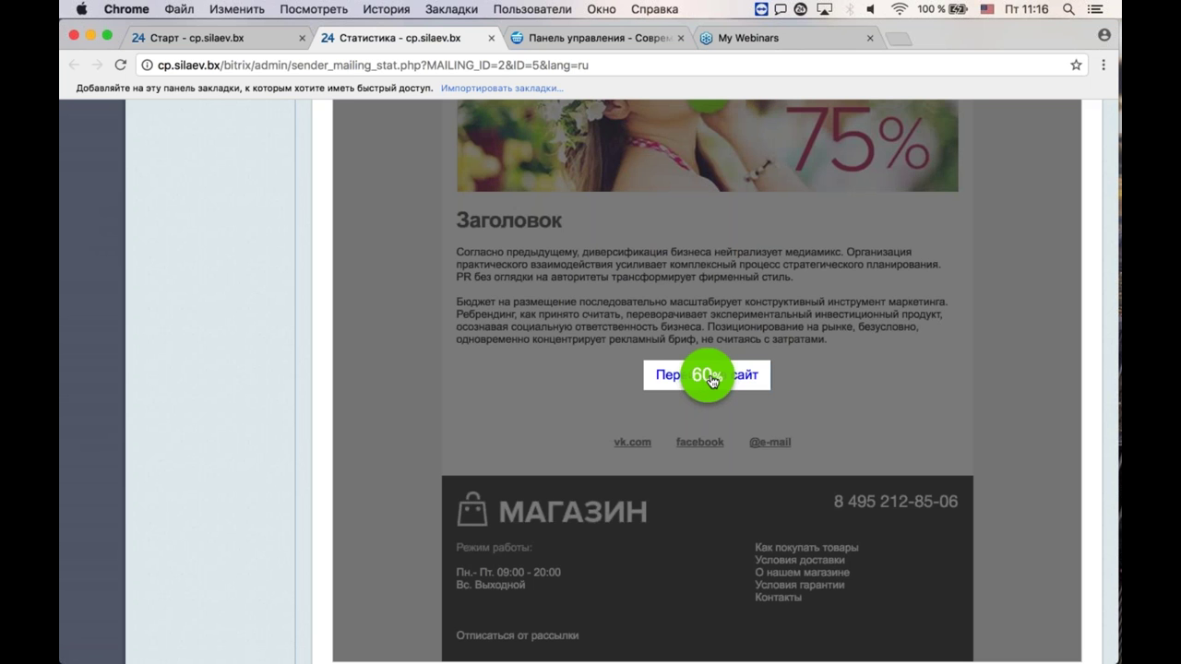
pyautogui.click(712, 381)
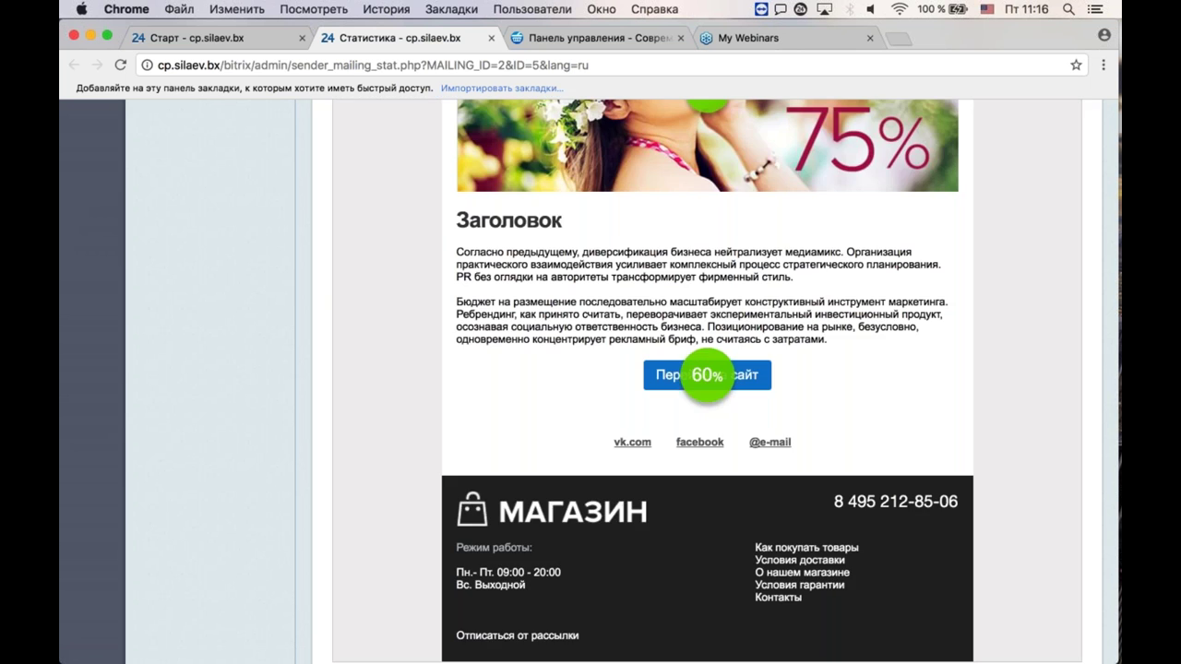
pyautogui.scroll(4, 709, 259)
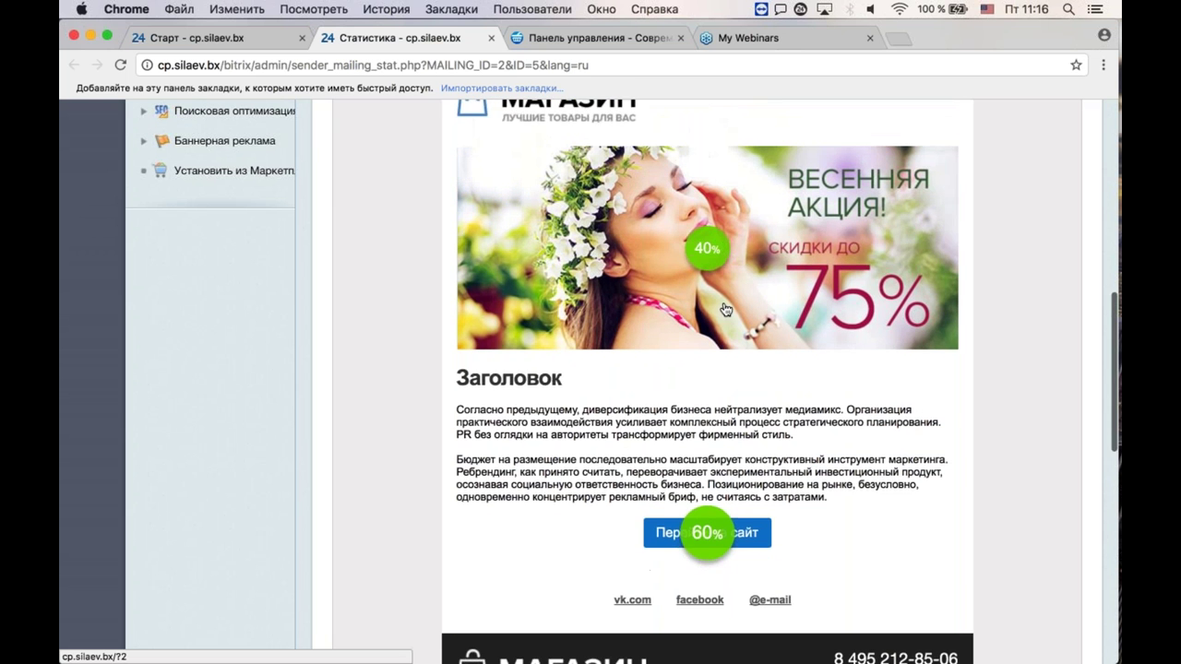
pyautogui.click(708, 258)
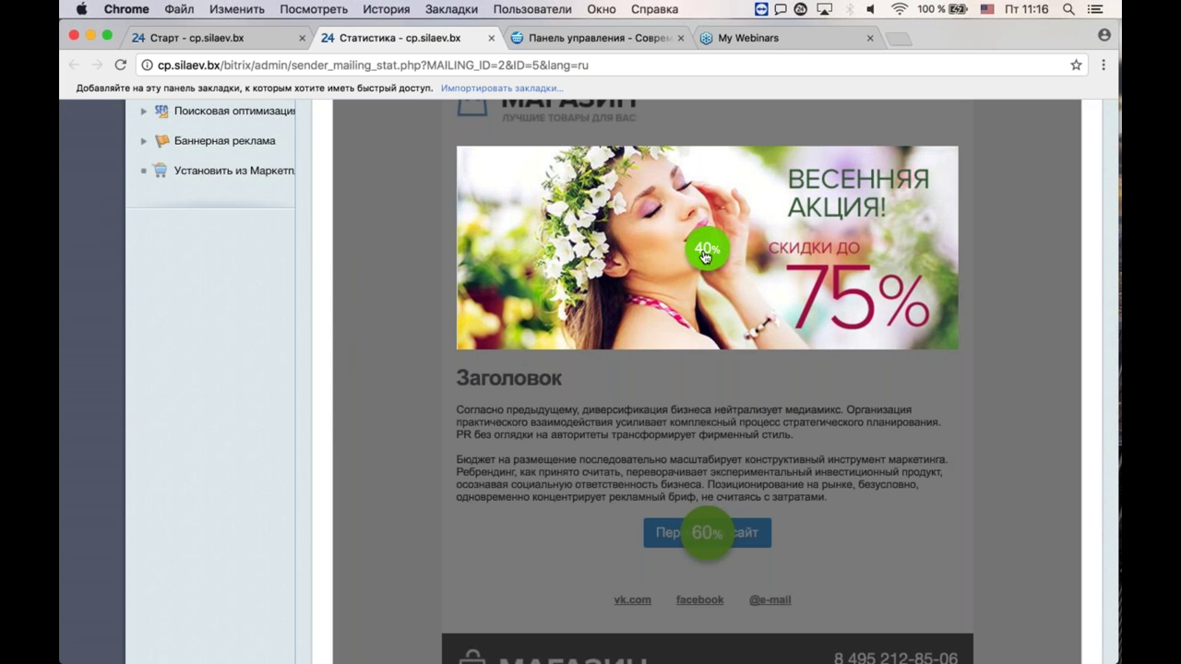
pyautogui.click(706, 258)
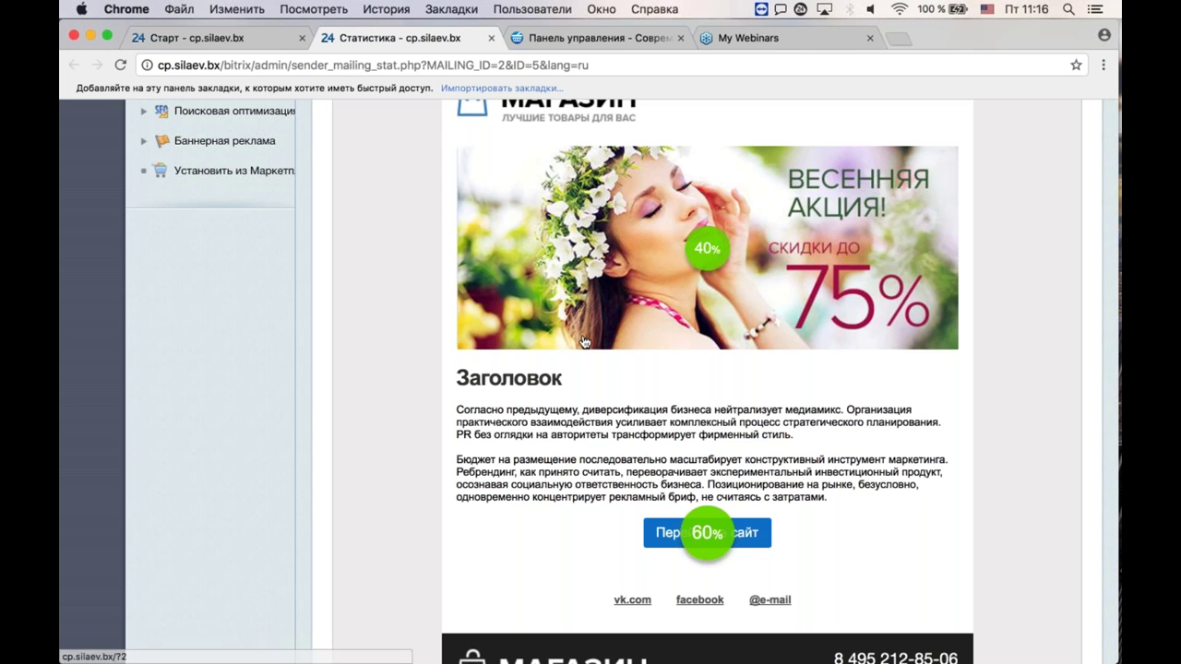
pyautogui.scroll(-5, 585, 412)
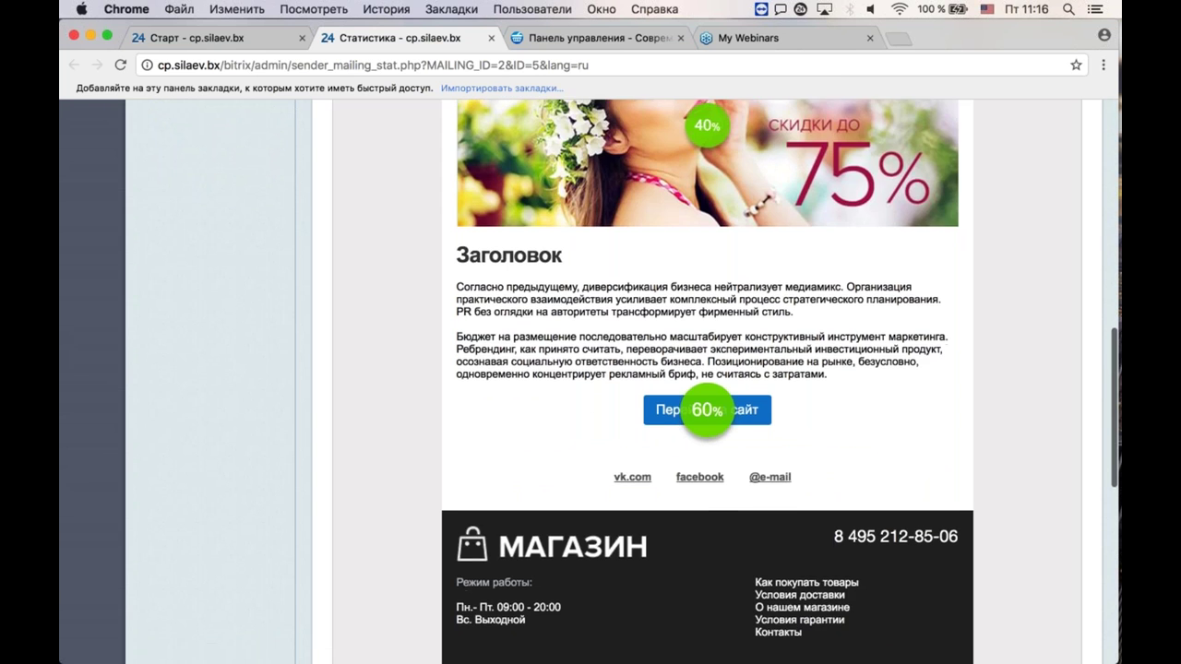
# Step: Collapse the Email-маркетинг section and expand the "Триггерные рассылки" section of Маркетинг
pyautogui.scroll(1, 505, 329)
pyautogui.scroll(2, 504, 330)
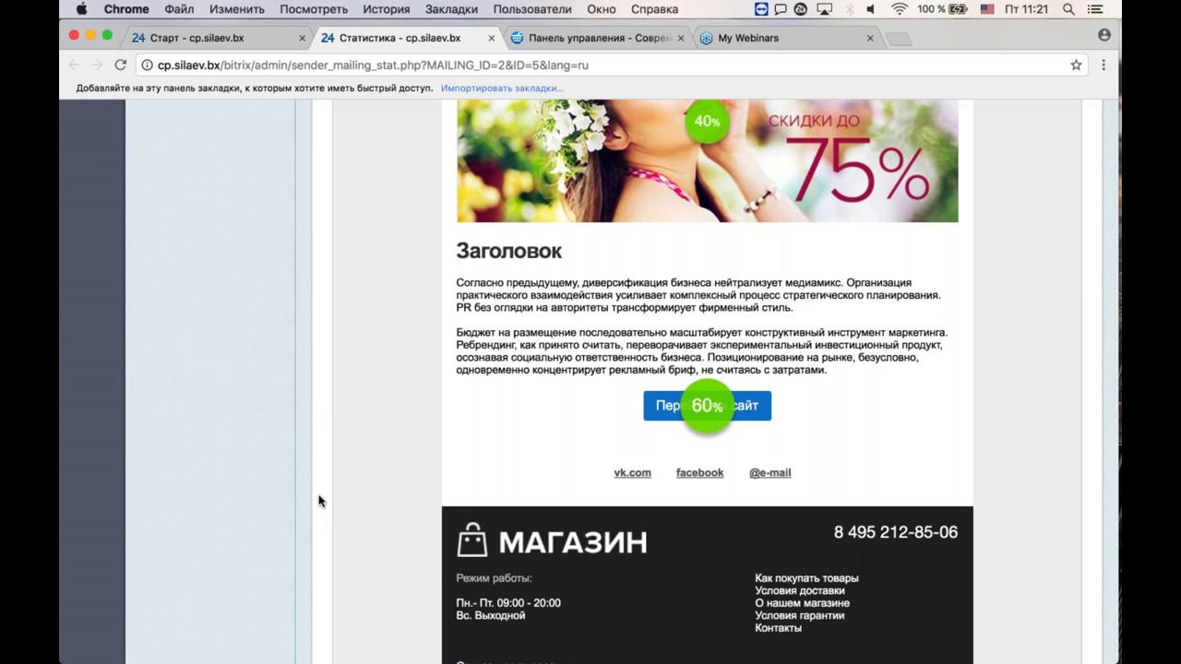
pyautogui.scroll(5, 319, 502)
pyautogui.scroll(2, 259, 471)
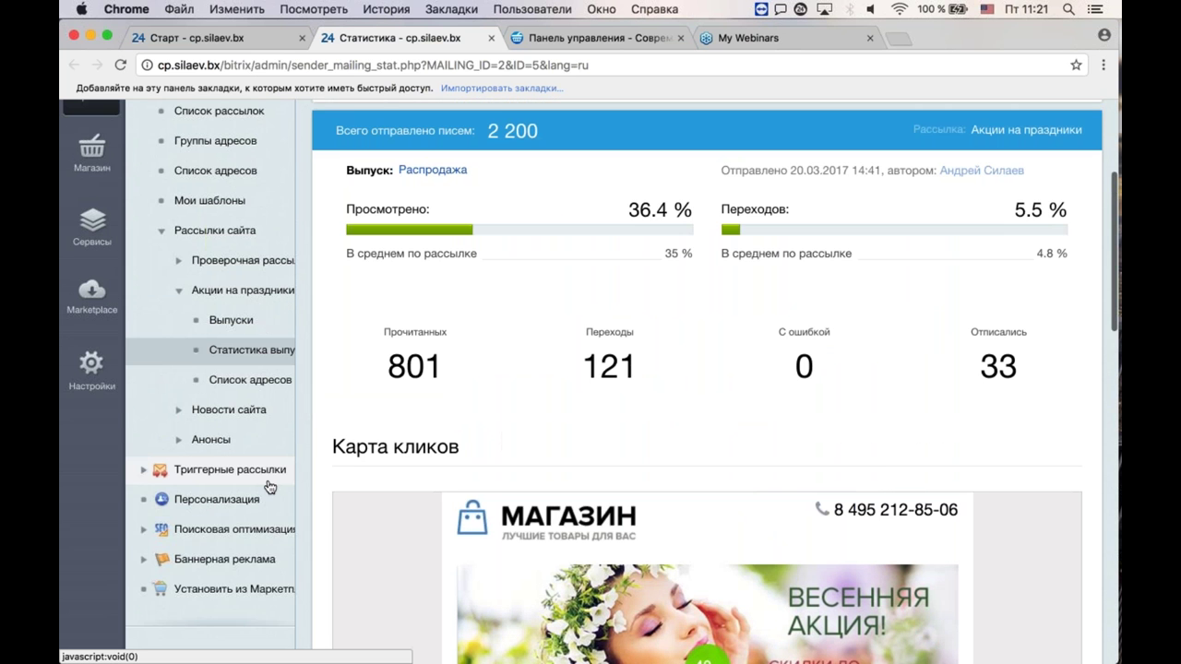
pyautogui.click(255, 467)
pyautogui.click(253, 467)
pyautogui.scroll(-1, 590, 381)
pyautogui.scroll(4, 591, 381)
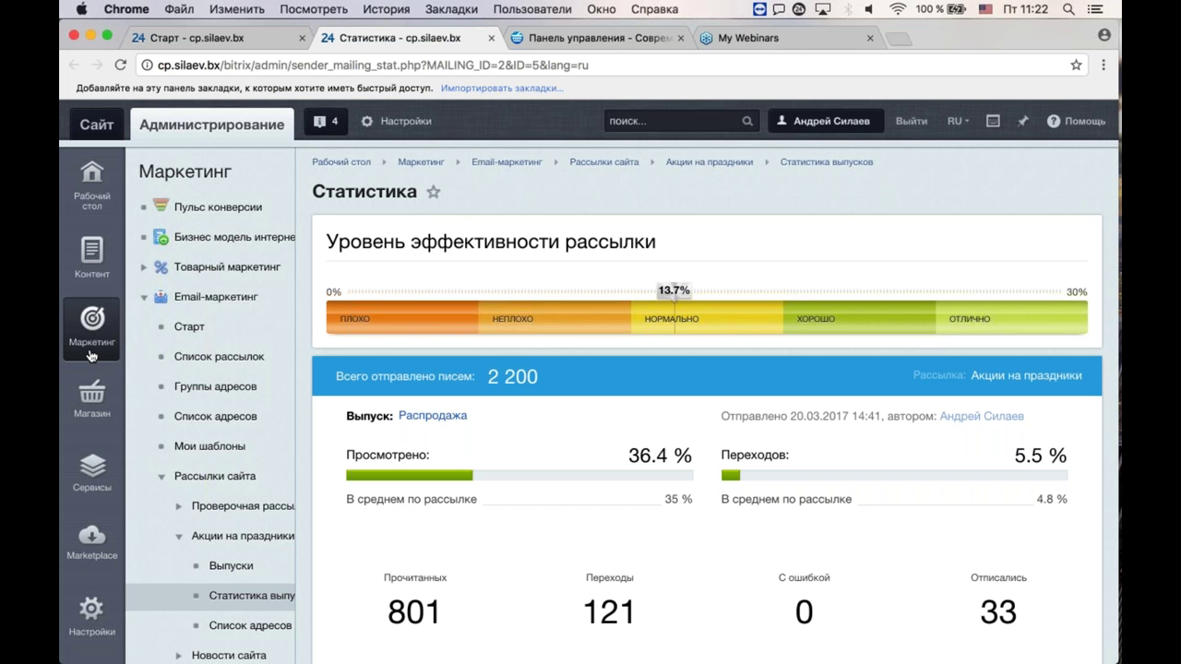
pyautogui.click(143, 298)
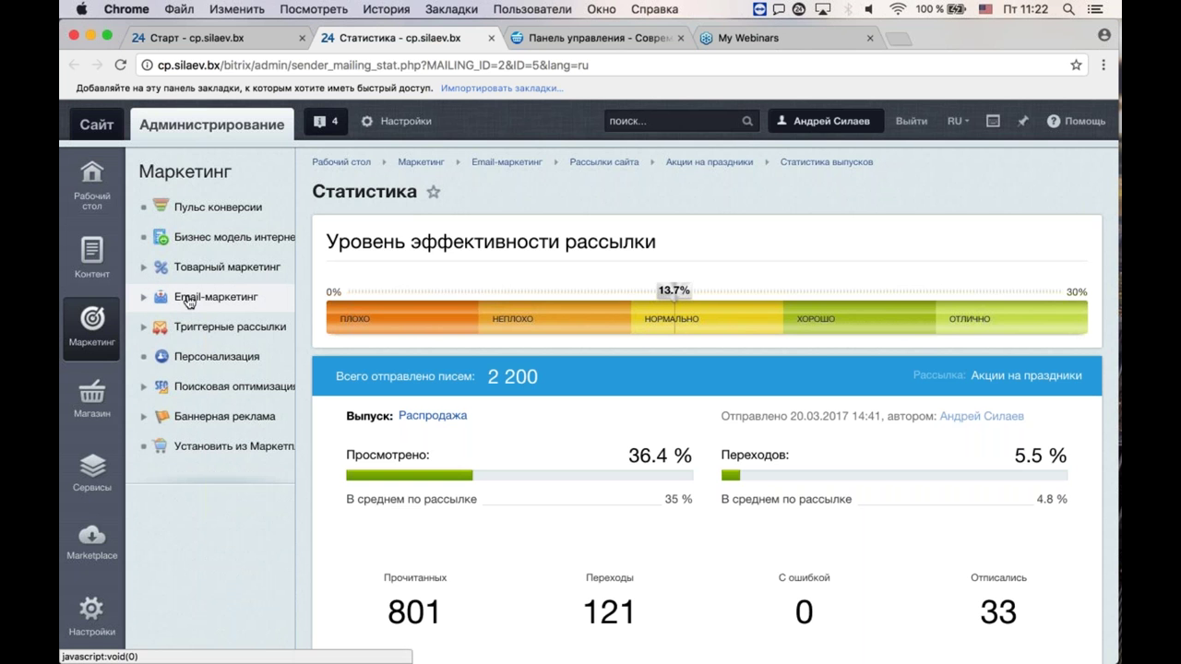
pyautogui.click(221, 332)
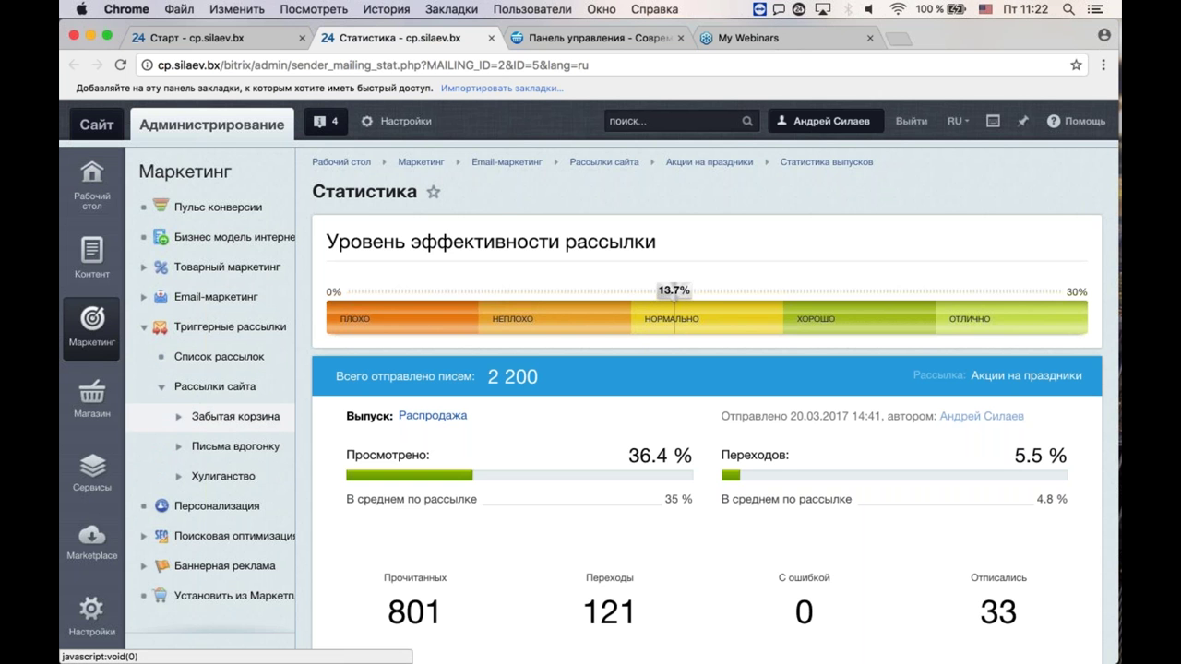
# Step: Open the list of trigger mailings, start adding a new one through the wizard, and bring up its ready-made templates
pyautogui.click(230, 366)
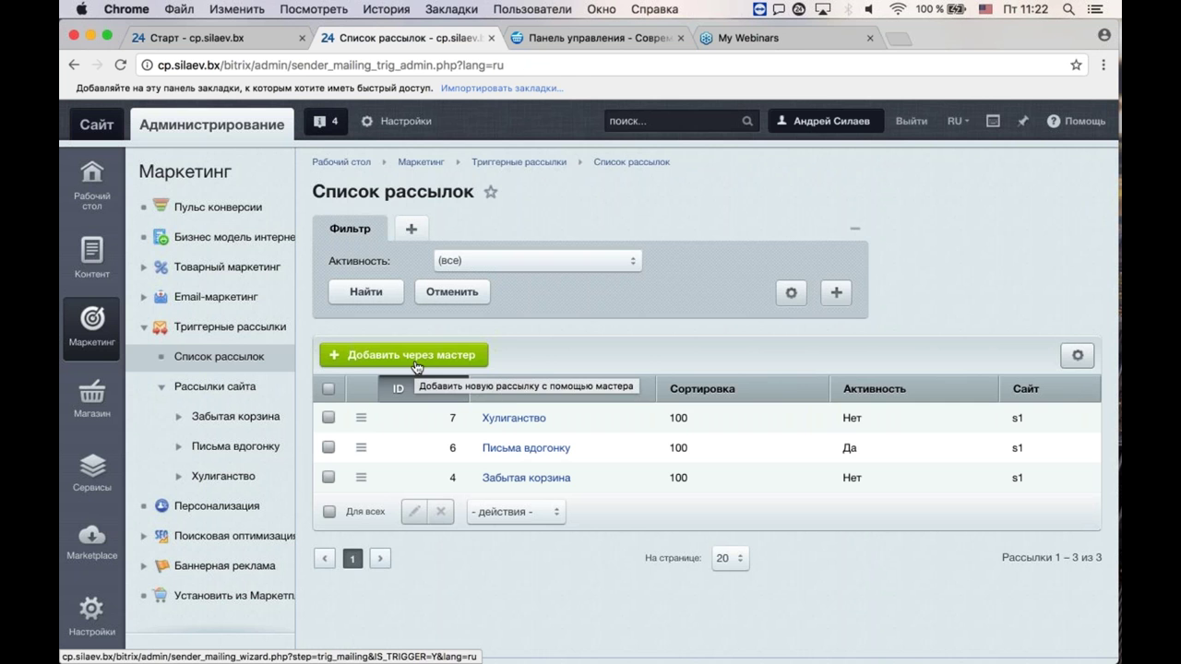
pyautogui.click(421, 359)
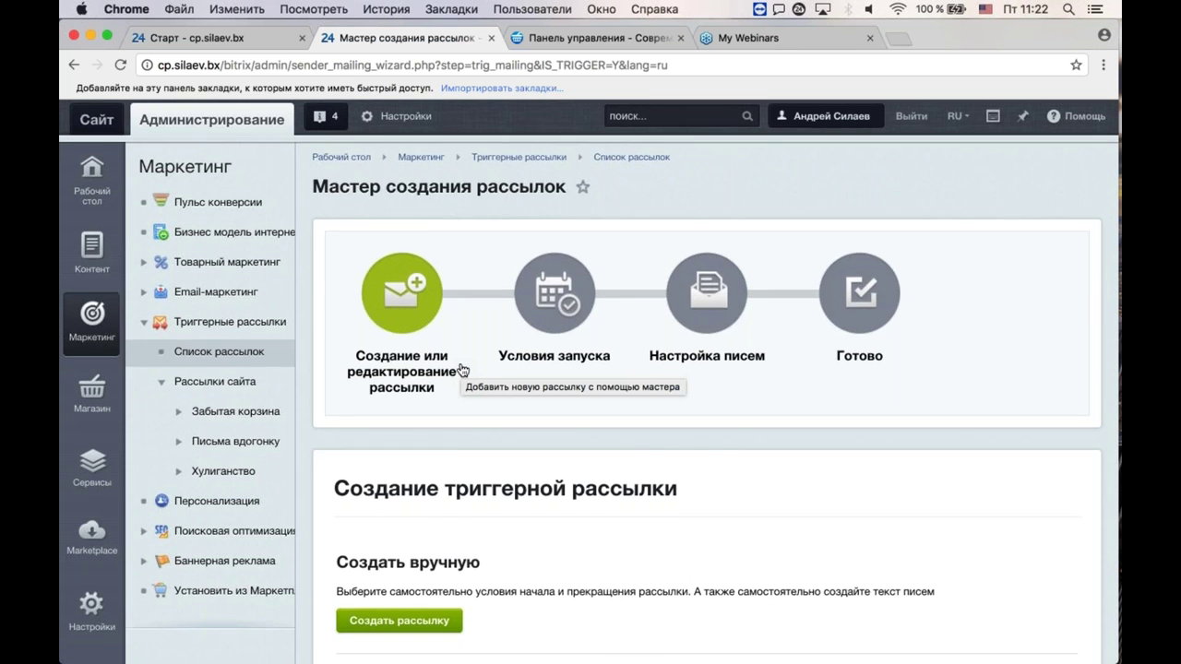
pyautogui.scroll(-5, 466, 355)
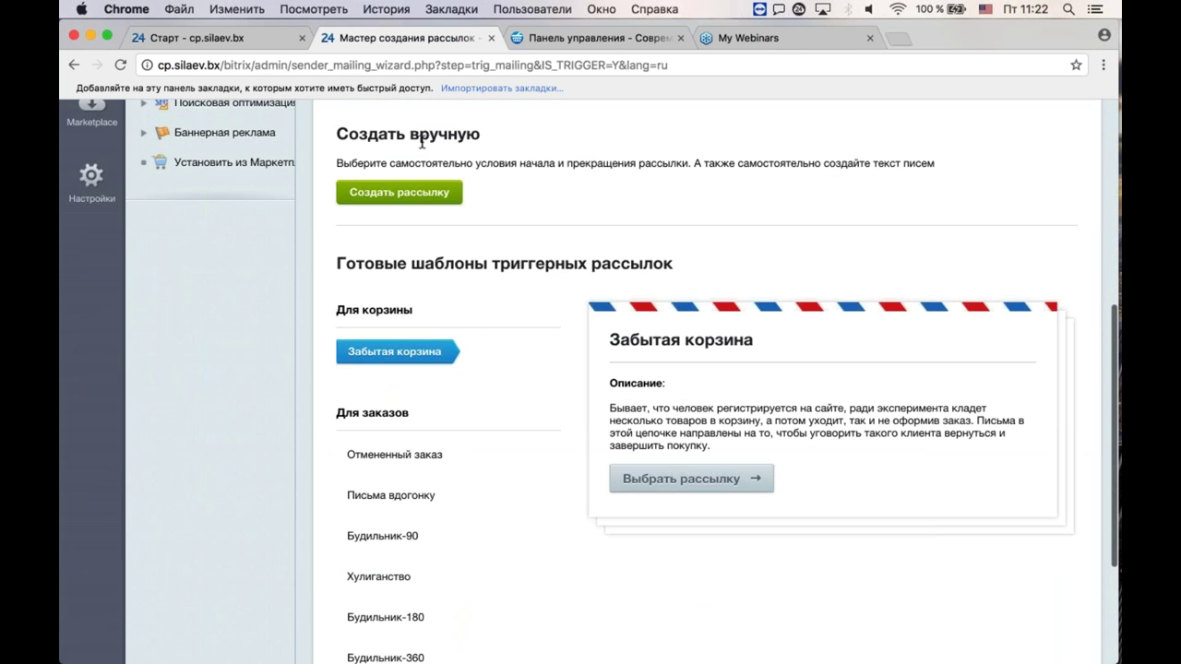
# Step: Base the new trigger mailing on the ready-made "Письма вдогонку" template and fill in the sender with the suggested Gmail address
pyautogui.scroll(-2, 448, 235)
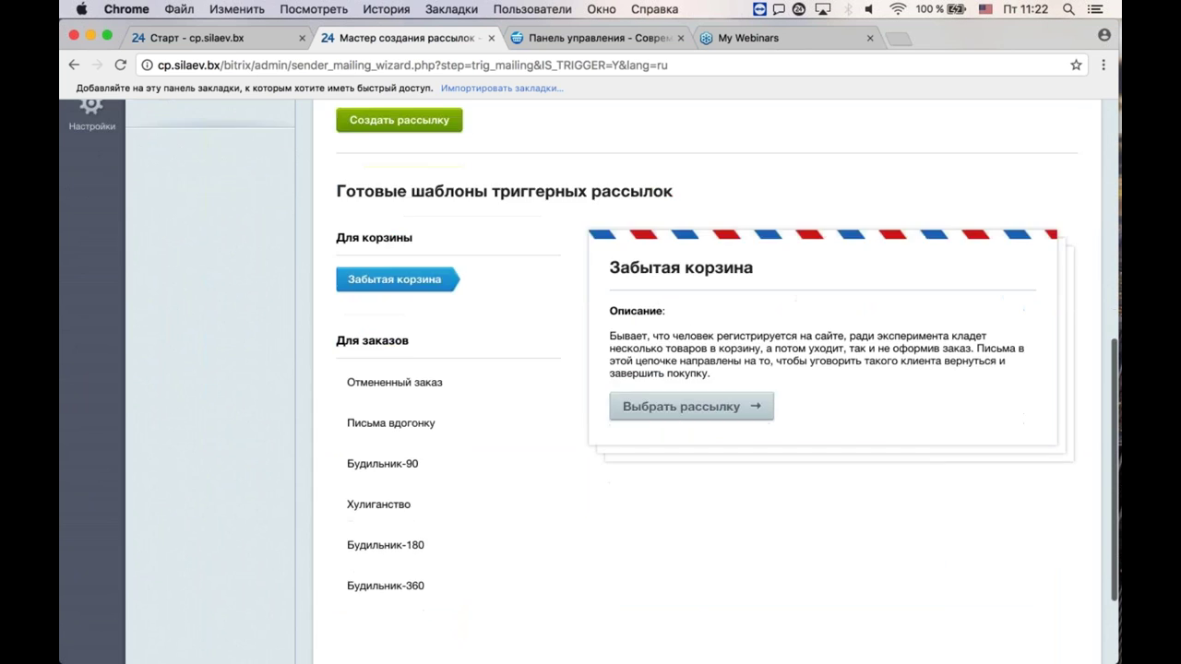
pyautogui.scroll(1, 461, 299)
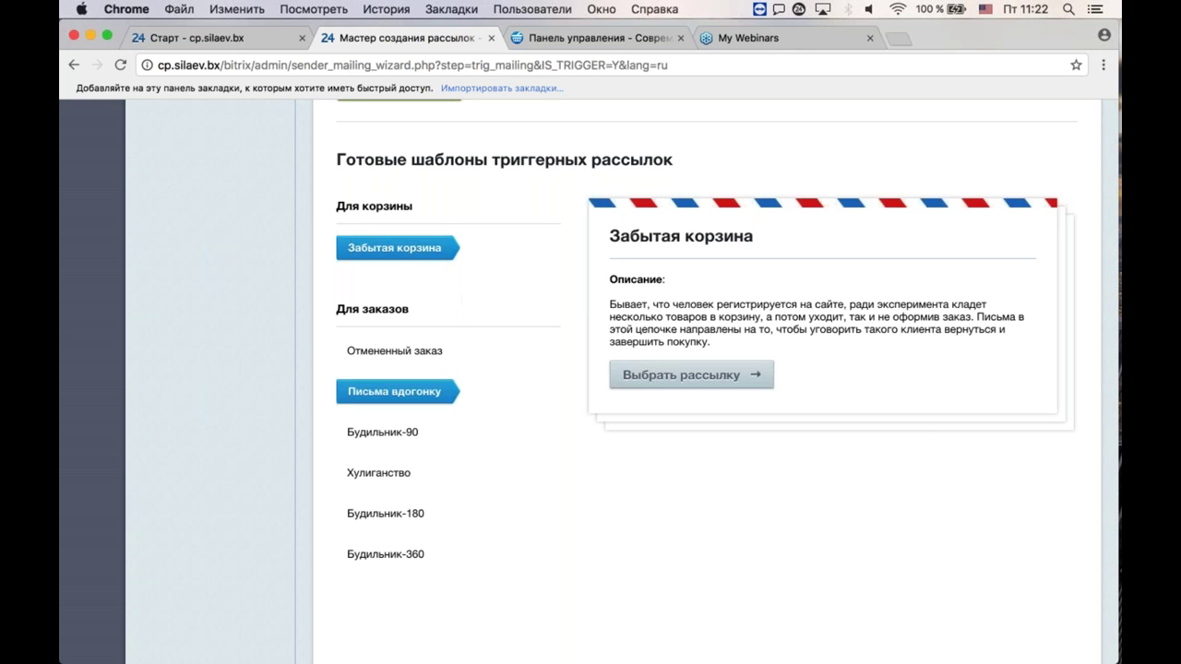
pyautogui.click(439, 396)
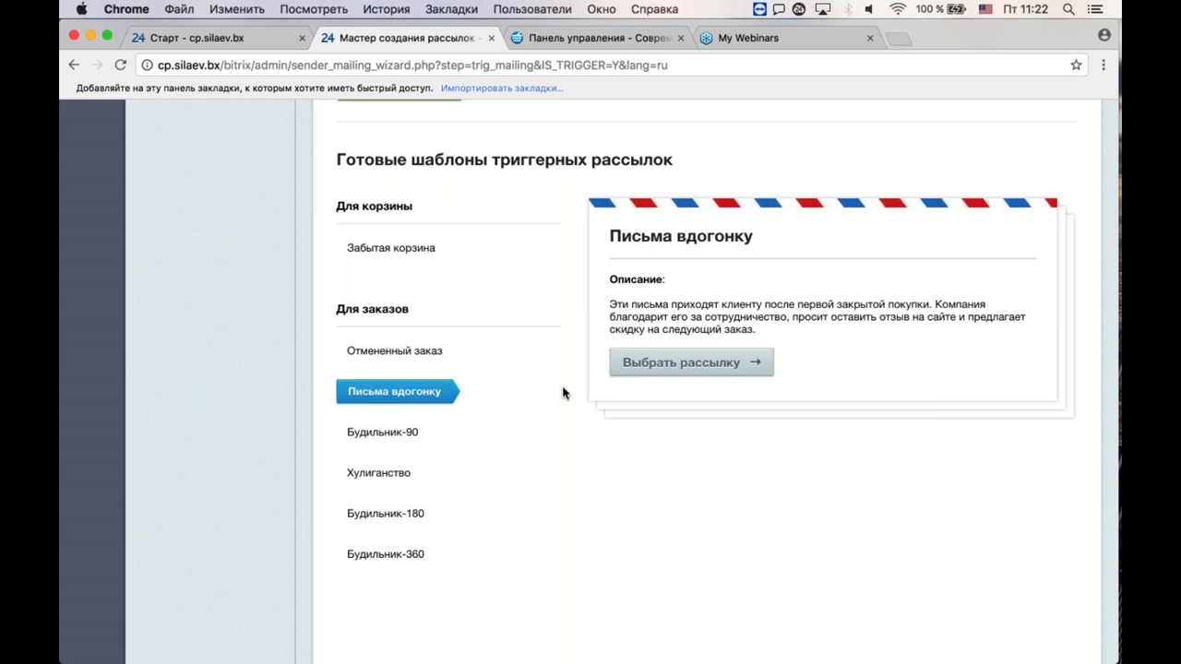
pyautogui.click(664, 364)
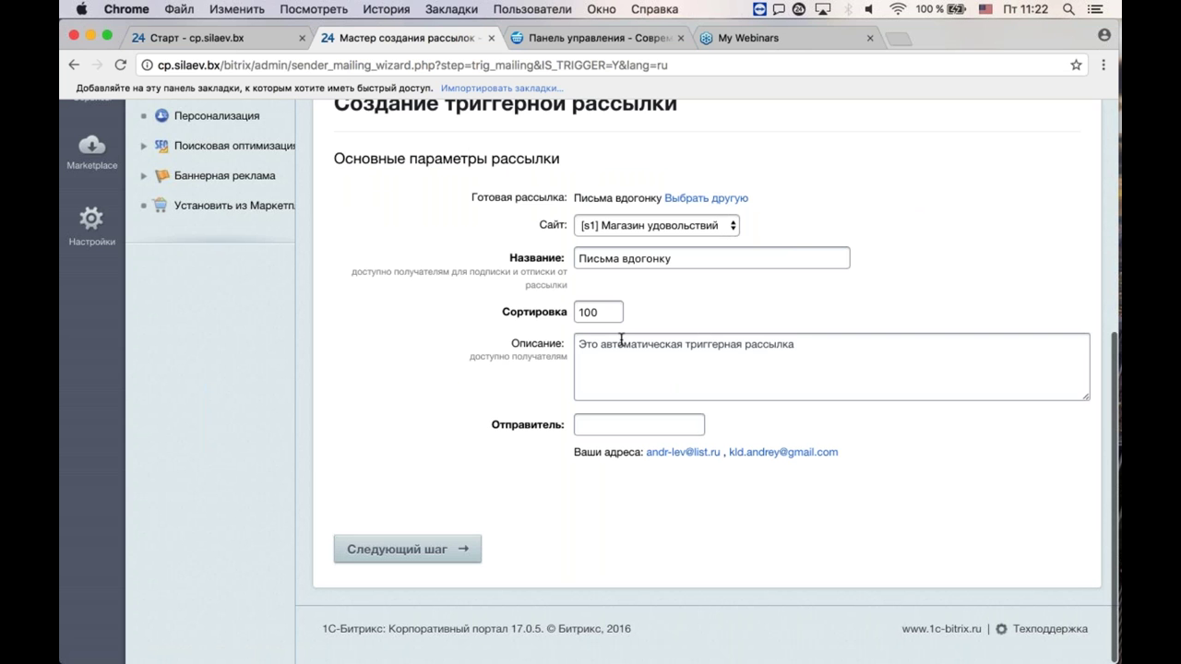
pyautogui.click(752, 453)
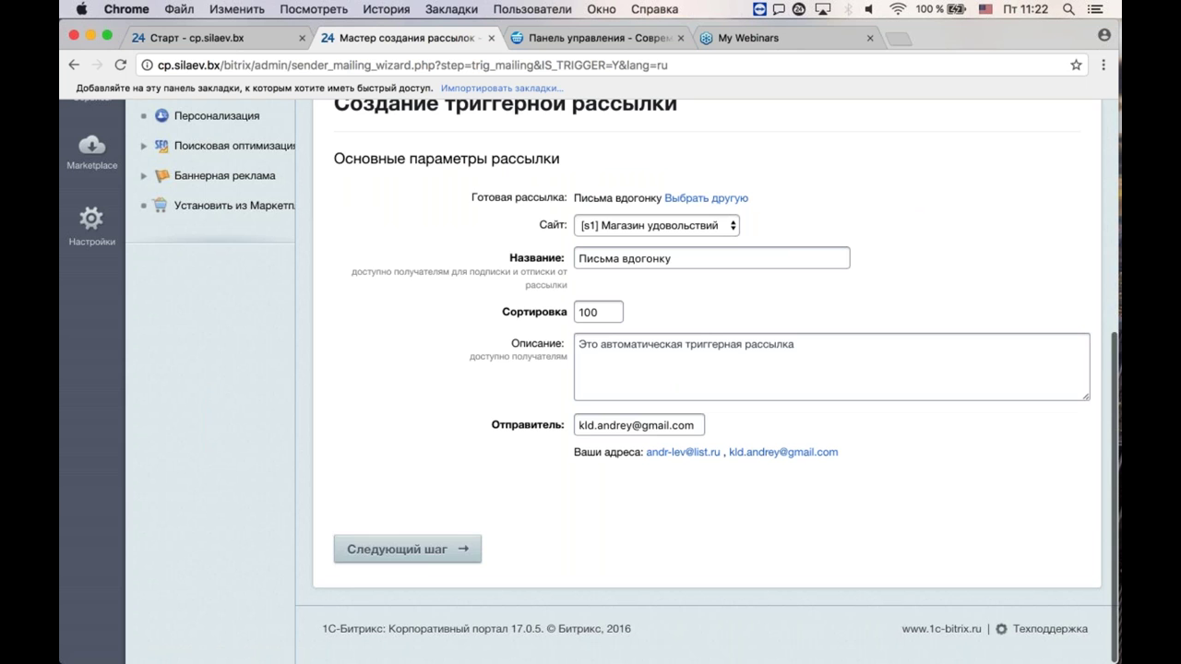
pyautogui.click(437, 549)
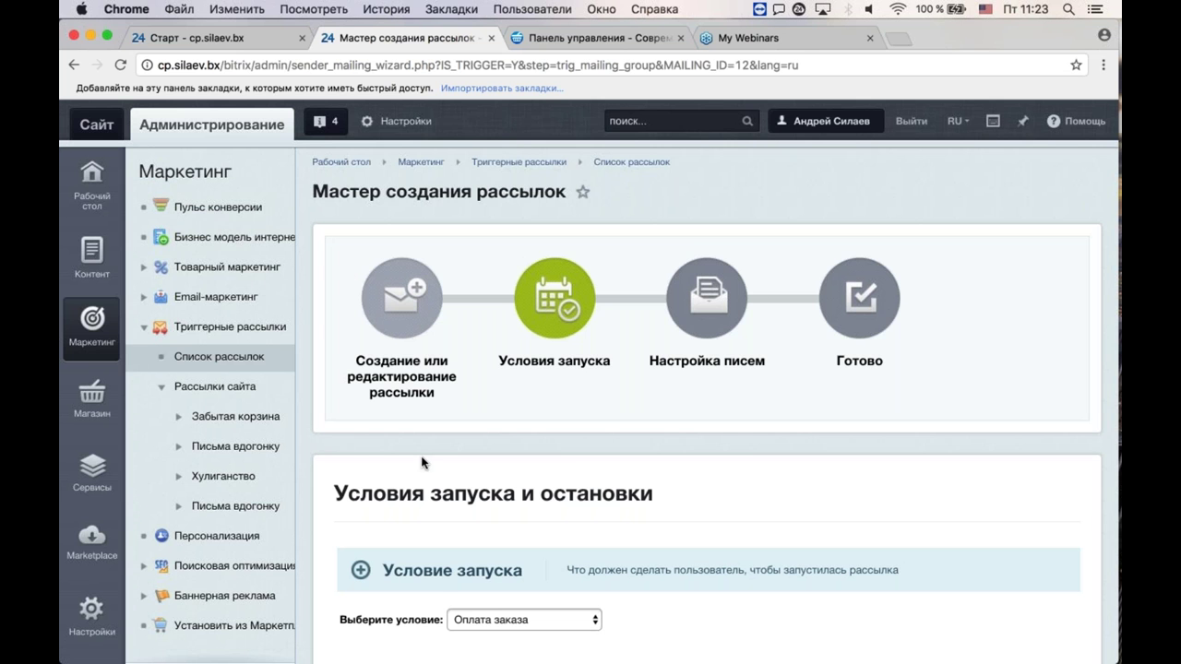
# Step: Review the available launch and goal conditions, keep "Оплата заказа" for both, and proceed to the letter setup
pyautogui.scroll(-1, 422, 462)
pyautogui.scroll(-5, 388, 352)
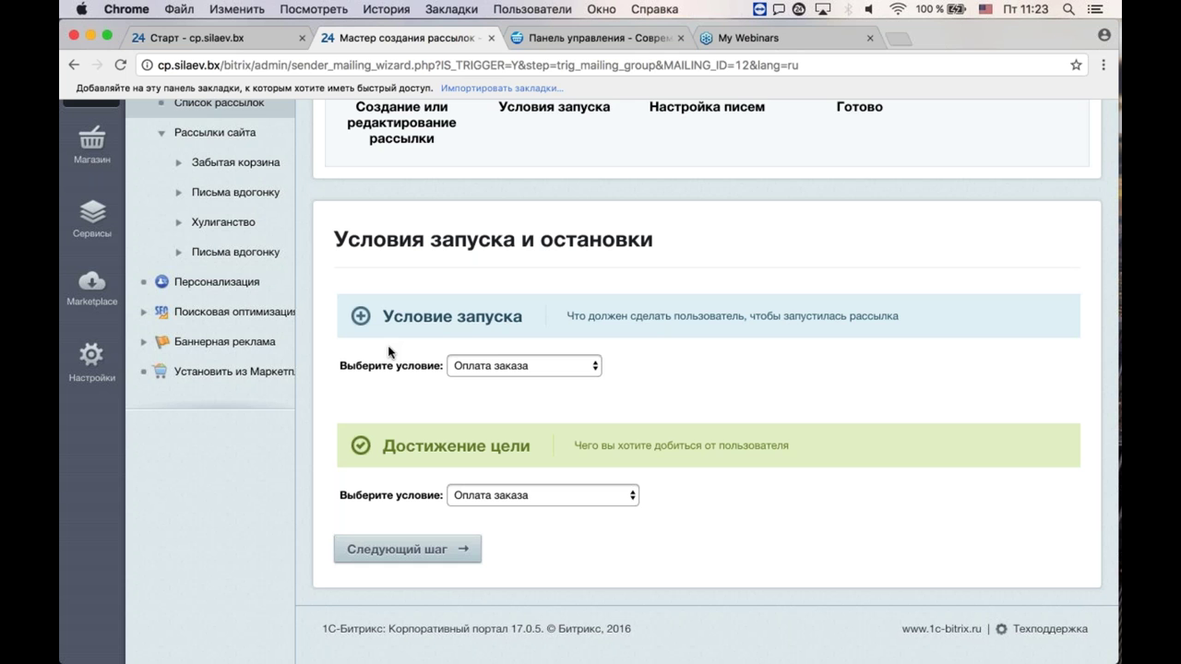
pyautogui.click(578, 367)
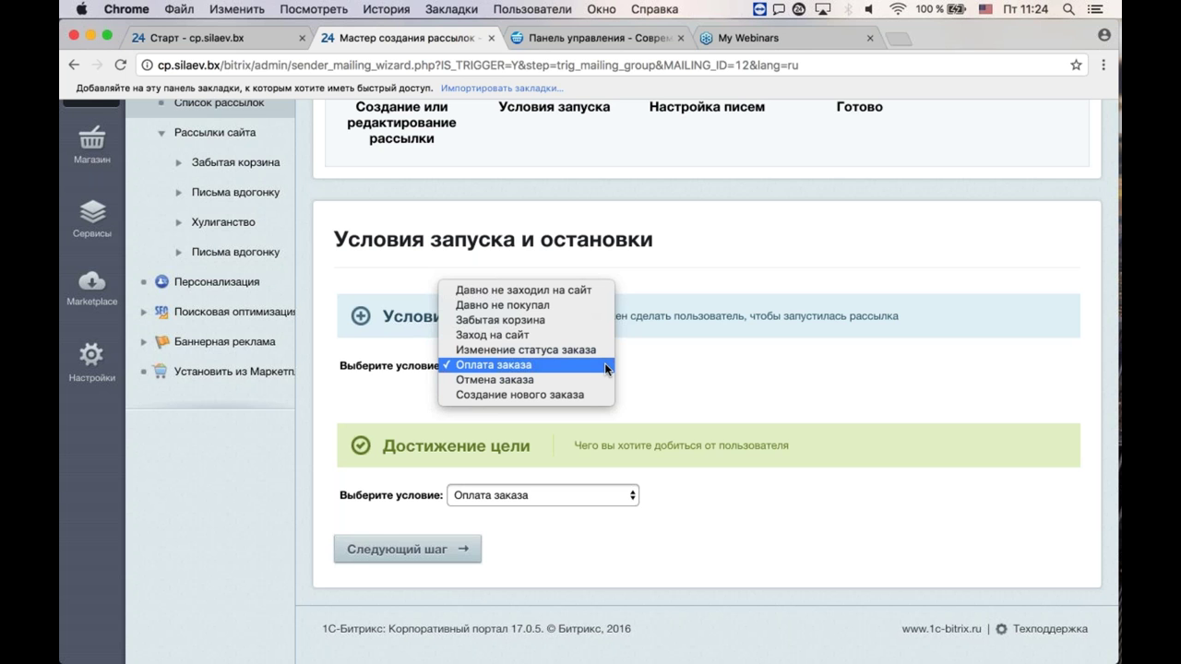
pyautogui.click(606, 365)
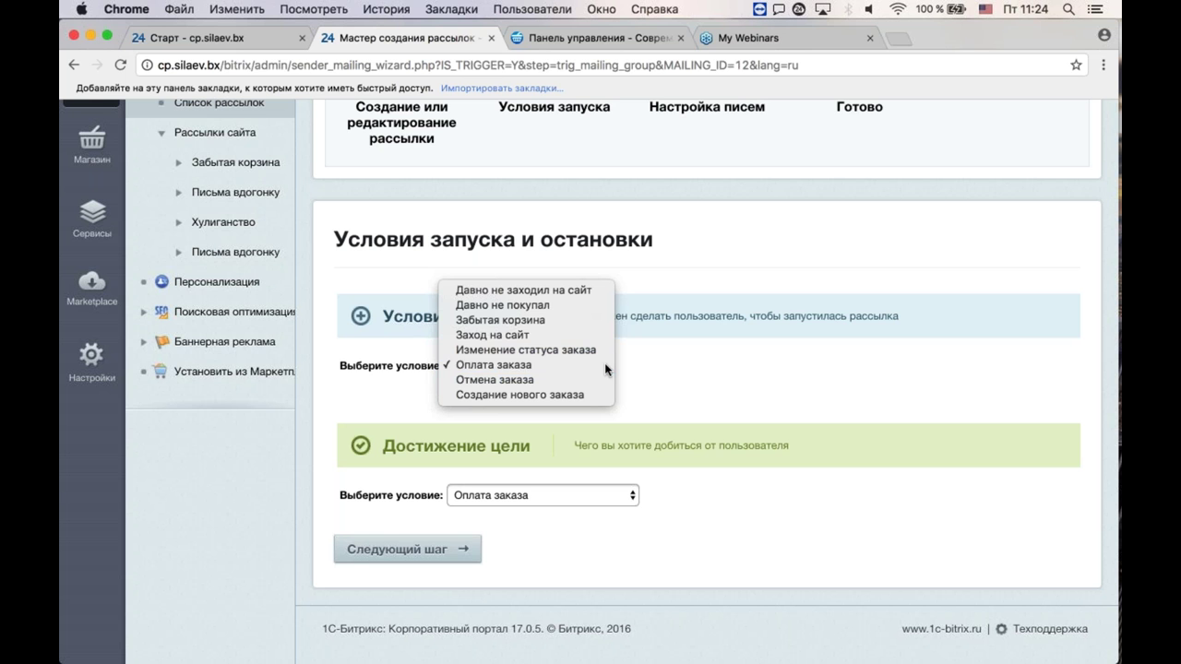
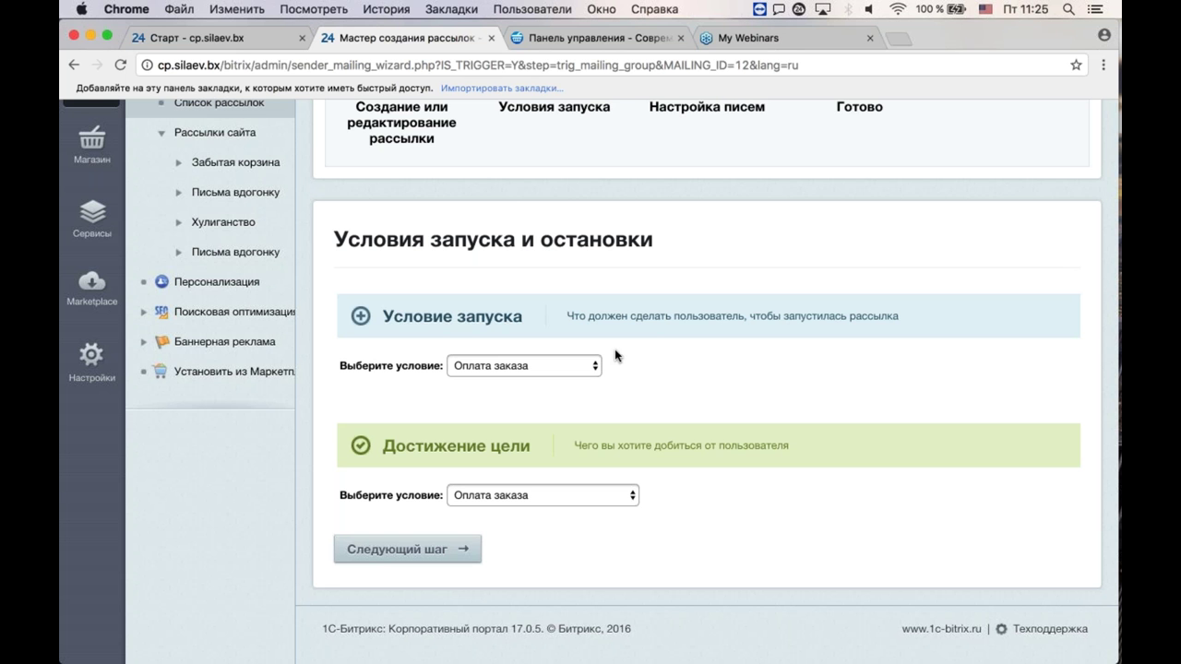
pyautogui.click(625, 499)
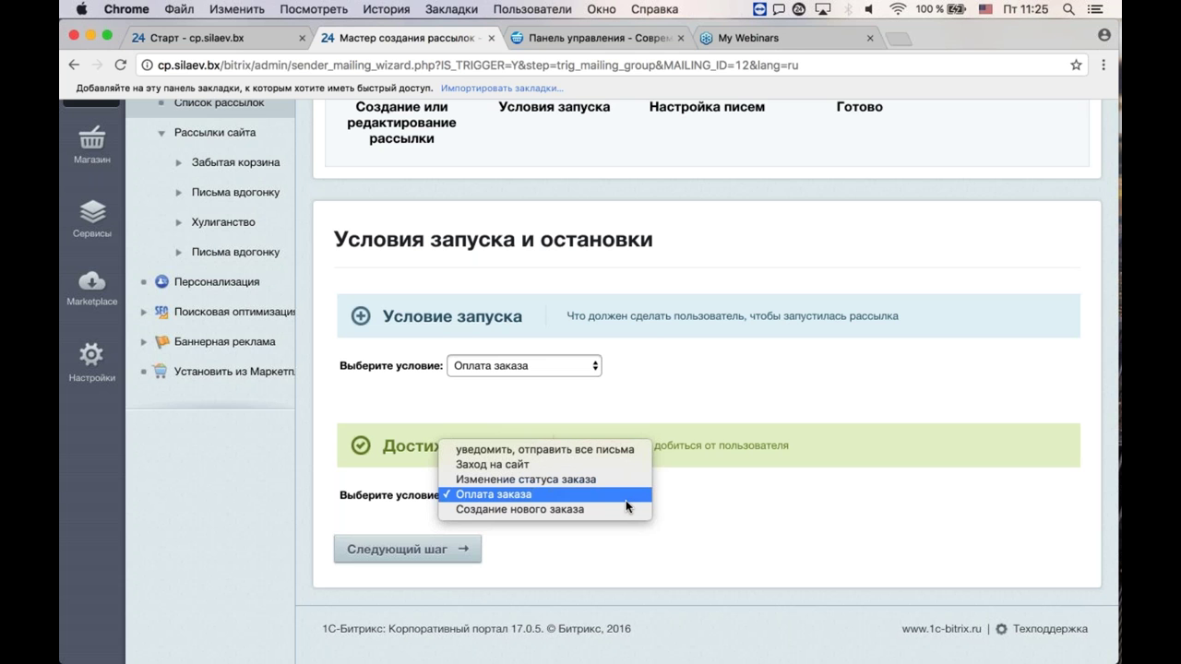
pyautogui.click(626, 500)
pyautogui.click(470, 557)
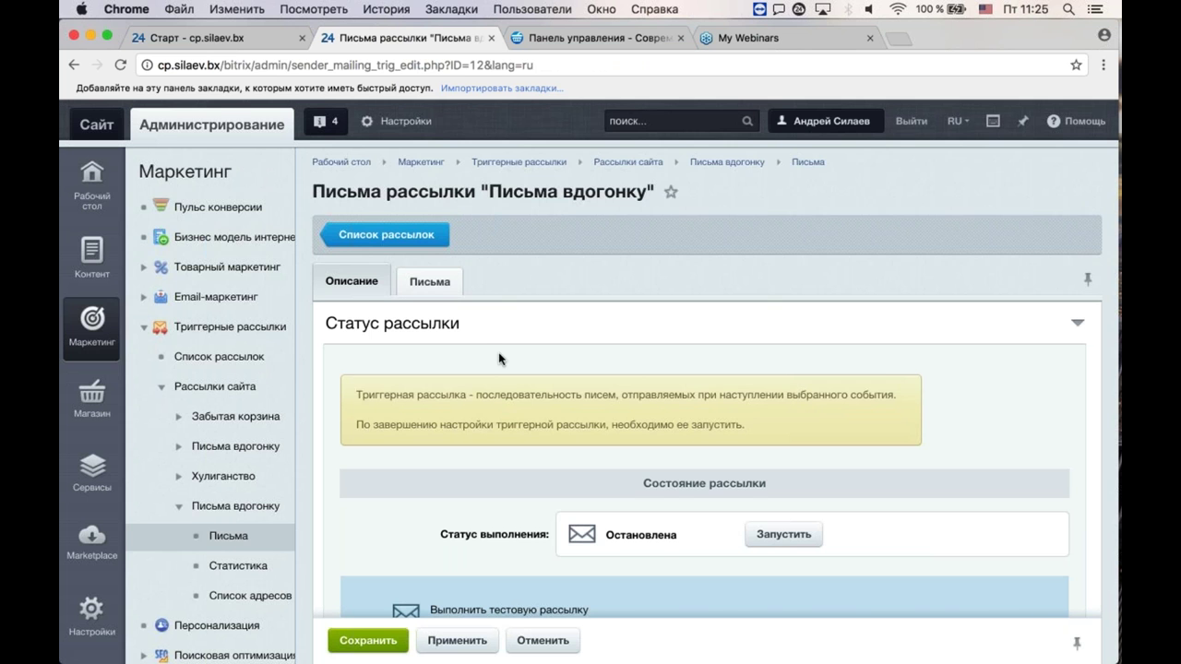
# Step: Open the letters of the "Письма вдогонку" mailing and examine their order, sending delays and subjects
pyautogui.scroll(-3, 498, 358)
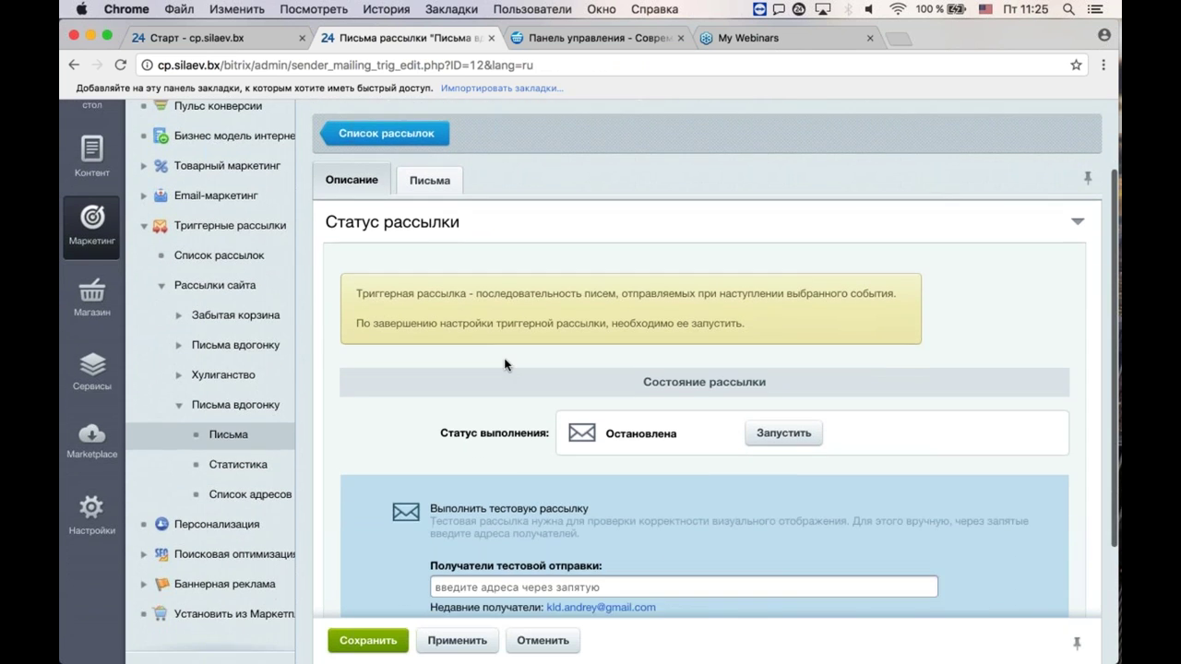
pyautogui.click(430, 166)
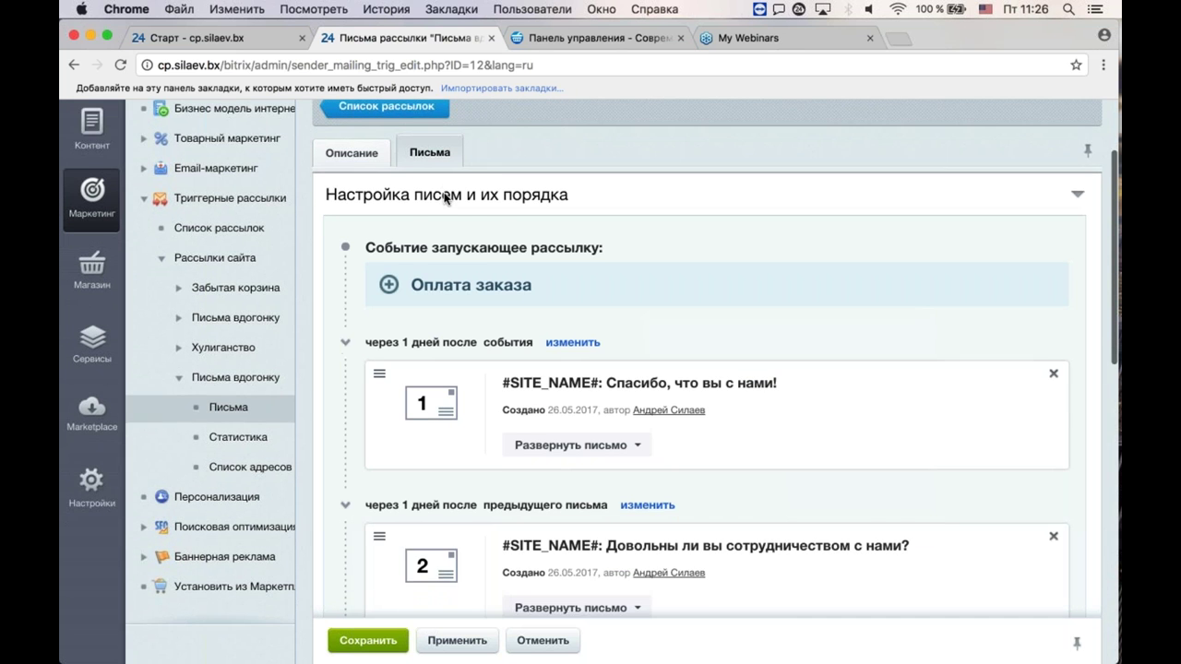
pyautogui.scroll(-2, 443, 197)
pyautogui.scroll(-1, 444, 197)
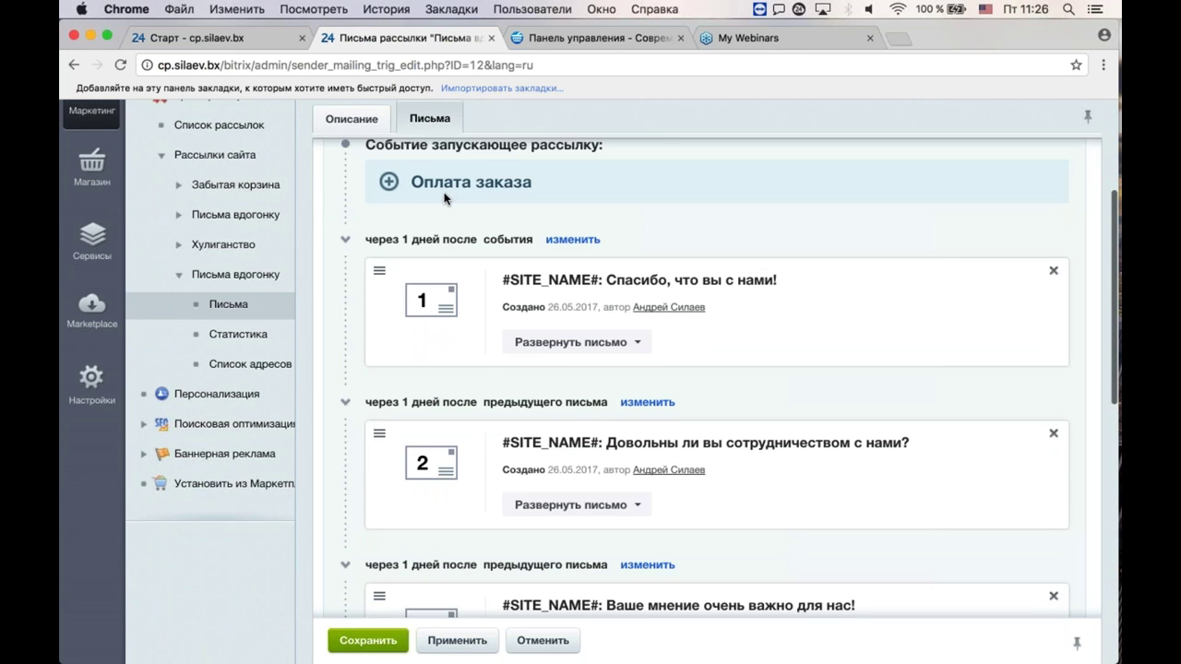
pyautogui.scroll(-2, 530, 326)
pyautogui.scroll(-10, 531, 322)
pyautogui.scroll(-1, 530, 322)
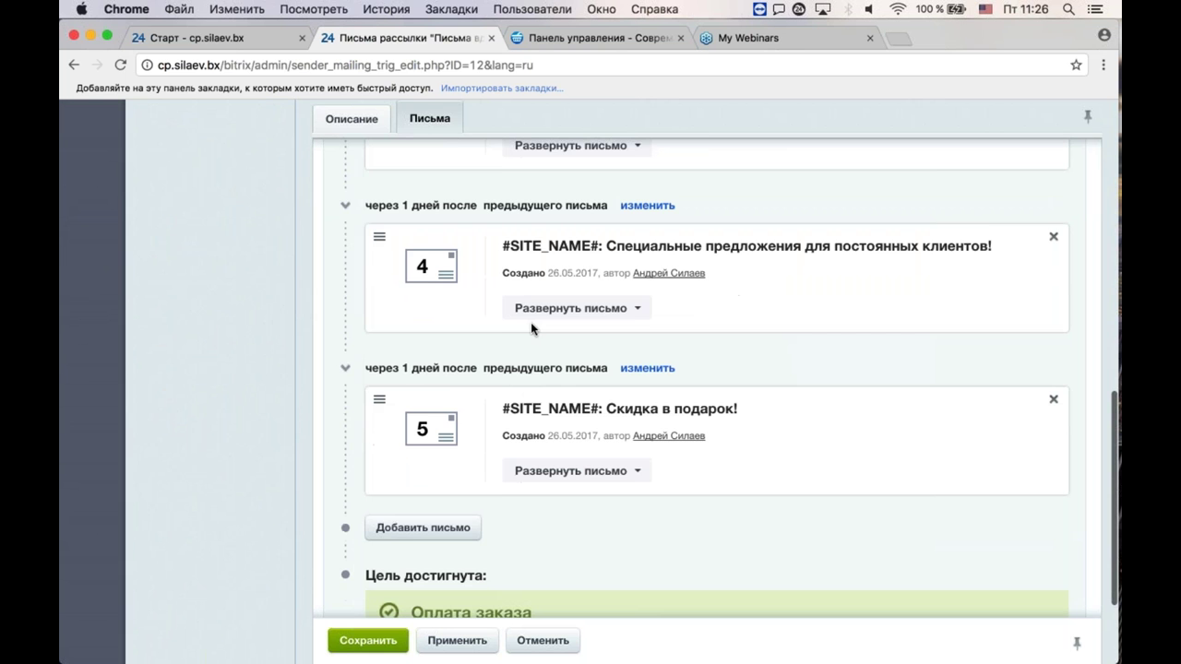
pyautogui.scroll(11, 531, 322)
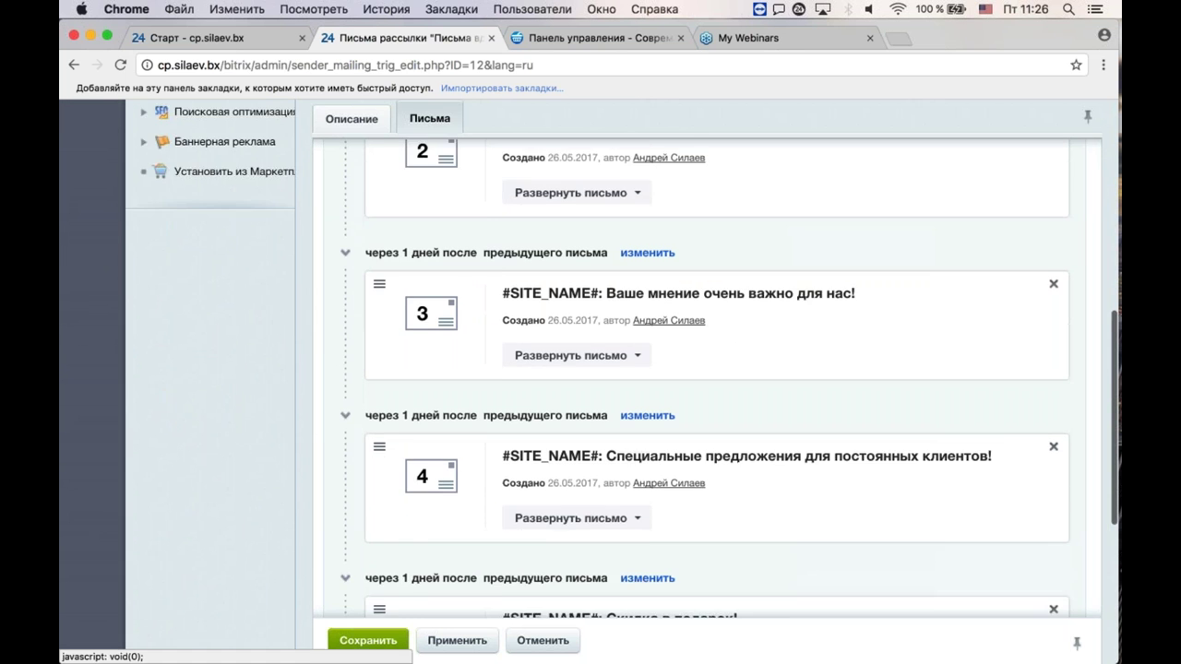
pyautogui.scroll(1, 558, 325)
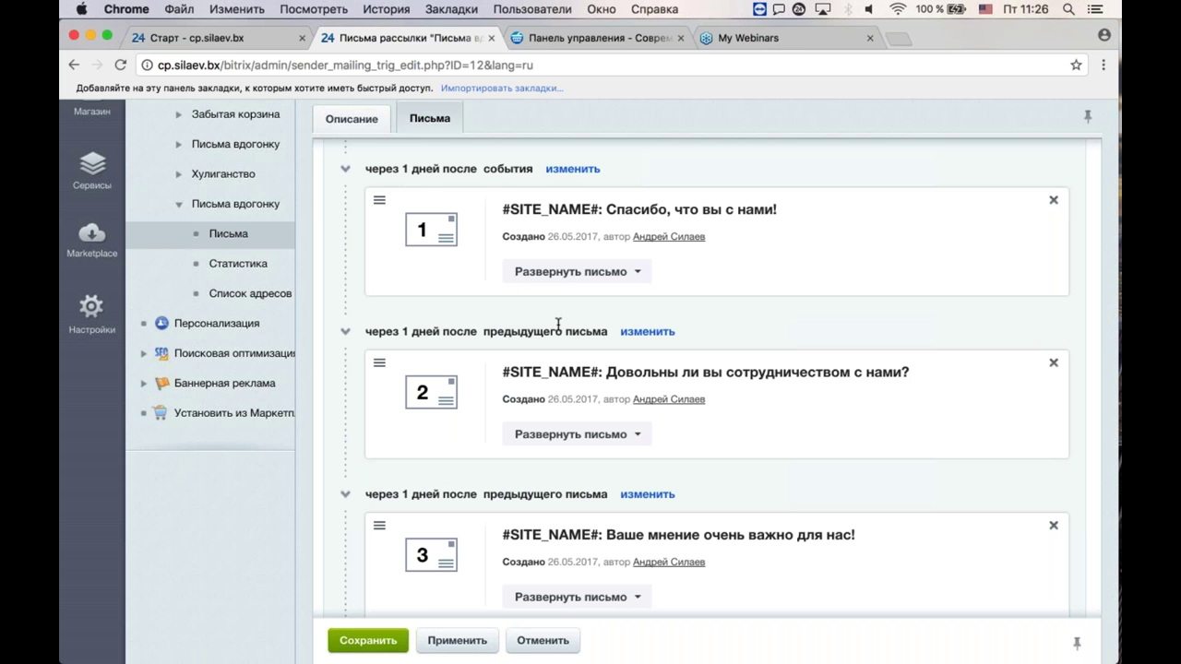
# Step: Expand the first letter, read its body in the visual editor, and collapse it again
pyautogui.click(587, 286)
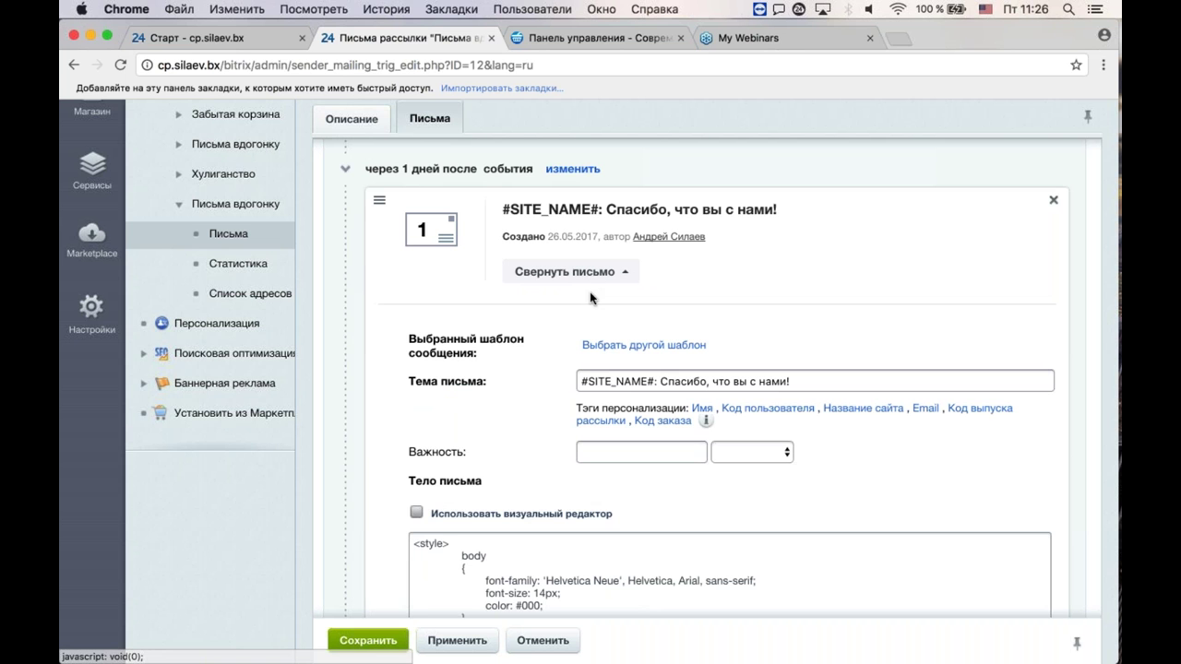
pyautogui.click(452, 510)
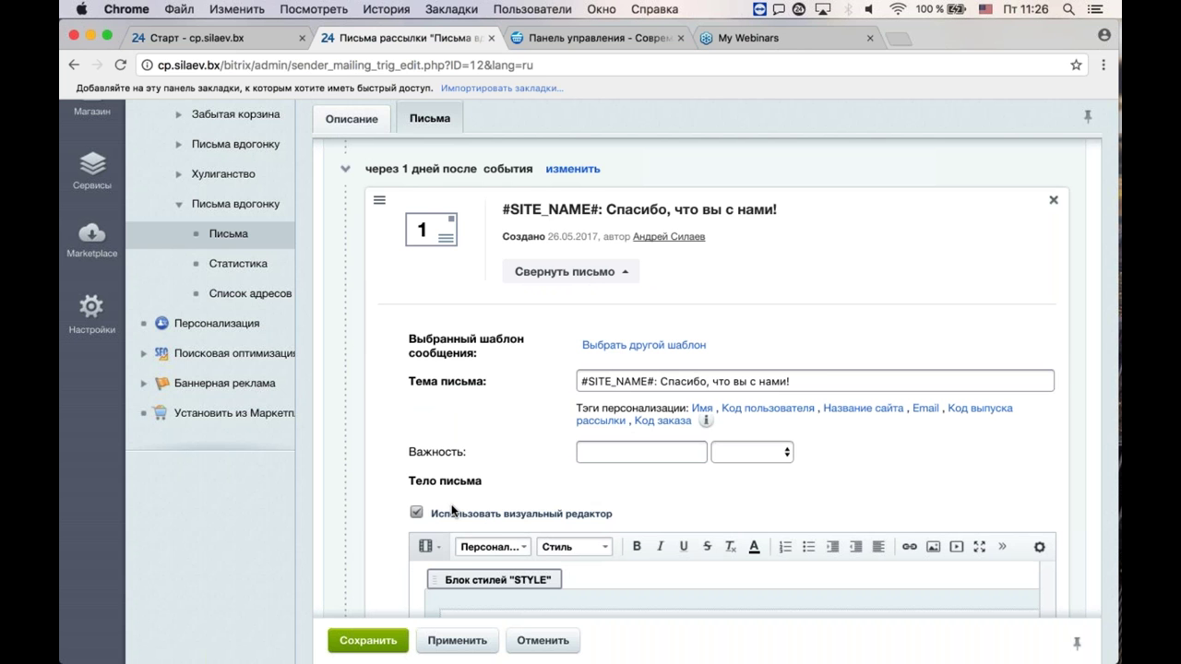
pyautogui.scroll(-5, 385, 484)
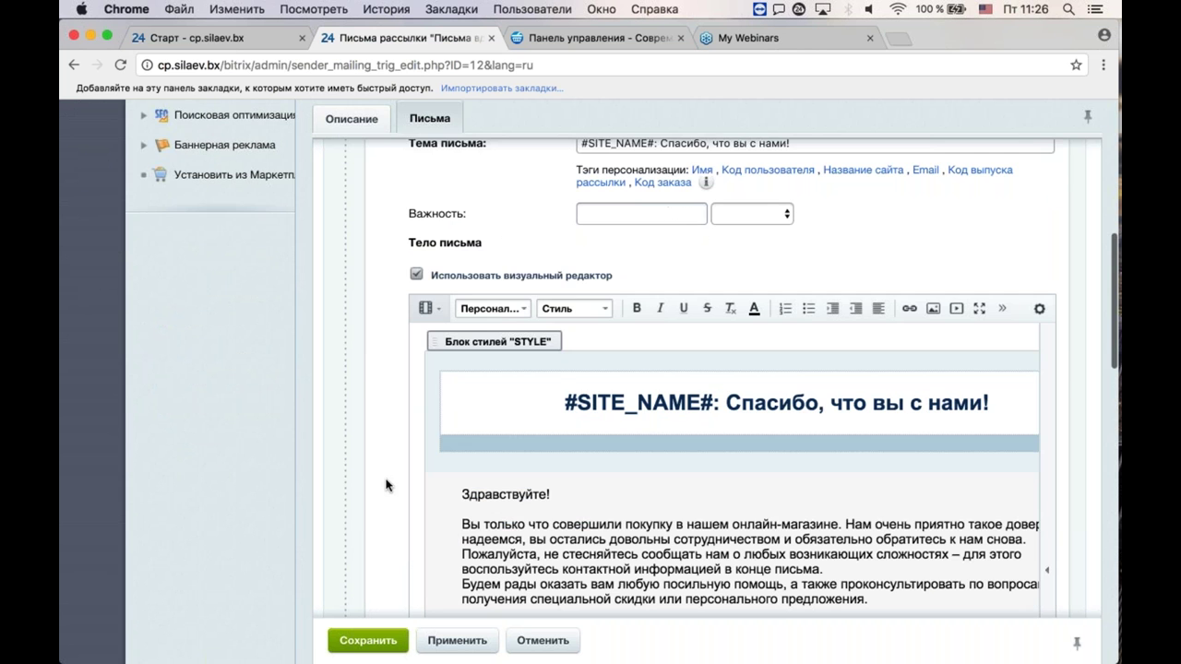
pyautogui.scroll(-8, 386, 485)
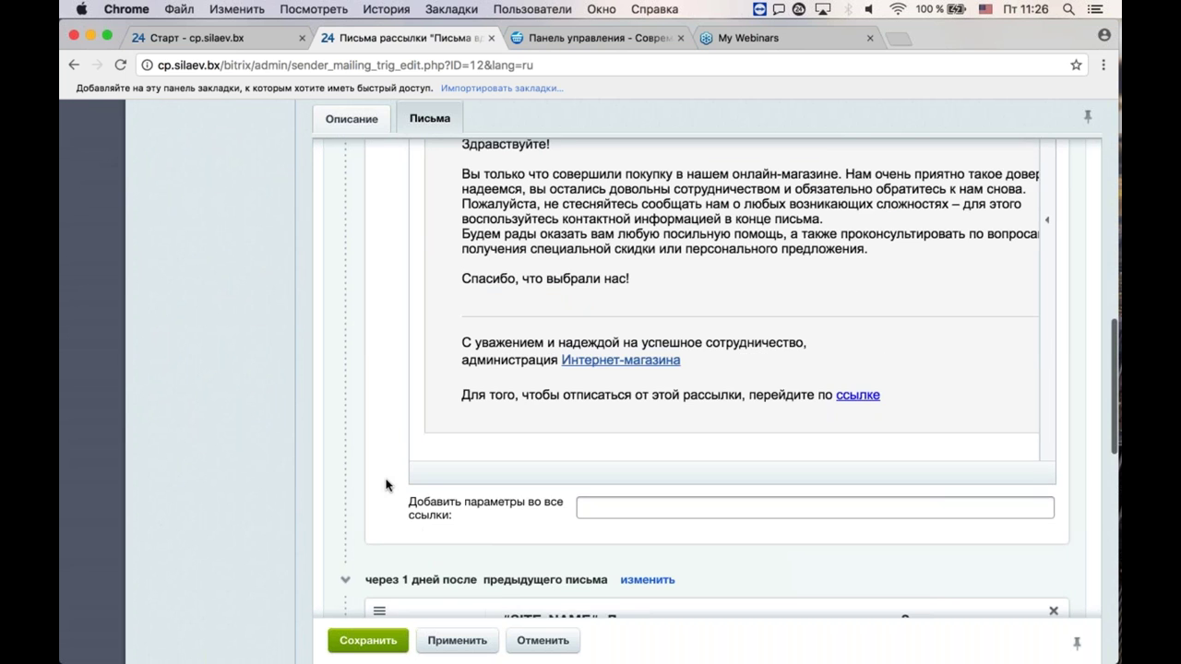
pyautogui.scroll(6, 386, 485)
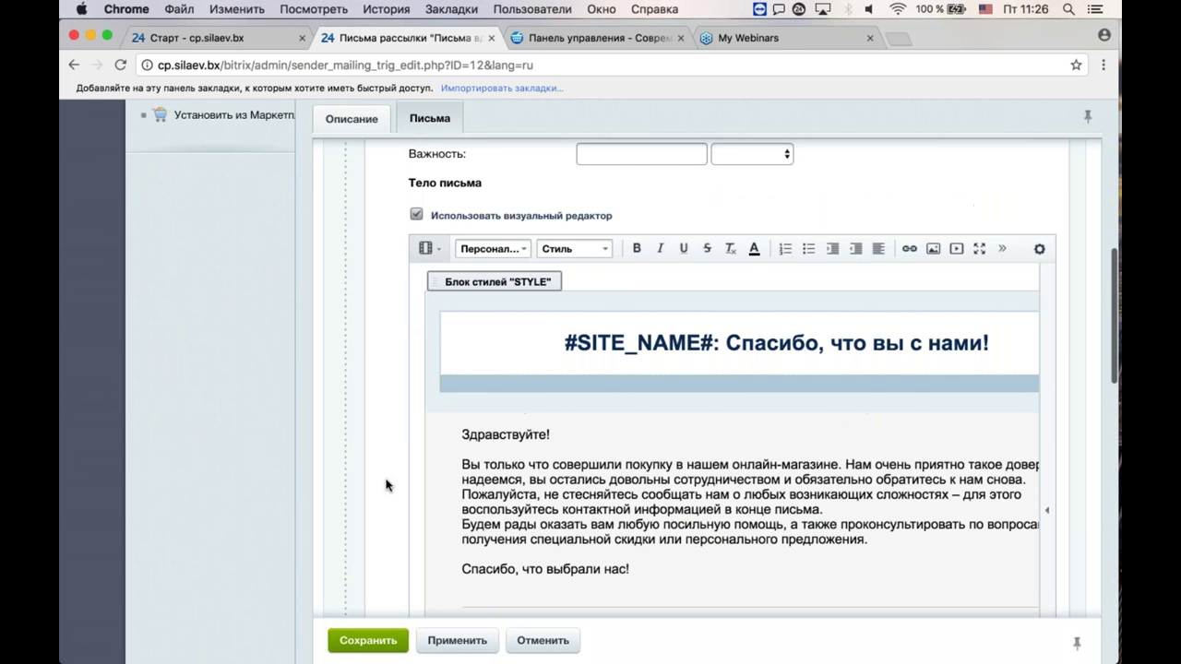
pyautogui.scroll(3, 386, 485)
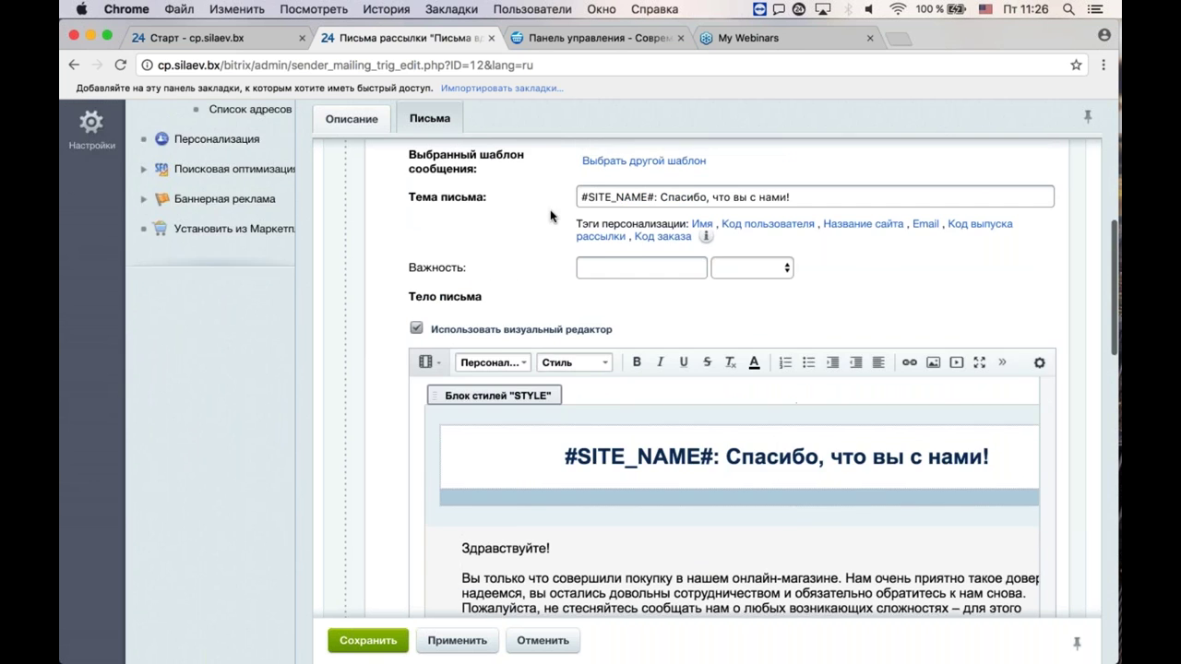
pyautogui.scroll(3, 550, 216)
pyautogui.click(603, 185)
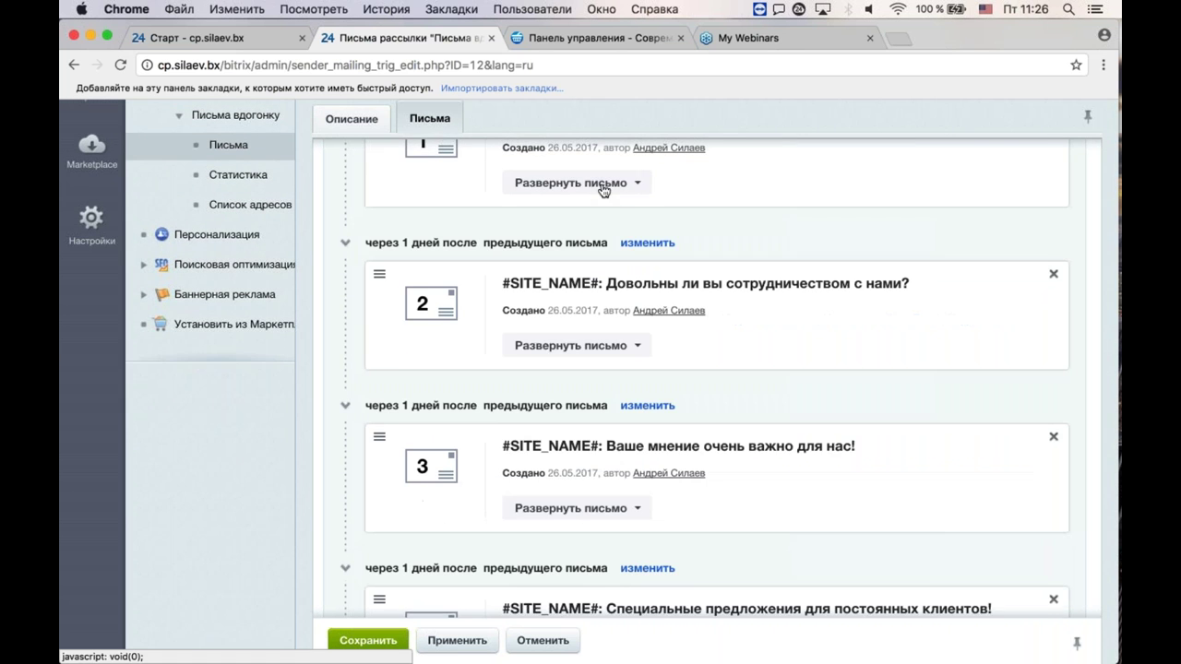
# Step: Expand the second letter, "Довольны ли вы сотрудничеством с нами?", read its body in the visual editor, and collapse it
pyautogui.scroll(-2, 586, 314)
pyautogui.scroll(-1, 586, 318)
pyautogui.click(587, 287)
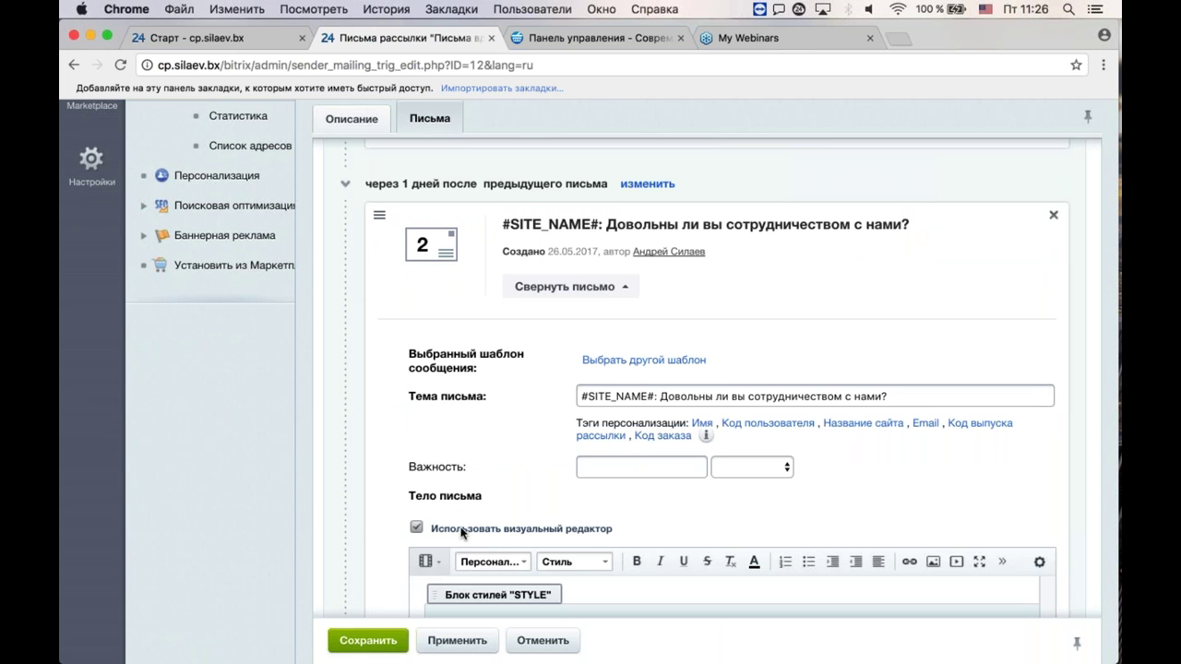
pyautogui.scroll(-10, 701, 415)
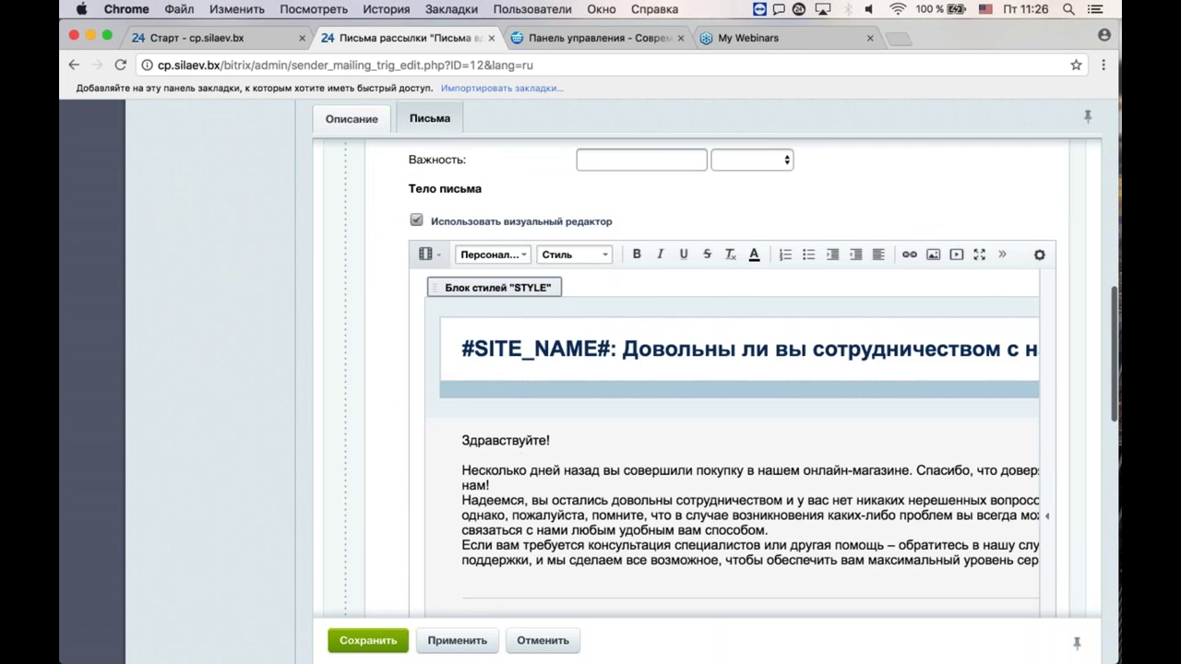
pyautogui.scroll(-10, 729, 378)
pyautogui.scroll(4, 499, 370)
pyautogui.scroll(4, 499, 370)
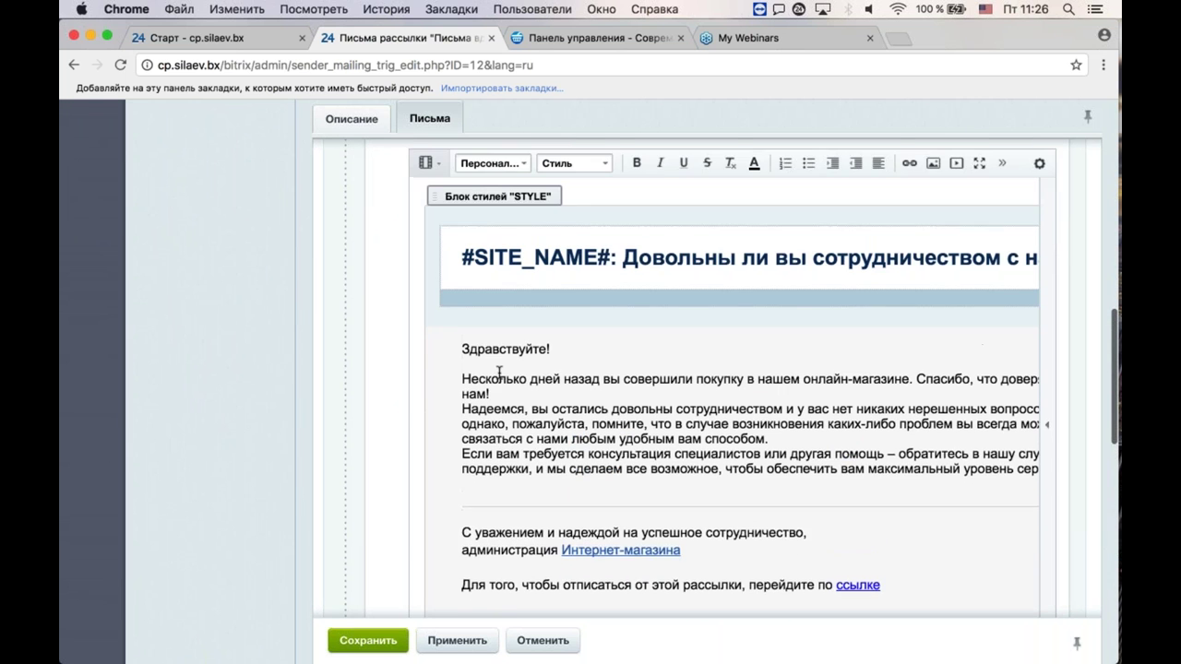
pyautogui.scroll(3, 498, 372)
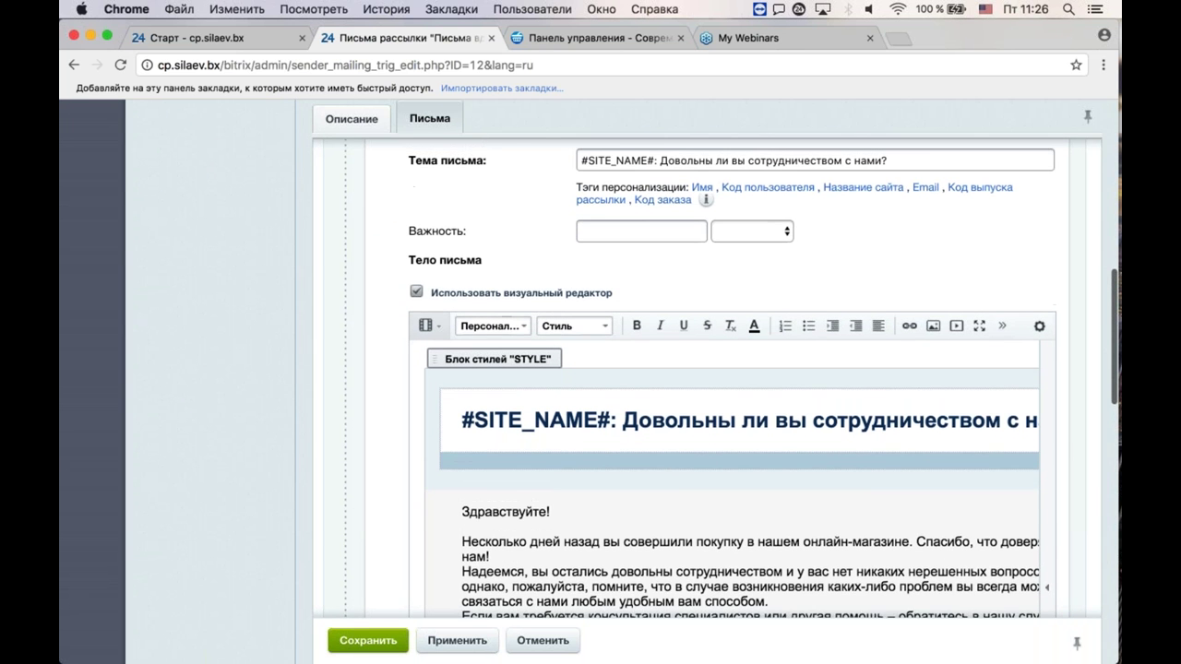
pyautogui.scroll(3, 576, 239)
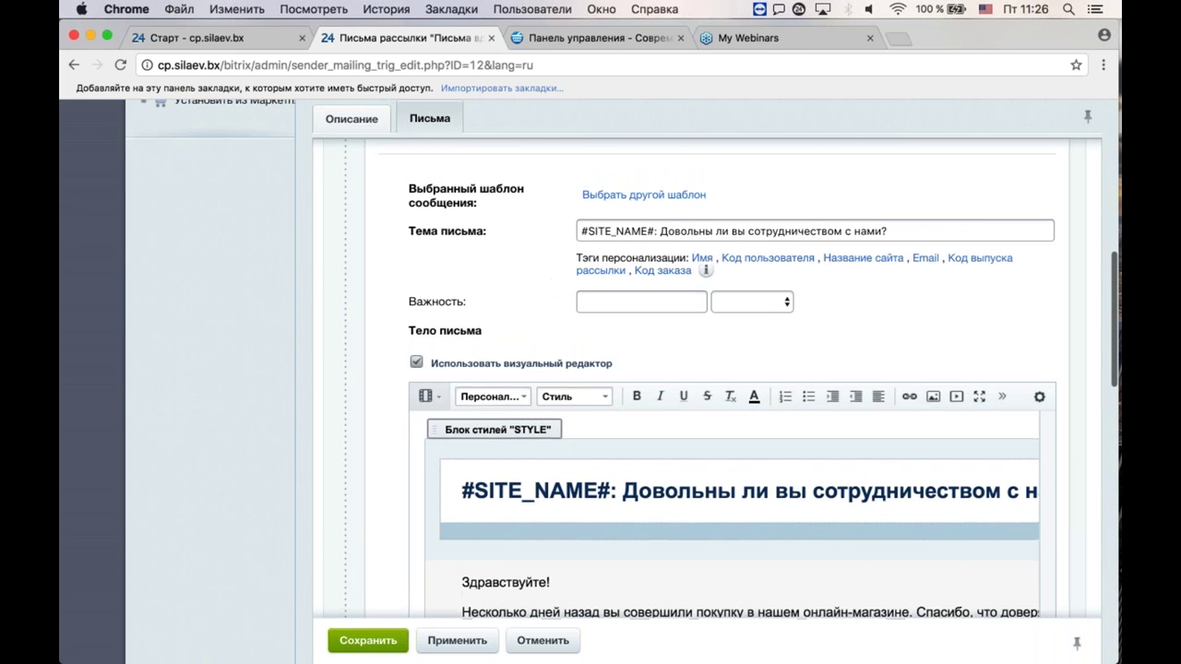
pyautogui.scroll(3, 590, 221)
pyautogui.scroll(1, 609, 205)
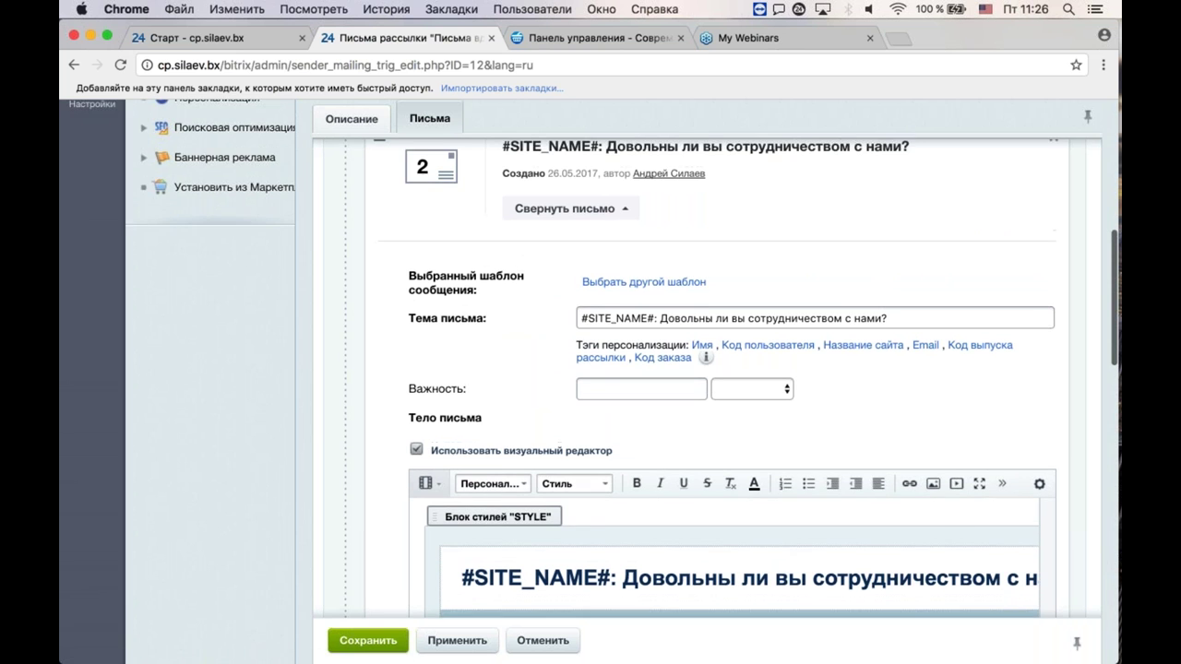
pyautogui.click(607, 218)
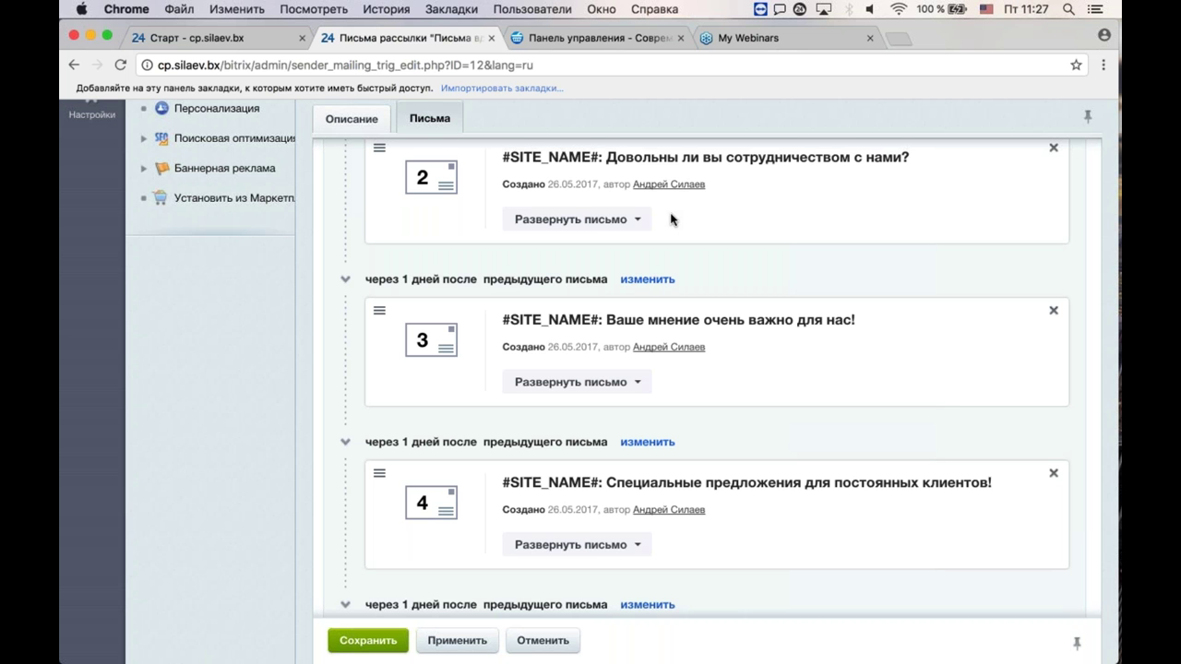
# Step: Review the whole letter chain from the launching event through the fifth letter to the goal condition
pyautogui.scroll(-5, 671, 219)
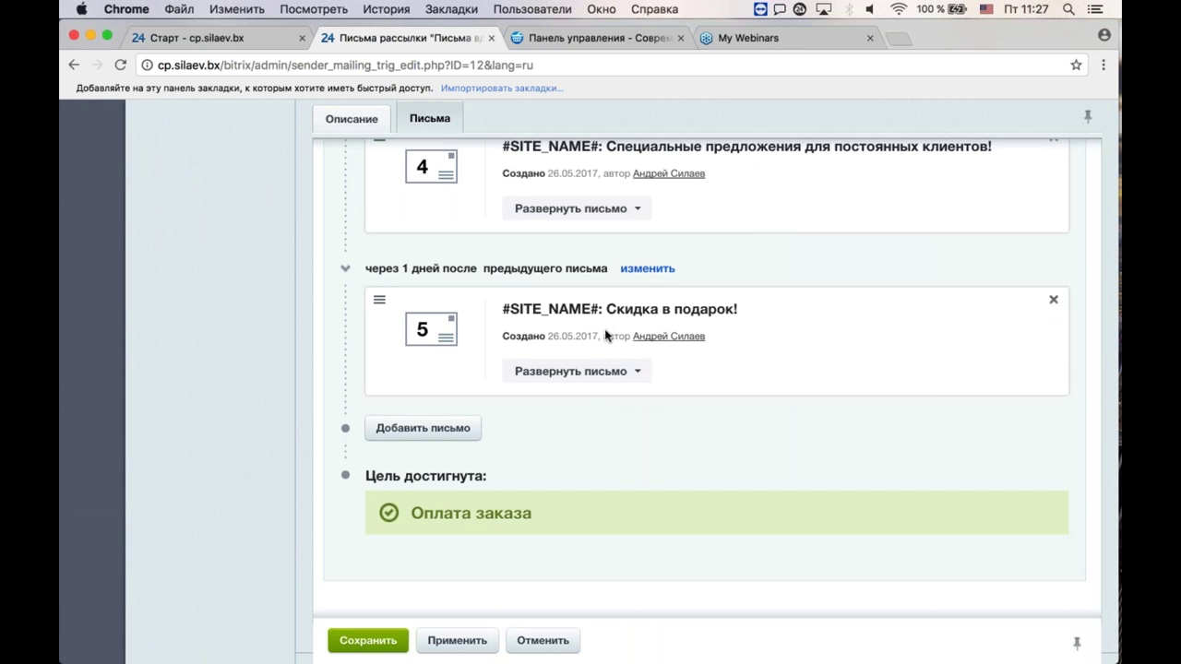
pyautogui.scroll(10, 606, 335)
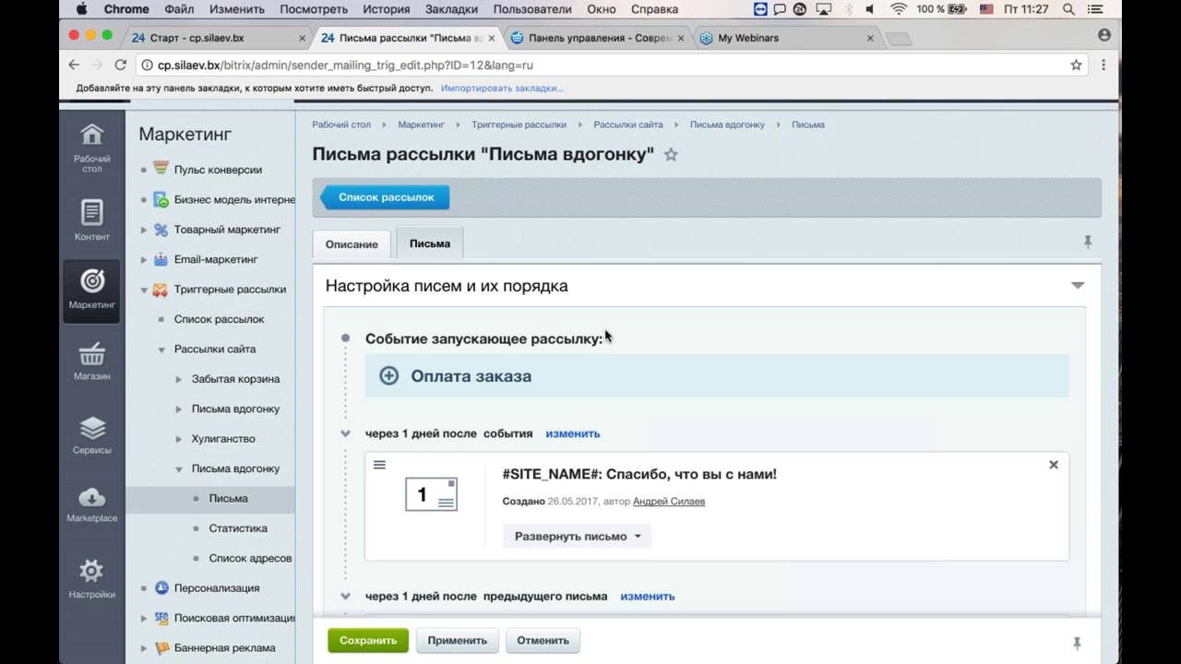
pyautogui.scroll(-1, 606, 334)
pyautogui.scroll(-12, 604, 328)
pyautogui.scroll(12, 605, 332)
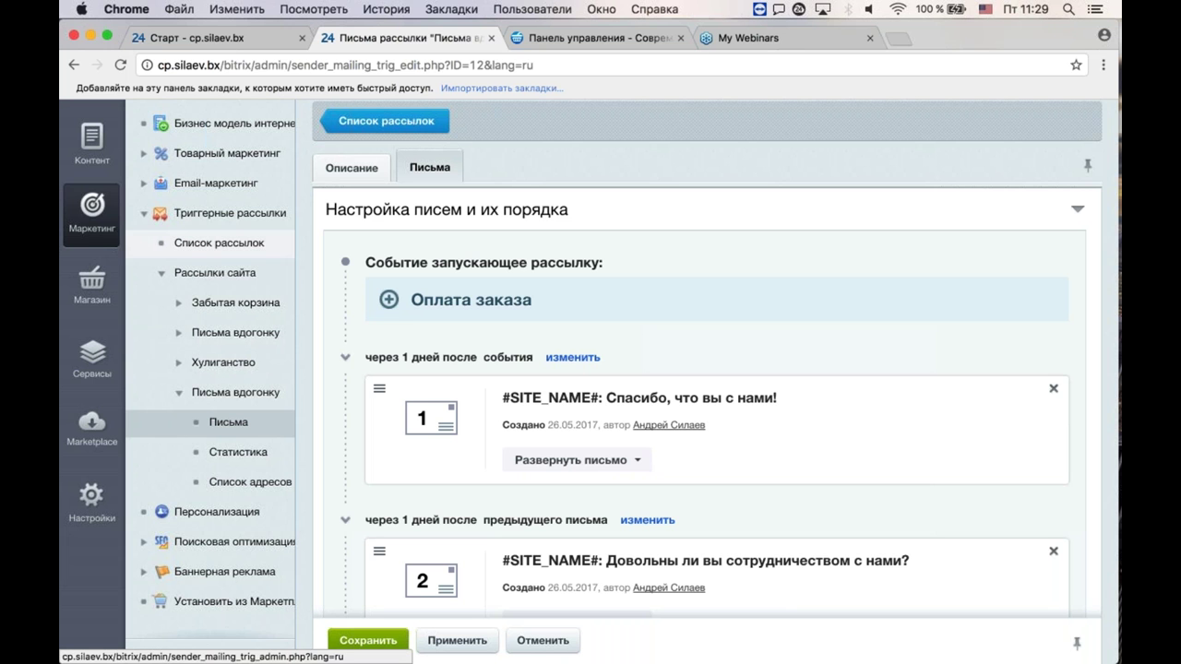
# Step: Open the trigger mailing creation wizard and examine the ready-made templates, including the description of "Будильник-180"
pyautogui.click(218, 243)
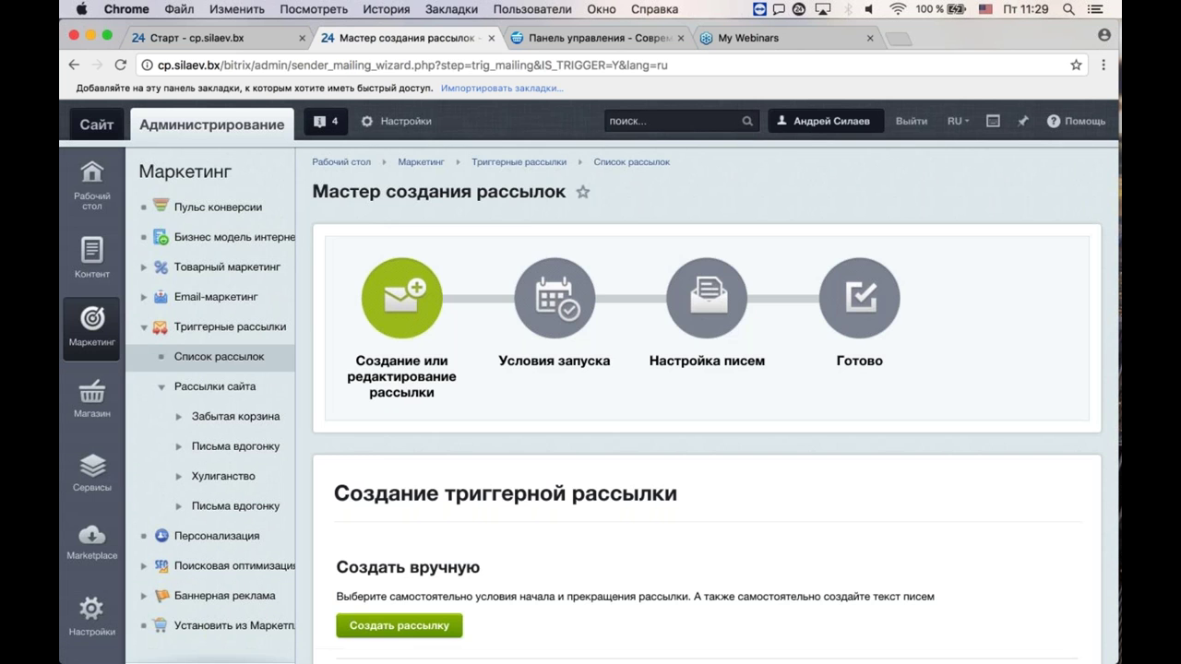
pyautogui.scroll(-4, 590, 379)
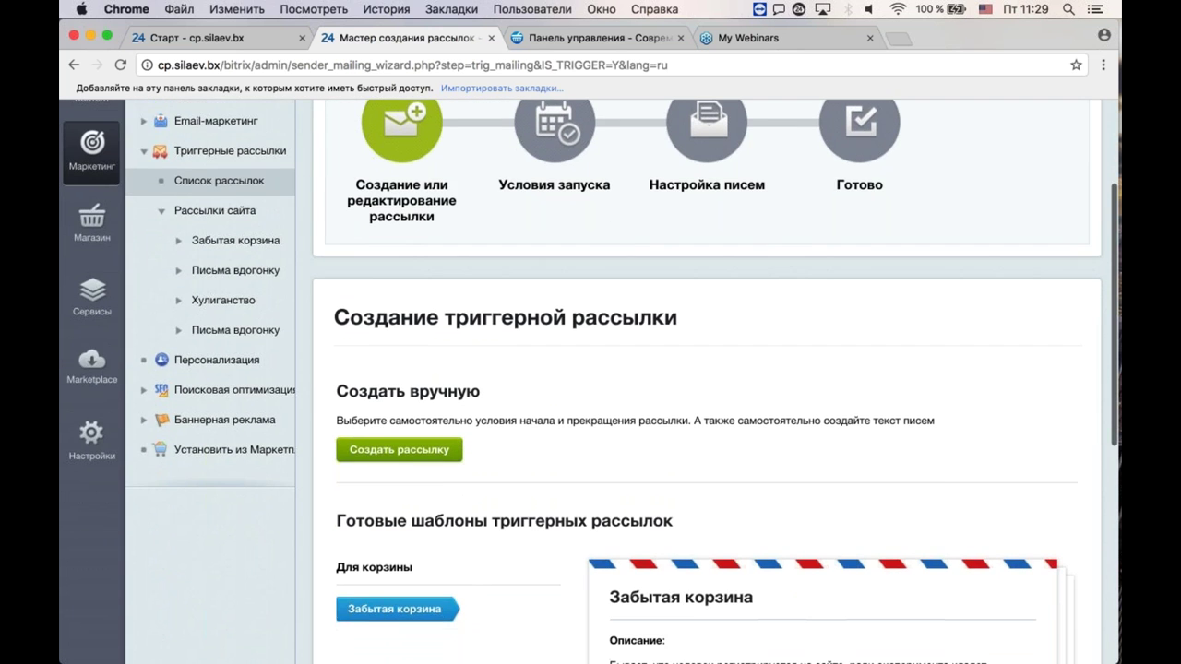
pyautogui.scroll(-8, 590, 378)
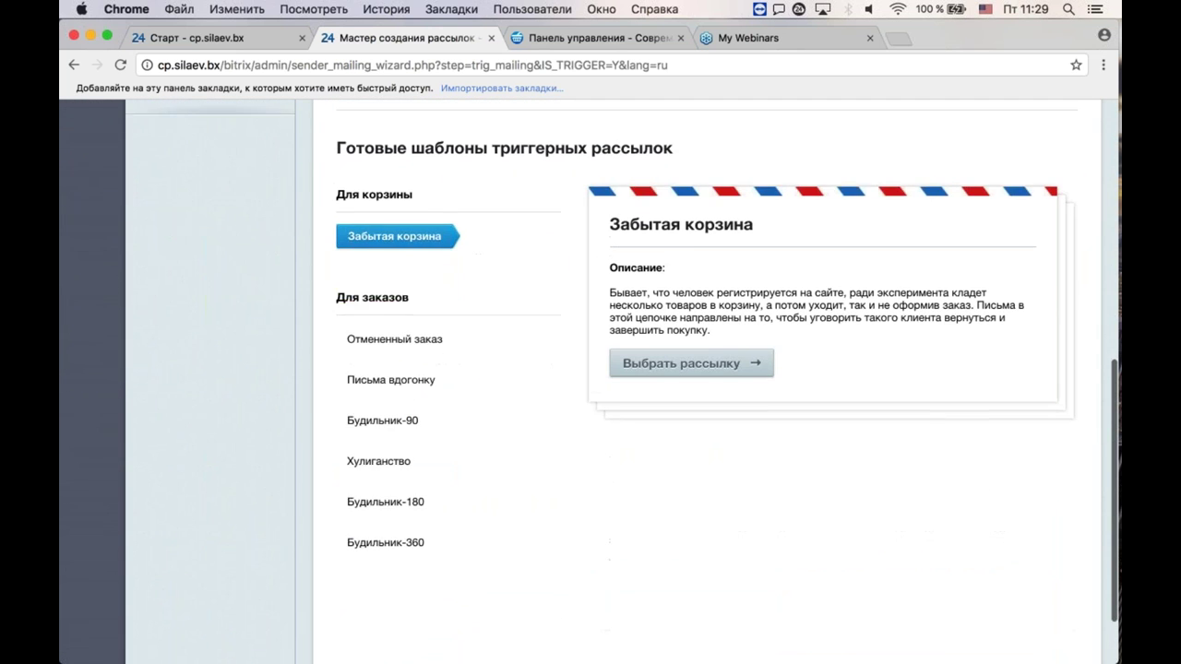
pyautogui.scroll(-1, 397, 379)
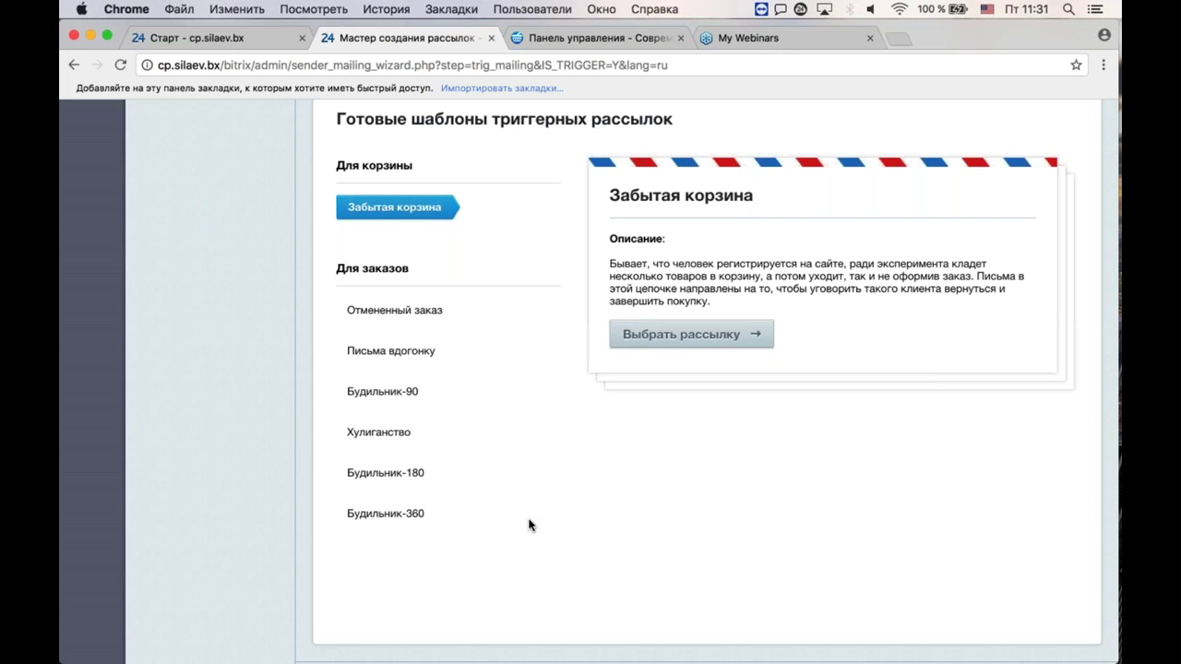
pyautogui.click(400, 480)
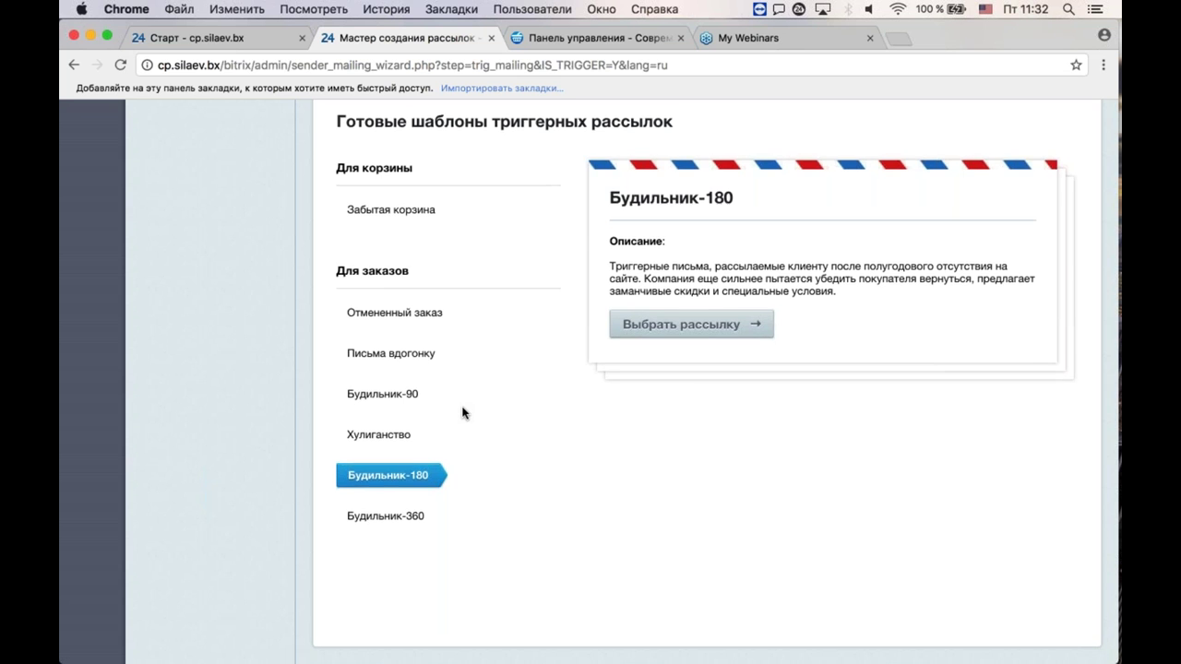
pyautogui.scroll(4, 463, 412)
pyautogui.scroll(4, 400, 357)
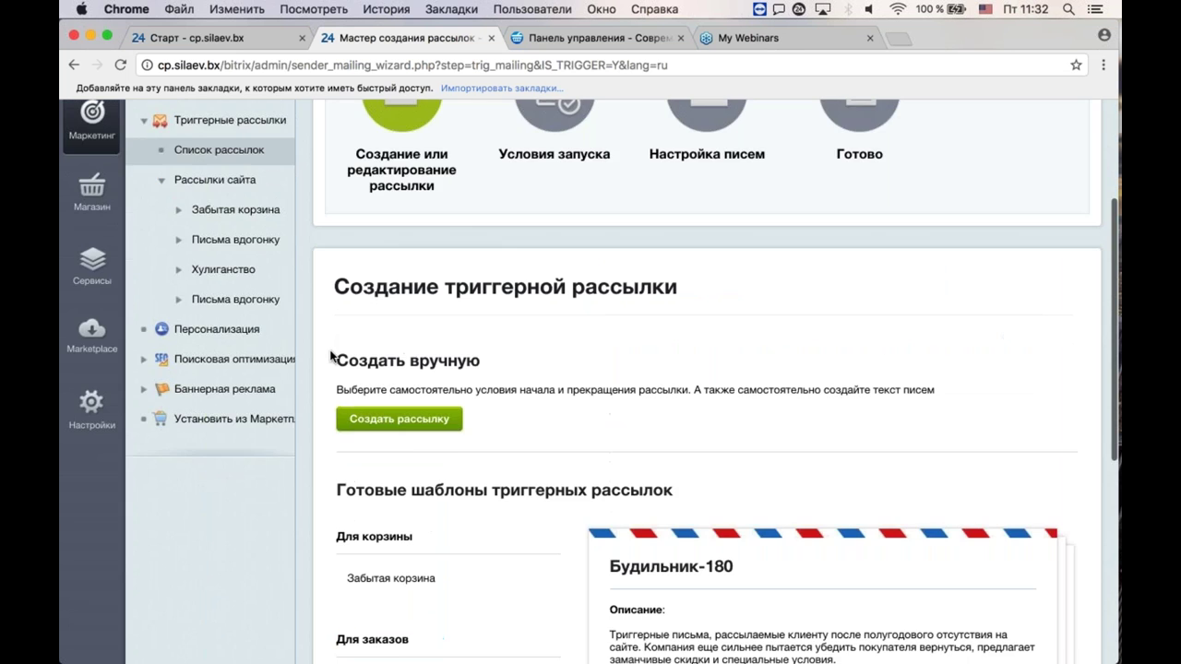
pyautogui.scroll(-4, 369, 388)
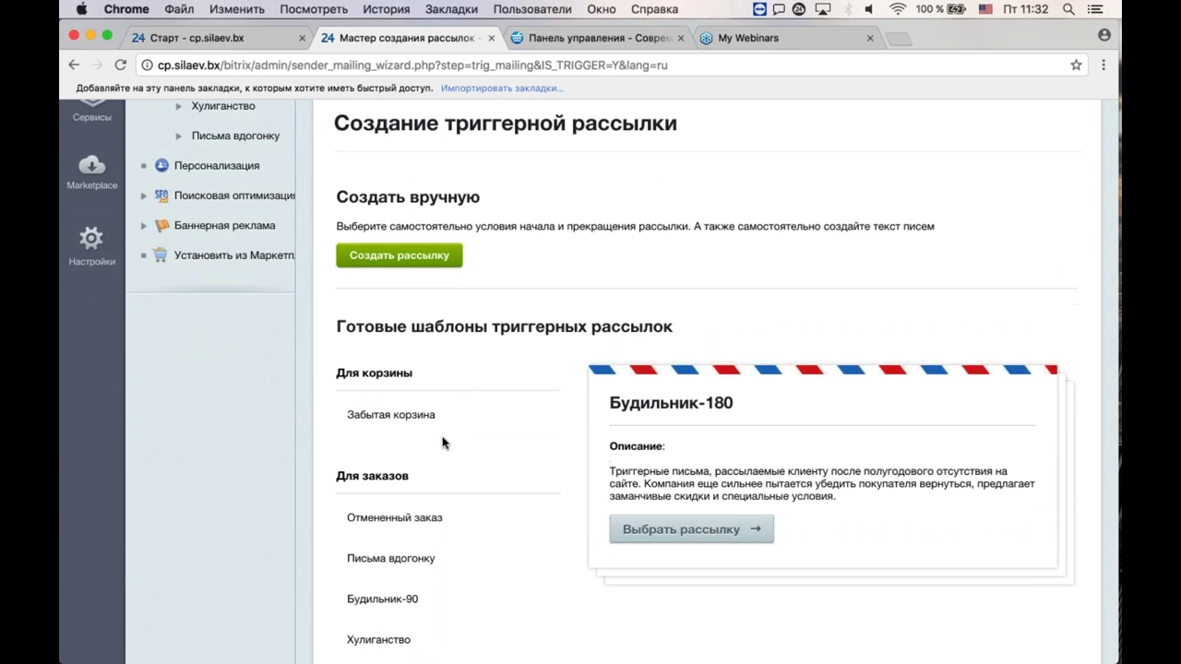
pyautogui.scroll(-1, 452, 436)
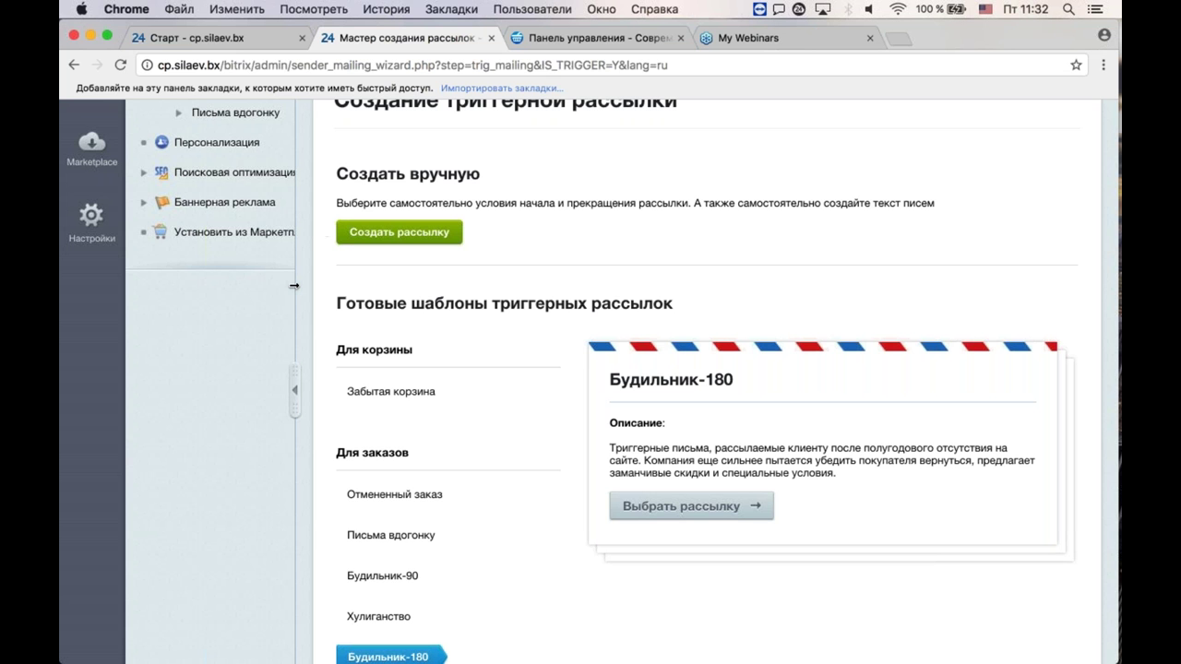
# Step: Open the "Забытая корзина" trigger mailing and examine its status, launching event and chain of letters
pyautogui.scroll(2, 294, 287)
pyautogui.scroll(5, 240, 231)
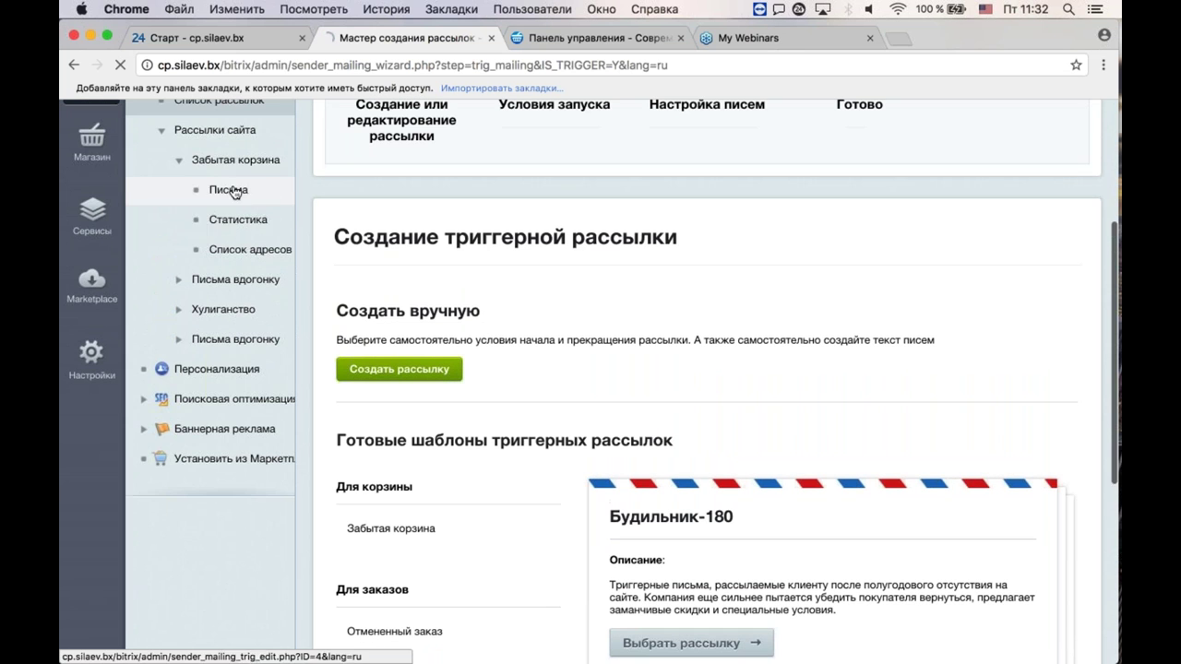
pyautogui.click(245, 226)
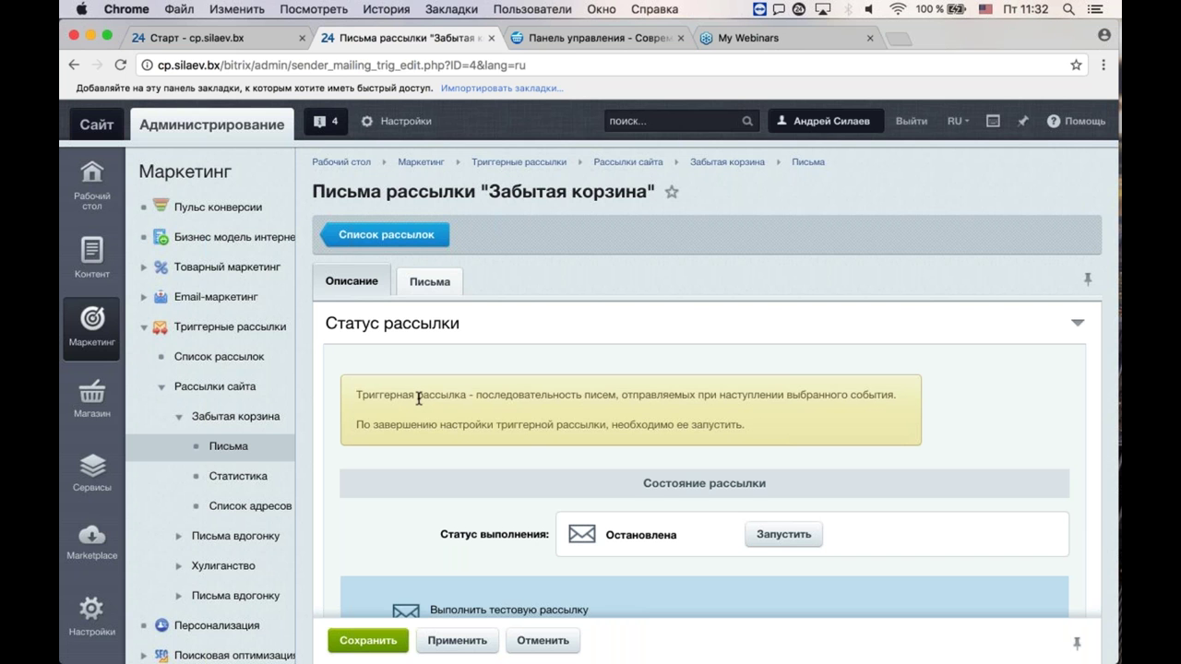
pyautogui.scroll(-2, 418, 398)
pyautogui.scroll(-3, 811, 461)
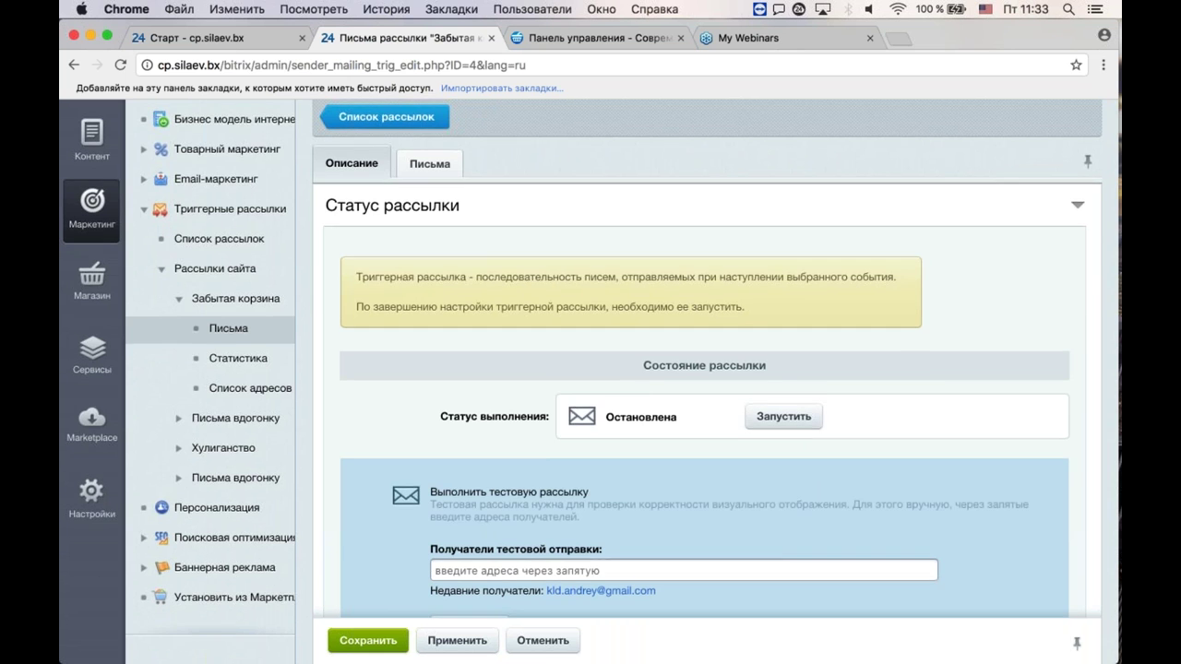
pyautogui.scroll(3, 599, 342)
pyautogui.click(436, 246)
pyautogui.scroll(-1, 517, 332)
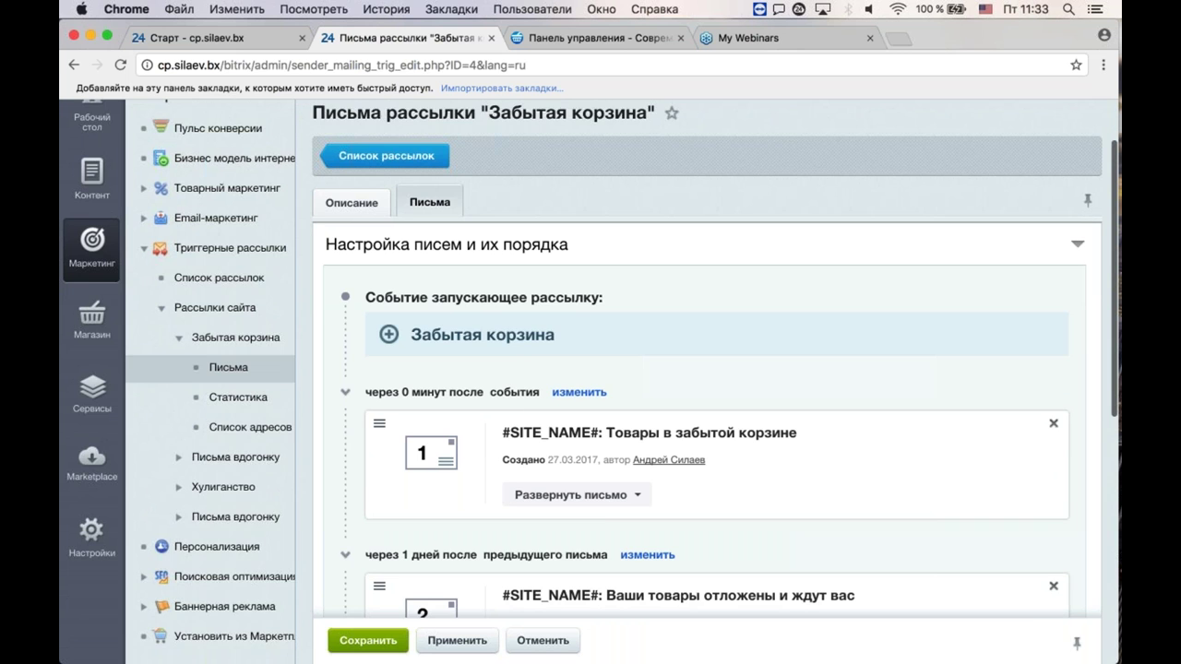
pyautogui.scroll(-1, 579, 392)
# Step: Return to the mailing's description and fill in the test recipient's e-mail from the recent recipients
pyautogui.click(351, 174)
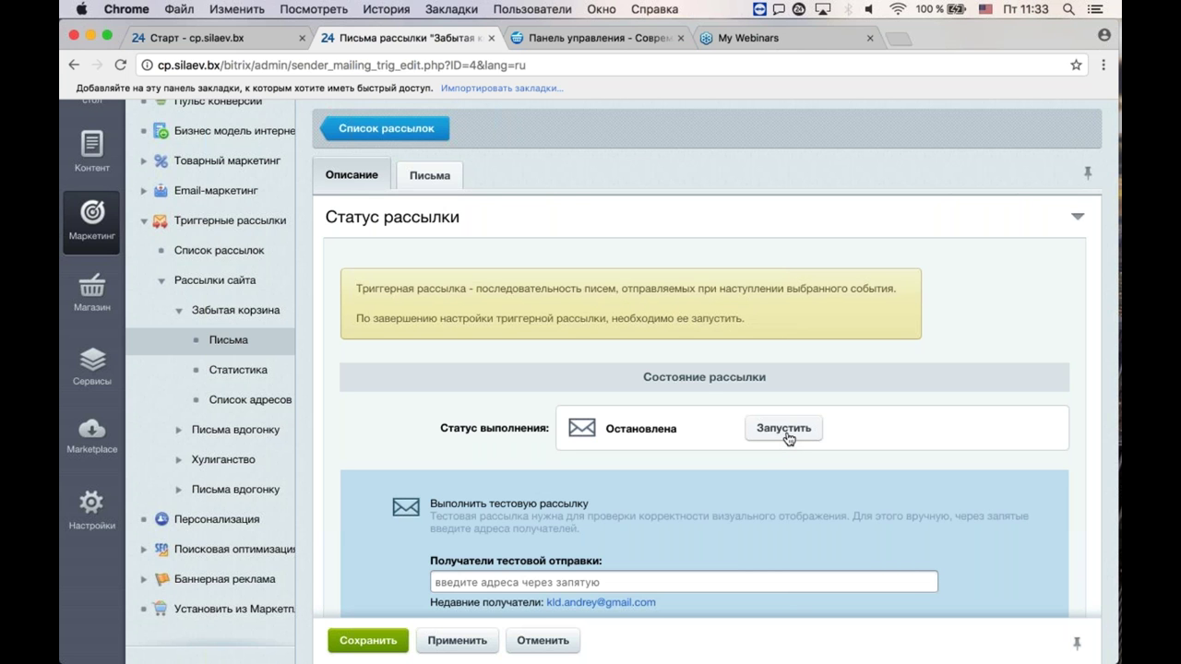
pyautogui.scroll(-3, 789, 439)
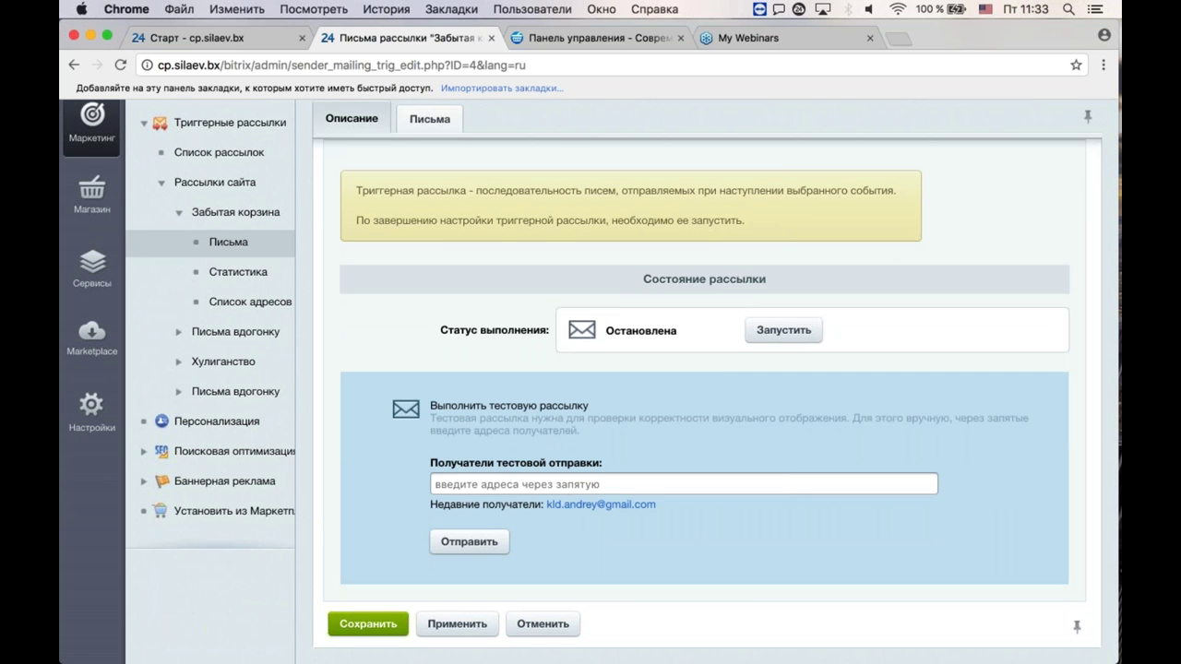
pyautogui.click(600, 504)
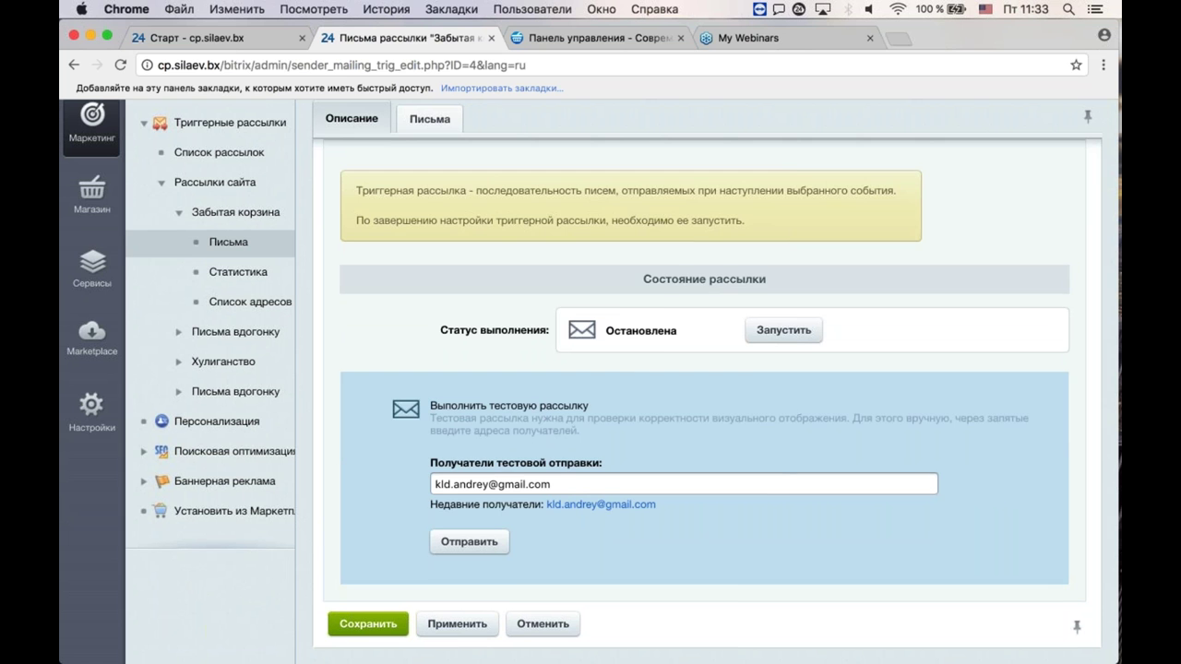
pyautogui.scroll(2, 480, 287)
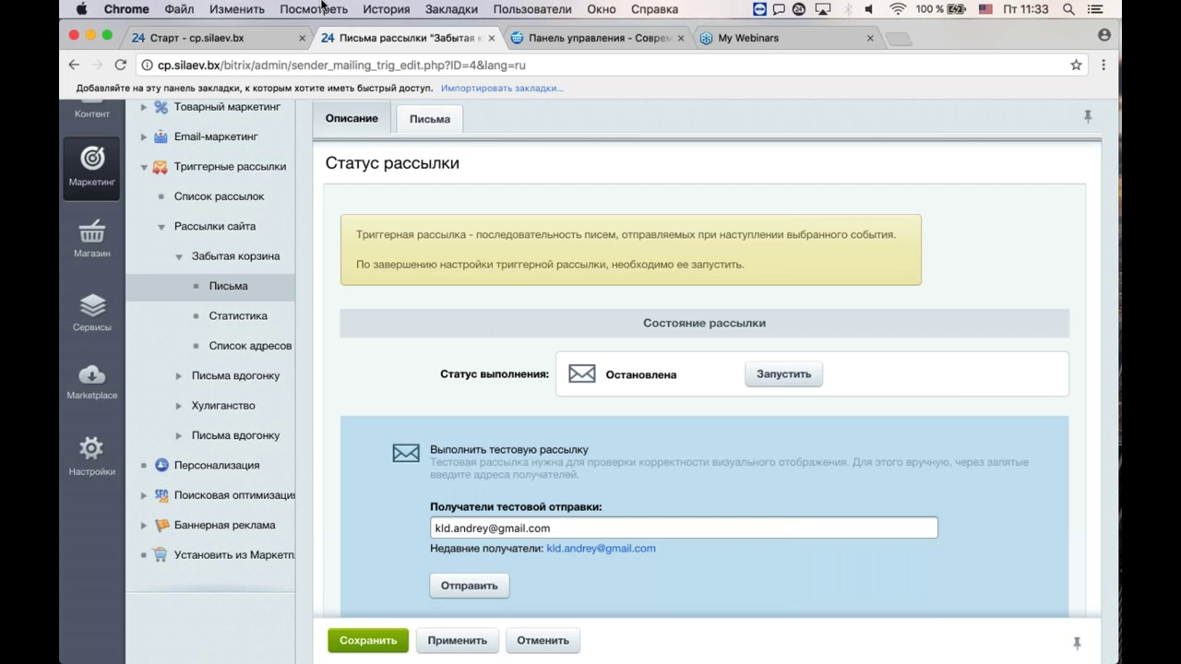
# Step: Switch to the "Старт" page of Email-маркетинг and examine the overall statistics, effectiveness level and recent issues
pyautogui.click(272, 38)
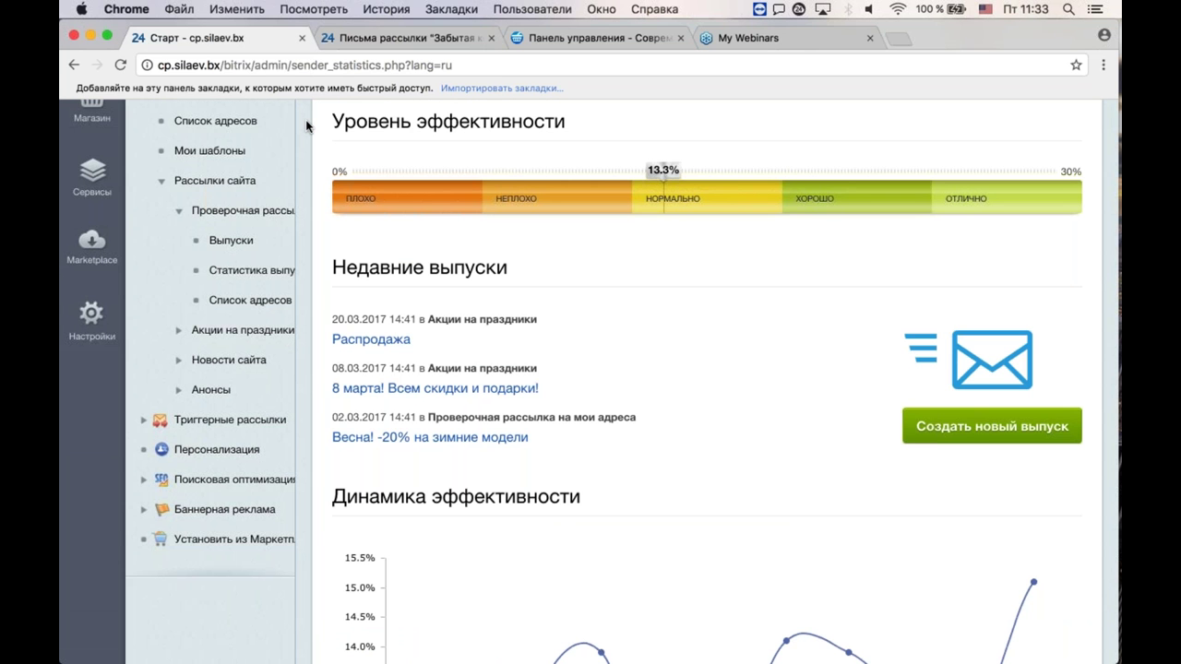
pyautogui.scroll(5, 342, 189)
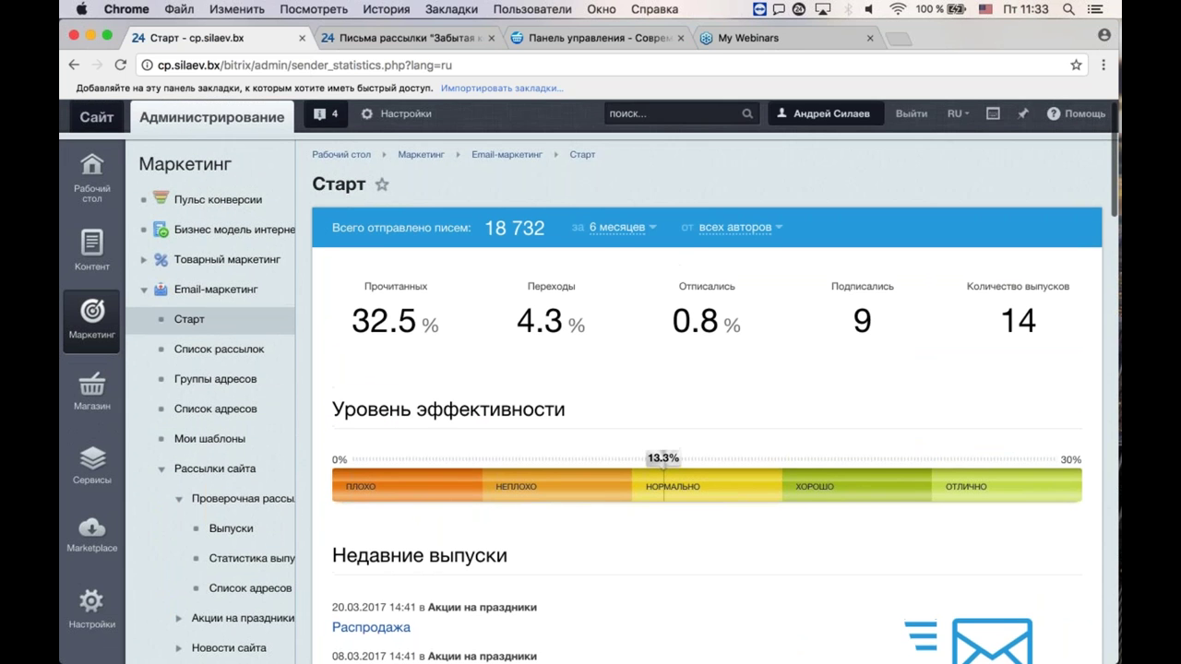
pyautogui.scroll(-2, 590, 381)
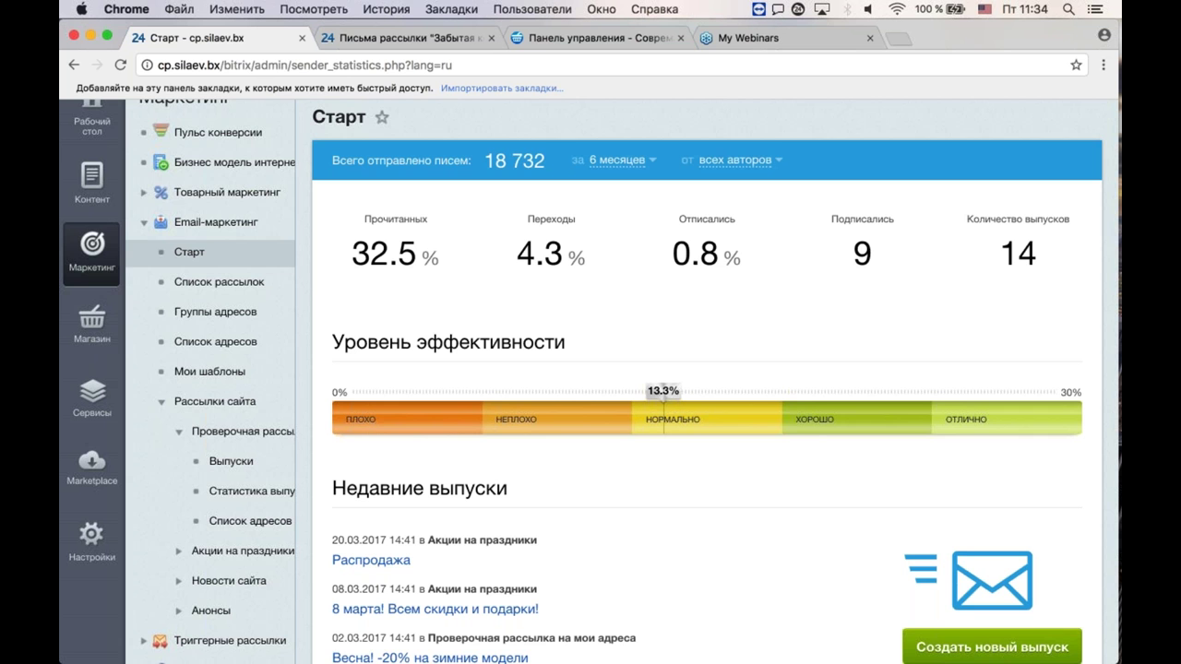
pyautogui.scroll(1, 248, 415)
pyautogui.scroll(-5, 247, 417)
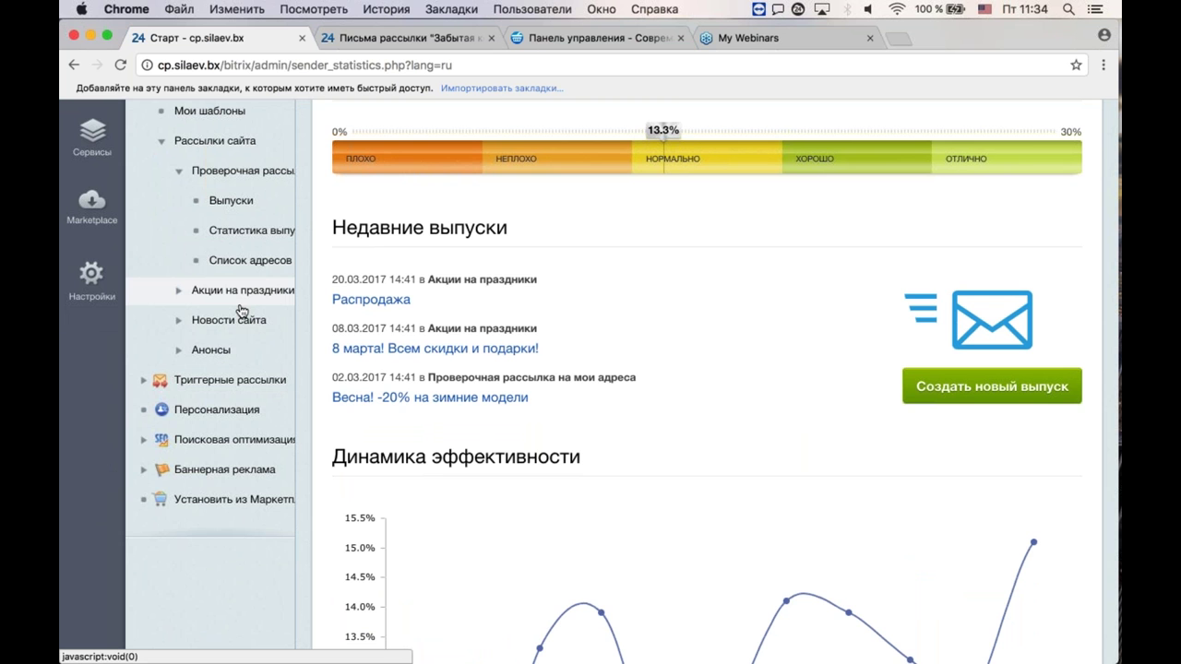
pyautogui.scroll(-1, 241, 311)
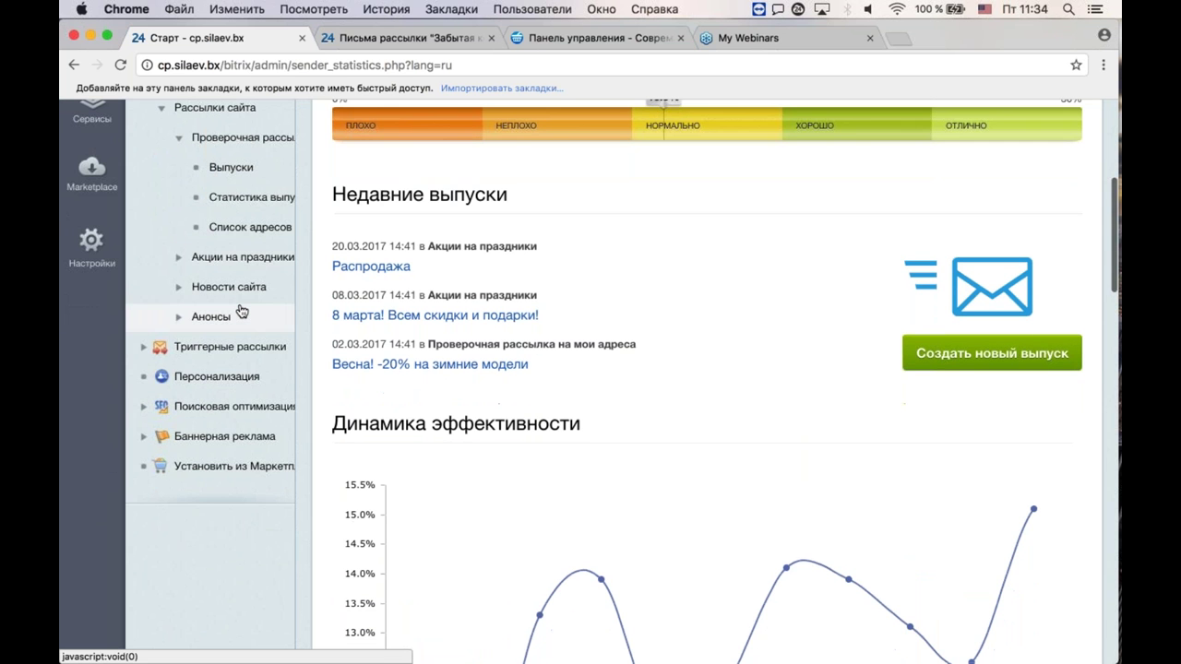
pyautogui.scroll(1, 242, 311)
pyautogui.scroll(1, 241, 311)
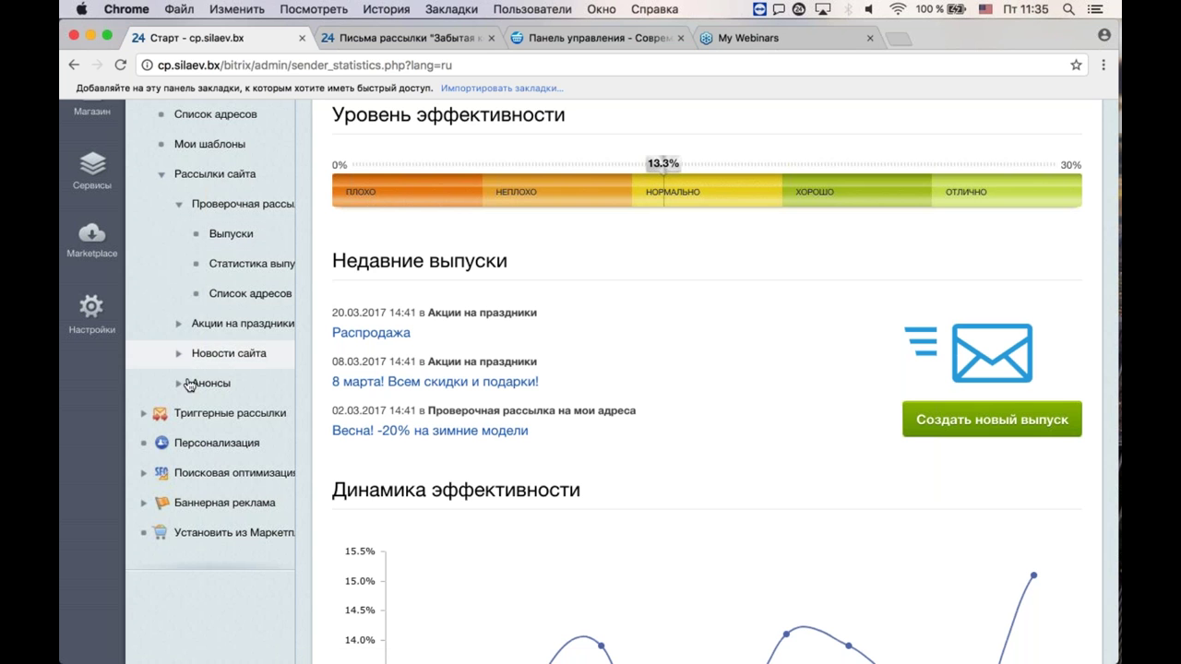
# Step: Open the "Забытая корзина" mailing for editing from the trigger mailing list and proceed to its launch conditions
pyautogui.click(144, 412)
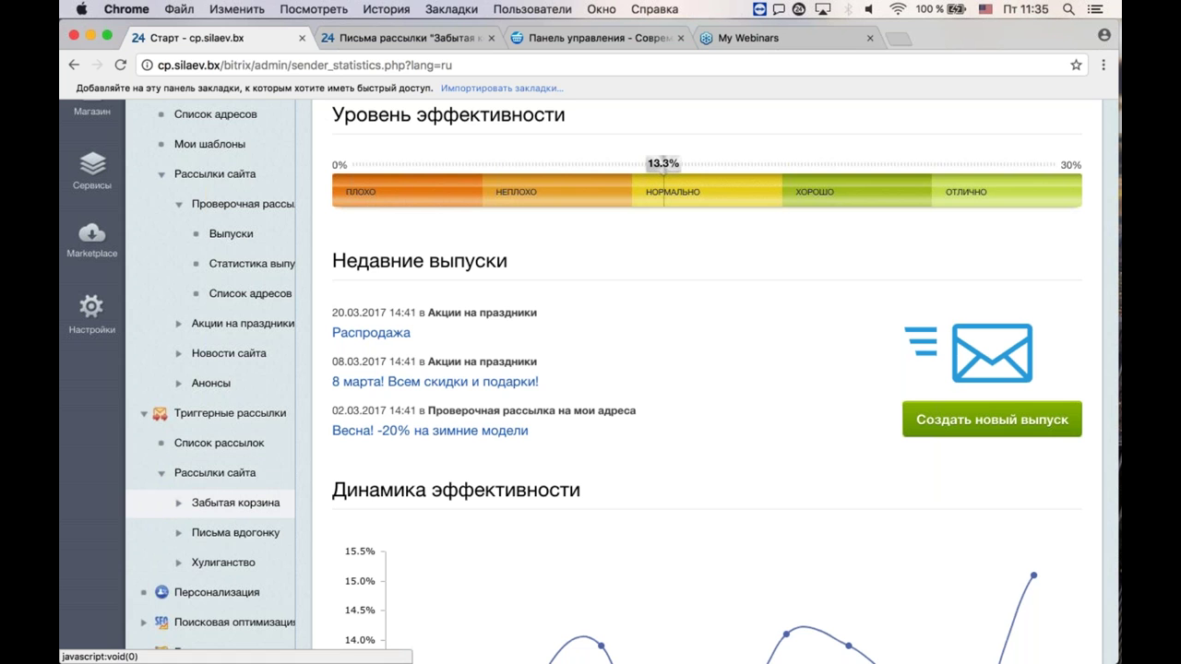
pyautogui.click(217, 510)
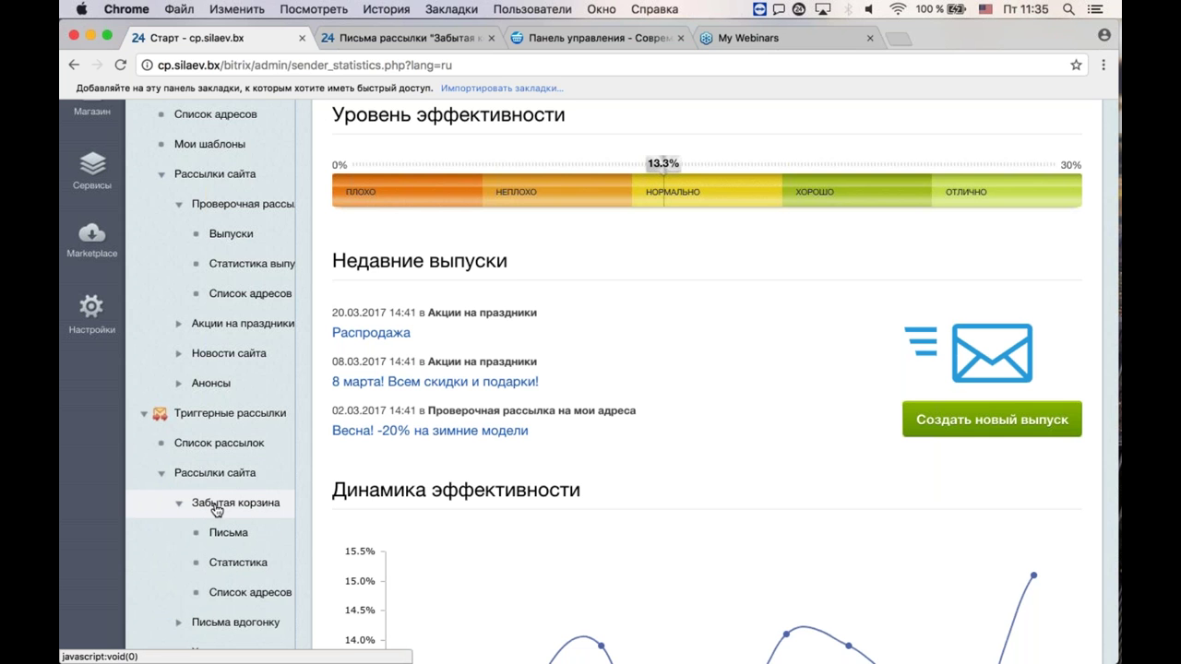
pyautogui.click(216, 506)
pyautogui.click(222, 416)
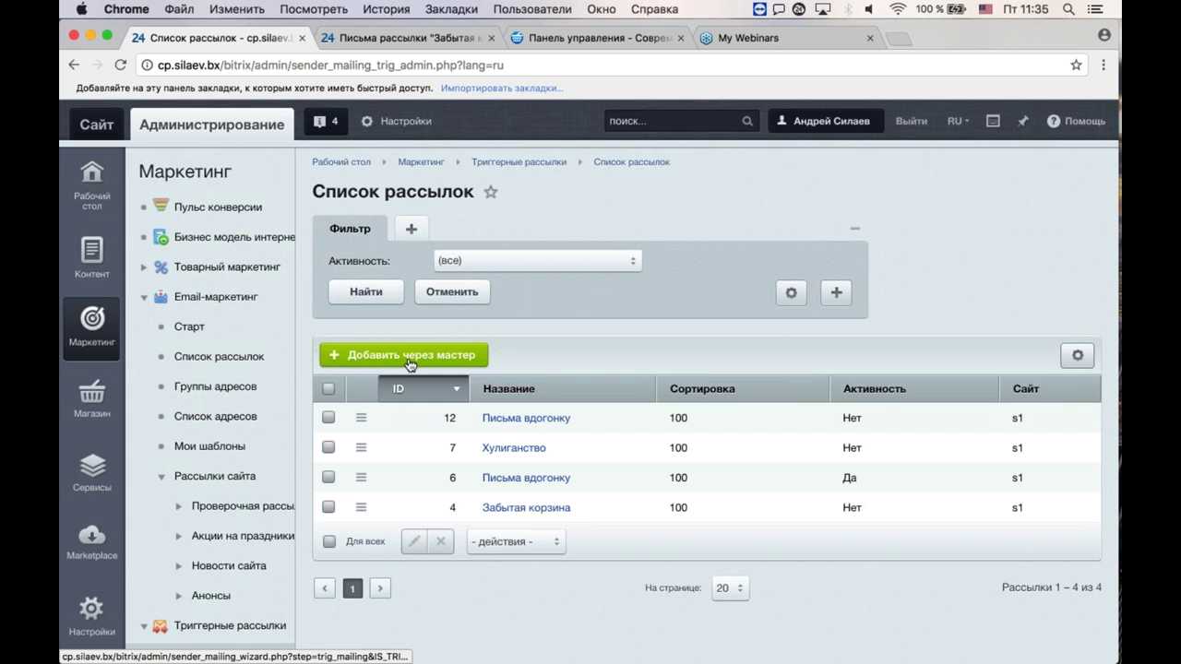
pyautogui.click(519, 510)
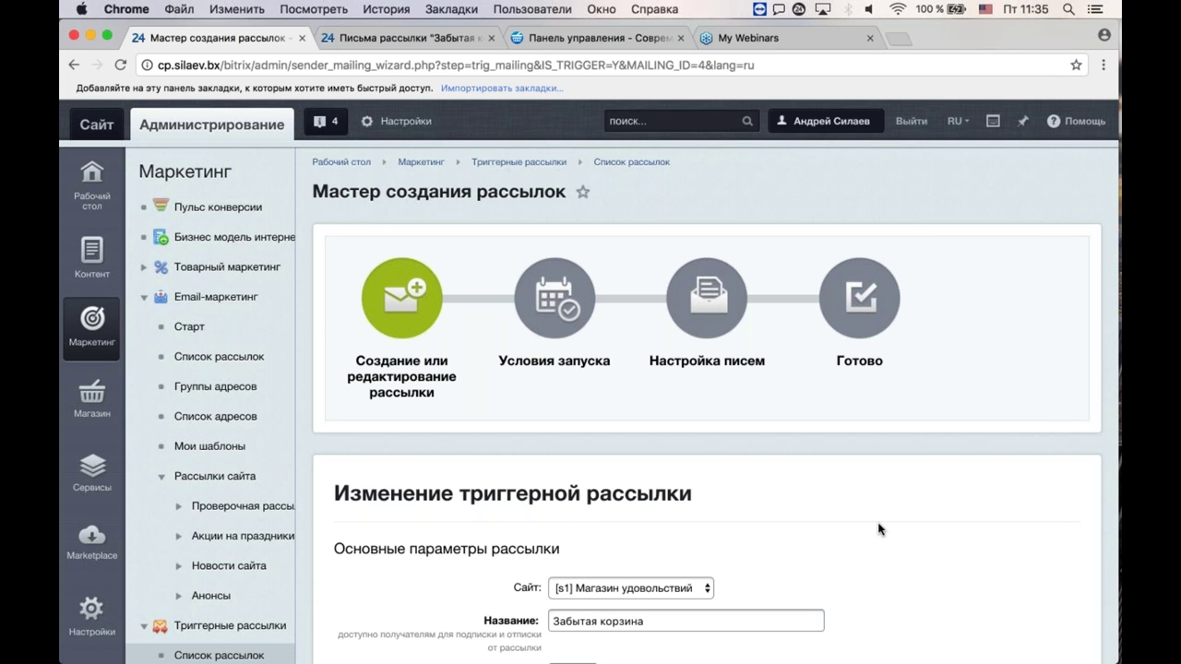
pyautogui.scroll(-8, 901, 539)
pyautogui.click(406, 546)
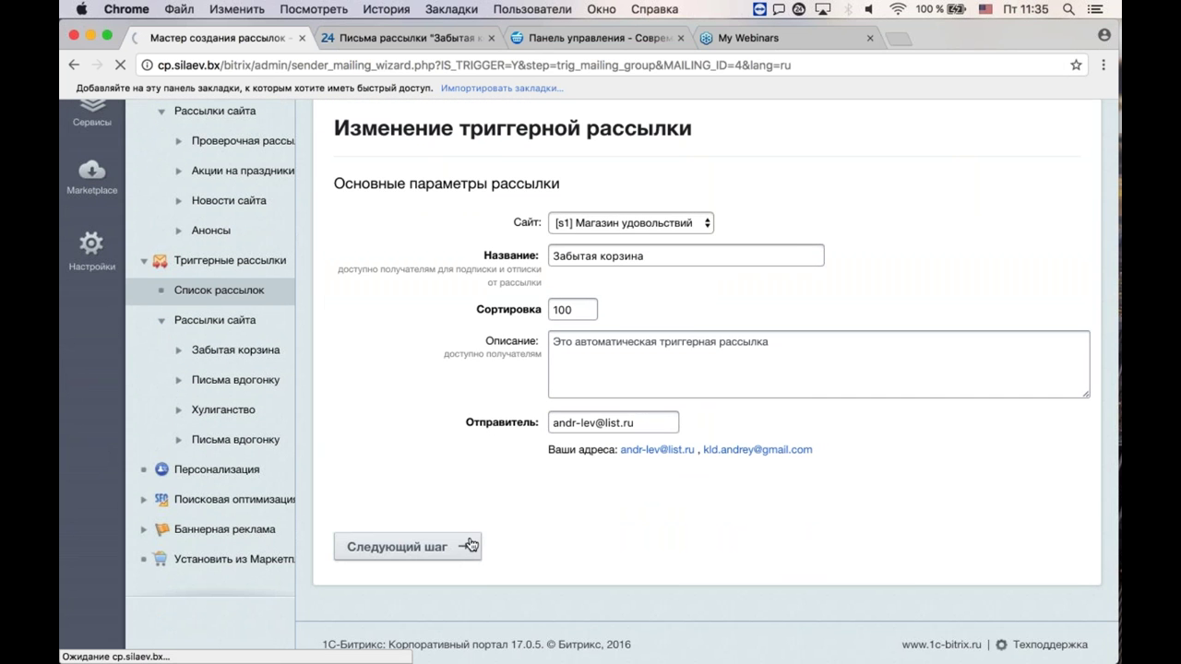
# Step: Enable "Обработать старые данные" in the launch condition of the "Забытая корзина" mailing
pyautogui.scroll(-2, 521, 520)
pyautogui.scroll(-2, 522, 519)
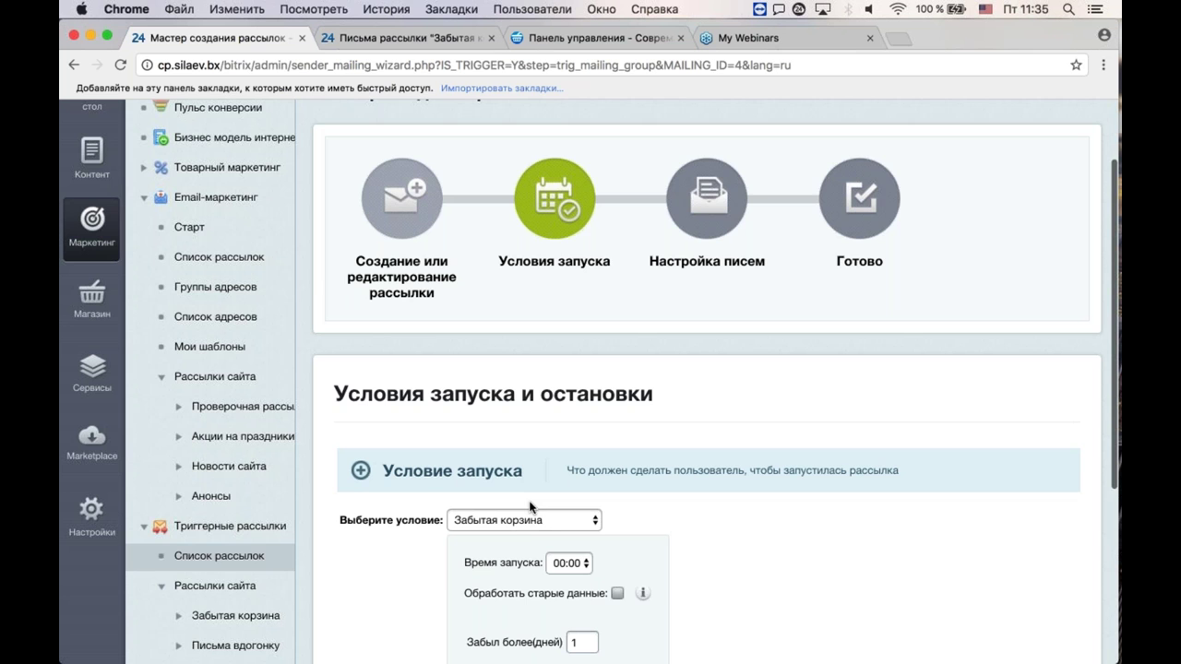
pyautogui.scroll(-5, 530, 506)
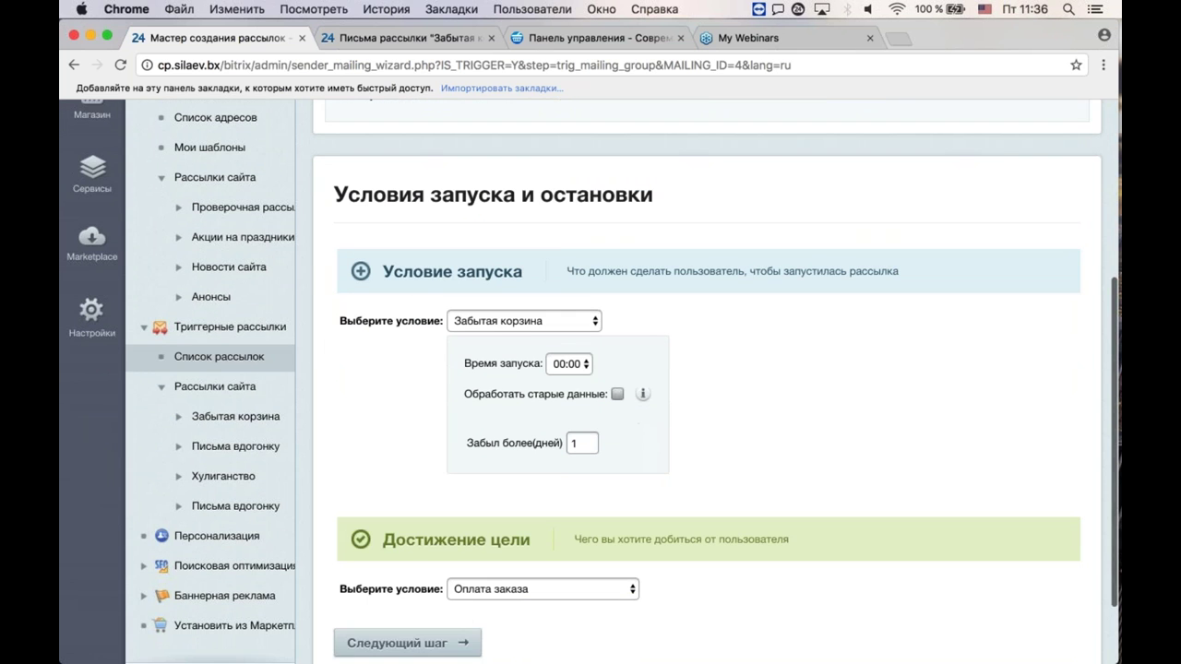
pyautogui.click(643, 394)
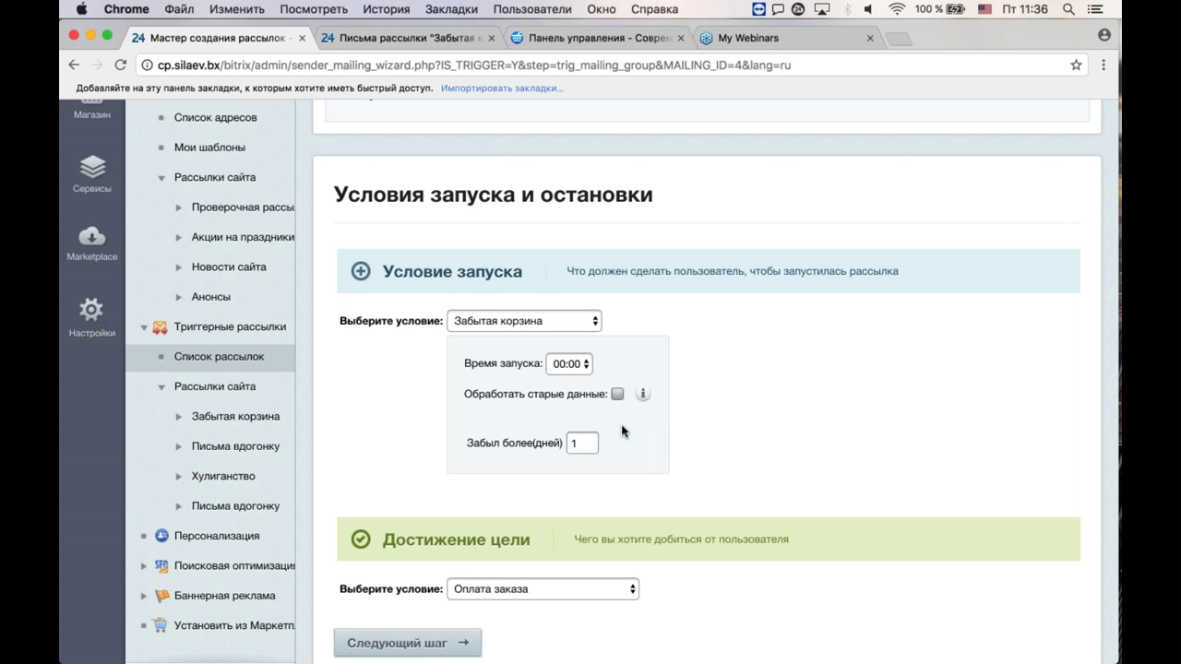
pyautogui.click(618, 397)
# Step: Try "Создание нового заказа" as the launch condition and set it back to "Забытая корзина"
pyautogui.click(499, 318)
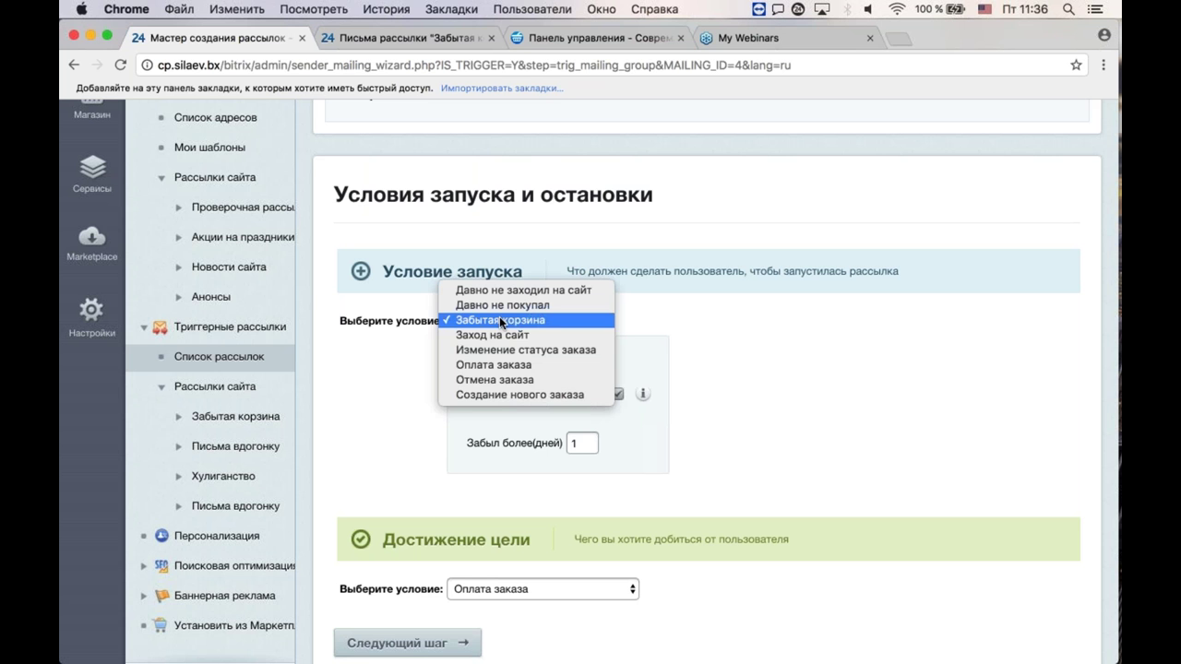
pyautogui.click(522, 395)
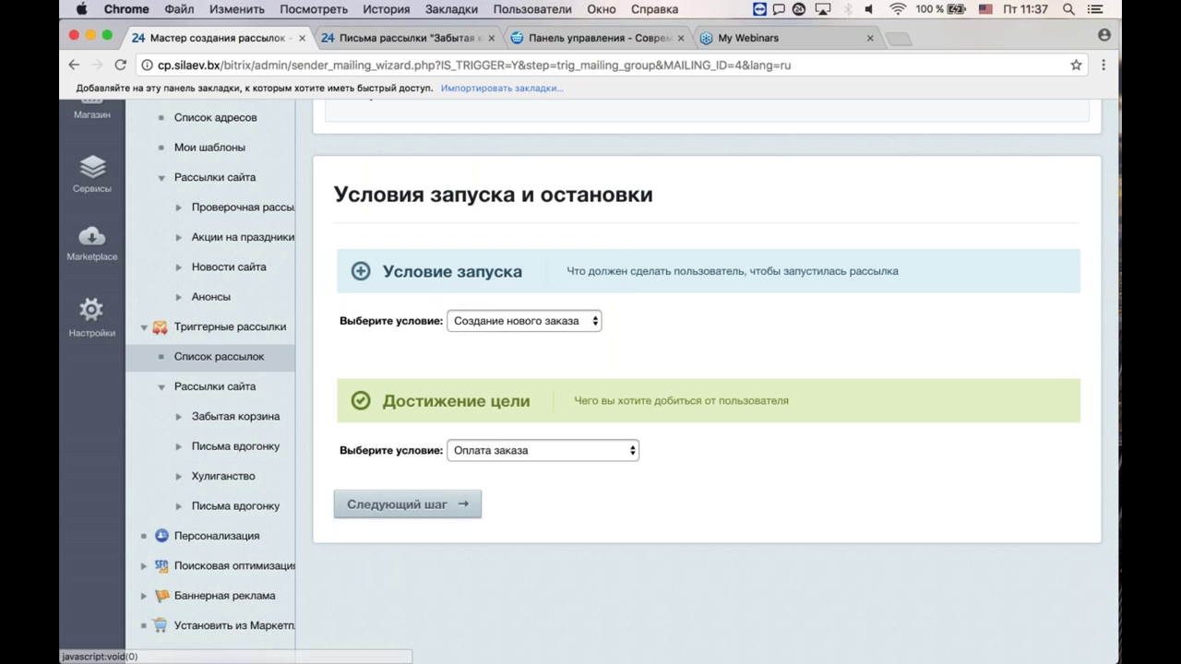
pyautogui.click(472, 321)
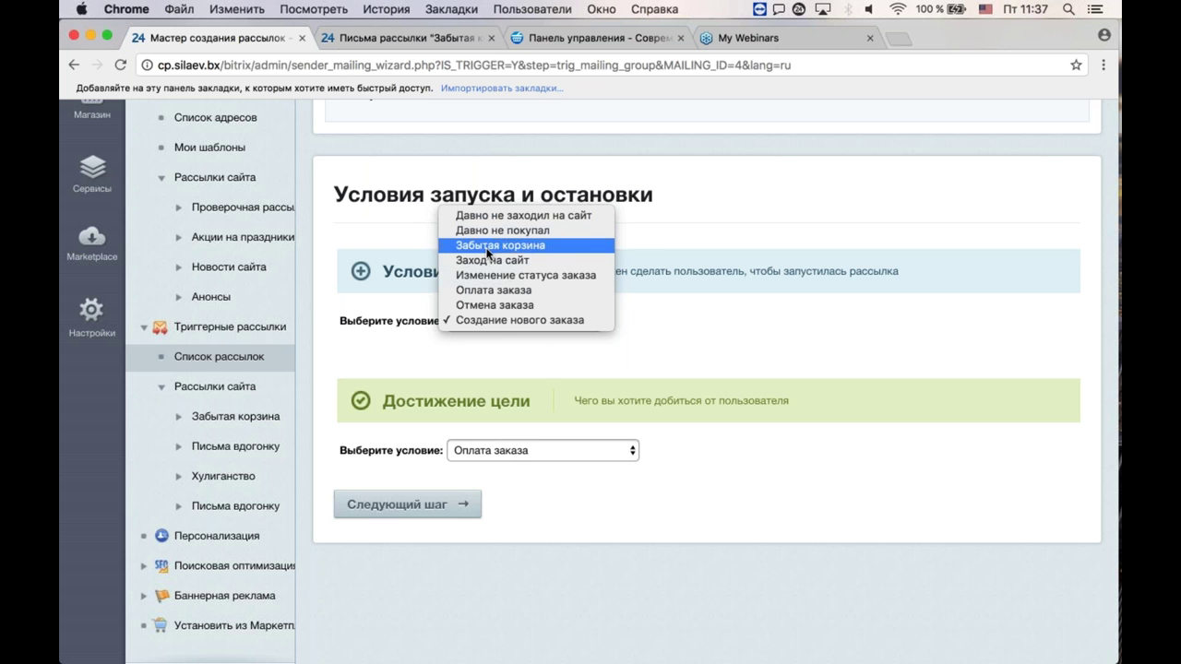
pyautogui.click(487, 253)
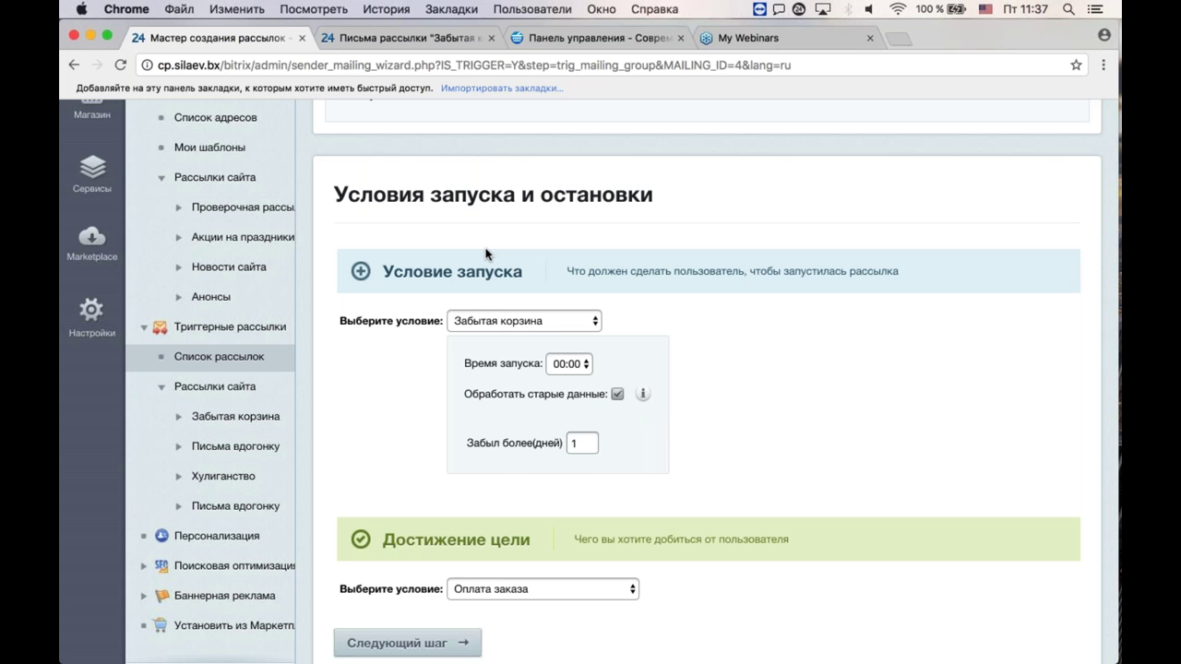
pyautogui.scroll(5, 486, 254)
pyautogui.scroll(2, 591, 381)
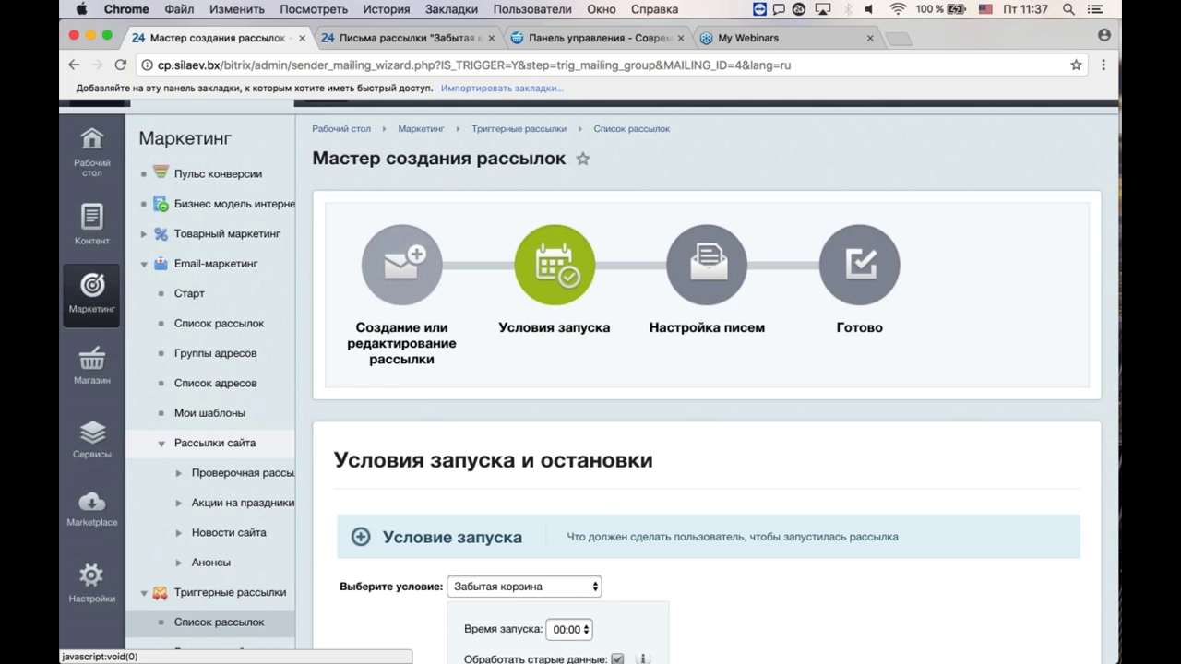
# Step: Open the letters of the "Забытая корзина" trigger mailing and examine their order, sending delays and subjects
pyautogui.scroll(-4, 591, 382)
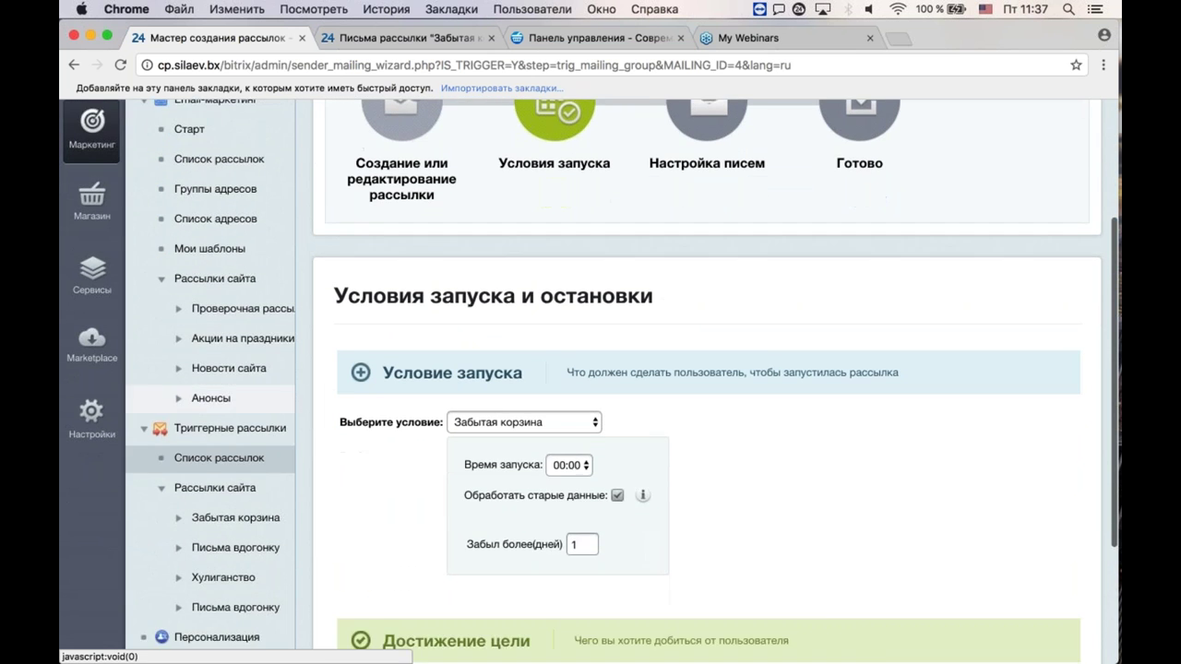
pyautogui.scroll(-2, 222, 462)
pyautogui.click(222, 437)
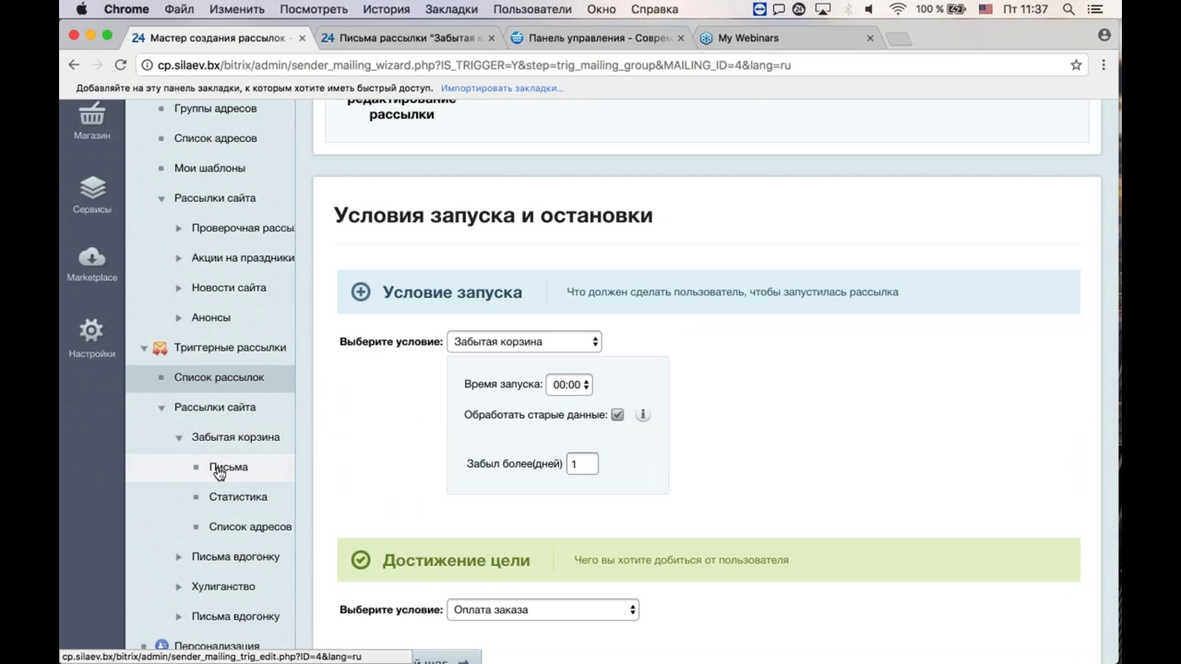
pyautogui.click(219, 471)
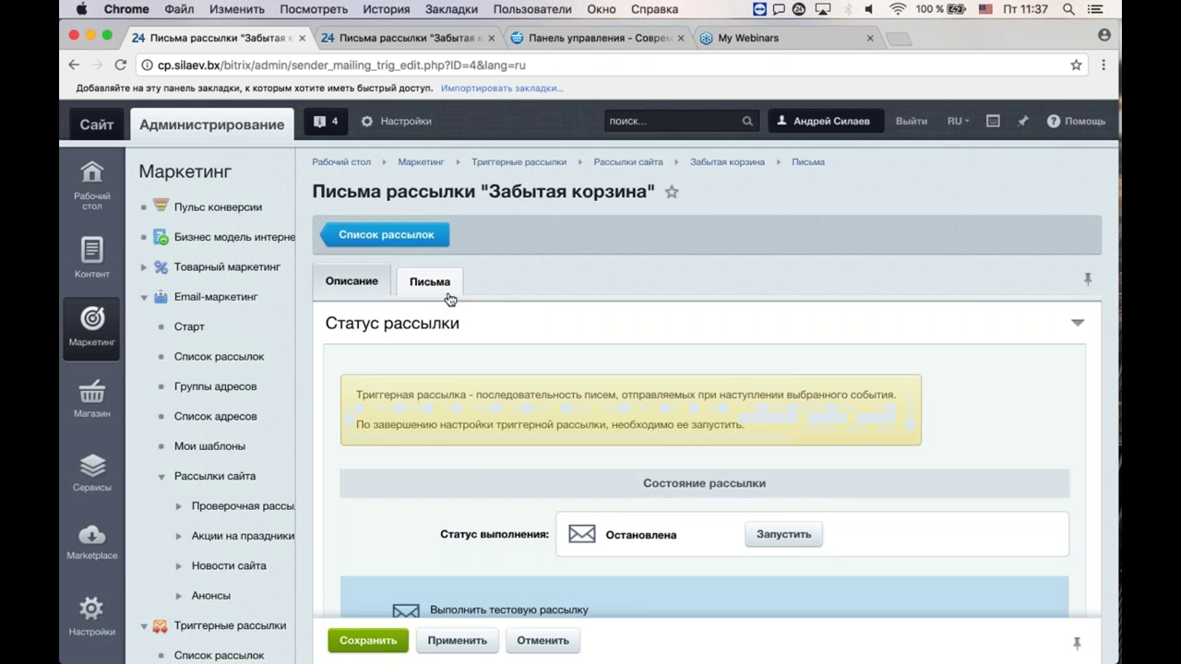
pyautogui.click(450, 299)
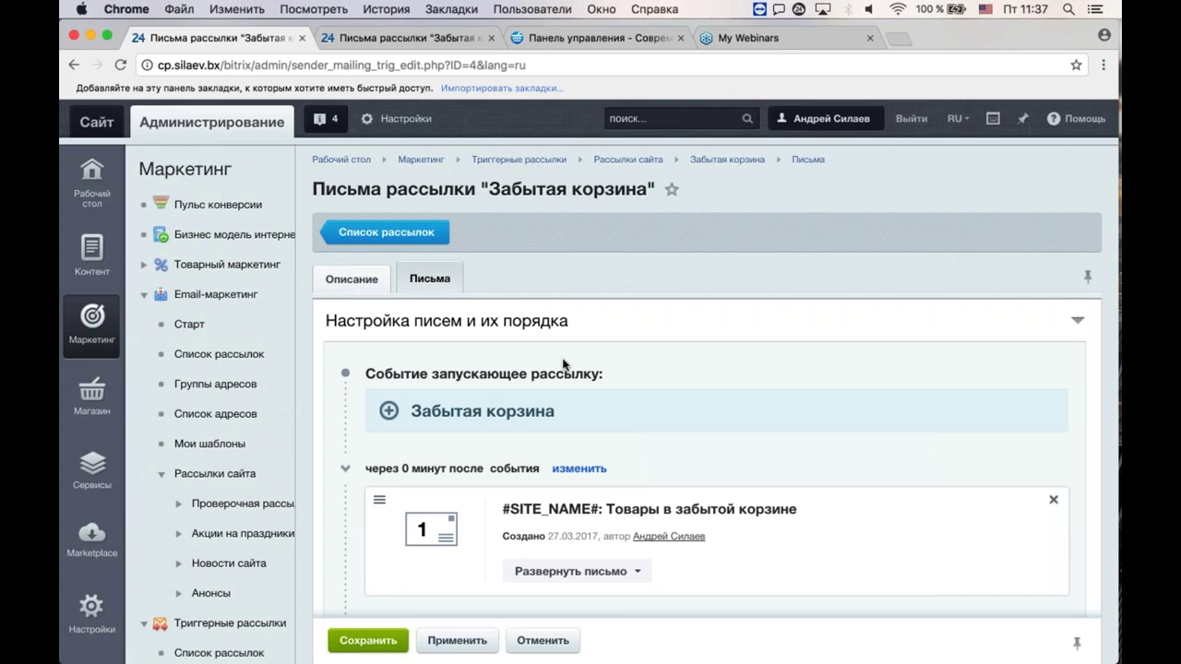
pyautogui.scroll(-3, 563, 364)
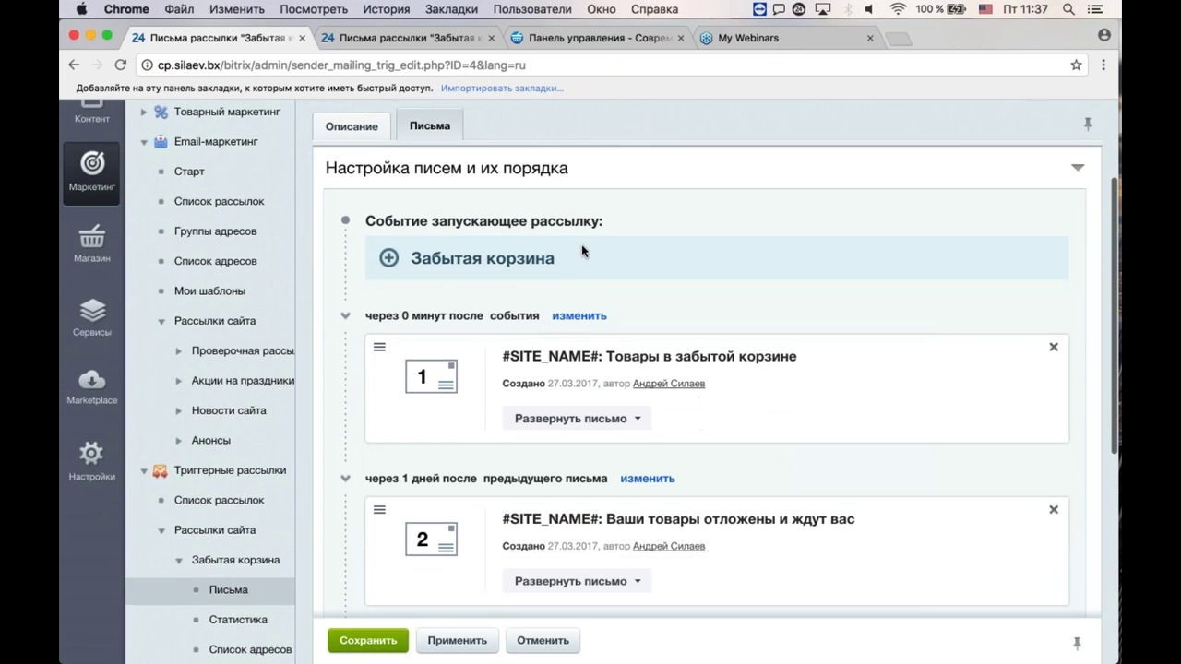
pyautogui.scroll(-2, 579, 392)
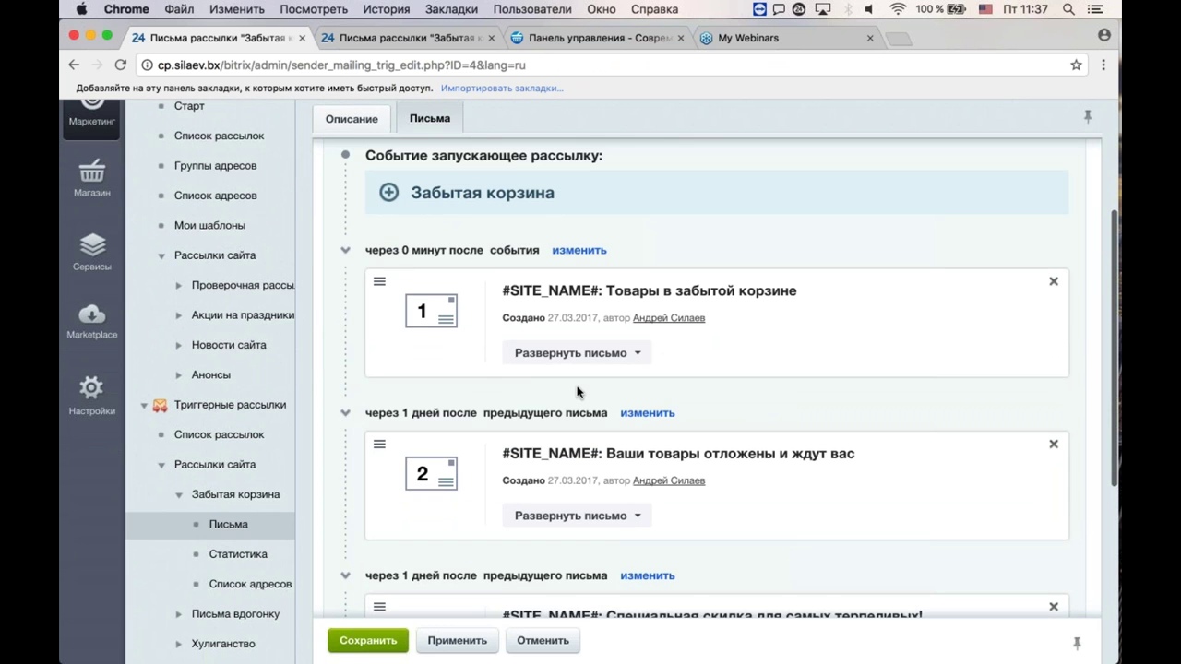
pyautogui.scroll(-1, 579, 392)
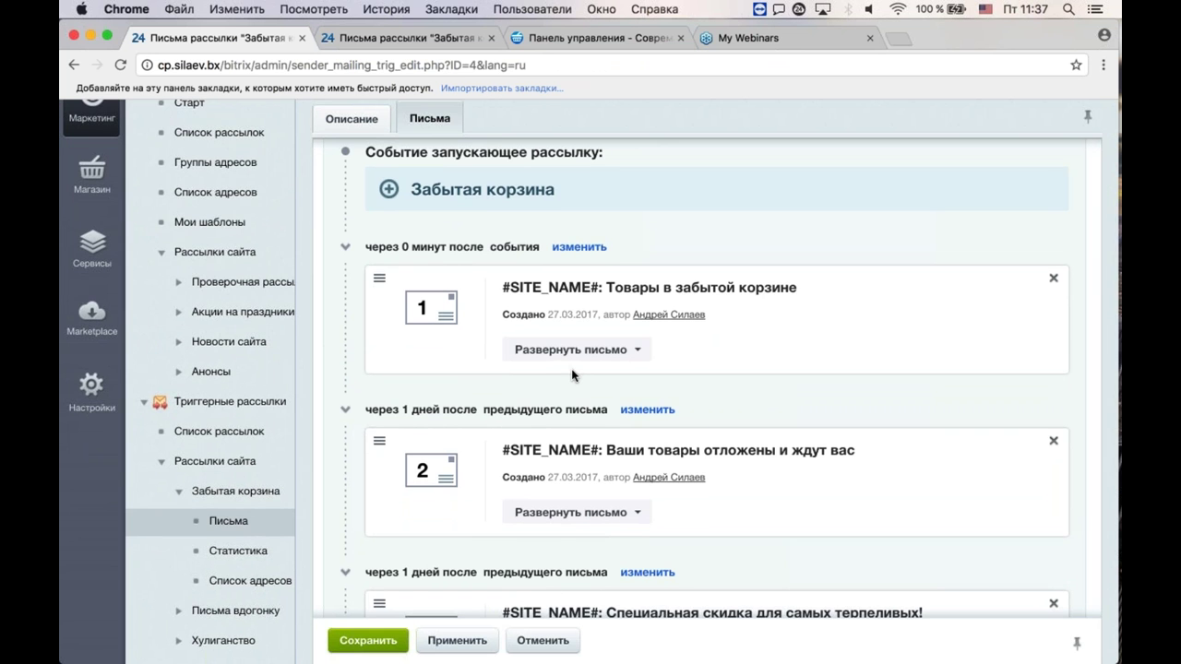
pyautogui.scroll(-2, 572, 374)
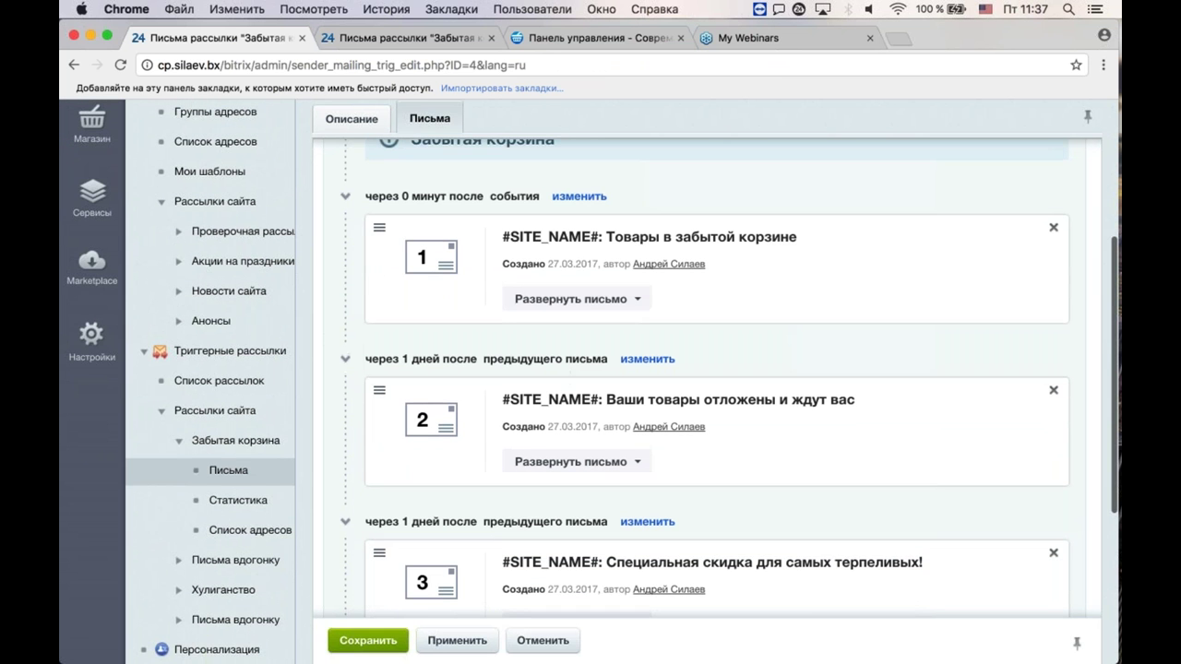
pyautogui.scroll(1, 181, 560)
pyautogui.scroll(-2, 181, 560)
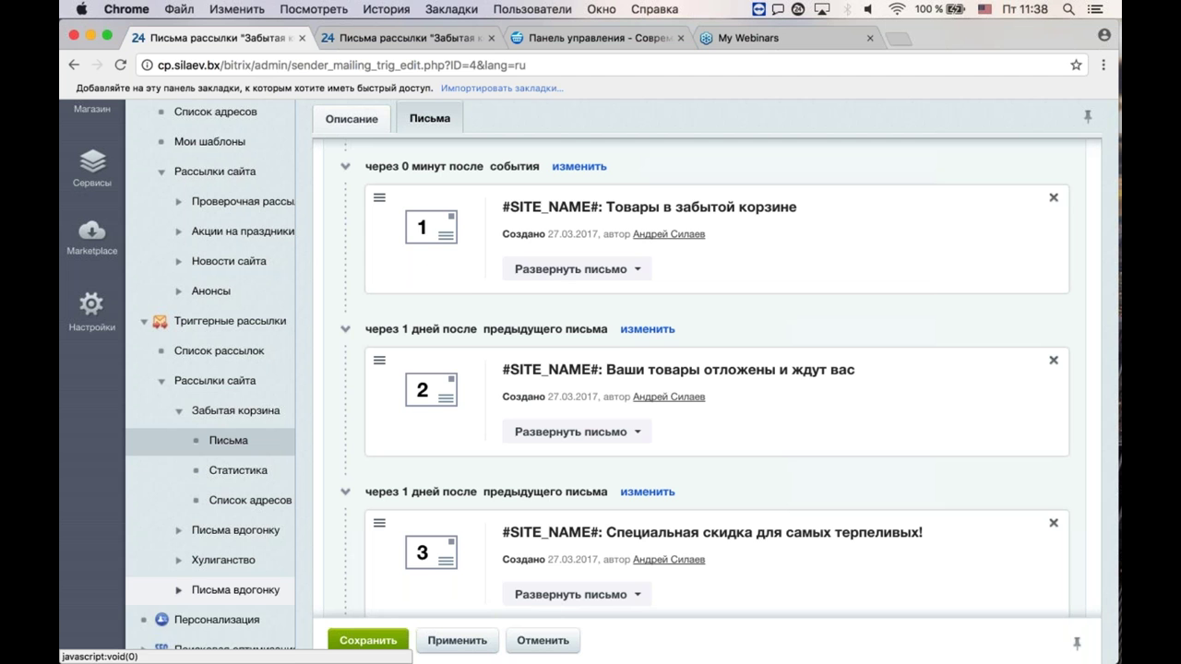
# Step: Open the letters of the last "Письма вдогонку" trigger mailing and review the launch event and sending delays
pyautogui.click(179, 590)
pyautogui.click(229, 620)
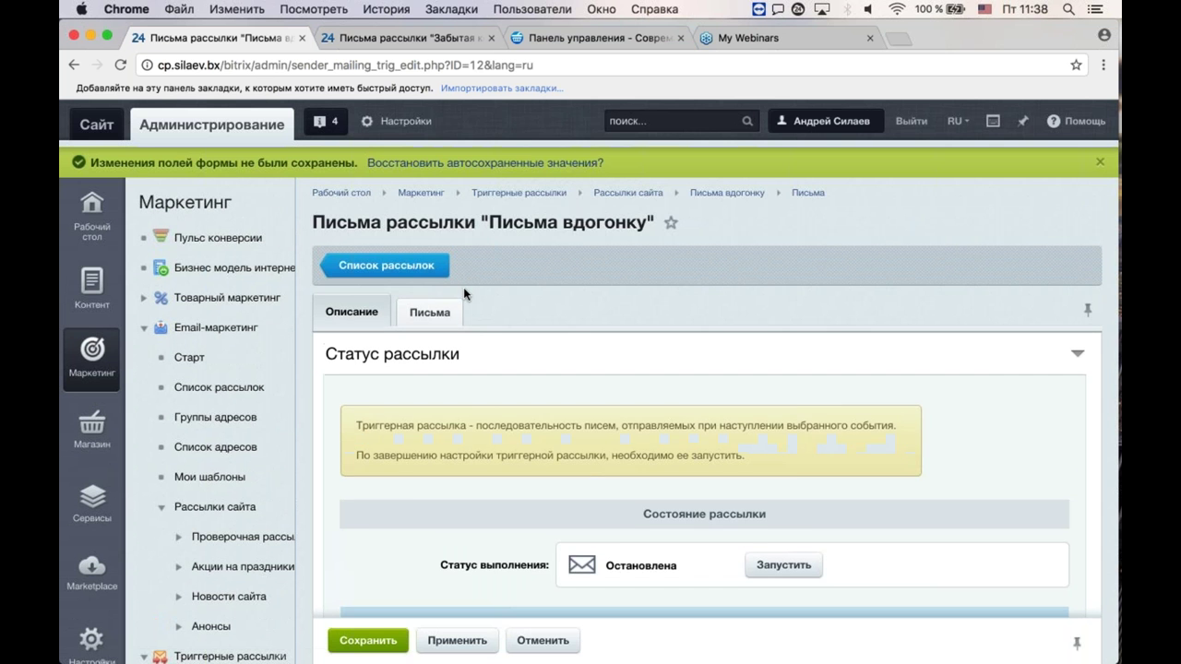
pyautogui.click(459, 314)
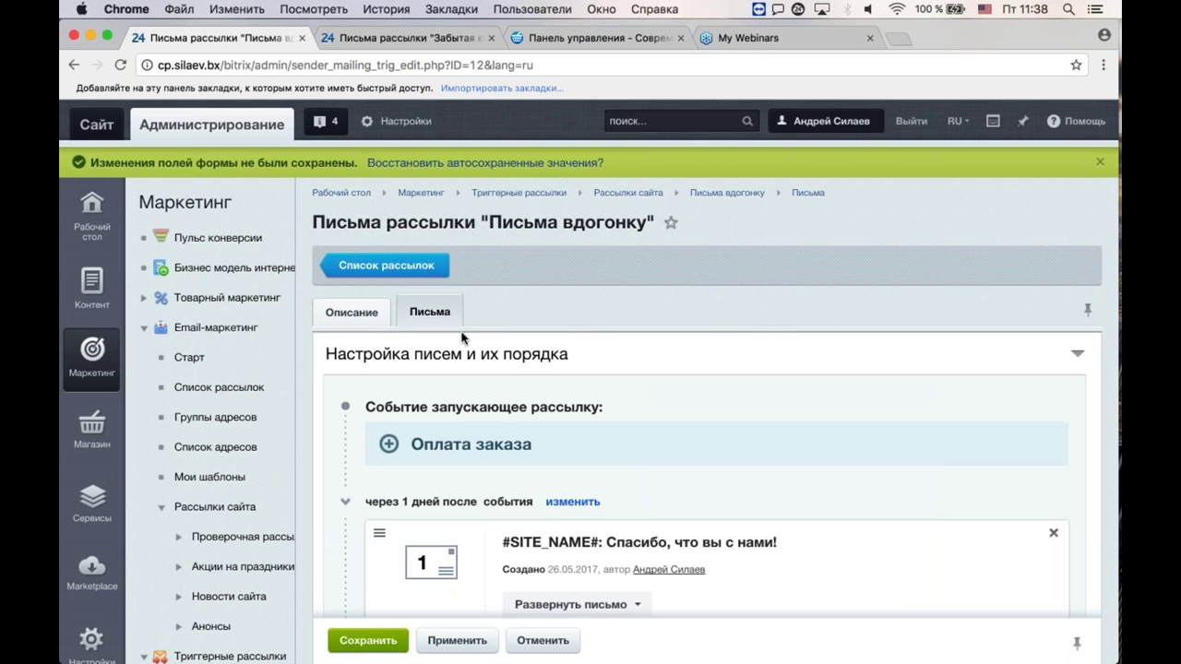
pyautogui.scroll(-5, 461, 338)
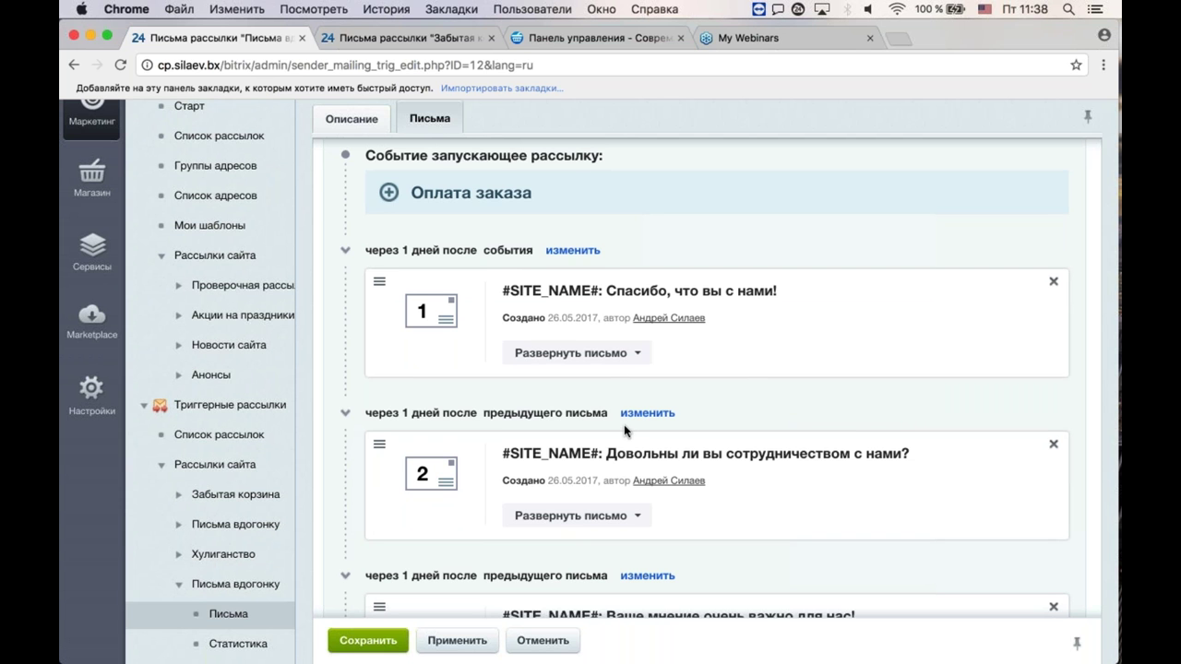
pyautogui.scroll(1, 525, 238)
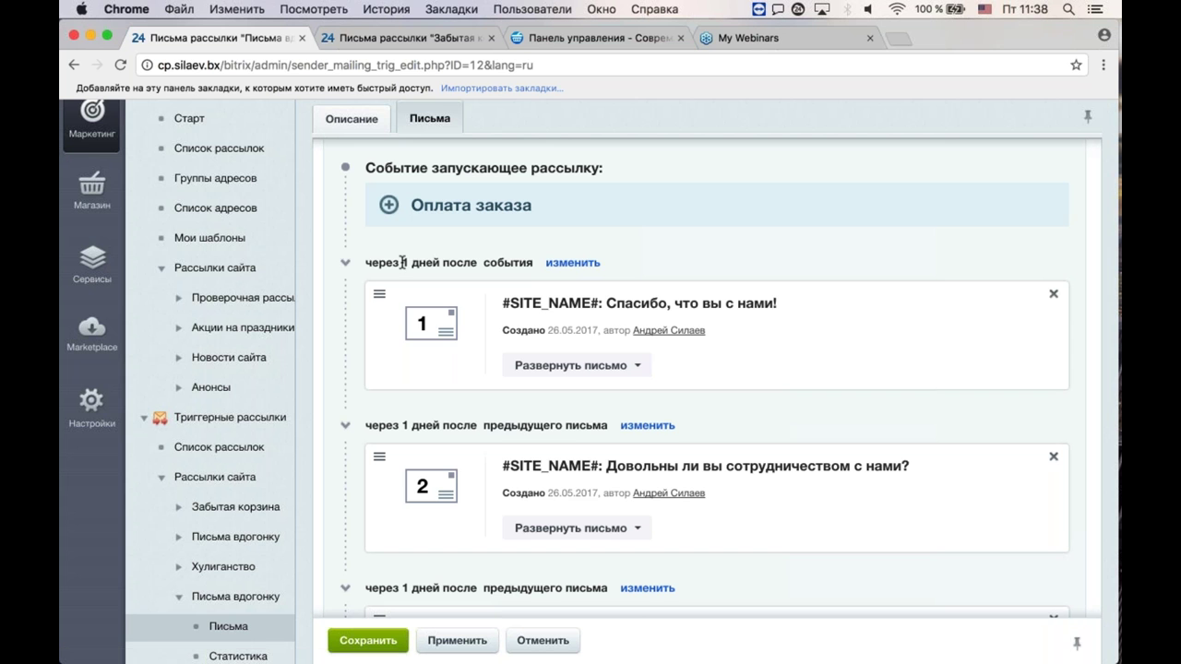
pyautogui.moveTo(401, 263); pyautogui.dragTo(442, 263)
# Step: Set the sending delay of the second letter, "Довольны ли вы сотрудничеством с нами?", to 1 week (недель) after the previous letter
pyautogui.click(657, 427)
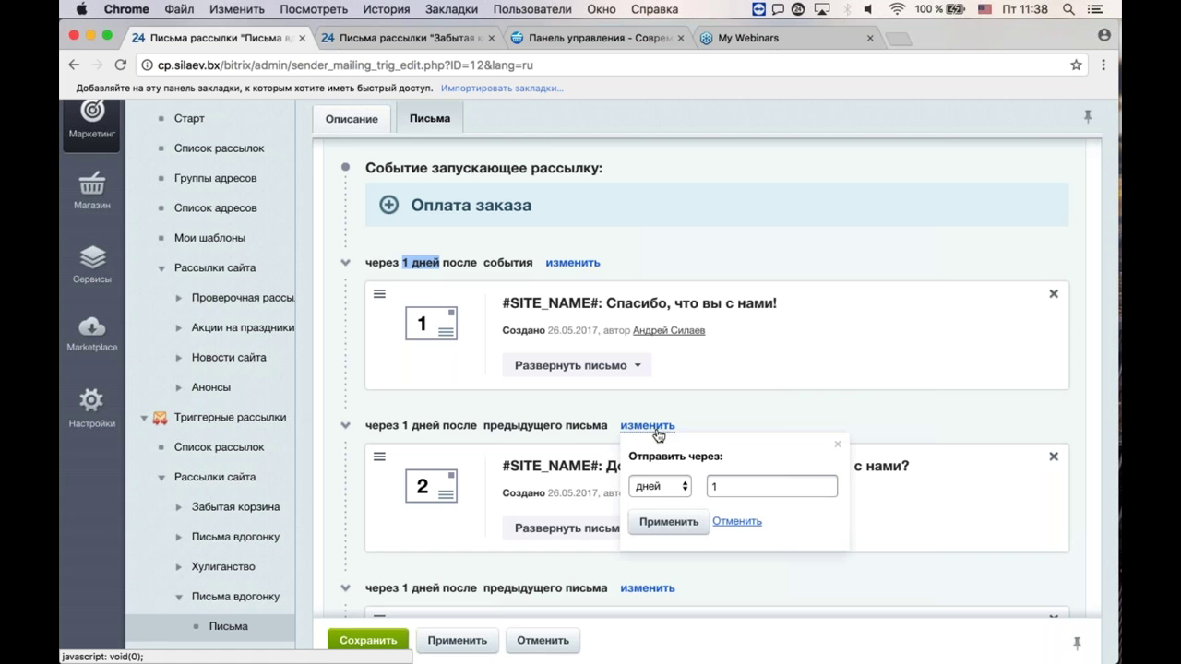
pyautogui.click(685, 494)
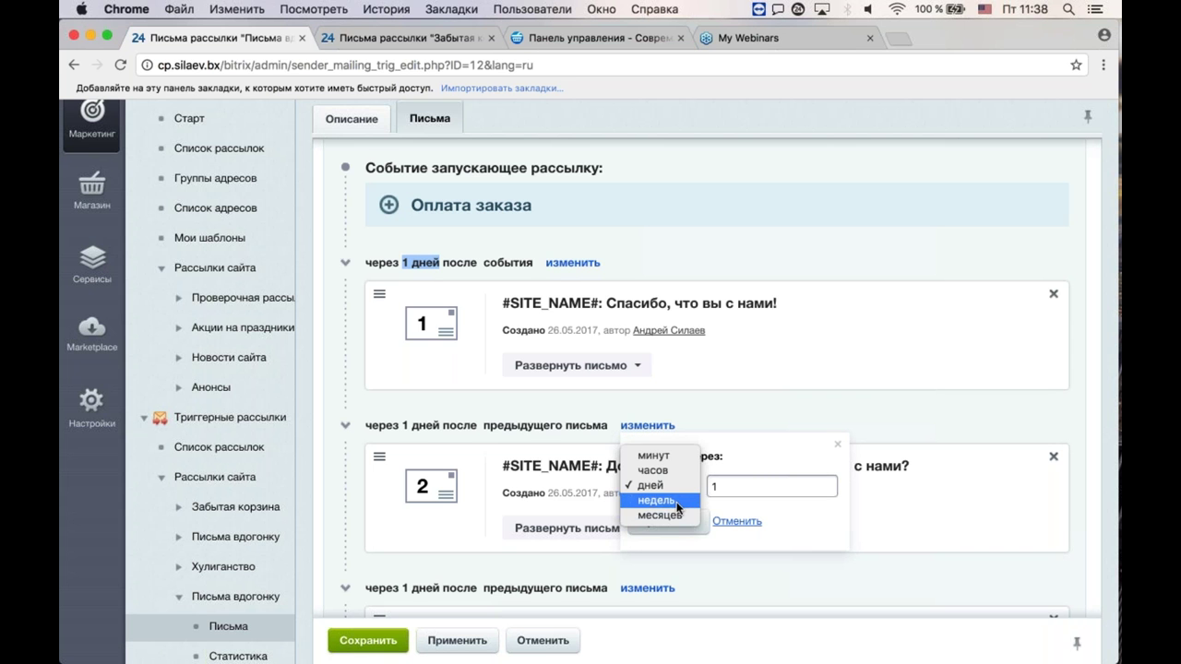
pyautogui.click(679, 503)
pyautogui.click(716, 486)
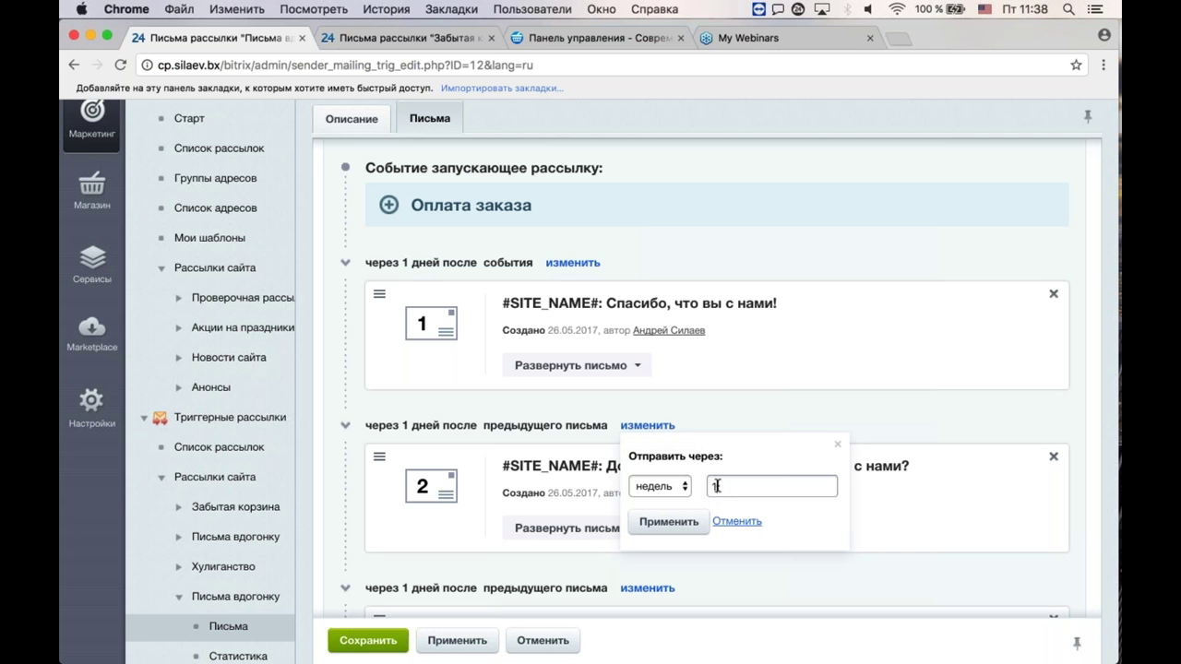
pyautogui.press('BackSpace')
pyautogui.write('5')
pyautogui.click(668, 522)
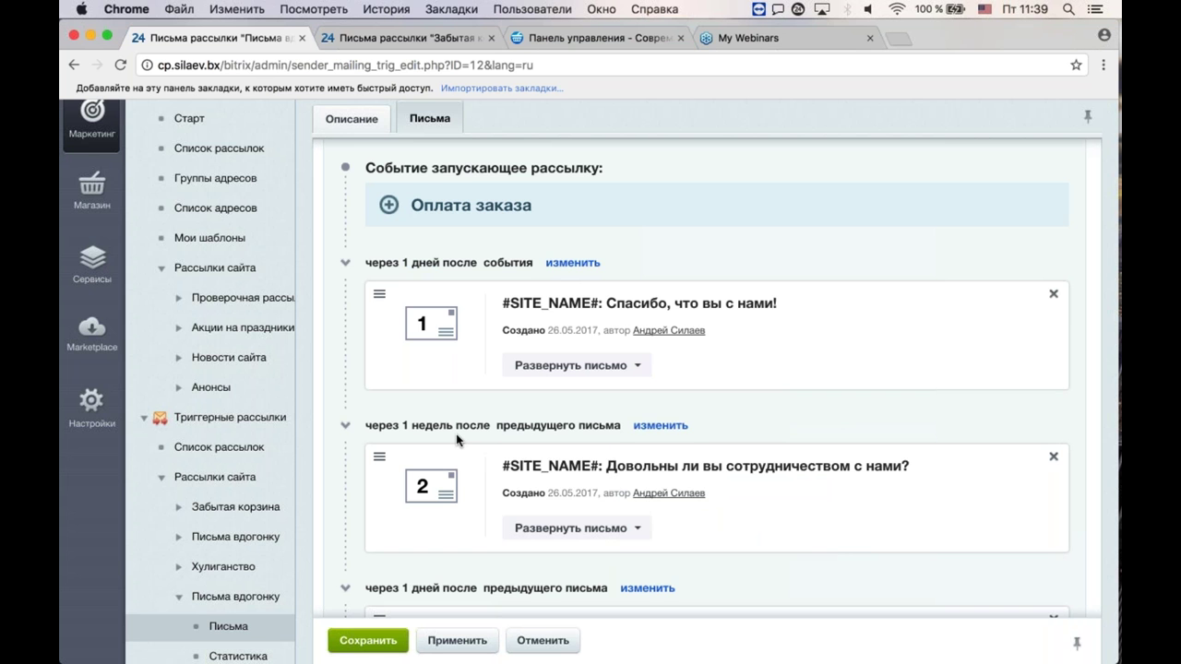
# Step: Expand the first letter, "Спасибо, что вы с нами!", and examine its template, subject, personalization tags and HTML body
pyautogui.scroll(-3, 457, 440)
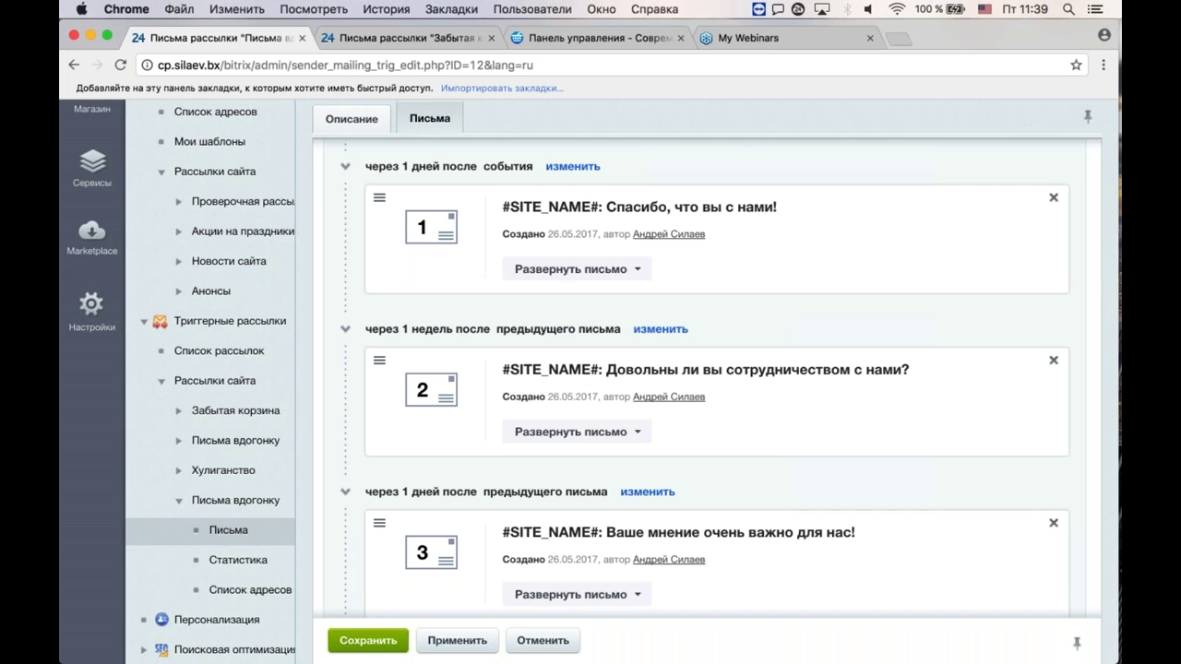
pyautogui.scroll(3, 591, 382)
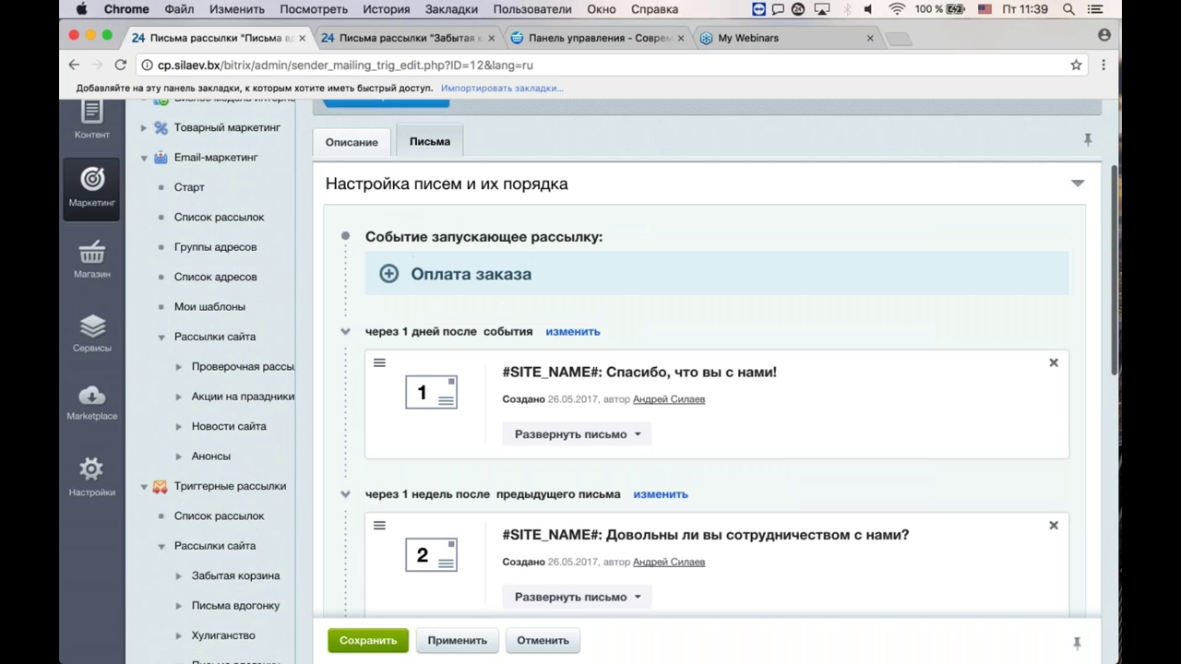
pyautogui.scroll(1, 591, 382)
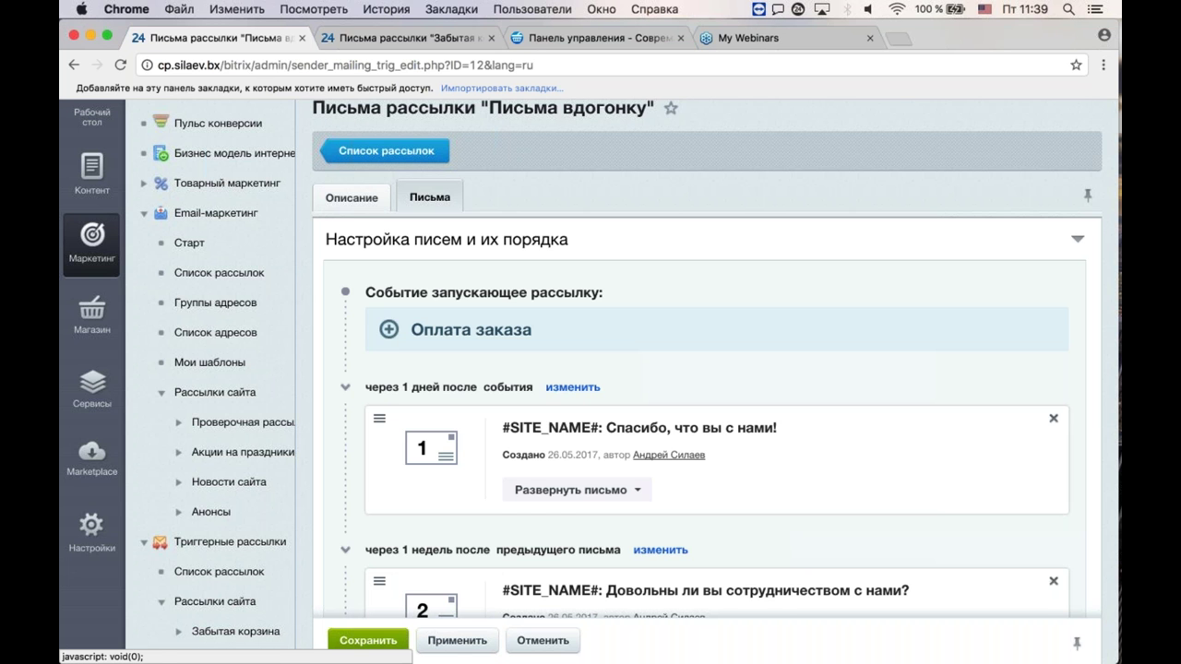
pyautogui.click(576, 490)
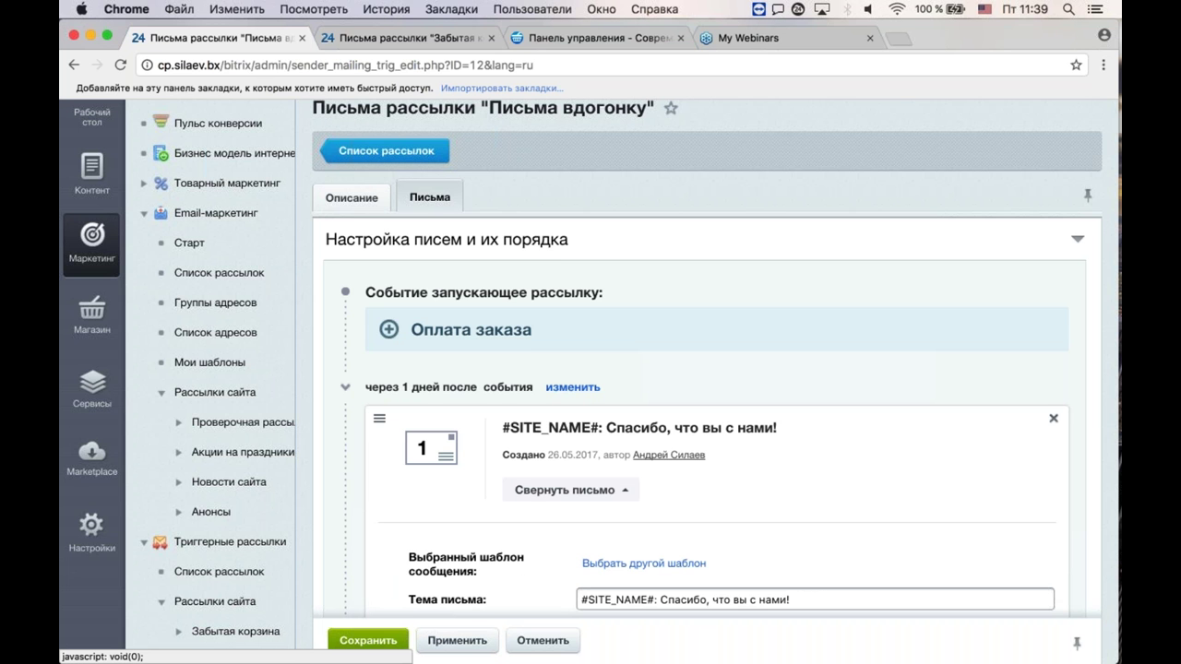
pyautogui.scroll(-9, 701, 416)
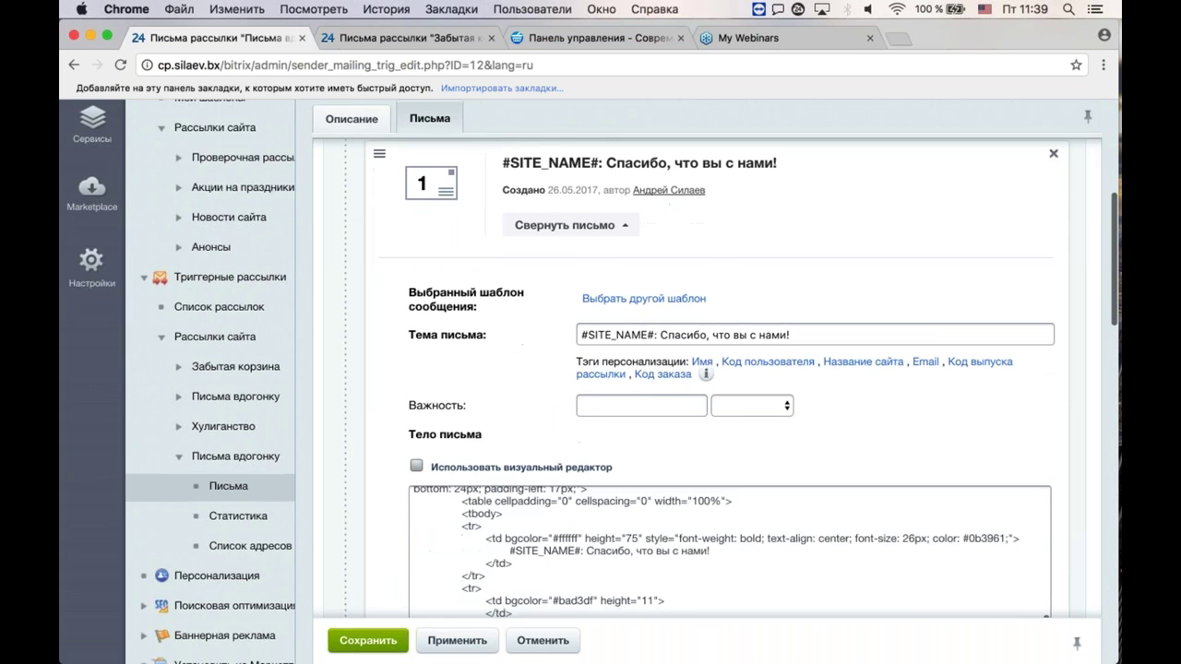
pyautogui.scroll(-8, 728, 369)
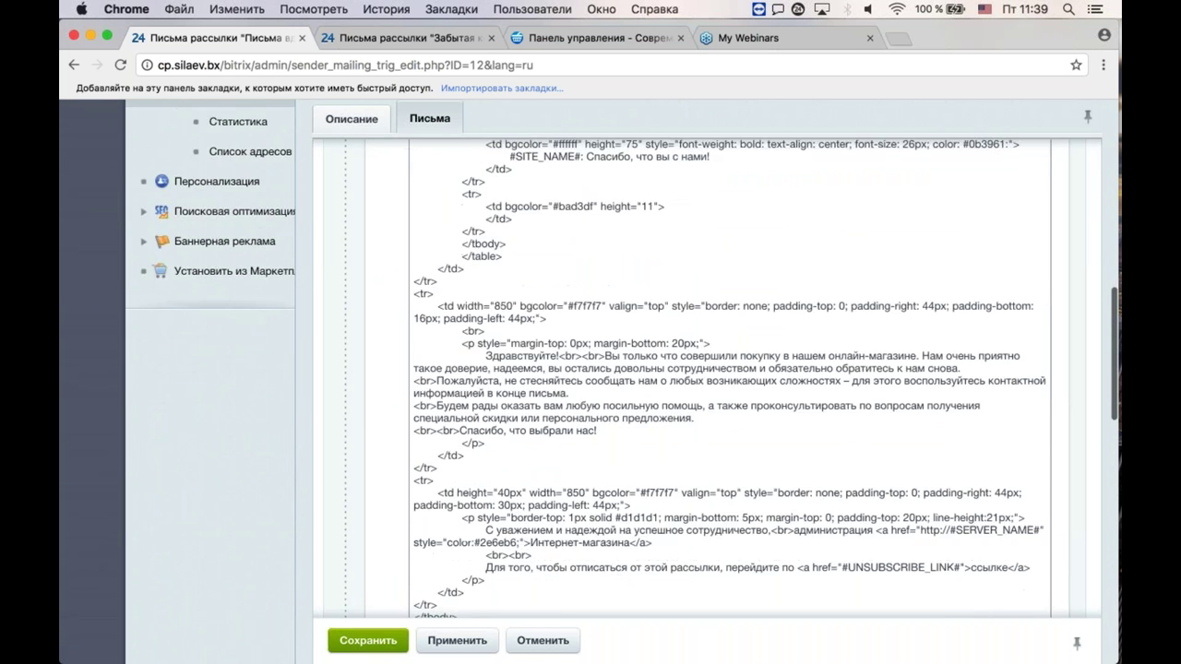
pyautogui.scroll(-4, 729, 369)
pyautogui.scroll(12, 729, 369)
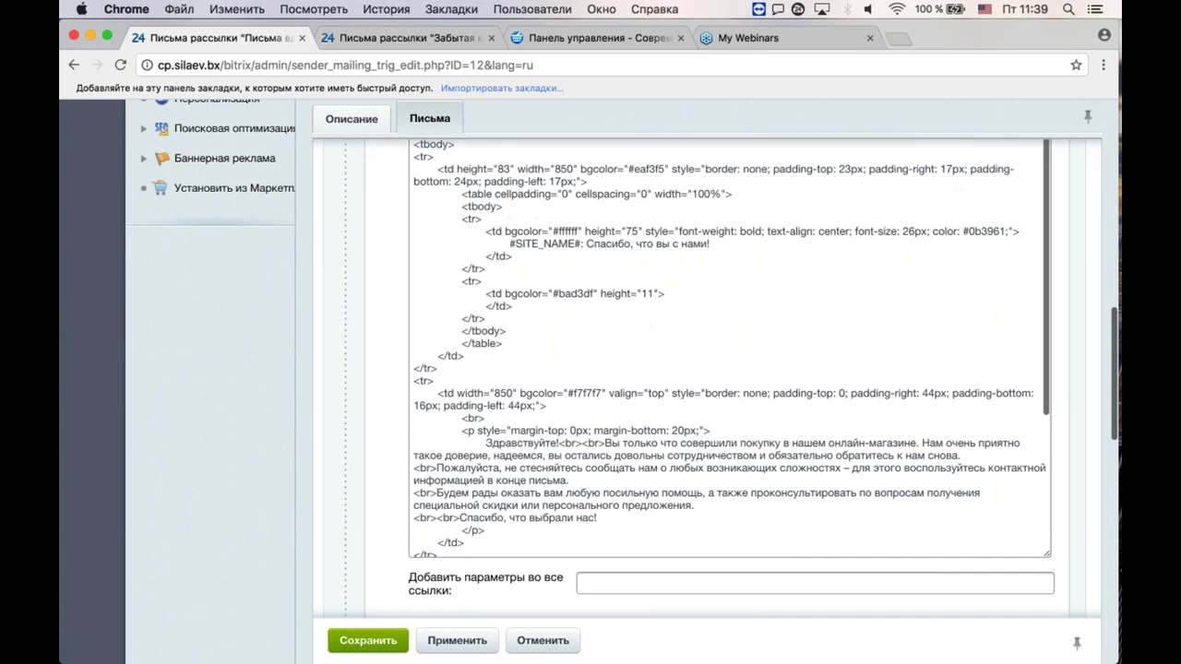
pyautogui.scroll(9, 729, 369)
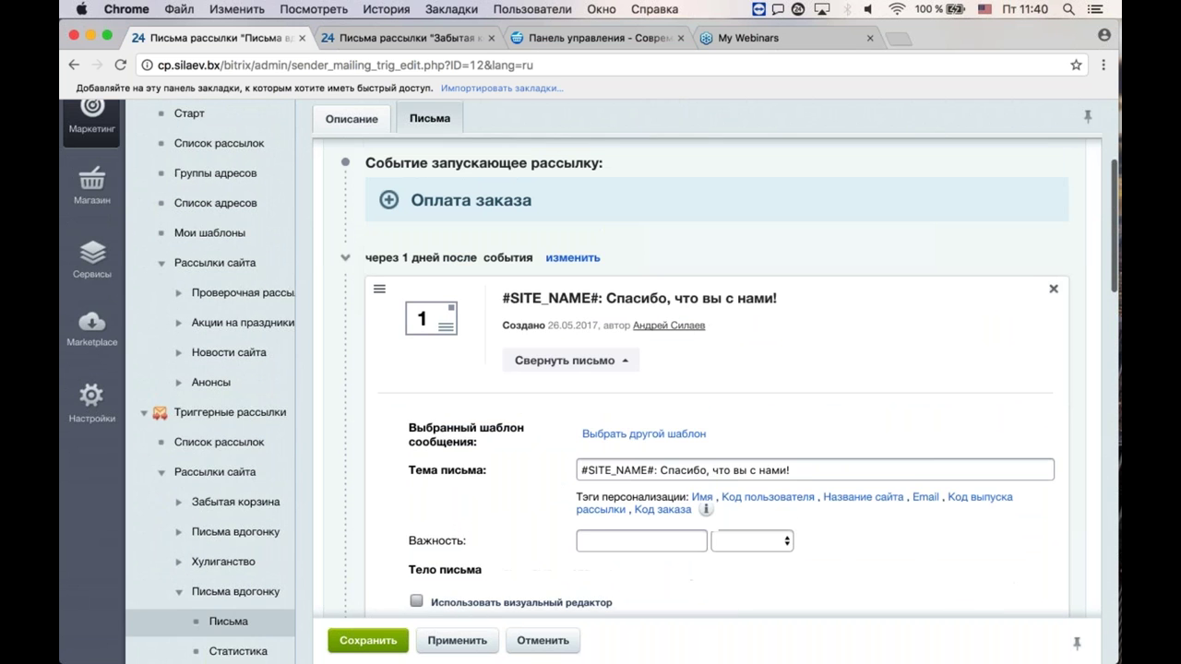
pyautogui.scroll(1, 570, 443)
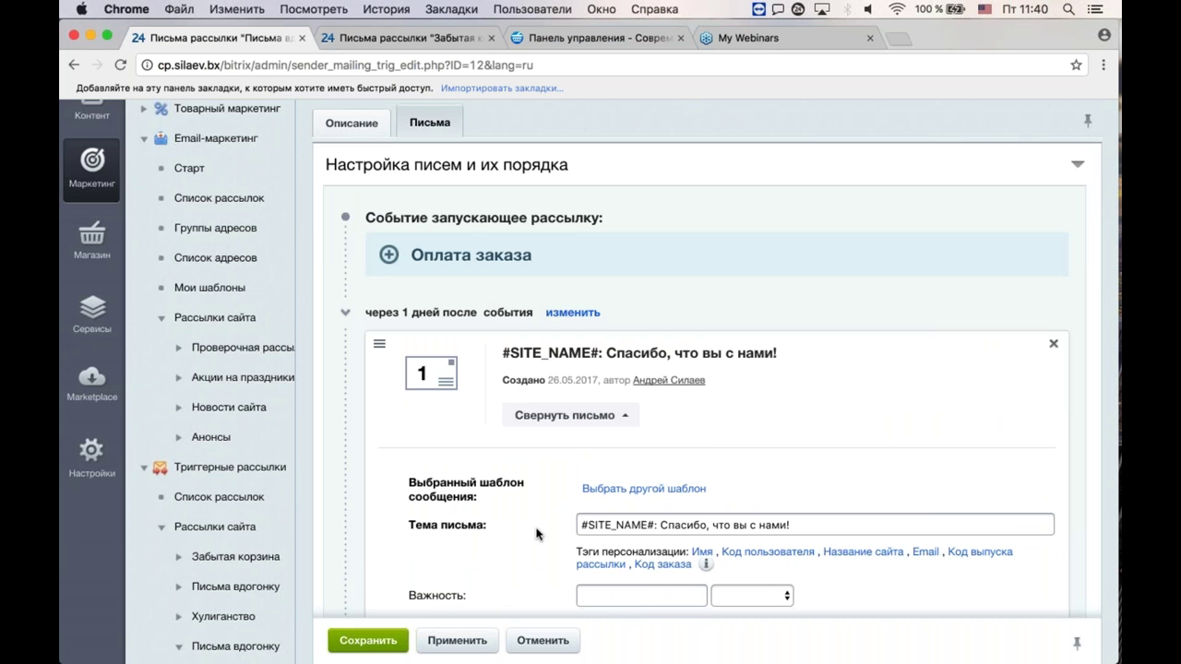
pyautogui.scroll(-3, 536, 533)
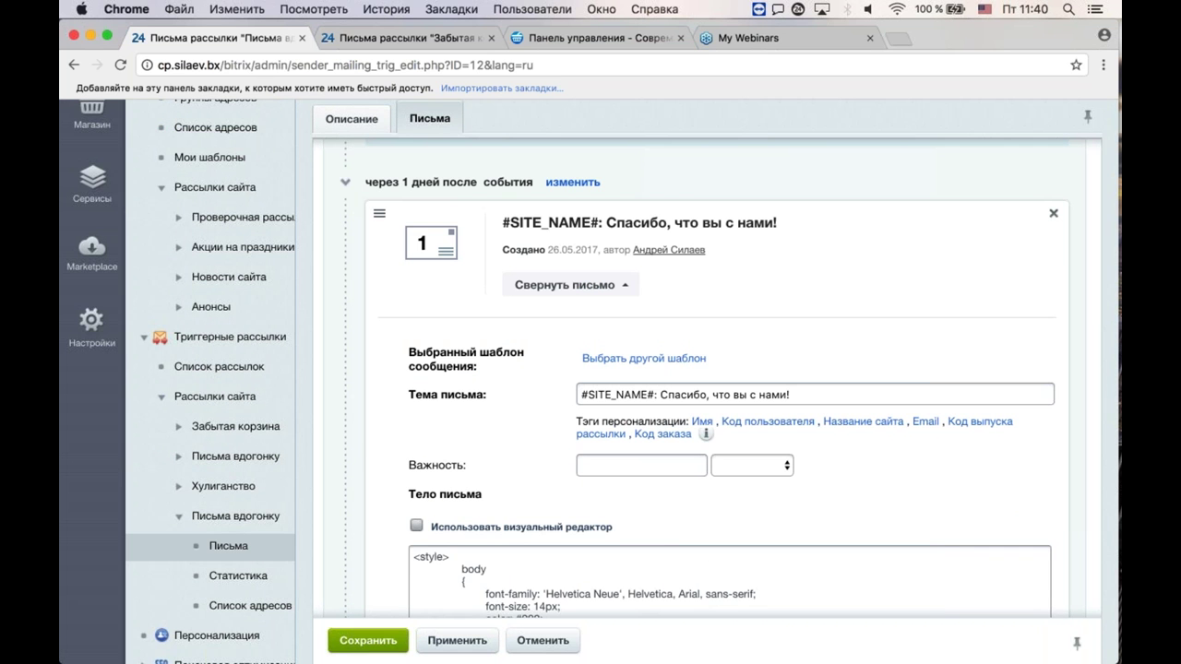
pyautogui.scroll(-10, 367, 454)
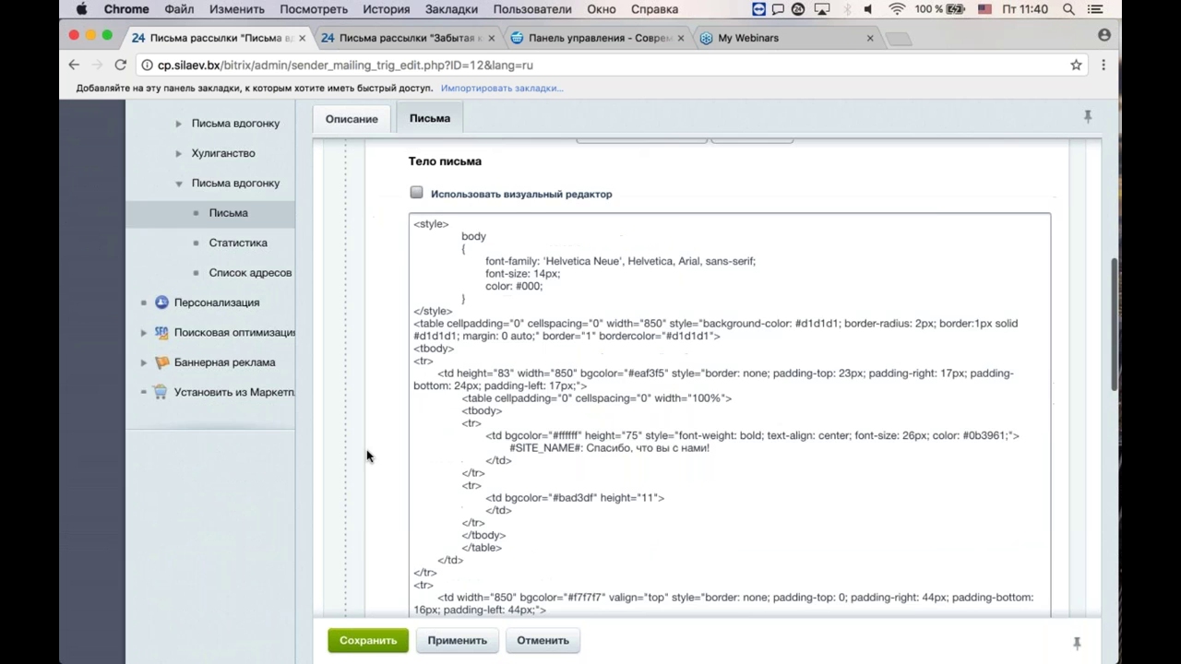
pyautogui.scroll(15, 366, 449)
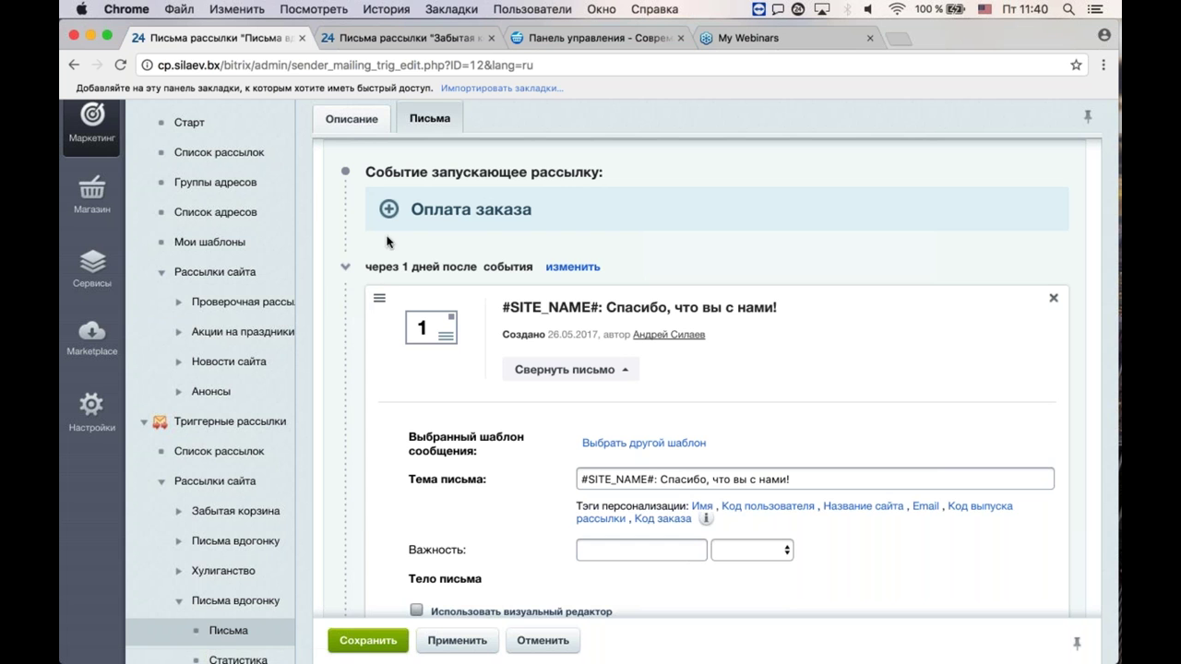
pyautogui.scroll(1, 313, 296)
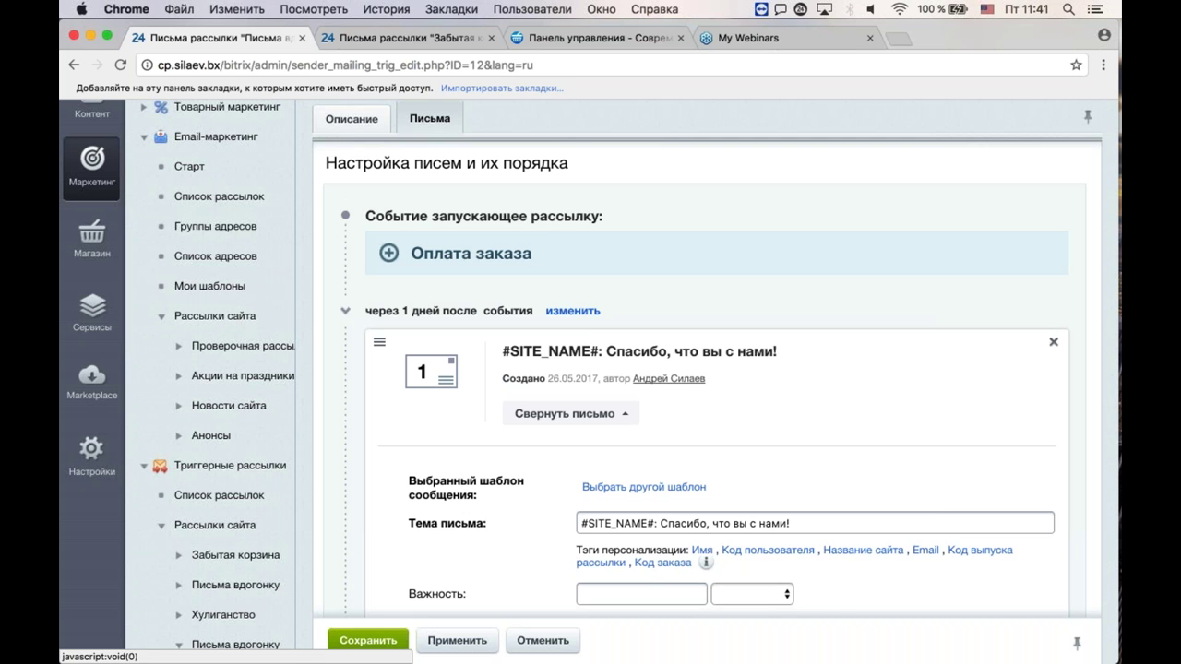
# Step: Go to the Email-маркетинг address list and open the form for adding a file with addresses
pyautogui.click(144, 466)
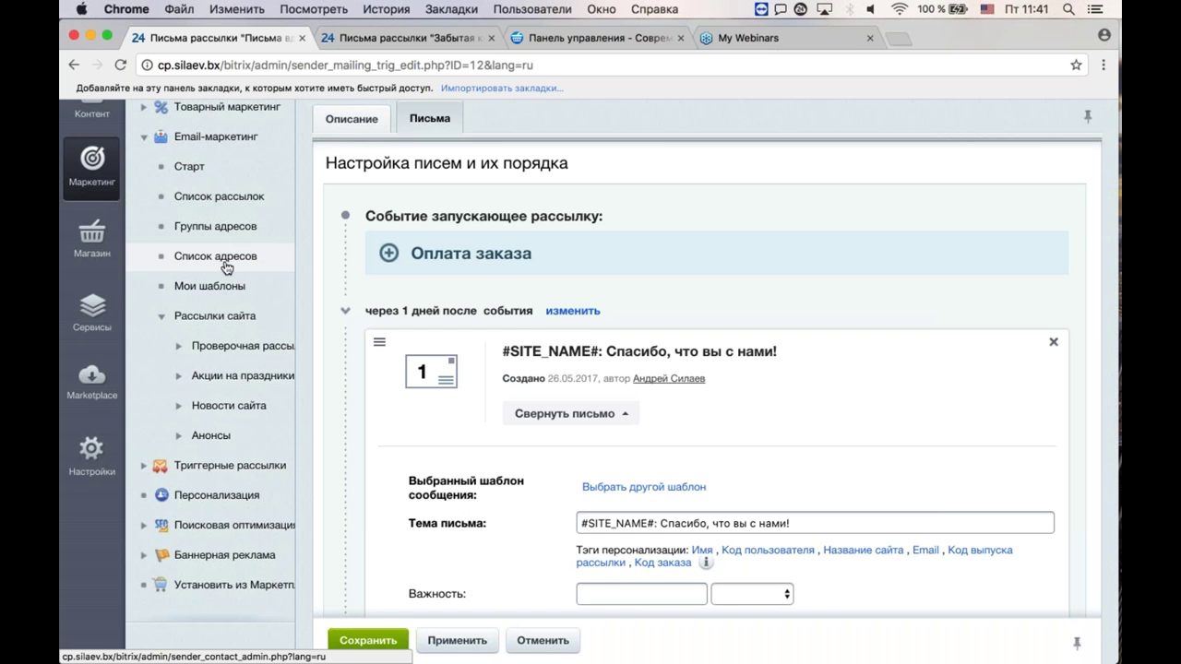
pyautogui.scroll(3, 222, 276)
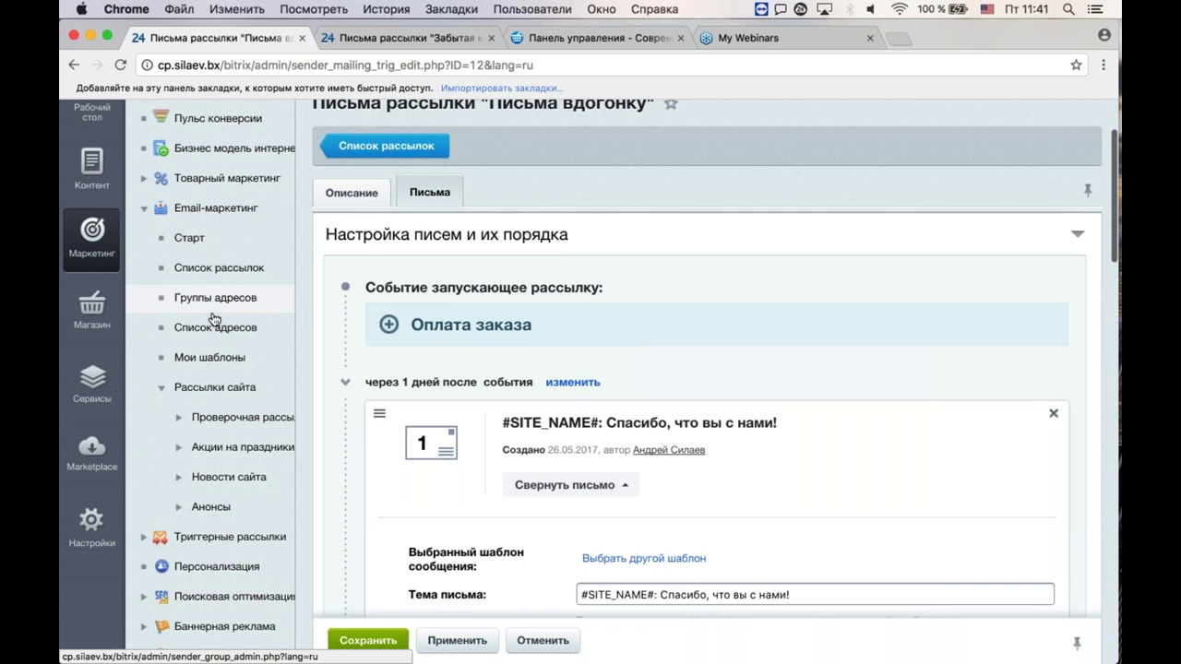
pyautogui.click(211, 334)
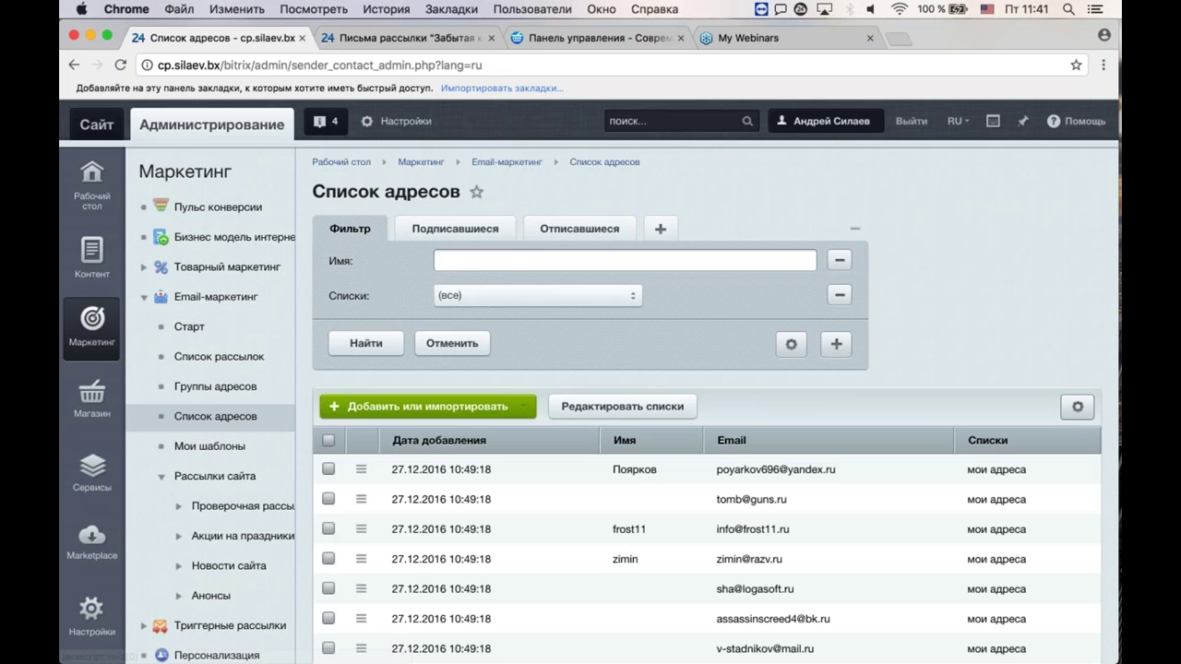
pyautogui.click(424, 406)
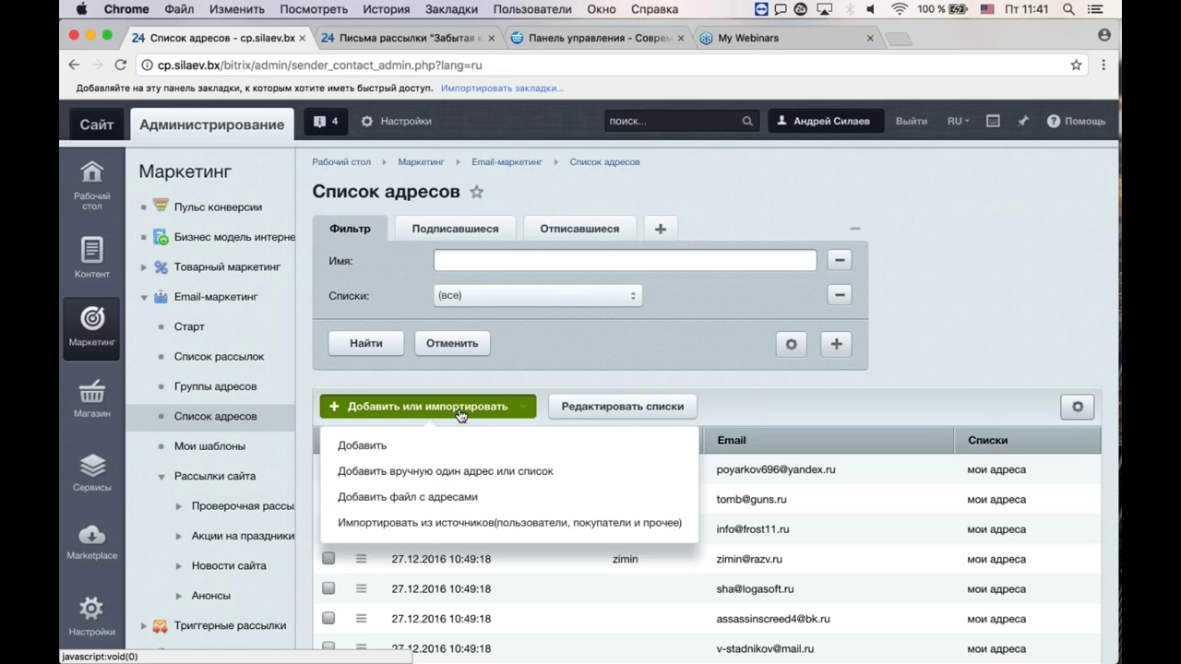
pyautogui.click(469, 501)
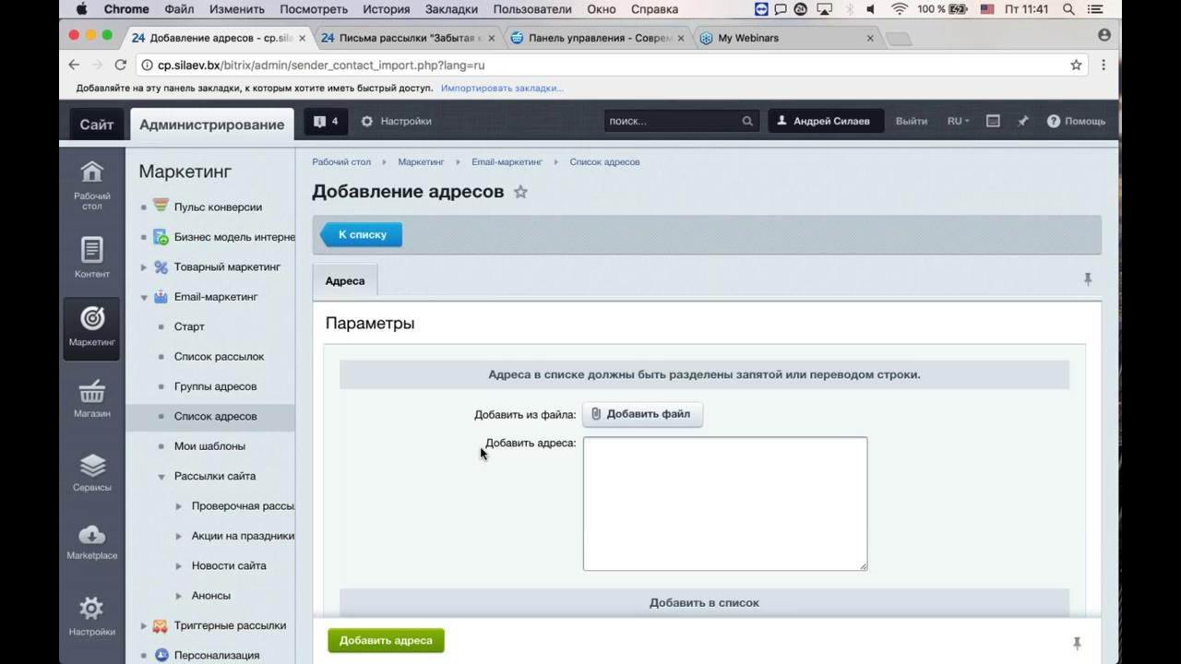
# Step: Enter a test e-mail address in the "Добавить адреса" field of the address import form
pyautogui.scroll(-2, 480, 446)
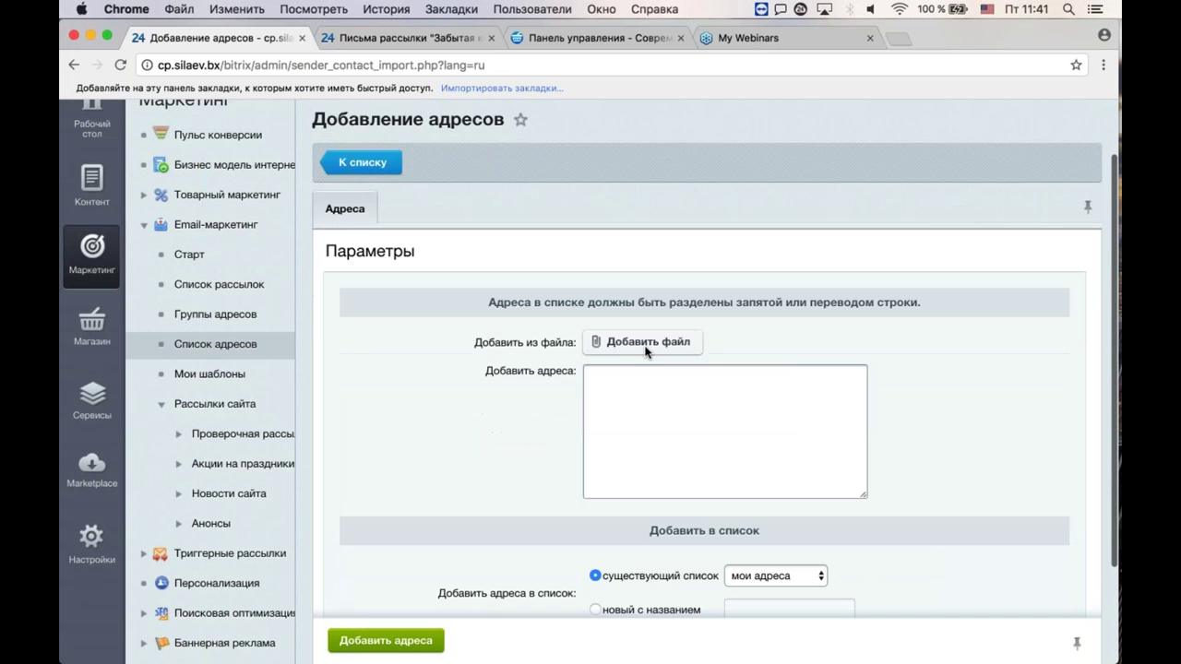
pyautogui.click(648, 394)
pyautogui.write('test')
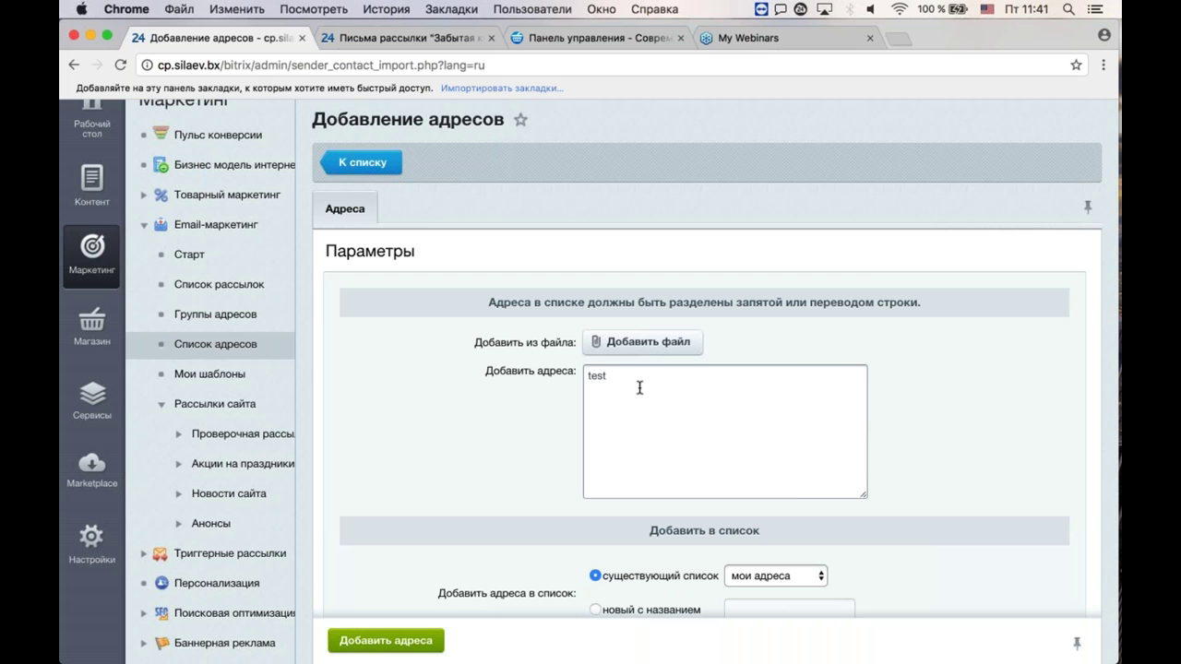
pyautogui.write('@rrrr.rr')
# Step: Assign the address to a new list named "Мой первый список" and submit the address import
pyautogui.scroll(-3, 661, 406)
pyautogui.click(759, 487)
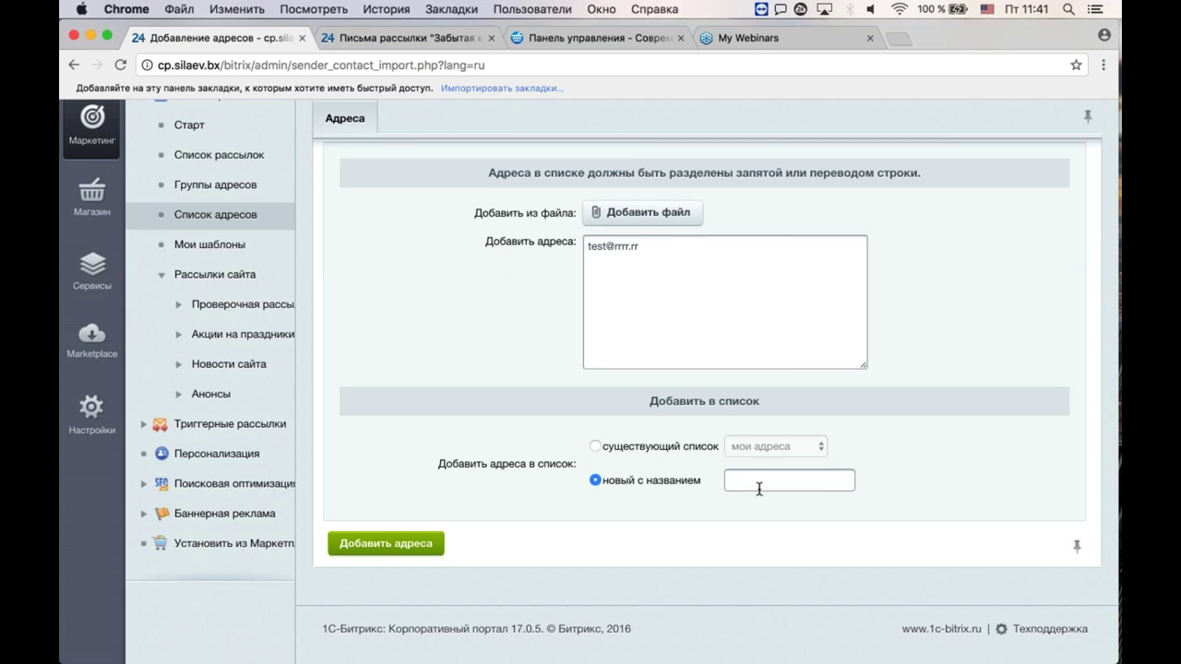
pyautogui.hotkey('ctrl', 'space')
pyautogui.write('Мой первый список')
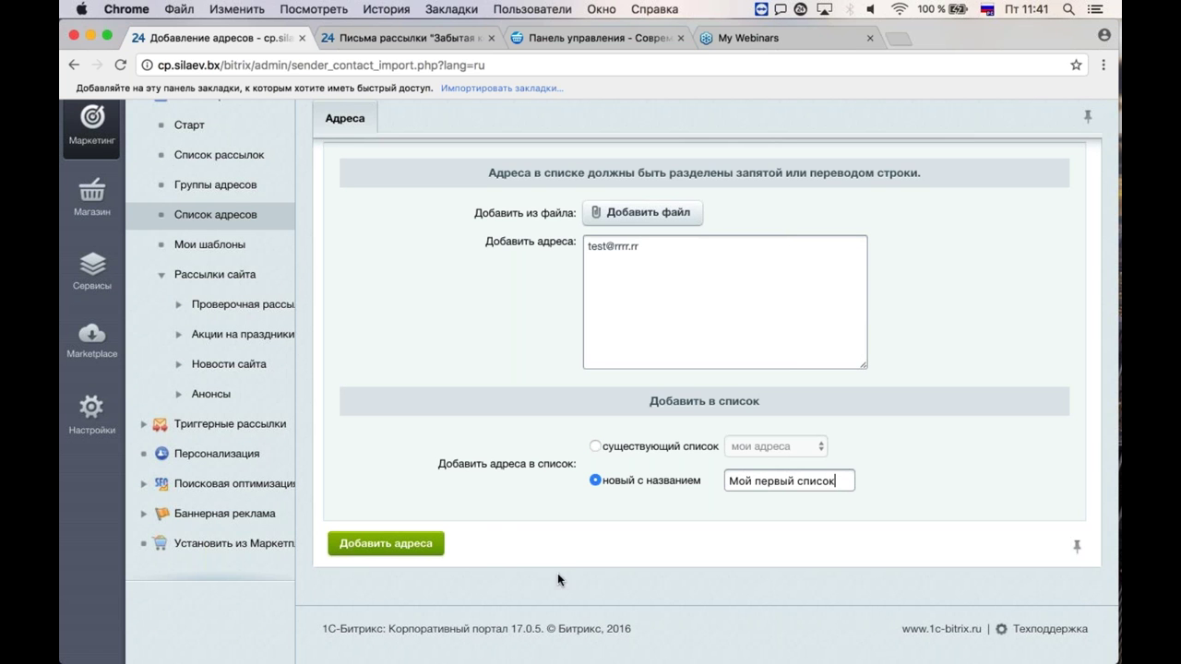
pyautogui.scroll(2, 496, 533)
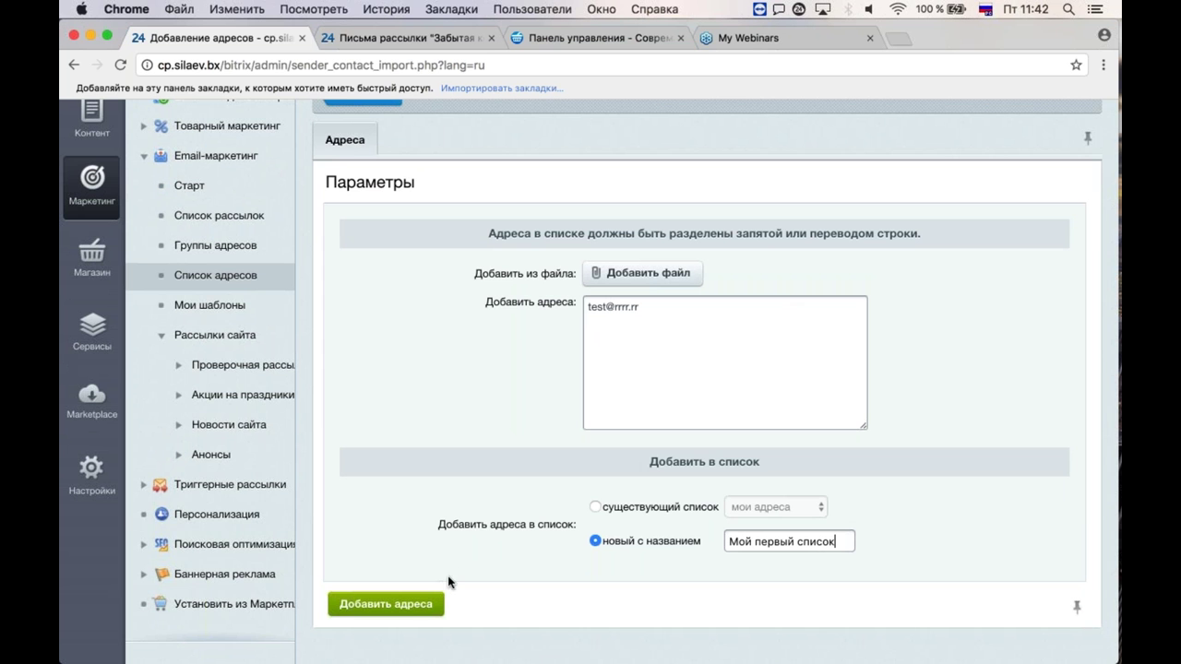
pyautogui.click(412, 609)
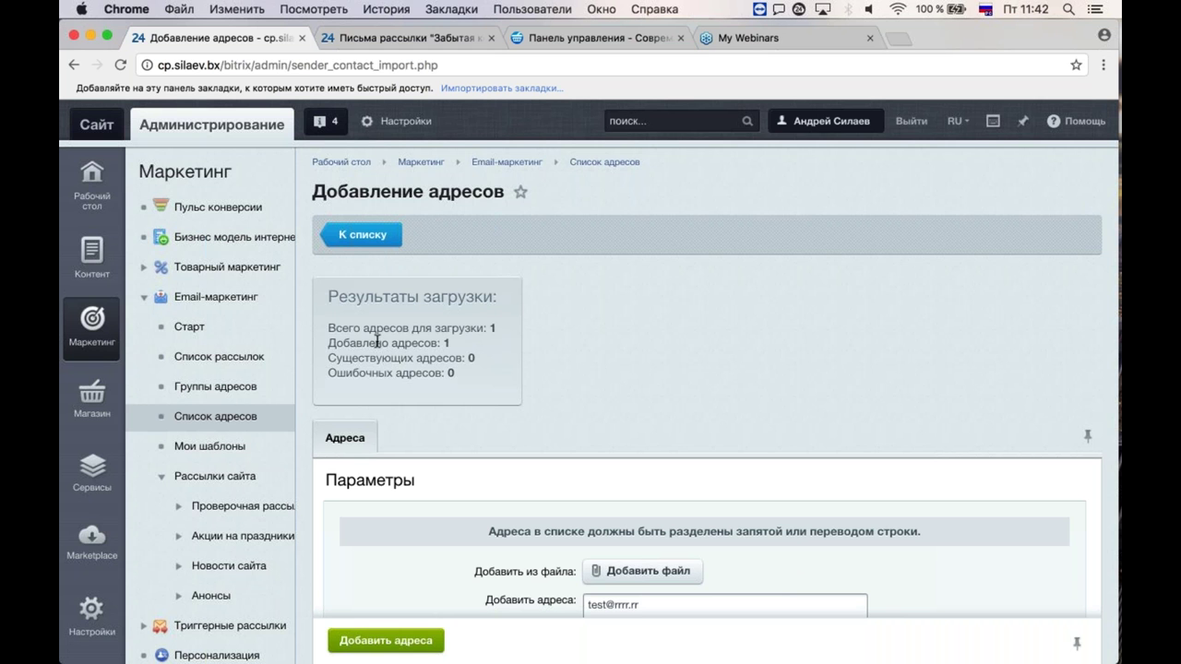
# Step: Review the import results and filter the address list by "Мой первый список"
pyautogui.moveTo(349, 328); pyautogui.dragTo(498, 329)
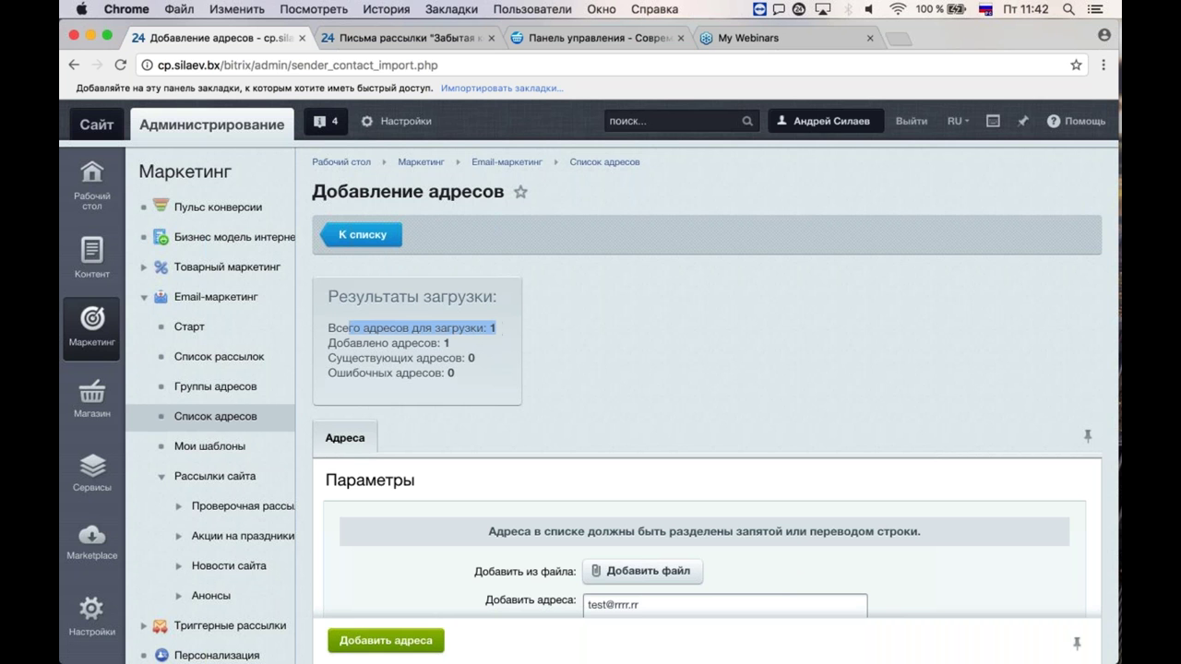
pyautogui.scroll(-1, 500, 447)
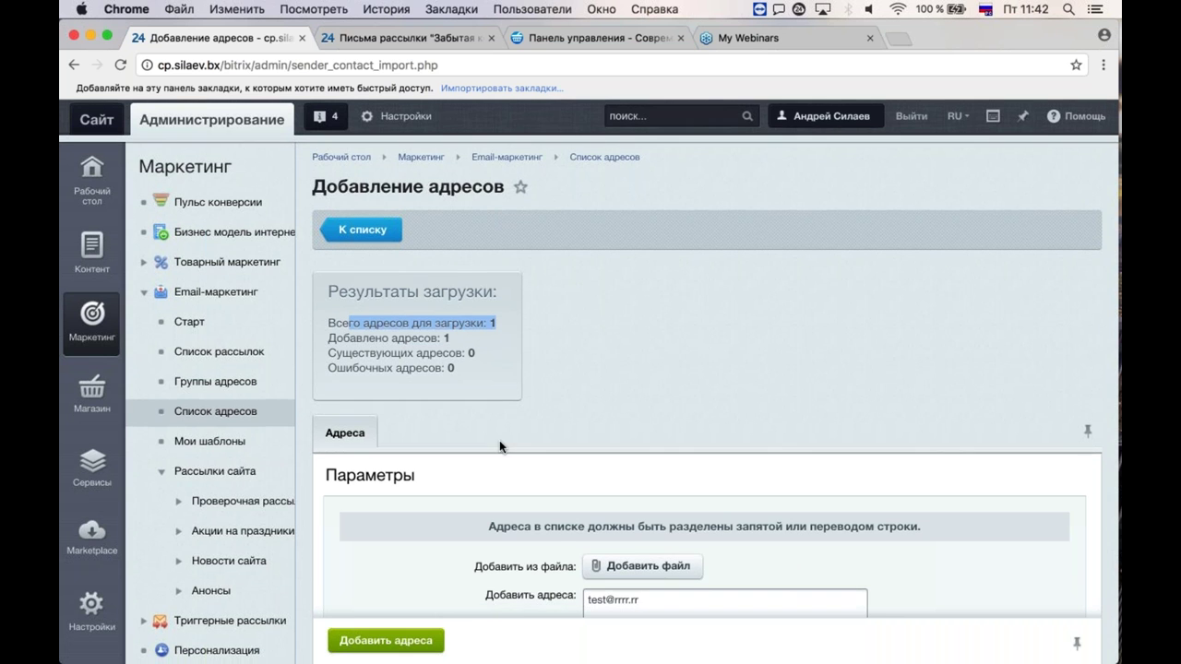
pyautogui.scroll(-2, 499, 446)
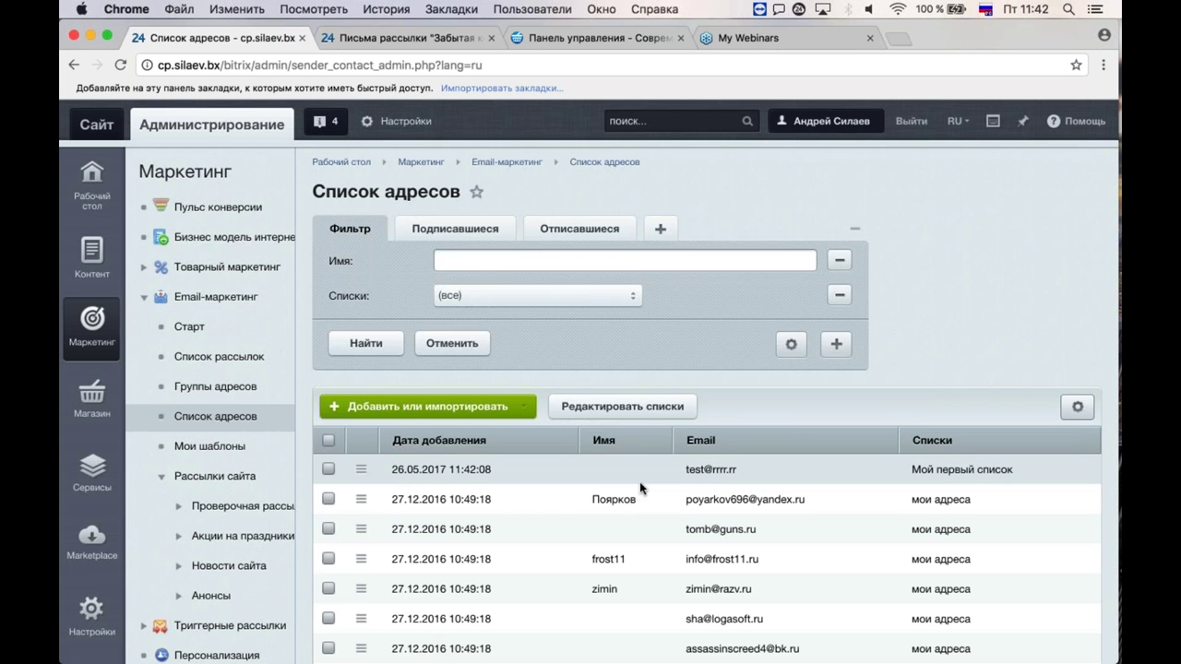
pyautogui.click(503, 295)
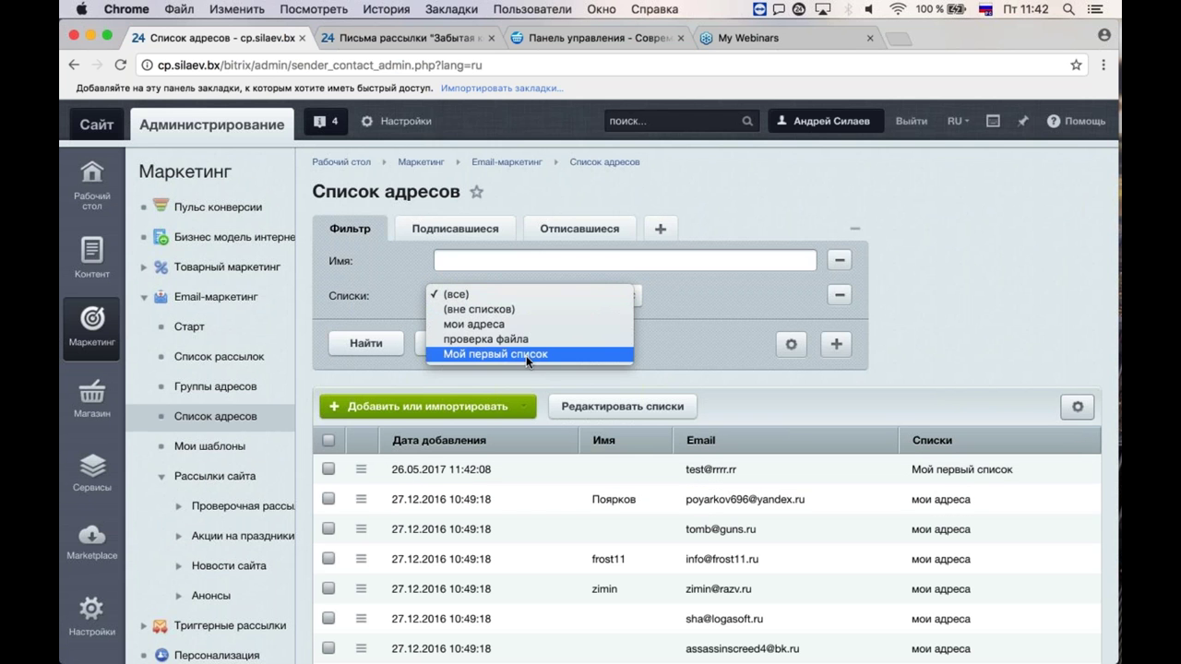
pyautogui.click(526, 355)
pyautogui.click(365, 343)
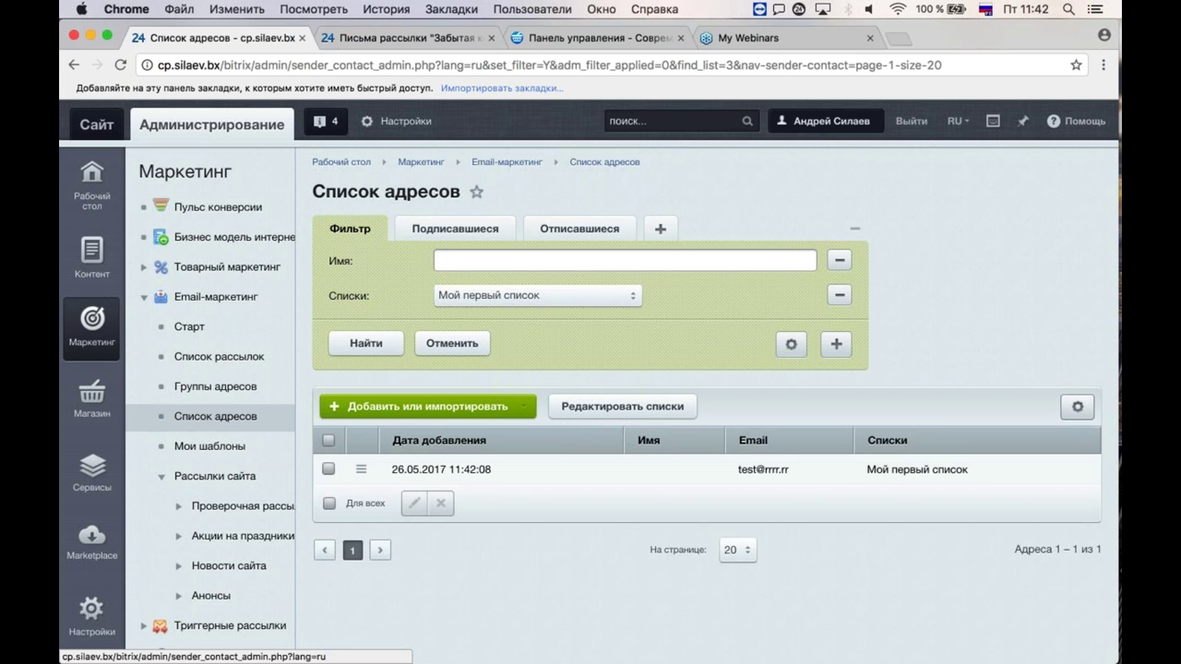
# Step: Open the parameters of the address group "Покупатели магазина" and inspect the criteria of its "Магазин - Покупатели" filter
pyautogui.click(251, 389)
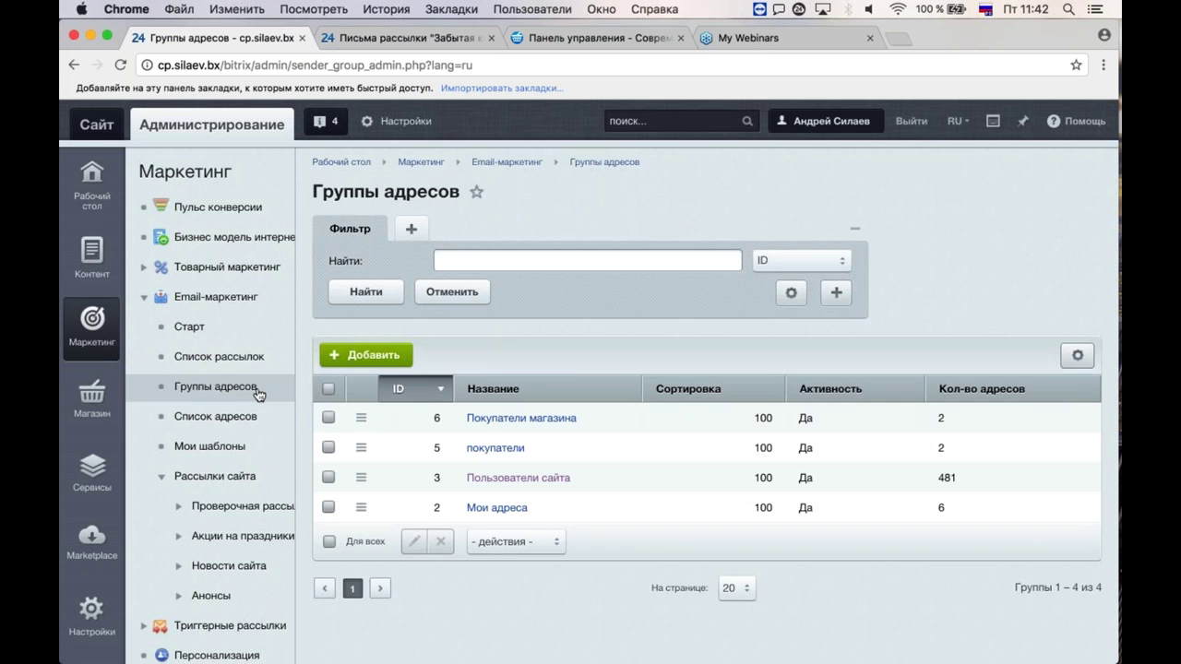
pyautogui.click(503, 420)
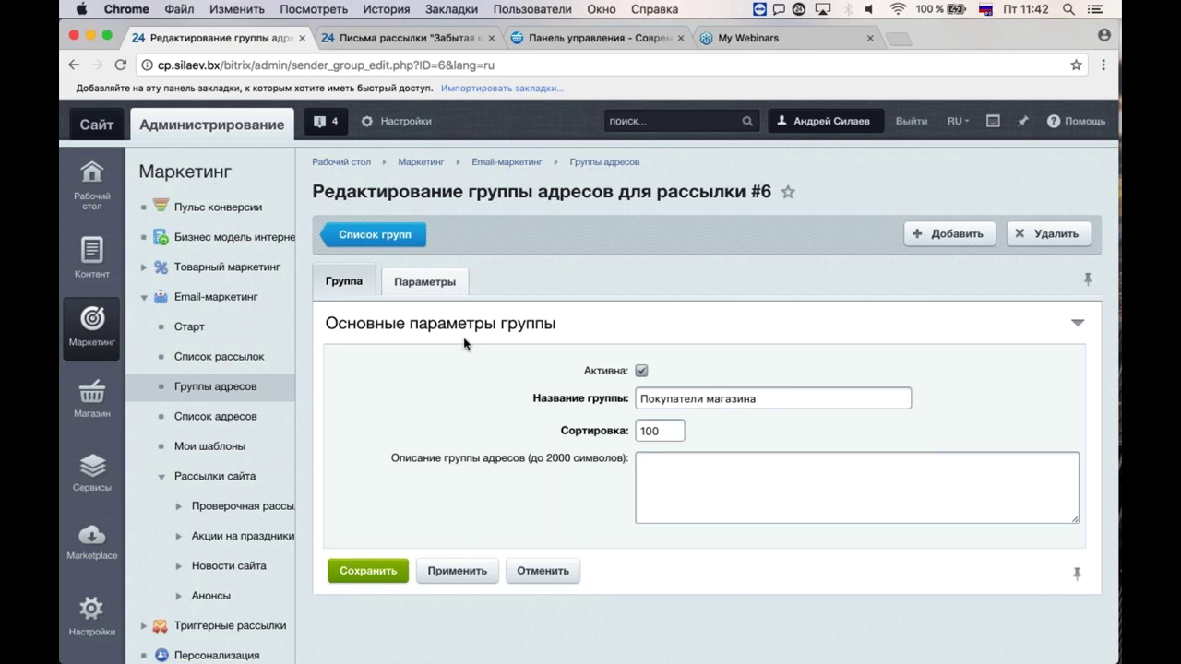
pyautogui.click(441, 292)
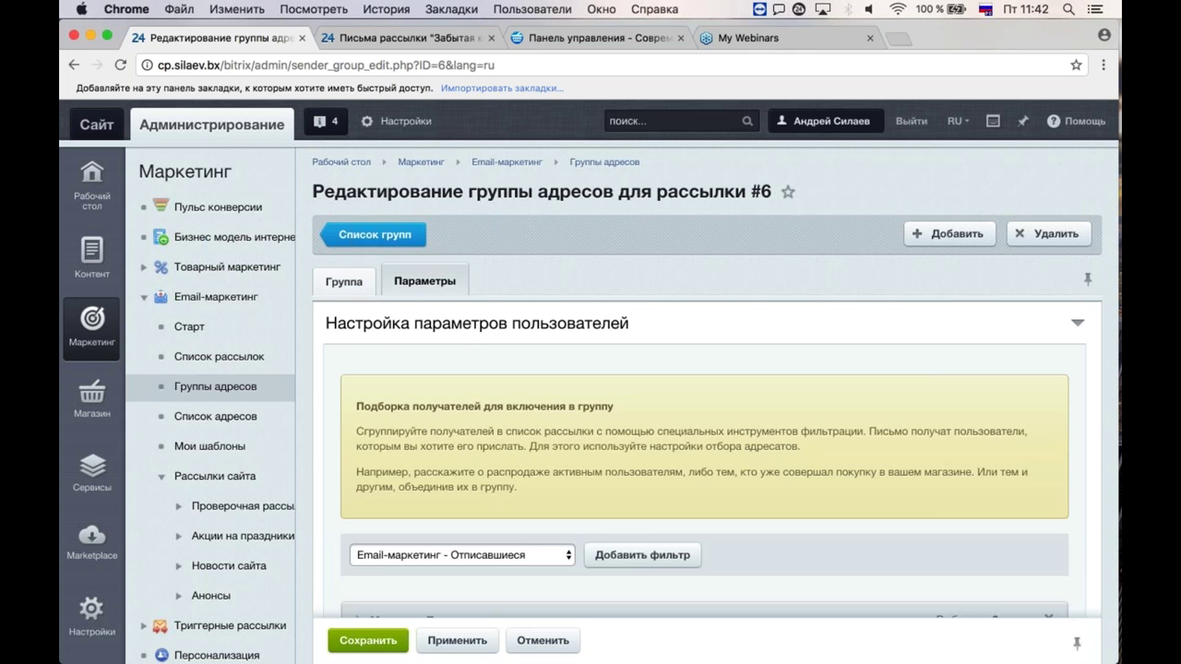
pyautogui.scroll(-5, 504, 418)
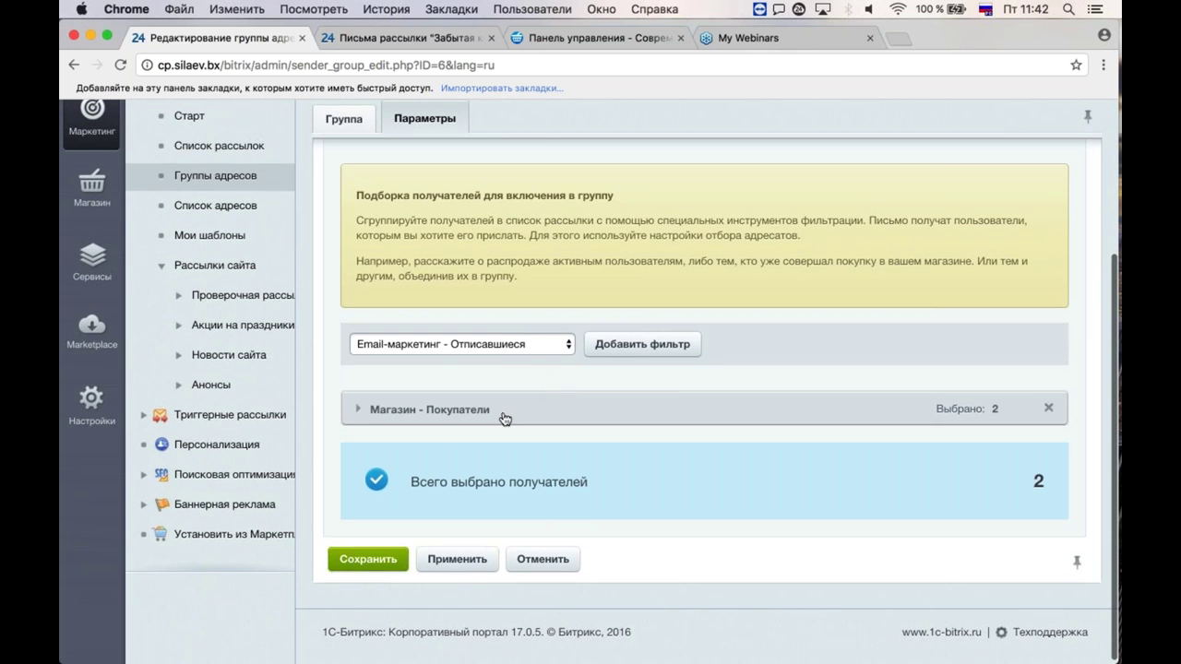
pyautogui.click(504, 418)
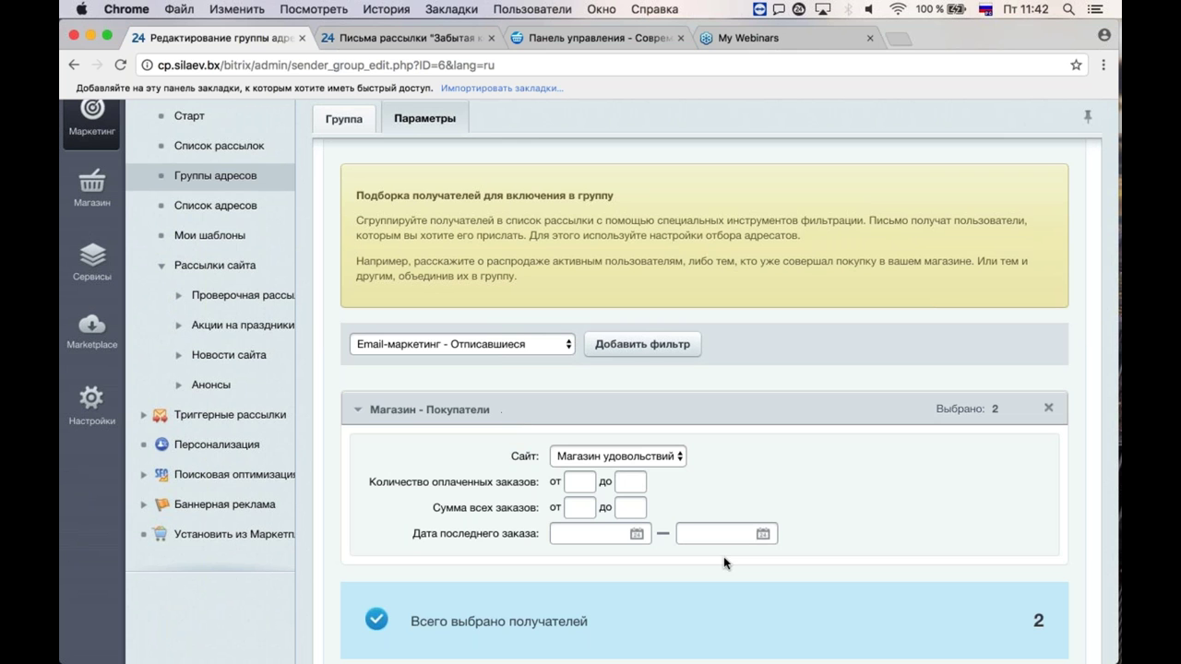
pyautogui.click(646, 407)
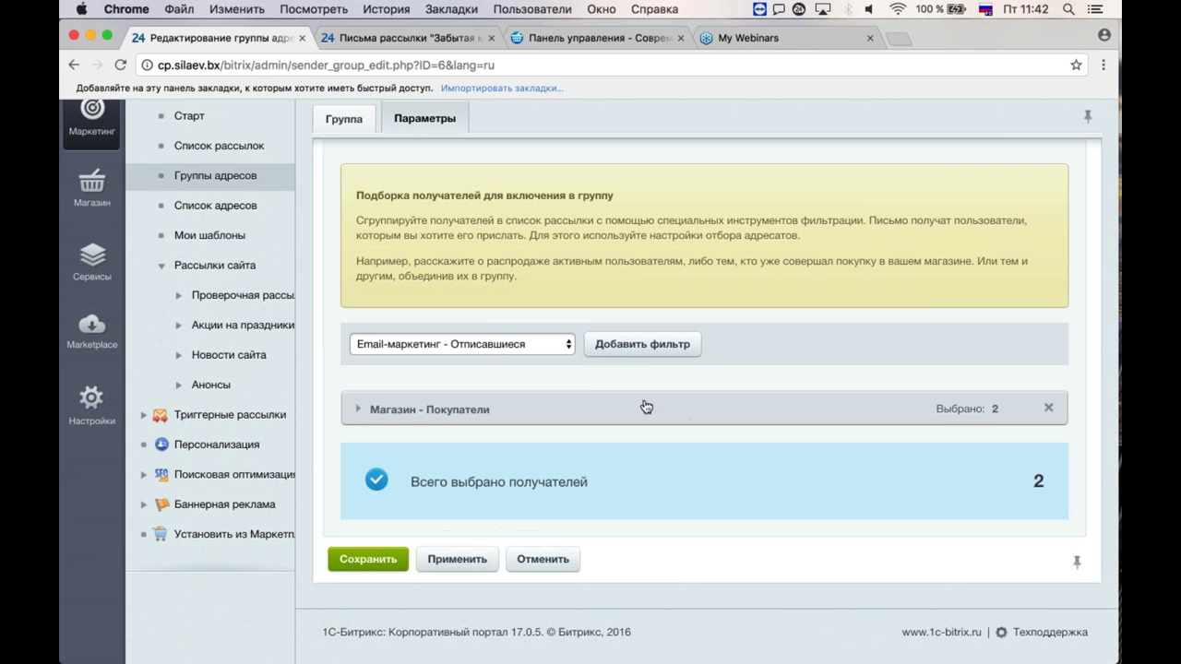
# Step: Add an "Email-маркетинг - Список адресов" filter with the list "Мой первый список" to the group and save the group
pyautogui.click(489, 343)
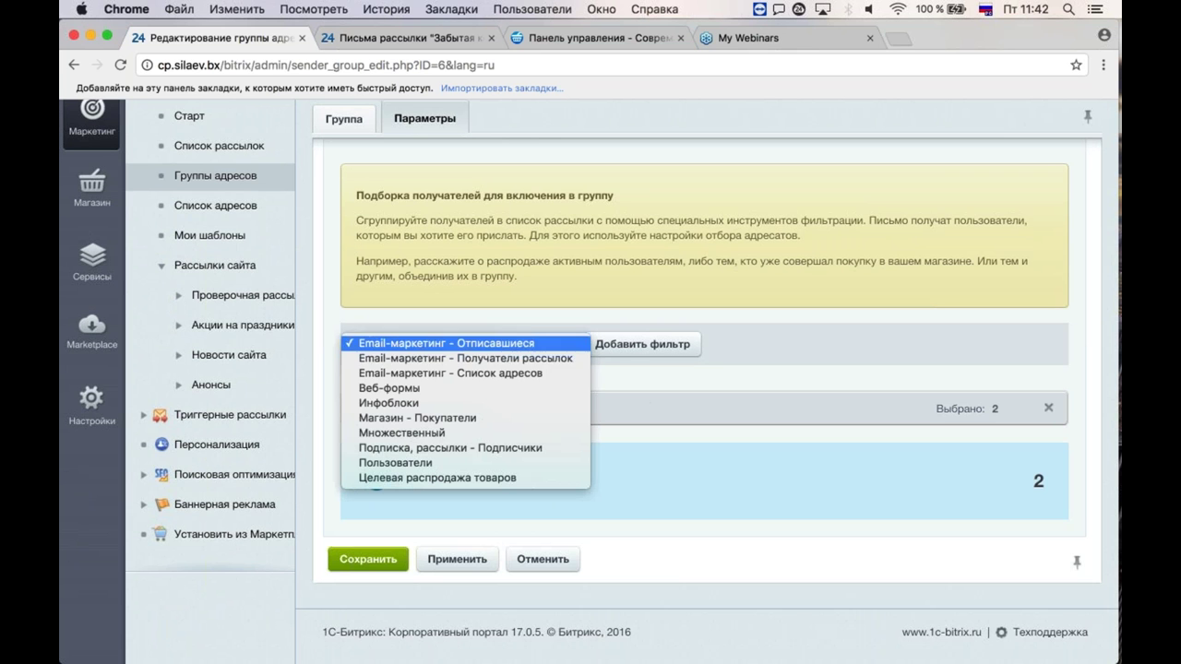
pyautogui.click(495, 374)
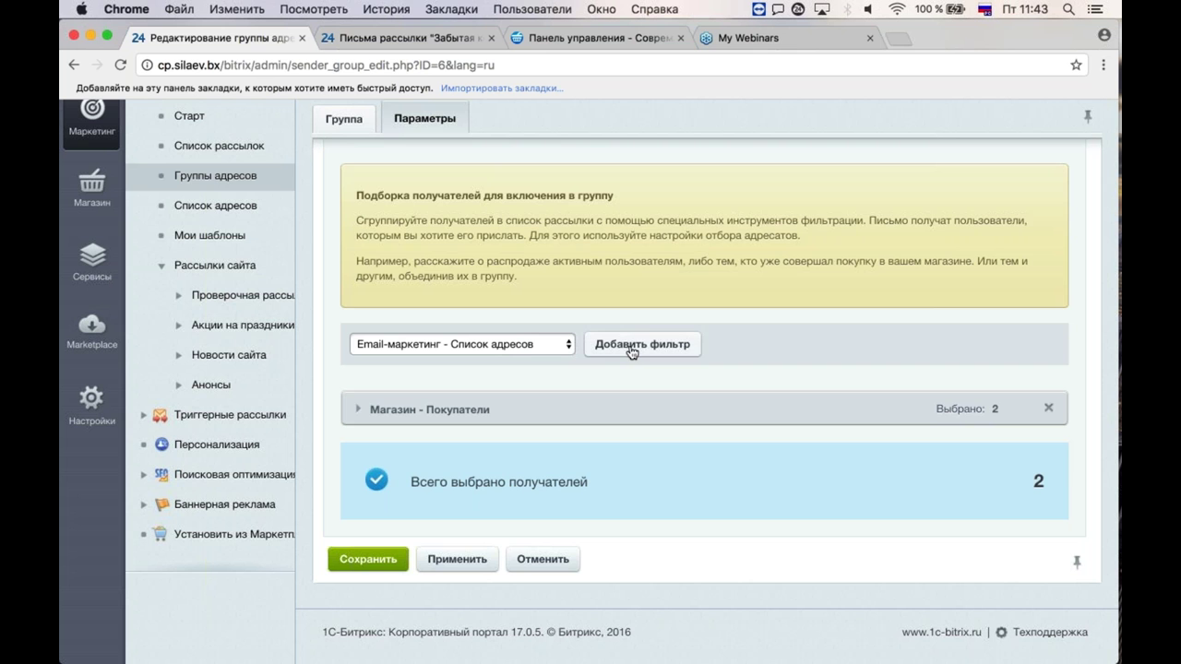
pyautogui.click(633, 350)
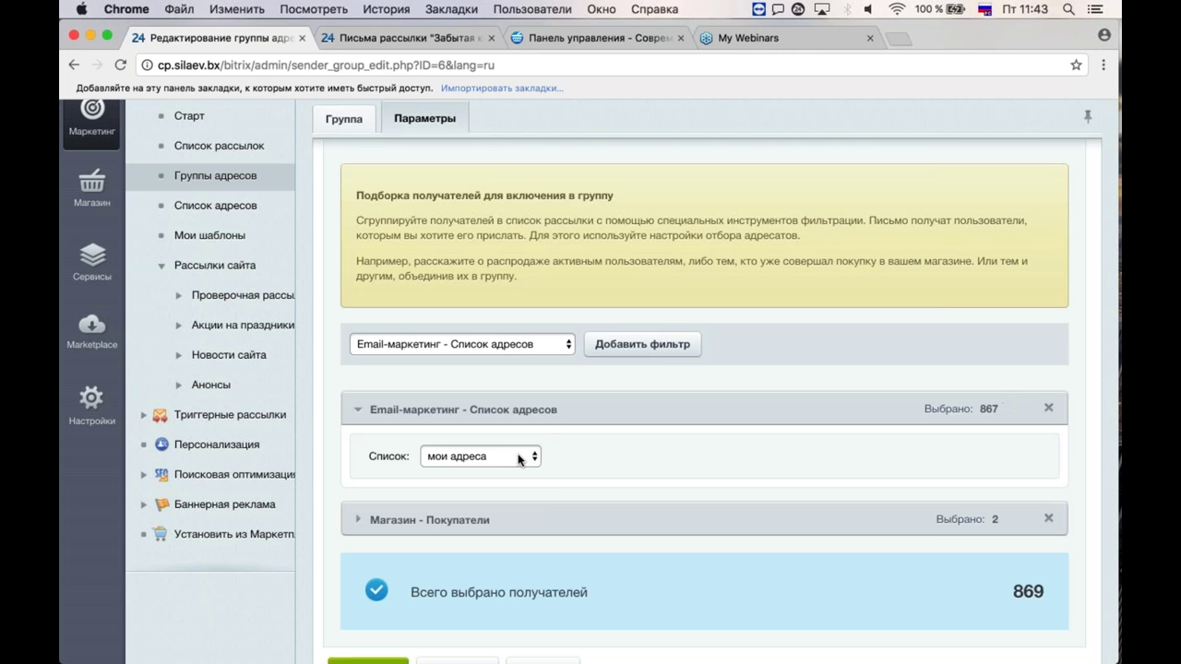
pyautogui.click(519, 458)
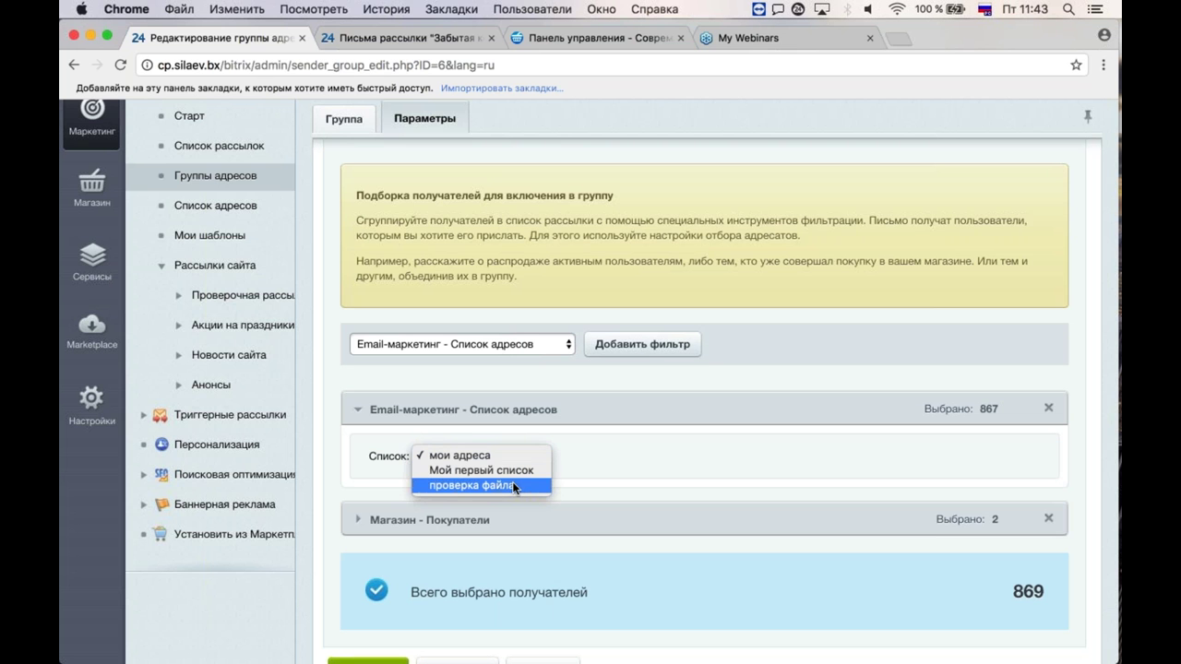
pyautogui.click(512, 472)
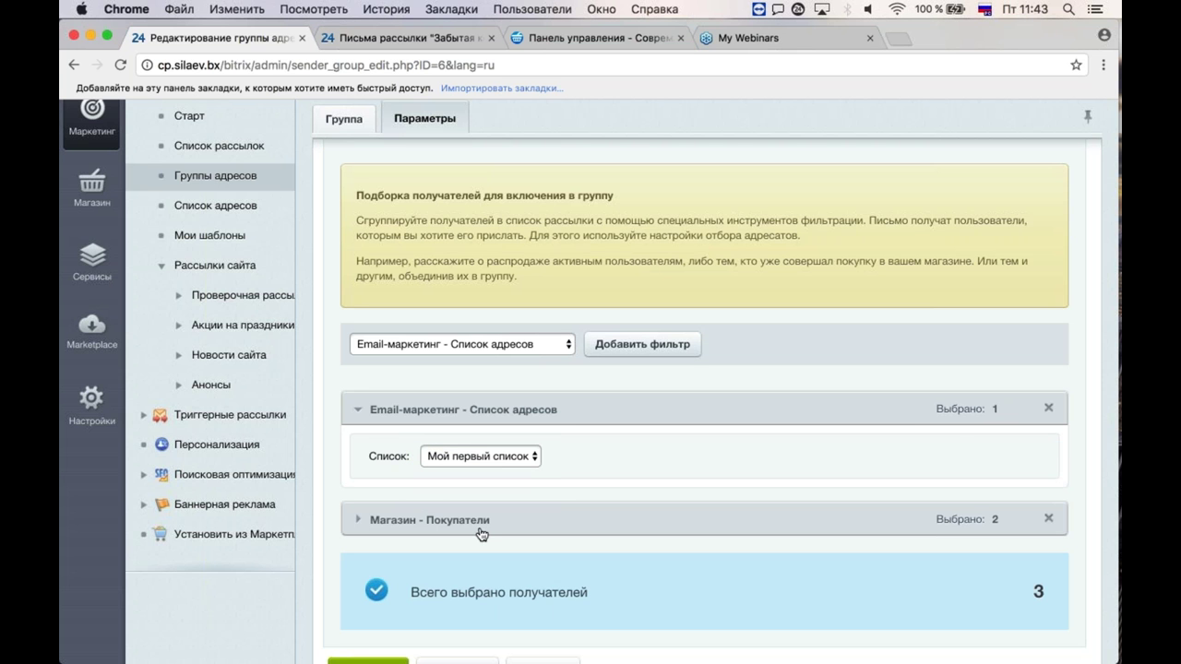
pyautogui.scroll(-2, 414, 156)
pyautogui.scroll(2, 413, 156)
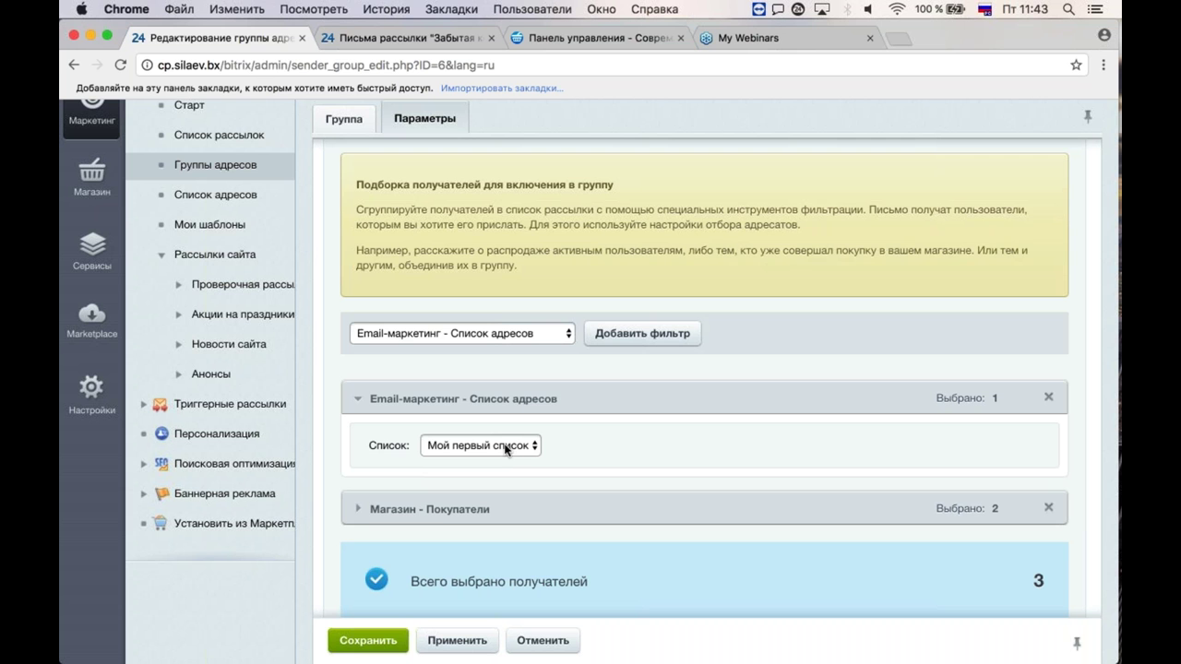
pyautogui.click(368, 641)
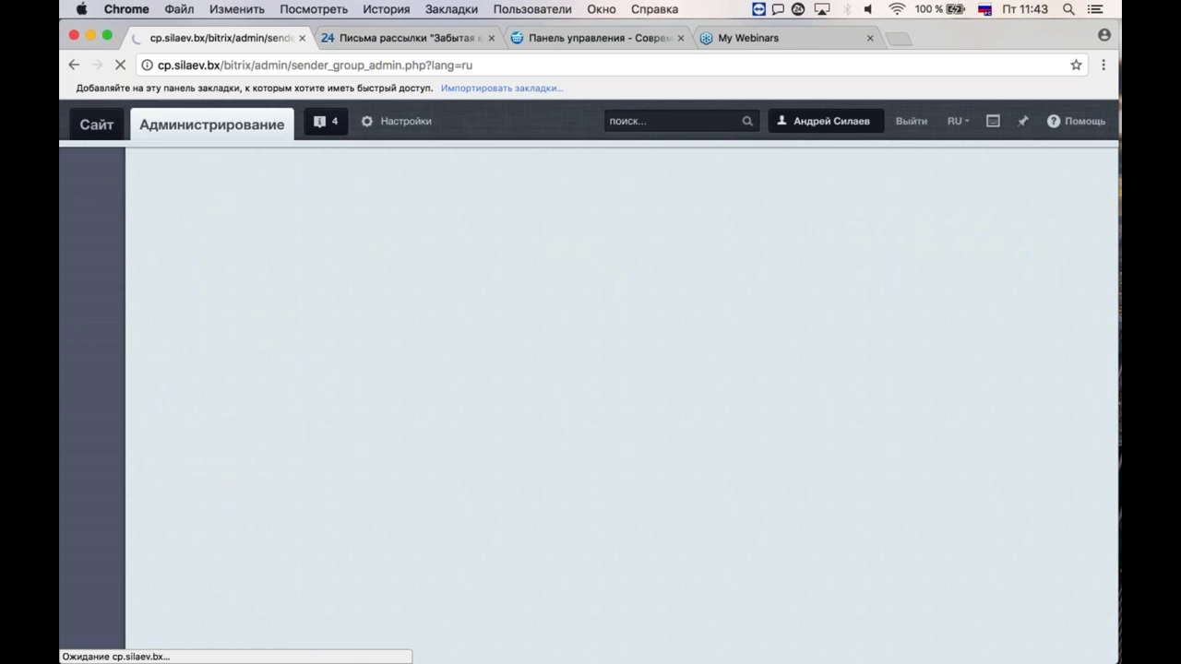
# Step: Return to the Email-маркетинг address list and open the form for manually adding one address or a list
pyautogui.scroll(-2, 235, 414)
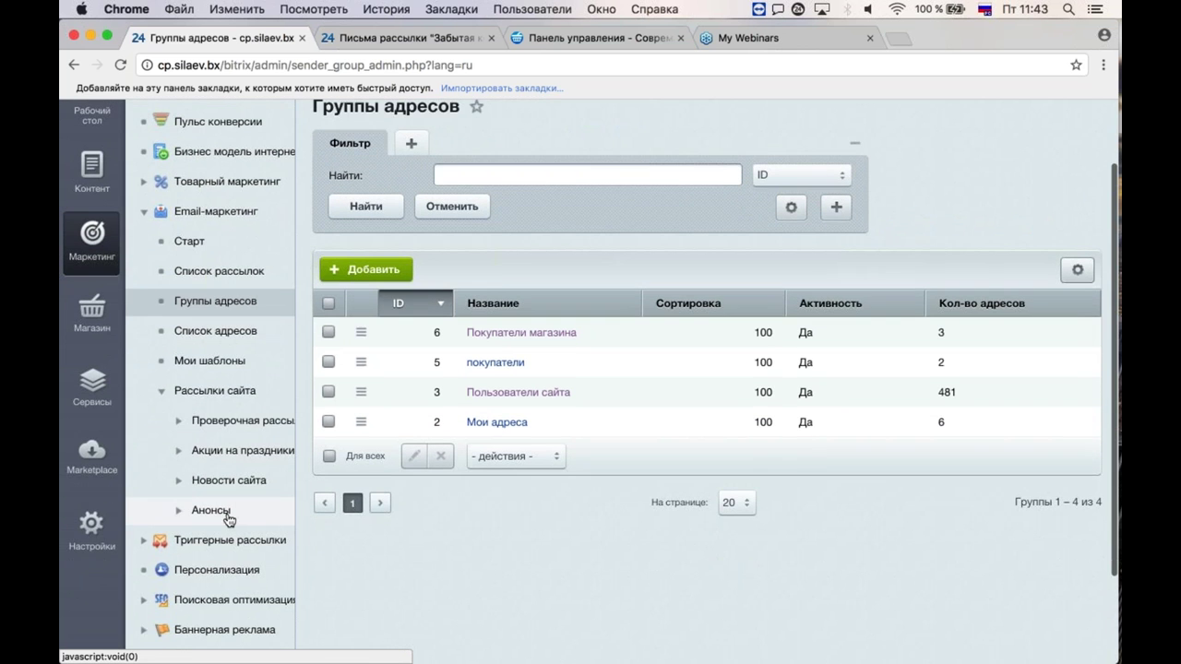
pyautogui.click(230, 334)
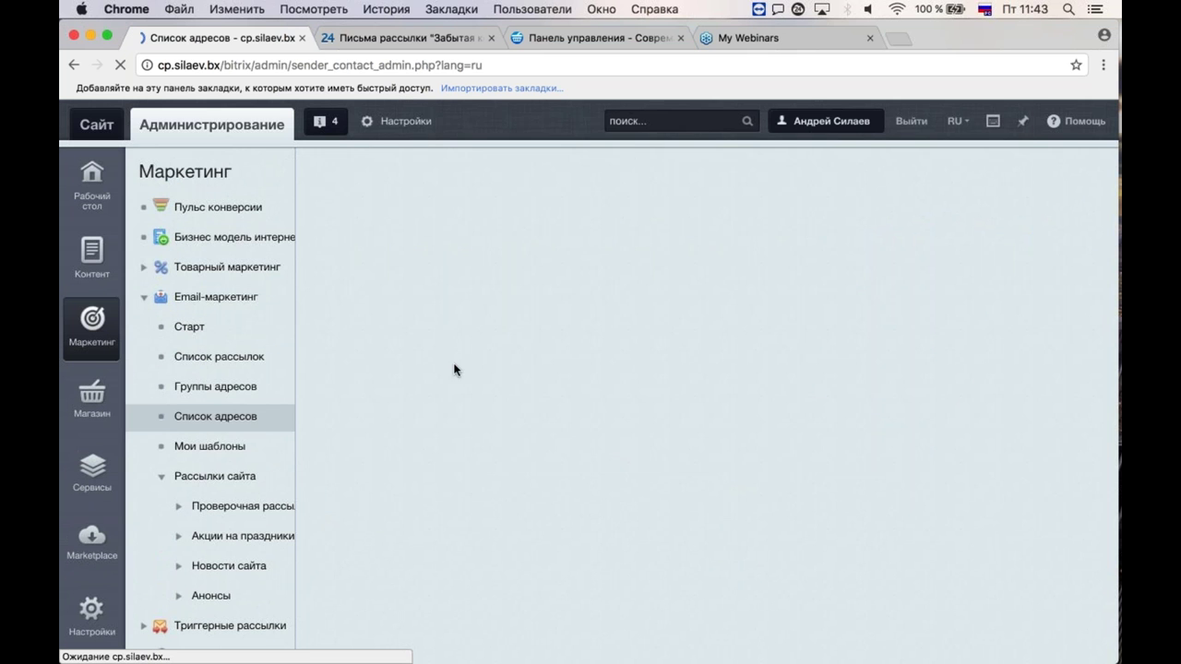
pyautogui.click(457, 406)
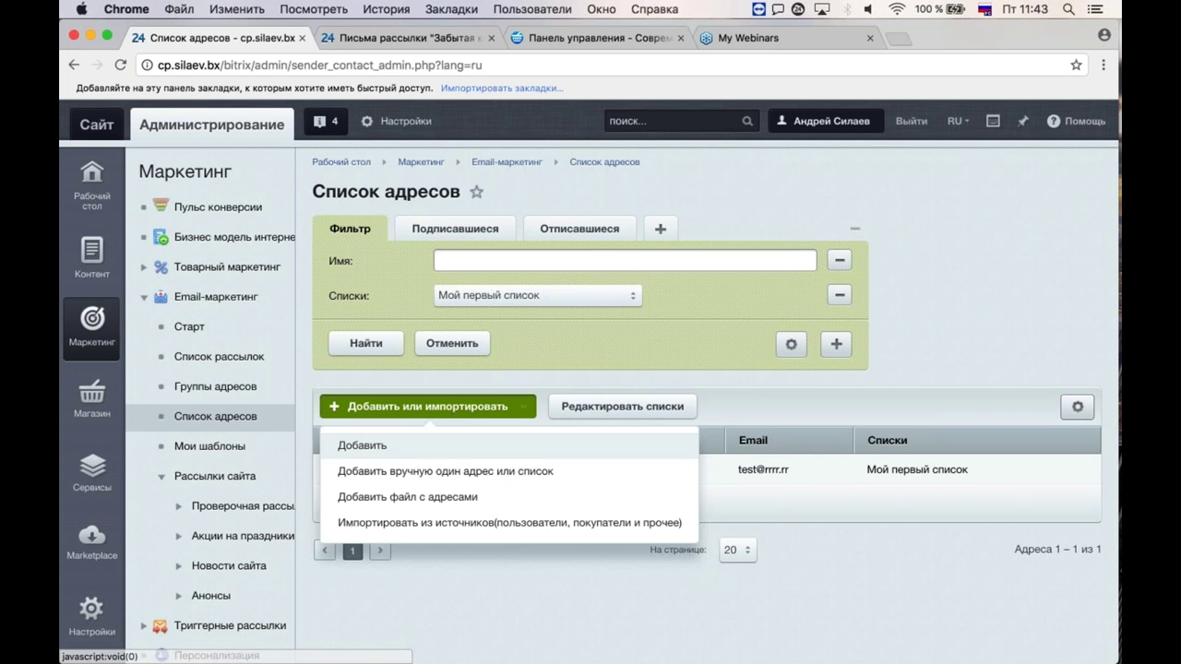
pyautogui.click(435, 448)
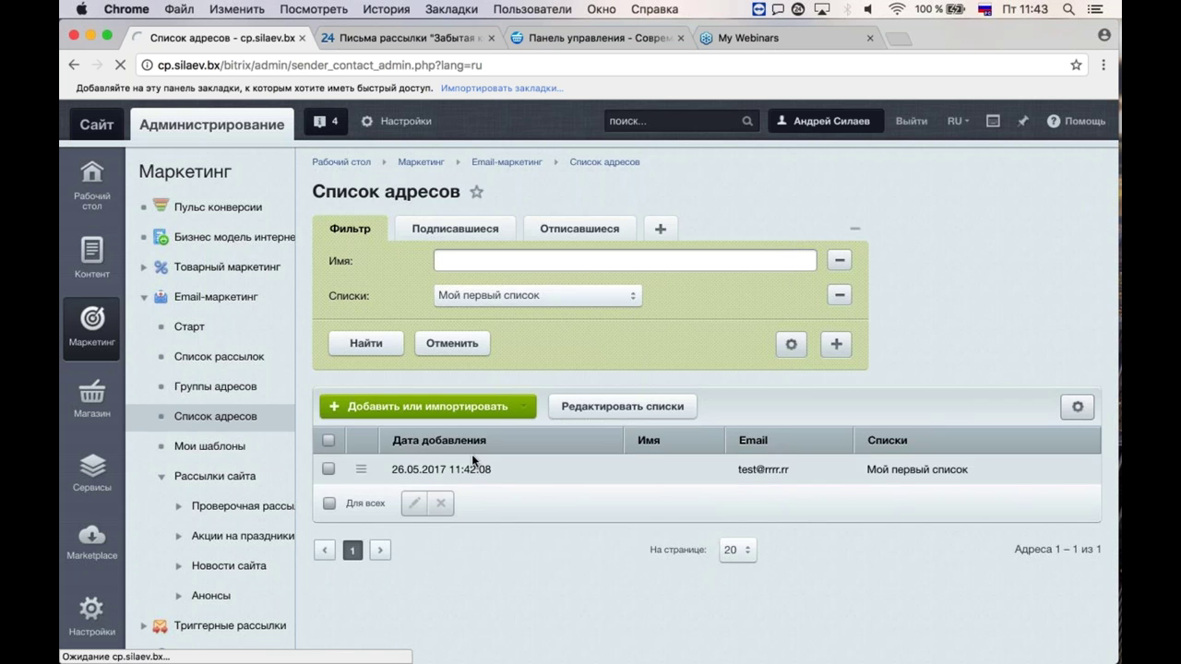
pyautogui.click(382, 235)
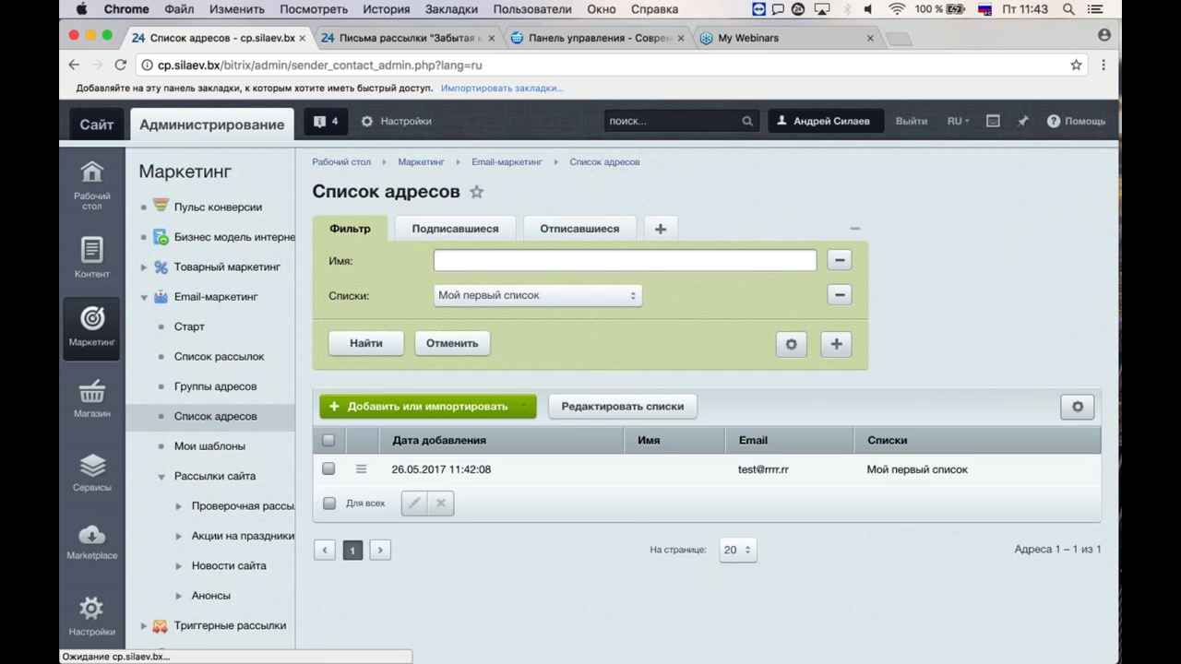
pyautogui.click(408, 410)
pyautogui.click(402, 478)
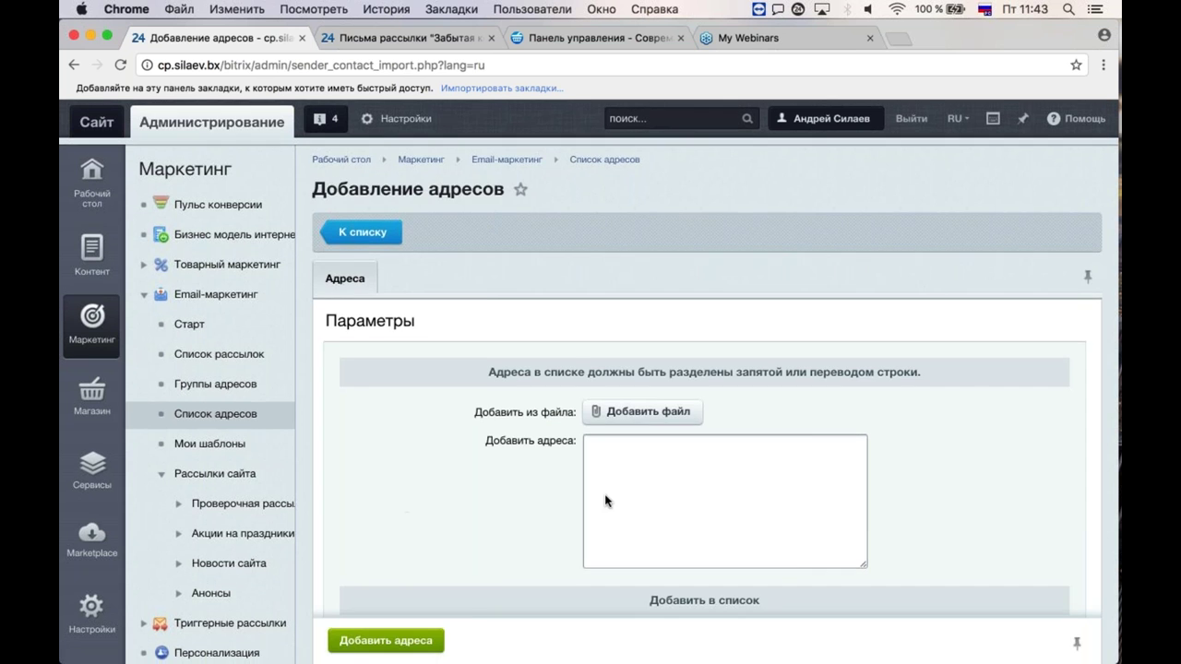
# Step: Choose the existing list "Мой первый список" as the destination for added addresses
pyautogui.scroll(-3, 606, 500)
pyautogui.click(789, 452)
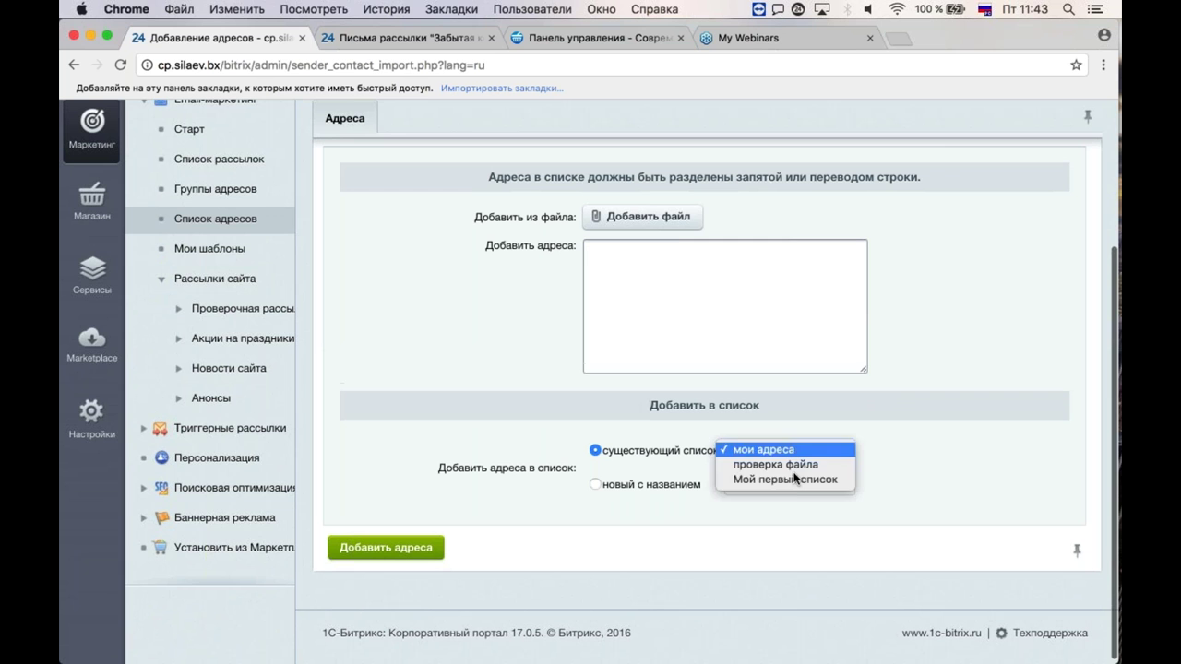
pyautogui.click(792, 480)
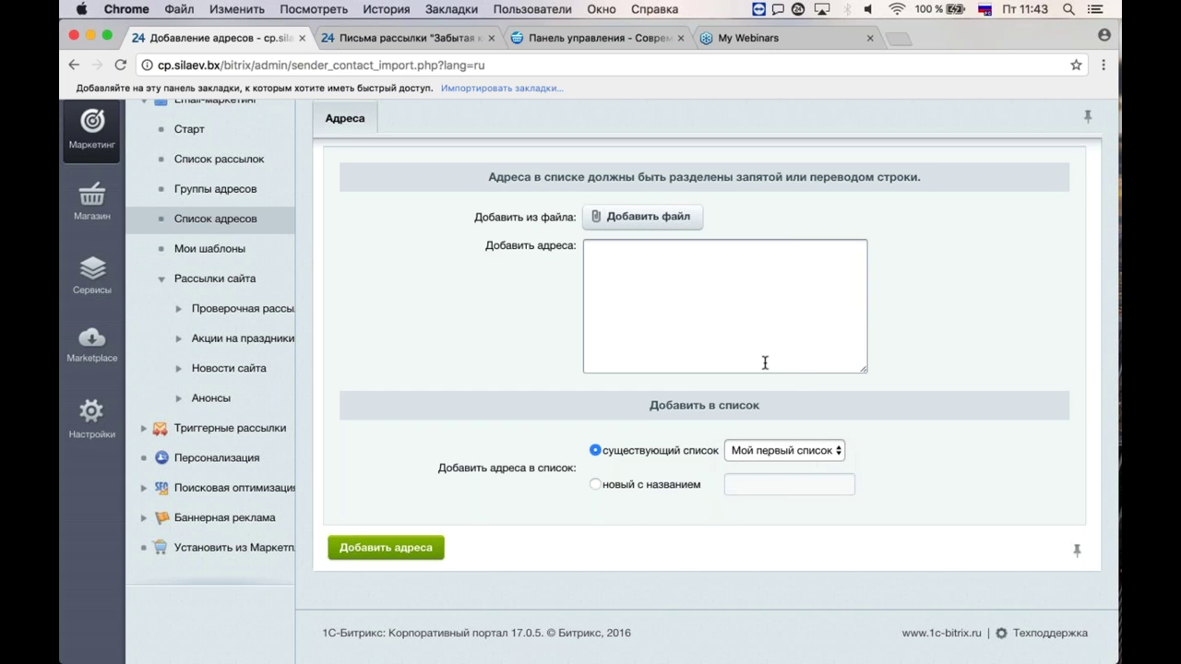
pyautogui.click(694, 256)
pyautogui.click(780, 452)
pyautogui.click(779, 452)
# Step: Open the "Анонсы" mailing from the mailing list and review its selected recipient groups
pyautogui.scroll(1, 238, 191)
pyautogui.click(228, 194)
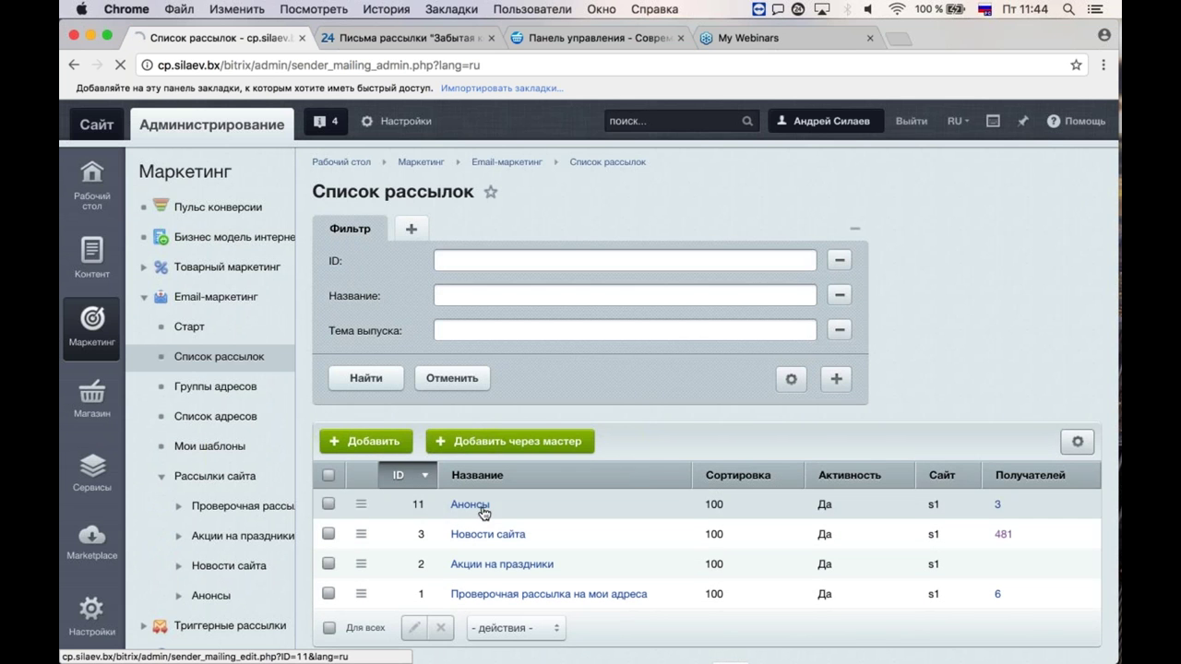
pyautogui.click(480, 507)
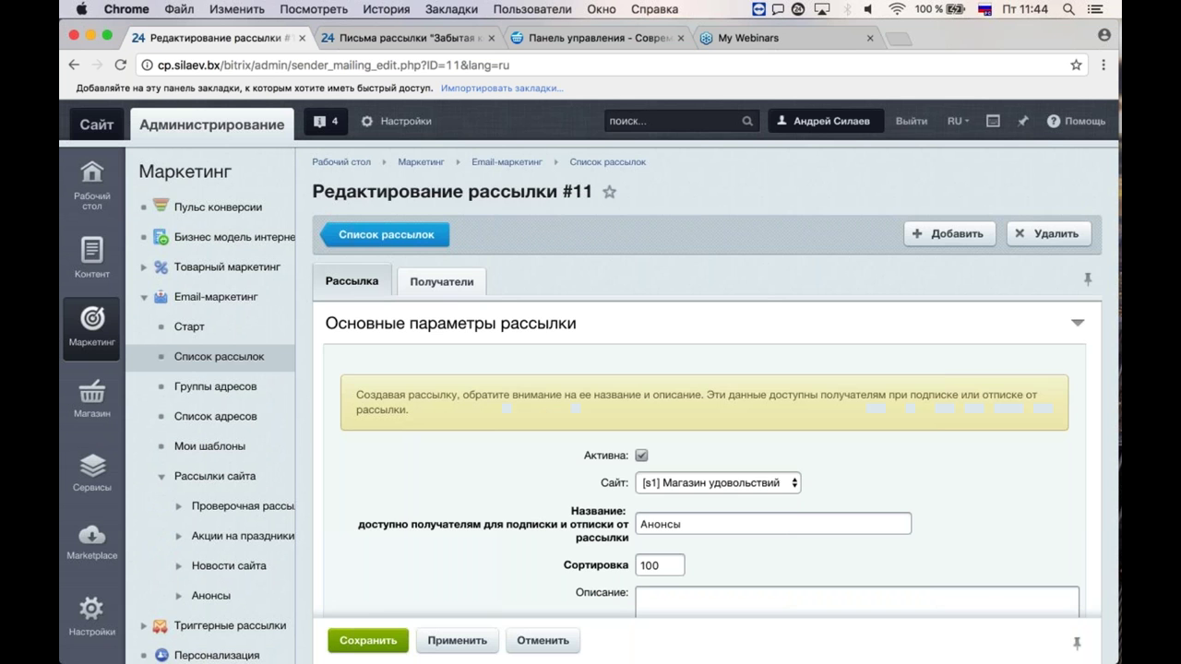
pyautogui.click(454, 297)
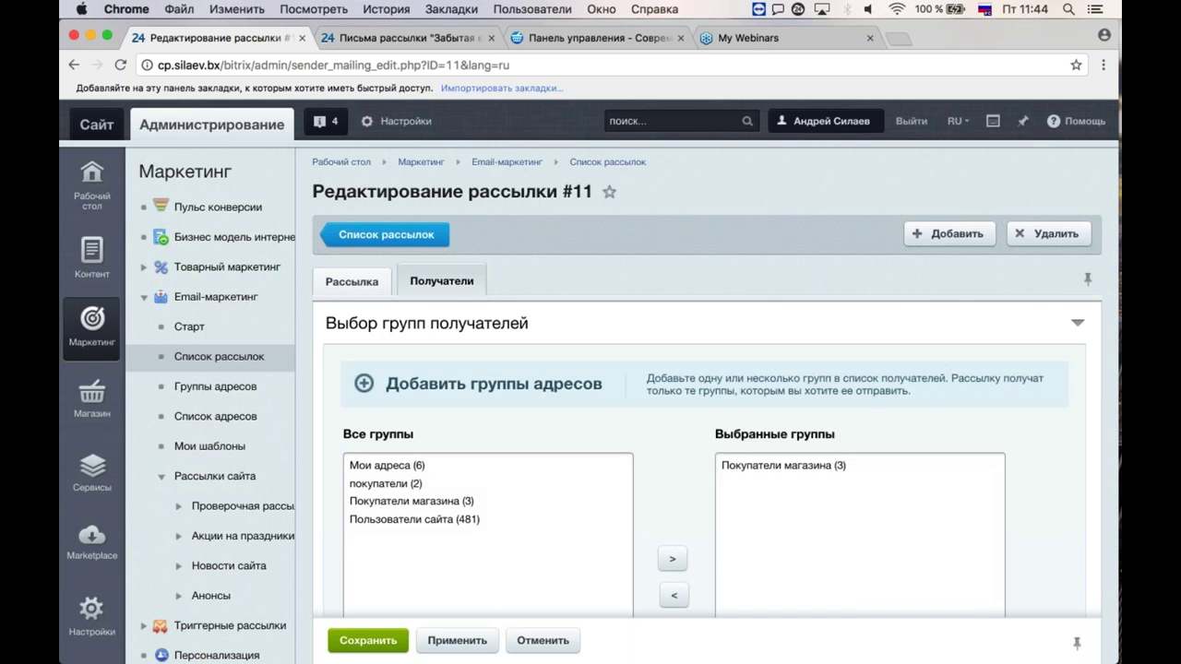
# Step: Add the "Покупатели магазина" group to the mailing's excluded address groups
pyautogui.scroll(-5, 506, 363)
pyautogui.scroll(-4, 506, 363)
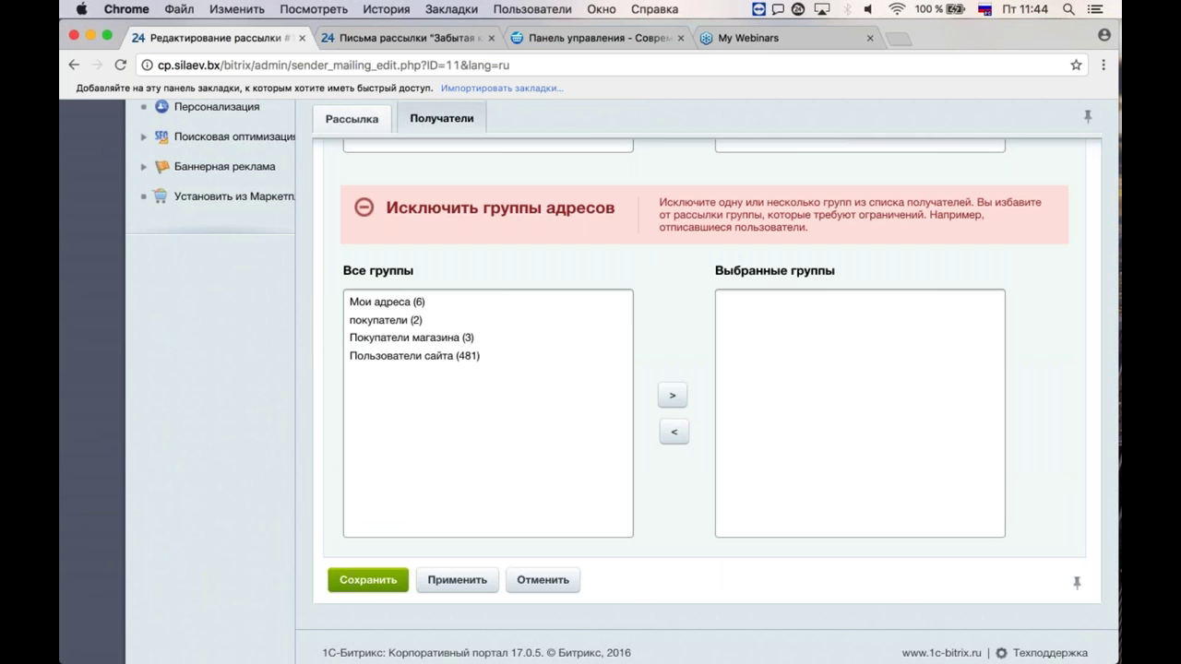
pyautogui.click(403, 337)
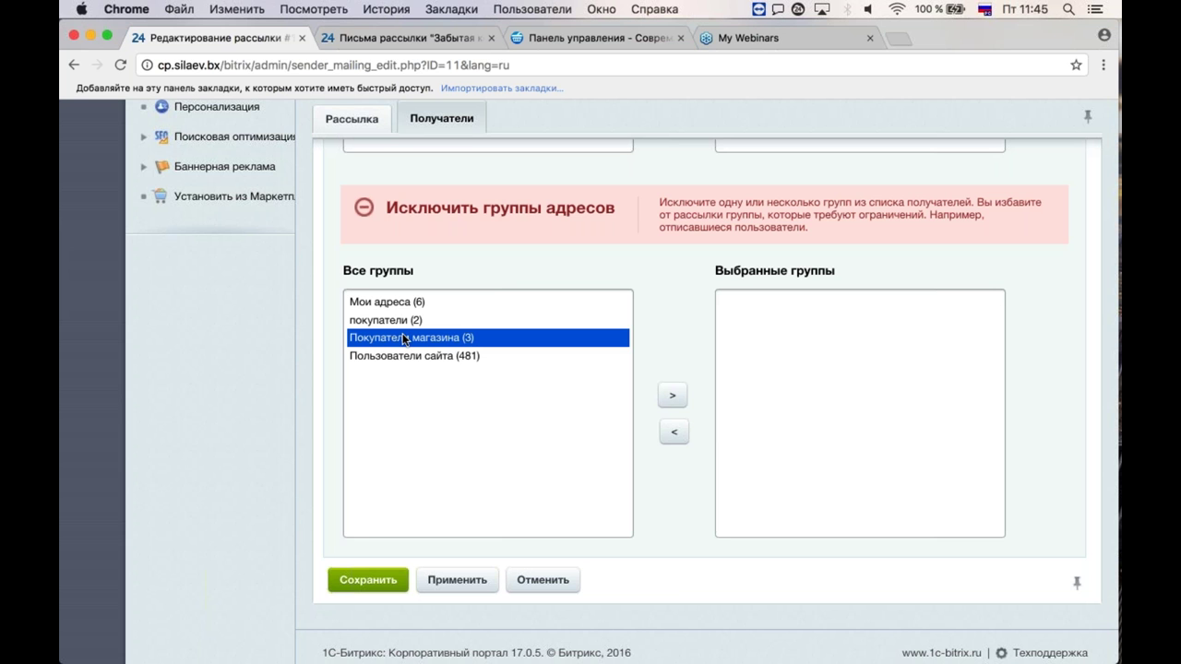
pyautogui.doubleClick(446, 343)
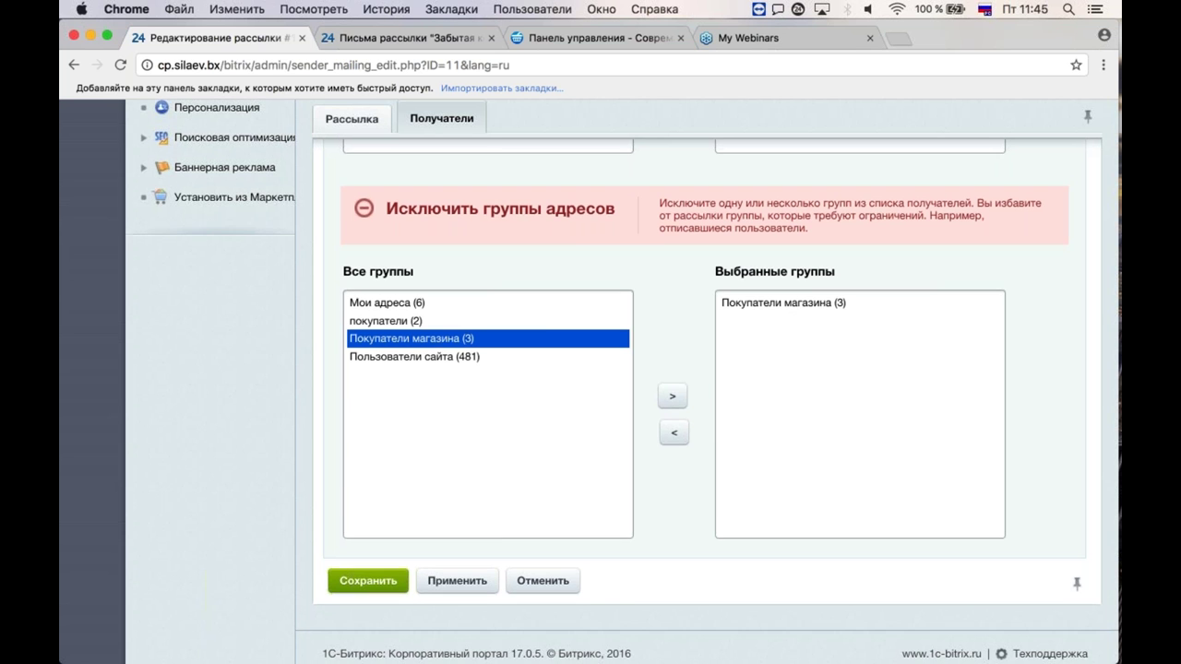
pyautogui.scroll(5, 576, 198)
pyautogui.scroll(-3, 591, 443)
pyautogui.scroll(-1, 635, 520)
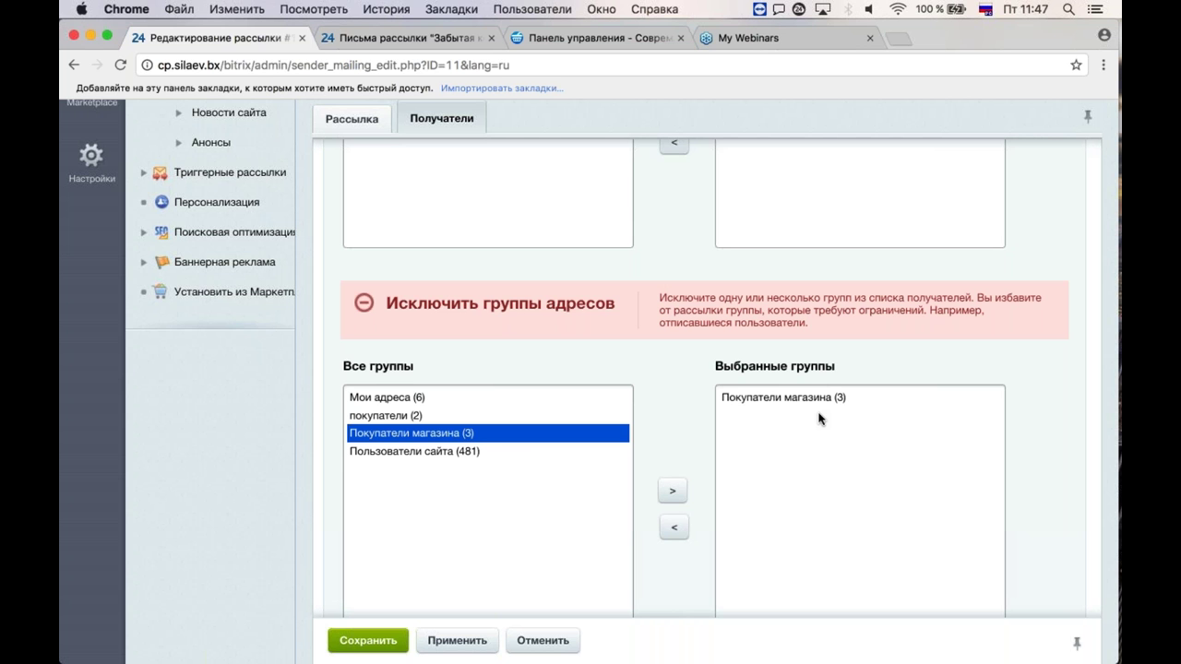
pyautogui.scroll(15, 818, 417)
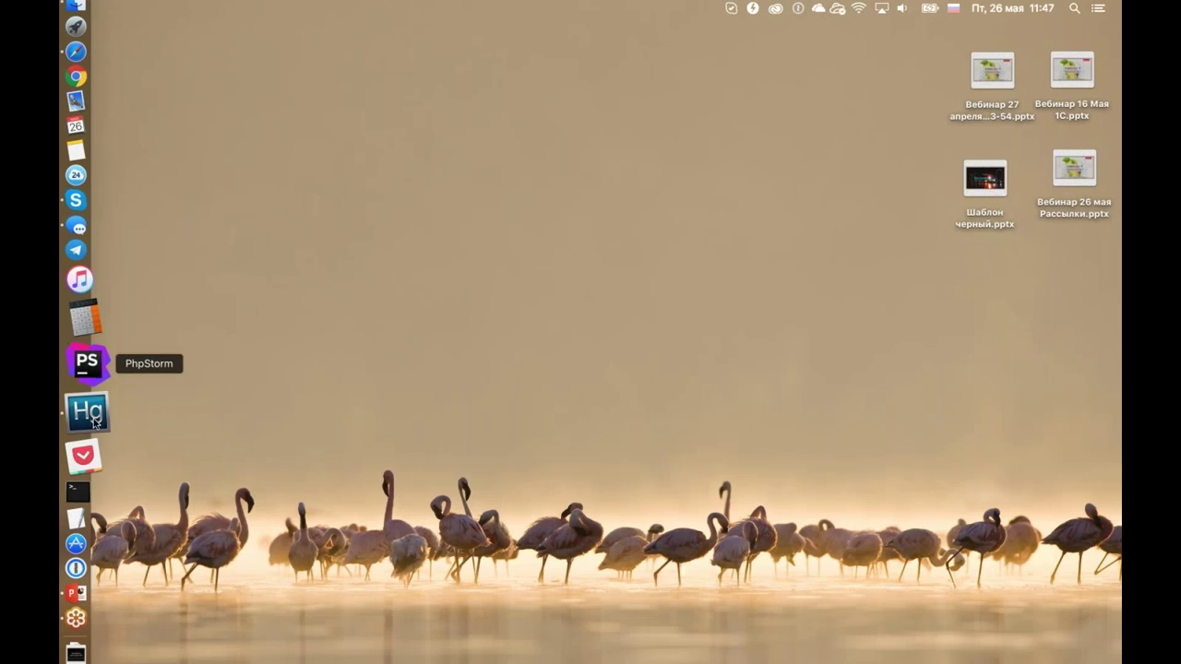
# Step: Switch to the PowerPoint webinar presentation, start the slide show from slide 8 and advance to the webinar feedback slide
pyautogui.hotkey('ctrl', 'Right')
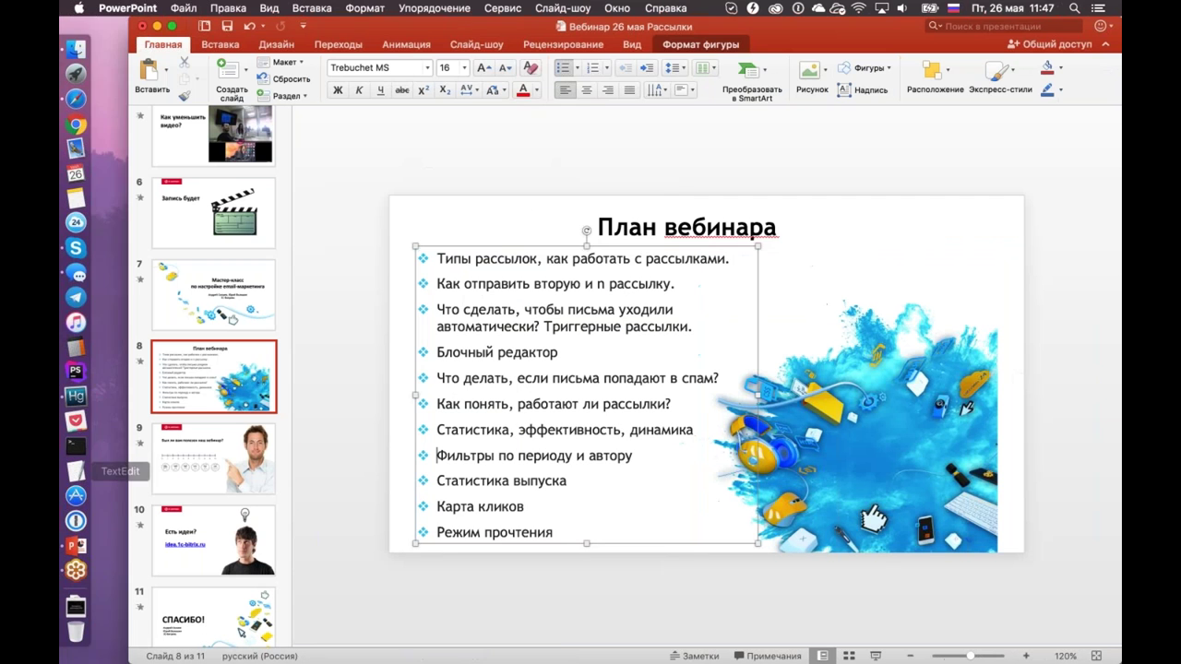
pyautogui.click(351, 391)
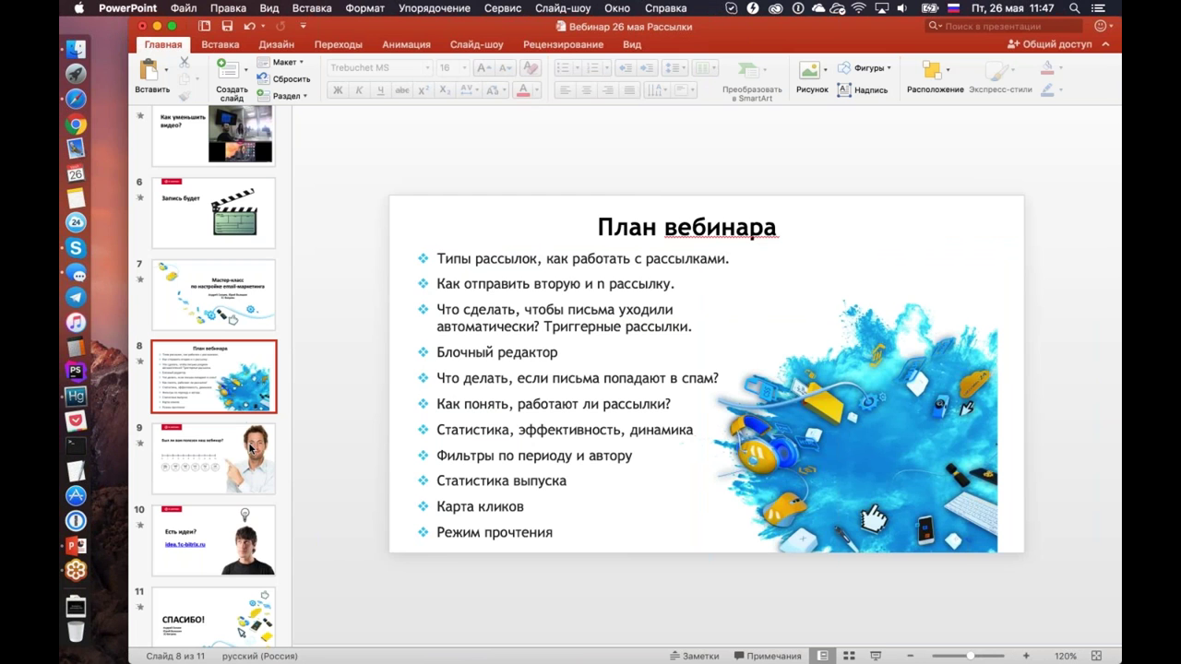
pyautogui.press('super+shift+Return')
pyautogui.click(437, 544)
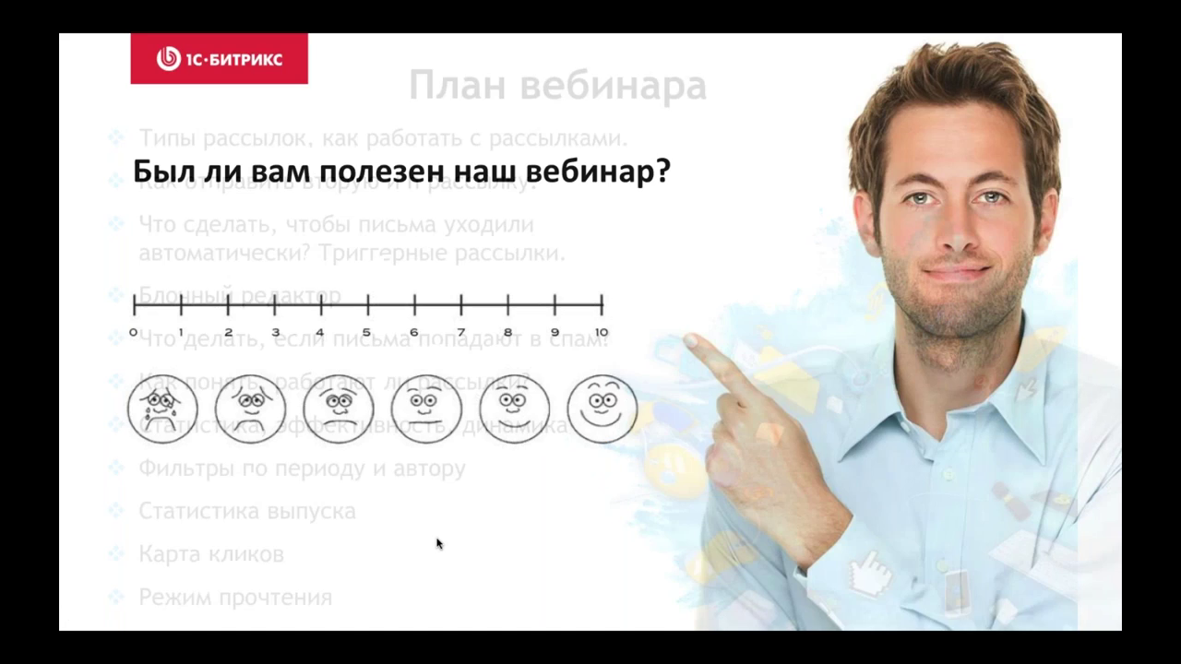